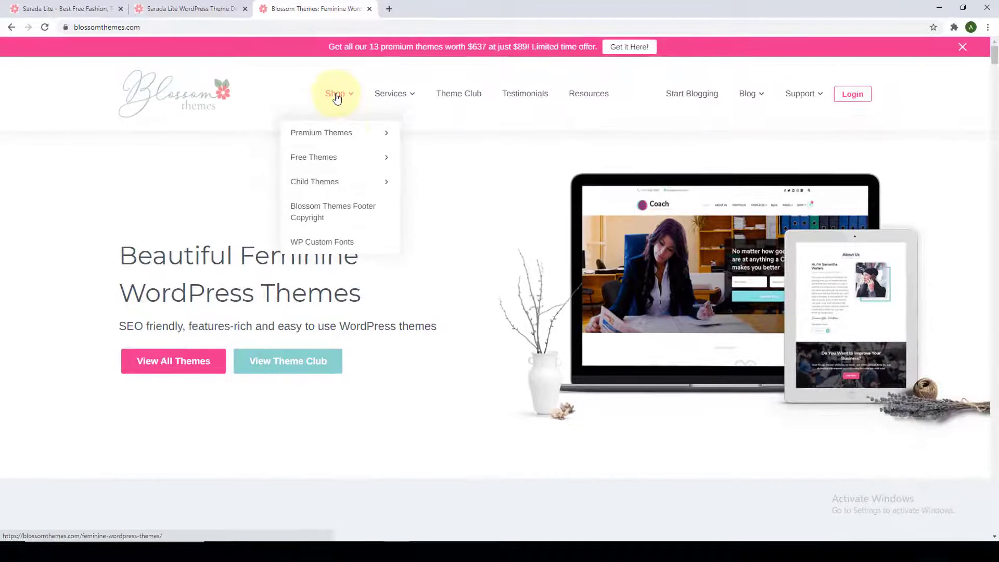
Step: Open the free Sarada Lite theme page, go to its live demo, and close the leftover theme page tab
{"action": "mouse_move", "coordinate": [371, 170]}
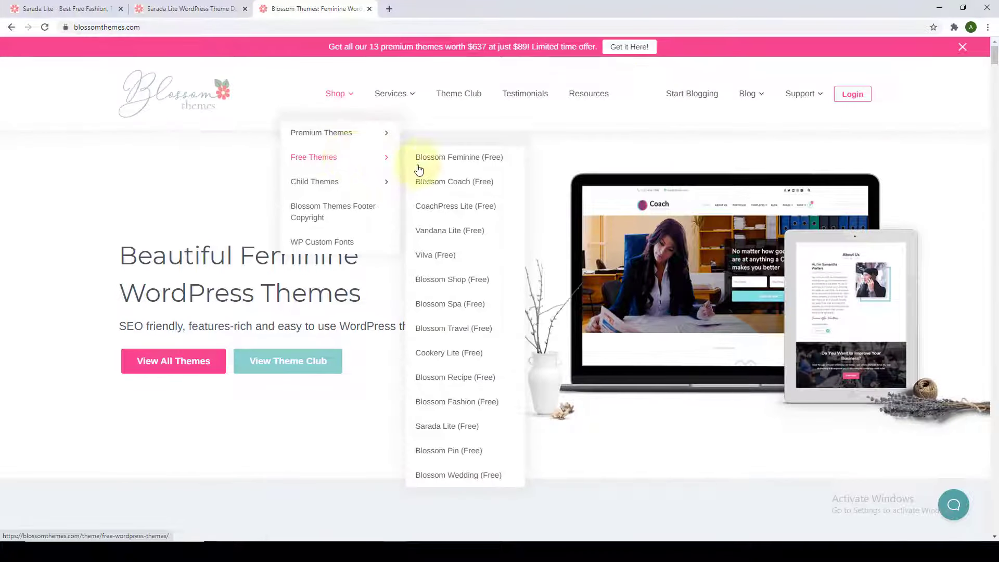
{"action": "left_click", "coordinate": [448, 432]}
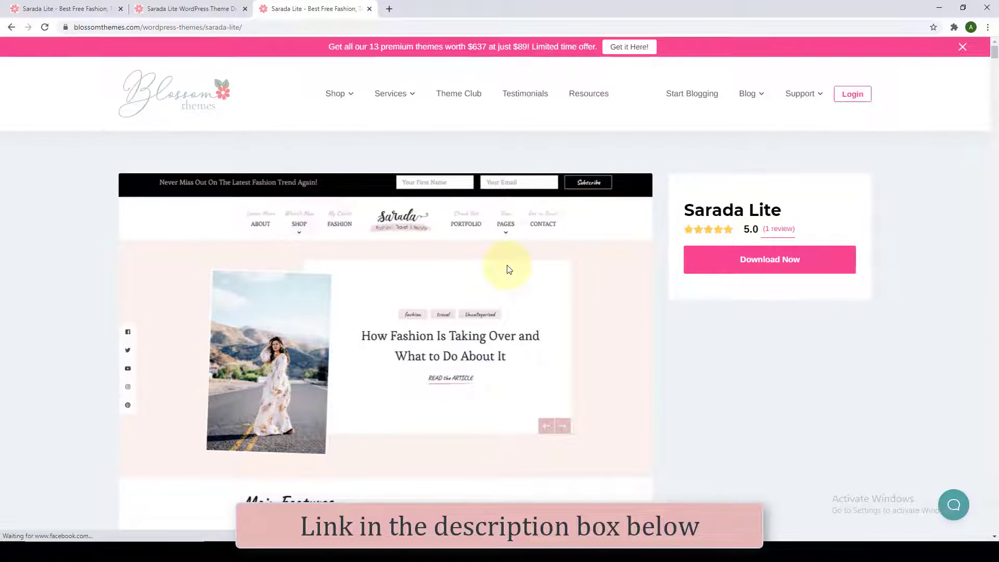
{"action": "scroll", "coordinate": [509, 269], "scroll_direction": "down", "scroll_amount": 8}
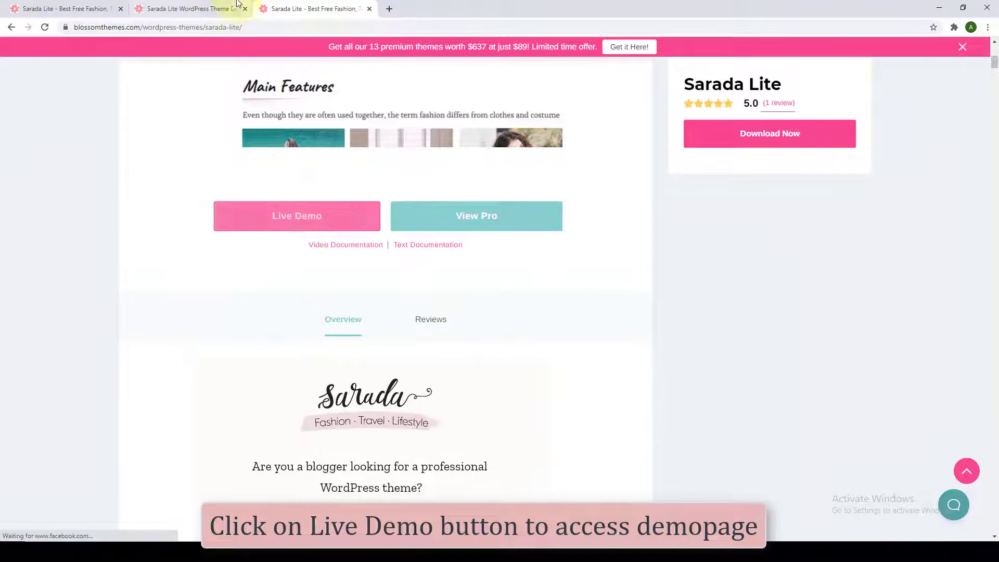
{"action": "left_click", "coordinate": [286, 221]}
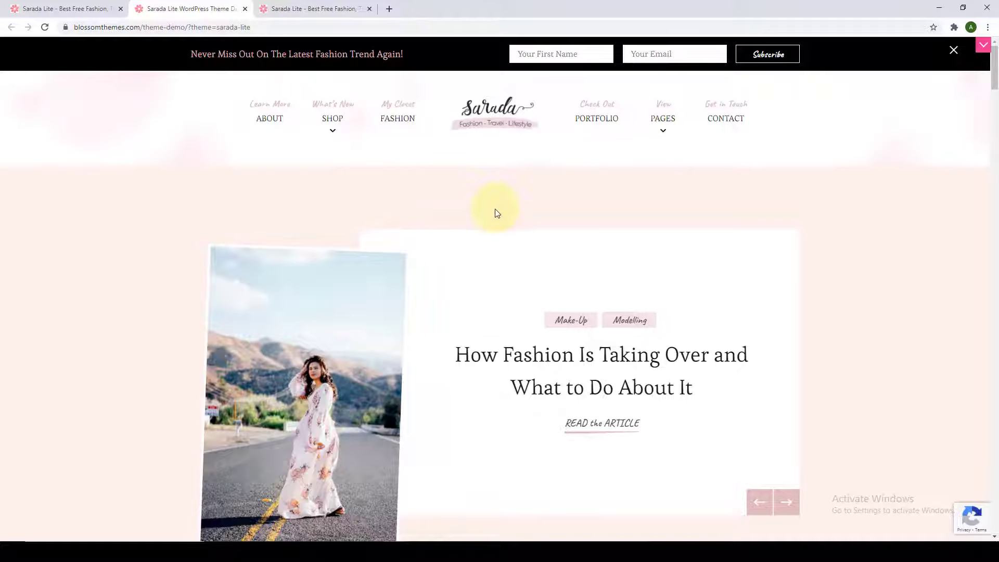
{"action": "left_click", "coordinate": [369, 9]}
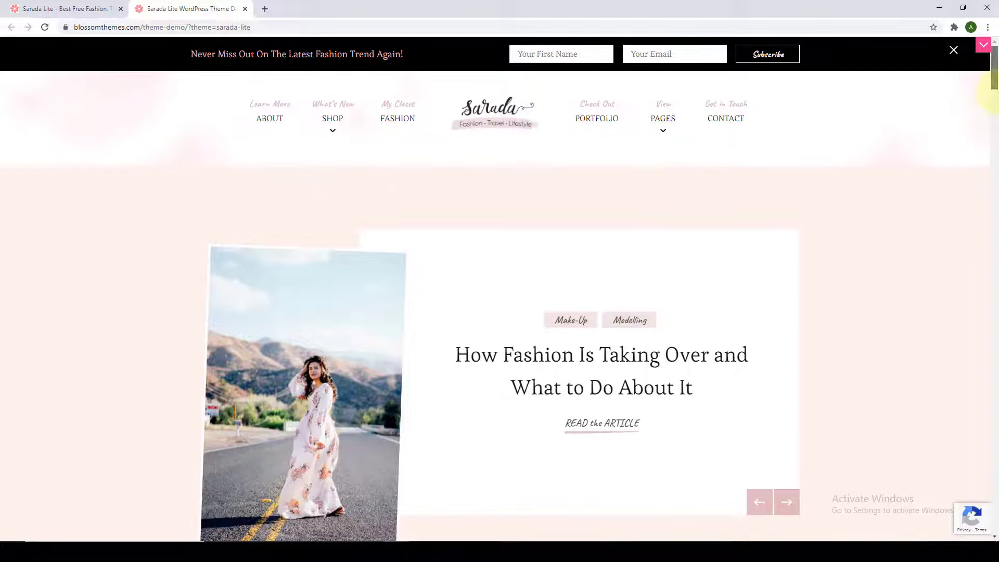
Step: Examine the demo homepage layout, including the header, banner slider, Main Features, Behind the Blog and From the Blog sections
{"action": "left_click_drag", "start_coordinate": [993, 68], "coordinate": [992, 535]}
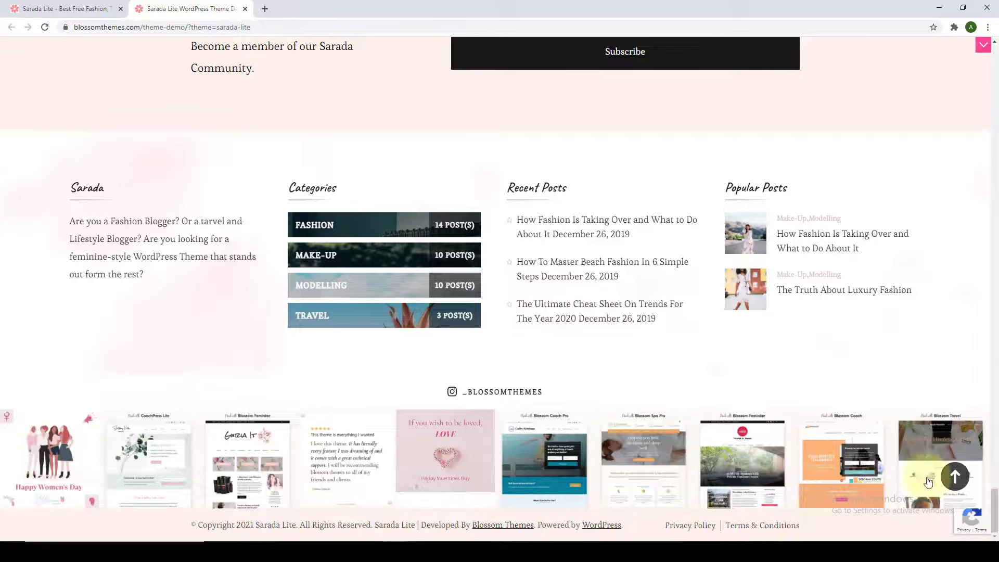
{"action": "left_click", "coordinate": [954, 478]}
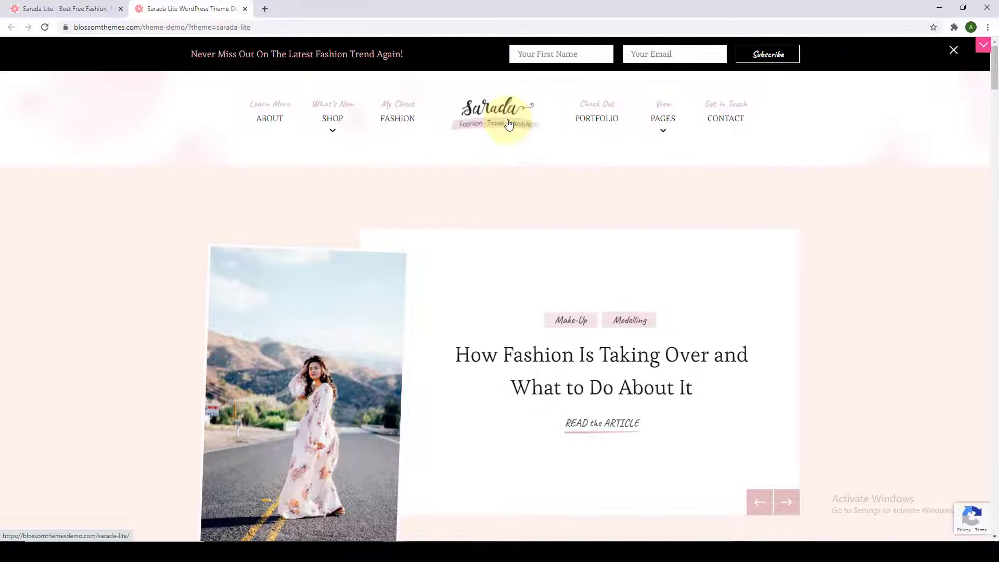
{"action": "scroll", "coordinate": [509, 123], "scroll_direction": "down", "scroll_amount": 3}
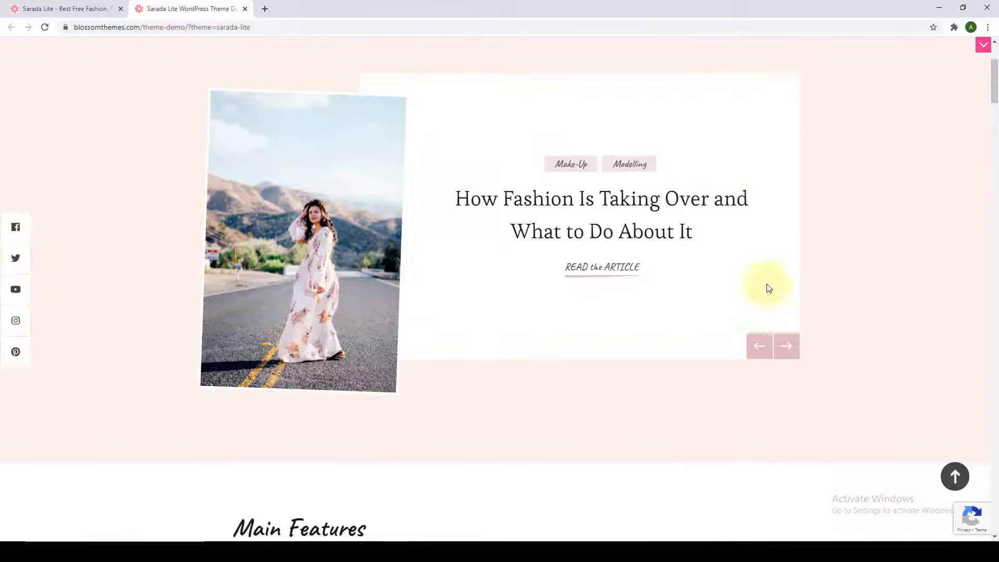
{"action": "scroll", "coordinate": [791, 362], "scroll_direction": "down", "scroll_amount": 9}
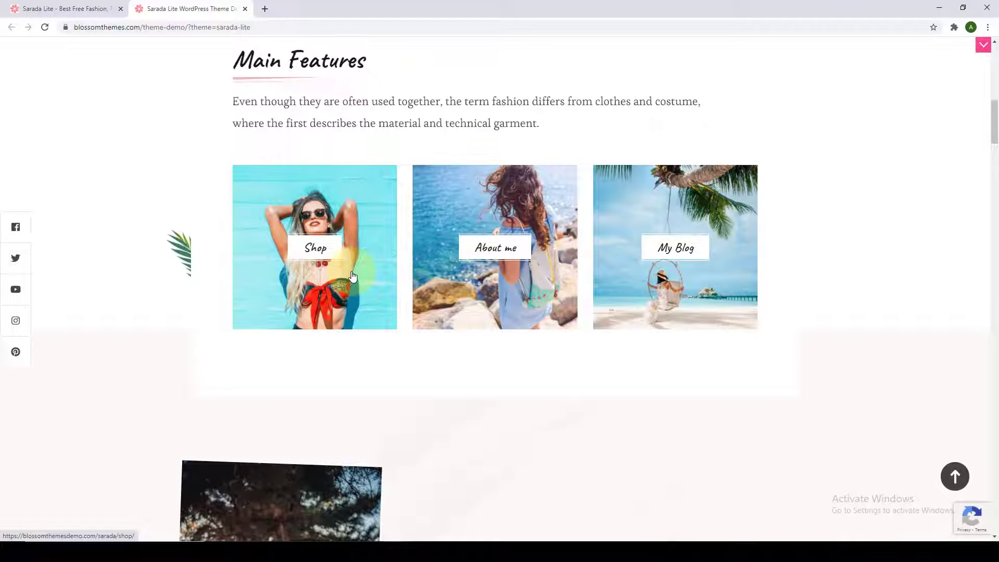
{"action": "scroll", "coordinate": [352, 275], "scroll_direction": "down", "scroll_amount": 8}
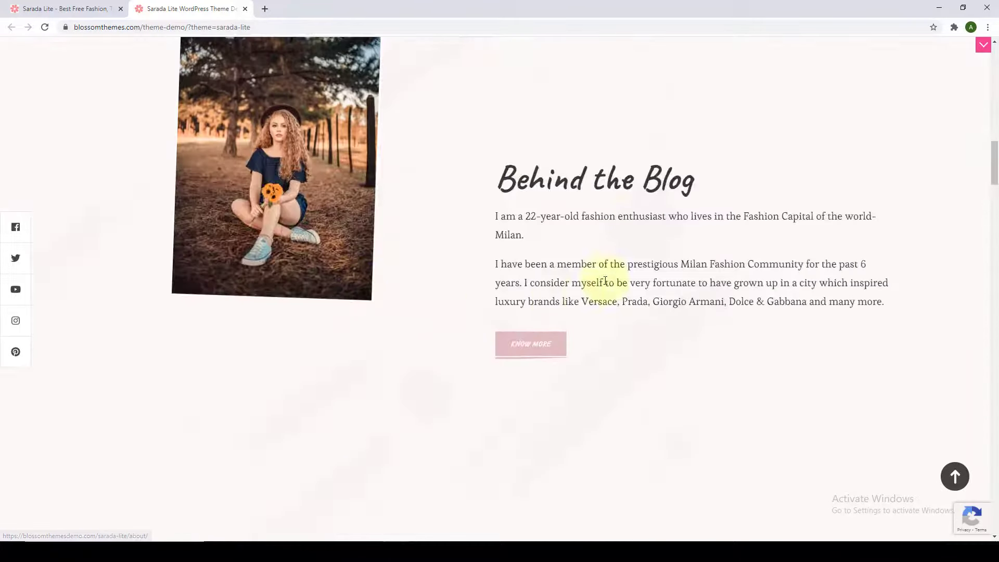
{"action": "scroll", "coordinate": [508, 308], "scroll_direction": "down", "scroll_amount": 10}
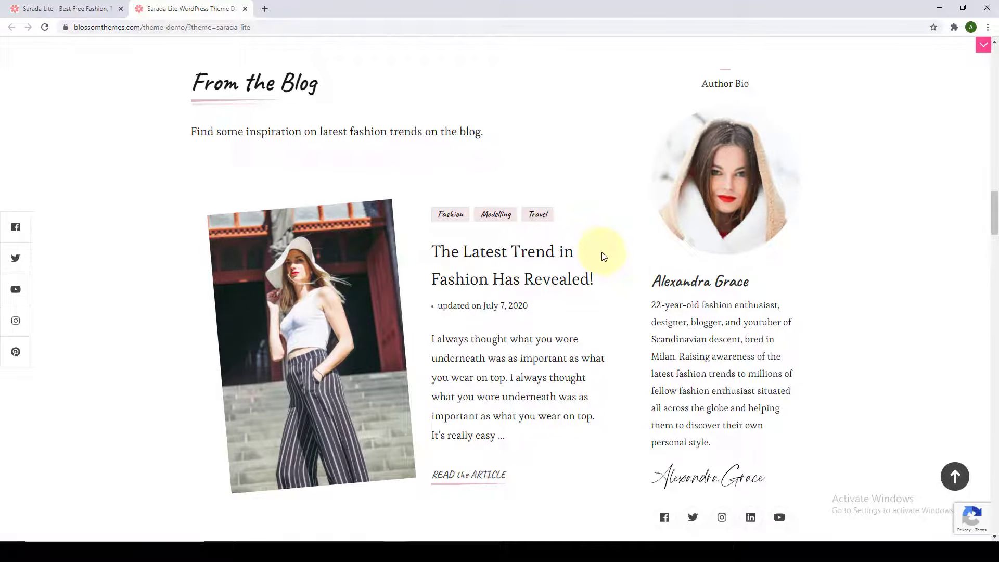
{"action": "scroll", "coordinate": [604, 256], "scroll_direction": "down", "scroll_amount": 15}
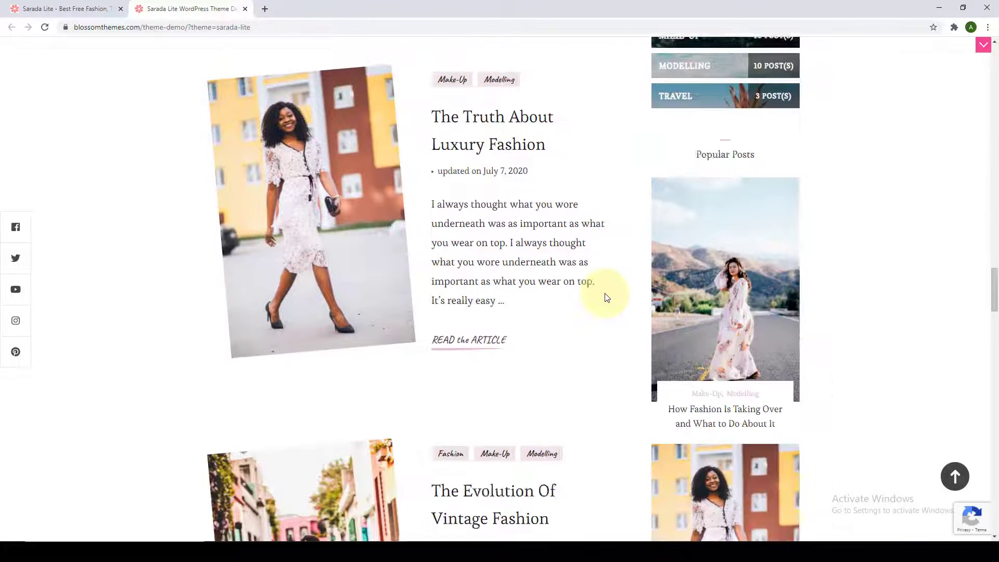
{"action": "scroll", "coordinate": [607, 298], "scroll_direction": "down", "scroll_amount": 15}
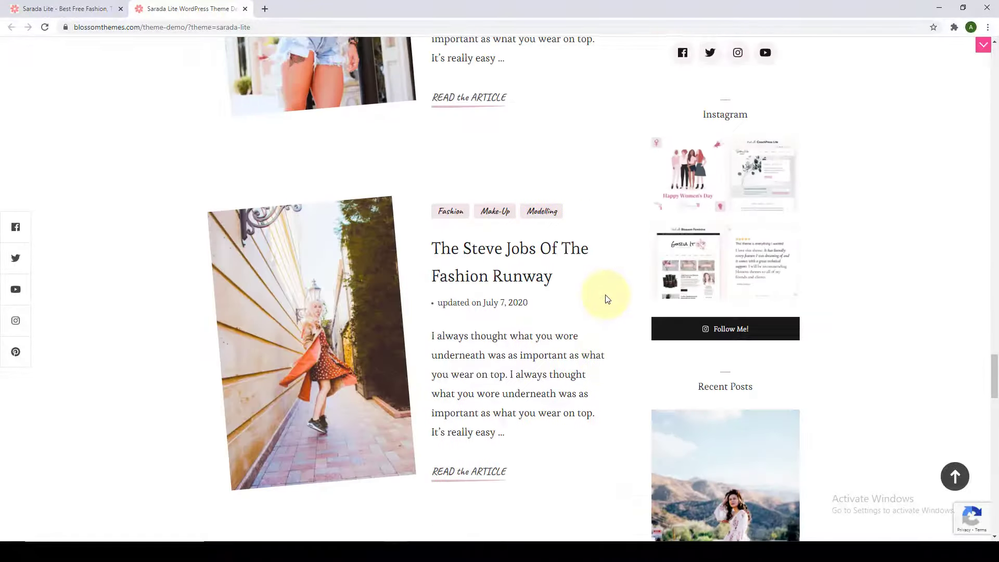
{"action": "scroll", "coordinate": [607, 300], "scroll_direction": "down", "scroll_amount": 12}
Step: Examine the blog sidebar widgets from Author Bio through Recent Posts and the Shop my Wardrobe product section
{"action": "left_click_drag", "start_coordinate": [994, 449], "coordinate": [994, 211]}
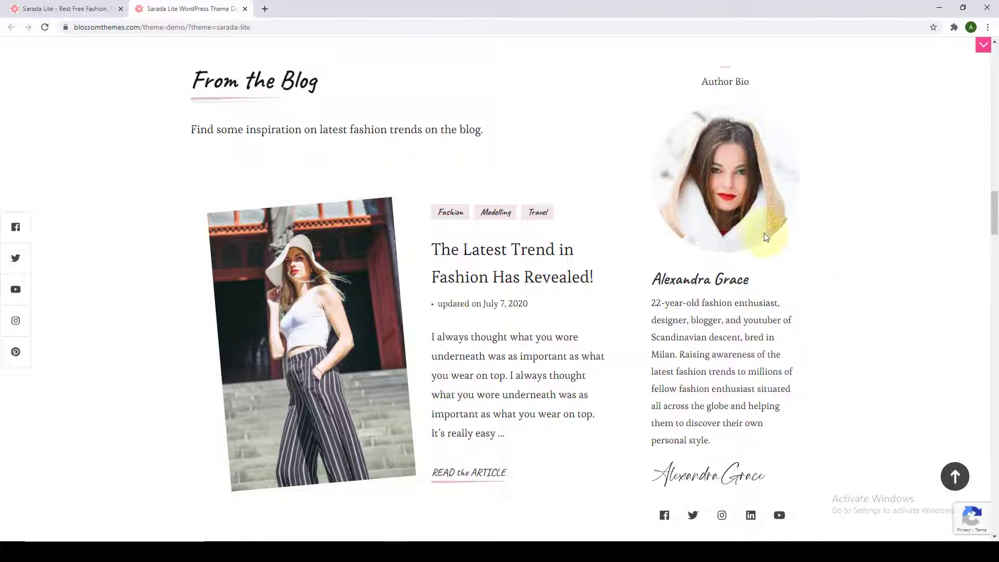
{"action": "scroll", "coordinate": [777, 261], "scroll_direction": "down", "scroll_amount": 6}
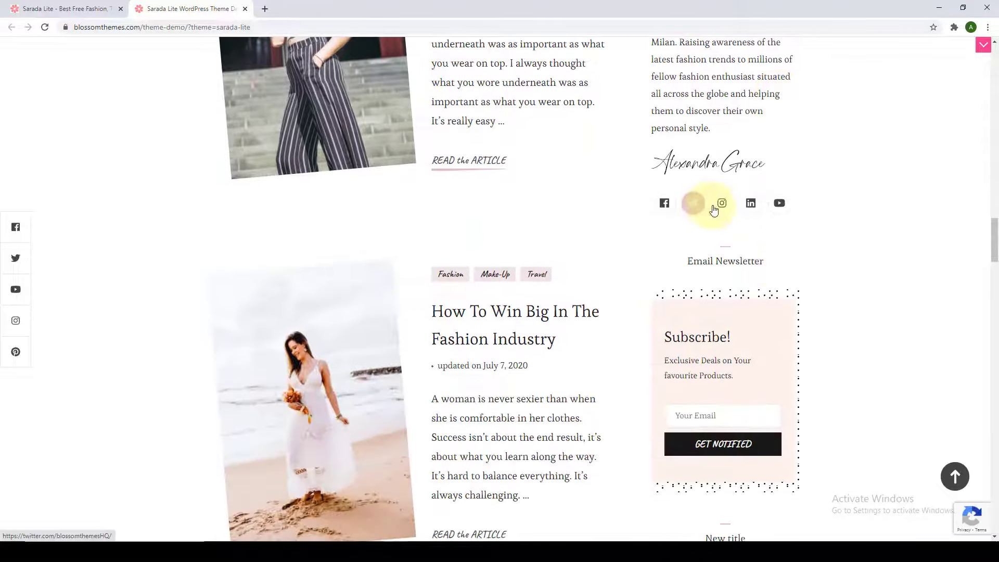
{"action": "scroll", "coordinate": [803, 252], "scroll_direction": "down", "scroll_amount": 3}
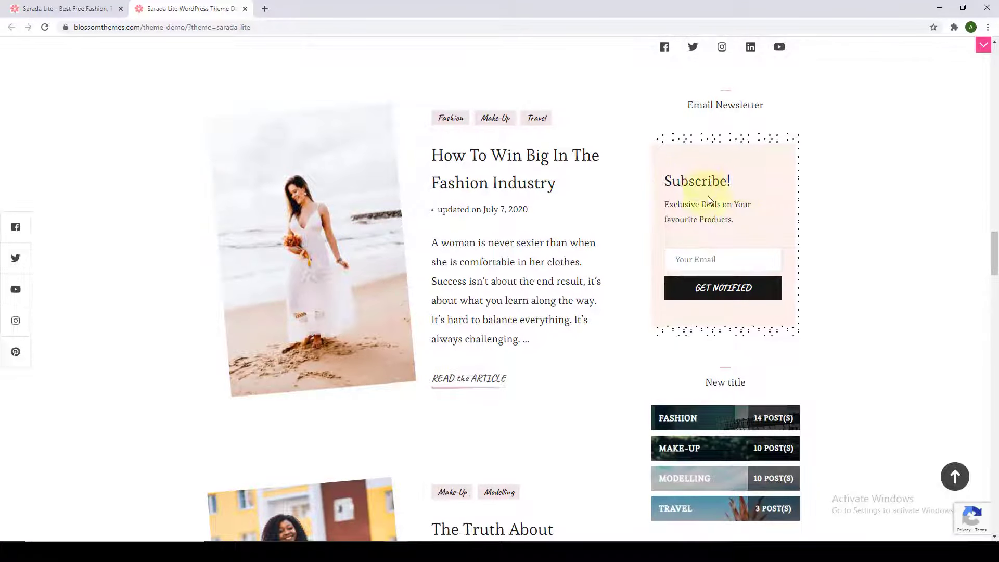
{"action": "scroll", "coordinate": [749, 224], "scroll_direction": "down", "scroll_amount": 4}
{"action": "scroll", "coordinate": [754, 312], "scroll_direction": "down", "scroll_amount": 4}
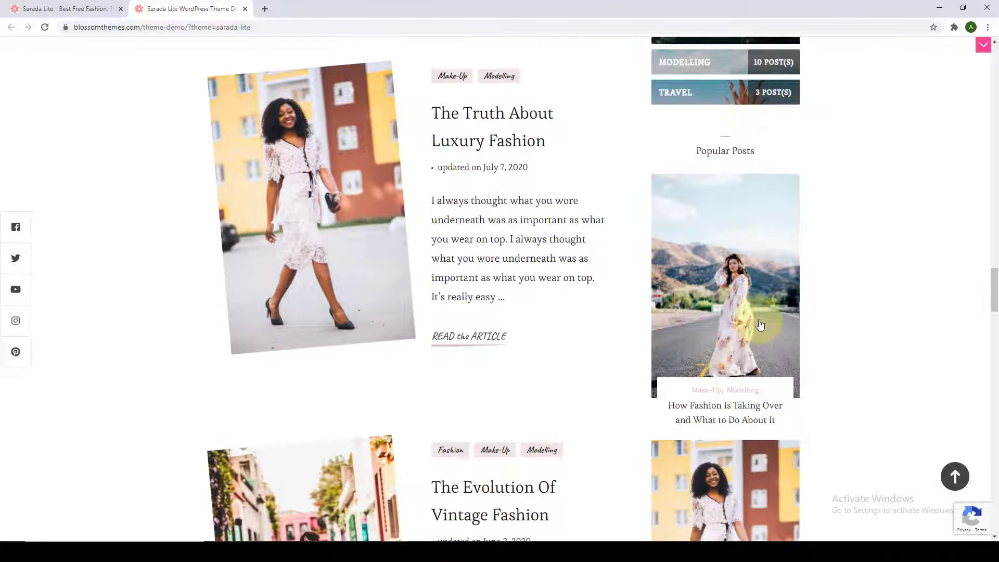
{"action": "scroll", "coordinate": [755, 333], "scroll_direction": "down", "scroll_amount": 10}
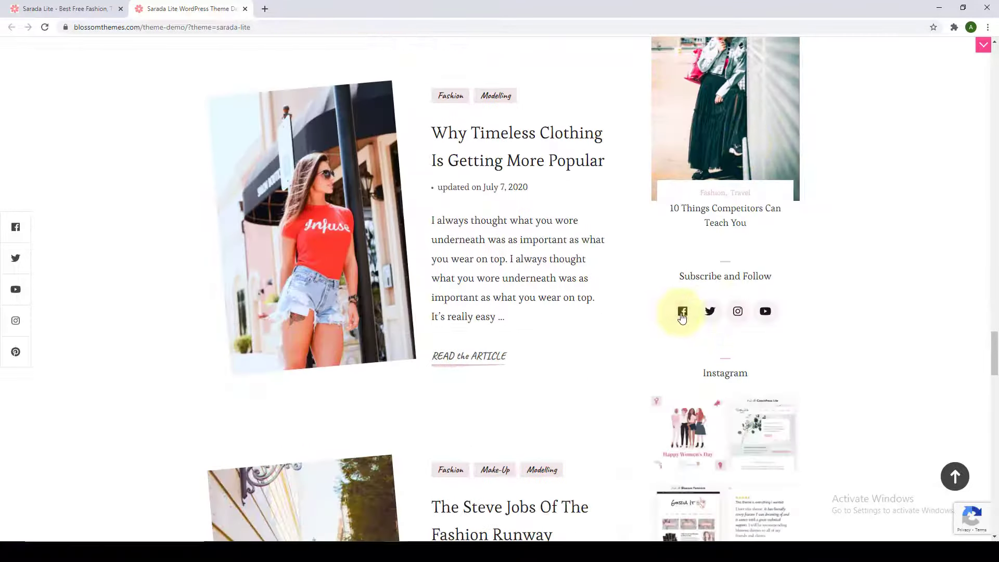
{"action": "scroll", "coordinate": [768, 325], "scroll_direction": "down", "scroll_amount": 3}
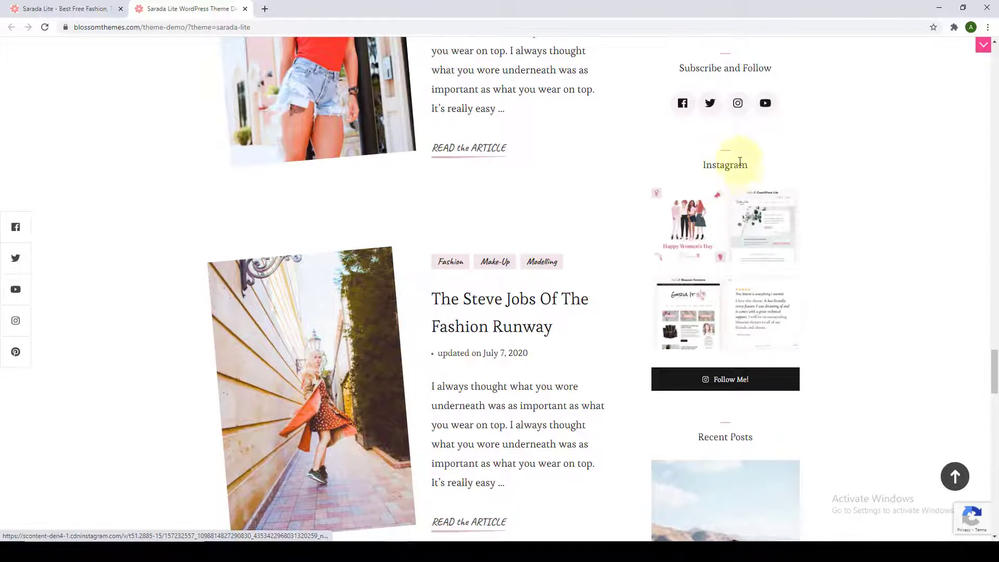
{"action": "scroll", "coordinate": [754, 320], "scroll_direction": "down", "scroll_amount": 10}
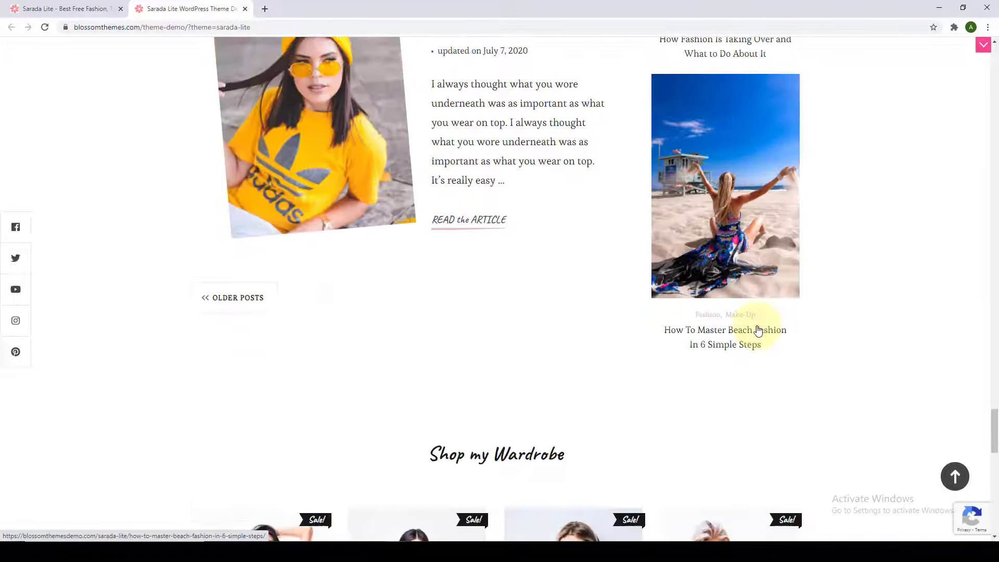
{"action": "scroll", "coordinate": [758, 330], "scroll_direction": "down", "scroll_amount": 3}
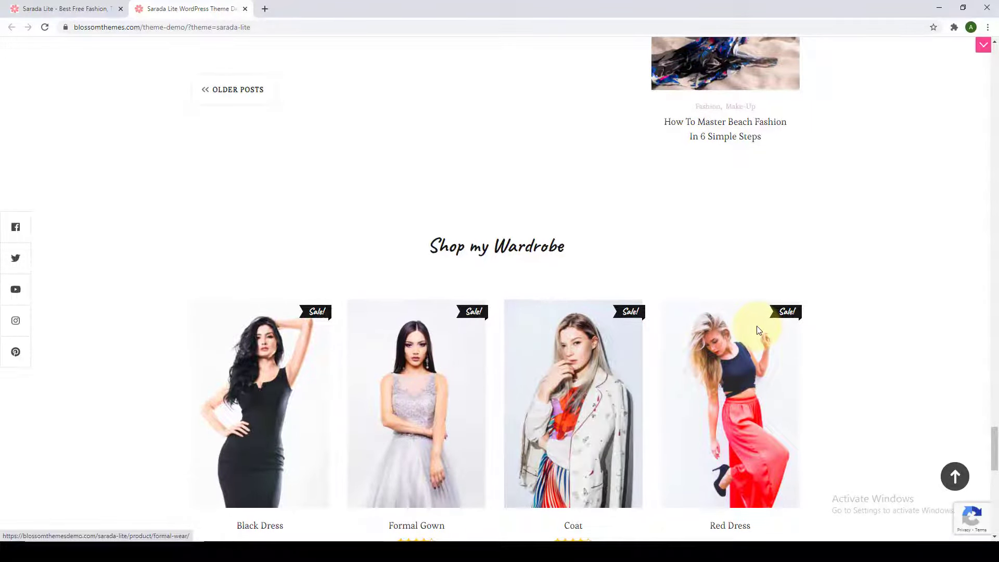
{"action": "scroll", "coordinate": [758, 331], "scroll_direction": "down", "scroll_amount": 3}
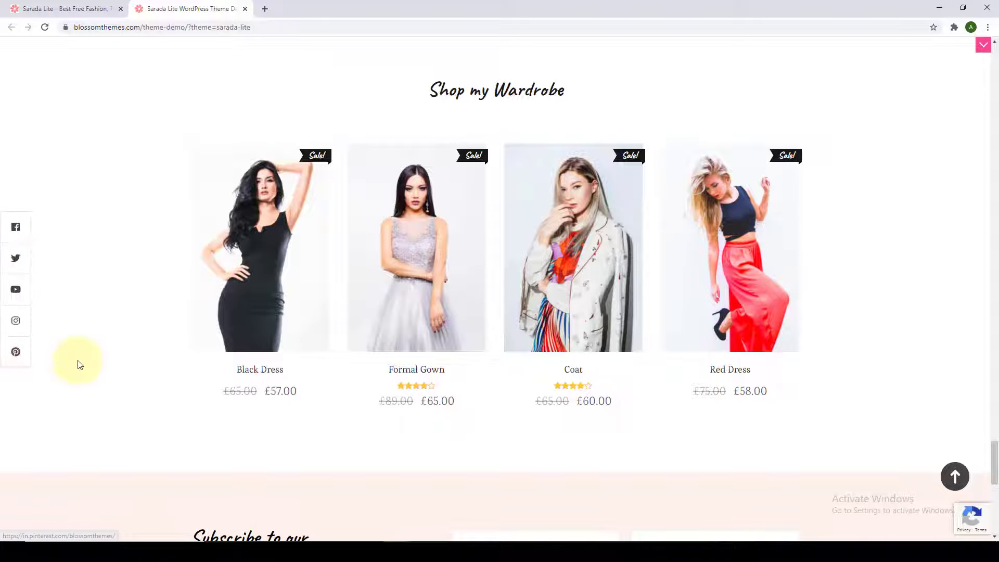
Step: Examine the floating social media links, the newsletter subscription section and the footer widgets of the demo page
{"action": "scroll", "coordinate": [88, 369], "scroll_direction": "up", "scroll_amount": 7}
{"action": "scroll", "coordinate": [121, 402], "scroll_direction": "up", "scroll_amount": 16}
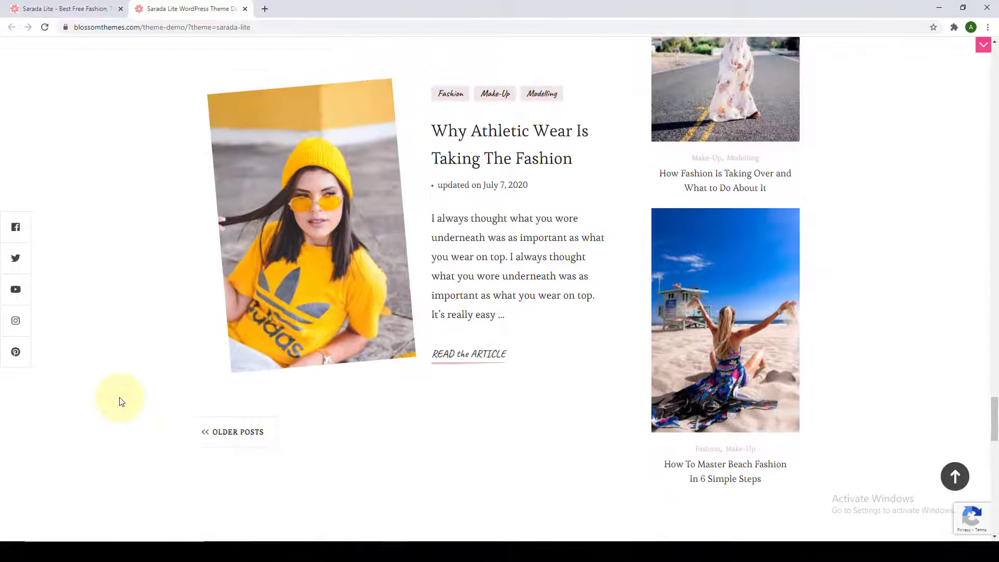
{"action": "scroll", "coordinate": [121, 402], "scroll_direction": "down", "scroll_amount": 20}
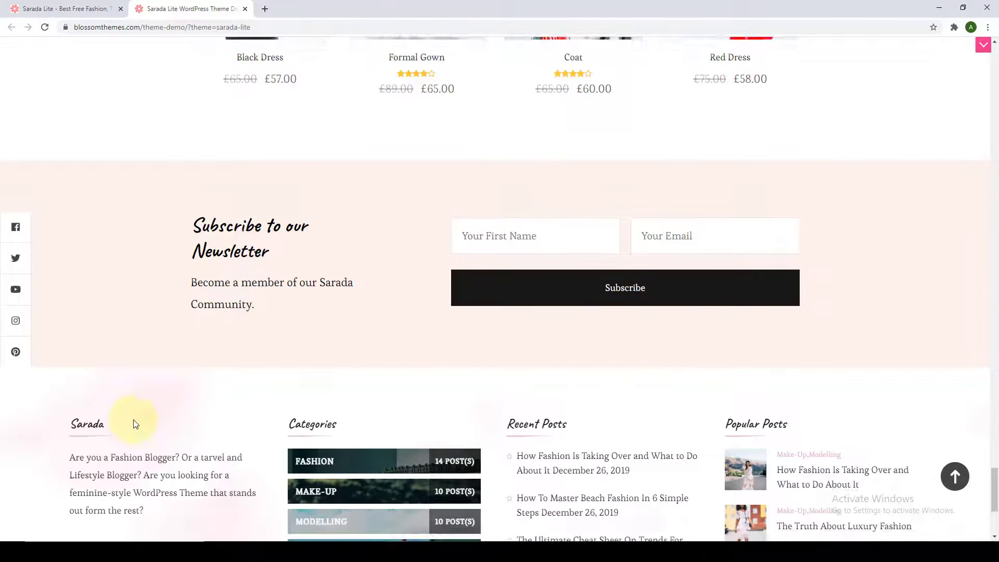
{"action": "scroll", "coordinate": [533, 301], "scroll_direction": "down", "scroll_amount": 1}
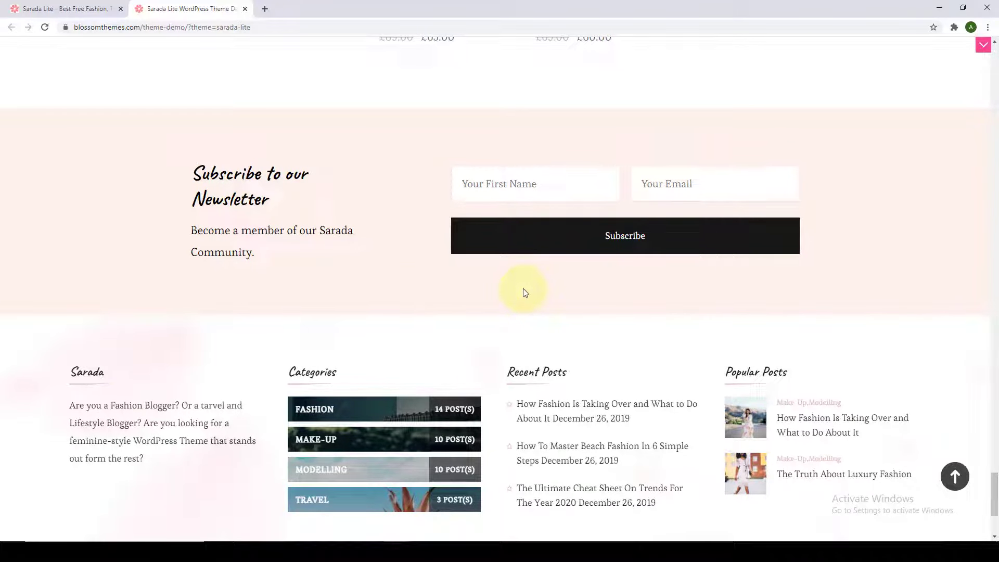
{"action": "scroll", "coordinate": [525, 293], "scroll_direction": "down", "scroll_amount": 3}
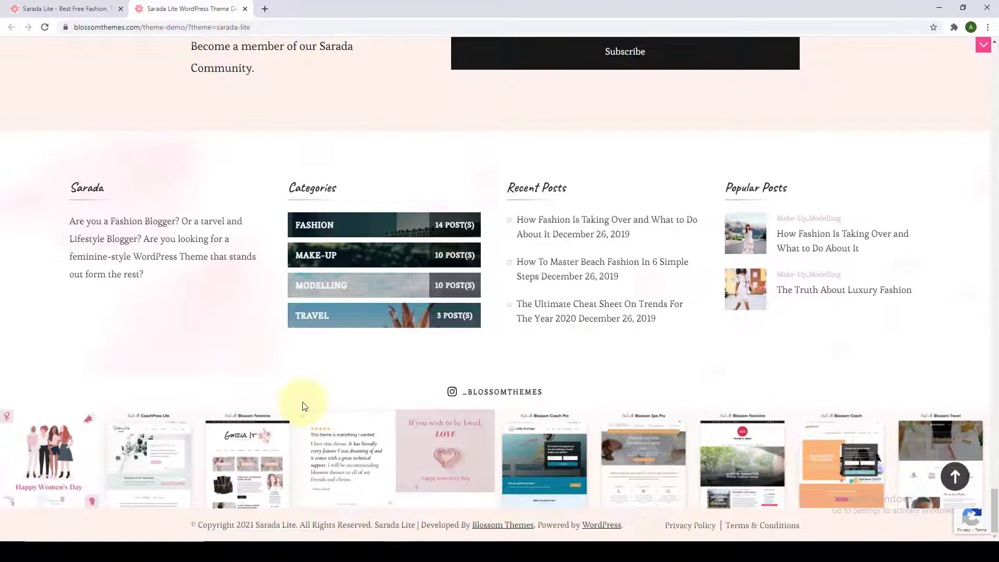
Step: Browse the footer Instagram gallery from the Happy Women's Day image to the Blossom Travel image, and view the linked _blossomthemes profile
{"action": "left_click", "coordinate": [74, 485]}
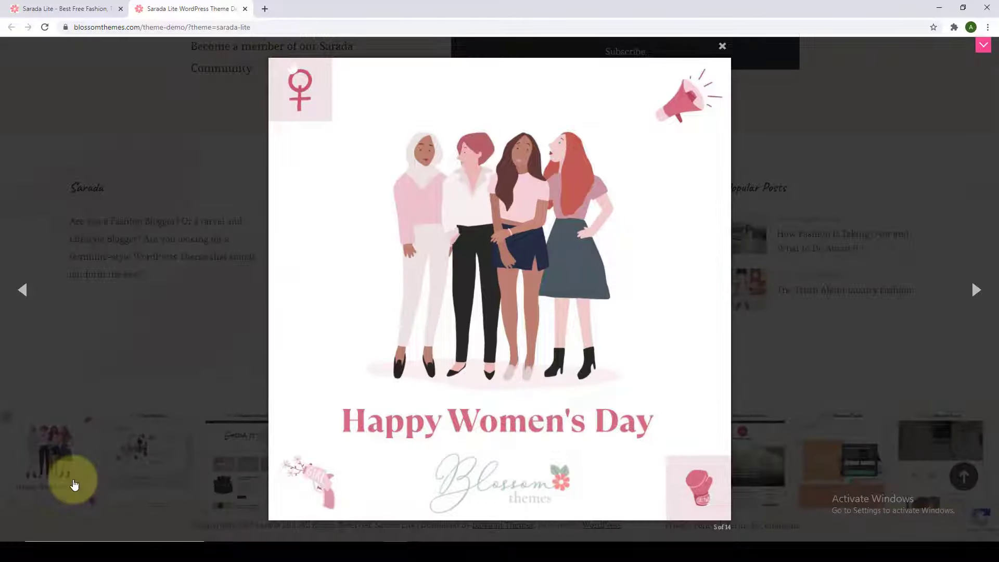
{"action": "double_click", "coordinate": [977, 292]}
{"action": "left_click", "coordinate": [978, 292]}
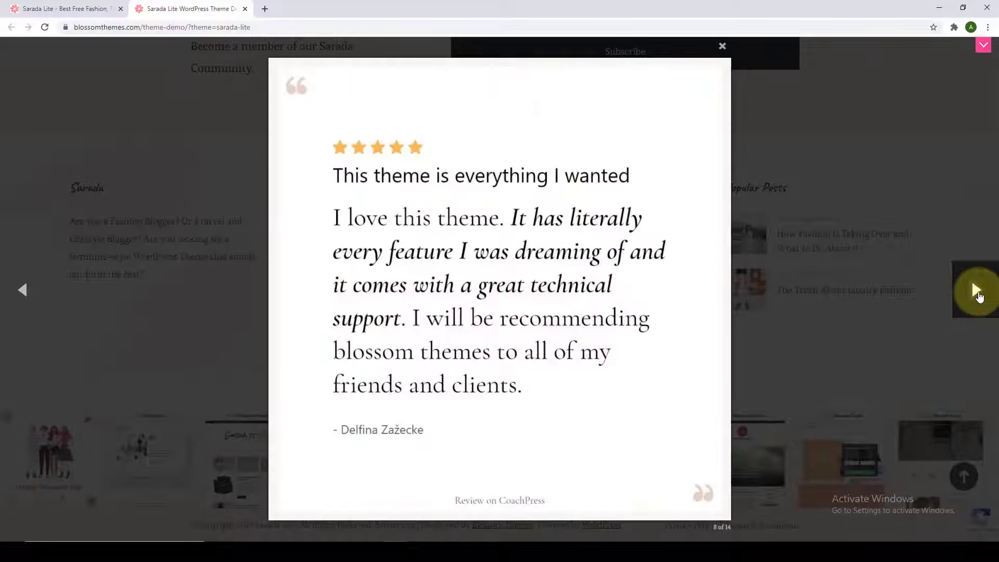
{"action": "left_click", "coordinate": [978, 292]}
{"action": "left_click", "coordinate": [977, 293]}
{"action": "left_click", "coordinate": [978, 292]}
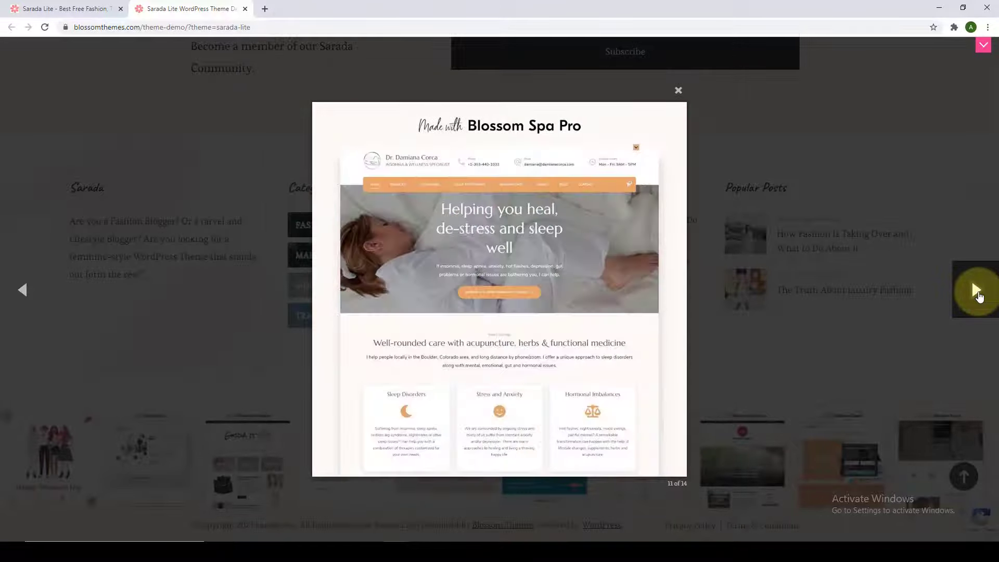
{"action": "left_click", "coordinate": [978, 293]}
{"action": "left_click", "coordinate": [977, 292]}
{"action": "left_click", "coordinate": [978, 293]}
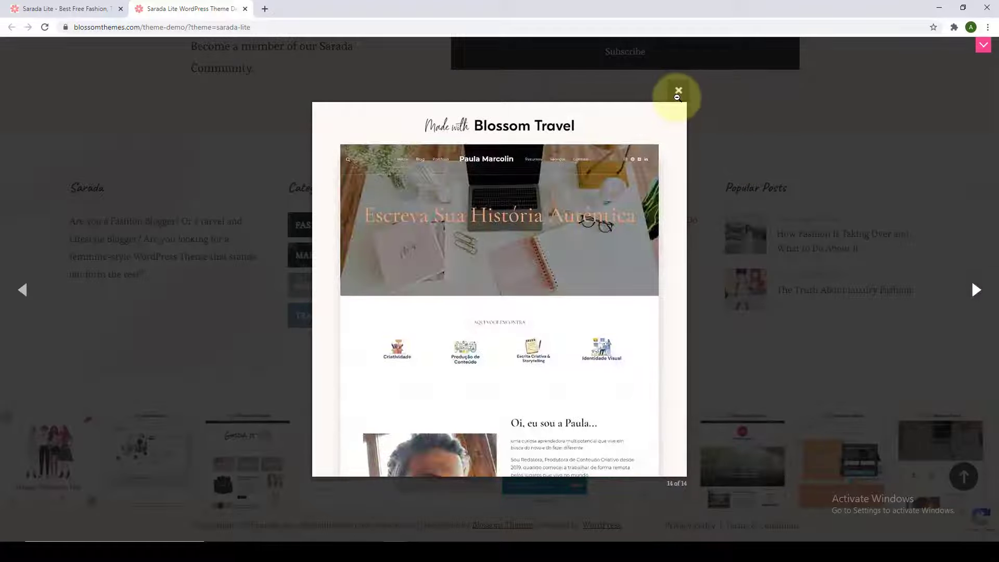
{"action": "left_click", "coordinate": [679, 91]}
{"action": "left_click", "coordinate": [486, 392]}
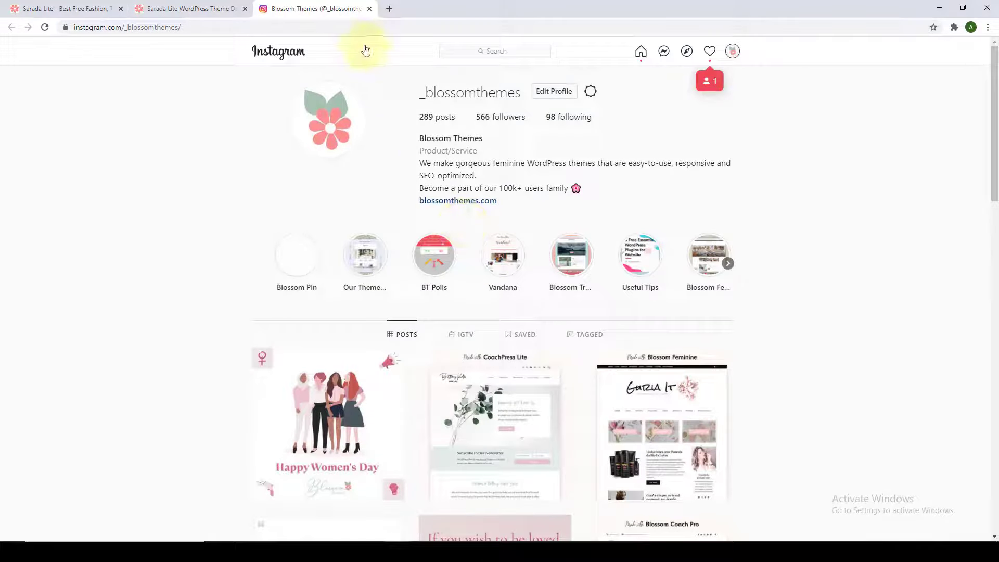
{"action": "left_click", "coordinate": [368, 9]}
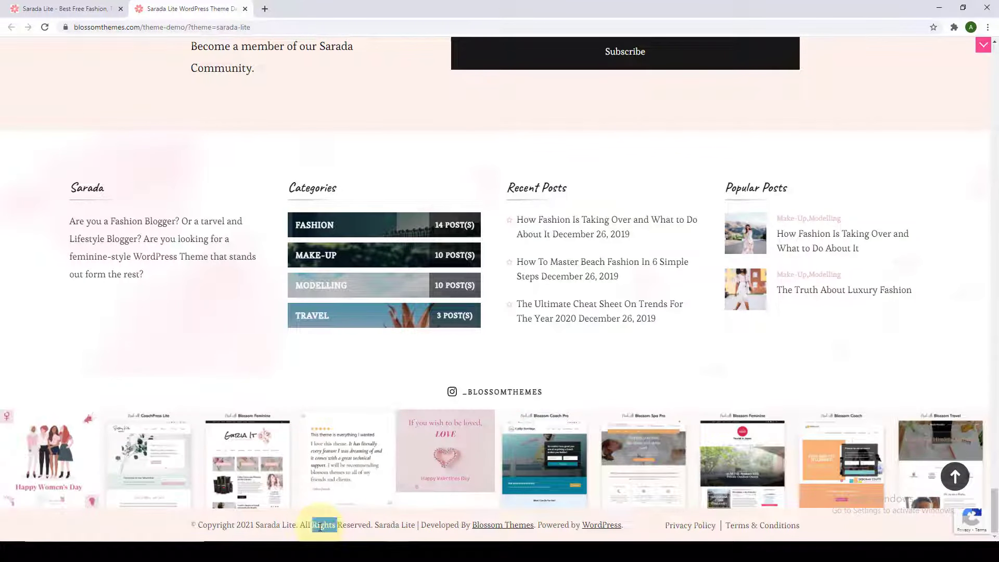
Step: Highlight the footer copyright line to inspect it, clear the selection, and return to the start of the demo page
{"action": "triple_click", "coordinate": [320, 526]}
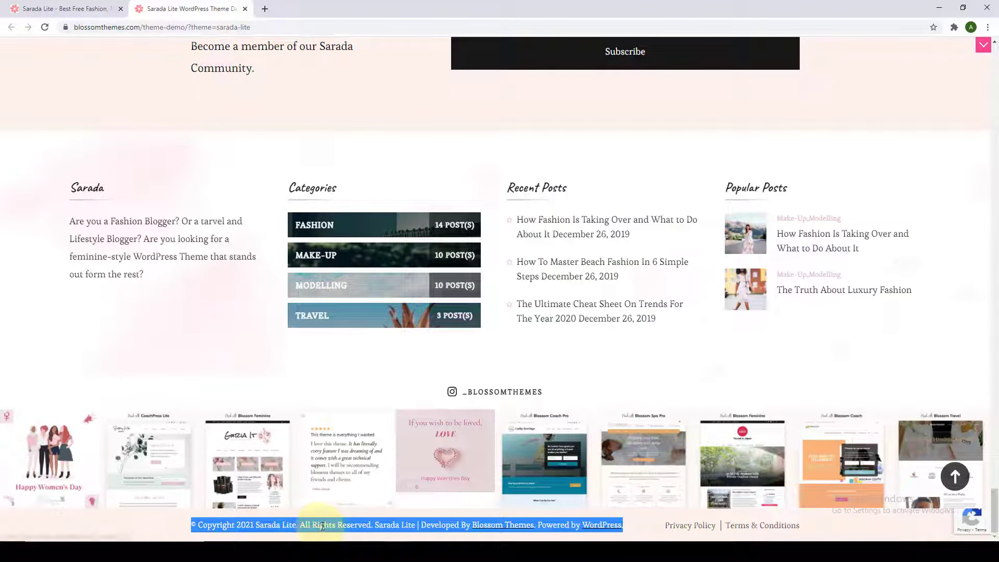
{"action": "left_click", "coordinate": [322, 537]}
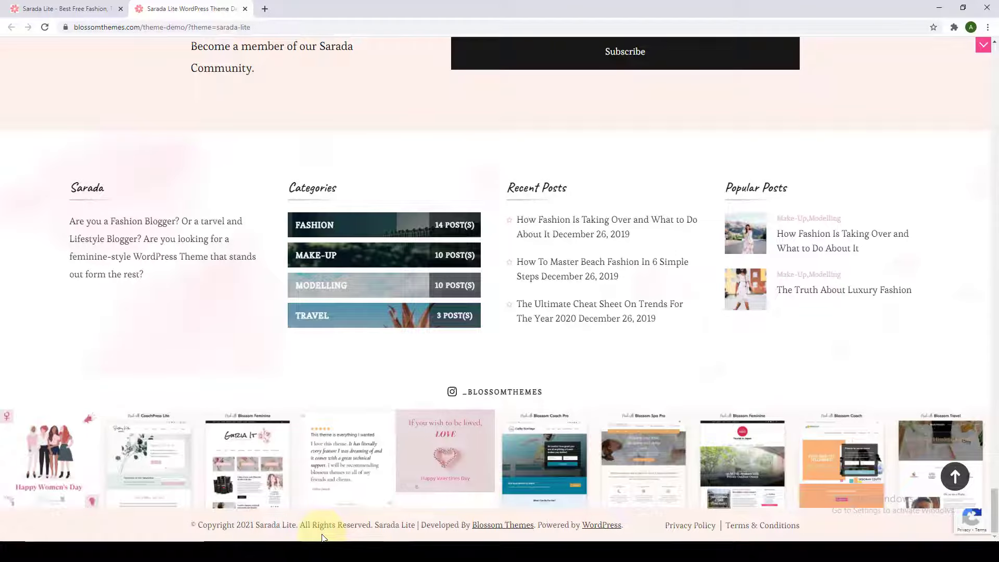
{"action": "left_click", "coordinate": [956, 477]}
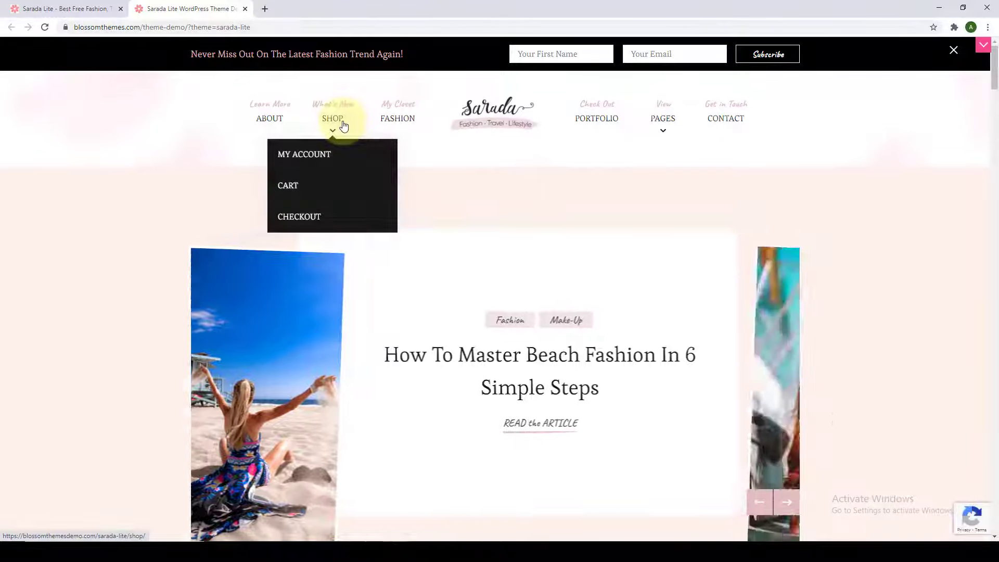
Step: Open the demo's Shop page and examine its product grid, pagination, newsletter section and footer widgets
{"action": "triple_click", "coordinate": [341, 116]}
{"action": "left_click", "coordinate": [470, 161]}
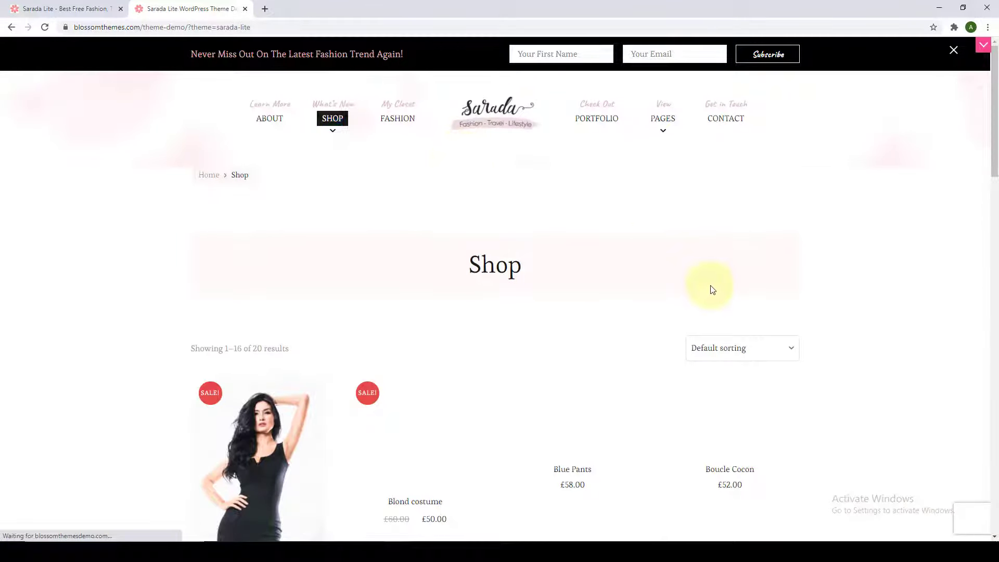
{"action": "scroll", "coordinate": [710, 289], "scroll_direction": "down", "scroll_amount": 3}
{"action": "scroll", "coordinate": [715, 295], "scroll_direction": "down", "scroll_amount": 15}
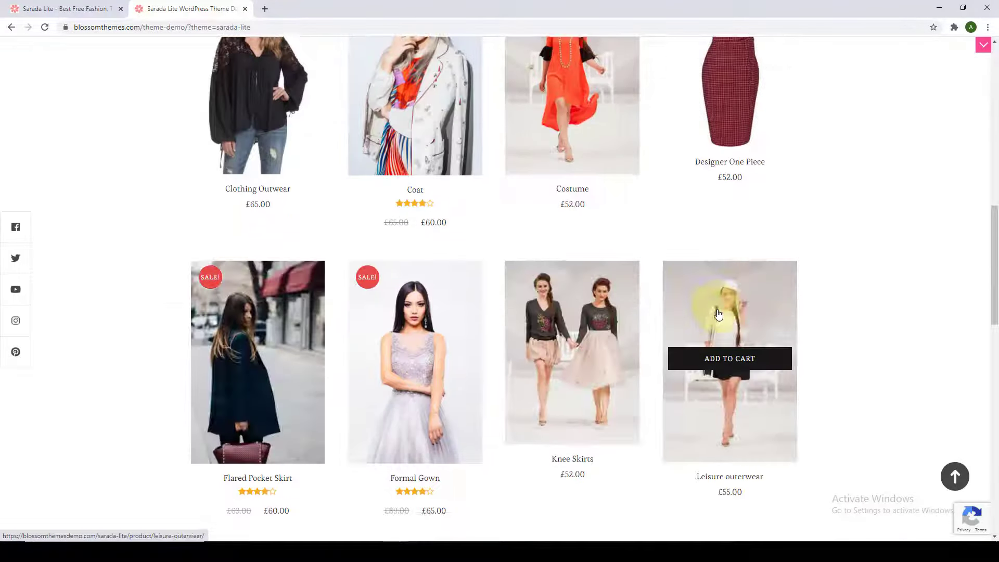
{"action": "scroll", "coordinate": [717, 317], "scroll_direction": "down", "scroll_amount": 5}
{"action": "scroll", "coordinate": [719, 318], "scroll_direction": "down", "scroll_amount": 5}
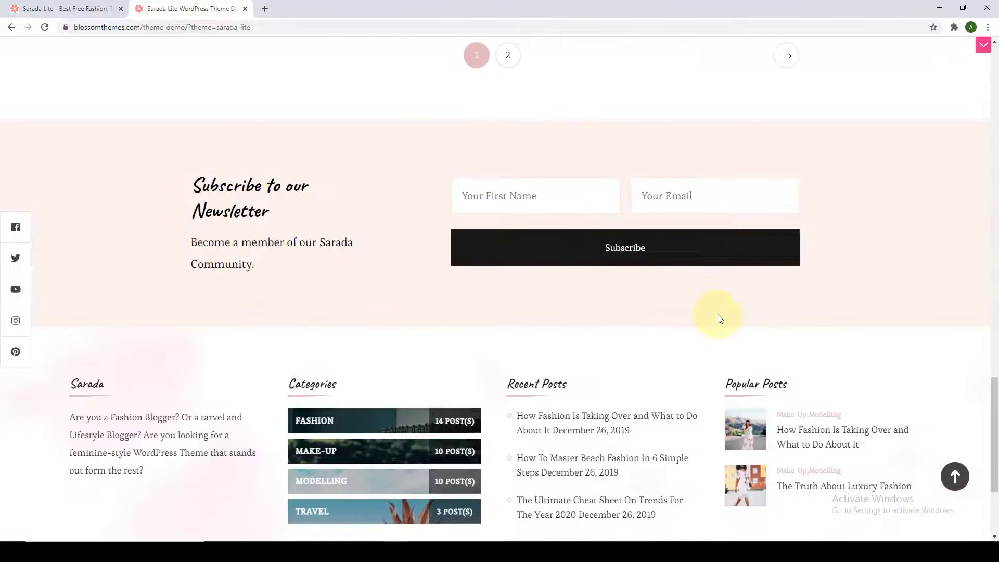
{"action": "scroll", "coordinate": [719, 318], "scroll_direction": "up", "scroll_amount": 4}
{"action": "scroll", "coordinate": [720, 319], "scroll_direction": "up", "scroll_amount": 2}
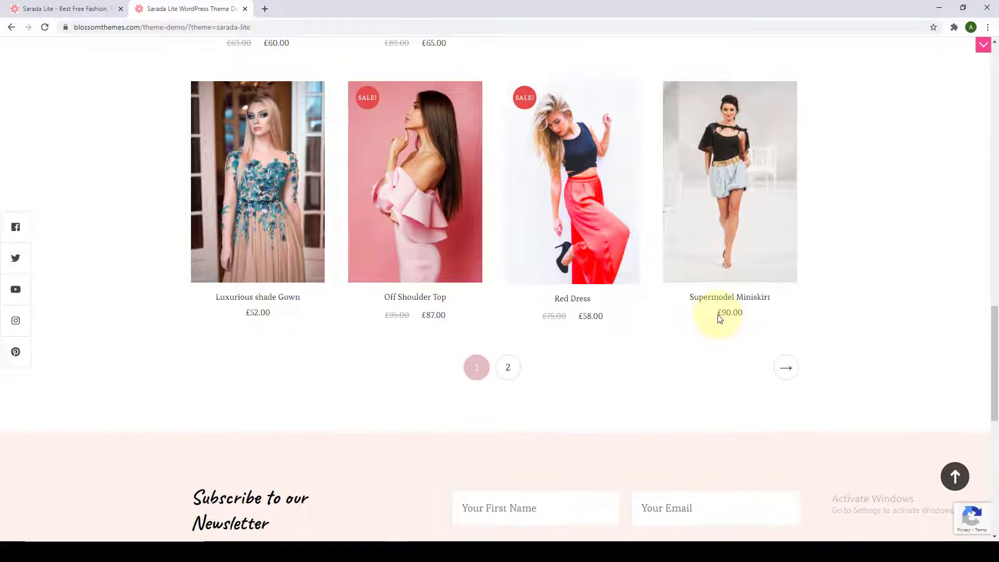
{"action": "scroll", "coordinate": [719, 319], "scroll_direction": "up", "scroll_amount": 15}
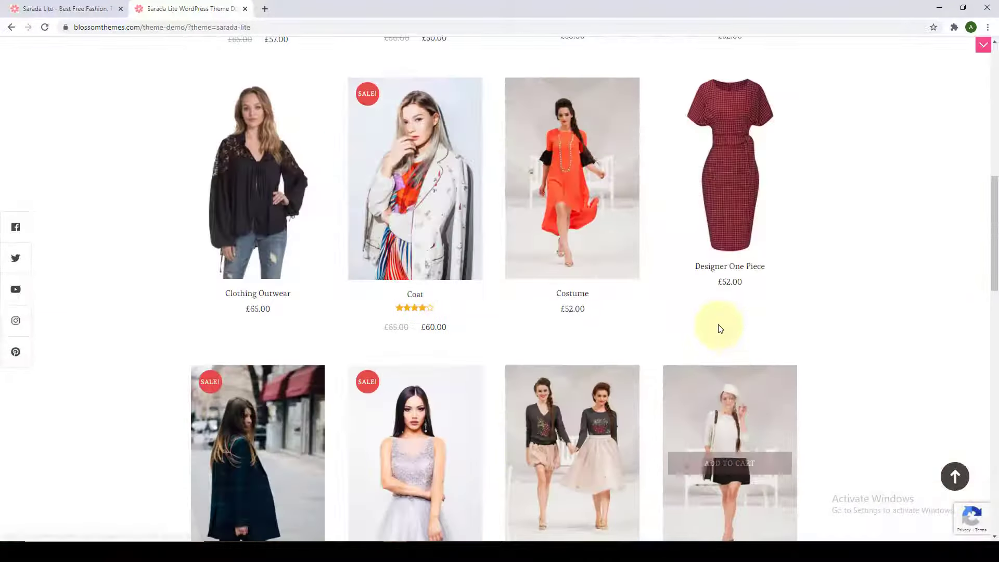
{"action": "scroll", "coordinate": [720, 327], "scroll_direction": "up", "scroll_amount": 3}
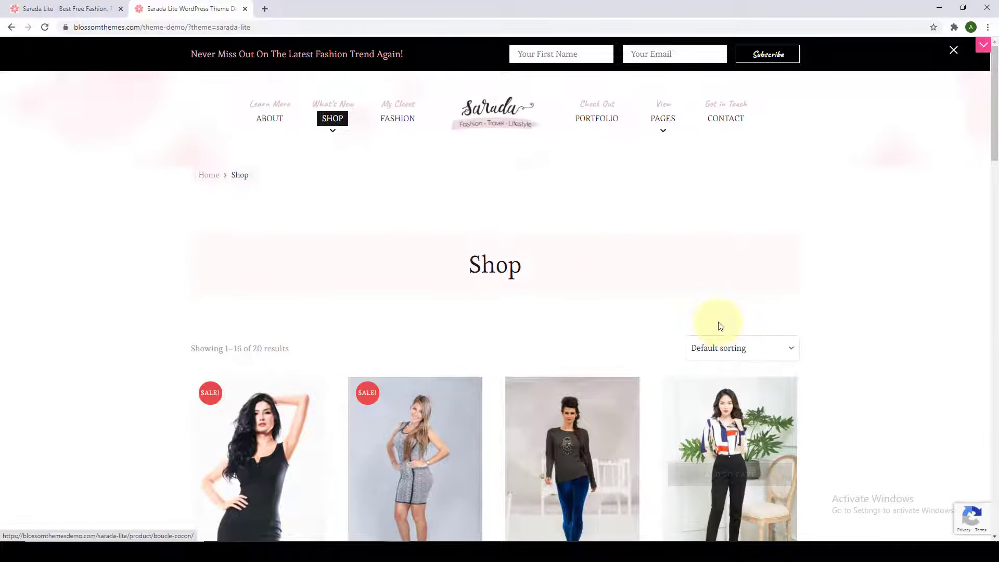
Step: Return to the demo homepage and open the blog post "The Latest Trend in Fashion Has Revealed!"
{"action": "left_click", "coordinate": [503, 115]}
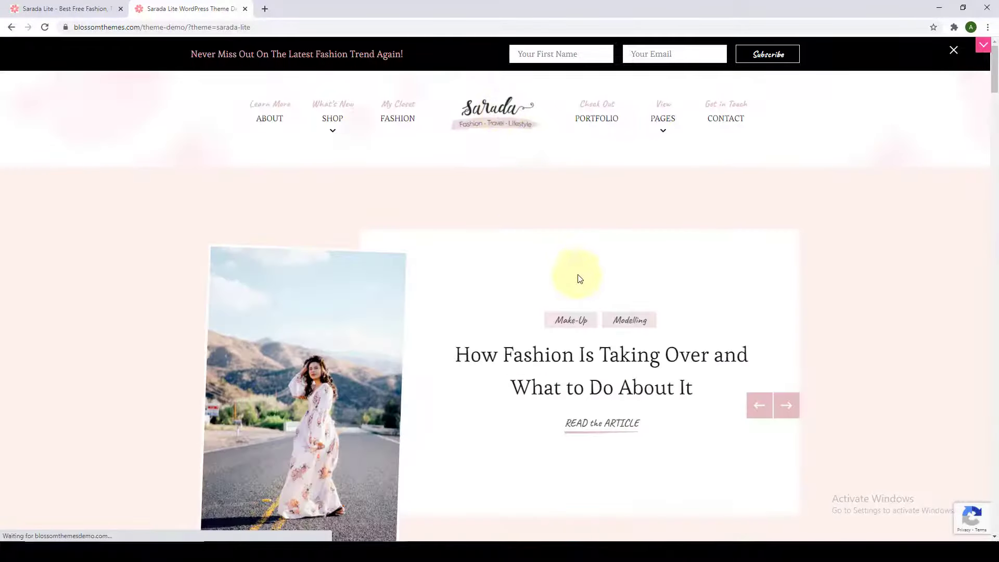
{"action": "scroll", "coordinate": [592, 279], "scroll_direction": "down", "scroll_amount": 10}
{"action": "scroll", "coordinate": [593, 283], "scroll_direction": "down", "scroll_amount": 10}
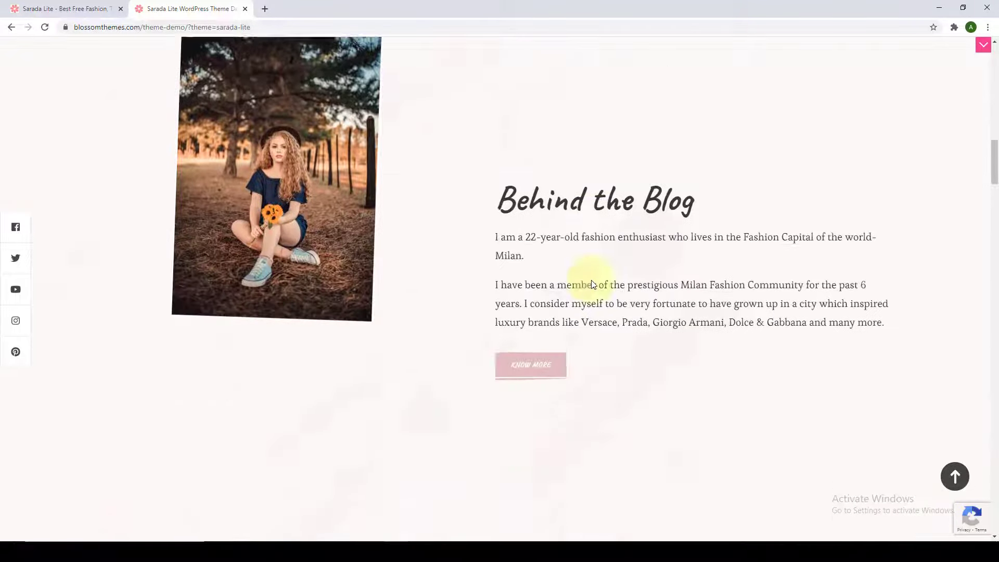
{"action": "scroll", "coordinate": [593, 284], "scroll_direction": "down", "scroll_amount": 6}
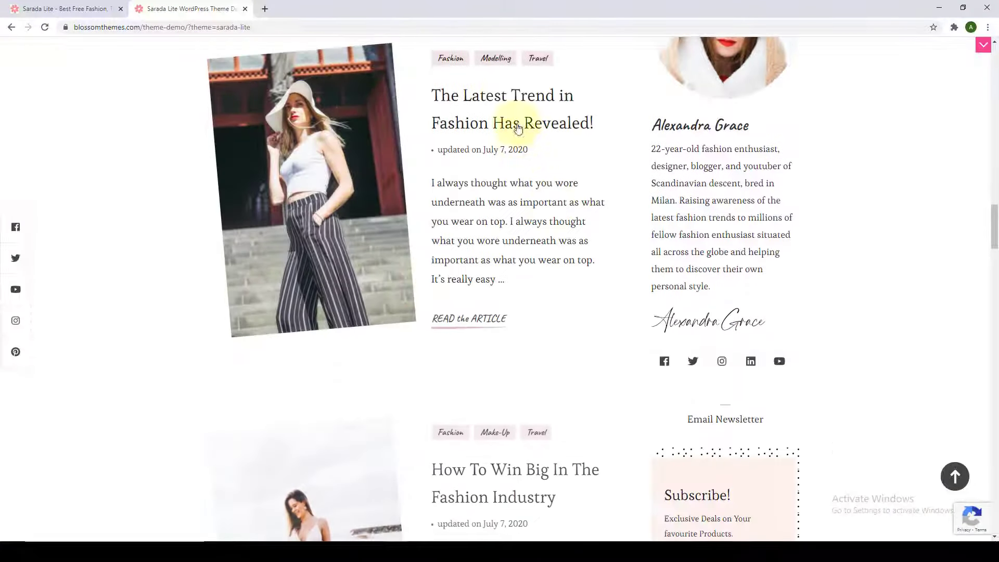
{"action": "left_click", "coordinate": [501, 96]}
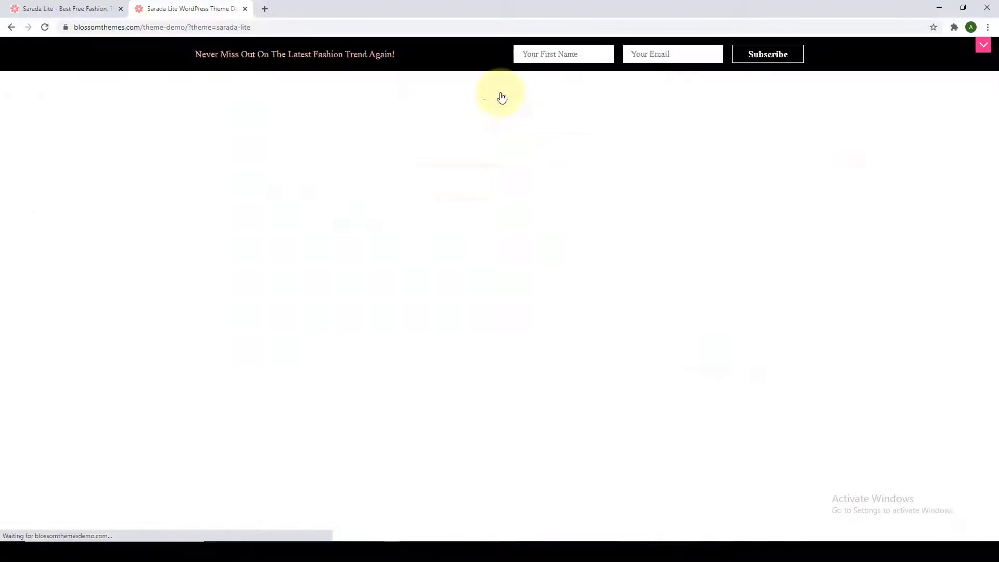
Step: Examine the post's images, H3 to H6 heading styles and sidebar widgets from the author bio to Recent Posts
{"action": "scroll", "coordinate": [640, 296], "scroll_direction": "down", "scroll_amount": 8}
{"action": "scroll", "coordinate": [642, 308], "scroll_direction": "down", "scroll_amount": 20}
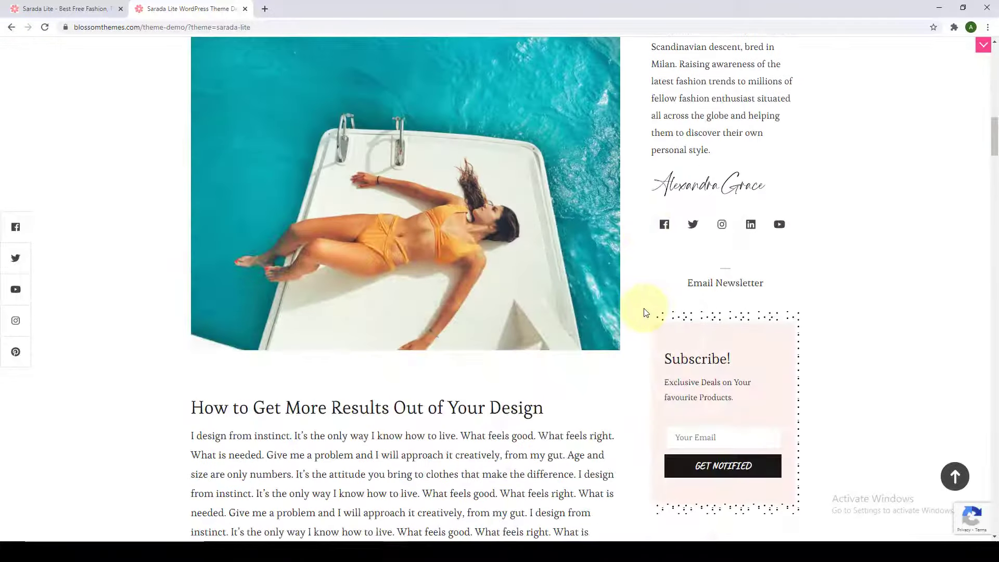
{"action": "scroll", "coordinate": [648, 321], "scroll_direction": "down", "scroll_amount": 15}
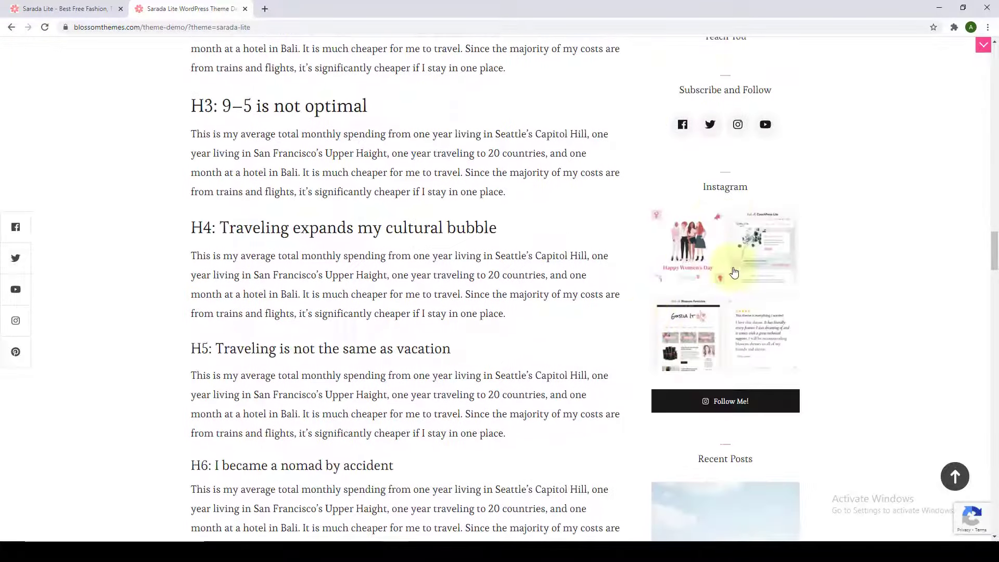
{"action": "scroll", "coordinate": [728, 264], "scroll_direction": "down", "scroll_amount": 10}
{"action": "scroll", "coordinate": [753, 383], "scroll_direction": "down", "scroll_amount": 4}
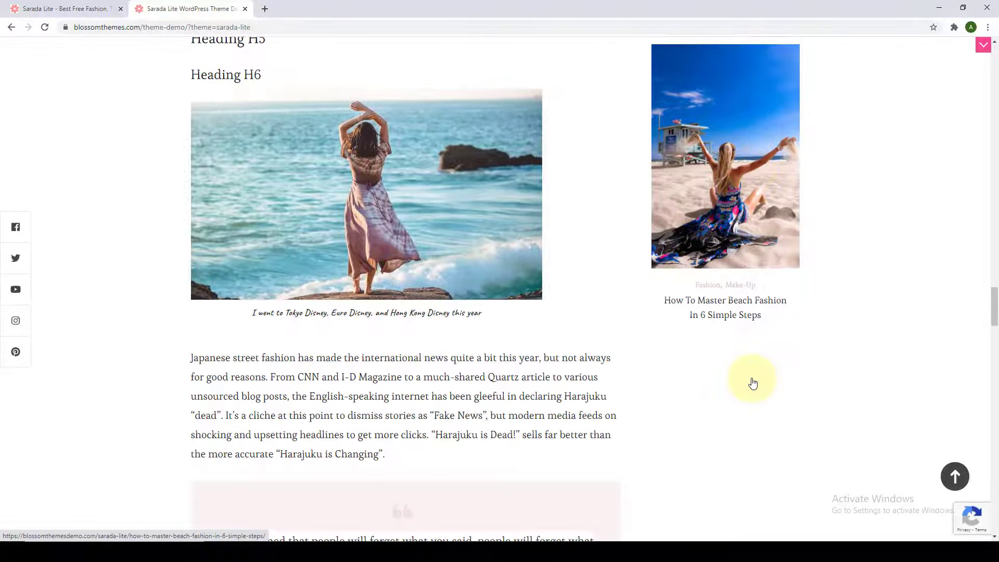
{"action": "scroll", "coordinate": [753, 384], "scroll_direction": "up", "scroll_amount": 1}
Step: Examine the post's lists, table, related tags, author box and recommended posts, and return to the start of the post
{"action": "scroll", "coordinate": [753, 384], "scroll_direction": "down", "scroll_amount": 12}
{"action": "scroll", "coordinate": [753, 384], "scroll_direction": "down", "scroll_amount": 15}
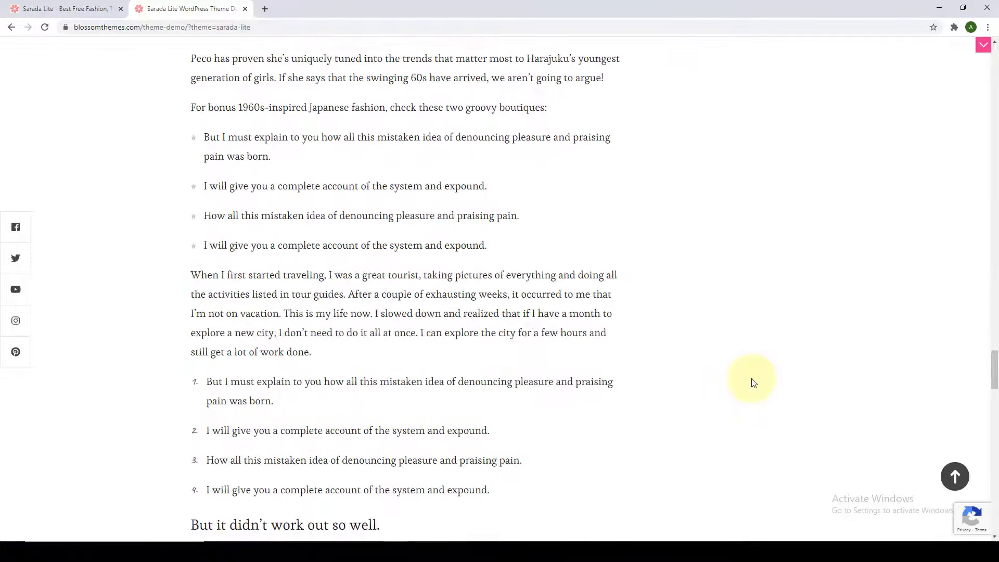
{"action": "scroll", "coordinate": [750, 379], "scroll_direction": "up", "scroll_amount": 3}
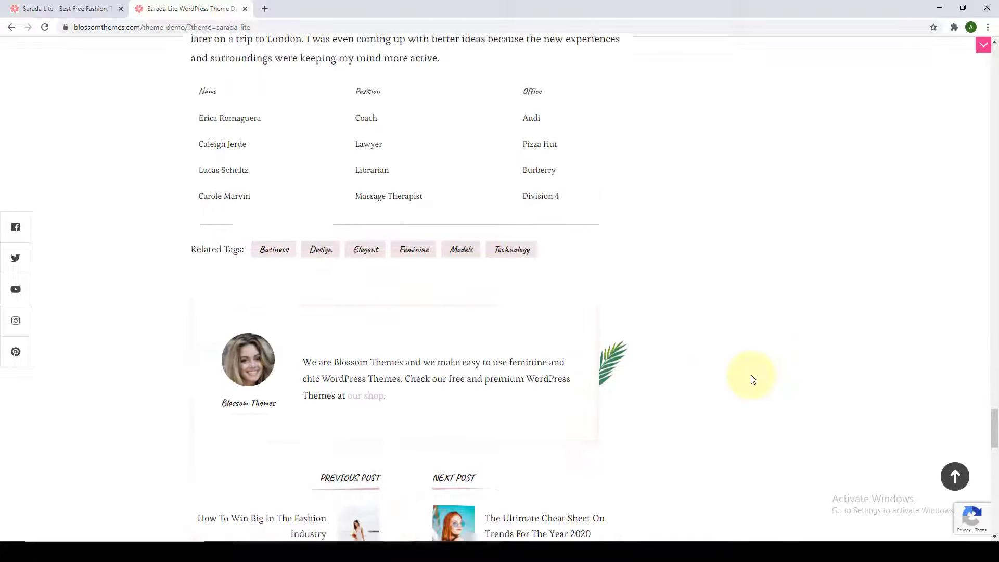
{"action": "scroll", "coordinate": [319, 219], "scroll_direction": "down", "scroll_amount": 14}
{"action": "scroll", "coordinate": [334, 247], "scroll_direction": "down", "scroll_amount": 7}
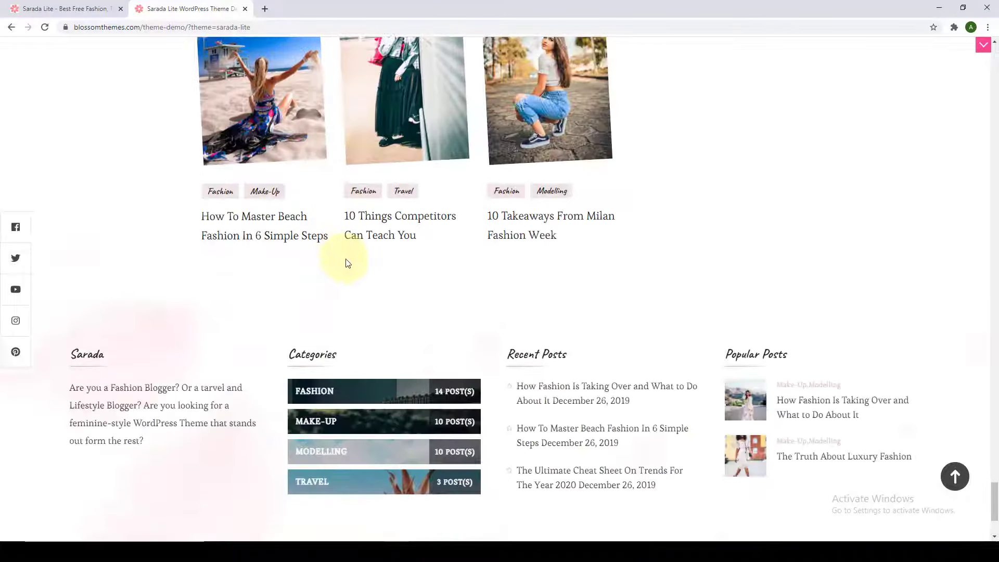
{"action": "left_click", "coordinate": [956, 477]}
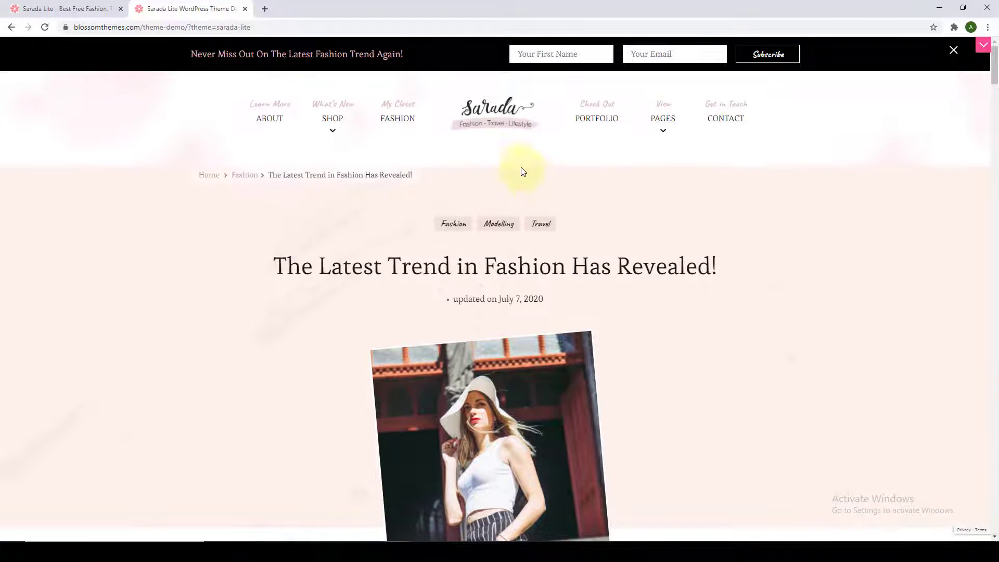
Step: Return the demo to its homepage, and switch to the start of the Sarada Lite theme details page
{"action": "left_click", "coordinate": [509, 119]}
{"action": "left_click", "coordinate": [100, 5]}
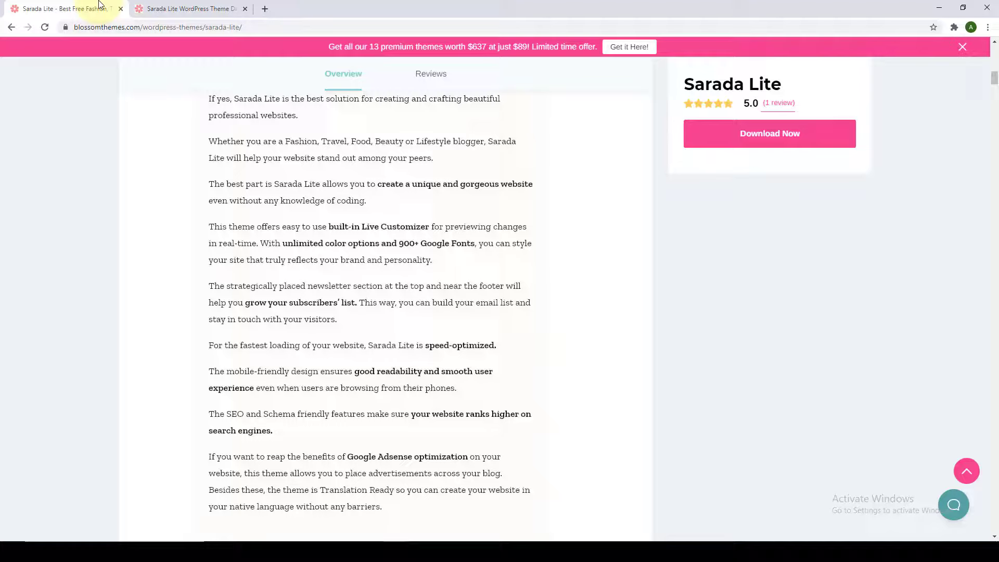
{"action": "left_click", "coordinate": [971, 472]}
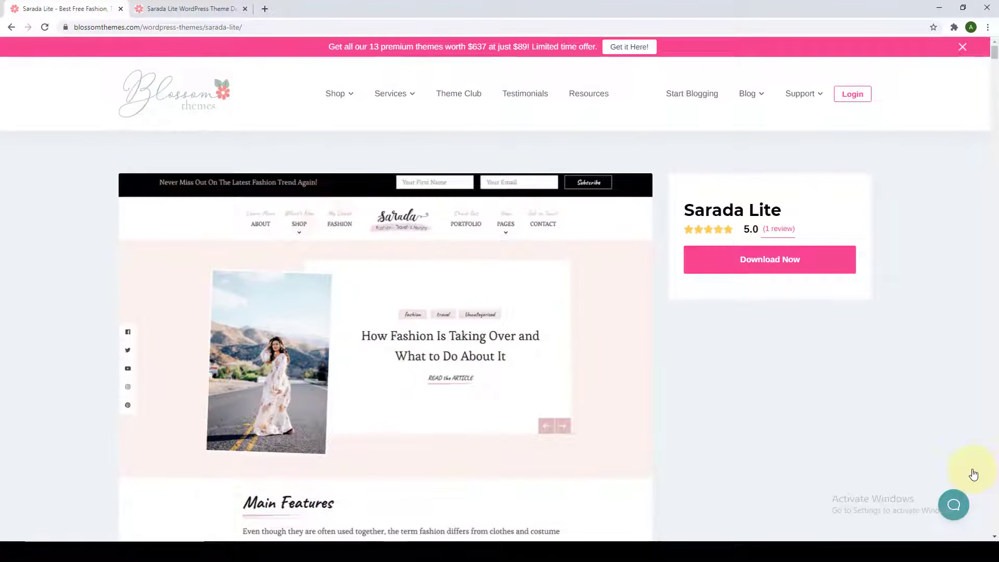
Step: Review the Sarada Lite preview image and the introductory description in the theme overview
{"action": "scroll", "coordinate": [631, 232], "scroll_direction": "down", "scroll_amount": 7}
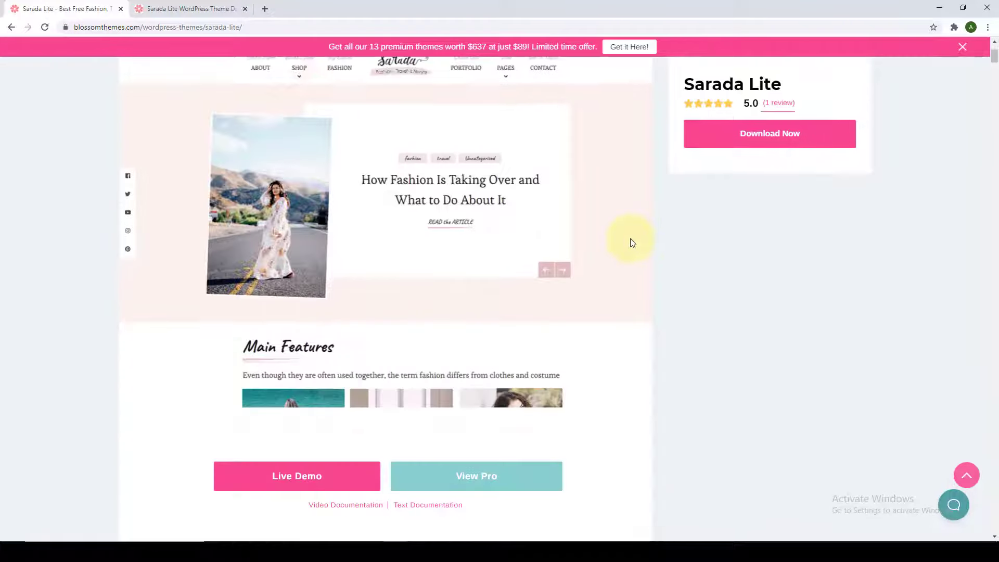
{"action": "scroll", "coordinate": [630, 244], "scroll_direction": "down", "scroll_amount": 5}
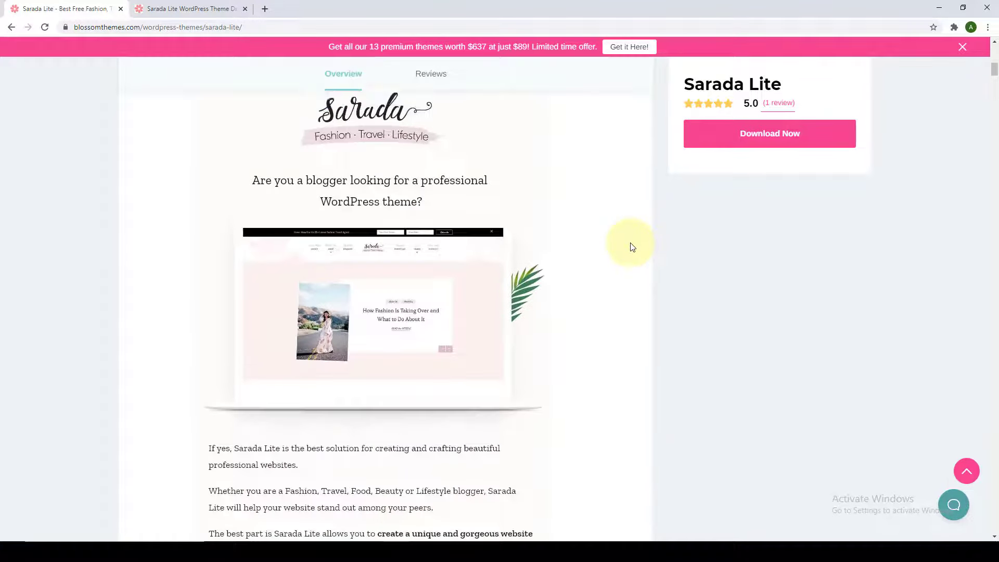
{"action": "scroll", "coordinate": [609, 235], "scroll_direction": "down", "scroll_amount": 1}
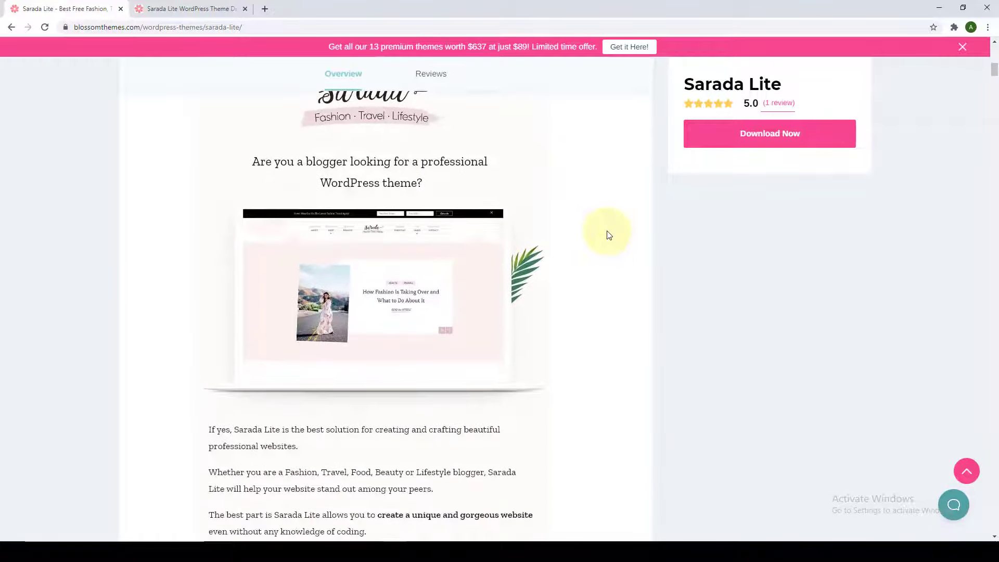
{"action": "scroll", "coordinate": [609, 235], "scroll_direction": "down", "scroll_amount": 6}
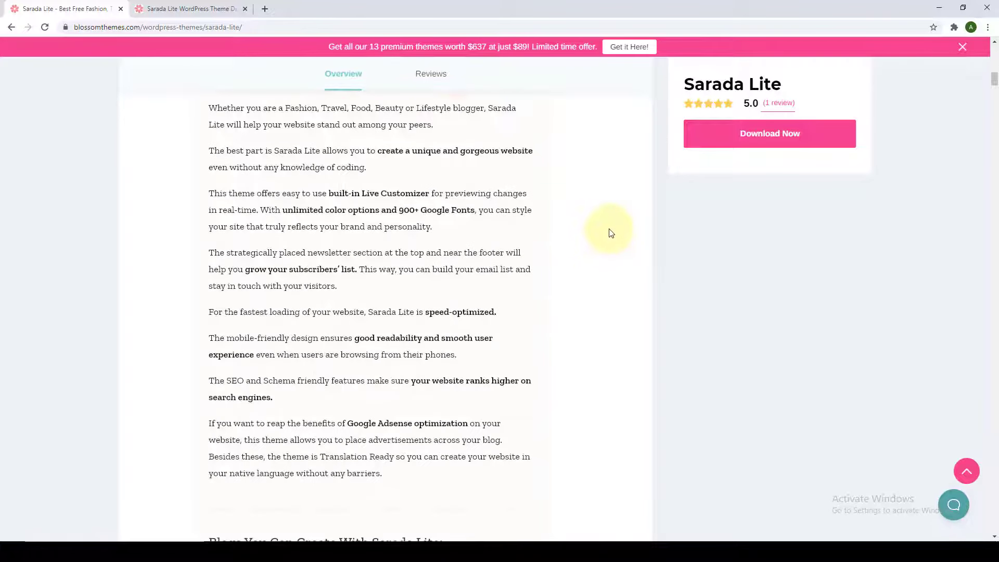
{"action": "scroll", "coordinate": [612, 232], "scroll_direction": "up", "scroll_amount": 1}
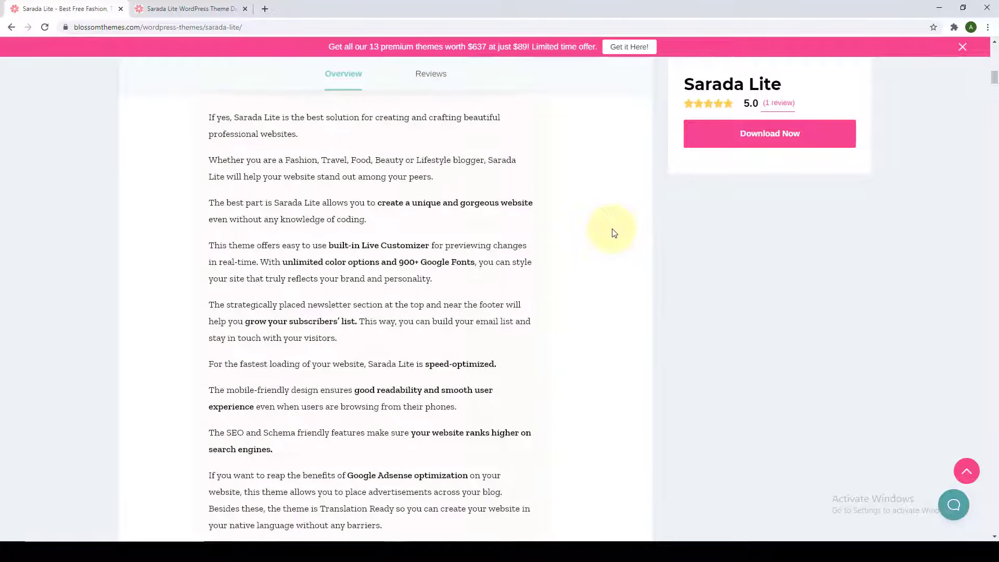
Step: Review the blog types under "Blogs You Can Create With Sarada Lite", from Fashion Blog through Journal Blog
{"action": "scroll", "coordinate": [614, 233], "scroll_direction": "down", "scroll_amount": 8}
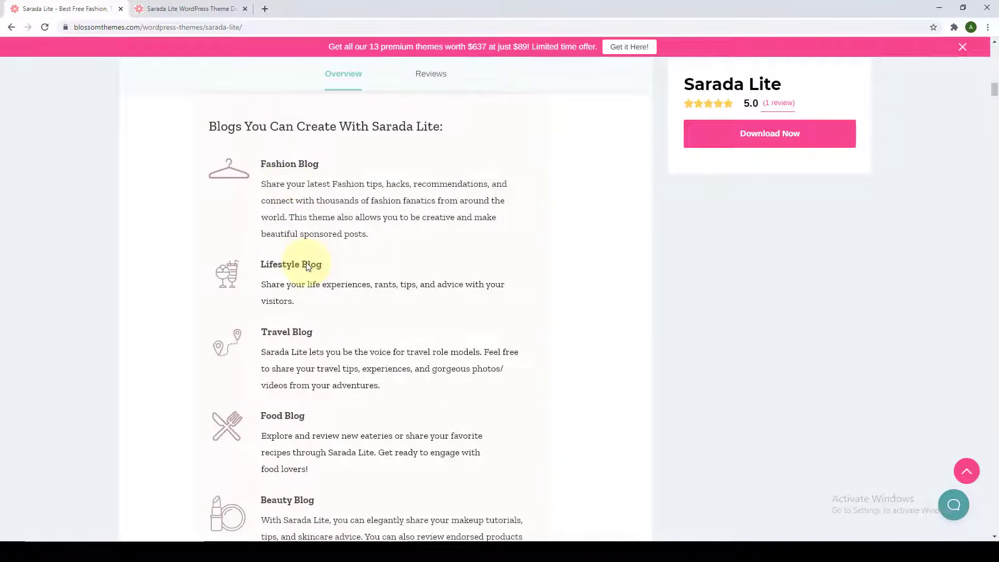
{"action": "scroll", "coordinate": [306, 266], "scroll_direction": "down", "scroll_amount": 2}
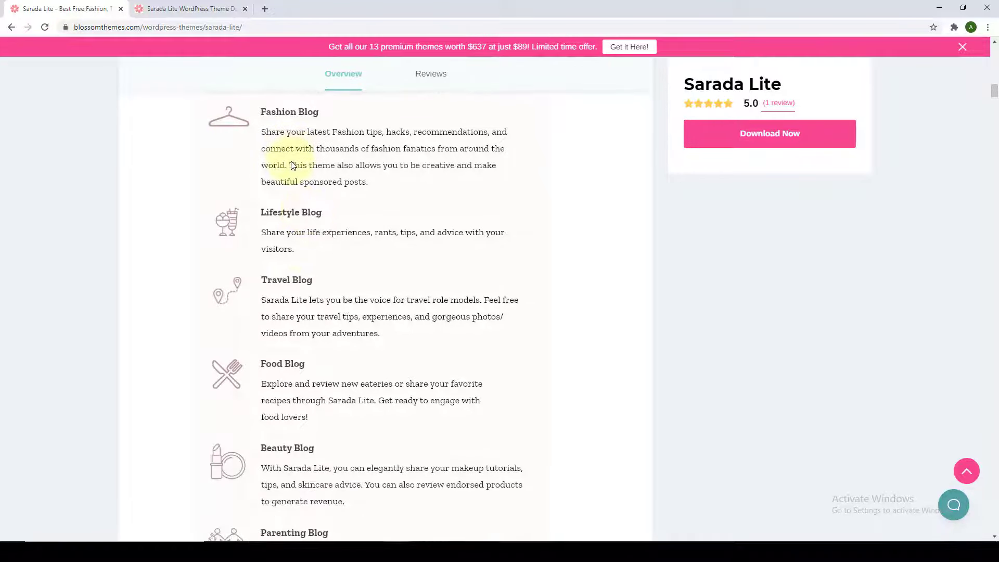
{"action": "scroll", "coordinate": [295, 182], "scroll_direction": "down", "scroll_amount": 5}
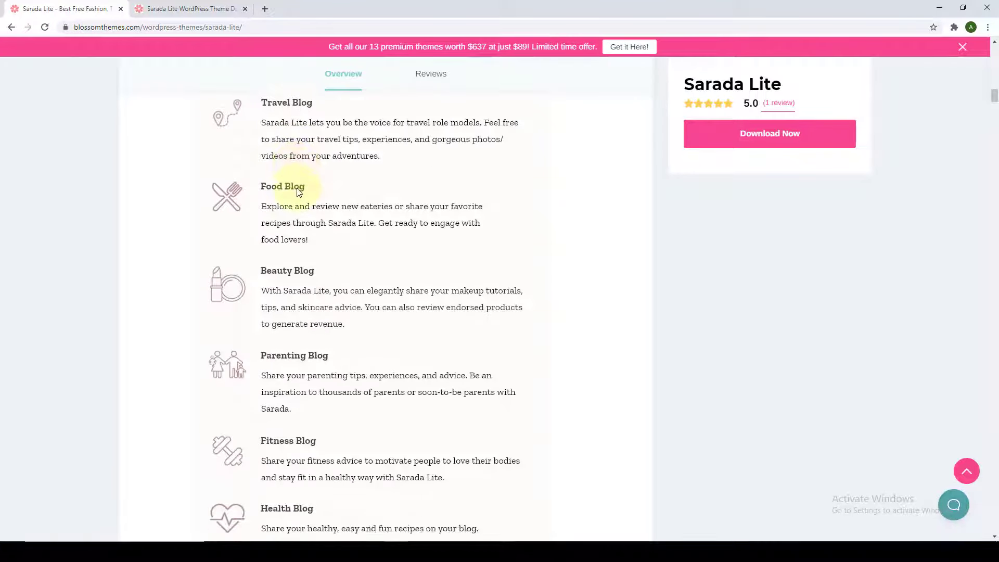
{"action": "scroll", "coordinate": [317, 223], "scroll_direction": "down", "scroll_amount": 4}
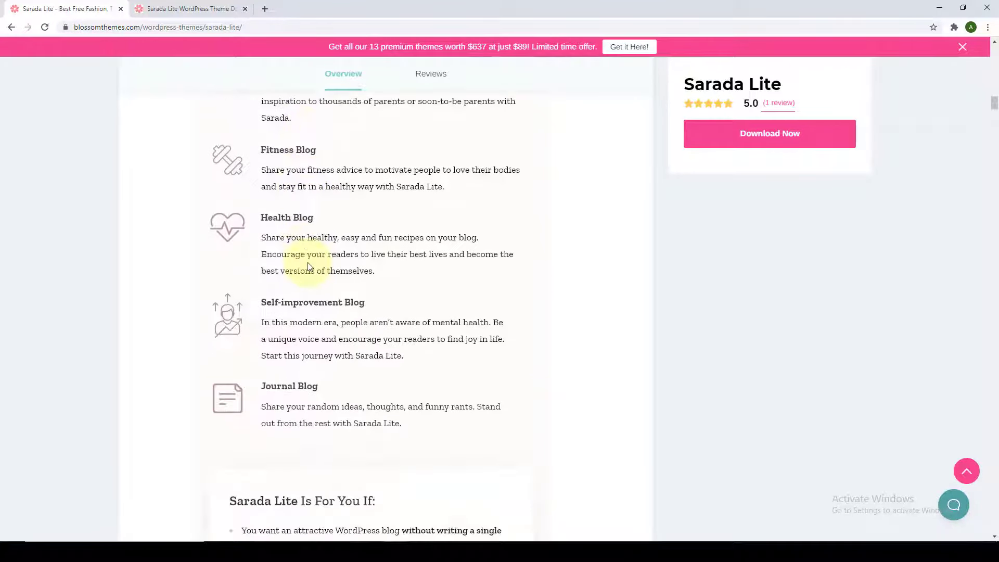
{"action": "scroll", "coordinate": [310, 268], "scroll_direction": "down", "scroll_amount": 3}
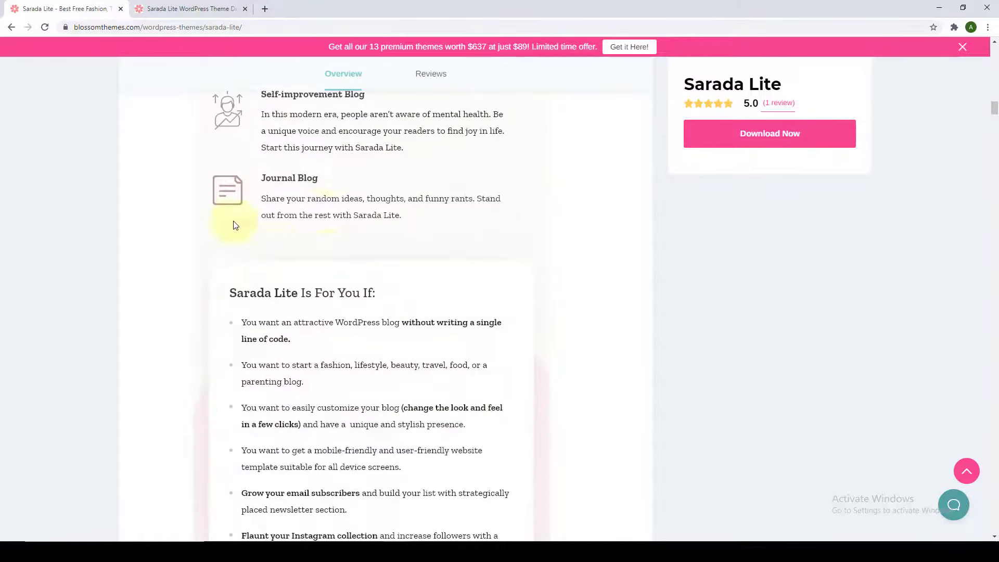
Step: Review the "Sarada Lite Is For You If" list and the theme color and Google Fonts features
{"action": "scroll", "coordinate": [294, 217], "scroll_direction": "down", "scroll_amount": 11}
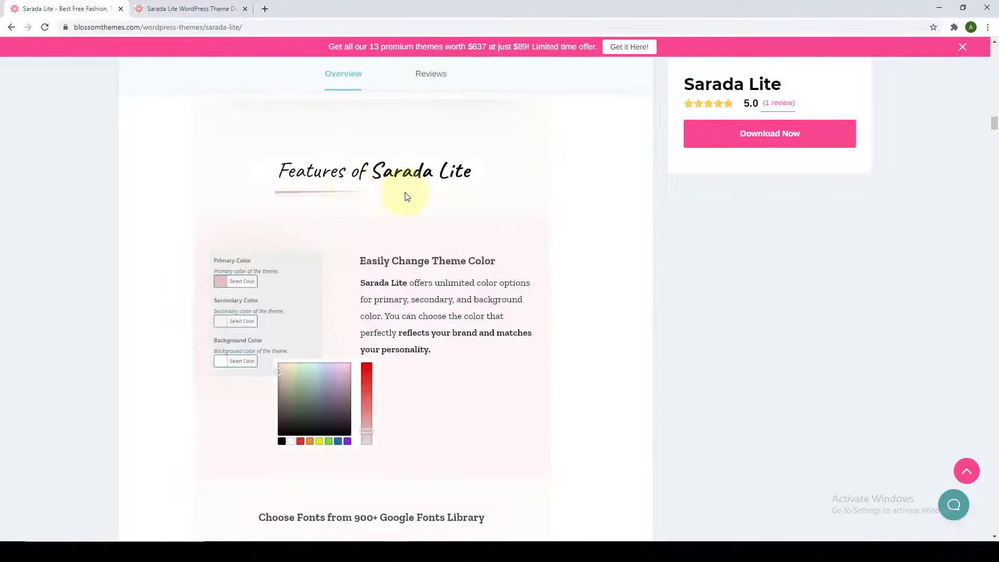
{"action": "scroll", "coordinate": [412, 197], "scroll_direction": "down", "scroll_amount": 3}
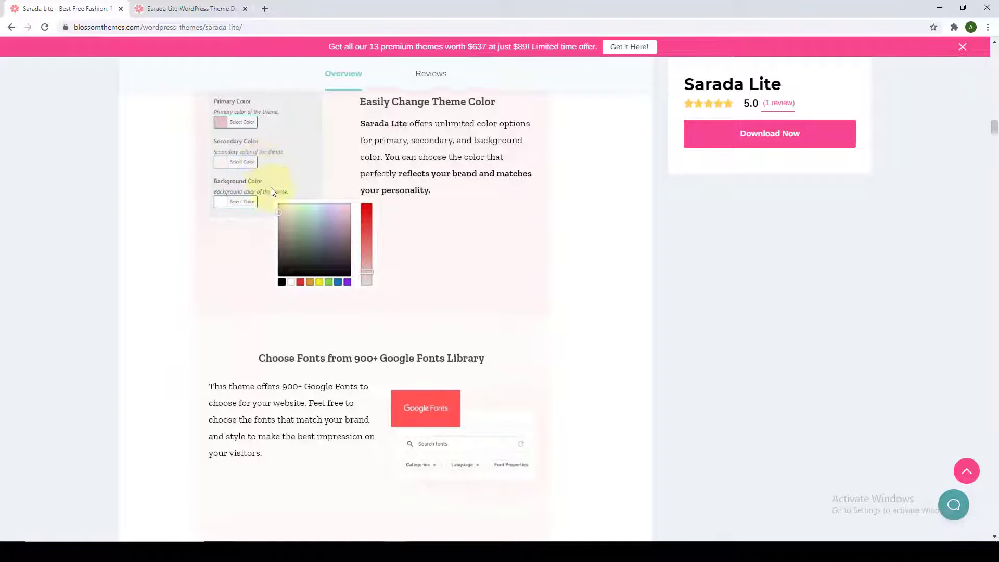
{"action": "scroll", "coordinate": [271, 190], "scroll_direction": "down", "scroll_amount": 4}
{"action": "scroll", "coordinate": [276, 204], "scroll_direction": "down", "scroll_amount": 1}
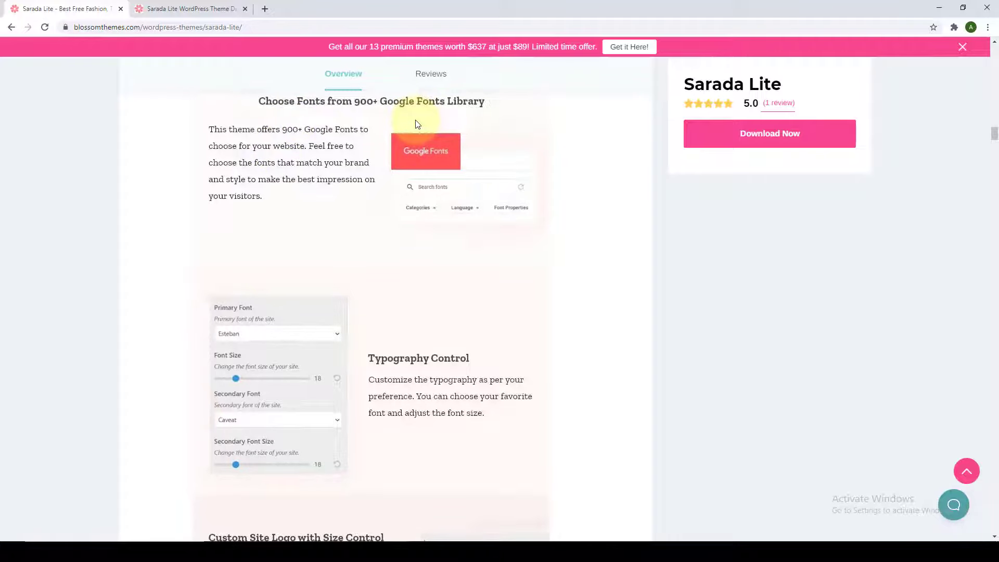
Step: Review the Typography Control, Custom Site Logo with Size Control and Gorgeous Responsive/Mobile-Friendly Design features
{"action": "scroll", "coordinate": [417, 171], "scroll_direction": "down", "scroll_amount": 4}
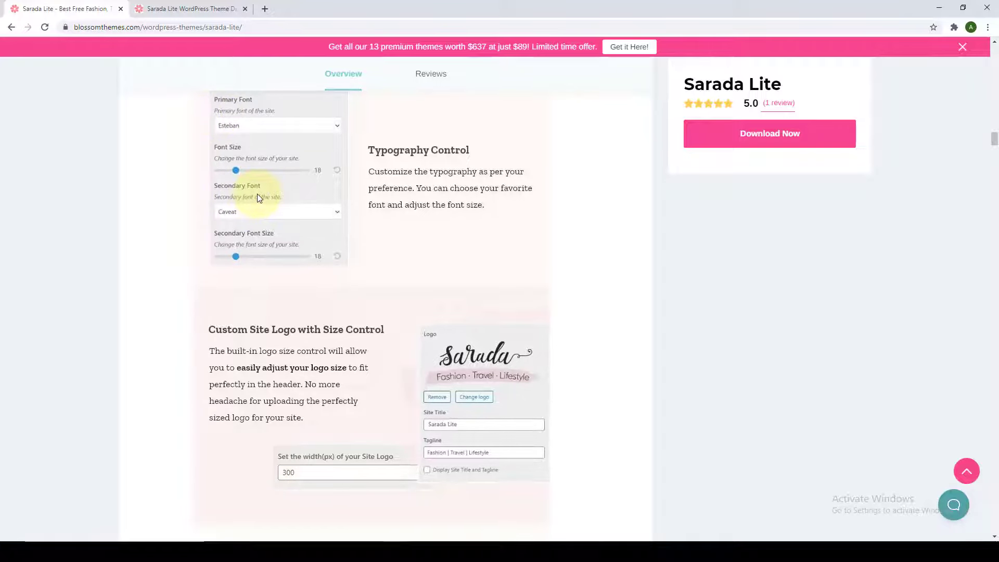
{"action": "scroll", "coordinate": [258, 197], "scroll_direction": "down", "scroll_amount": 4}
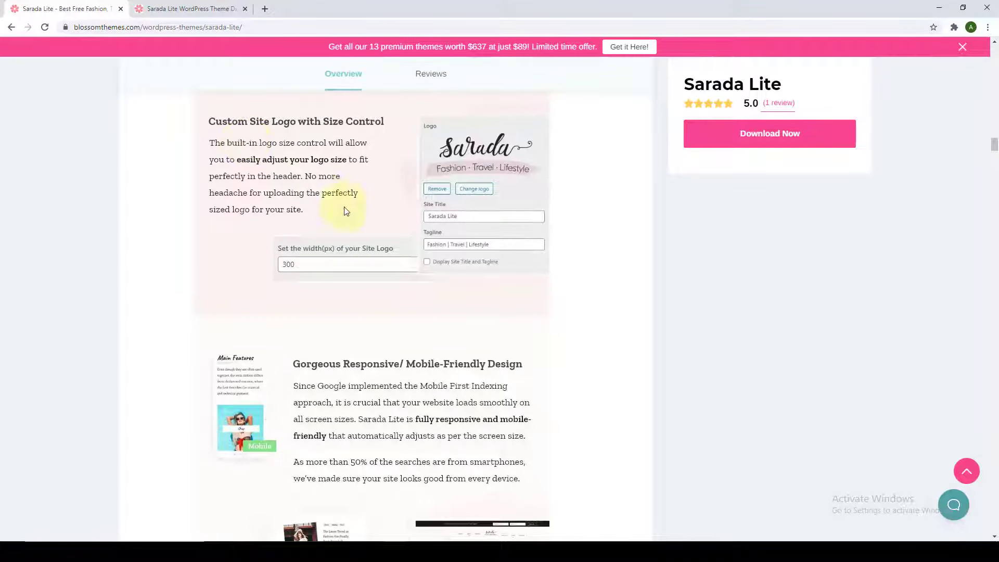
{"action": "scroll", "coordinate": [365, 234], "scroll_direction": "down", "scroll_amount": 4}
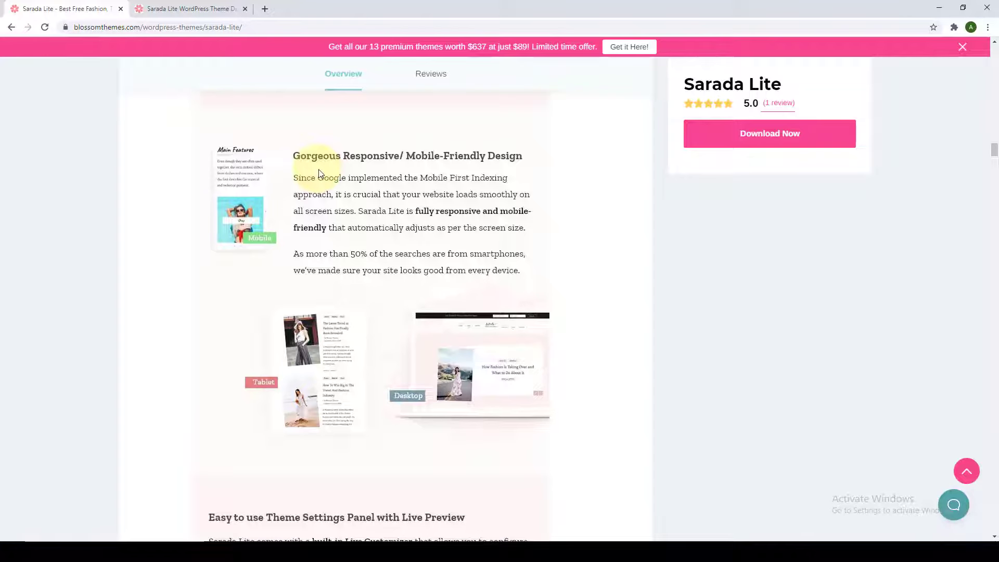
Step: Review the features from the Theme Settings Panel with Live Preview and Gutenberg compatibility through speed, SEO and Google Adsense optimization
{"action": "scroll", "coordinate": [406, 230], "scroll_direction": "down", "scroll_amount": 7}
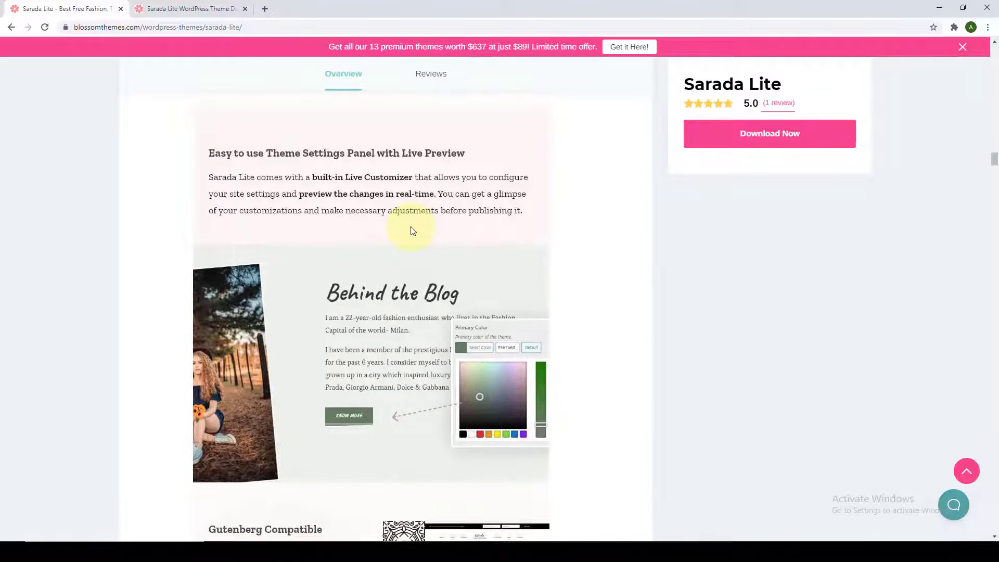
{"action": "scroll", "coordinate": [414, 237], "scroll_direction": "down", "scroll_amount": 8}
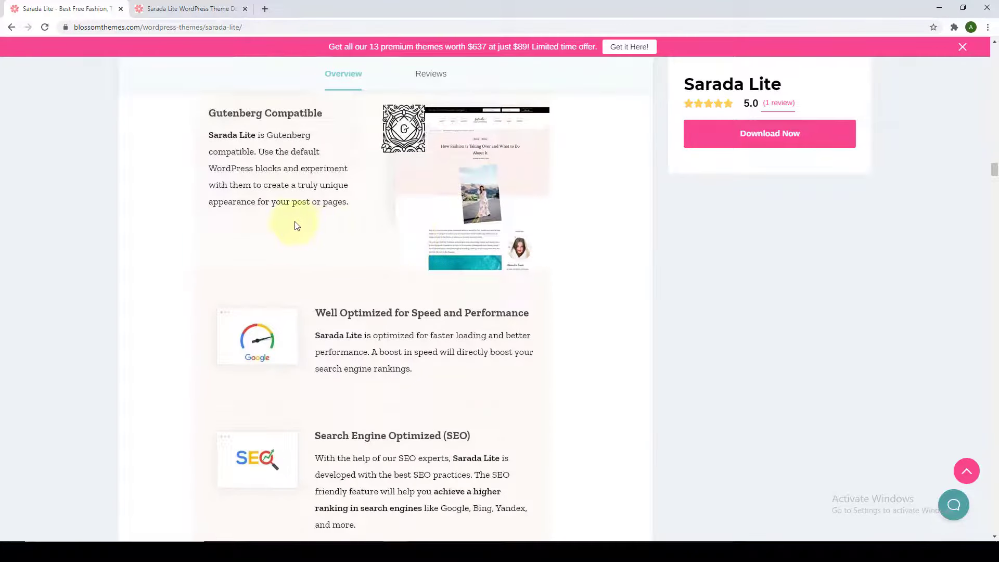
{"action": "scroll", "coordinate": [348, 233], "scroll_direction": "down", "scroll_amount": 1}
{"action": "scroll", "coordinate": [349, 233], "scroll_direction": "down", "scroll_amount": 2}
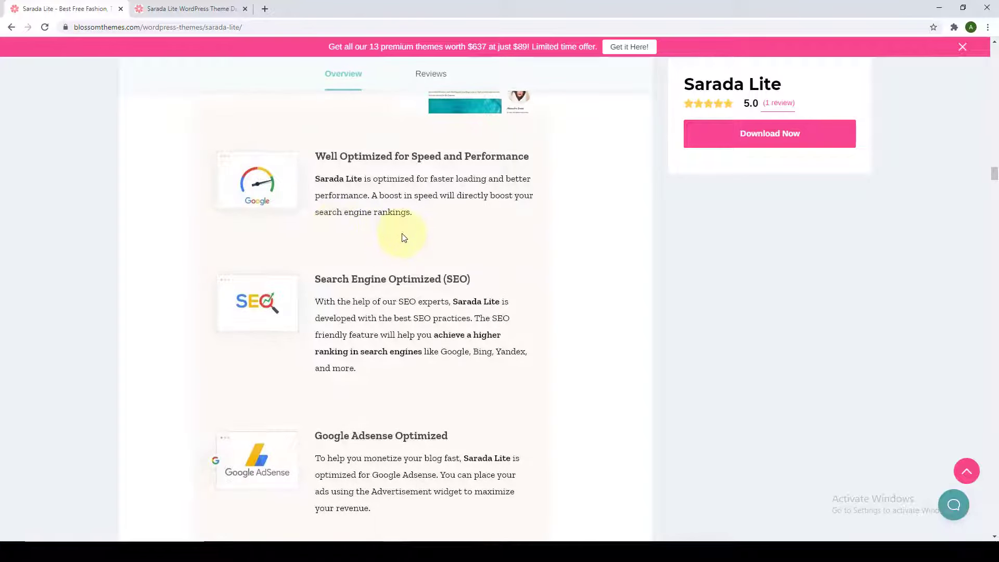
{"action": "scroll", "coordinate": [405, 249], "scroll_direction": "down", "scroll_amount": 2}
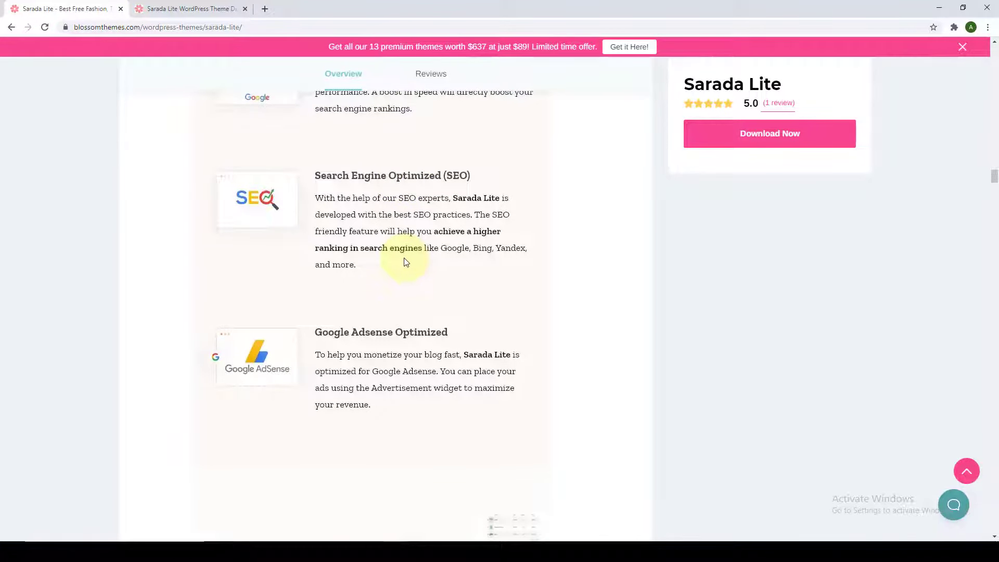
{"action": "scroll", "coordinate": [404, 262], "scroll_direction": "down", "scroll_amount": 3}
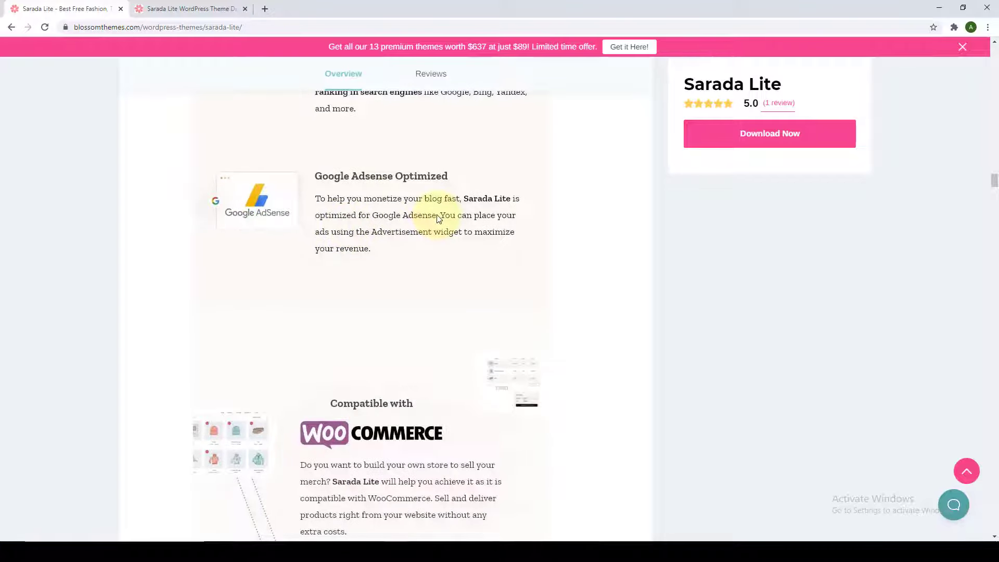
Step: Review the WooCommerce compatibility, the Notification Bar and the two Customizable Banner Options, slider and static image/video with CTA
{"action": "scroll", "coordinate": [437, 221], "scroll_direction": "down", "scroll_amount": 5}
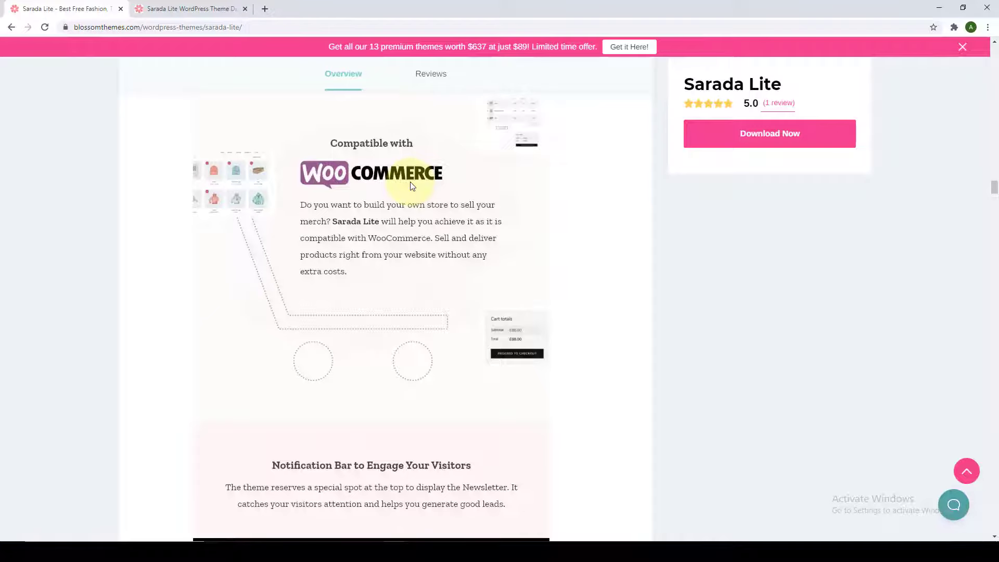
{"action": "scroll", "coordinate": [411, 186], "scroll_direction": "down", "scroll_amount": 6}
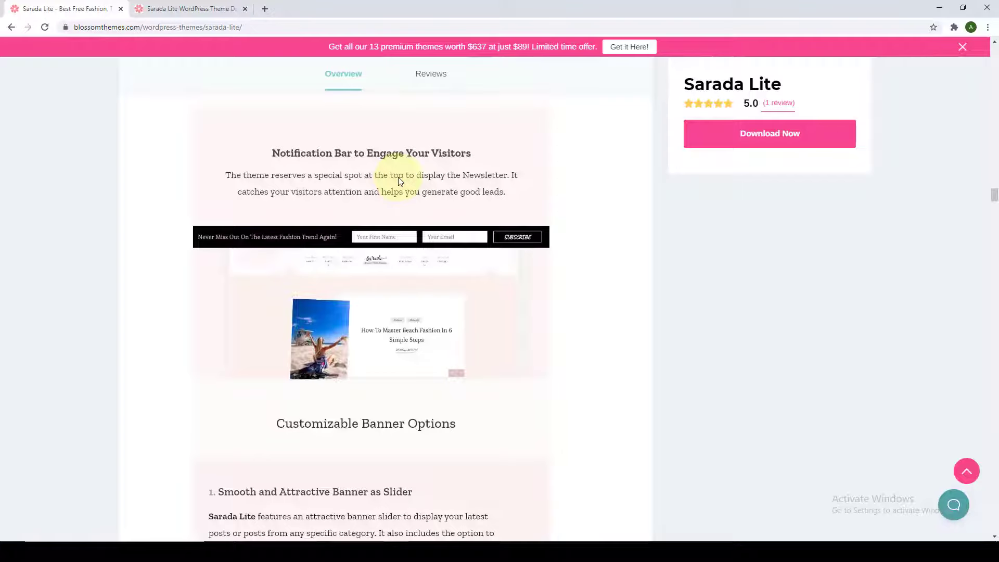
{"action": "scroll", "coordinate": [399, 177], "scroll_direction": "down", "scroll_amount": 6}
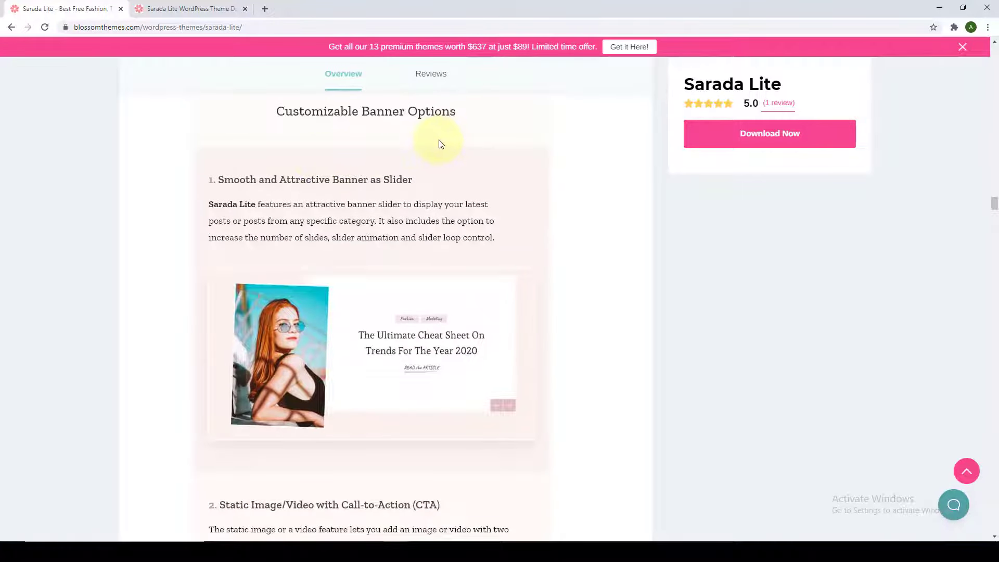
{"action": "scroll", "coordinate": [415, 186], "scroll_direction": "down", "scroll_amount": 4}
{"action": "scroll", "coordinate": [415, 186], "scroll_direction": "down", "scroll_amount": 2}
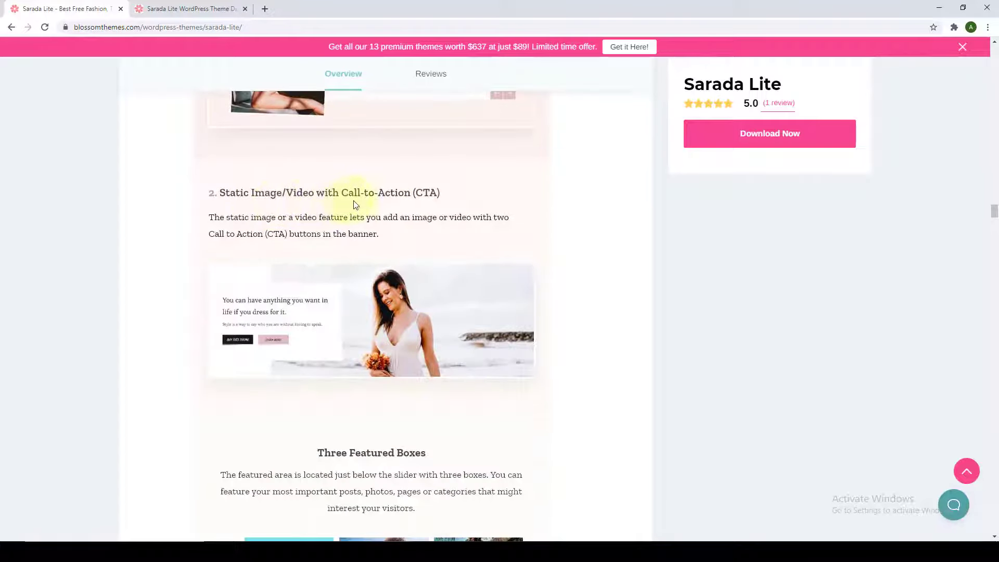
Step: Review the homepage section features from Three Featured Boxes and the About Section through the Shop and Newsletter sections
{"action": "scroll", "coordinate": [402, 204], "scroll_direction": "down", "scroll_amount": 6}
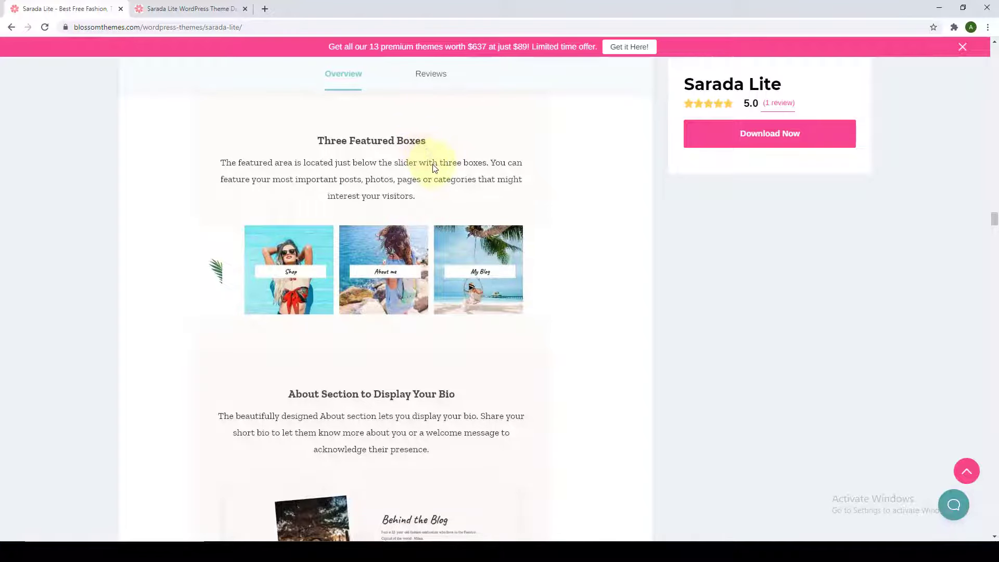
{"action": "scroll", "coordinate": [424, 157], "scroll_direction": "down", "scroll_amount": 5}
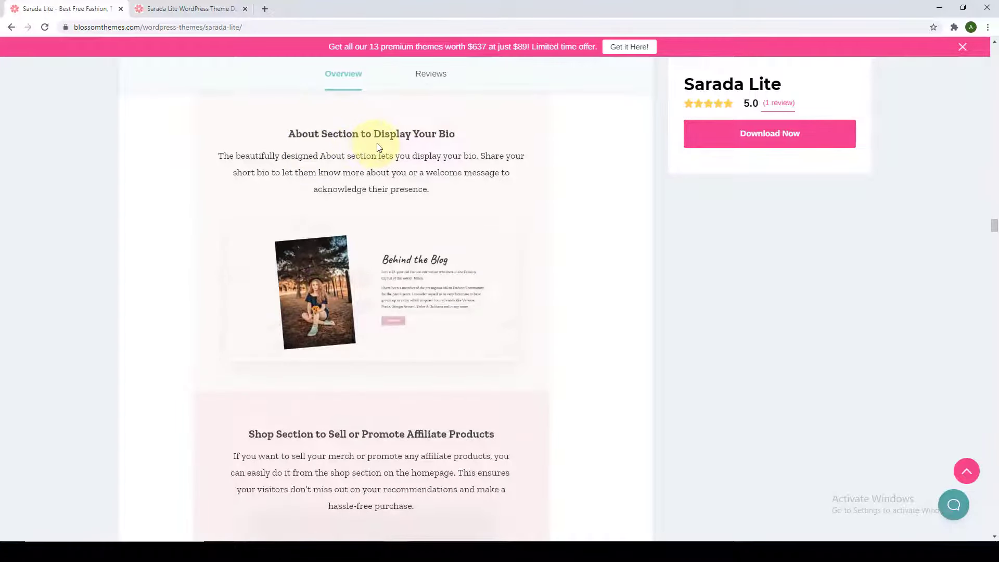
{"action": "scroll", "coordinate": [377, 151], "scroll_direction": "down", "scroll_amount": 5}
{"action": "scroll", "coordinate": [379, 163], "scroll_direction": "down", "scroll_amount": 1}
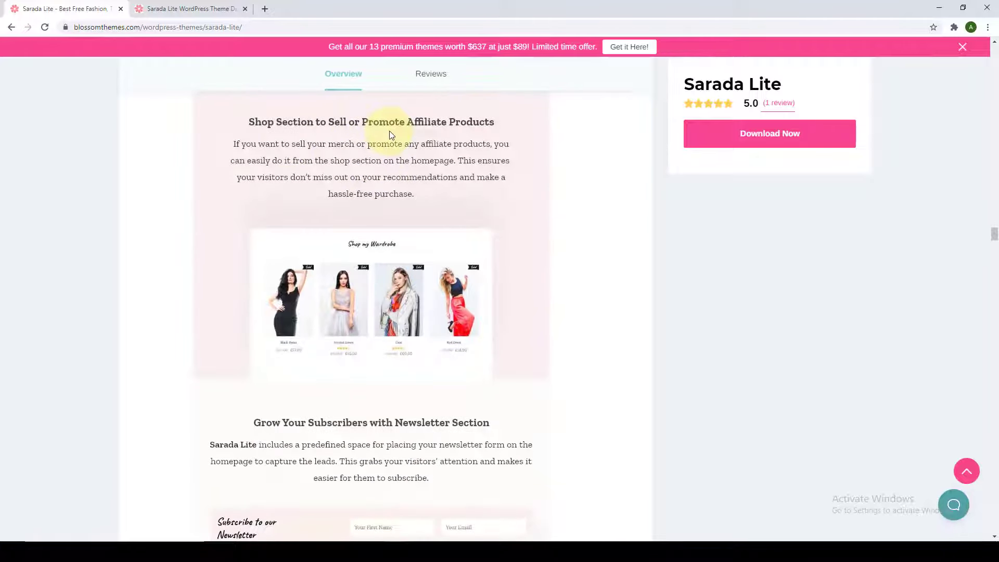
{"action": "scroll", "coordinate": [390, 134], "scroll_direction": "down", "scroll_amount": 6}
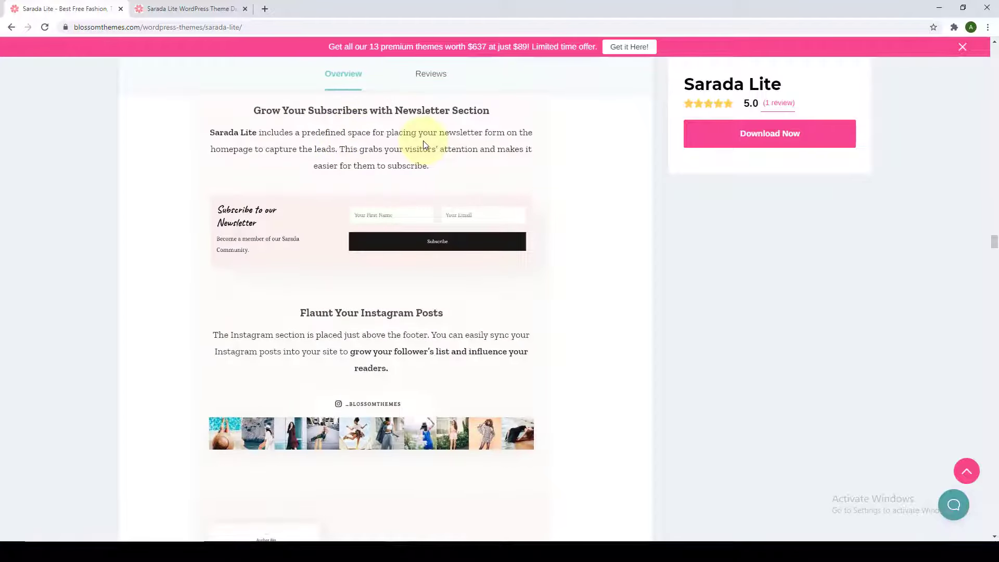
Step: Review the features from Instagram Posts and Author Bio on Sidebar through Footer Copyright Editor, Social Media Integration and Built-in SEO Settings
{"action": "scroll", "coordinate": [424, 144], "scroll_direction": "down", "scroll_amount": 4}
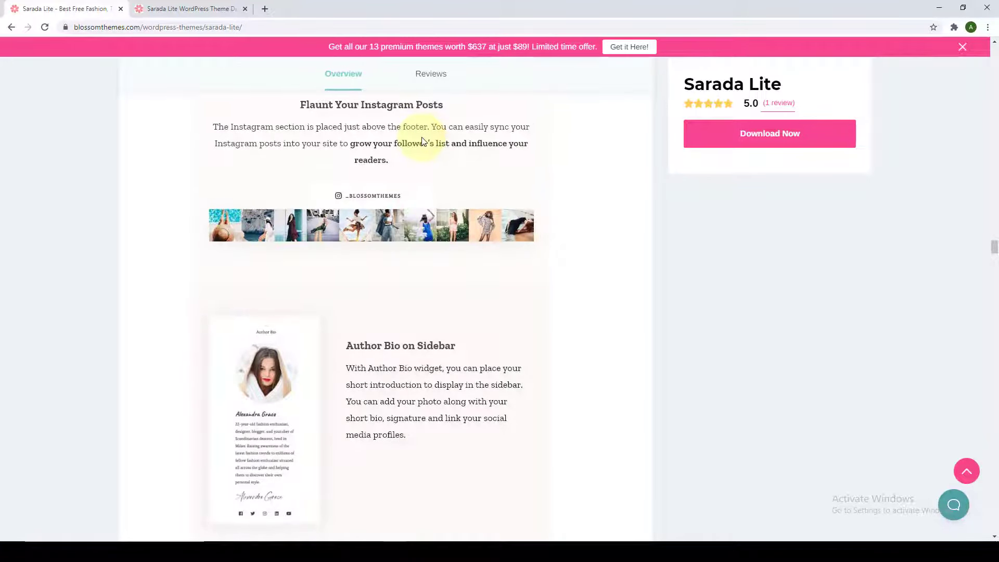
{"action": "scroll", "coordinate": [422, 142], "scroll_direction": "down", "scroll_amount": 4}
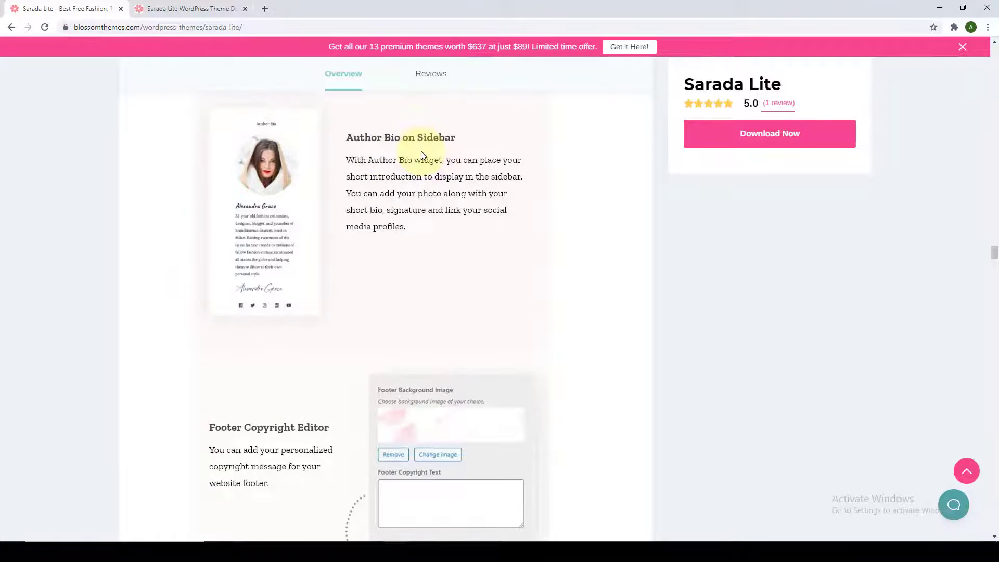
{"action": "scroll", "coordinate": [414, 148], "scroll_direction": "down", "scroll_amount": 6}
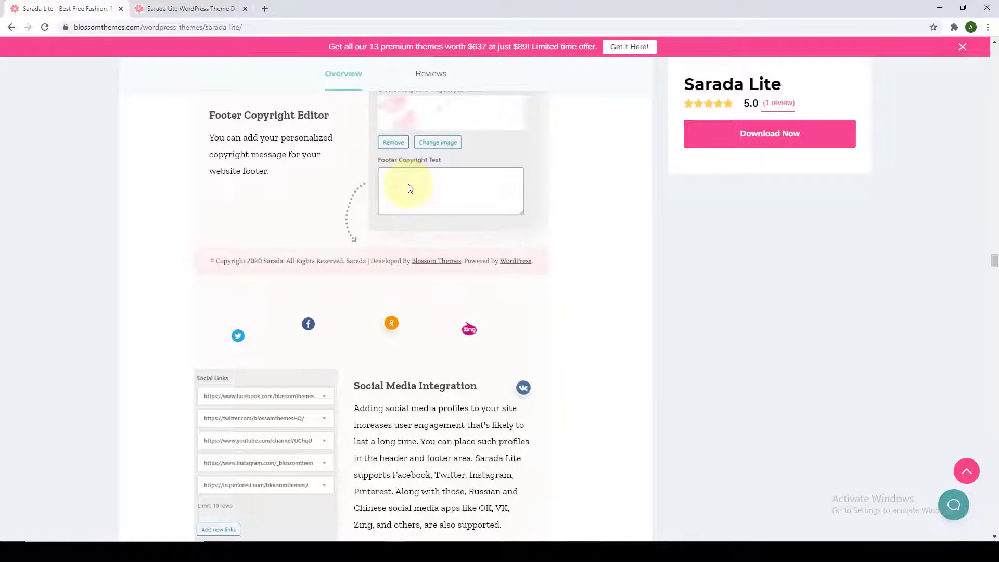
{"action": "scroll", "coordinate": [409, 188], "scroll_direction": "down", "scroll_amount": 5}
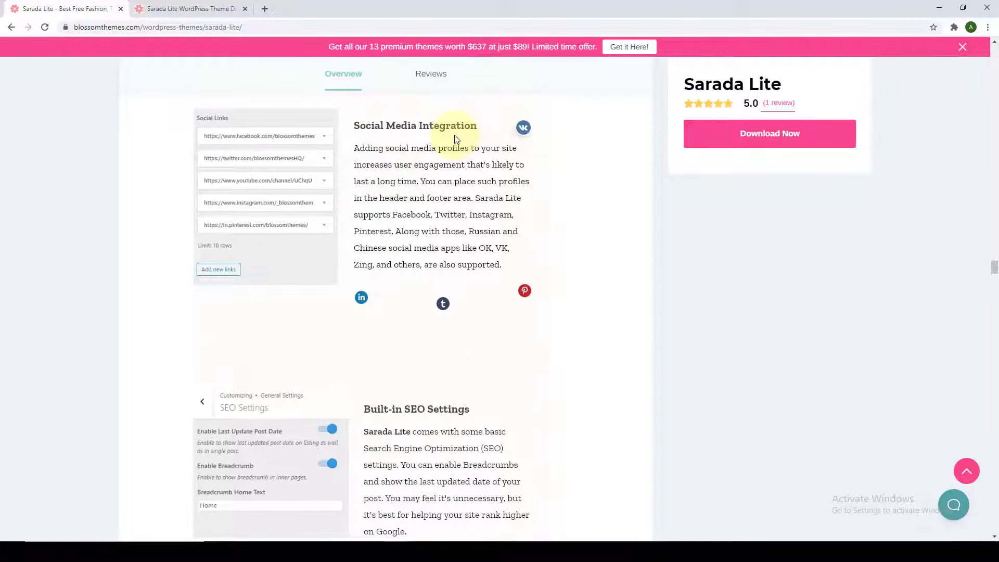
{"action": "scroll", "coordinate": [454, 136], "scroll_direction": "down", "scroll_amount": 5}
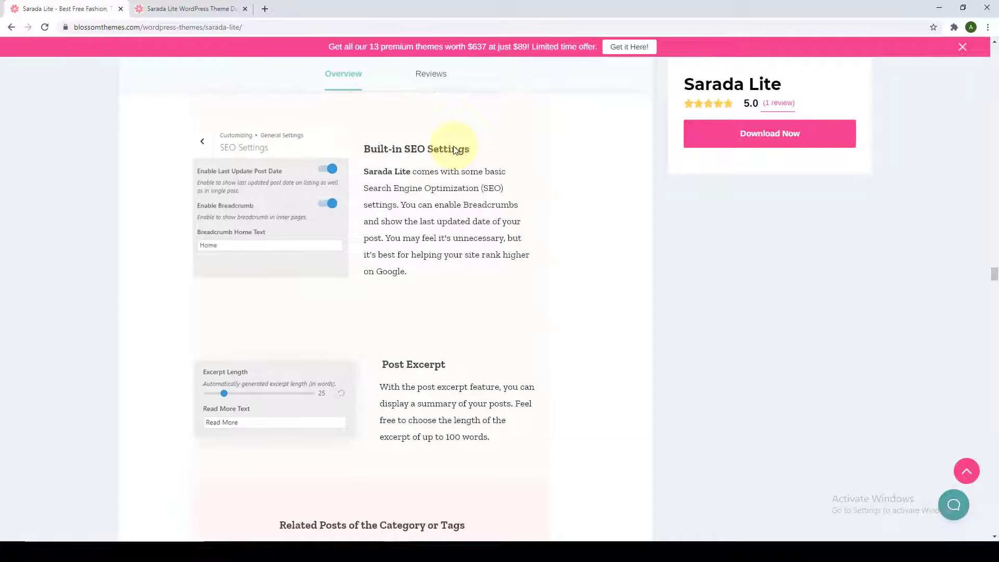
Step: Review the Post Excerpt, Related Posts, Comment Section Toggle, Back to Top Button and Widgets Ready features
{"action": "scroll", "coordinate": [454, 150], "scroll_direction": "down", "scroll_amount": 5}
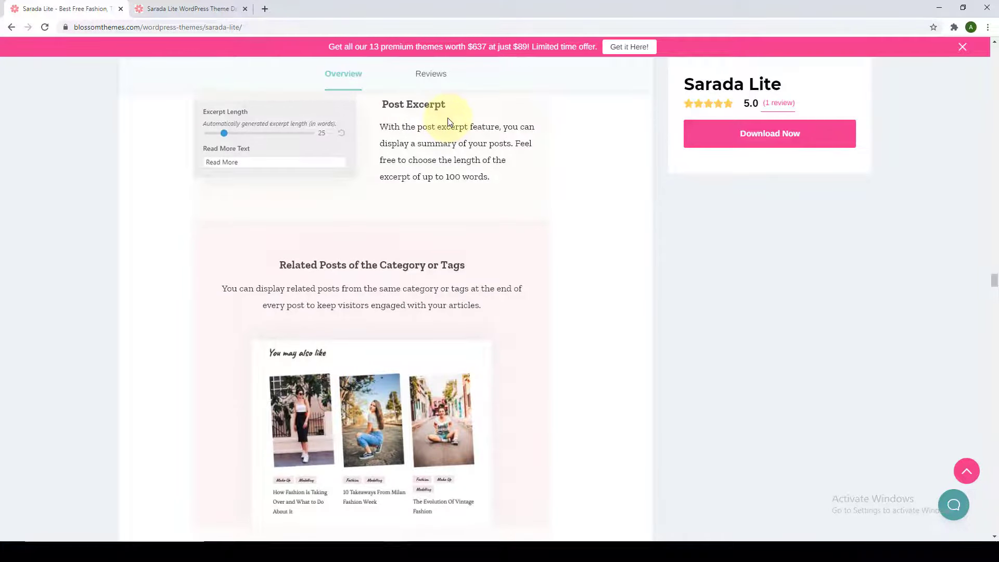
{"action": "scroll", "coordinate": [509, 194], "scroll_direction": "down", "scroll_amount": 2}
{"action": "scroll", "coordinate": [509, 193], "scroll_direction": "down", "scroll_amount": 2}
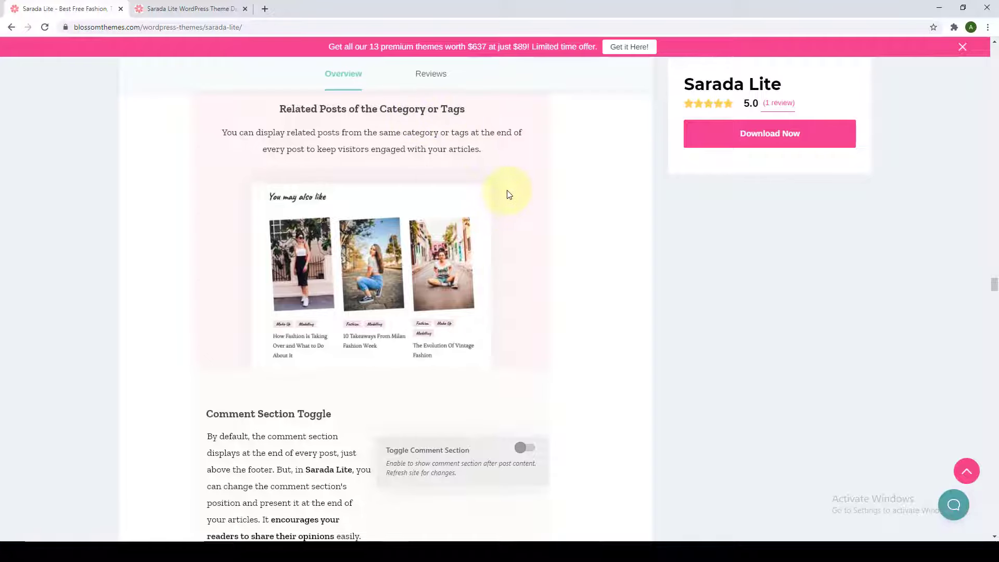
{"action": "scroll", "coordinate": [508, 196], "scroll_direction": "down", "scroll_amount": 6}
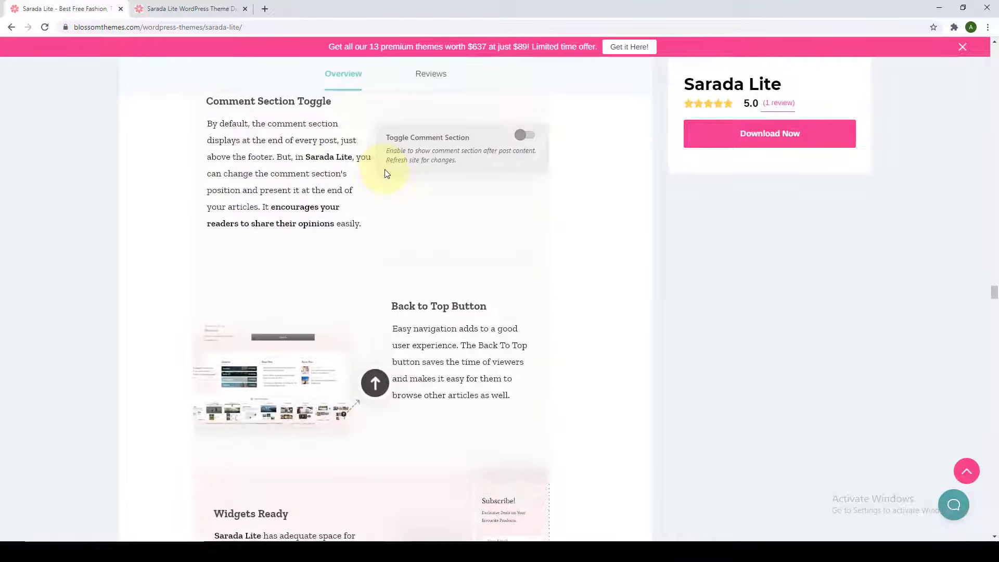
{"action": "scroll", "coordinate": [384, 173], "scroll_direction": "down", "scroll_amount": 4}
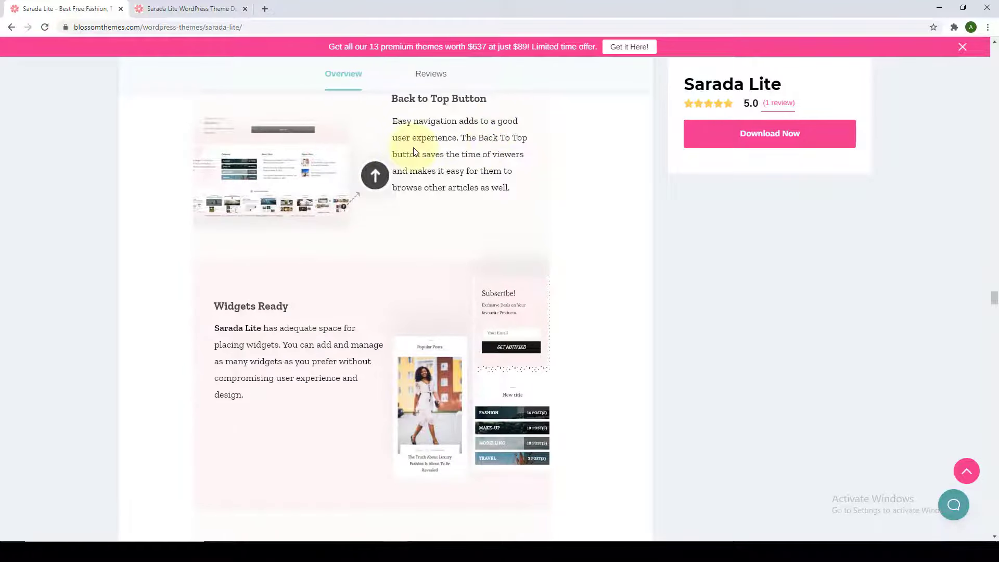
{"action": "scroll", "coordinate": [415, 151], "scroll_direction": "down", "scroll_amount": 3}
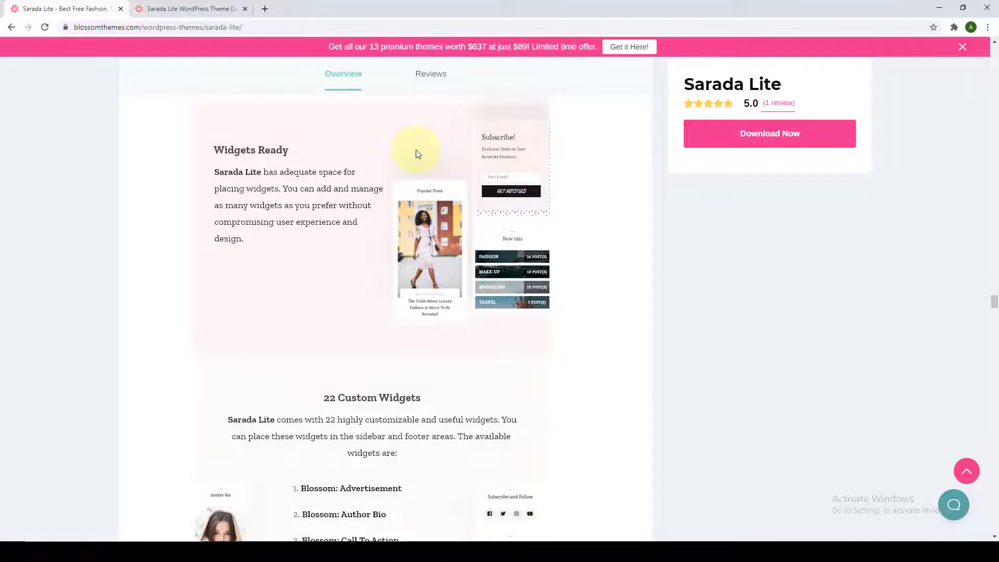
Step: Review the list of 22 Custom Widgets, followed by the Portfolio Page Template and Cross-Browser Compatible features
{"action": "scroll", "coordinate": [416, 154], "scroll_direction": "down", "scroll_amount": 5}
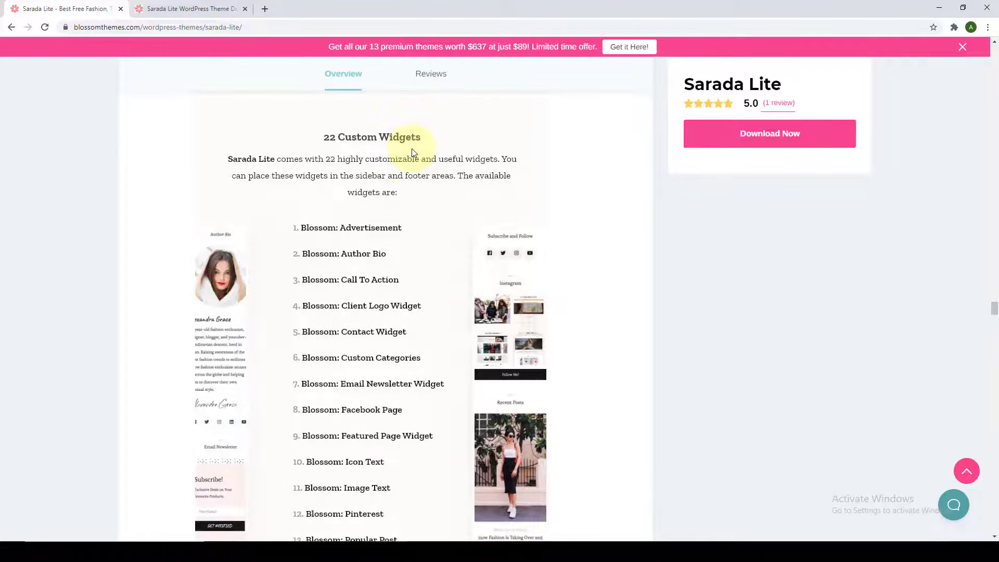
{"action": "scroll", "coordinate": [412, 152], "scroll_direction": "down", "scroll_amount": 5}
{"action": "scroll", "coordinate": [379, 269], "scroll_direction": "down", "scroll_amount": 6}
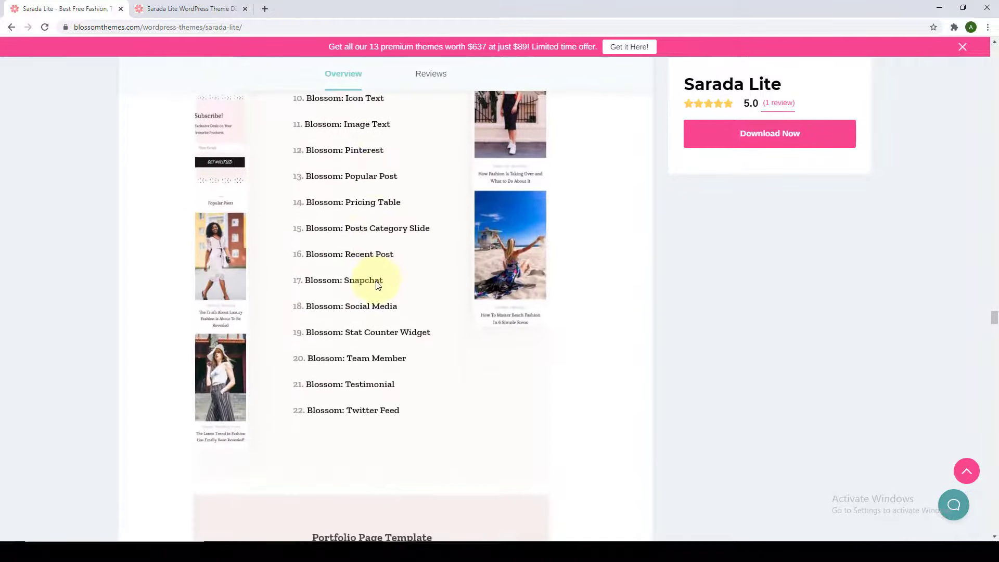
{"action": "scroll", "coordinate": [376, 280], "scroll_direction": "down", "scroll_amount": 3}
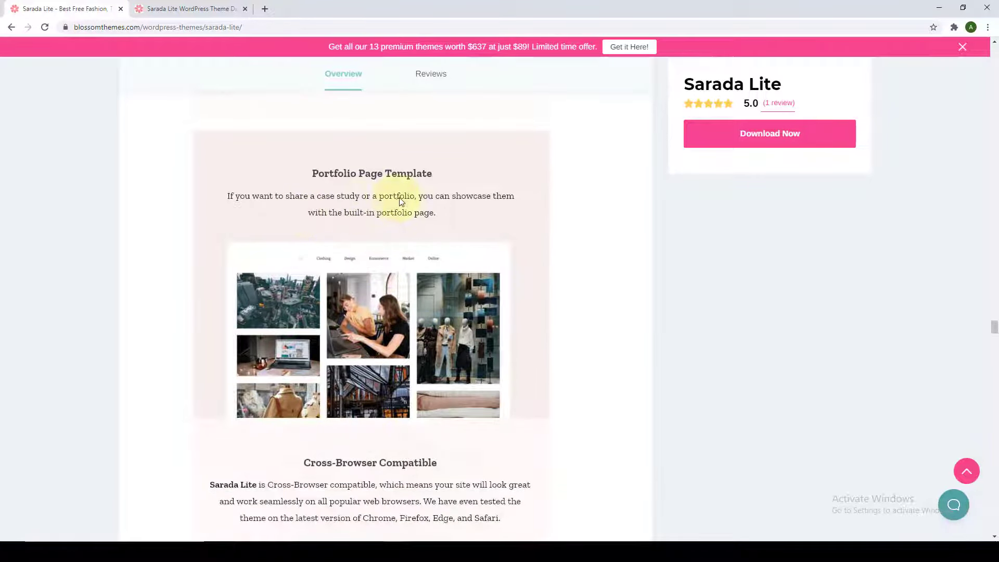
{"action": "scroll", "coordinate": [434, 196], "scroll_direction": "down", "scroll_amount": 5}
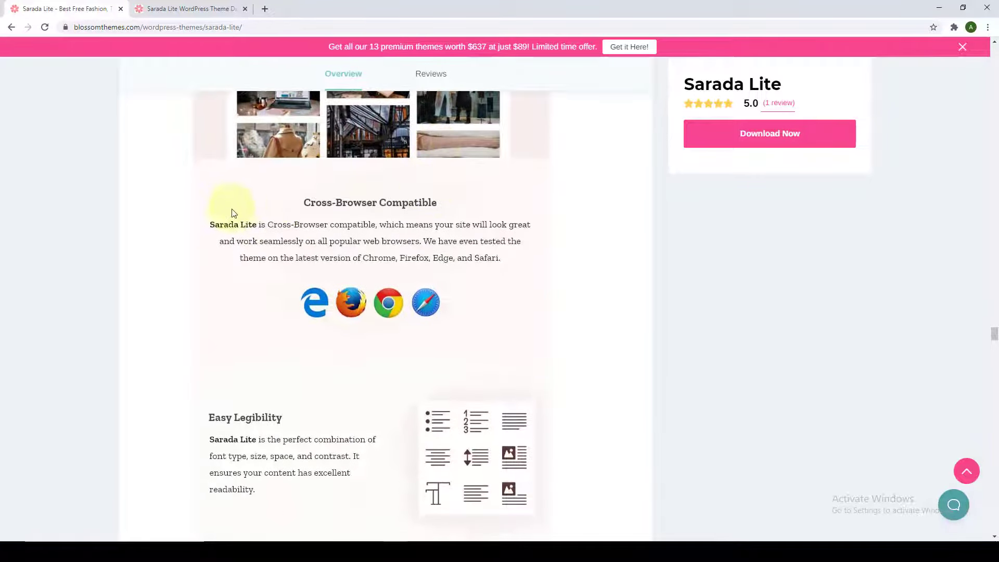
Step: Review the Easy Legibility, Schema Friendly, RTL Scripts Ready and Translation Ready features
{"action": "scroll", "coordinate": [417, 221], "scroll_direction": "down", "scroll_amount": 5}
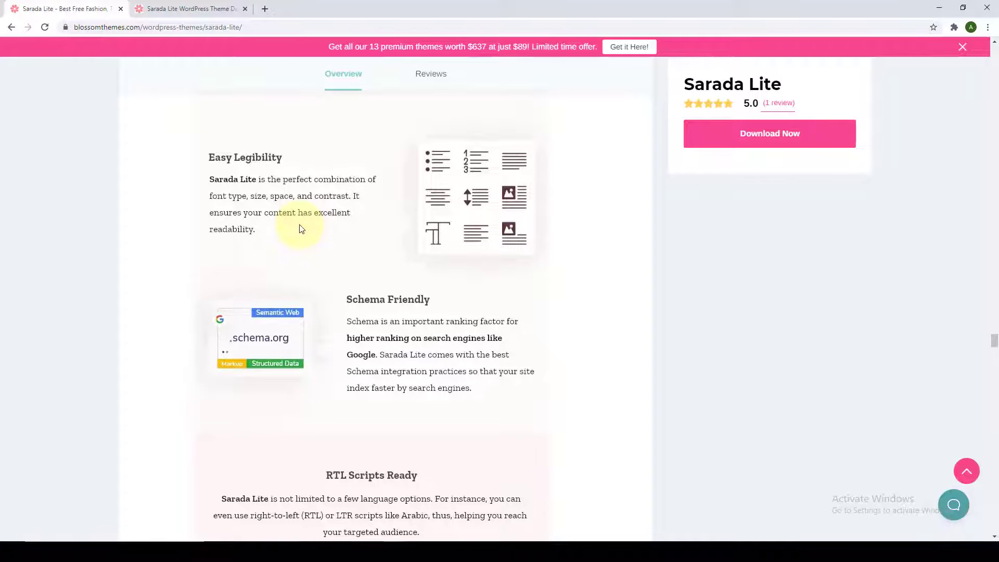
{"action": "scroll", "coordinate": [301, 229], "scroll_direction": "down", "scroll_amount": 3}
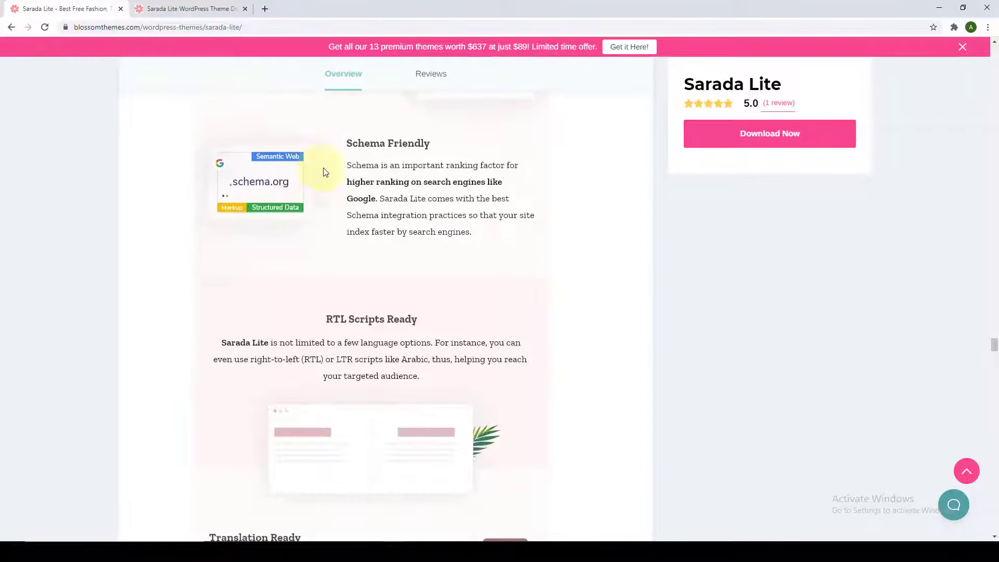
{"action": "scroll", "coordinate": [402, 165], "scroll_direction": "down", "scroll_amount": 3}
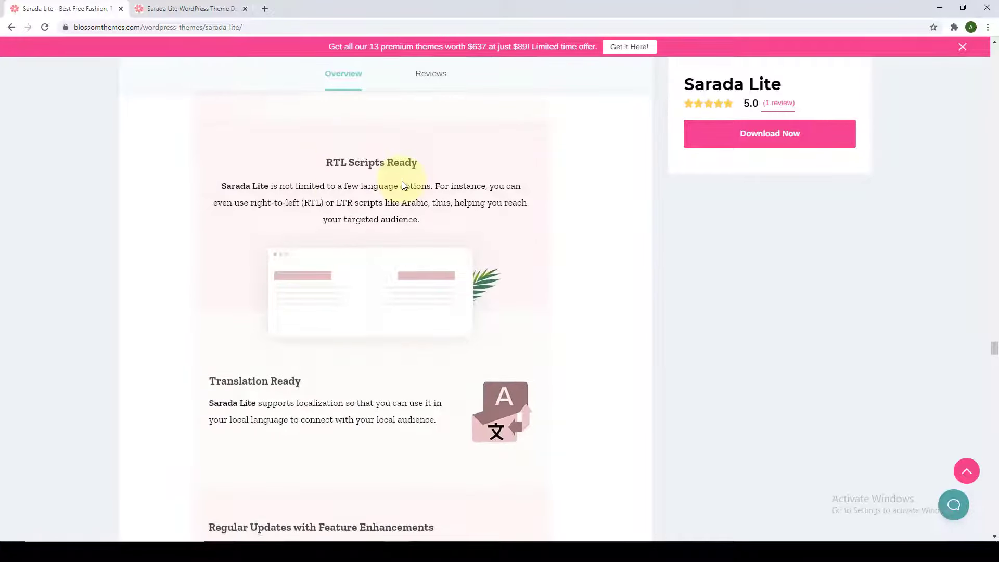
{"action": "scroll", "coordinate": [402, 181], "scroll_direction": "down", "scroll_amount": 3}
{"action": "scroll", "coordinate": [402, 184], "scroll_direction": "down", "scroll_amount": 1}
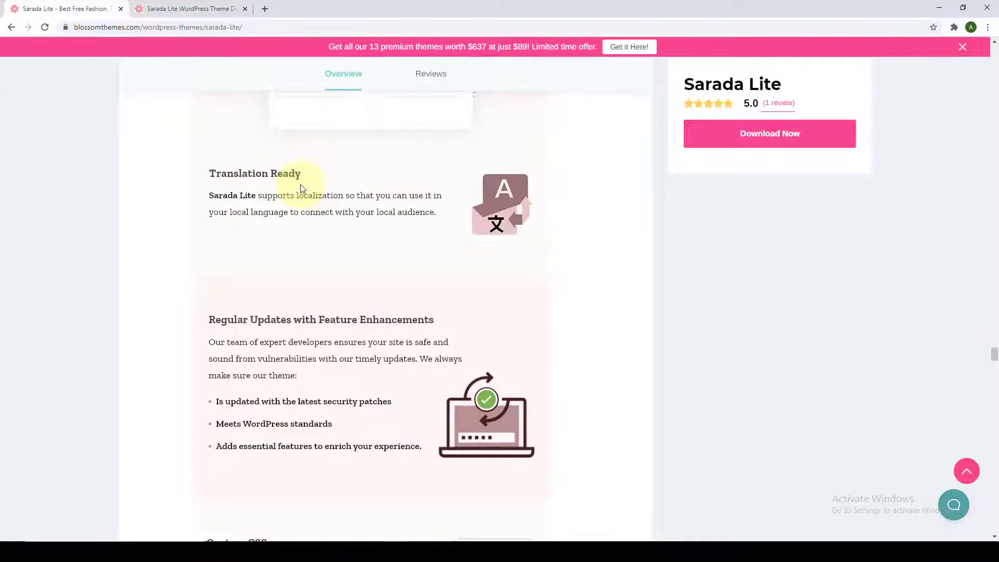
Step: Review the remaining features from Regular Updates, Custom CSS and Clean Codes through the documentation and support descriptions
{"action": "scroll", "coordinate": [301, 188], "scroll_direction": "down", "scroll_amount": 3}
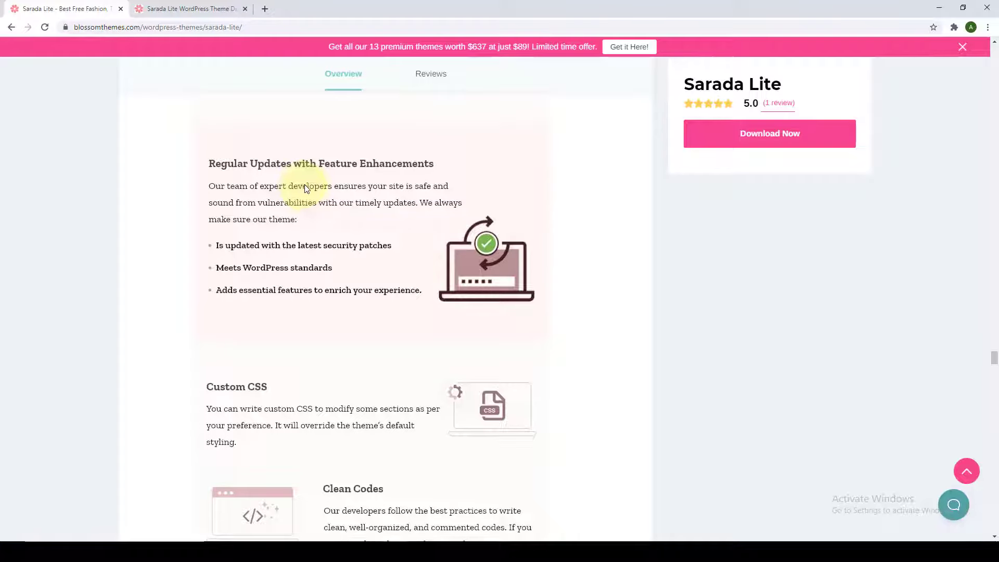
{"action": "scroll", "coordinate": [301, 187], "scroll_direction": "down", "scroll_amount": 5}
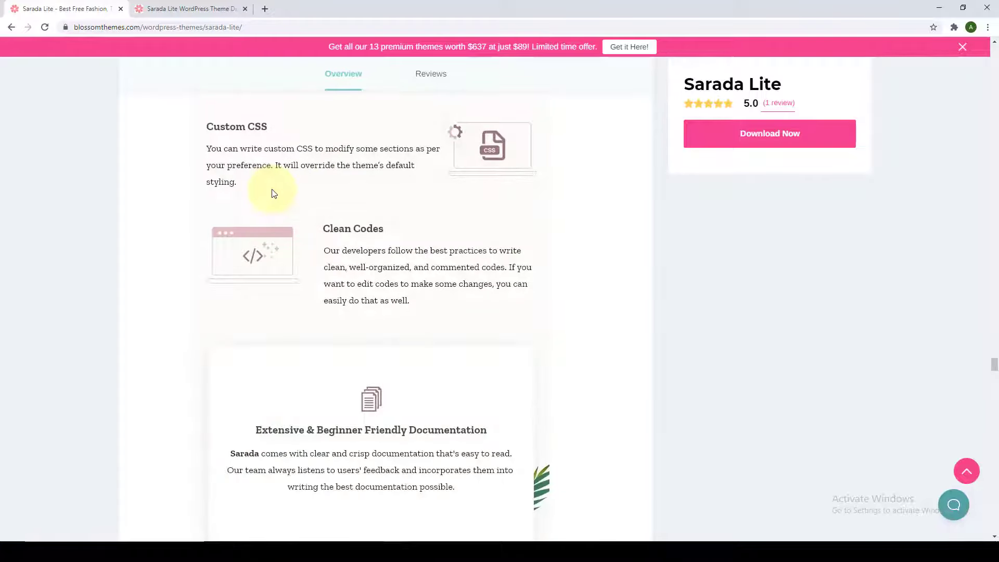
{"action": "scroll", "coordinate": [274, 193], "scroll_direction": "down", "scroll_amount": 2}
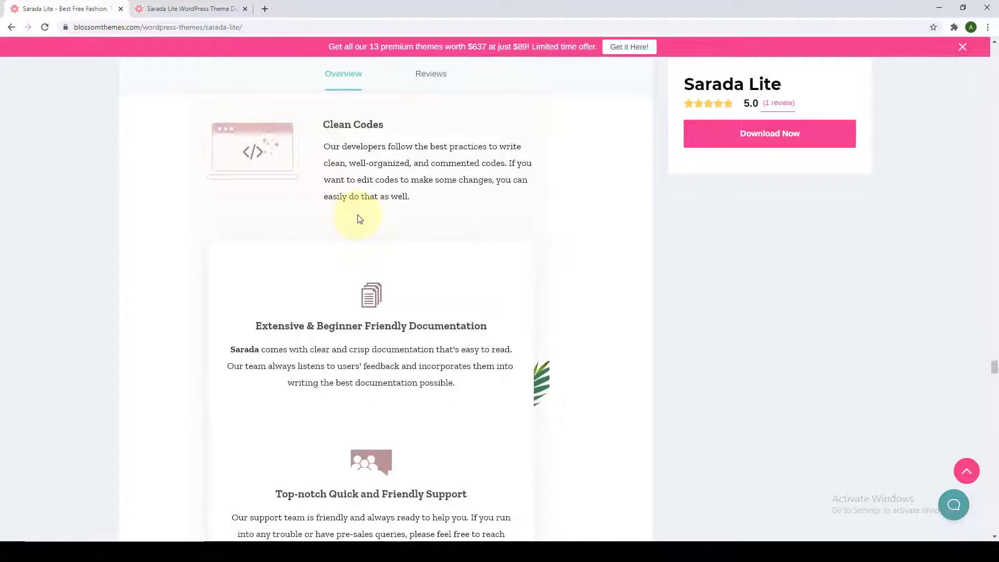
{"action": "scroll", "coordinate": [362, 221], "scroll_direction": "down", "scroll_amount": 4}
{"action": "scroll", "coordinate": [364, 224], "scroll_direction": "up", "scroll_amount": 1}
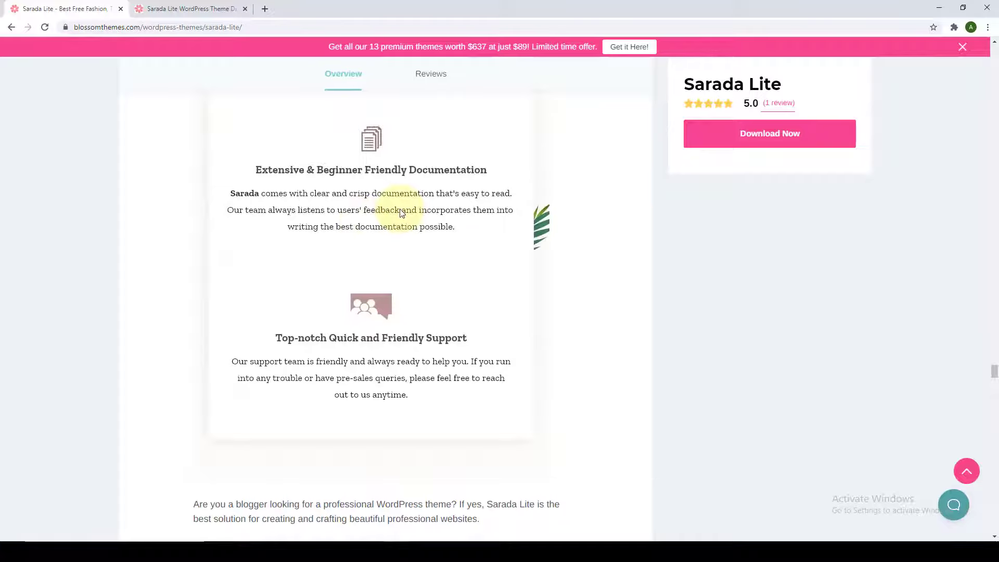
Step: Look through the closing Sarada Lite description, return to the start of the product page and download the theme
{"action": "scroll", "coordinate": [401, 213], "scroll_direction": "down", "scroll_amount": 3}
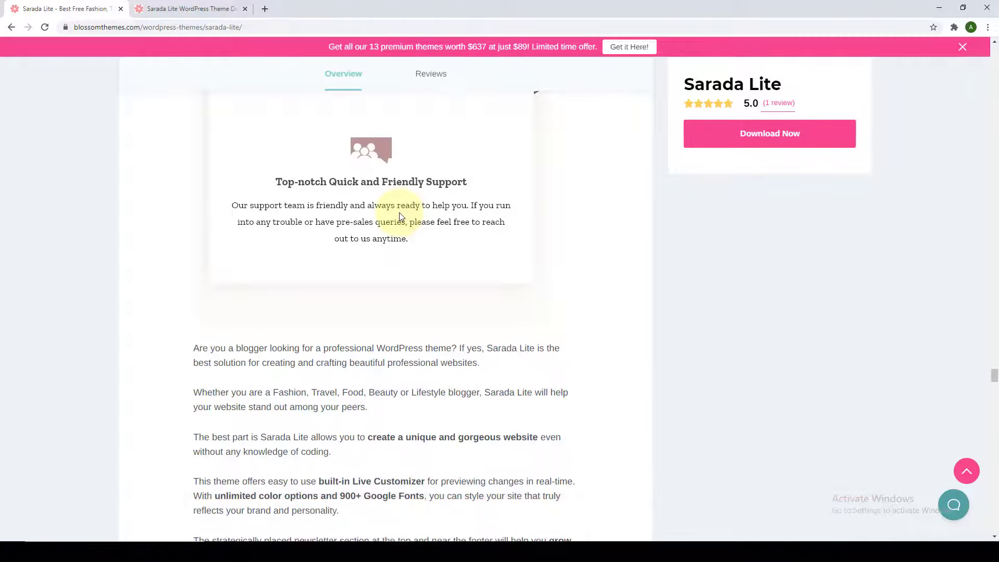
{"action": "scroll", "coordinate": [898, 424], "scroll_direction": "down", "scroll_amount": 2}
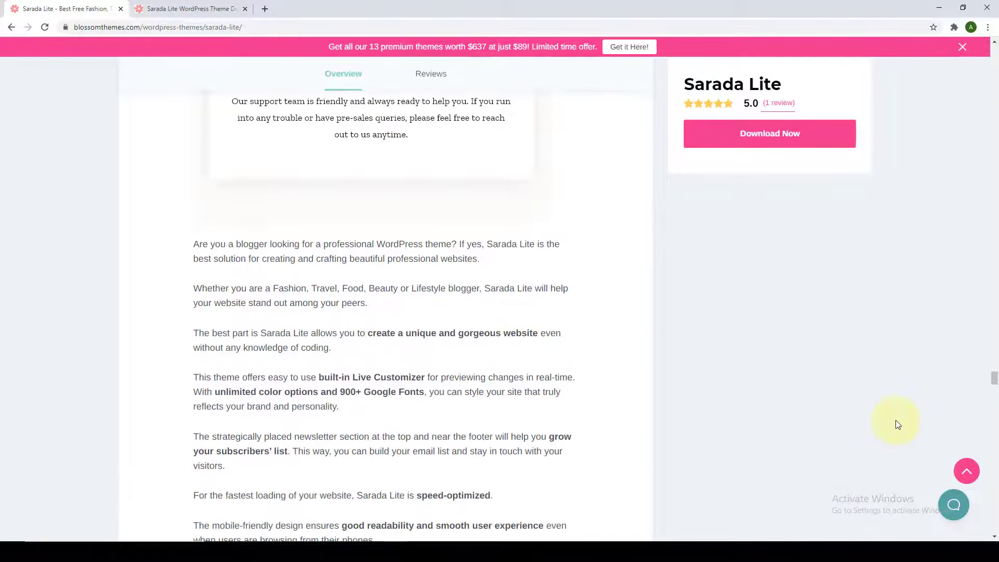
{"action": "left_click", "coordinate": [979, 482]}
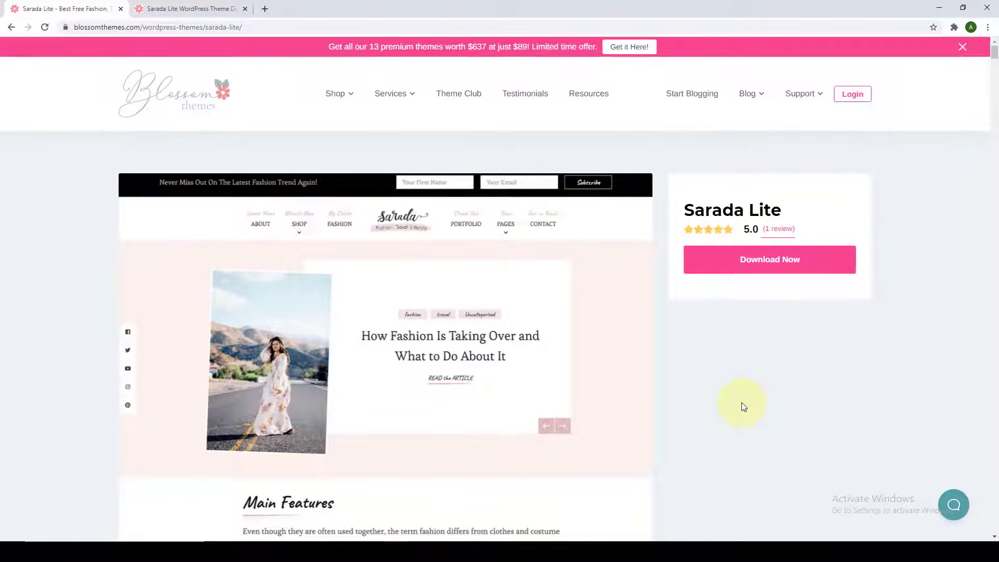
{"action": "left_click", "coordinate": [786, 268]}
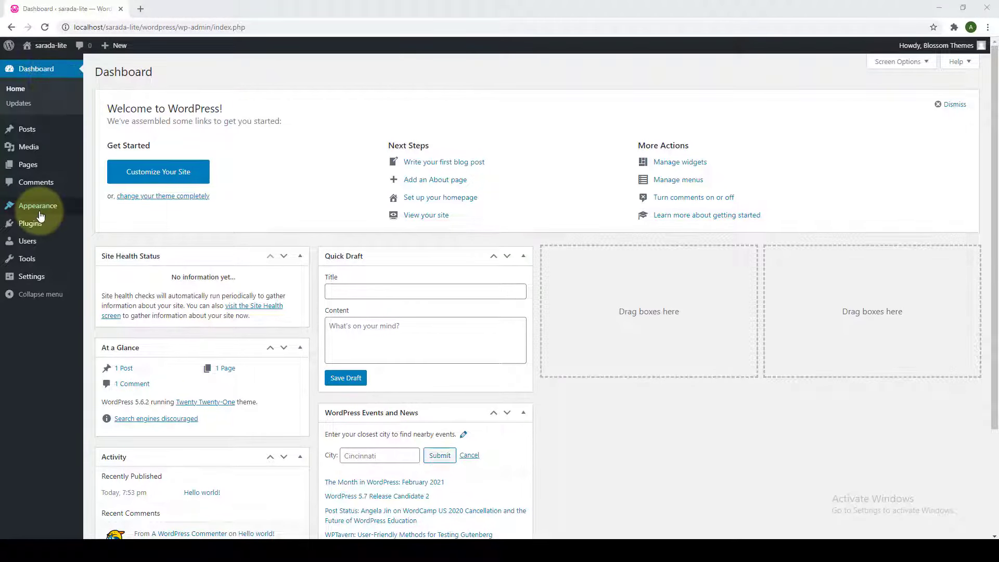
Step: Go to the WordPress Add Themes page and open the .zip theme upload form with its file selection
{"action": "mouse_move", "coordinate": [39, 206]}
{"action": "left_click", "coordinate": [104, 211]}
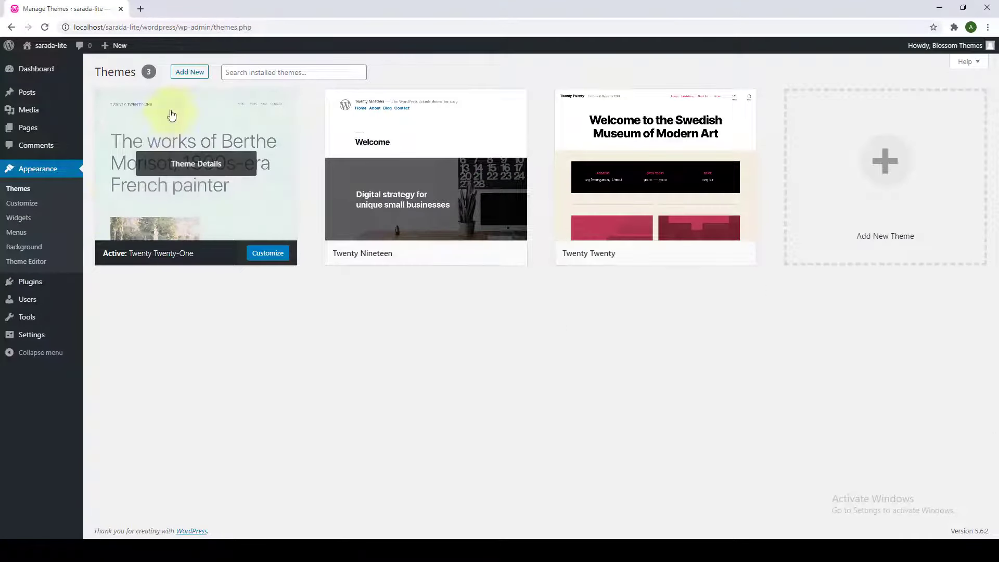
{"action": "left_click", "coordinate": [200, 75]}
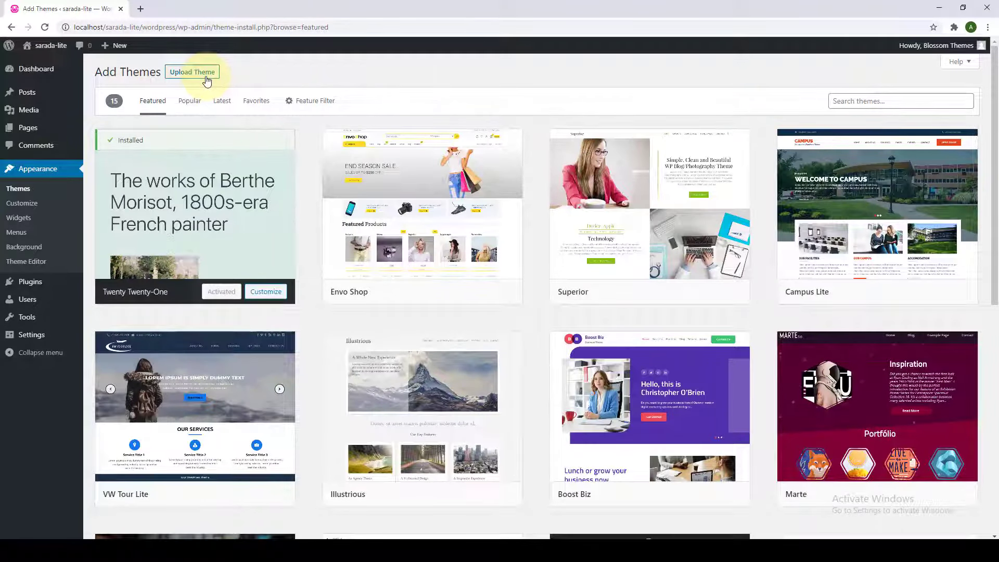
{"action": "left_click", "coordinate": [207, 78]}
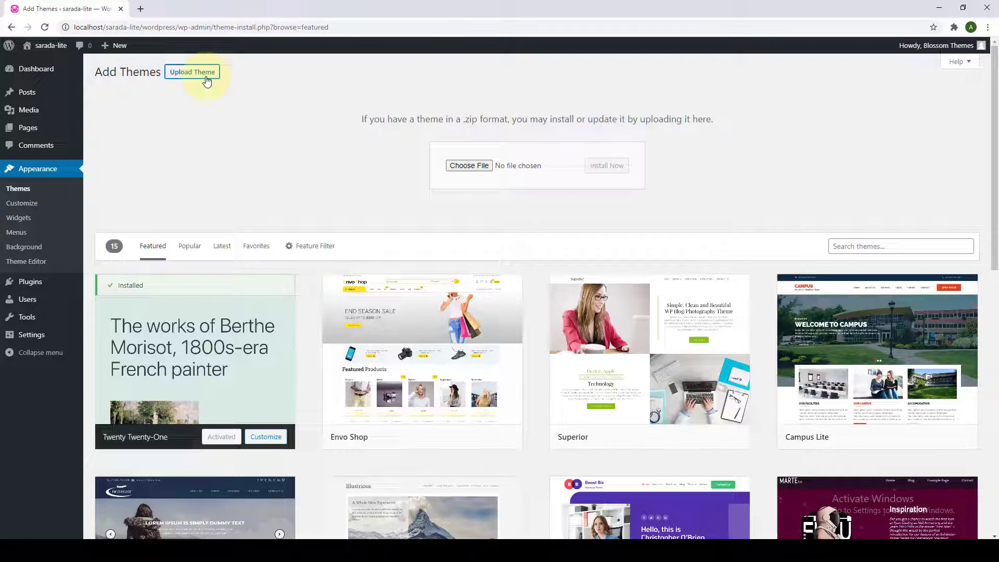
{"action": "left_click", "coordinate": [488, 164]}
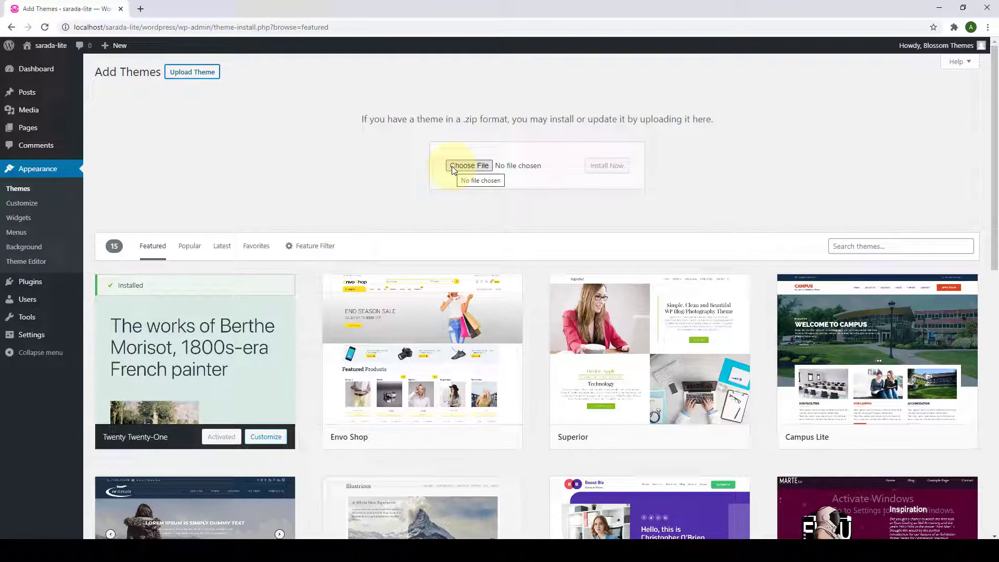
Step: Search the theme directory for "sarada lite", then install and activate the Sarada Lite theme
{"action": "left_click", "coordinate": [841, 246]}
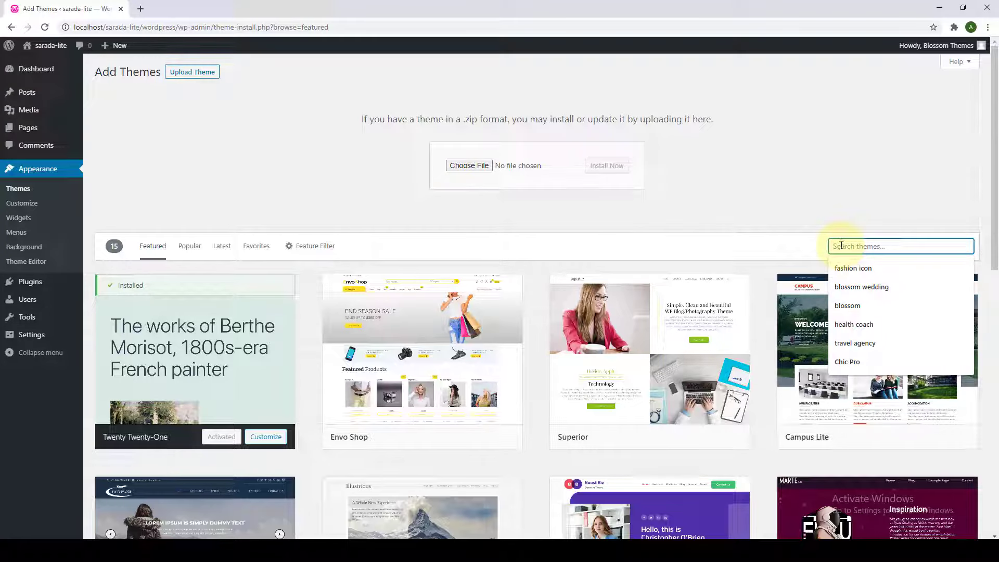
{"action": "type", "text": "sara"}
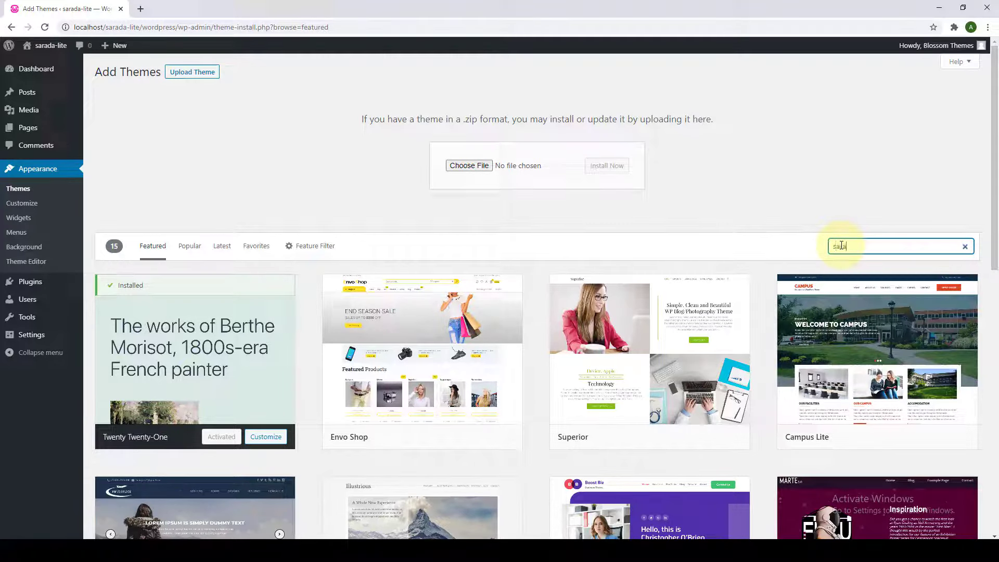
{"action": "type", "text": "da lite"}
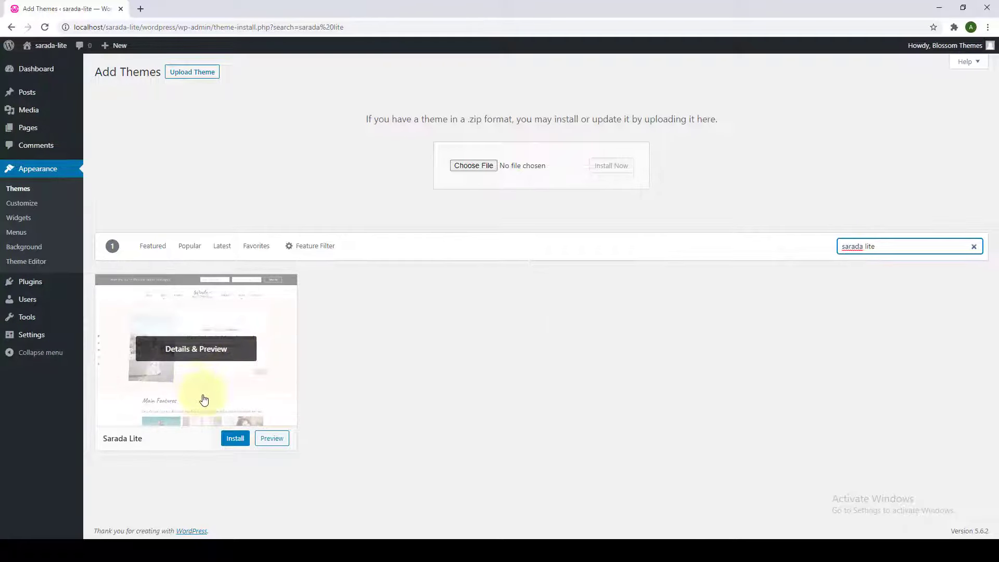
{"action": "left_click", "coordinate": [236, 439]}
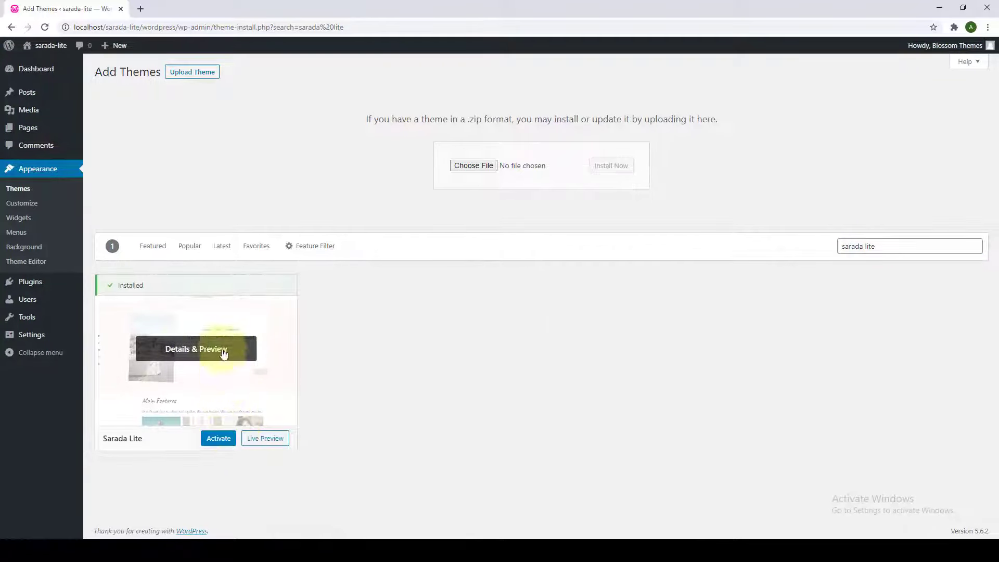
{"action": "left_click", "coordinate": [219, 439]}
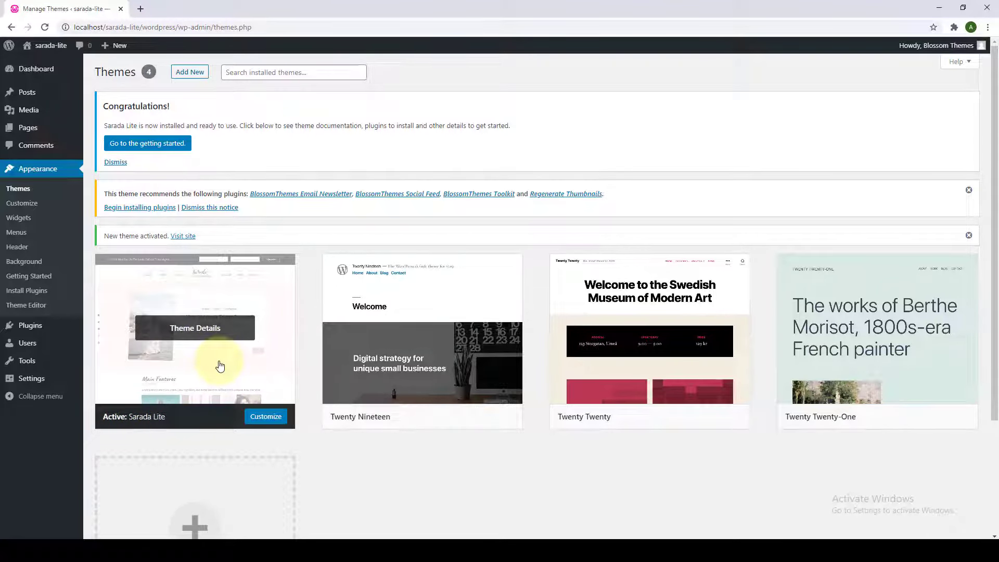
Step: Bulk-install the recommended plugins BlossomThemes Email Newsletter, BlossomThemes Social Feed, BlossomThemes Toolkit and Regenerate Thumbnails
{"action": "left_click", "coordinate": [167, 212]}
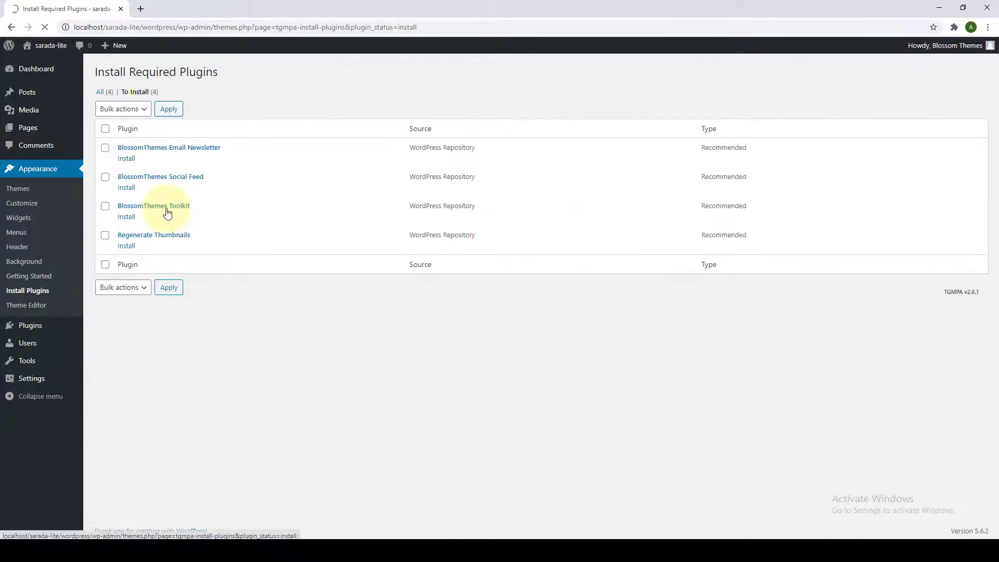
{"action": "left_click", "coordinate": [105, 129]}
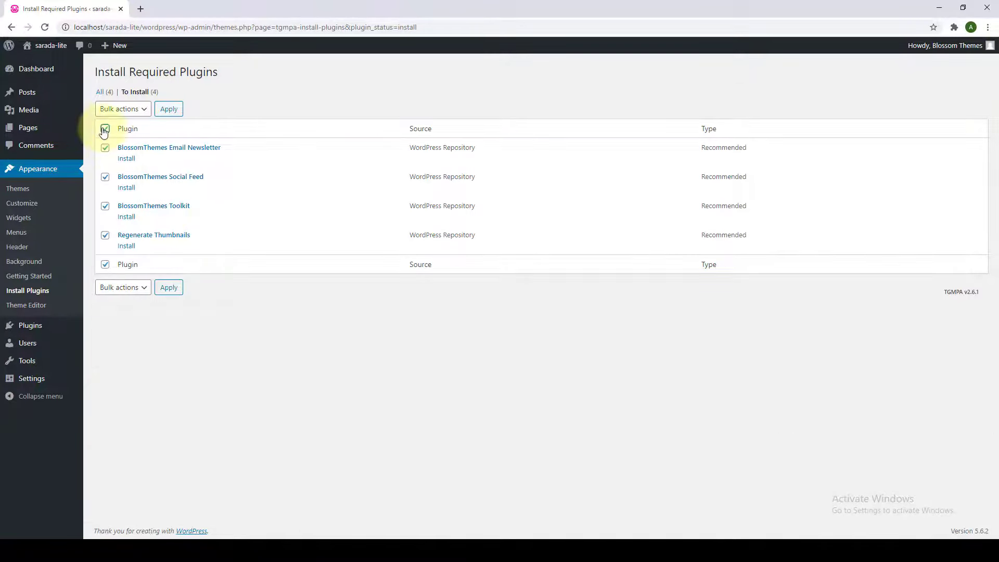
{"action": "left_click", "coordinate": [144, 113]}
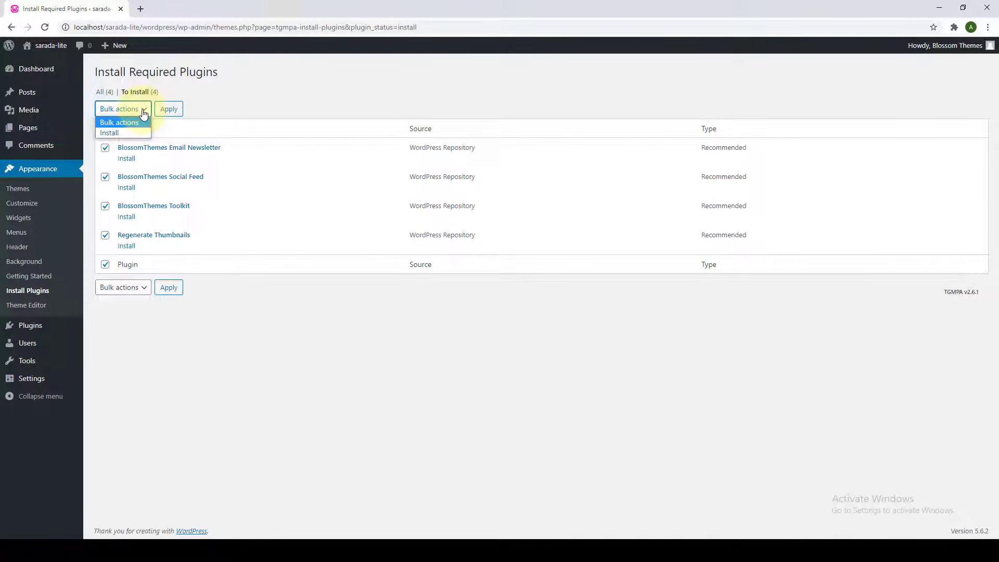
{"action": "left_click", "coordinate": [121, 133]}
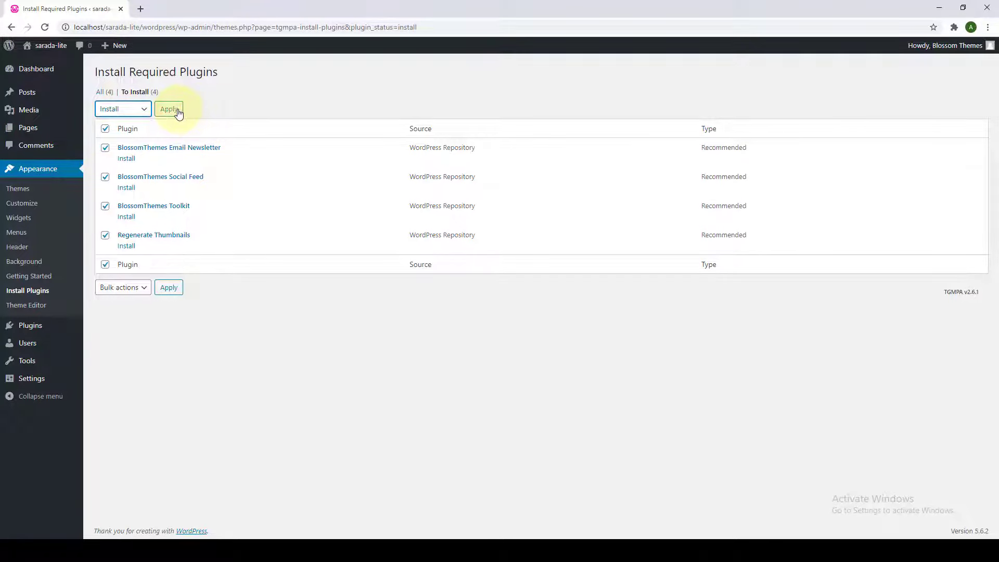
{"action": "left_click", "coordinate": [178, 113]}
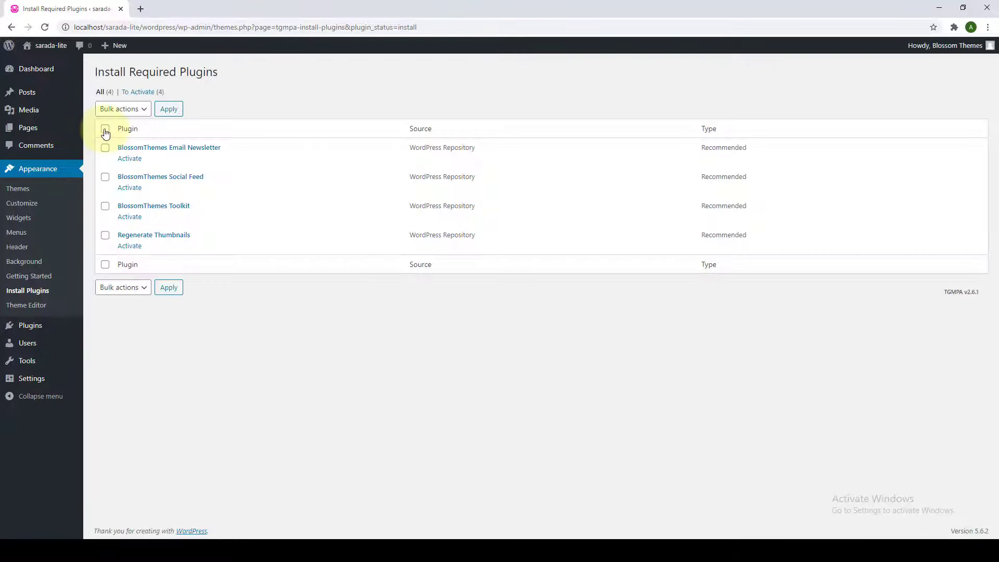
Step: Bulk-activate all four recommended plugins that were just installed
{"action": "left_click", "coordinate": [105, 129]}
{"action": "left_click", "coordinate": [135, 114]}
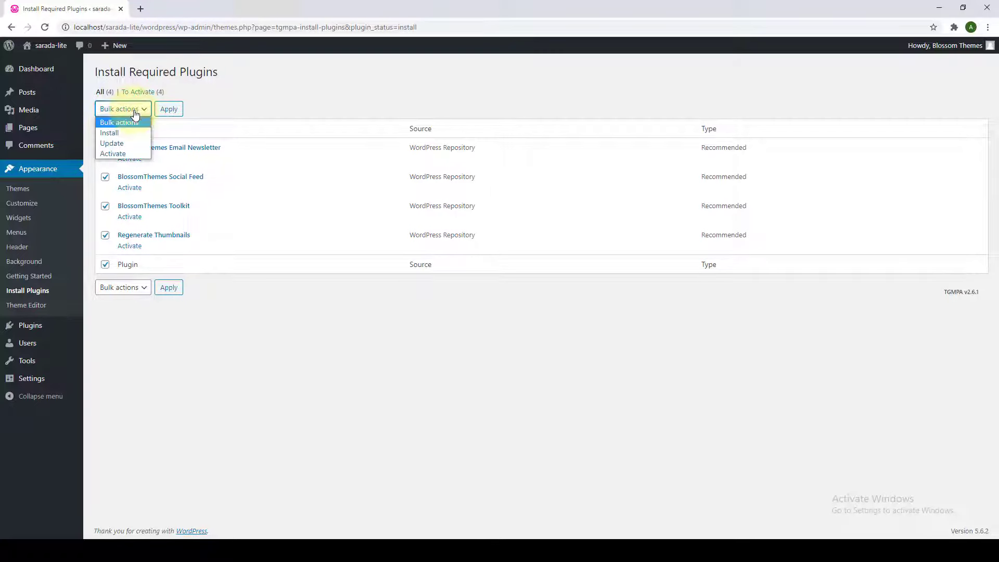
{"action": "left_click", "coordinate": [126, 154]}
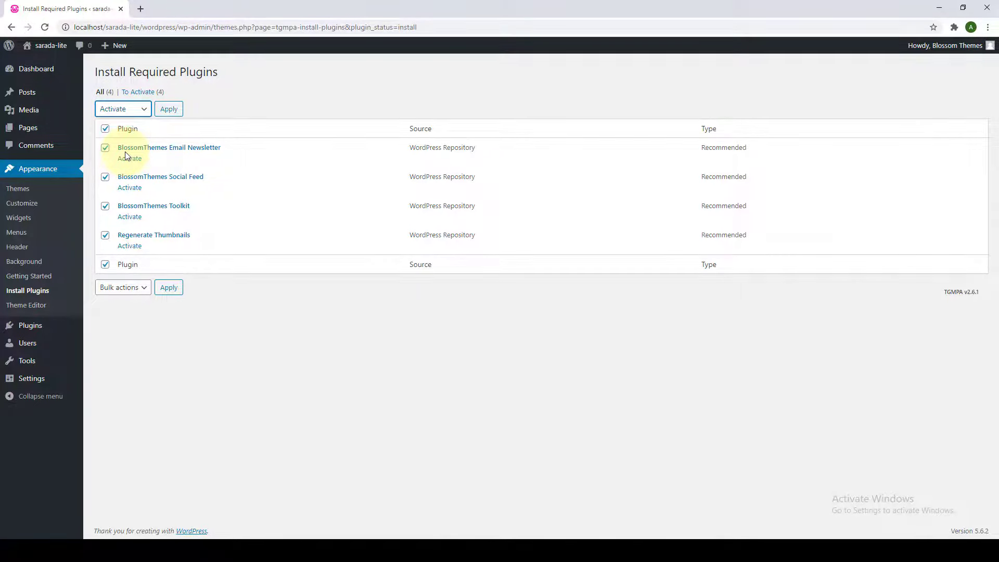
{"action": "left_click", "coordinate": [175, 115]}
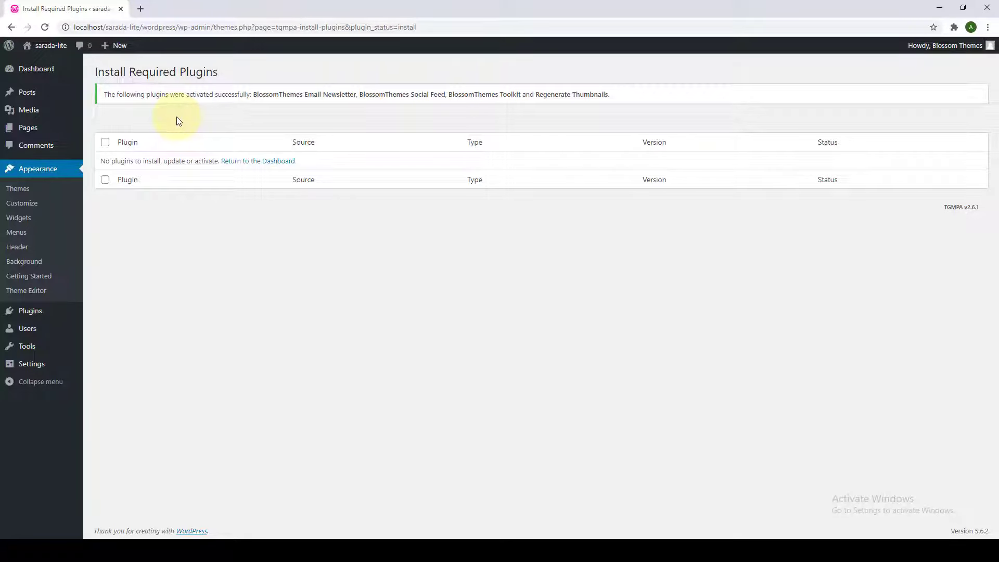
Step: Return to the Dashboard, open the theme Customizer in a new browser tab and switch to it
{"action": "left_click", "coordinate": [45, 76]}
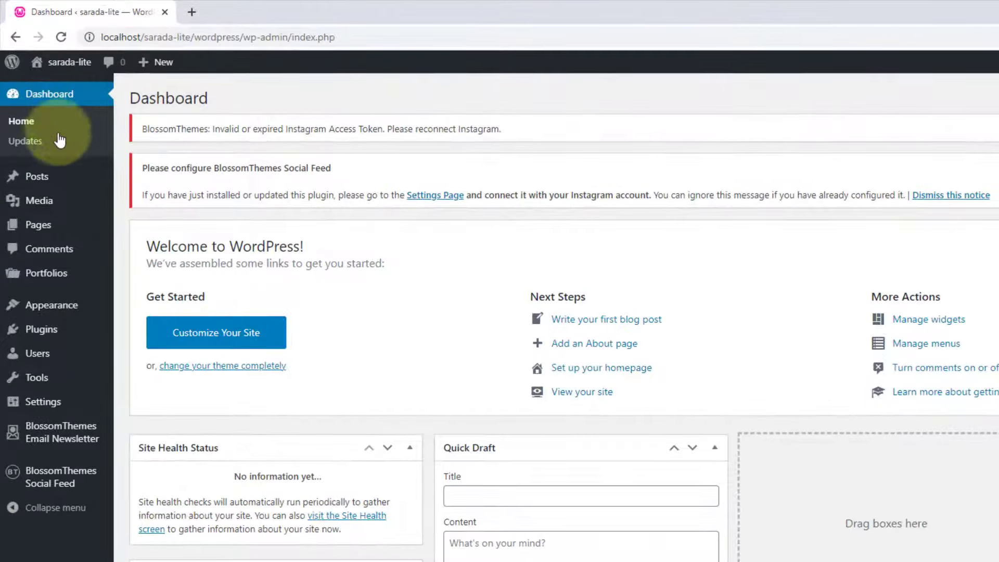
{"action": "mouse_move", "coordinate": [55, 305]}
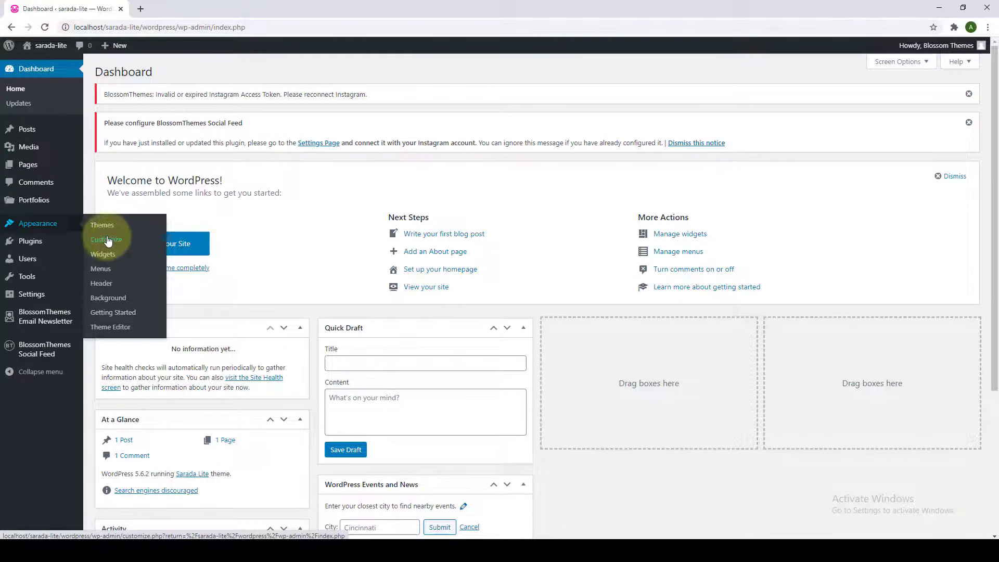
{"action": "right_click", "coordinate": [111, 242]}
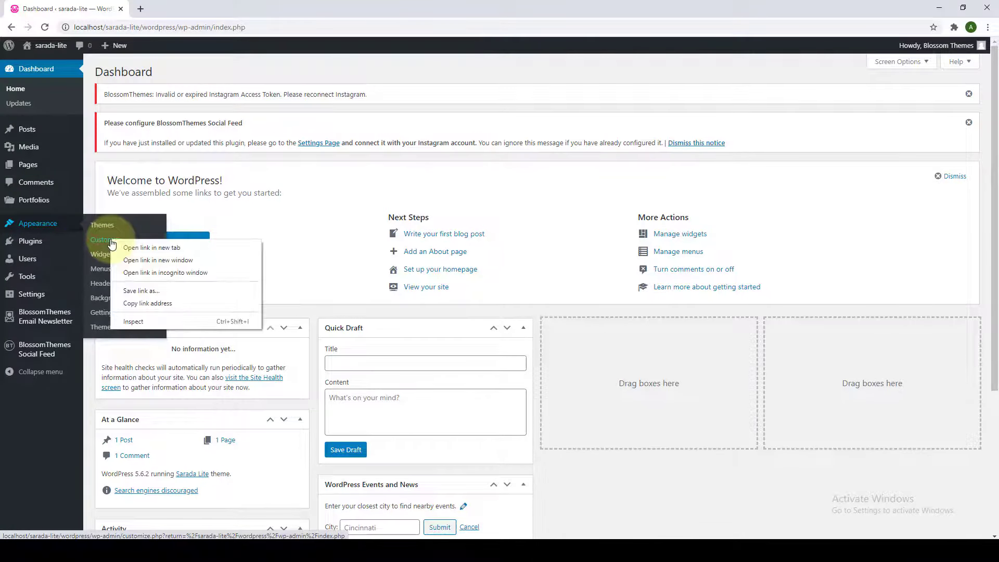
{"action": "left_click", "coordinate": [136, 248]}
{"action": "left_click", "coordinate": [180, 6]}
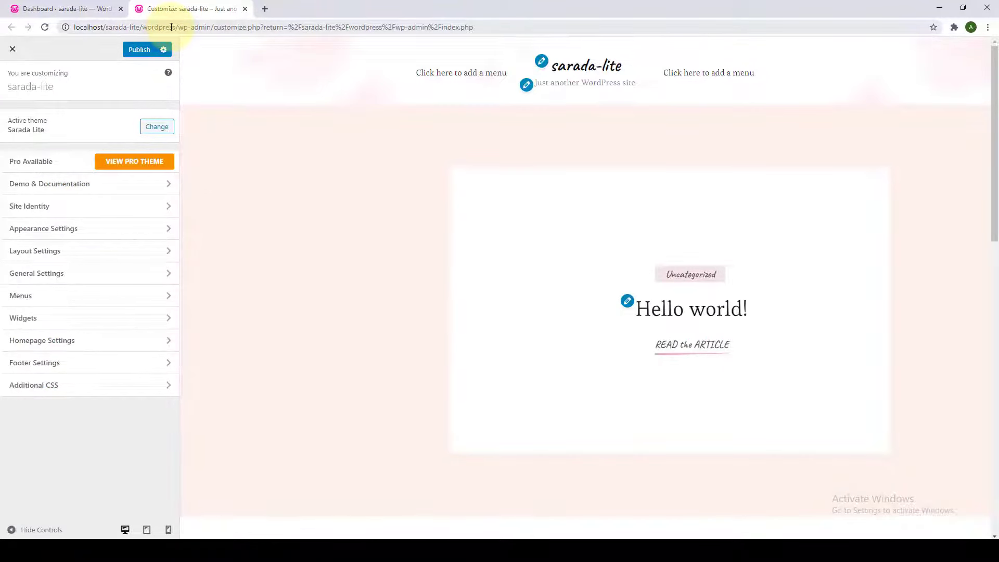
Step: Open the live sarada-lite site in a new browser tab from the Dashboard and look over its homepage
{"action": "left_click", "coordinate": [42, 4]}
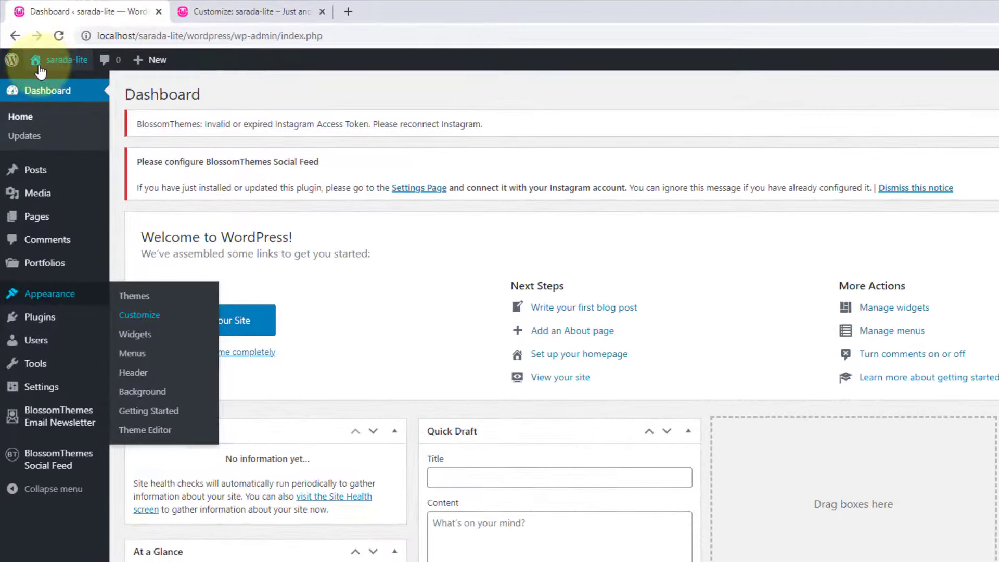
{"action": "mouse_move", "coordinate": [29, 49]}
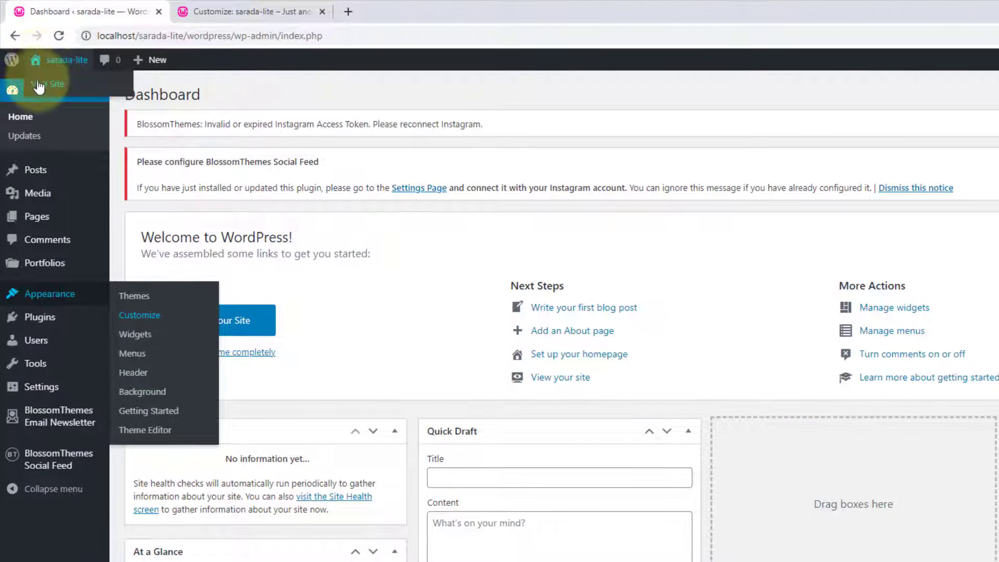
{"action": "right_click", "coordinate": [62, 90]}
{"action": "left_click", "coordinate": [79, 93]}
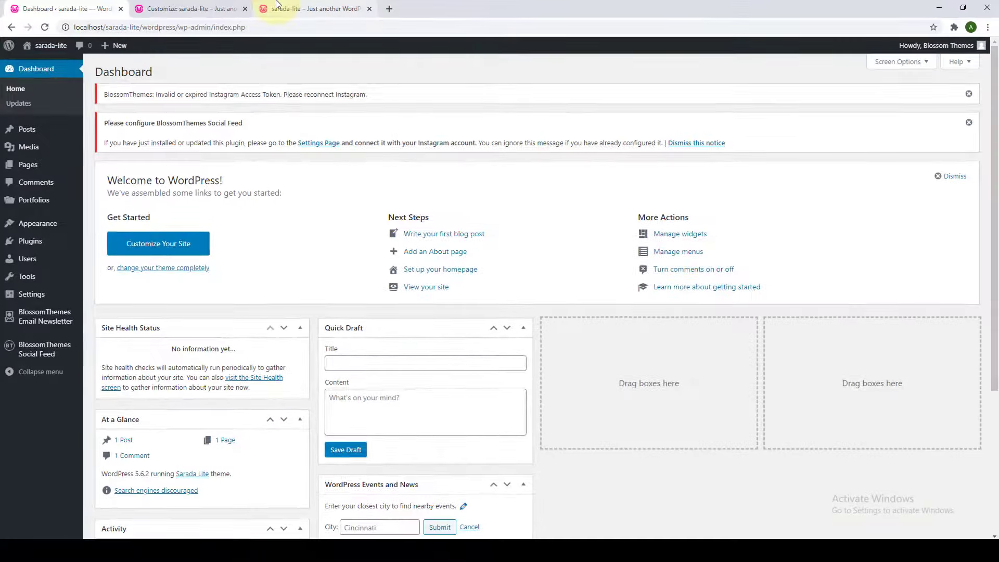
{"action": "left_click", "coordinate": [363, 3]}
{"action": "scroll", "coordinate": [326, 259], "scroll_direction": "down", "scroll_amount": 10}
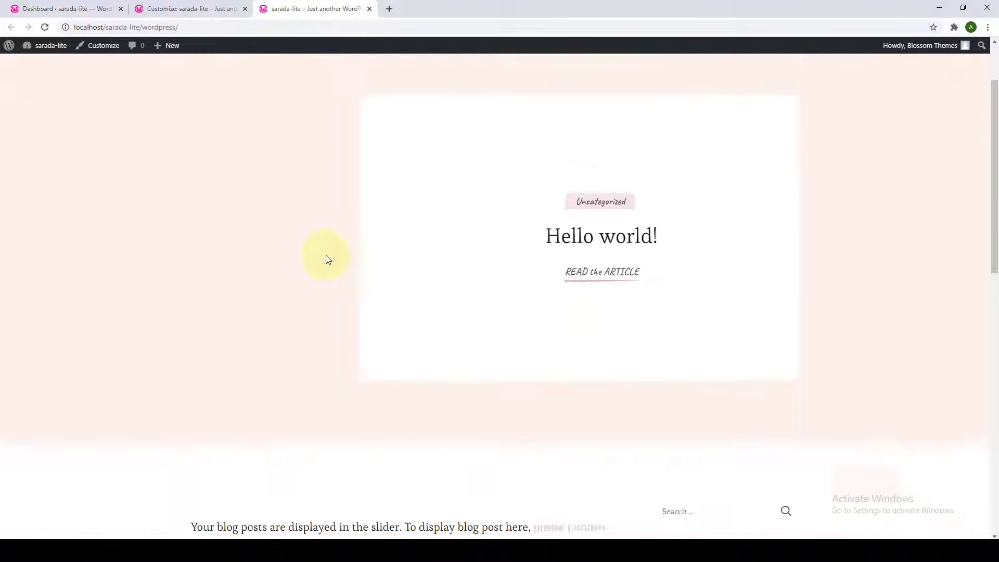
{"action": "scroll", "coordinate": [369, 352], "scroll_direction": "up", "scroll_amount": 5}
{"action": "scroll", "coordinate": [372, 359], "scroll_direction": "up", "scroll_amount": 5}
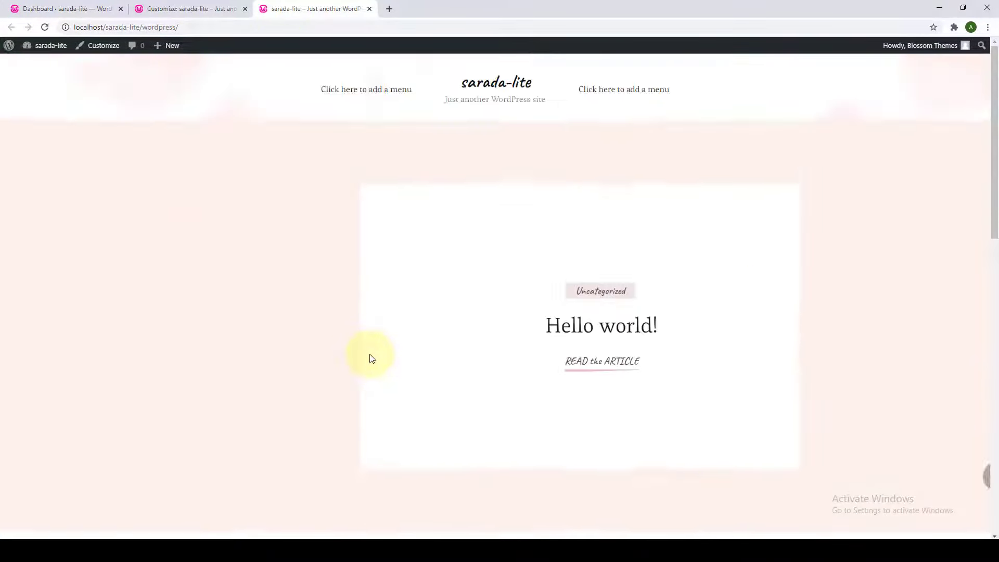
Step: Open the theme's documentation link from the Customizer's Demo & Documentation section in a new tab and look through its topics
{"action": "left_click", "coordinate": [197, 8]}
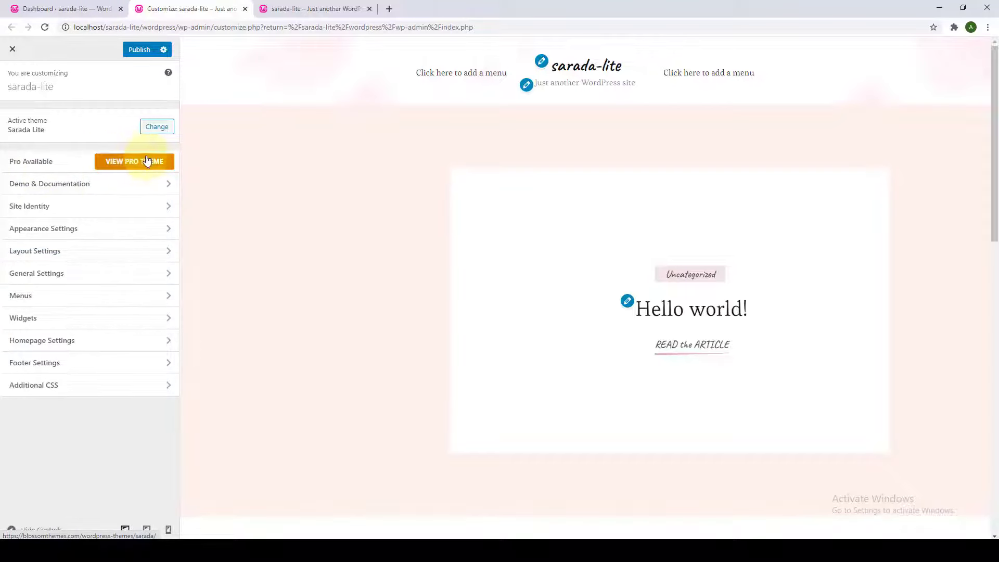
{"action": "left_click", "coordinate": [100, 185]}
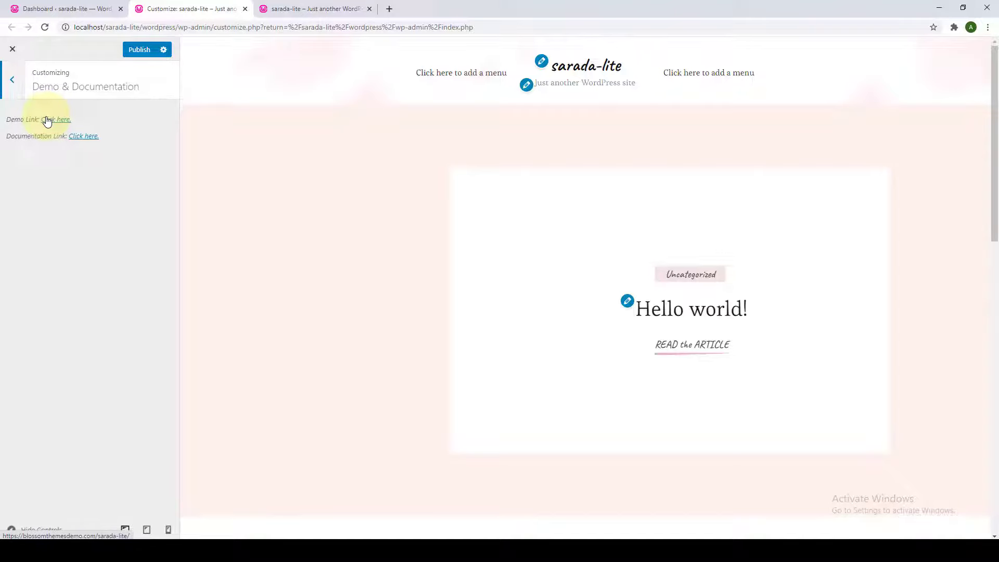
{"action": "right_click", "coordinate": [93, 138]}
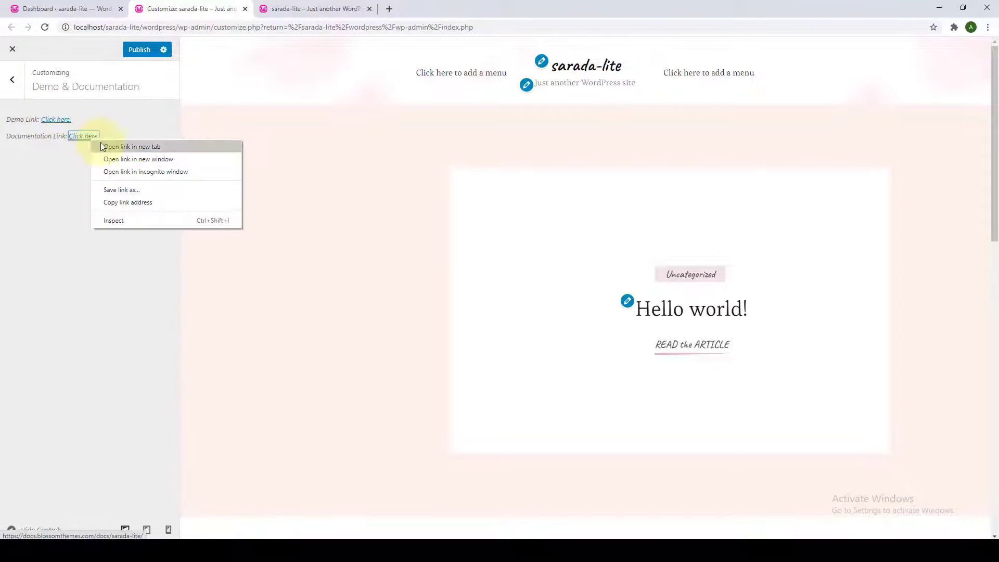
{"action": "left_click", "coordinate": [132, 147]}
{"action": "left_click", "coordinate": [323, 6]}
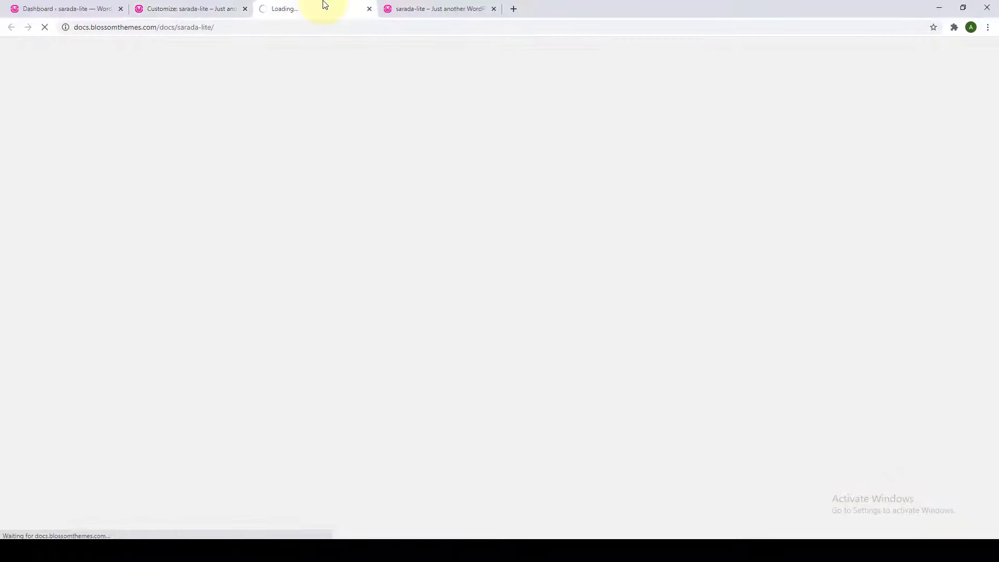
{"action": "scroll", "coordinate": [397, 145], "scroll_direction": "down", "scroll_amount": 10}
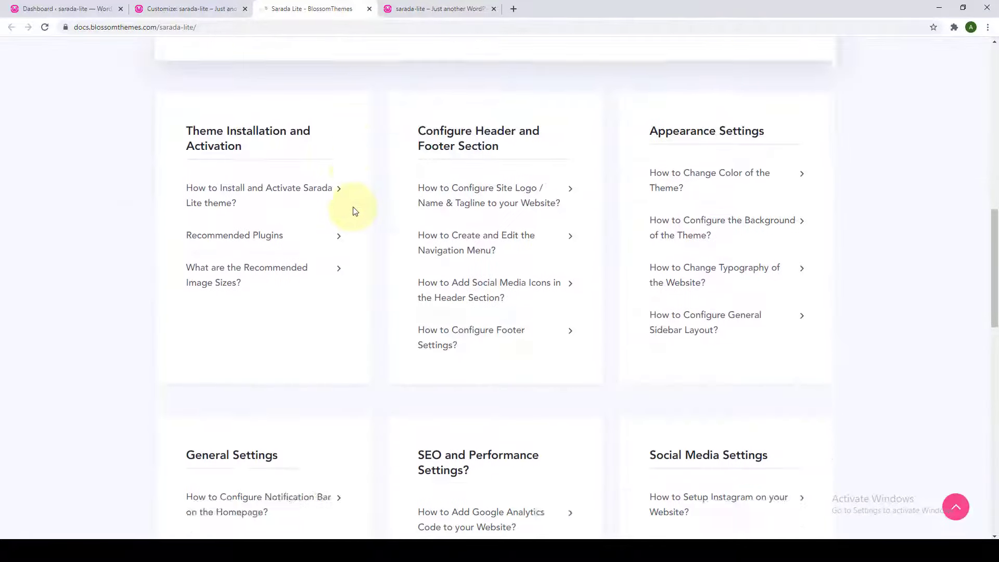
Step: Look through the remaining Sarada Lite documentation topics down to the FAQ's, then close that tab and return to the main Customizer list
{"action": "scroll", "coordinate": [328, 205], "scroll_direction": "down", "scroll_amount": 7}
{"action": "scroll", "coordinate": [335, 224], "scroll_direction": "down", "scroll_amount": 4}
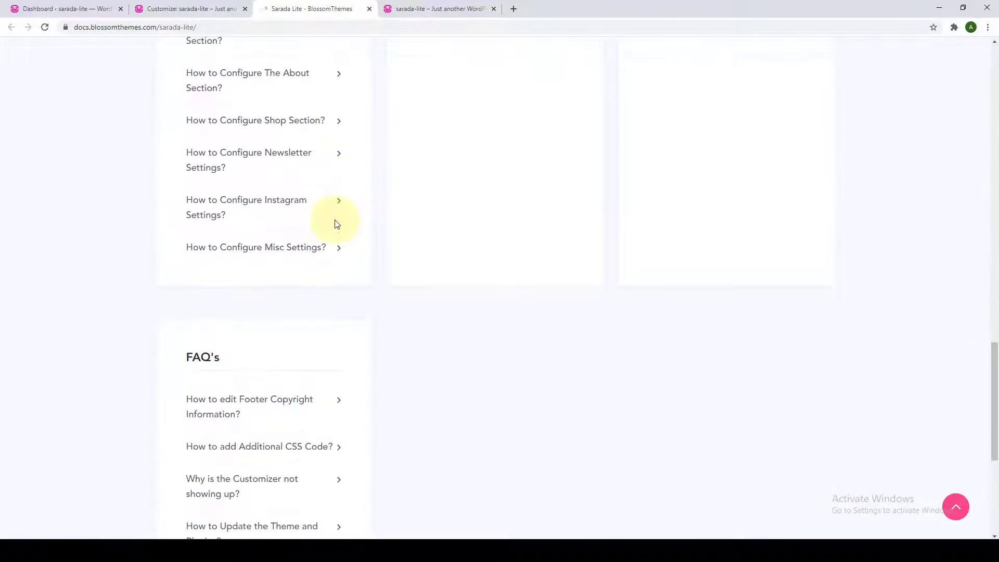
{"action": "scroll", "coordinate": [337, 224], "scroll_direction": "down", "scroll_amount": 6}
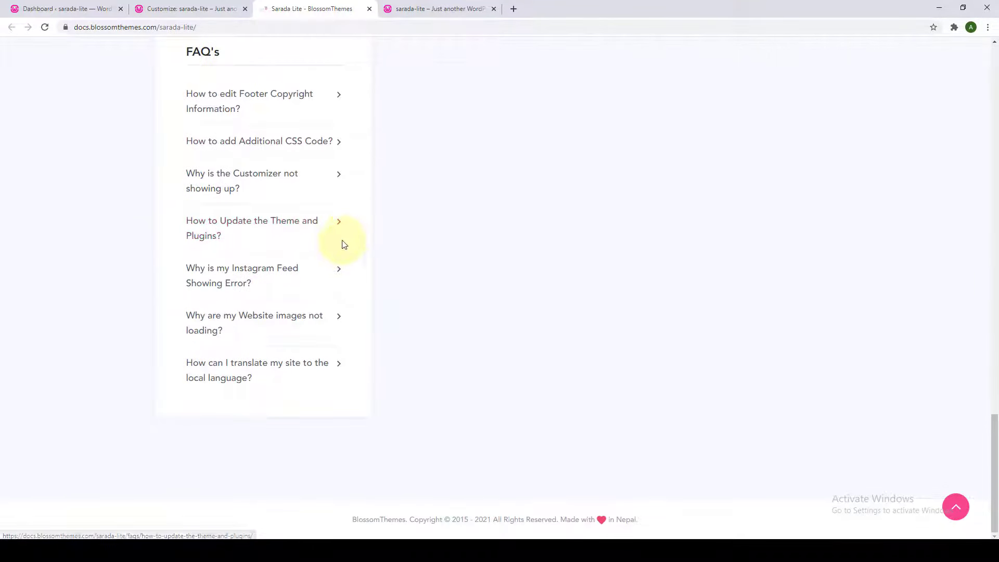
{"action": "scroll", "coordinate": [776, 328], "scroll_direction": "up", "scroll_amount": 9}
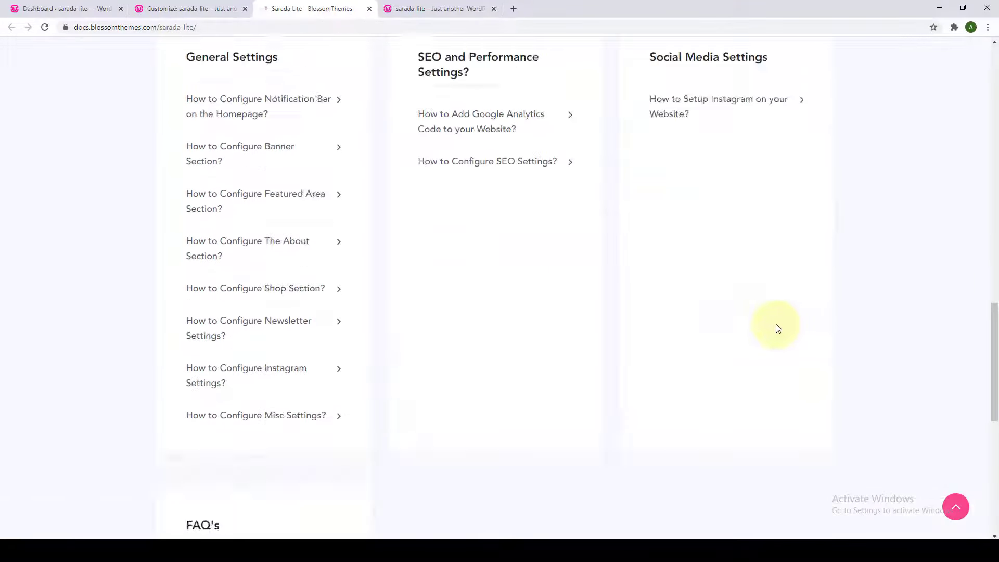
{"action": "scroll", "coordinate": [776, 326], "scroll_direction": "up", "scroll_amount": 15}
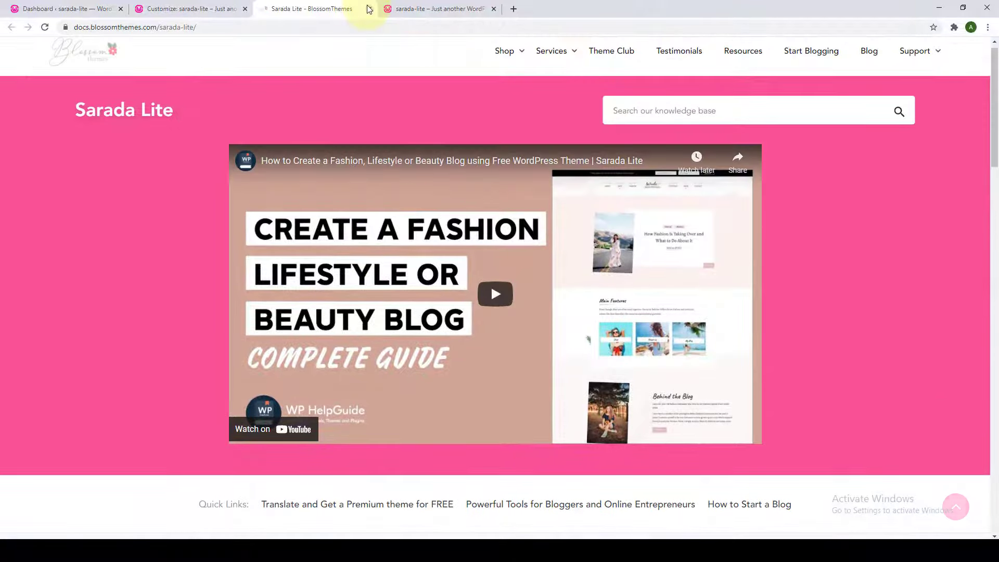
{"action": "left_click", "coordinate": [369, 9]}
{"action": "left_click", "coordinate": [8, 94]}
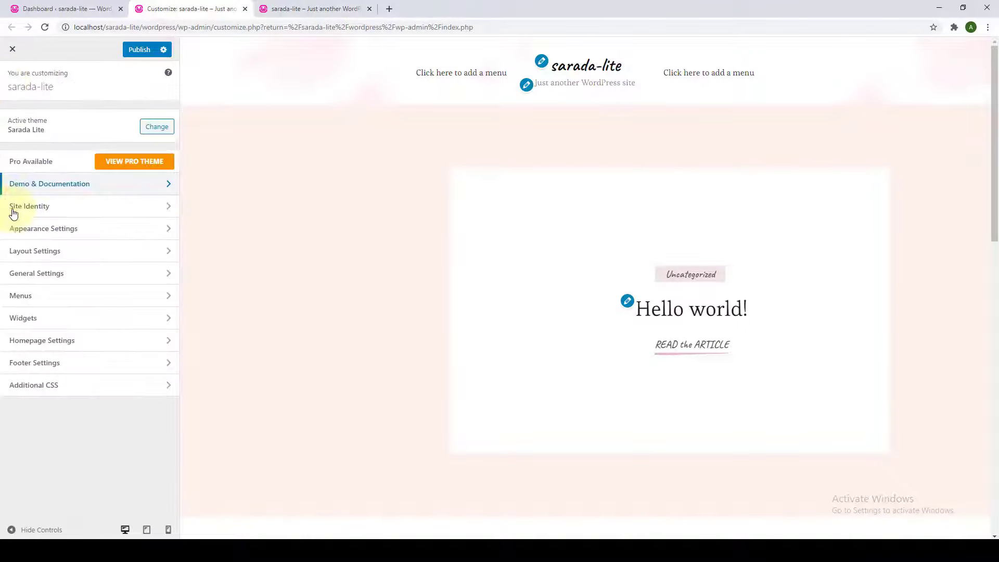
Step: Look over the Site Identity options in the Customizer and return to the main list
{"action": "left_click", "coordinate": [78, 210]}
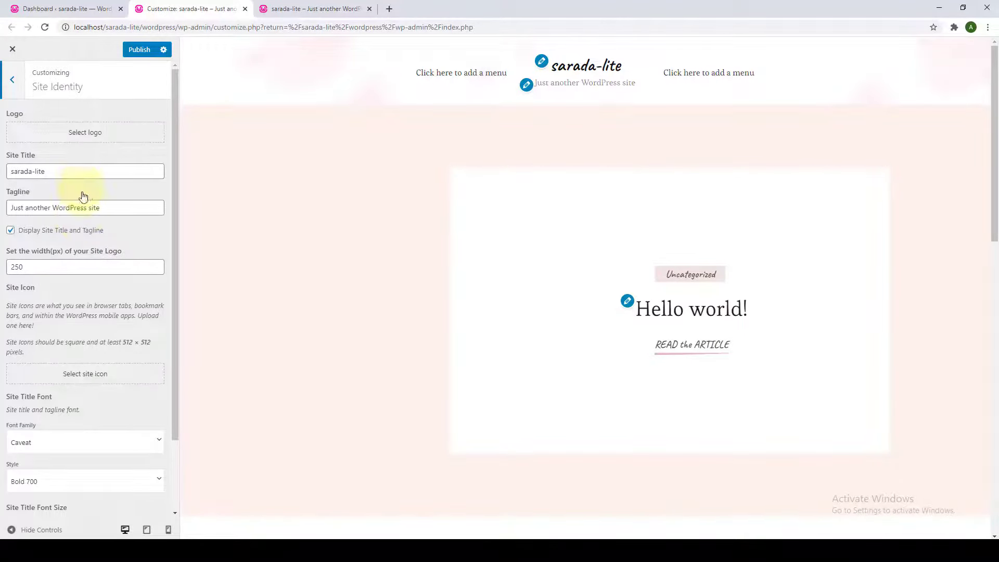
{"action": "scroll", "coordinate": [107, 408], "scroll_direction": "down", "scroll_amount": 3}
{"action": "scroll", "coordinate": [116, 385], "scroll_direction": "up", "scroll_amount": 3}
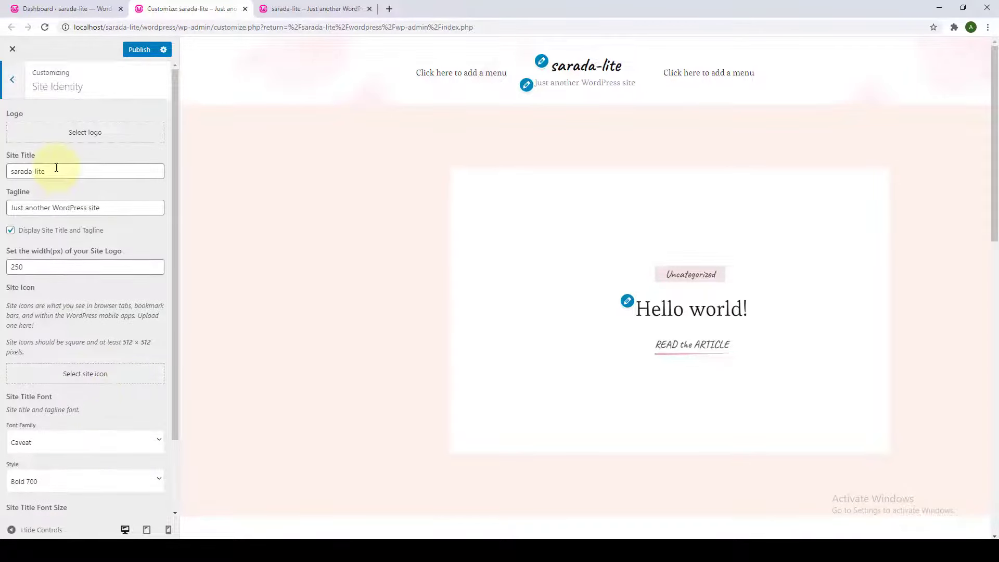
{"action": "left_click", "coordinate": [15, 88]}
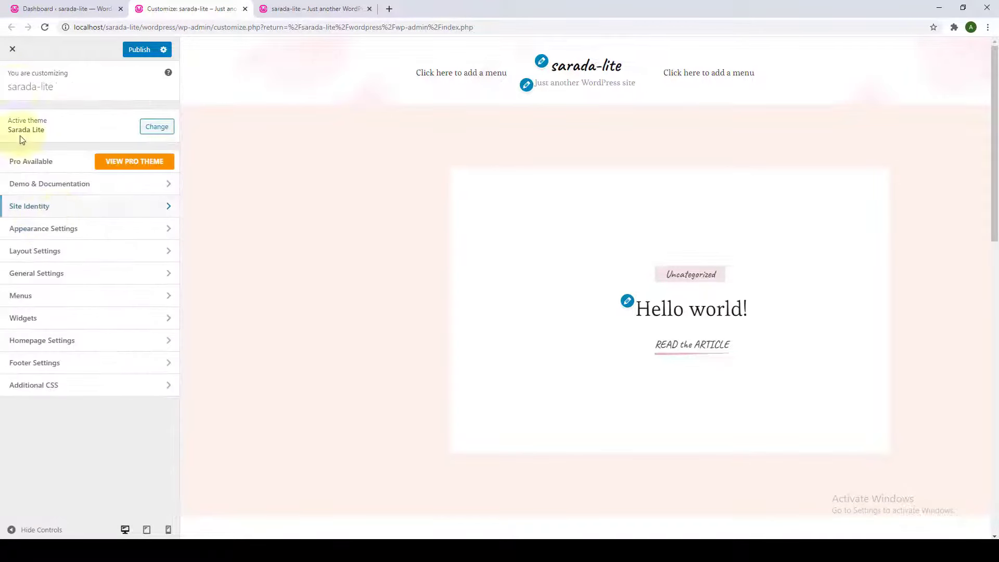
Step: Look over the Colors, Background Image and Typography options under Appearance Settings and return to the main Customizer list
{"action": "left_click", "coordinate": [70, 235]}
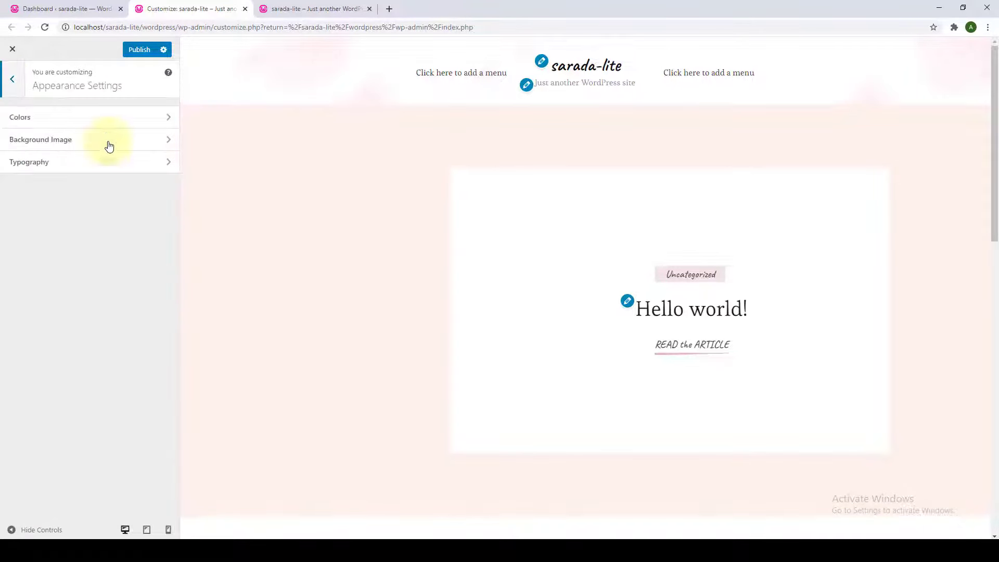
{"action": "left_click", "coordinate": [89, 124]}
{"action": "left_click", "coordinate": [12, 79]}
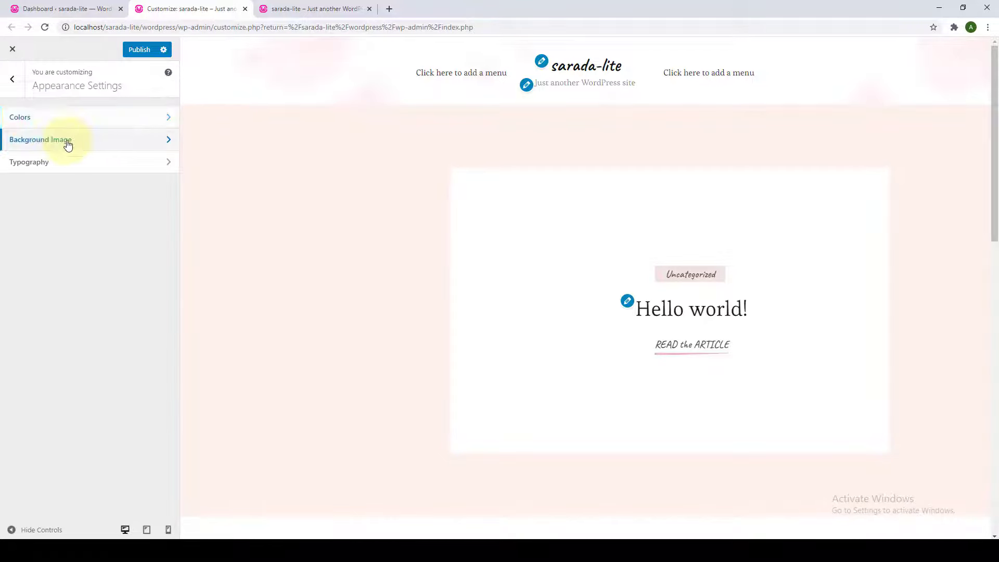
{"action": "left_click", "coordinate": [57, 140]}
{"action": "left_click", "coordinate": [11, 79]}
{"action": "left_click", "coordinate": [39, 164]}
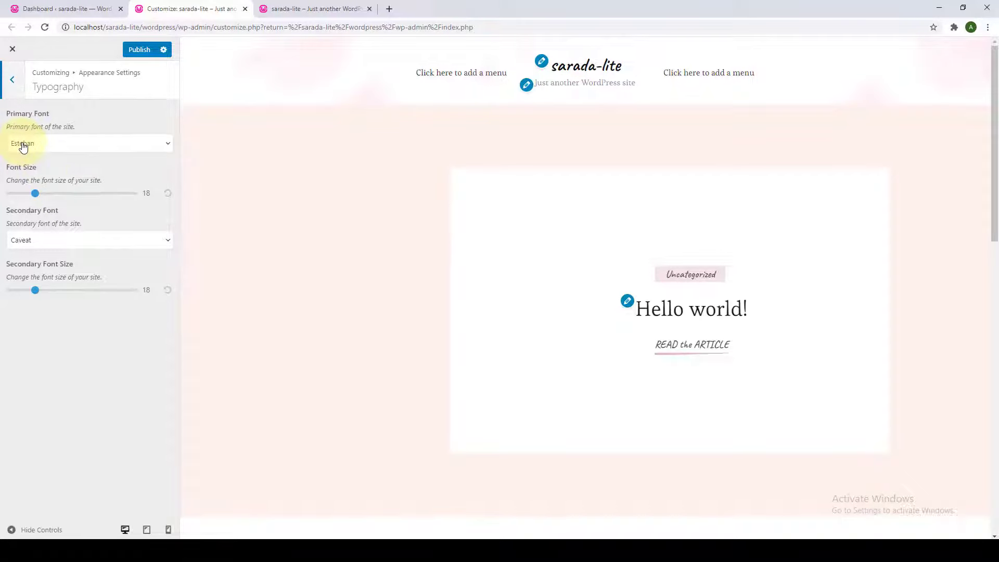
{"action": "left_click", "coordinate": [19, 97]}
{"action": "left_click", "coordinate": [15, 95]}
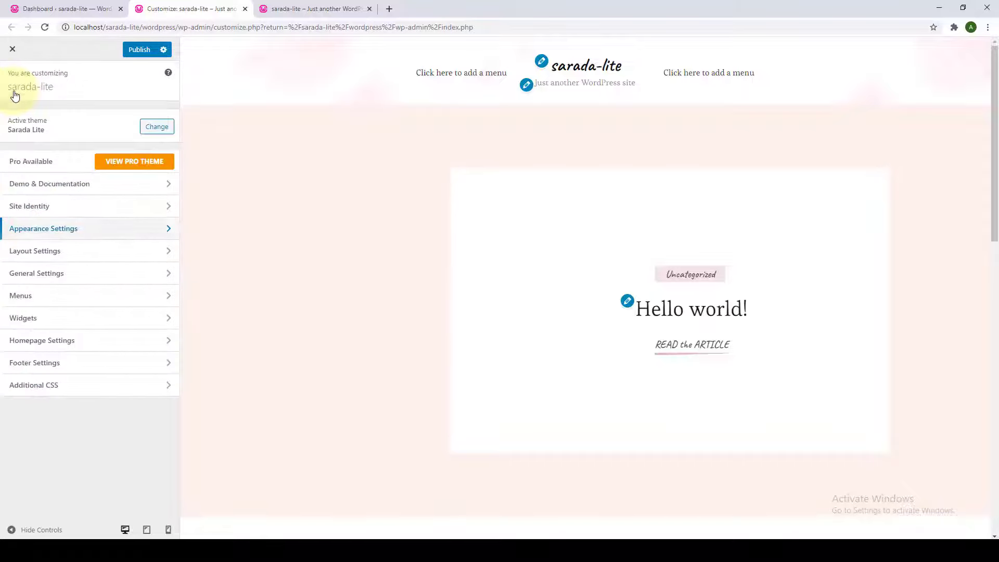
Step: Examine the page, post and default sidebar layouts in Layout Settings and return to the main list
{"action": "left_click", "coordinate": [55, 260]}
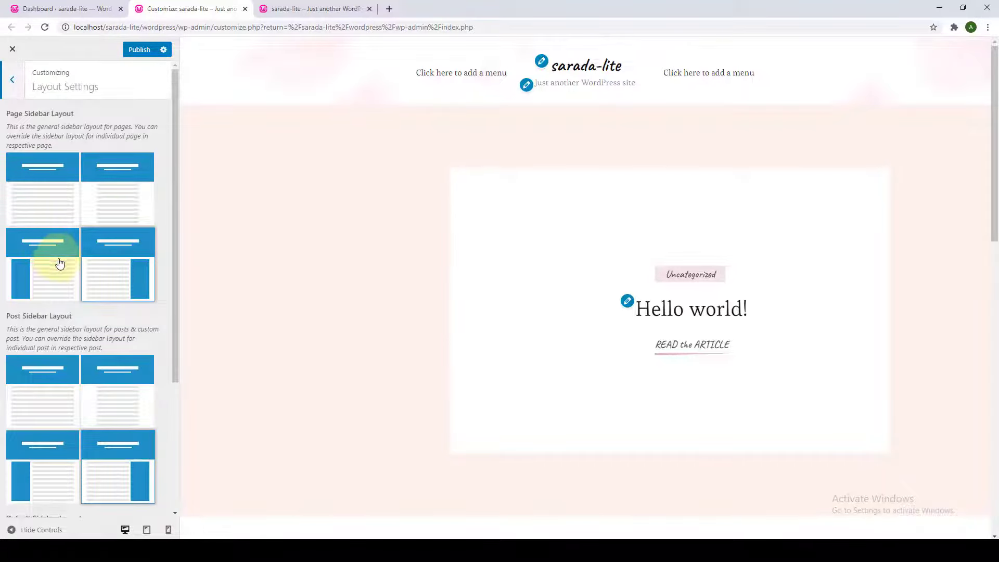
{"action": "scroll", "coordinate": [52, 138], "scroll_direction": "down", "scroll_amount": 3}
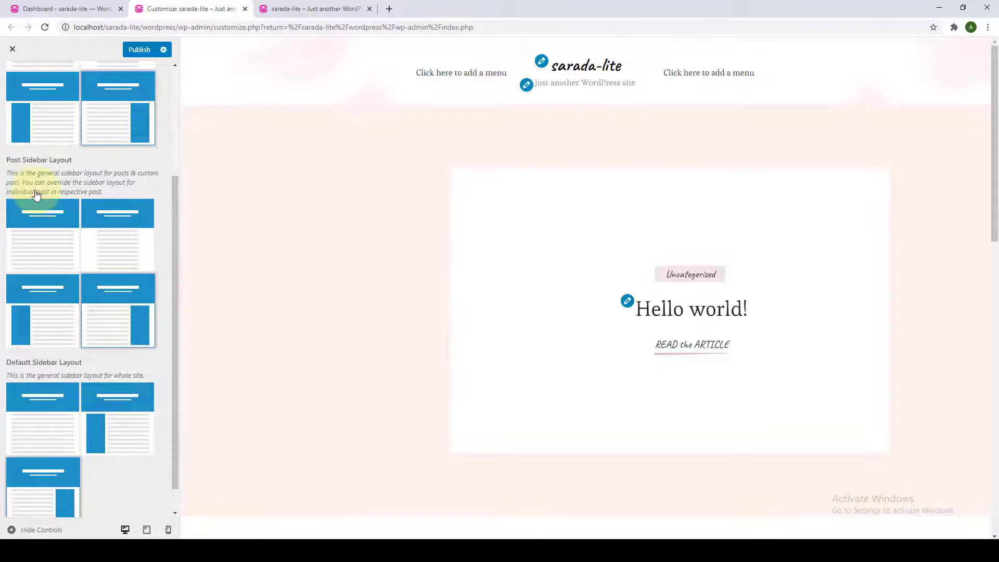
{"action": "scroll", "coordinate": [31, 261], "scroll_direction": "down", "scroll_amount": 1}
{"action": "scroll", "coordinate": [78, 340], "scroll_direction": "up", "scroll_amount": 5}
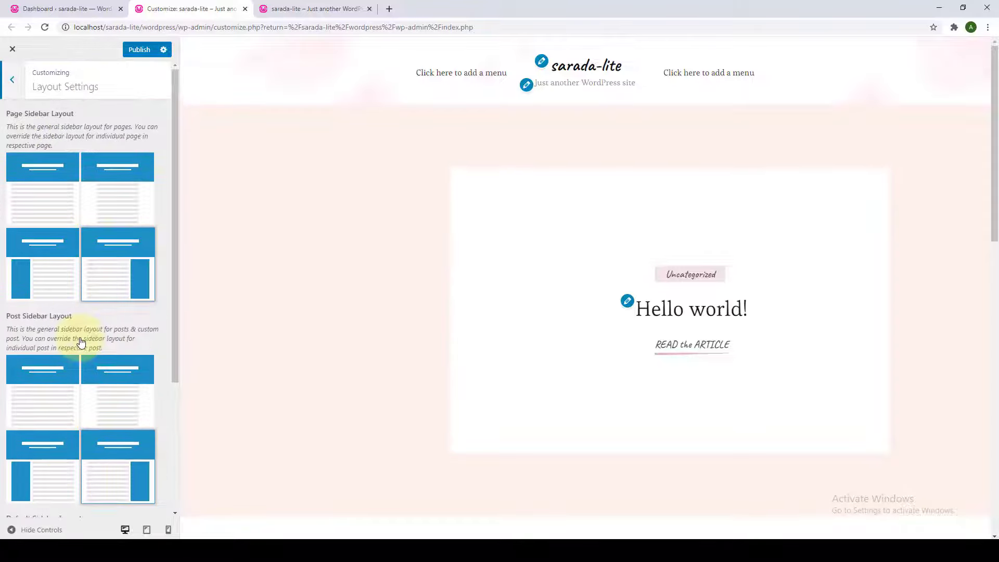
{"action": "left_click", "coordinate": [10, 88]}
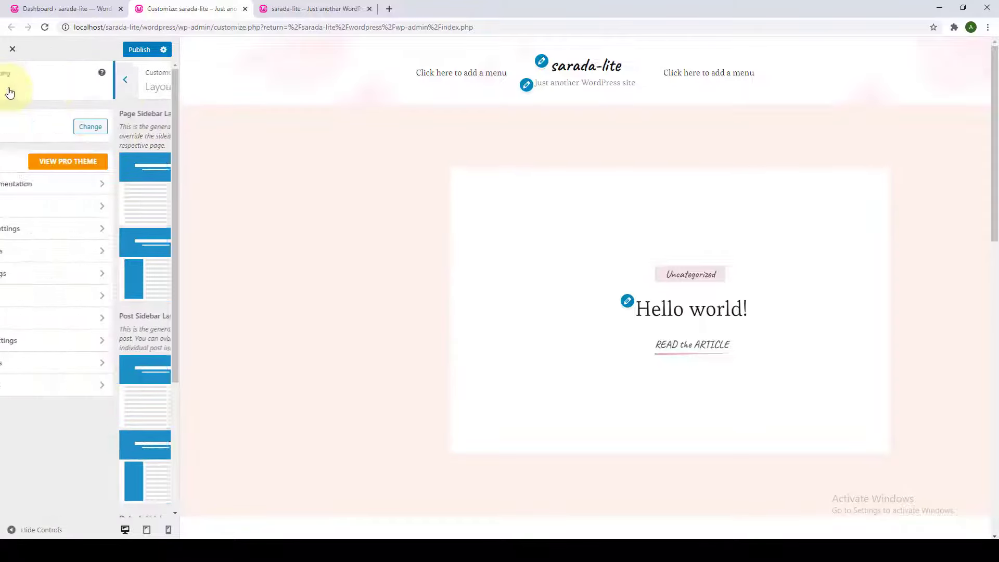
Step: In General Settings, look over the Notification Bar, Banner Section and Featured Area Section options
{"action": "left_click", "coordinate": [72, 286]}
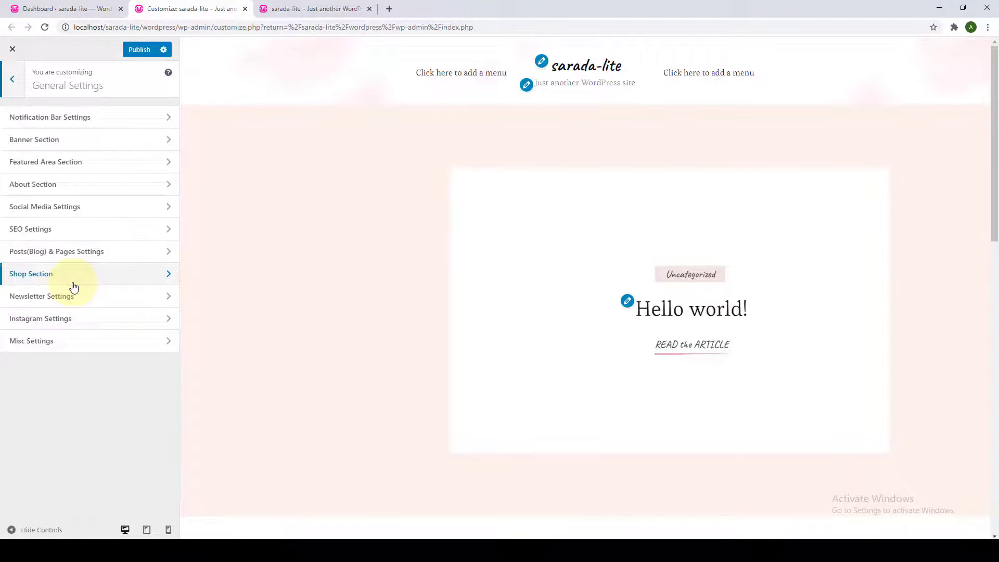
{"action": "left_click", "coordinate": [72, 120]}
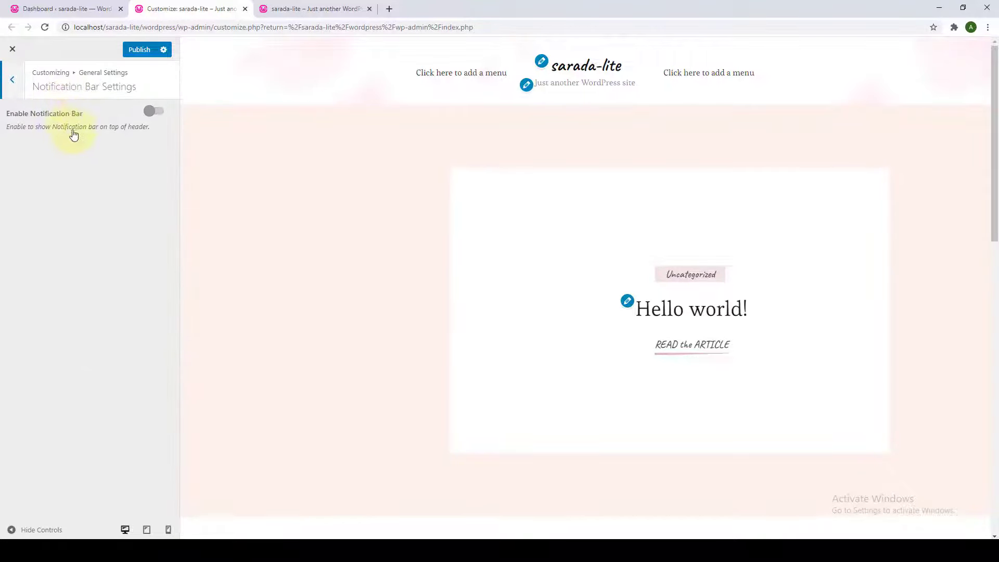
{"action": "left_click", "coordinate": [11, 83]}
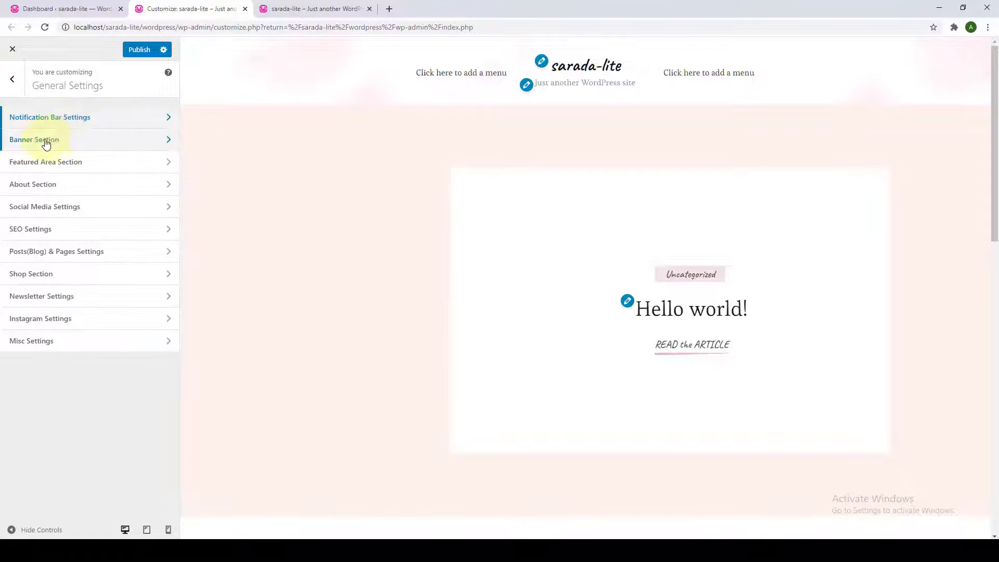
{"action": "left_click", "coordinate": [74, 145]}
{"action": "left_click", "coordinate": [12, 86]}
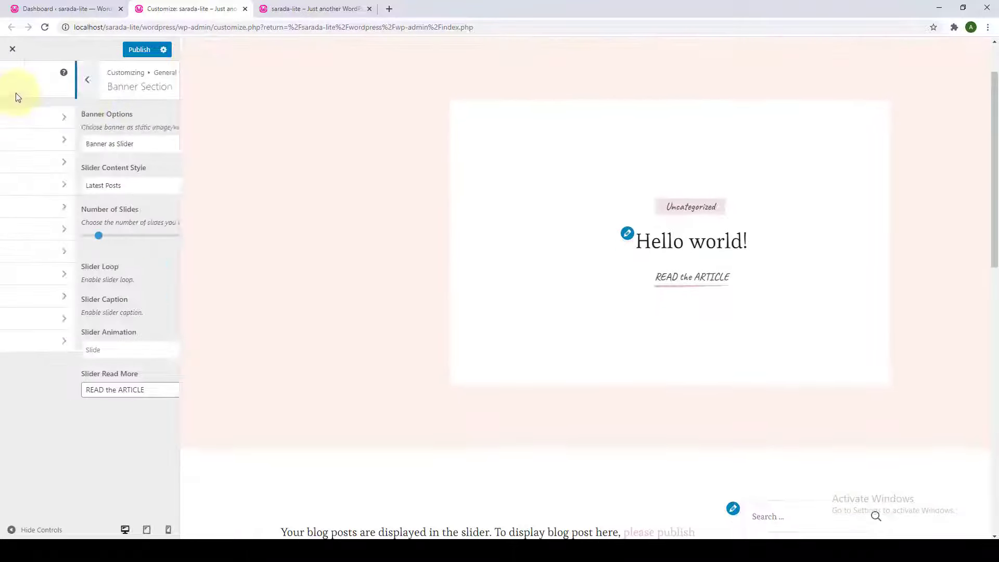
{"action": "left_click", "coordinate": [46, 164]}
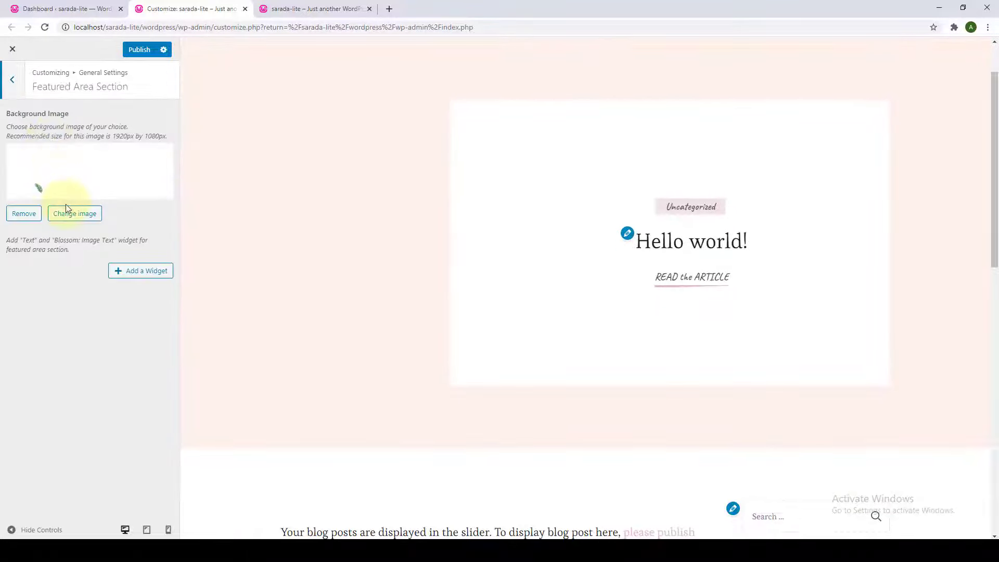
{"action": "left_click", "coordinate": [14, 92]}
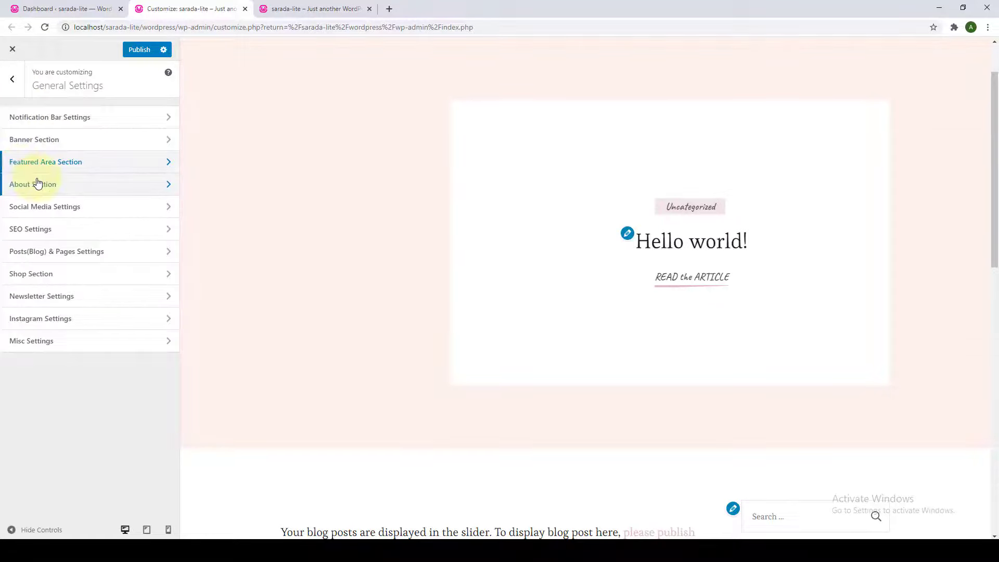
Step: Look over the About Section, Social Media Settings and SEO Settings within General Settings
{"action": "left_click", "coordinate": [36, 182]}
{"action": "left_click", "coordinate": [7, 89]}
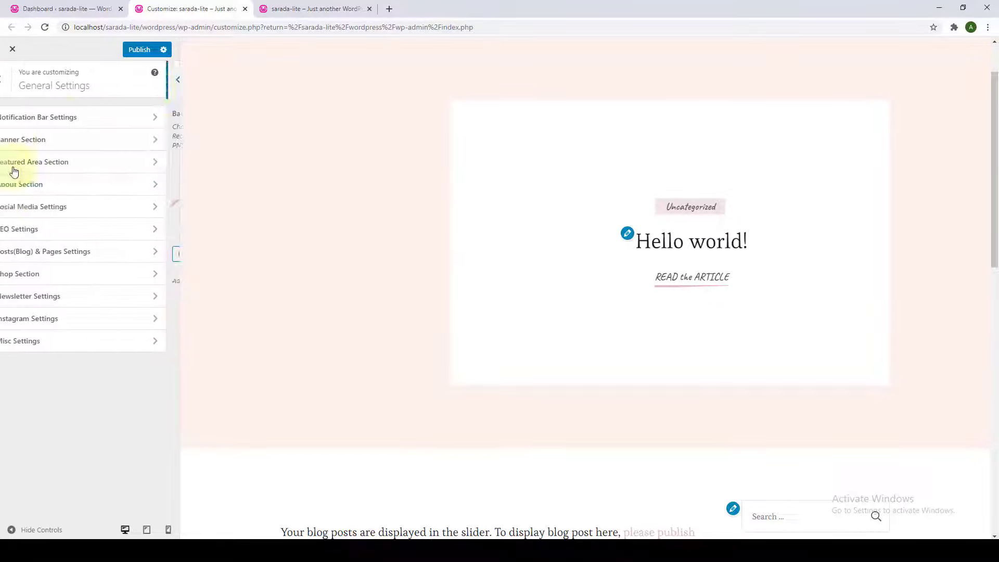
{"action": "left_click", "coordinate": [30, 205]}
{"action": "left_click", "coordinate": [17, 93]}
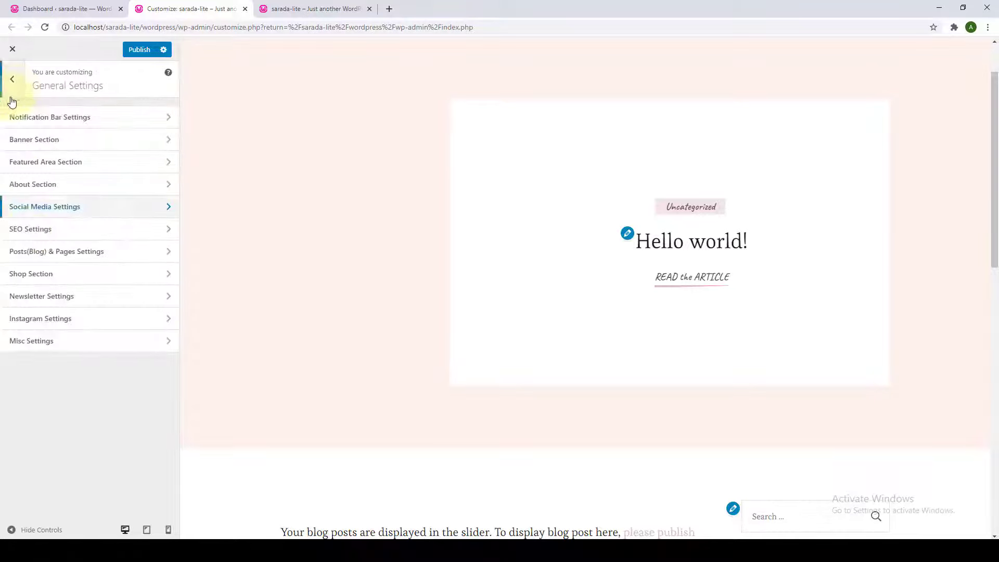
{"action": "left_click", "coordinate": [28, 229]}
{"action": "left_click", "coordinate": [14, 90]}
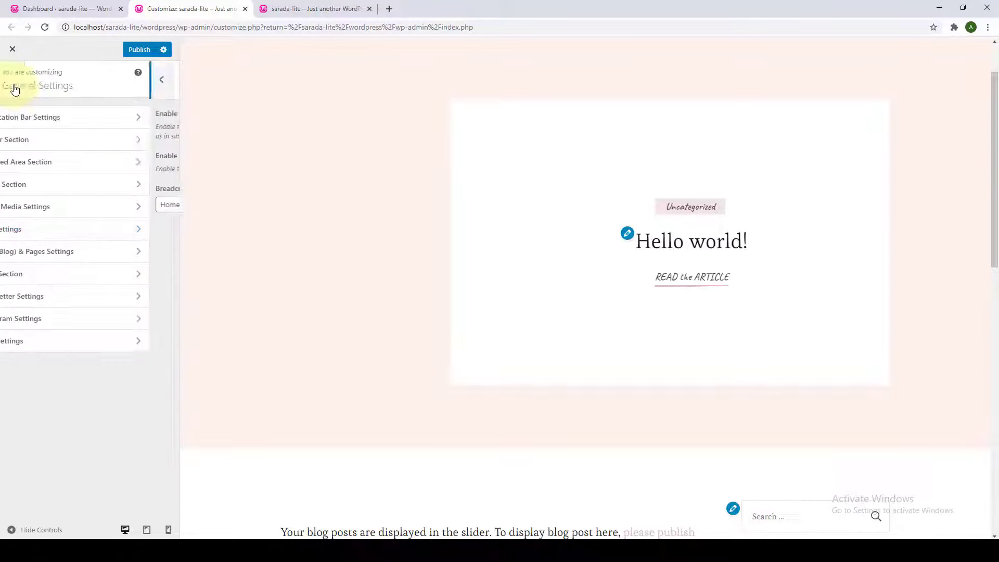
Step: Look over the Posts(Blog) & Pages Settings and Shop Section, ending in the Newsletter Settings
{"action": "left_click", "coordinate": [39, 254]}
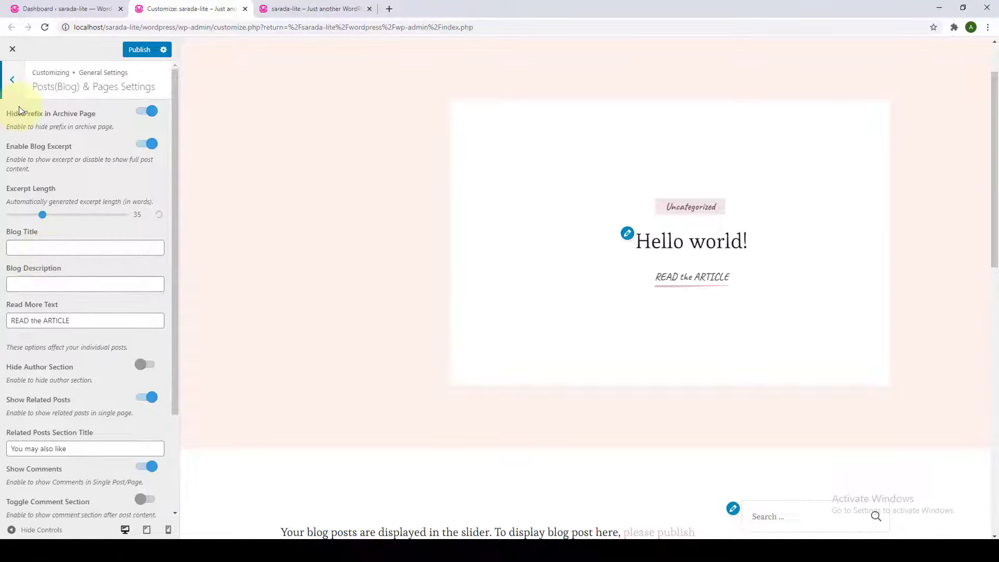
{"action": "left_click", "coordinate": [13, 79]}
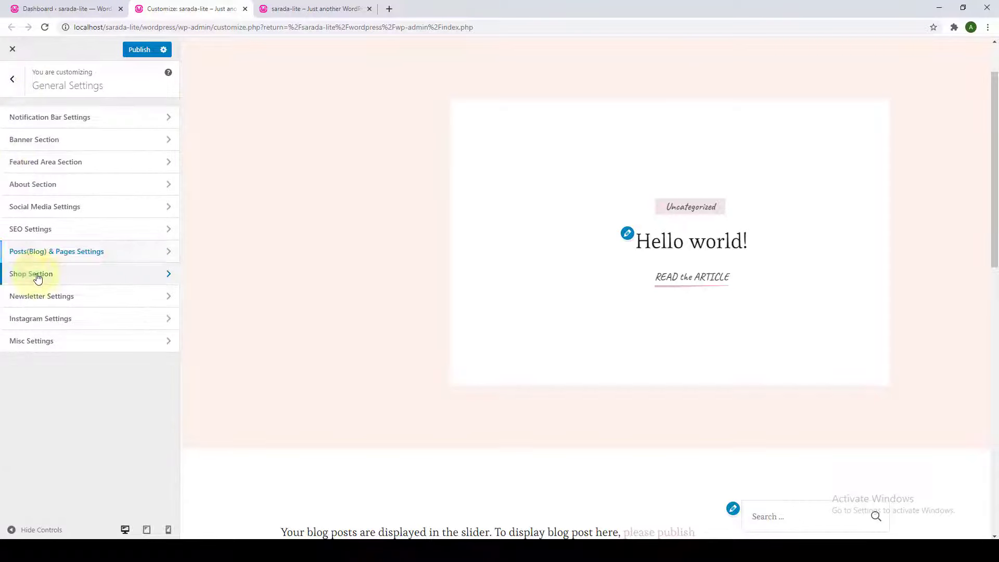
{"action": "left_click", "coordinate": [37, 277]}
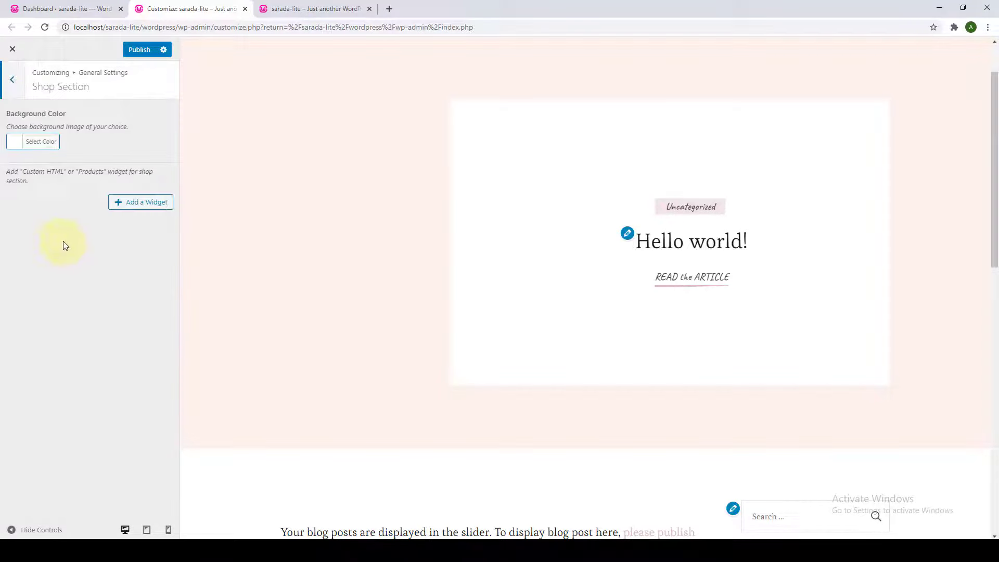
{"action": "left_click", "coordinate": [18, 95]}
{"action": "left_click", "coordinate": [67, 293]}
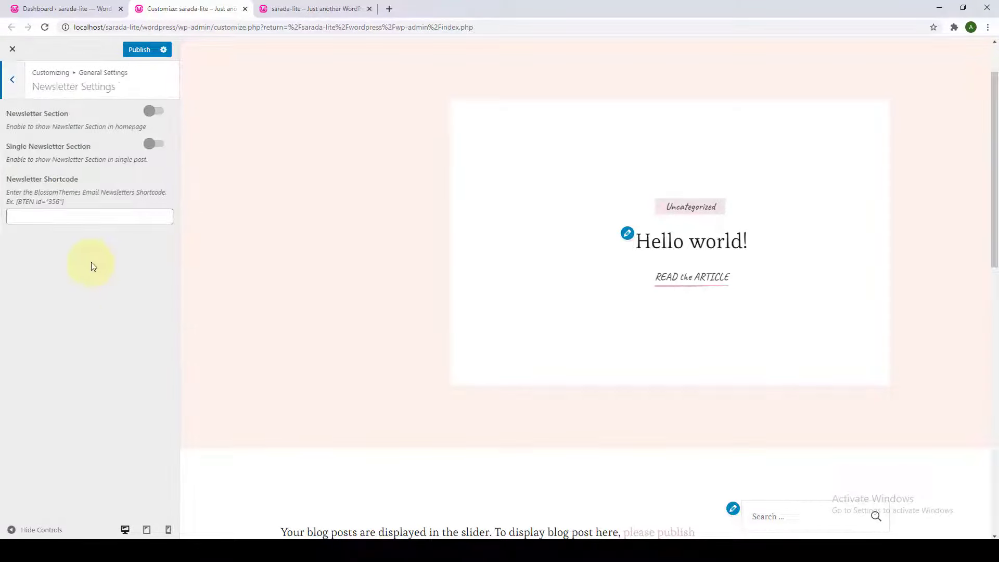
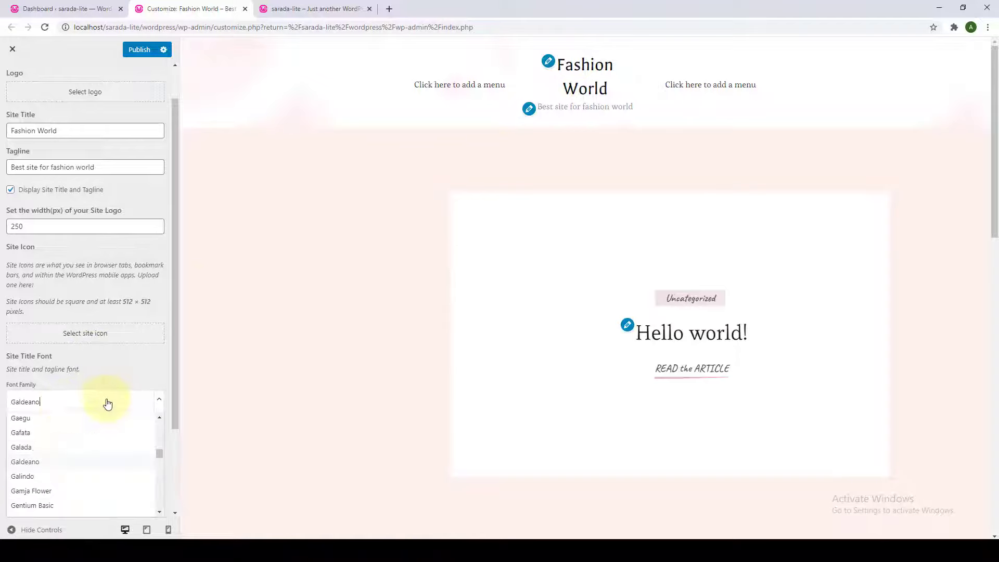
Step: Set the site title's font family to M PLUS 1p in Site Identity
{"action": "scroll", "coordinate": [62, 476], "scroll_direction": "down", "scroll_amount": 5}
{"action": "scroll", "coordinate": [67, 483], "scroll_direction": "down", "scroll_amount": 15}
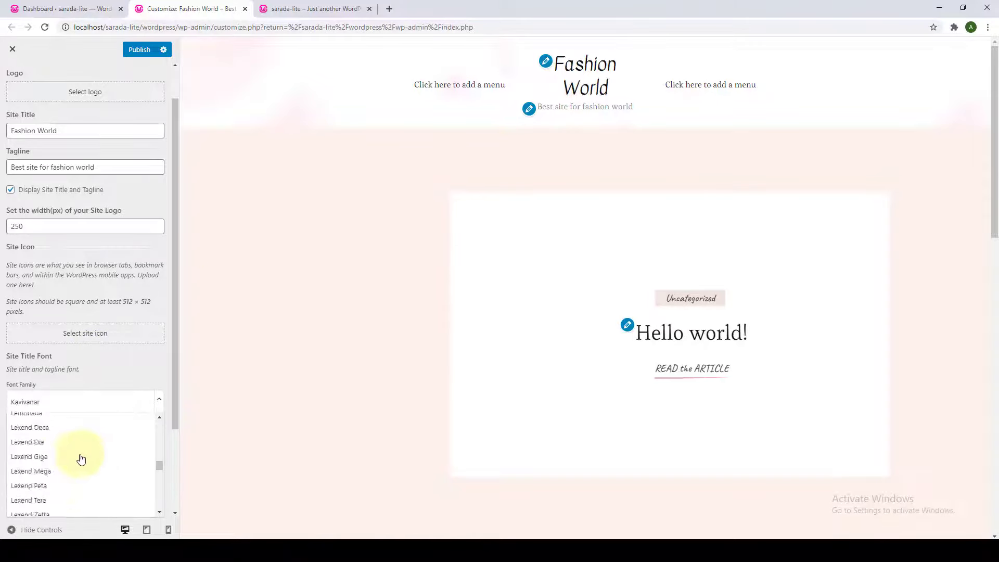
{"action": "left_click", "coordinate": [67, 479]}
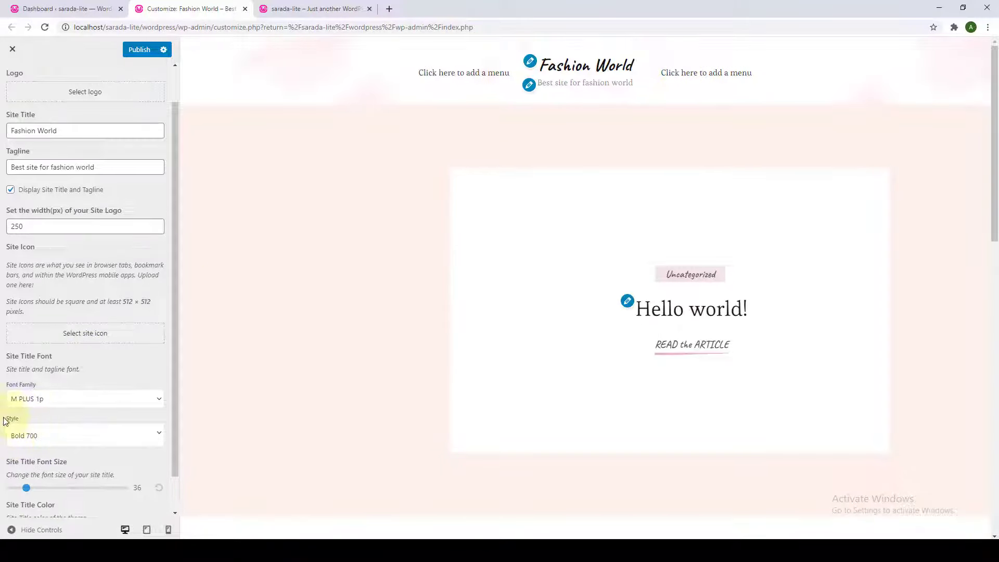
Step: Try the Normal 400 and Ultra-Bold 900 styles for the site title font
{"action": "left_click", "coordinate": [160, 443]}
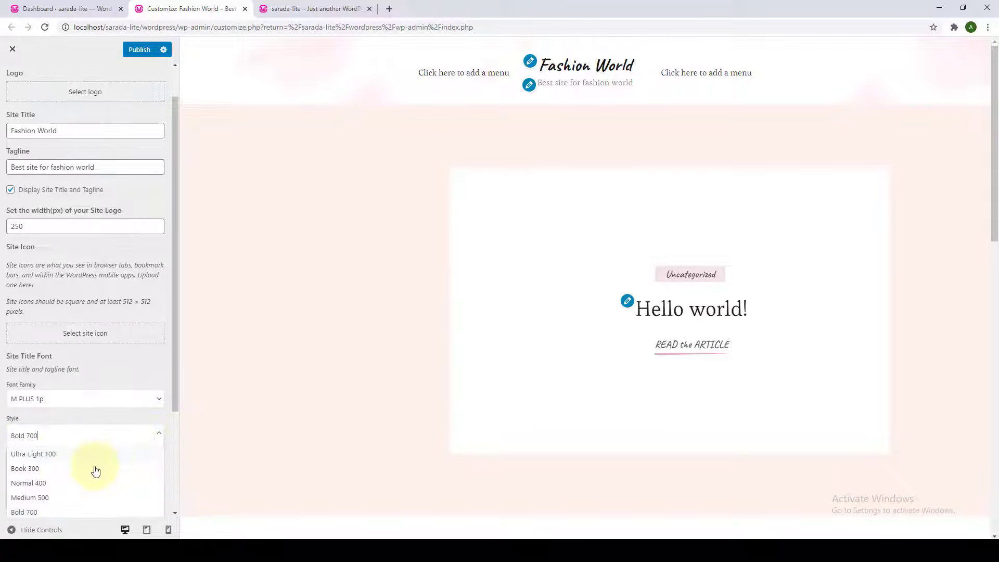
{"action": "scroll", "coordinate": [93, 468], "scroll_direction": "down", "scroll_amount": 2}
{"action": "left_click", "coordinate": [55, 410]}
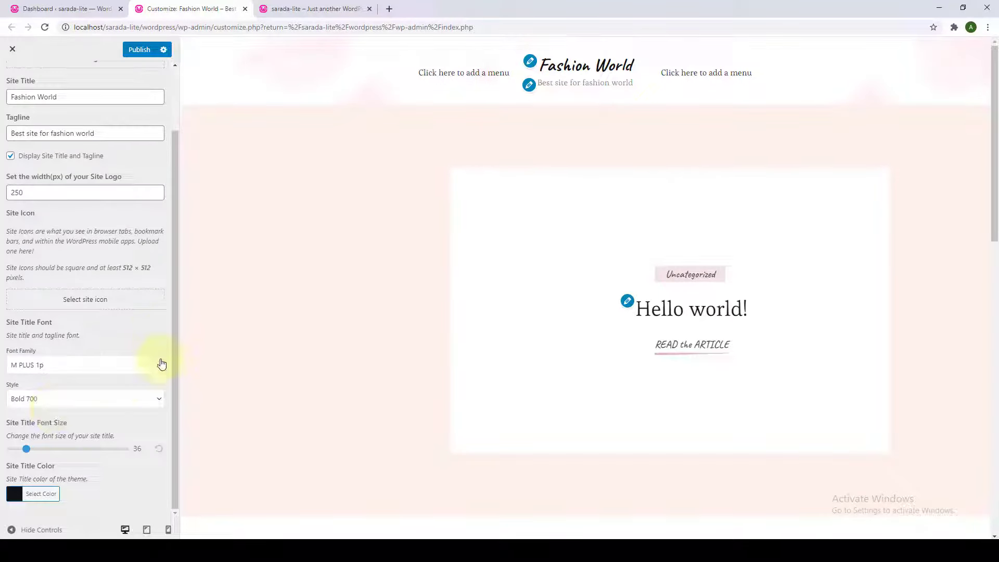
{"action": "left_click", "coordinate": [154, 404]}
{"action": "scroll", "coordinate": [56, 461], "scroll_direction": "up", "scroll_amount": 2}
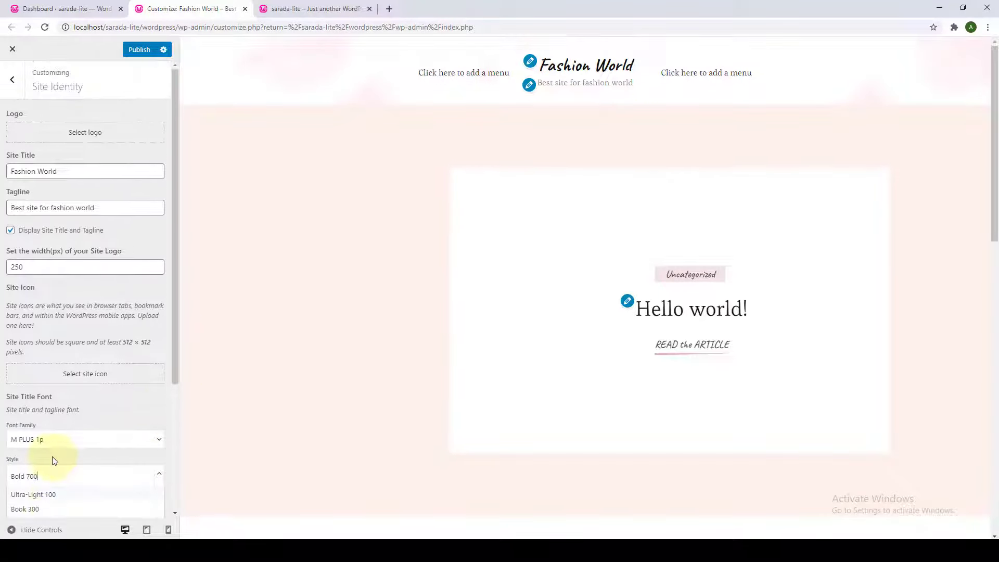
{"action": "scroll", "coordinate": [52, 442], "scroll_direction": "down", "scroll_amount": 3}
{"action": "left_click", "coordinate": [42, 370]}
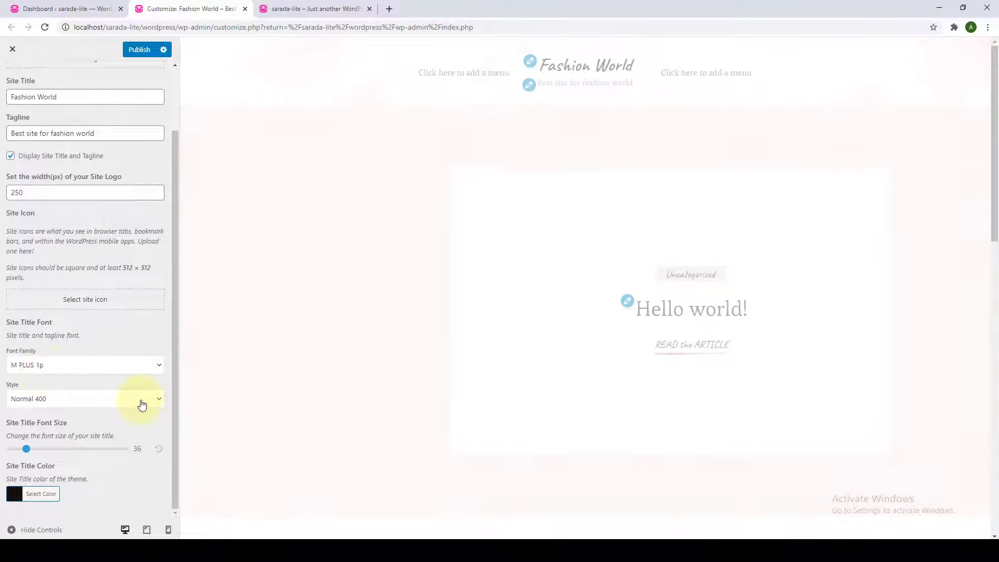
{"action": "left_click", "coordinate": [159, 402]}
{"action": "scroll", "coordinate": [23, 491], "scroll_direction": "down", "scroll_amount": 2}
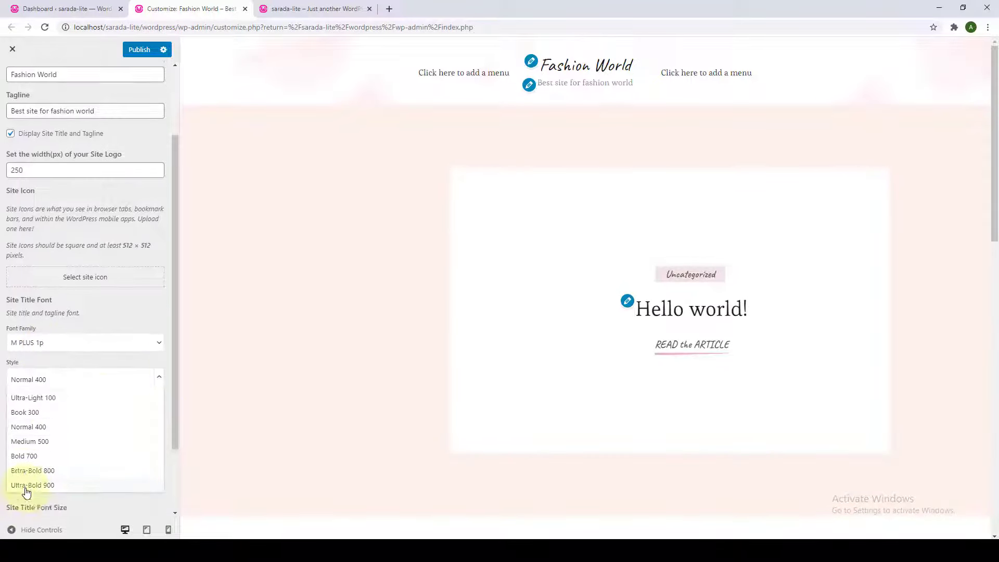
{"action": "left_click", "coordinate": [46, 404]}
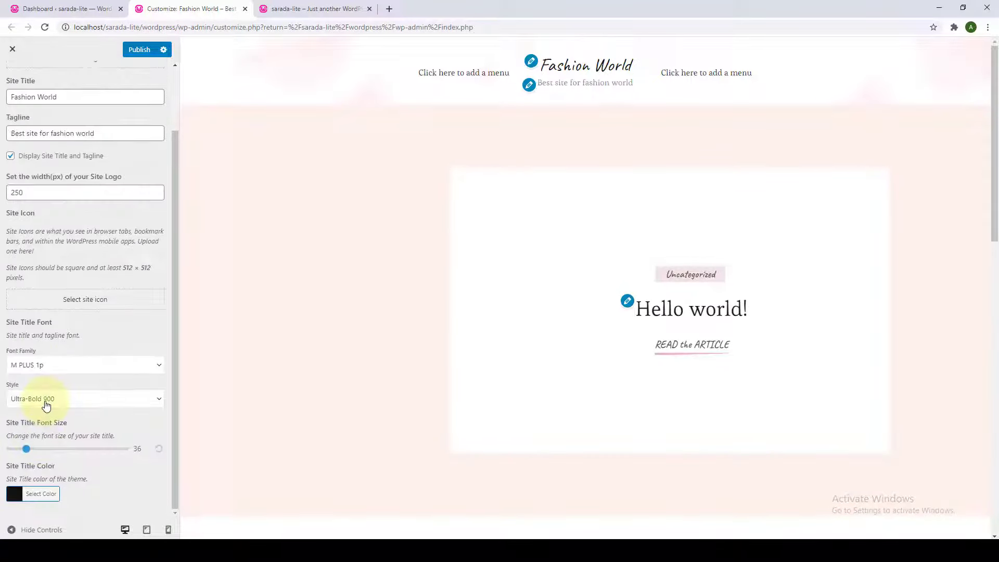
Step: Set the site title font's style to Extra-Bold 800 and its font size to 41
{"action": "left_click", "coordinate": [157, 402]}
{"action": "left_click", "coordinate": [46, 493]}
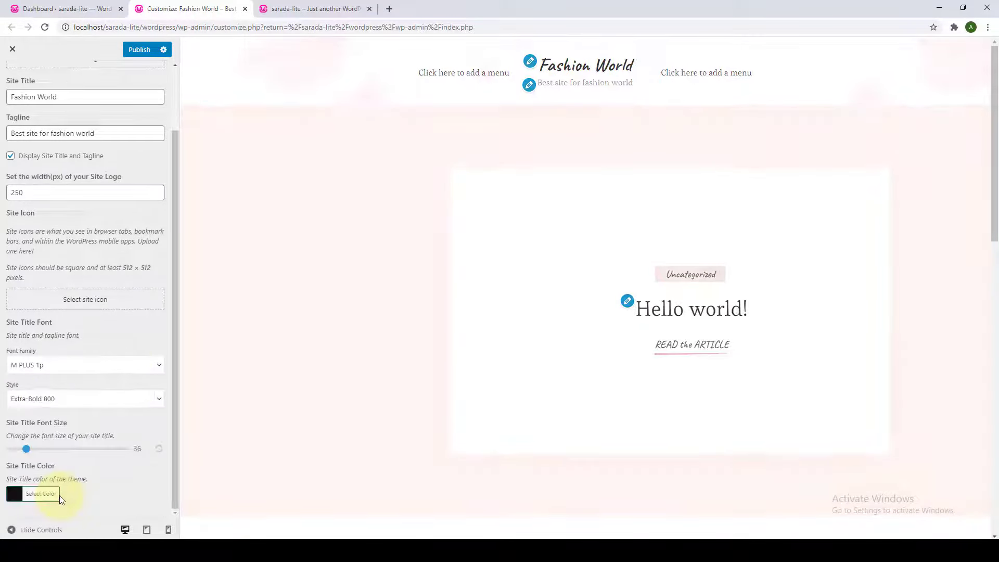
{"action": "left_click", "coordinate": [83, 402]}
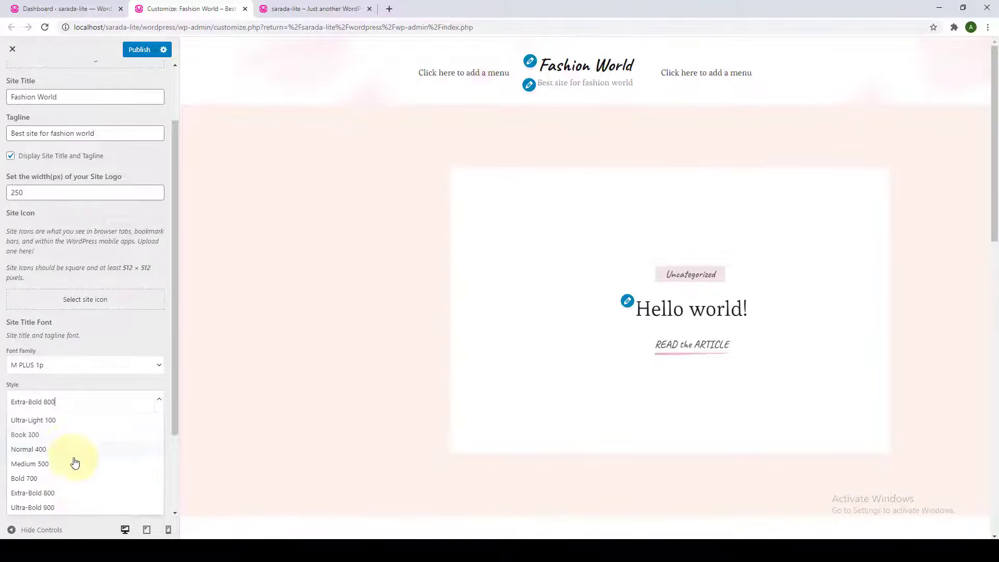
{"action": "left_click", "coordinate": [99, 386]}
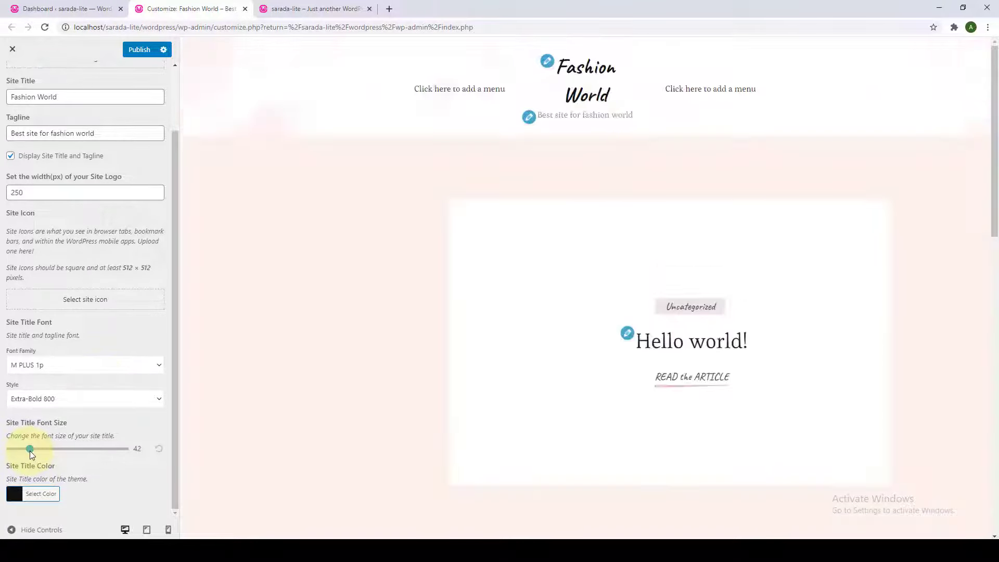
{"action": "left_click_drag", "start_coordinate": [50, 451], "coordinate": [57, 453]}
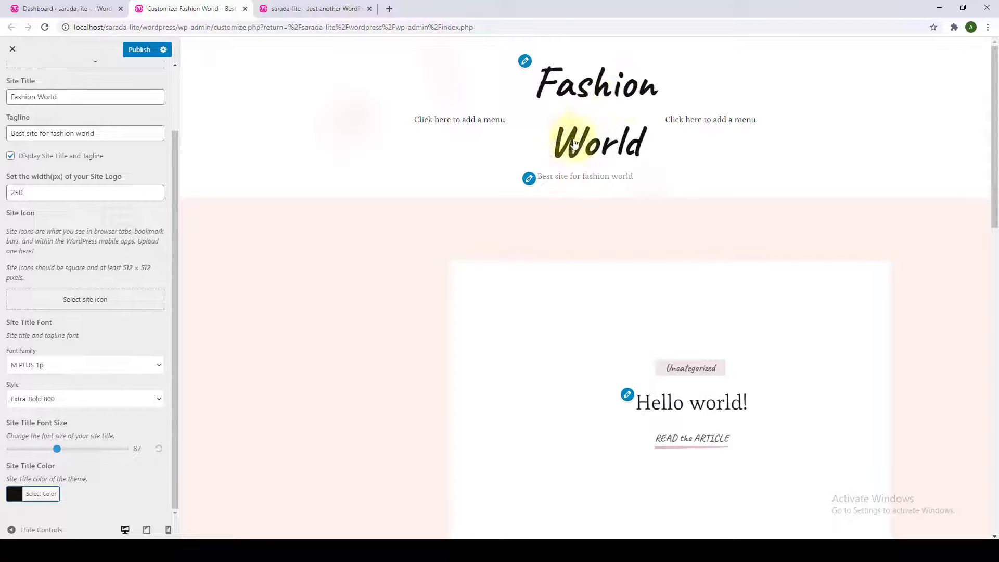
{"action": "left_click_drag", "start_coordinate": [57, 452], "coordinate": [29, 450]}
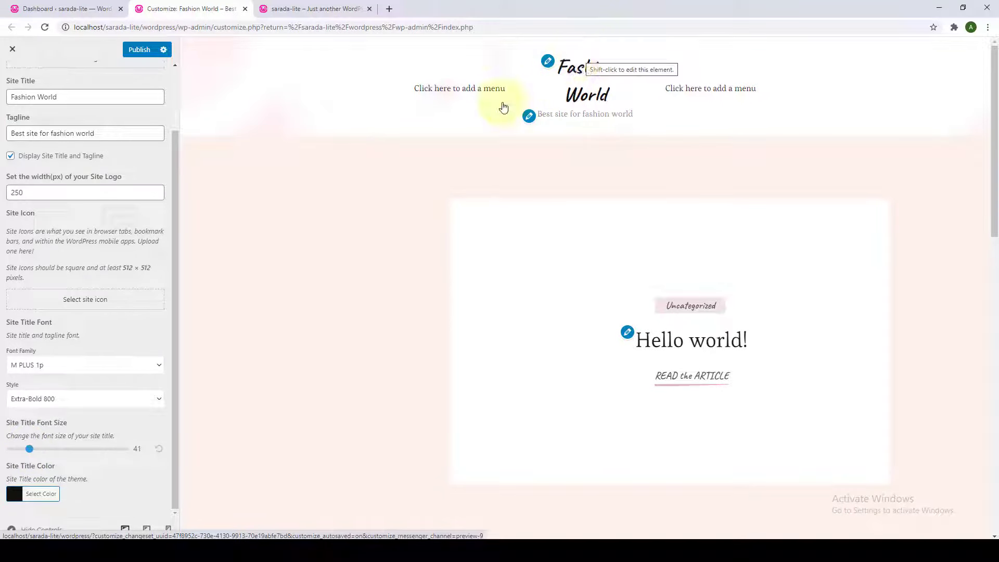
Step: Try orange #dd9933, red #dd3833 and pale pink #dda8a6 as the site title color, and restore the default color
{"action": "left_click", "coordinate": [17, 498]}
{"action": "scroll", "coordinate": [92, 463], "scroll_direction": "down", "scroll_amount": 2}
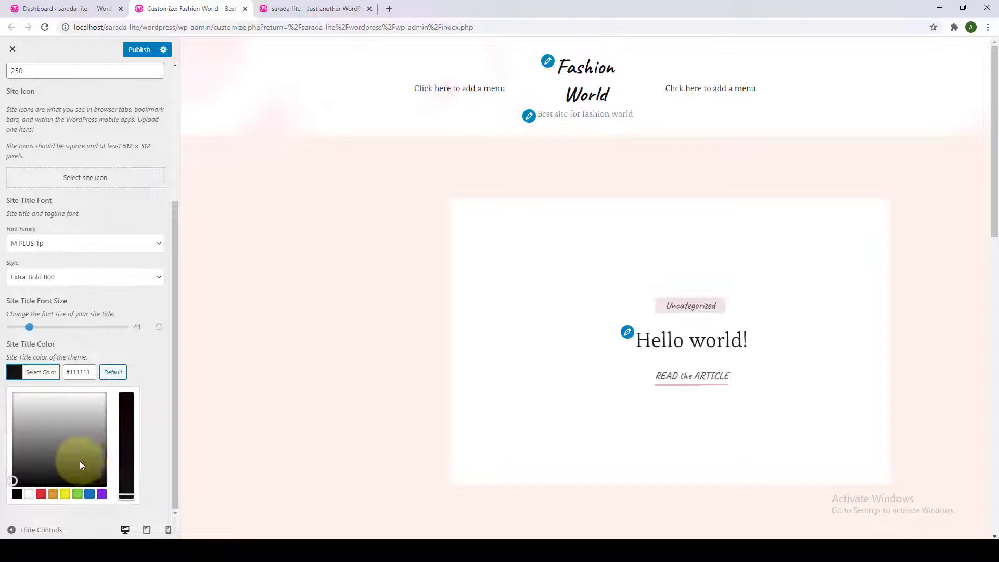
{"action": "left_click", "coordinate": [53, 494]}
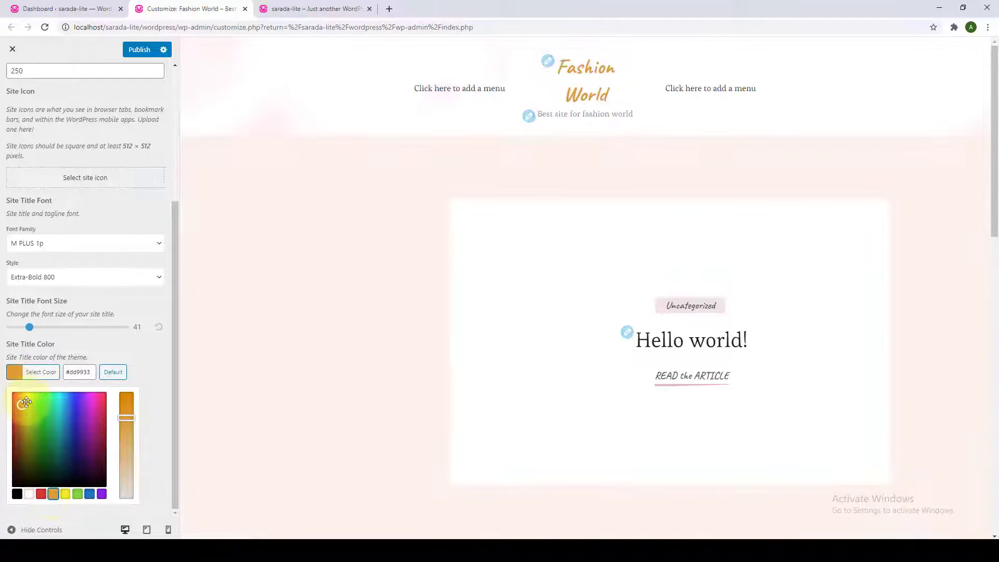
{"action": "left_click_drag", "start_coordinate": [19, 408], "coordinate": [15, 408]}
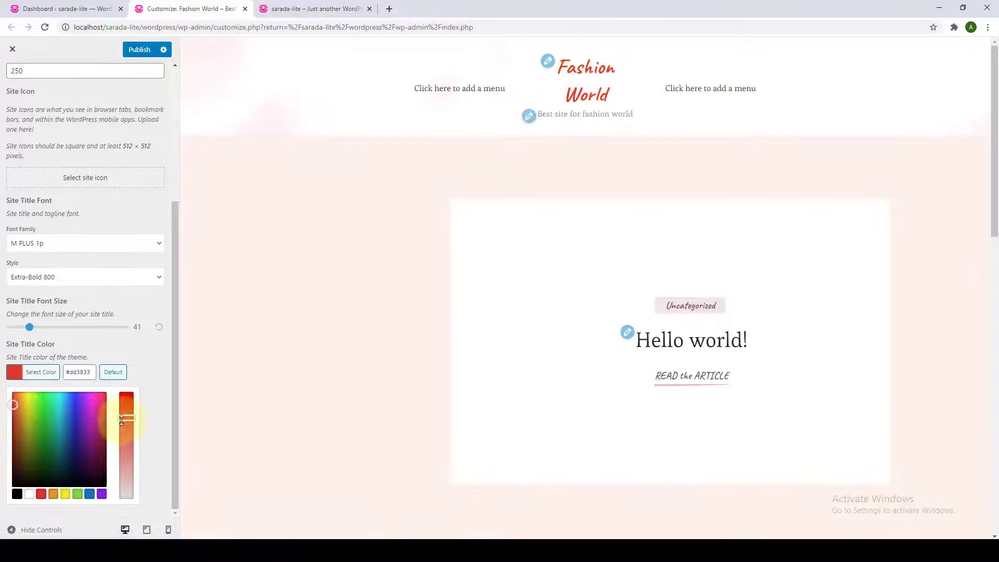
{"action": "left_click_drag", "start_coordinate": [126, 418], "coordinate": [121, 472]}
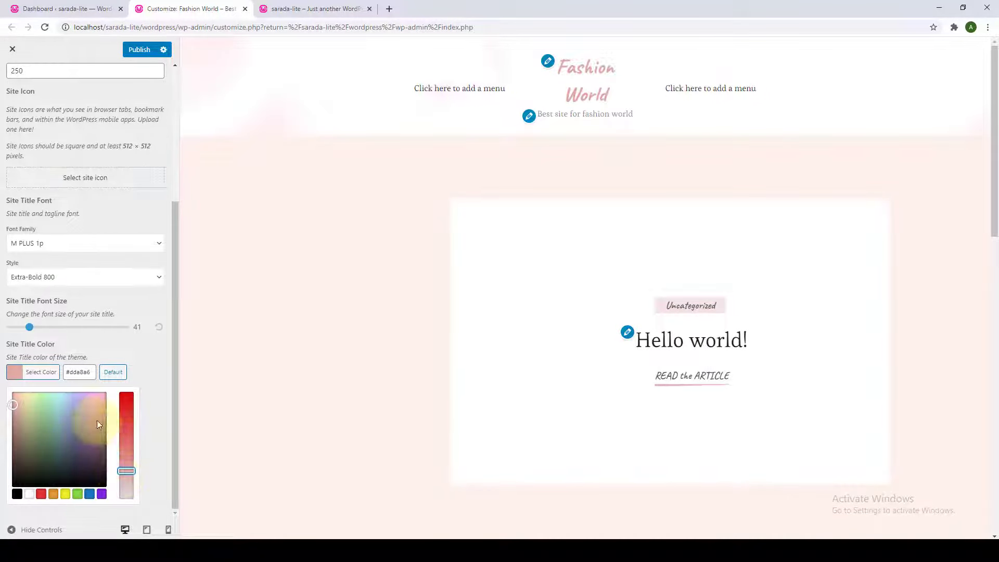
{"action": "left_click", "coordinate": [110, 376]}
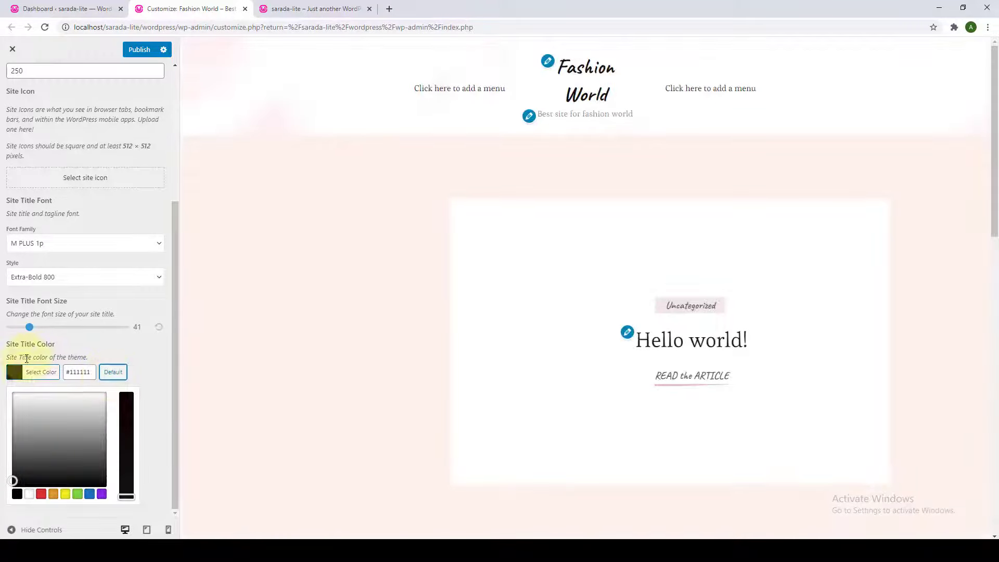
{"action": "left_click", "coordinate": [144, 348]}
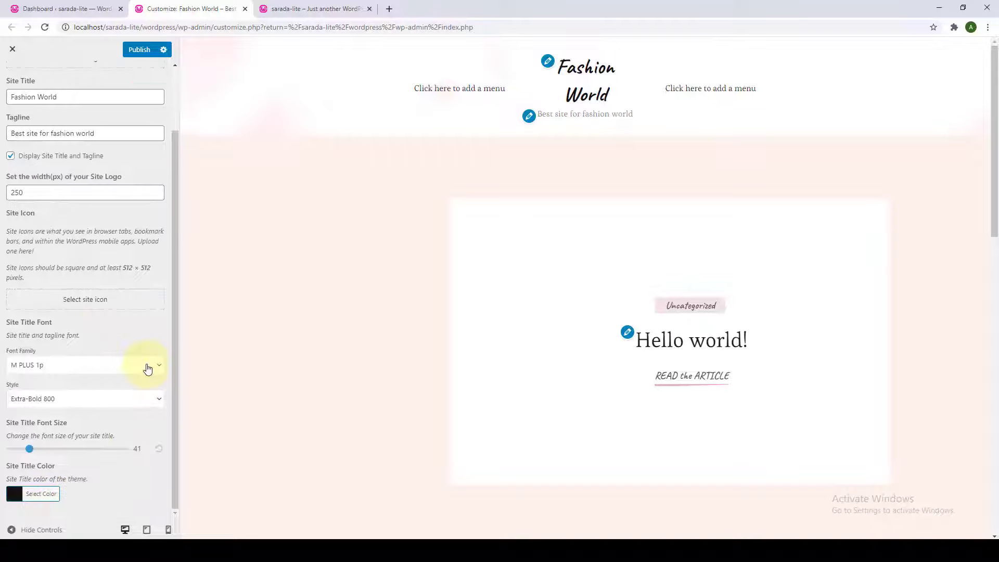
Step: Turn off the display of the site title and tagline, and upload Sarada-logo from the Sarada Lite folder for the logo
{"action": "scroll", "coordinate": [147, 368], "scroll_direction": "up", "scroll_amount": 2}
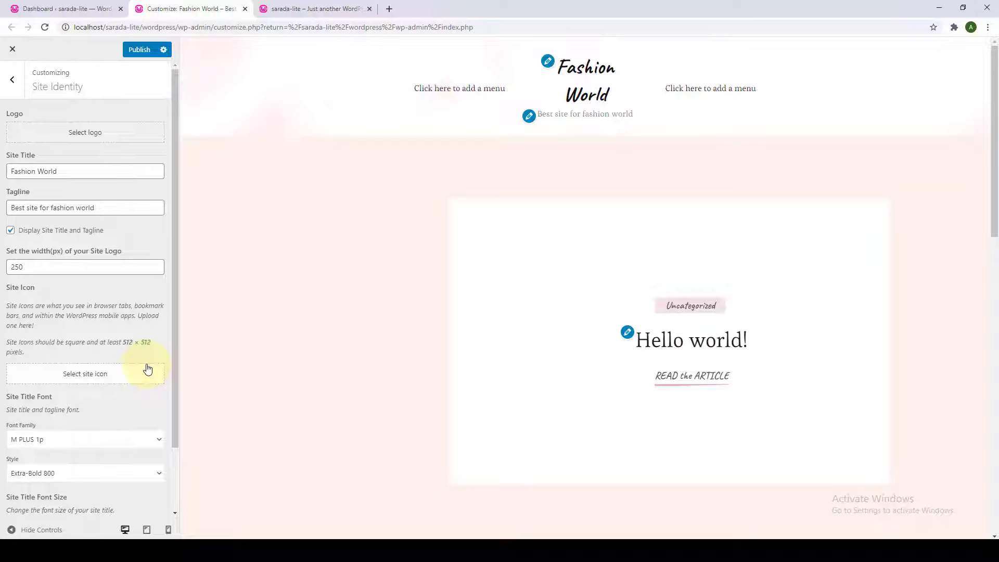
{"action": "left_click", "coordinate": [11, 233]}
{"action": "left_click", "coordinate": [100, 138]}
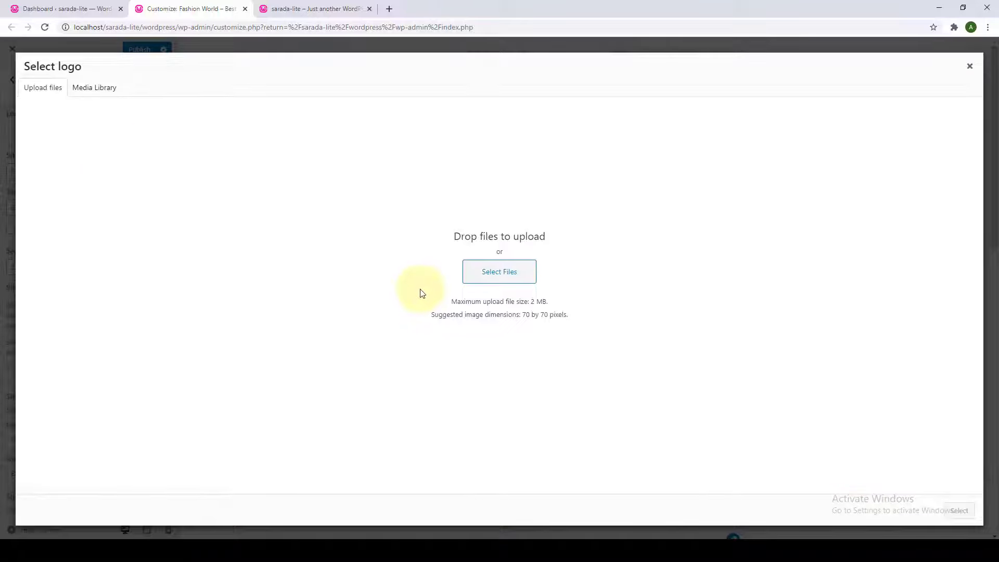
{"action": "left_click", "coordinate": [521, 276]}
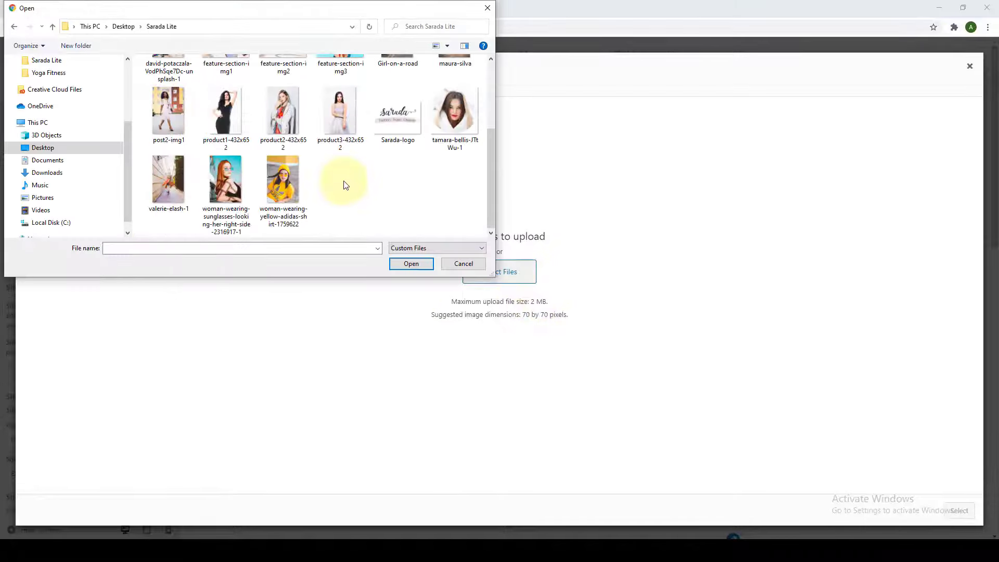
{"action": "left_click", "coordinate": [401, 132]}
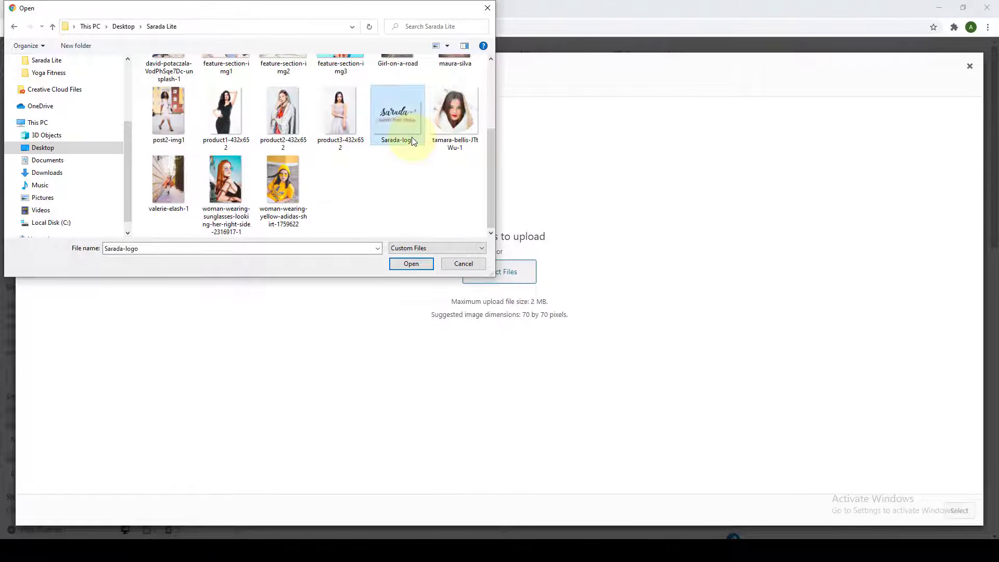
{"action": "left_click", "coordinate": [411, 264]}
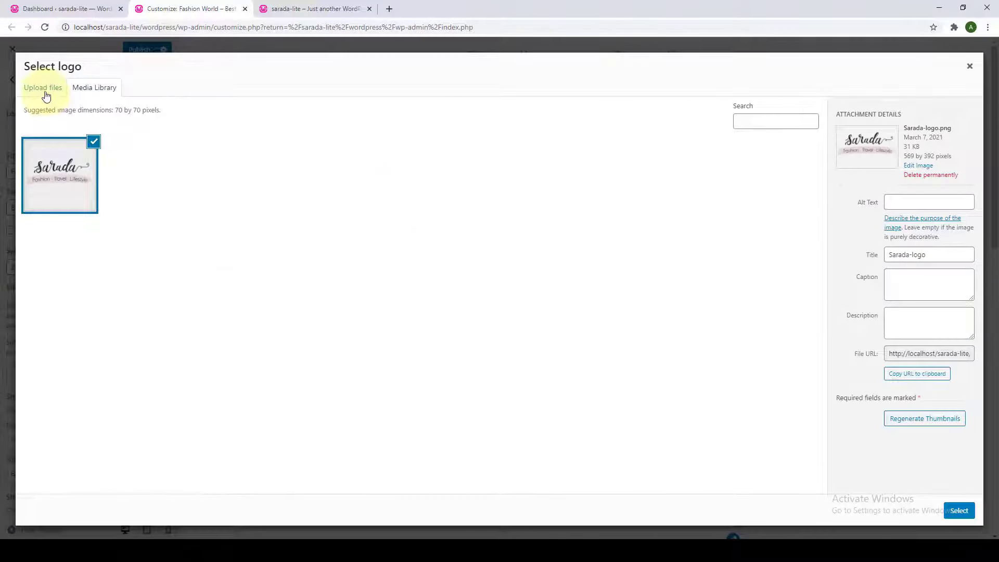
Step: Upload the images from about-section-img1 through product3-432x652 in the Sarada Lite folder to the media library
{"action": "left_click", "coordinate": [46, 94]}
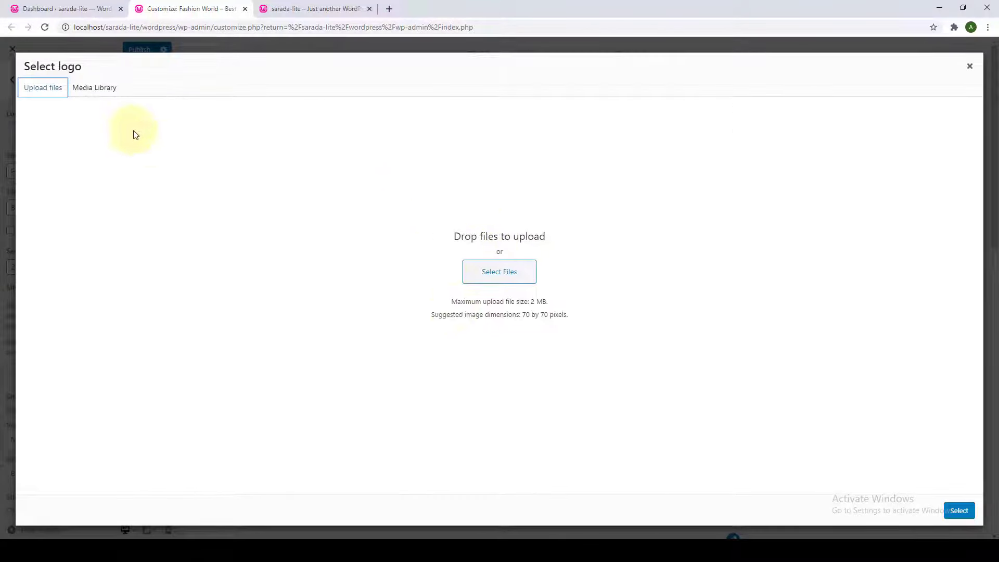
{"action": "left_click", "coordinate": [92, 99]}
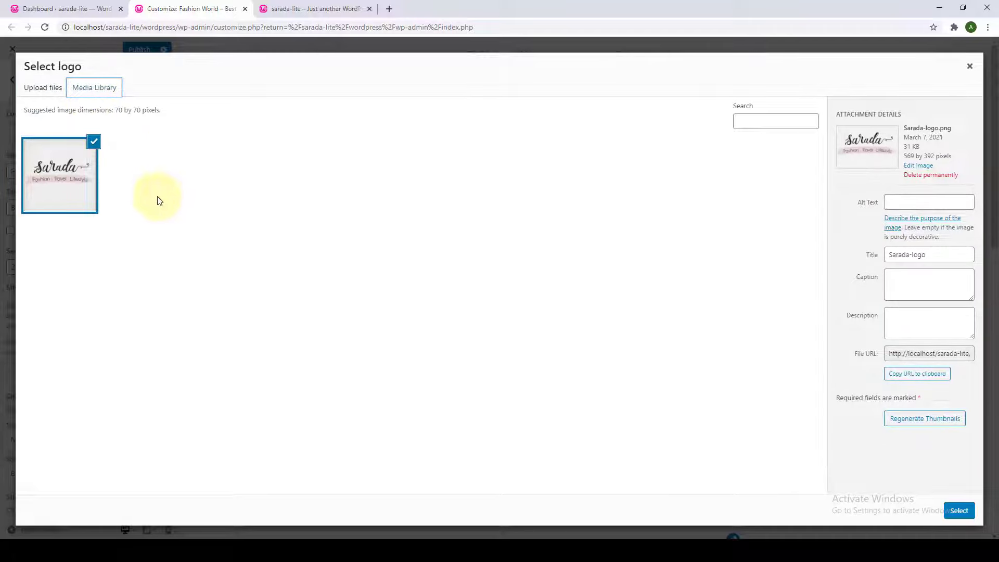
{"action": "left_click", "coordinate": [45, 90]}
{"action": "left_click", "coordinate": [484, 274]}
{"action": "scroll", "coordinate": [384, 201], "scroll_direction": "down", "scroll_amount": 3}
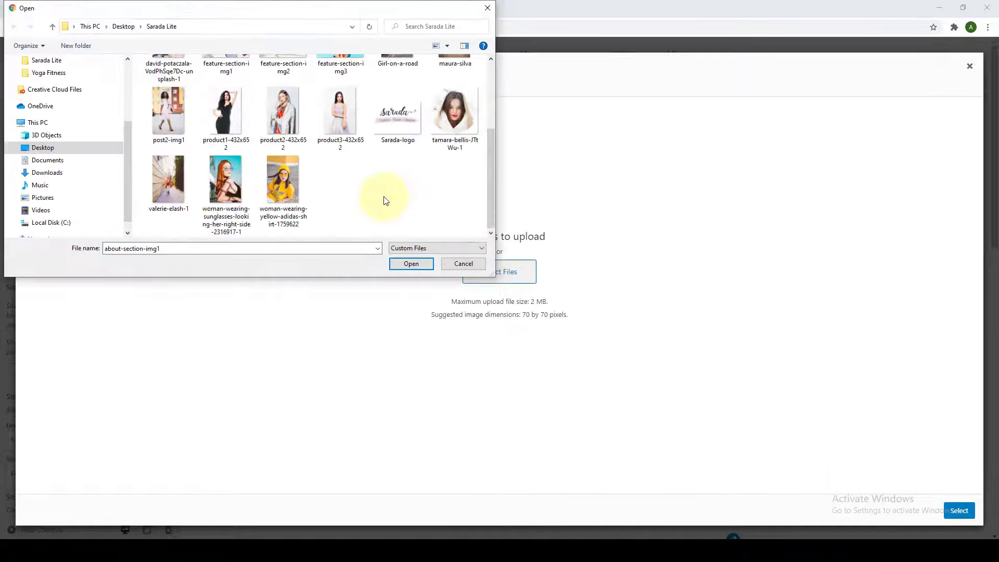
{"action": "left_click", "coordinate": [328, 120], "text": "shift"}
{"action": "key", "text": "Return"}
Step: Upload the four images listed after Sarada-logo in the folder, ending with woman-wearing-yellow-adidas-shirt-1759622
{"action": "left_click", "coordinate": [45, 90]}
{"action": "left_click", "coordinate": [512, 283]}
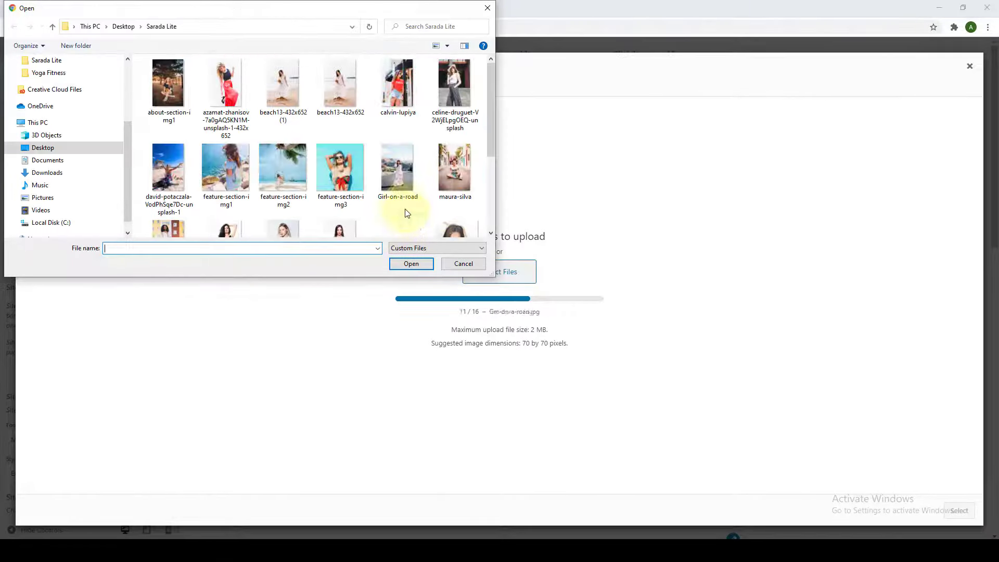
{"action": "scroll", "coordinate": [406, 208], "scroll_direction": "down", "scroll_amount": 3}
{"action": "left_click", "coordinate": [455, 117]}
{"action": "left_click", "coordinate": [283, 187], "text": "shift"}
{"action": "left_click", "coordinate": [403, 265]}
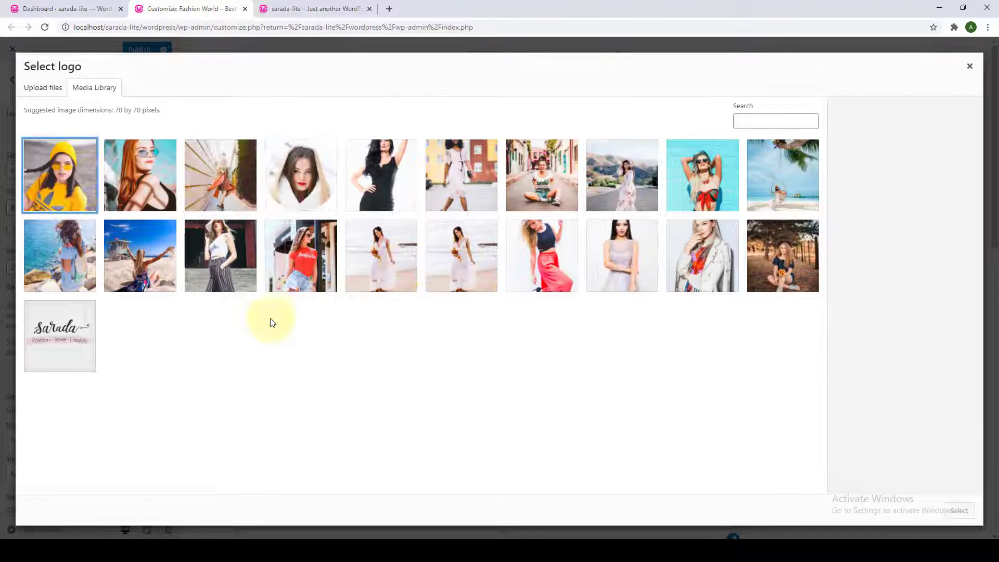
Step: Set the Sarada-logo image as the site logo, skipping the cropping
{"action": "left_click", "coordinate": [78, 344]}
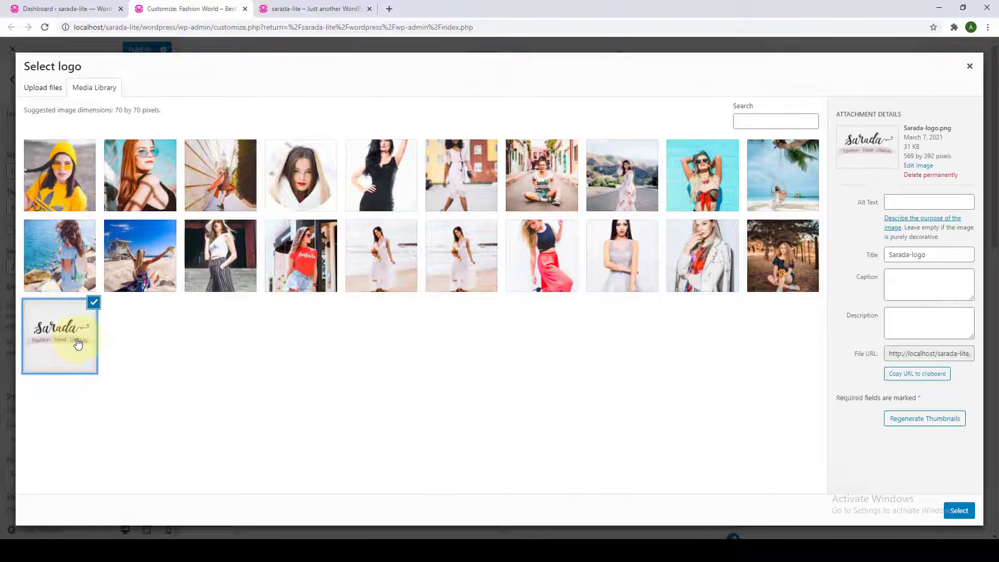
{"action": "left_click", "coordinate": [958, 512]}
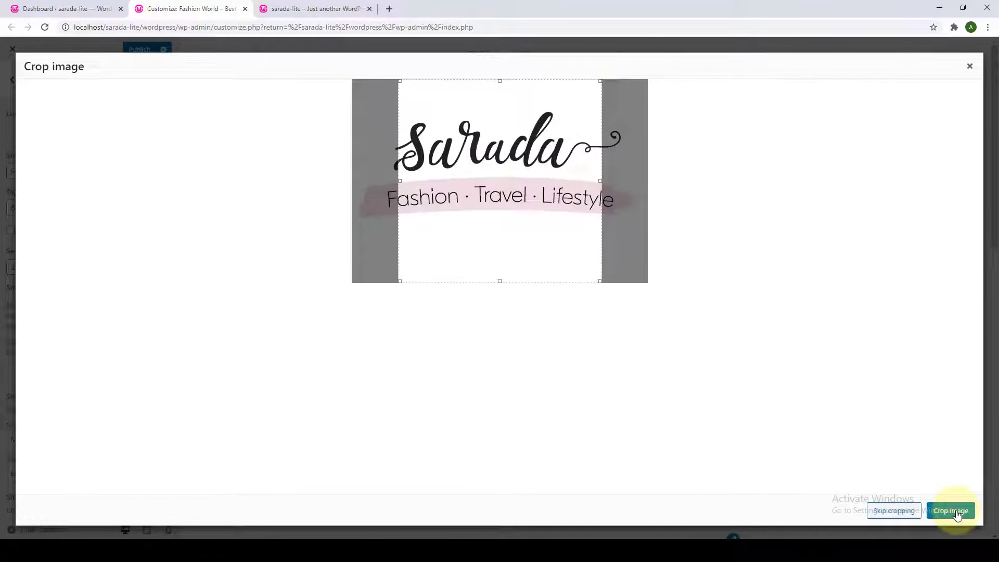
{"action": "left_click_drag", "start_coordinate": [556, 275], "coordinate": [541, 258]}
{"action": "left_click", "coordinate": [891, 515]}
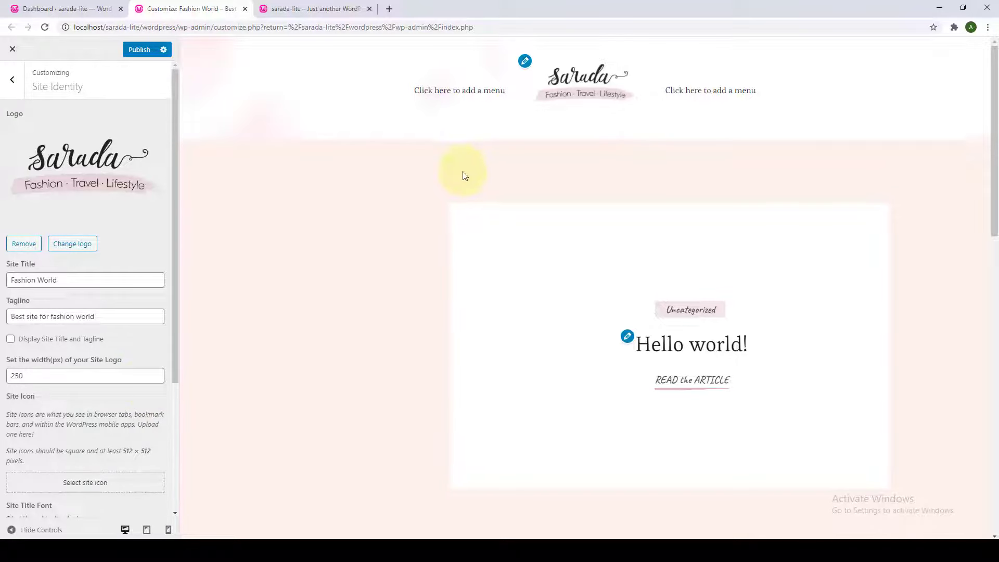
Step: Set the Sarada-logo image as the site icon, shifting the crop area slightly so it covers the start of the lettering
{"action": "scroll", "coordinate": [28, 292], "scroll_direction": "down", "scroll_amount": 3}
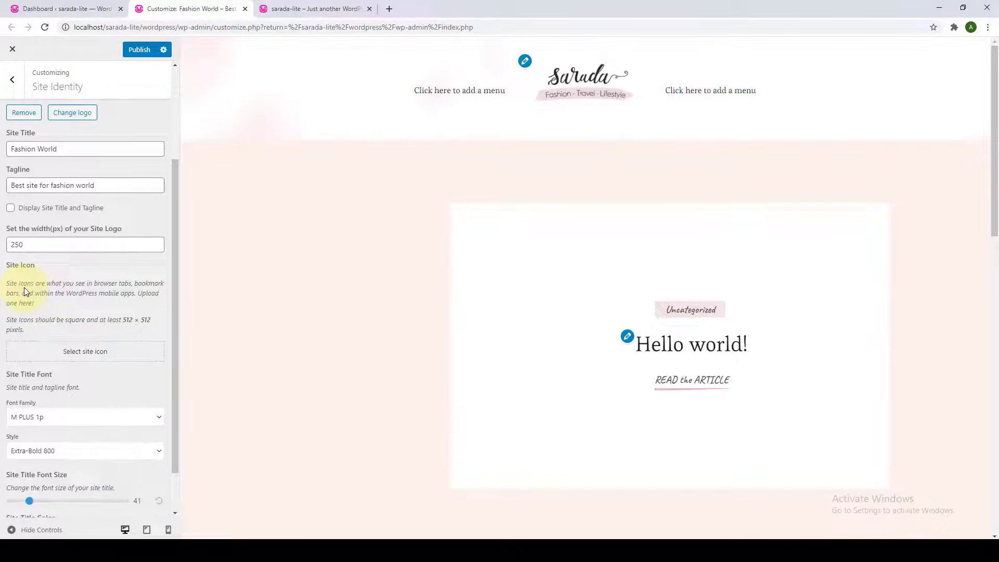
{"action": "left_click", "coordinate": [70, 356]}
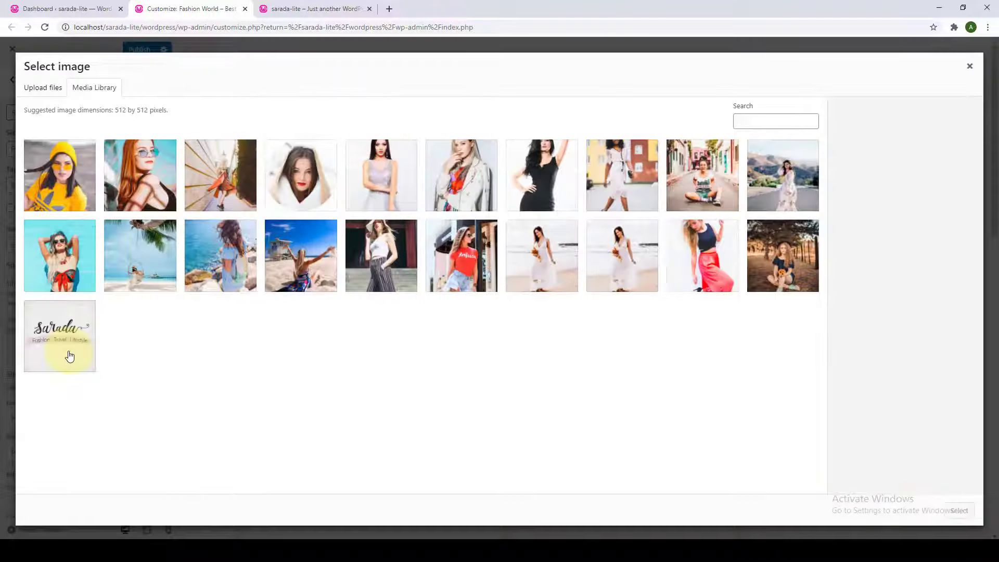
{"action": "left_click", "coordinate": [70, 356]}
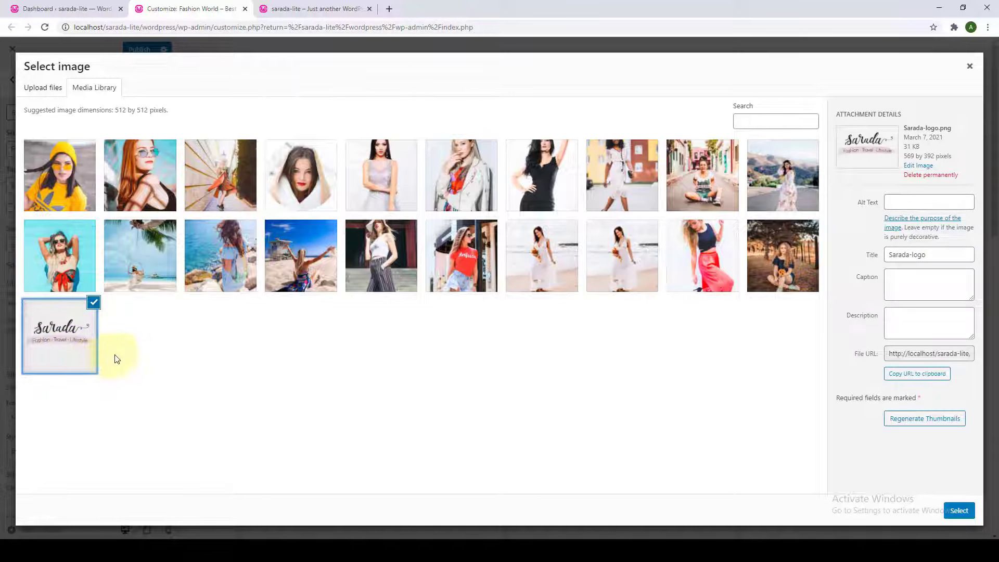
{"action": "left_click", "coordinate": [960, 510]}
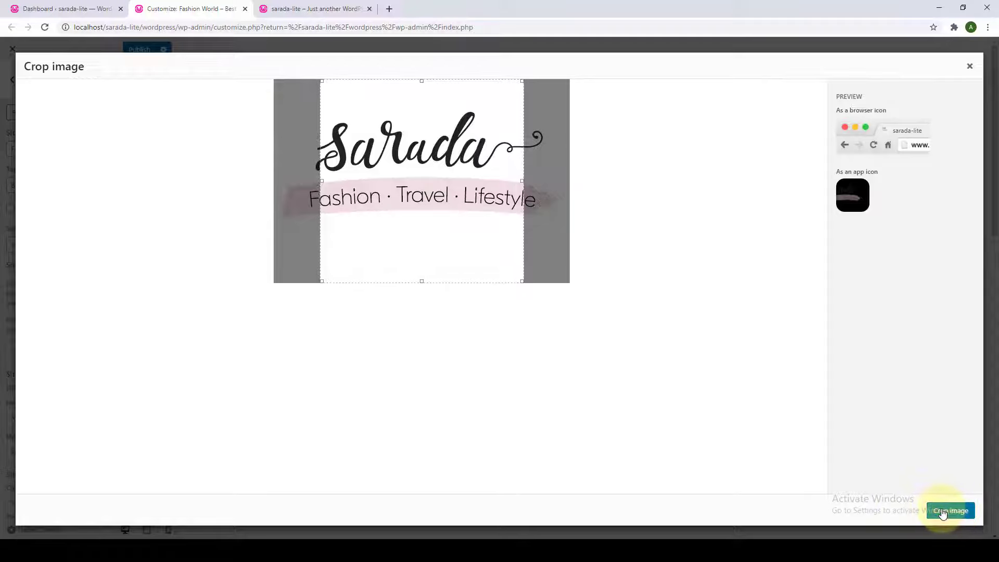
{"action": "left_click_drag", "start_coordinate": [504, 247], "coordinate": [490, 245]}
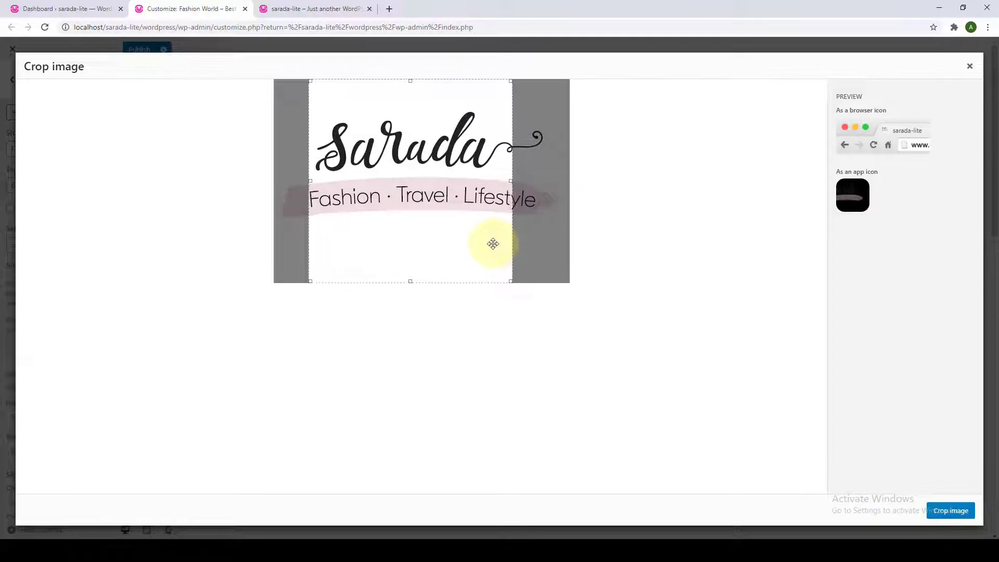
{"action": "left_click", "coordinate": [955, 511]}
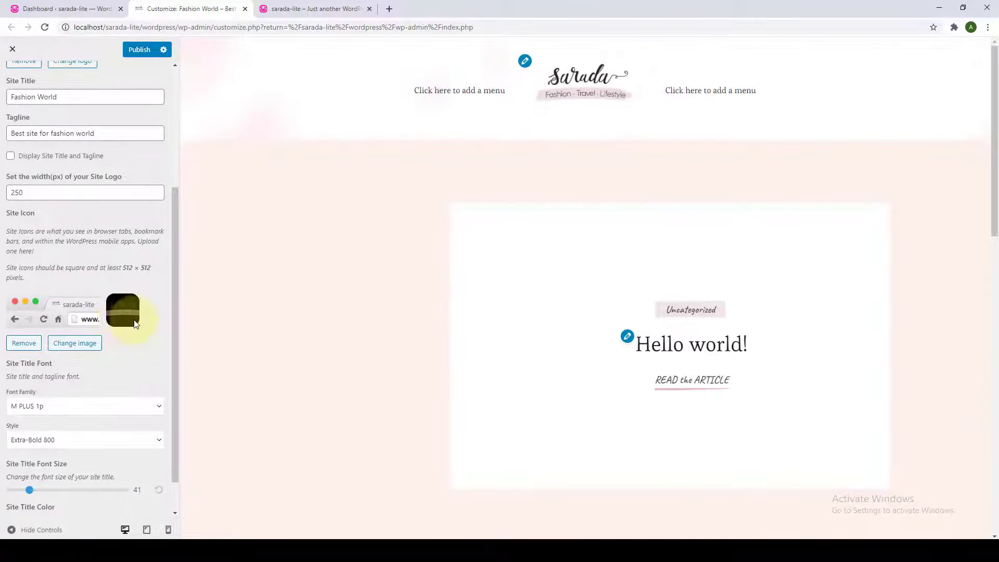
Step: Review the site identity settings and publish the changes
{"action": "scroll", "coordinate": [137, 324], "scroll_direction": "up", "scroll_amount": 2}
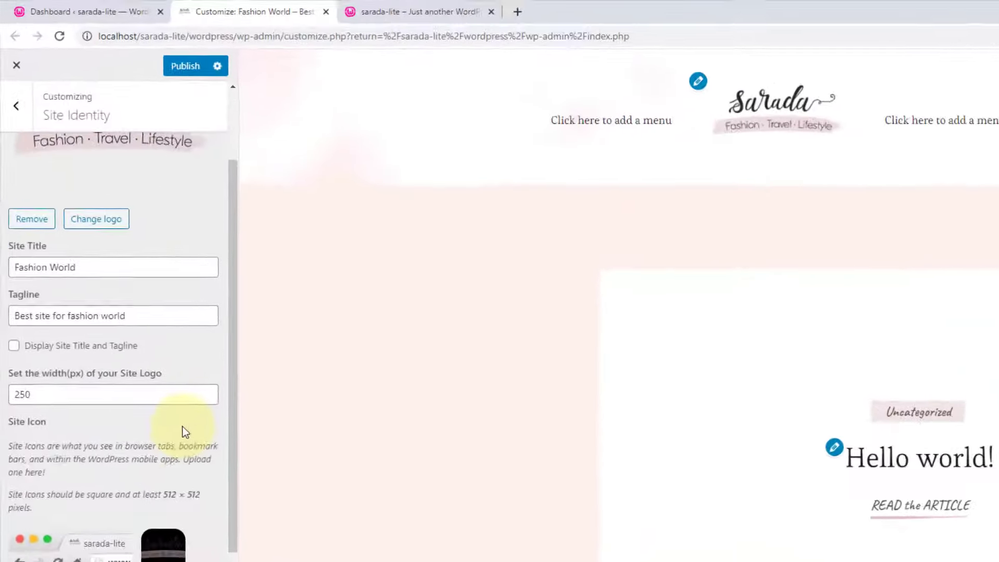
{"action": "scroll", "coordinate": [185, 432], "scroll_direction": "up", "scroll_amount": 3}
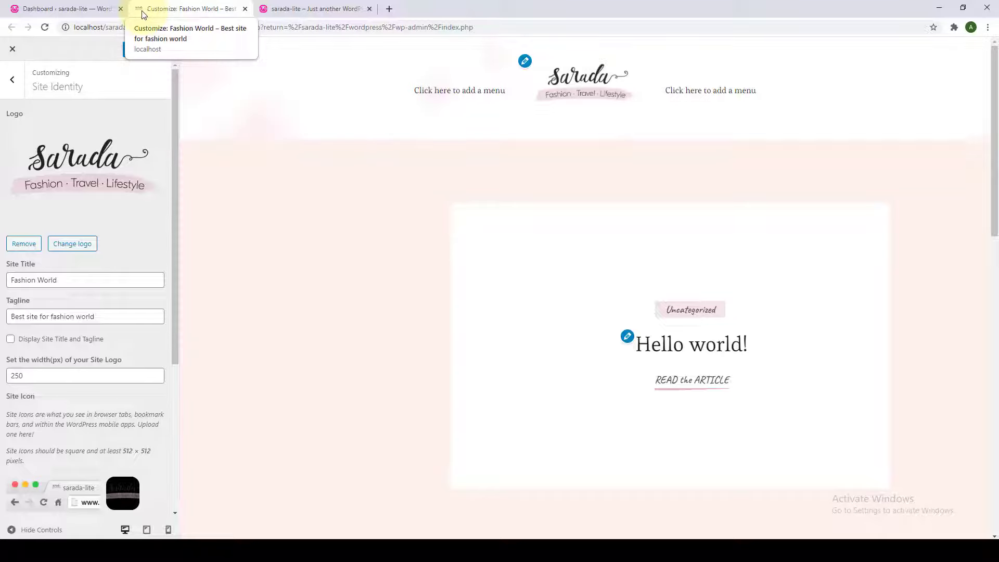
{"action": "scroll", "coordinate": [157, 328], "scroll_direction": "down", "scroll_amount": 4}
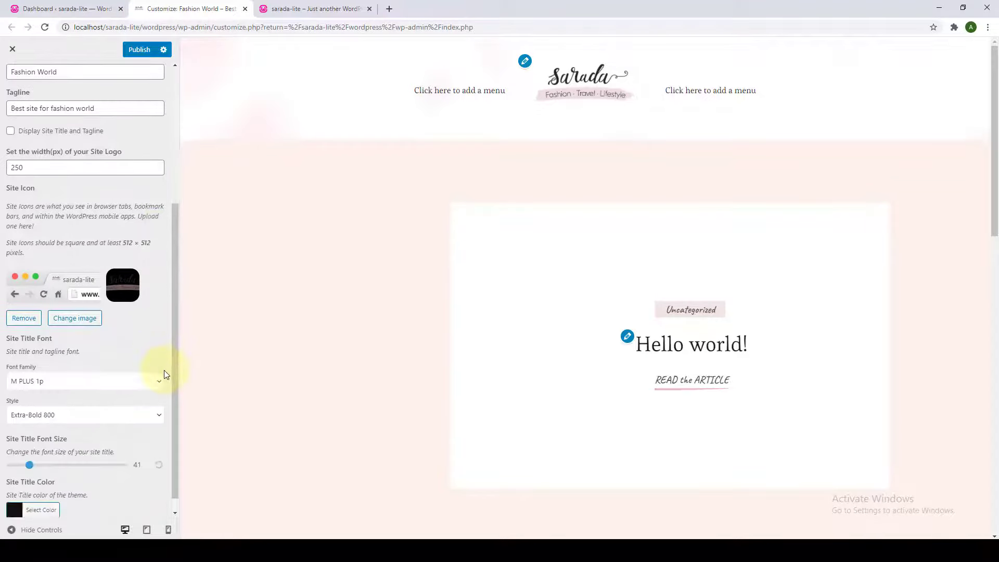
{"action": "scroll", "coordinate": [163, 369], "scroll_direction": "up", "scroll_amount": 4}
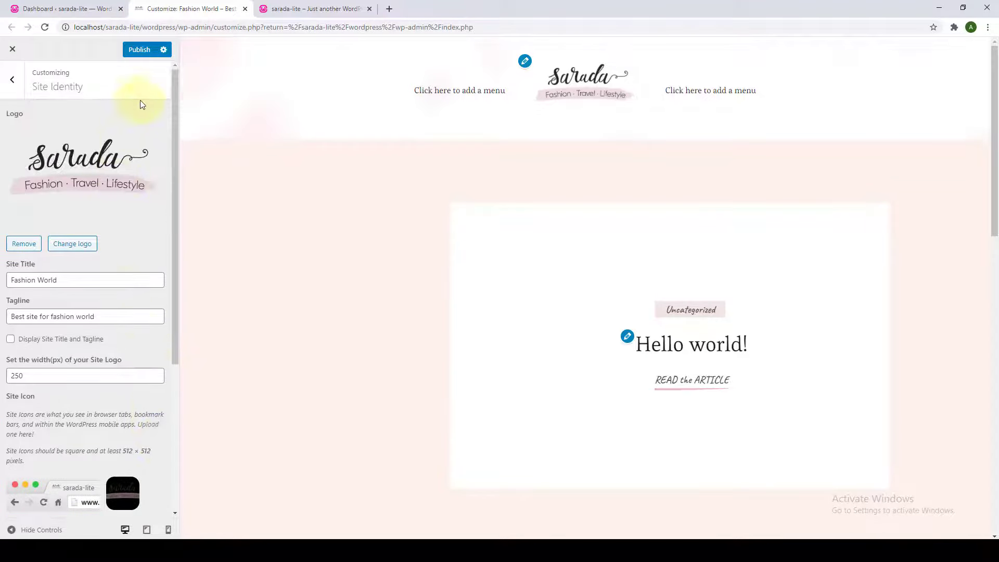
{"action": "left_click", "coordinate": [141, 52]}
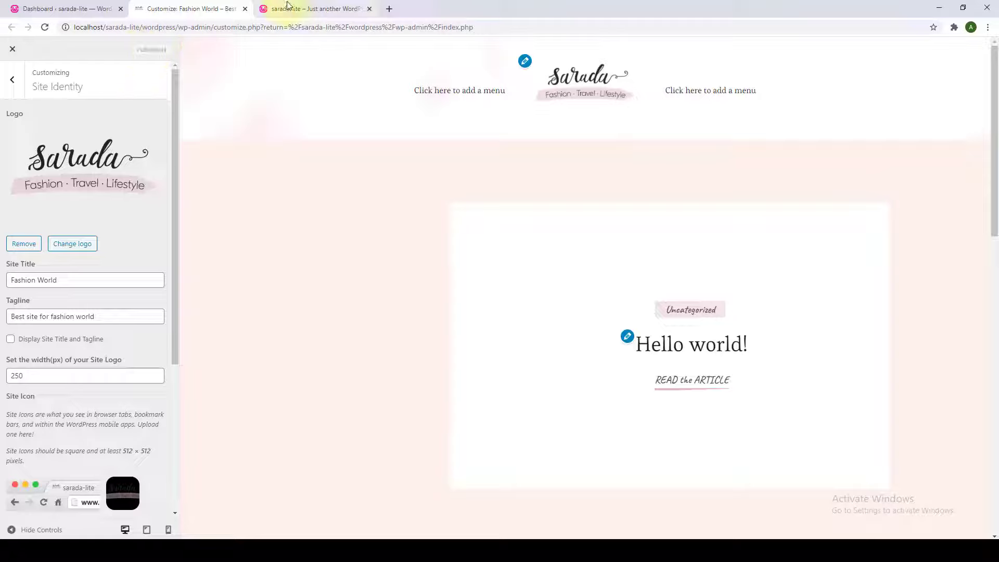
Step: Reload the live site, leave the Site Identity section in the Customizer, and examine the logo and front page on the live site
{"action": "left_click", "coordinate": [287, 6]}
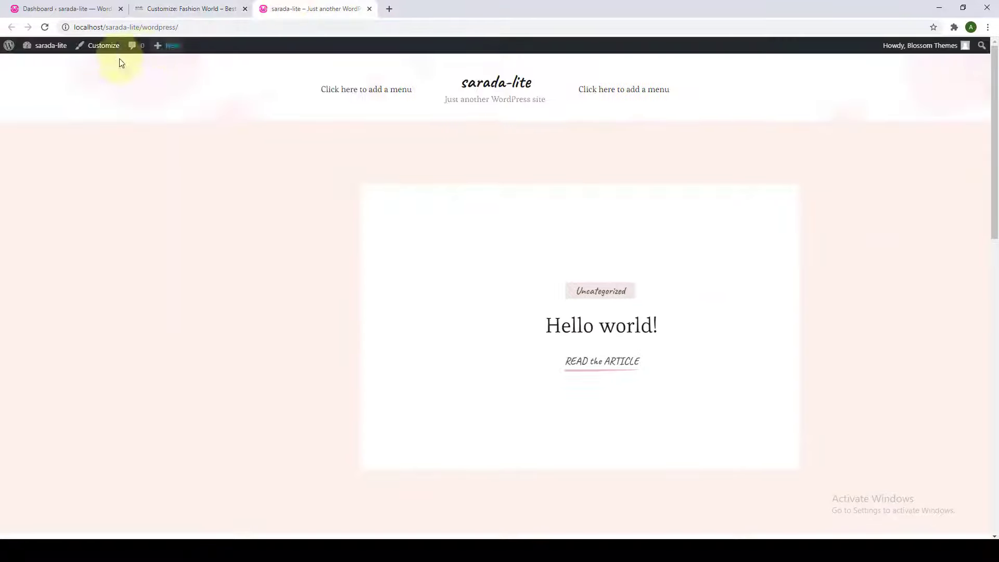
{"action": "left_click", "coordinate": [46, 27]}
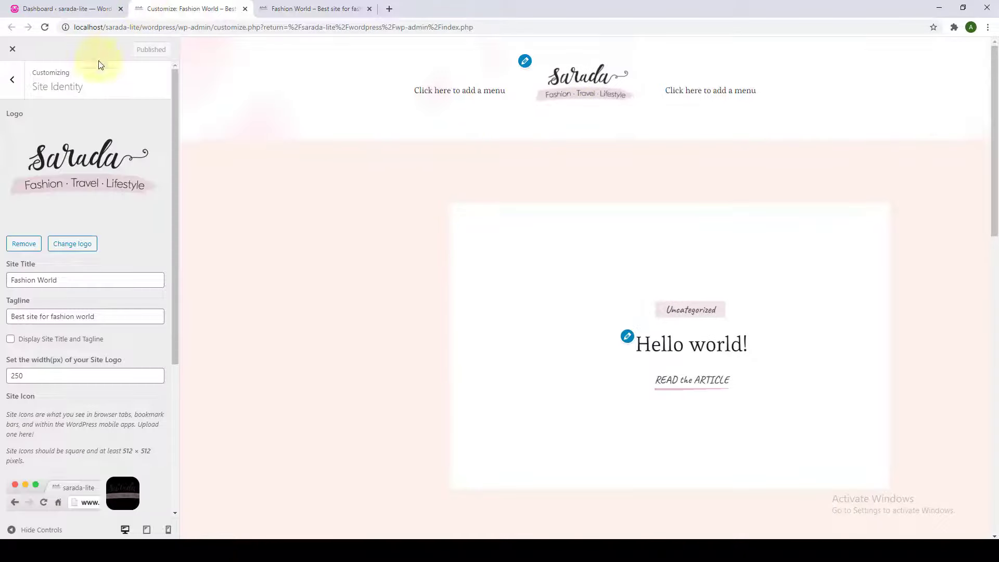
{"action": "left_click", "coordinate": [12, 80]}
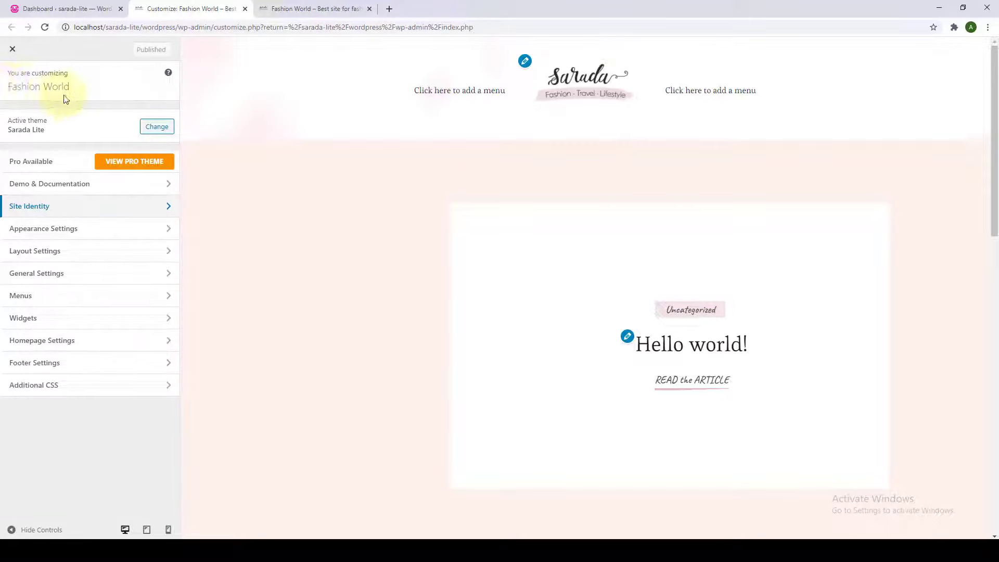
{"action": "left_click", "coordinate": [278, 8]}
{"action": "scroll", "coordinate": [306, 141], "scroll_direction": "down", "scroll_amount": 4}
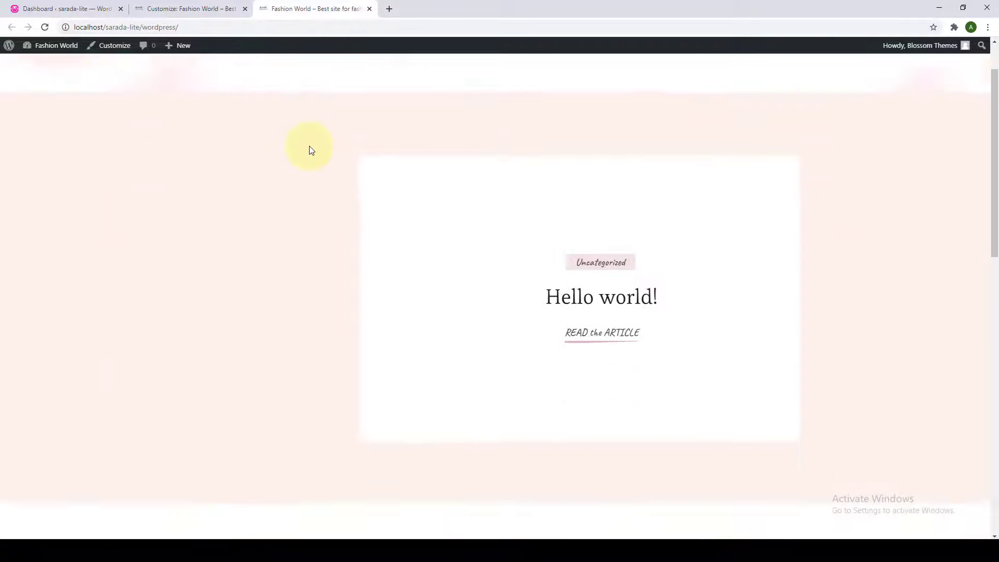
{"action": "scroll", "coordinate": [307, 135], "scroll_direction": "up", "scroll_amount": 4}
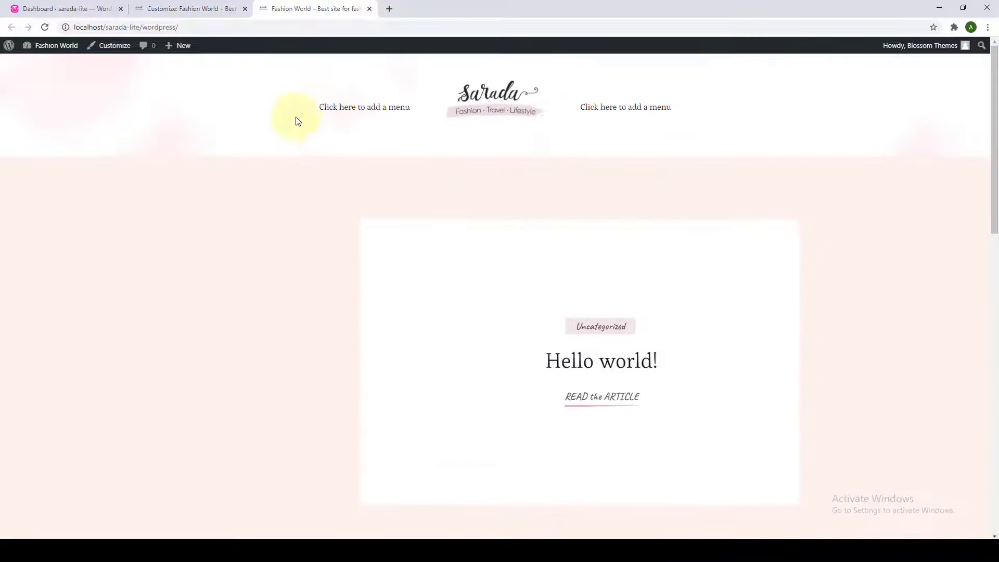
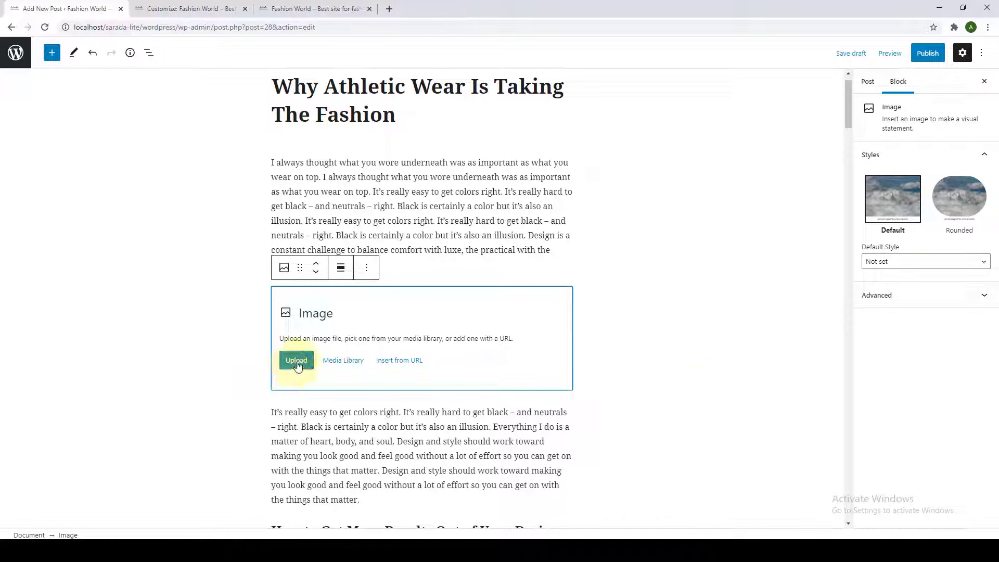
Step: Fill the post's empty image block with the 12-2-1024x768 picture from the media library
{"action": "left_click", "coordinate": [341, 360]}
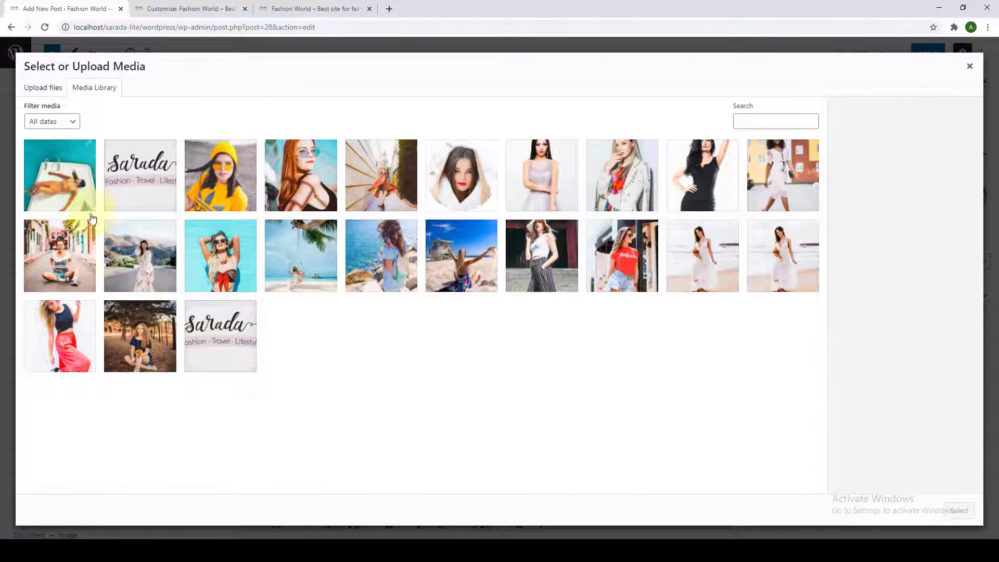
{"action": "left_click", "coordinate": [90, 206]}
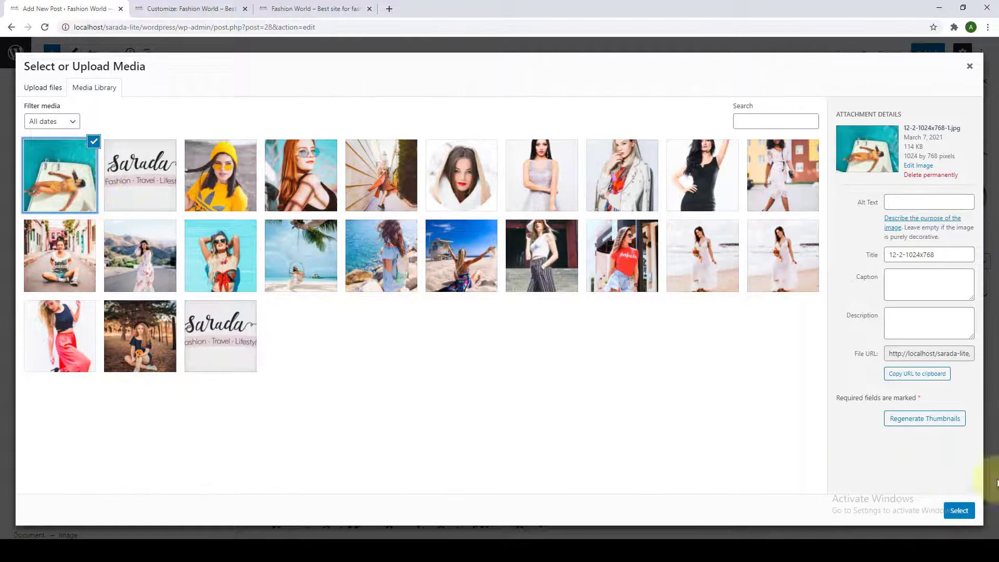
{"action": "left_click", "coordinate": [949, 511]}
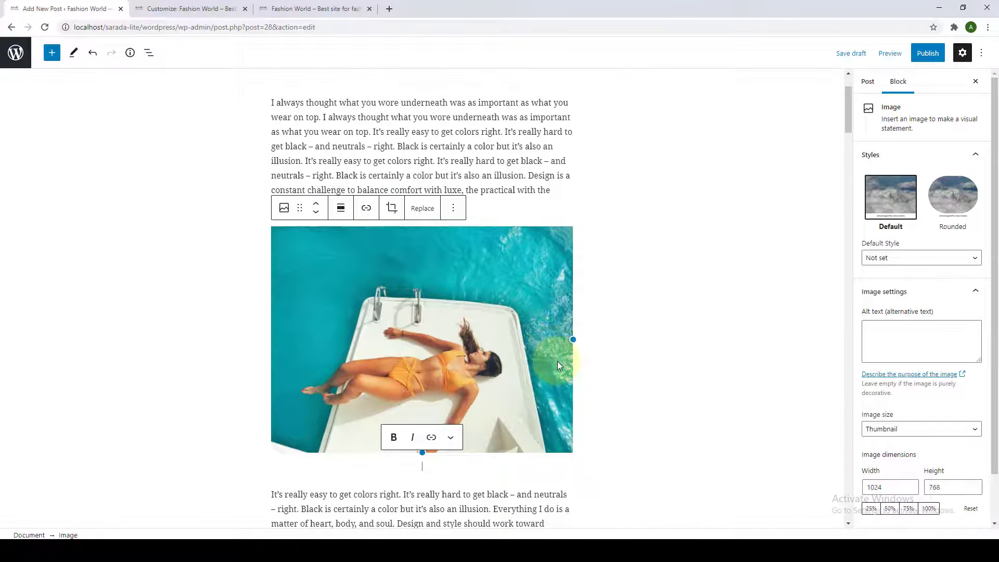
Step: Create a new category named Fashion for the post in its document settings
{"action": "left_click", "coordinate": [867, 83]}
{"action": "scroll", "coordinate": [904, 269], "scroll_direction": "down", "scroll_amount": 1}
{"action": "scroll", "coordinate": [904, 274], "scroll_direction": "down", "scroll_amount": 1}
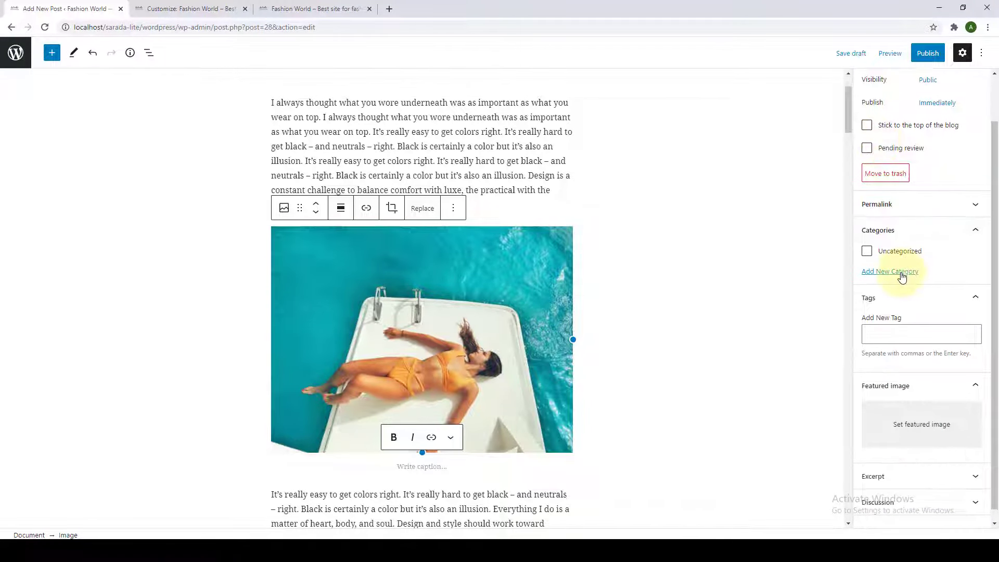
{"action": "left_click", "coordinate": [902, 278]}
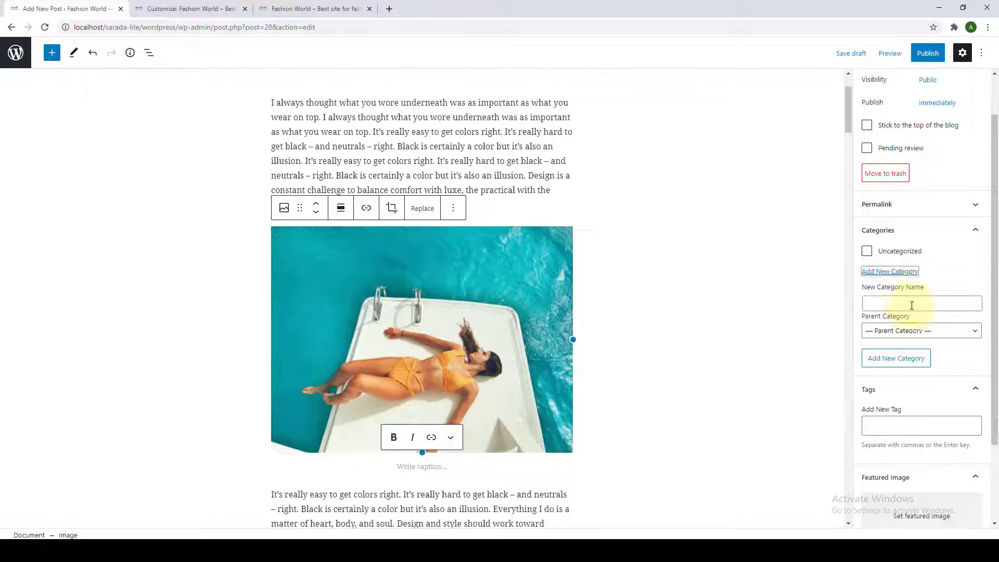
{"action": "left_click", "coordinate": [896, 305]}
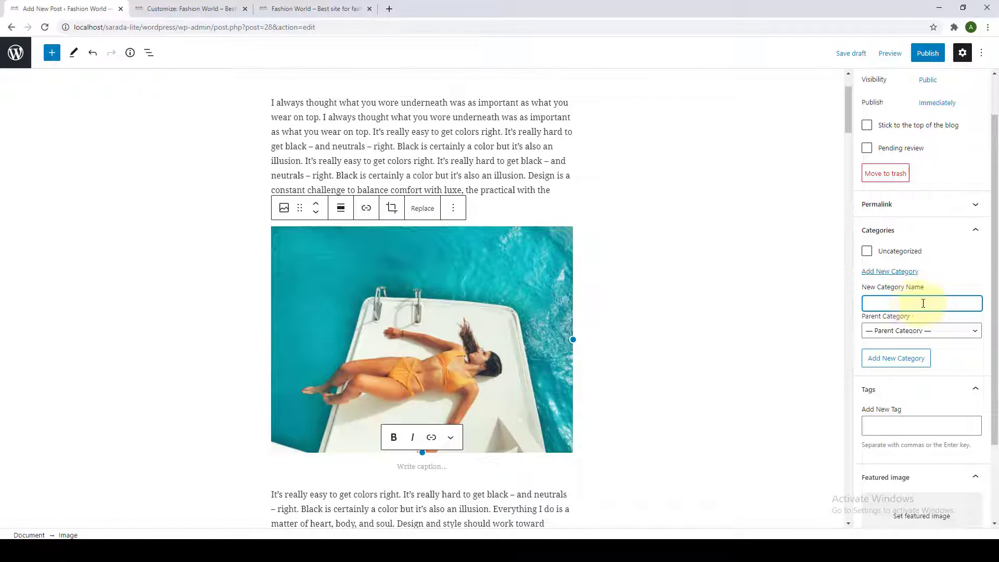
{"action": "type", "text": "Fashion"}
{"action": "key", "text": "Return"}
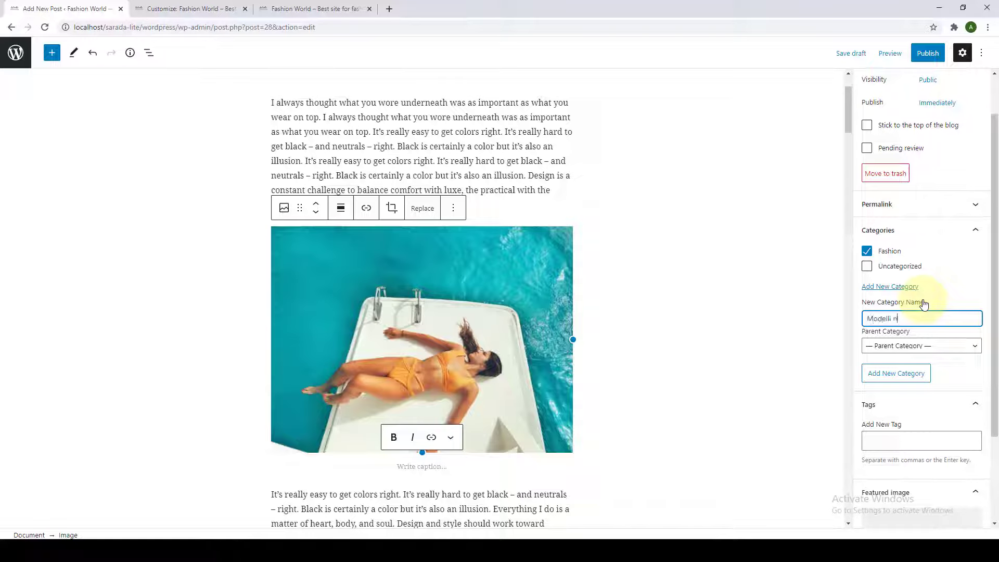
Step: Create the further categories Modelling, Make-up and Travel, leaving Travel unassigned to the post
{"action": "type", "text": "g"}
{"action": "key", "text": "Return"}
{"action": "type", "text": "Make-up"}
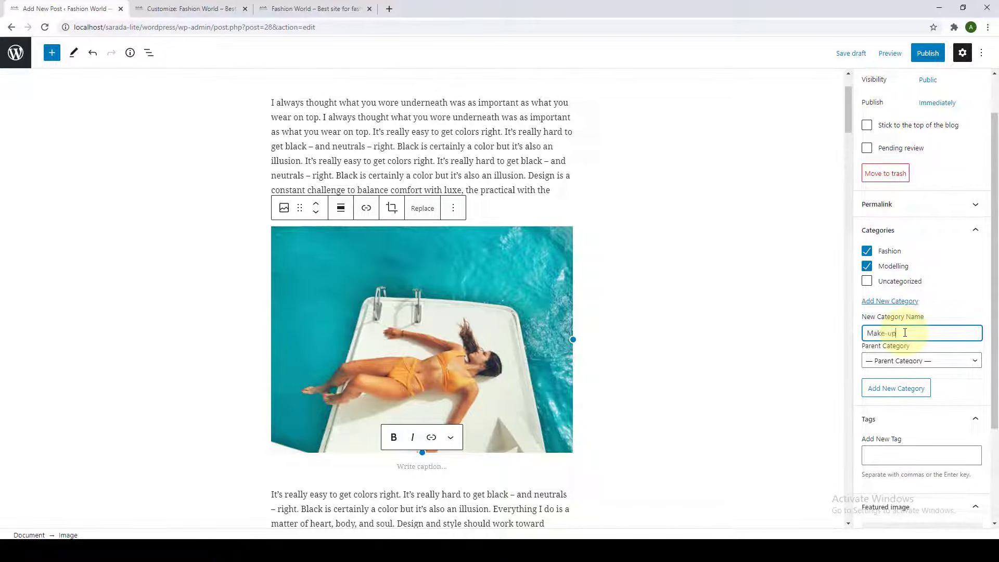
{"action": "key", "text": "Return"}
{"action": "type", "text": "Travel"}
{"action": "key", "text": "Return"}
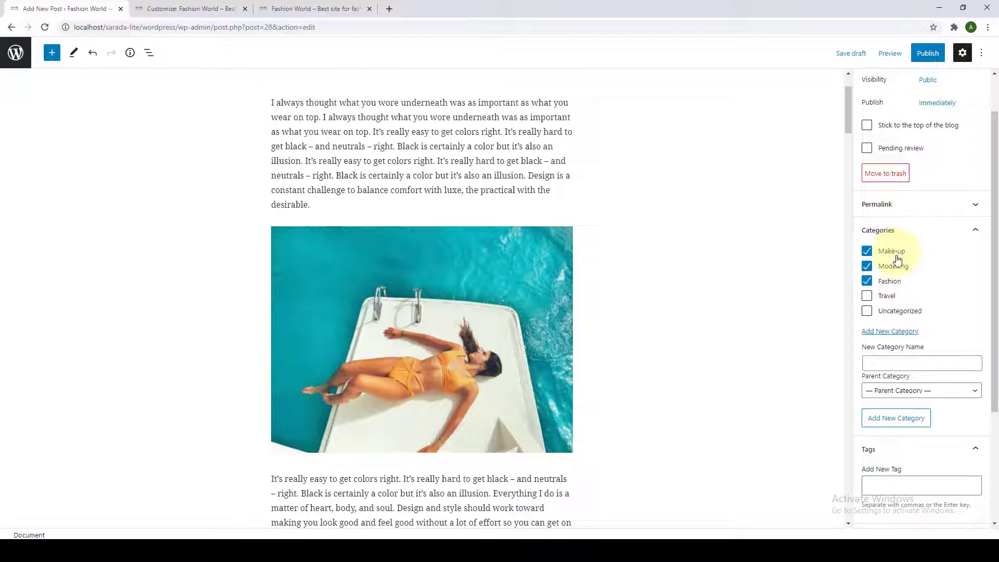
Step: Add the tags fashion, modelling, makeup and travel to the post
{"action": "scroll", "coordinate": [921, 395], "scroll_direction": "down", "scroll_amount": 2}
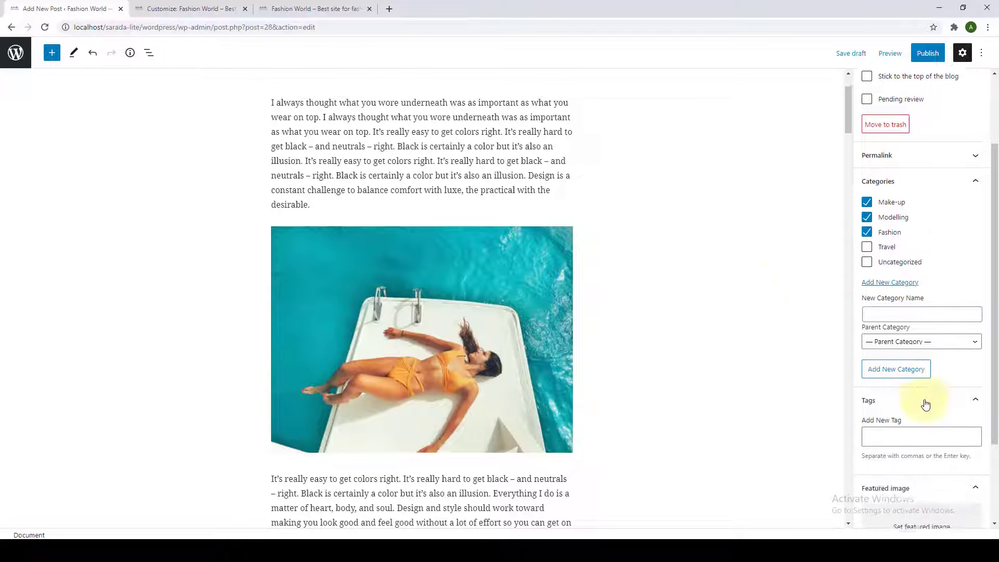
{"action": "scroll", "coordinate": [926, 403], "scroll_direction": "down", "scroll_amount": 3}
{"action": "left_click", "coordinate": [915, 323]}
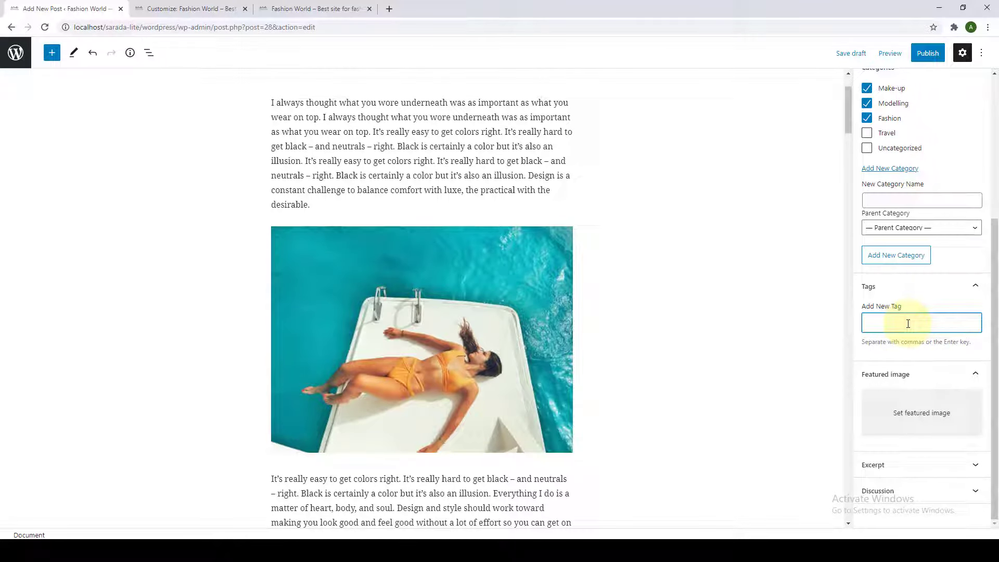
{"action": "type", "text": "fashion"}
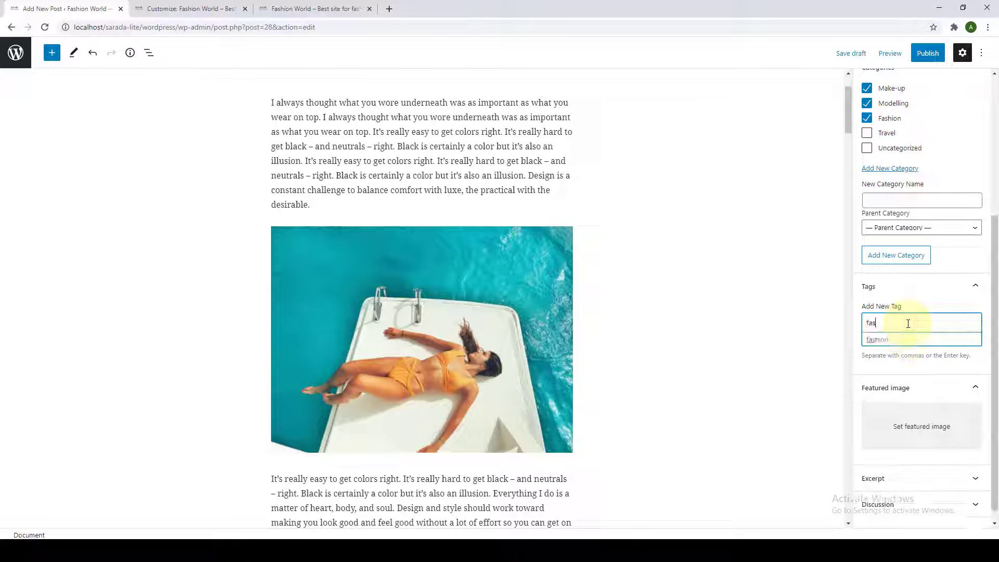
{"action": "key", "text": "Return"}
{"action": "type", "text": "modelling"}
{"action": "key", "text": "Return"}
{"action": "type", "text": "makeup"}
{"action": "key", "text": "Return"}
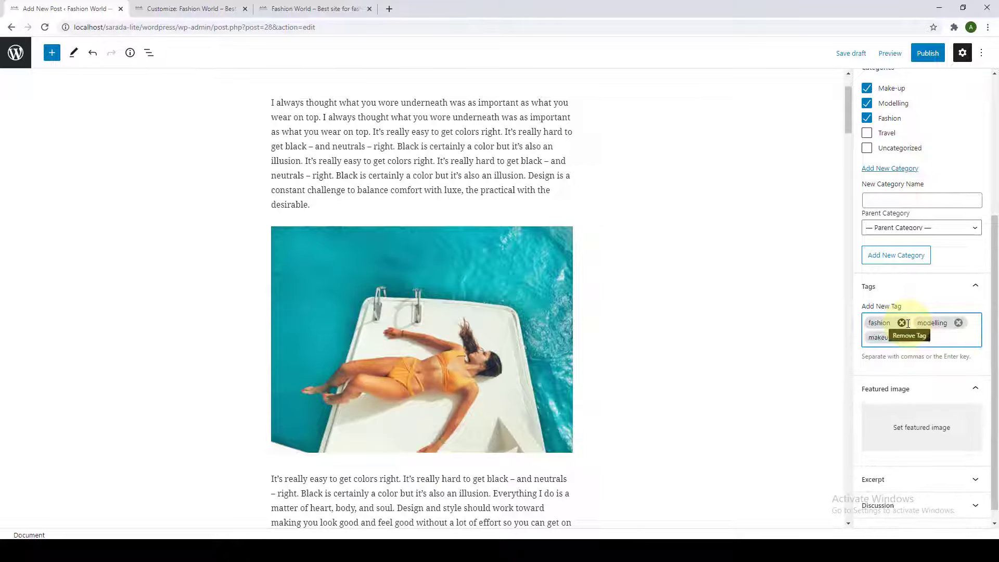
{"action": "type", "text": "travel"}
{"action": "key", "text": "Return"}
Step: Set woman-wearing-yellow-adidas-shirt-1759622 from the media library as the post's featured image
{"action": "scroll", "coordinate": [933, 414], "scroll_direction": "down", "scroll_amount": 1}
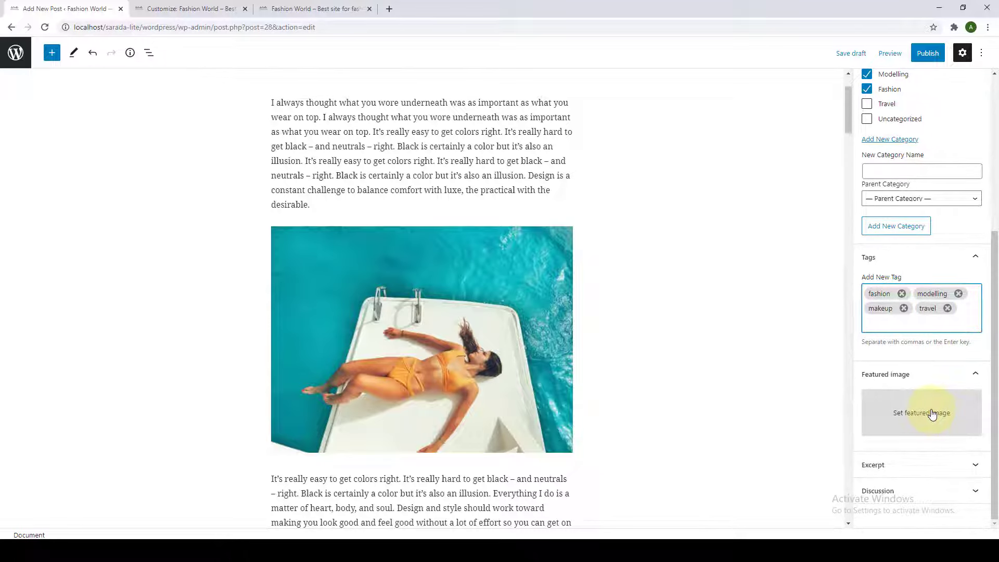
{"action": "left_click", "coordinate": [932, 413]}
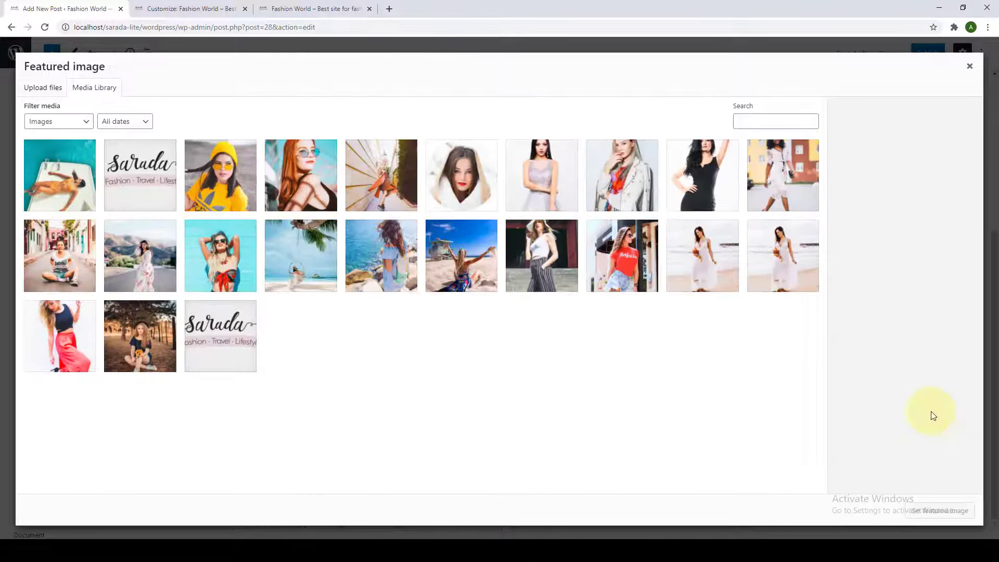
{"action": "left_click", "coordinate": [236, 209]}
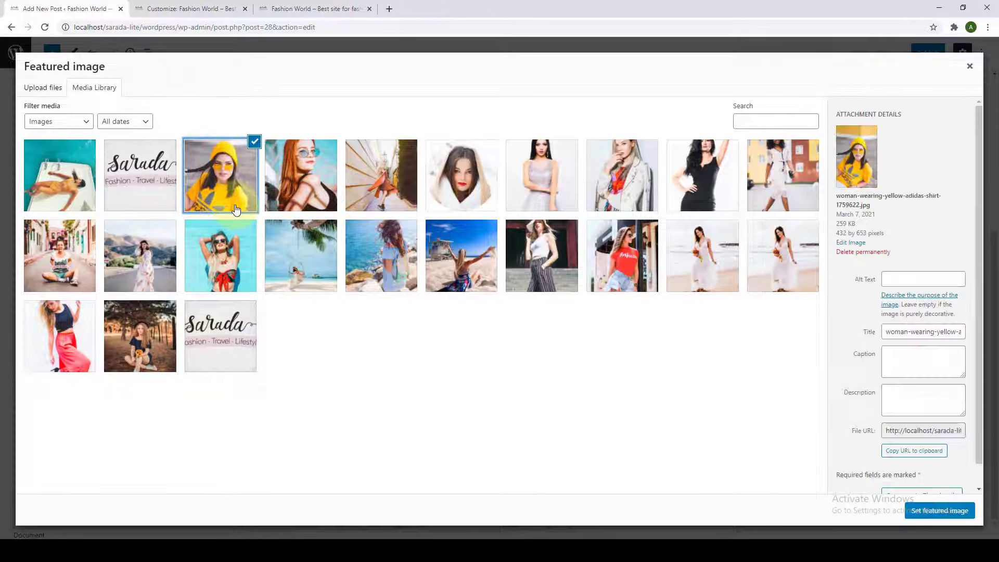
{"action": "left_click", "coordinate": [920, 515]}
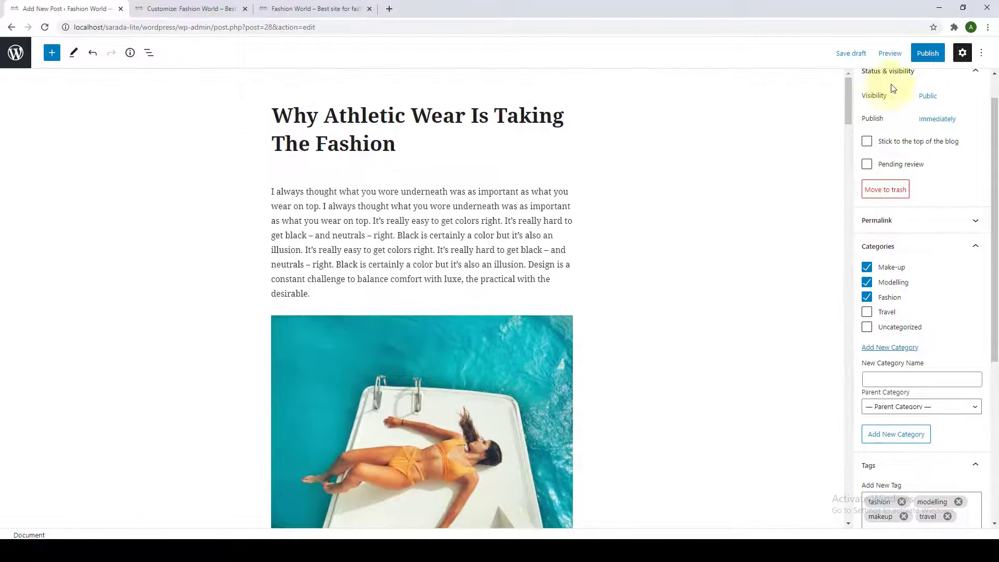
Step: Publish the Why Athletic Wear Is Taking The Fashion post and open its live page in a new browser tab
{"action": "left_click", "coordinate": [925, 57]}
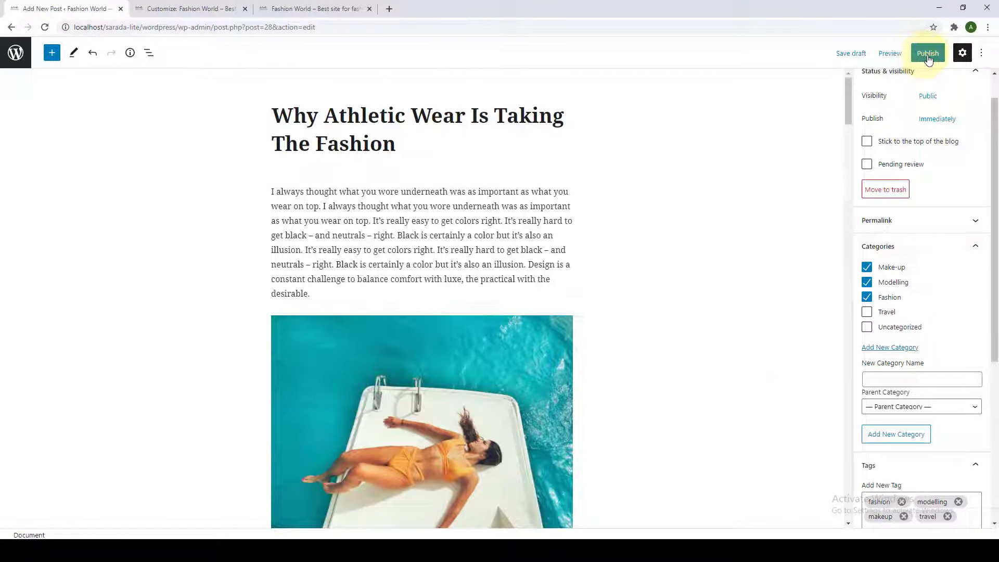
{"action": "left_click", "coordinate": [895, 55]}
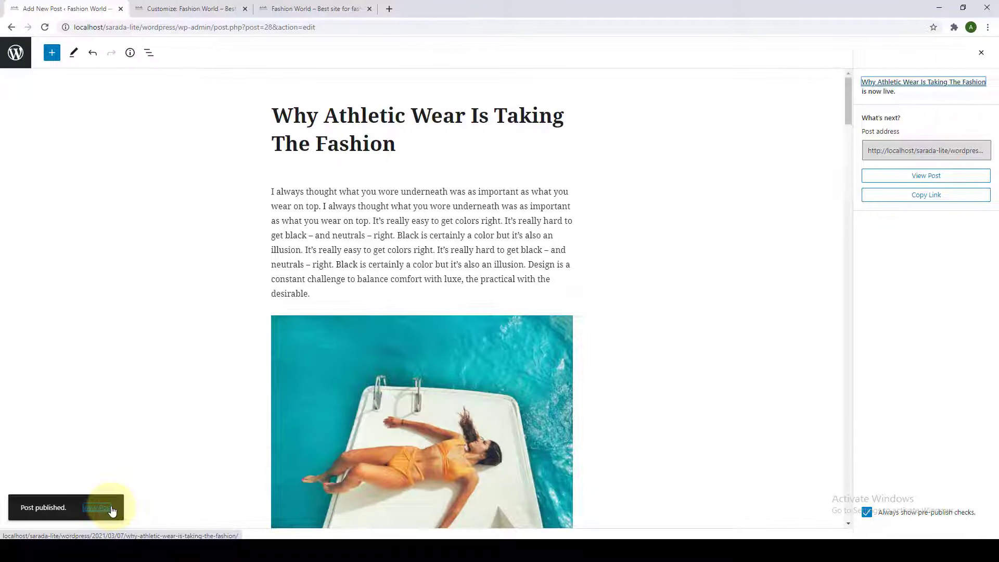
{"action": "right_click", "coordinate": [111, 510]}
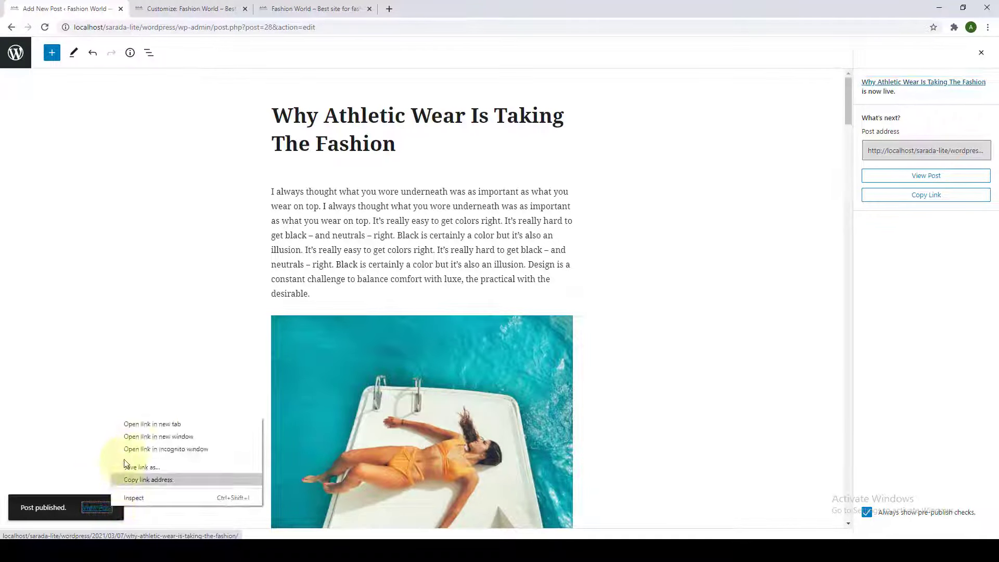
{"action": "left_click", "coordinate": [144, 427]}
{"action": "left_click", "coordinate": [393, 10]}
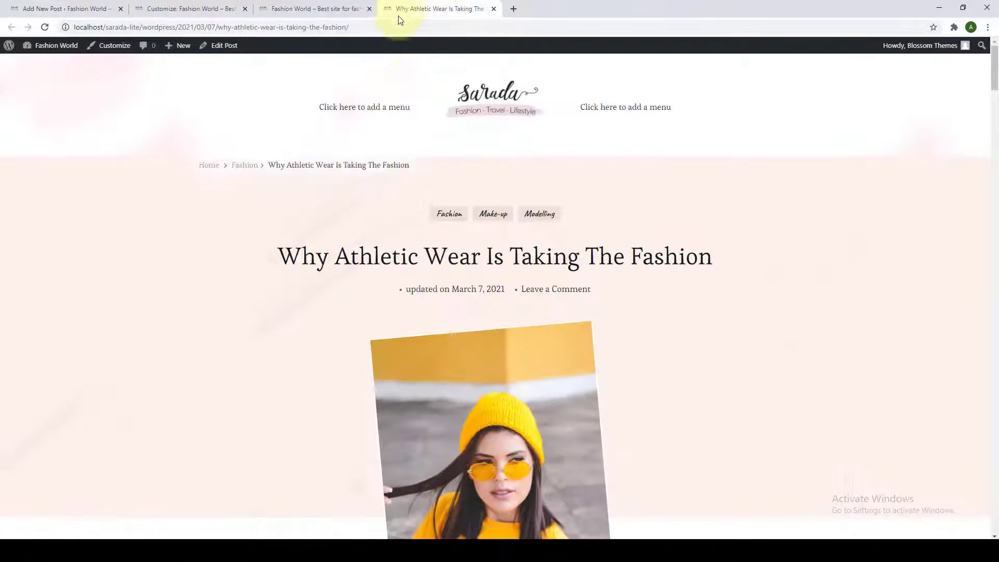
Step: Review the published post from its featured image through the body headings and sidebar, and return to its beginning
{"action": "scroll", "coordinate": [409, 278], "scroll_direction": "down", "scroll_amount": 10}
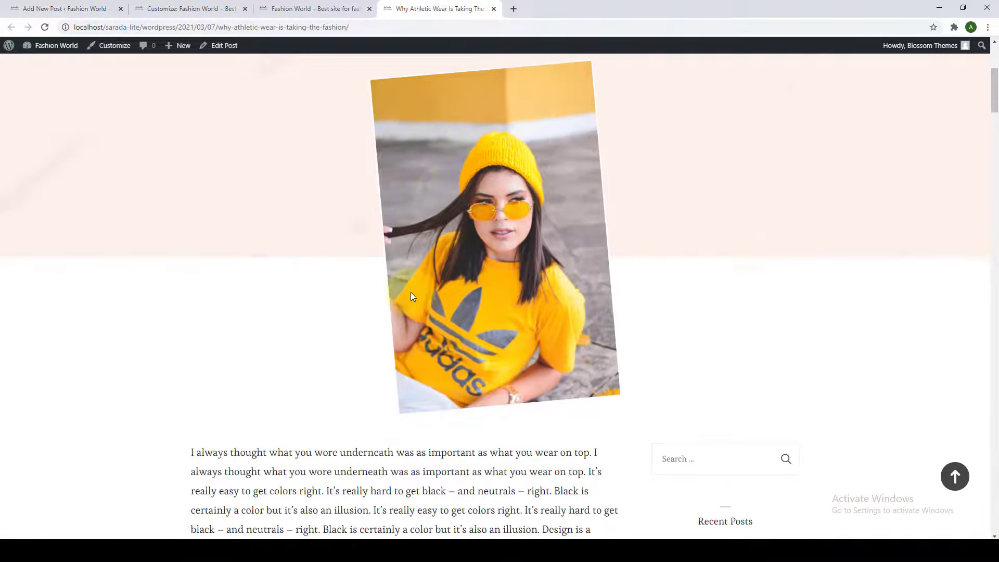
{"action": "scroll", "coordinate": [414, 308], "scroll_direction": "down", "scroll_amount": 20}
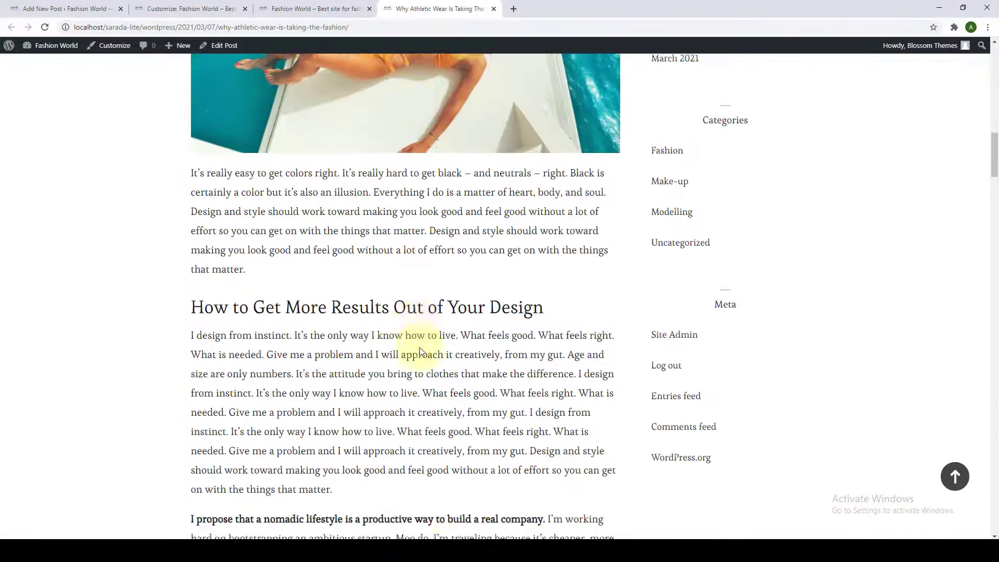
{"action": "scroll", "coordinate": [426, 371], "scroll_direction": "down", "scroll_amount": 10}
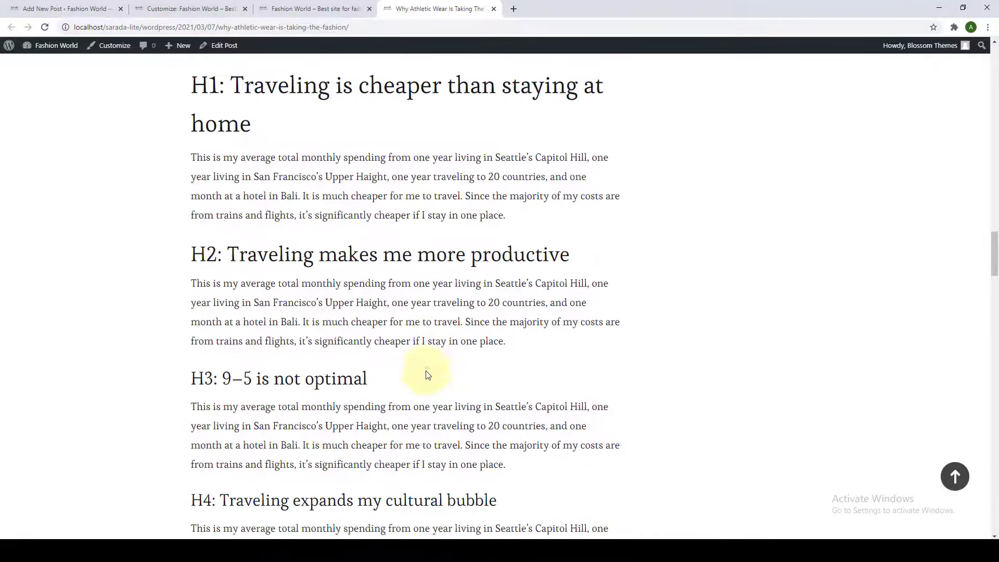
{"action": "scroll", "coordinate": [426, 361], "scroll_direction": "up", "scroll_amount": 12}
{"action": "scroll", "coordinate": [424, 359], "scroll_direction": "up", "scroll_amount": 10}
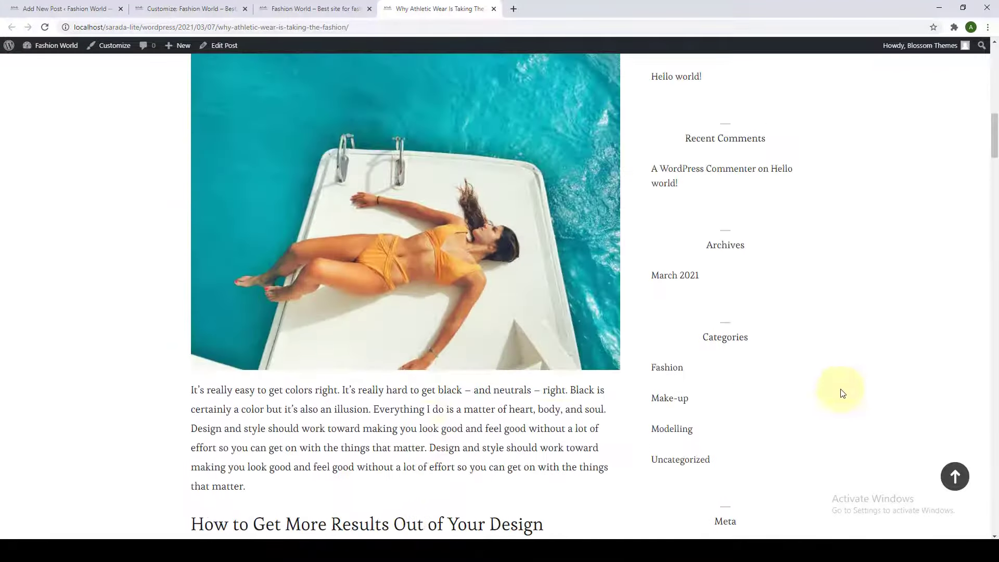
{"action": "left_click", "coordinate": [954, 476]}
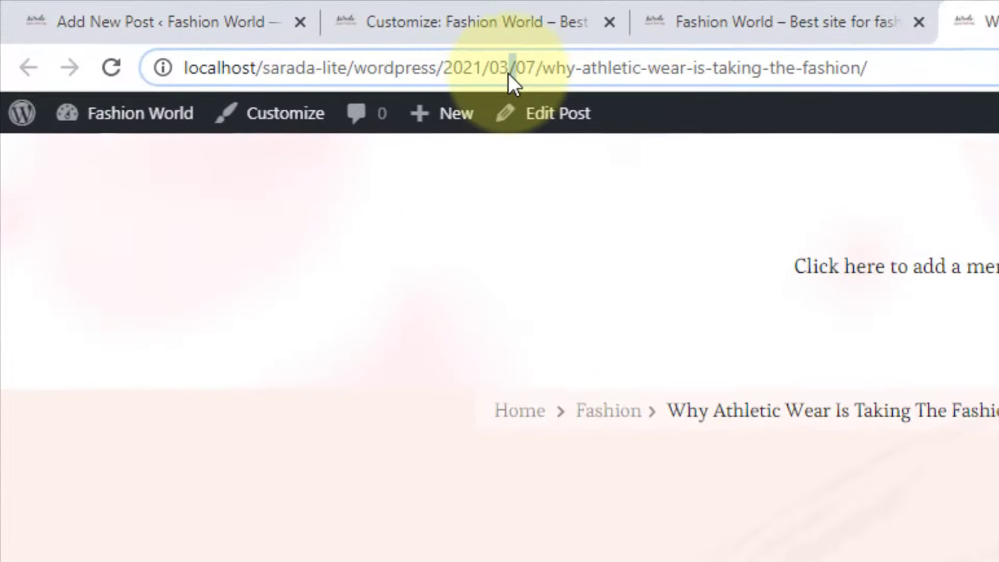
Step: Examine the date portion 2021/03/07 in the published post's web address
{"action": "left_click", "coordinate": [339, 49]}
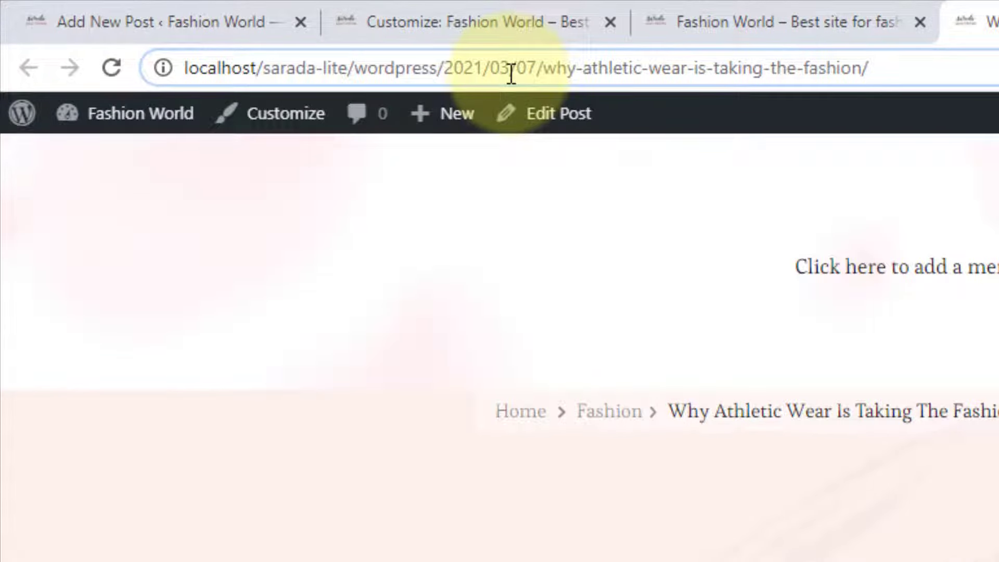
{"action": "left_click_drag", "start_coordinate": [535, 72], "coordinate": [458, 71]}
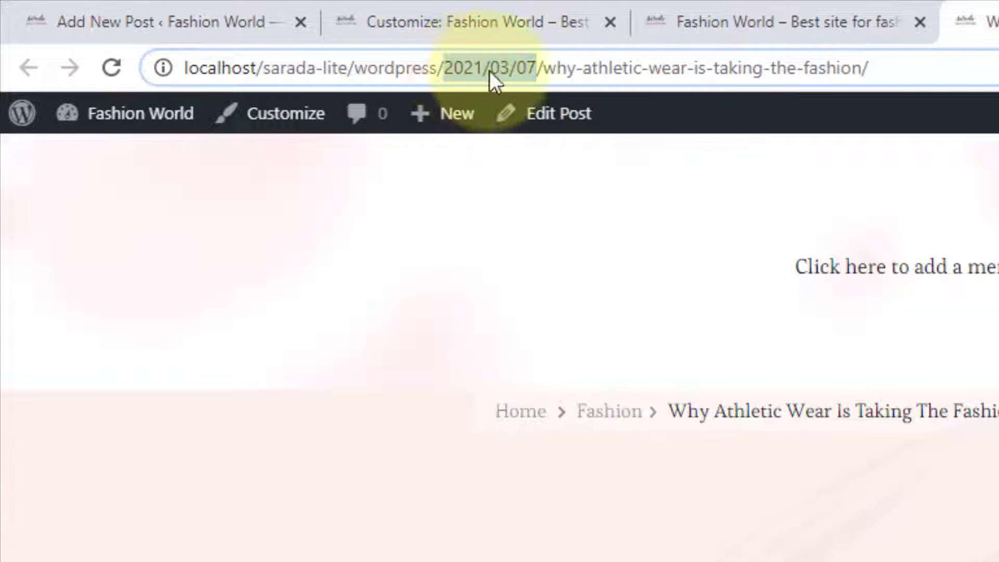
{"action": "double_click", "coordinate": [502, 72]}
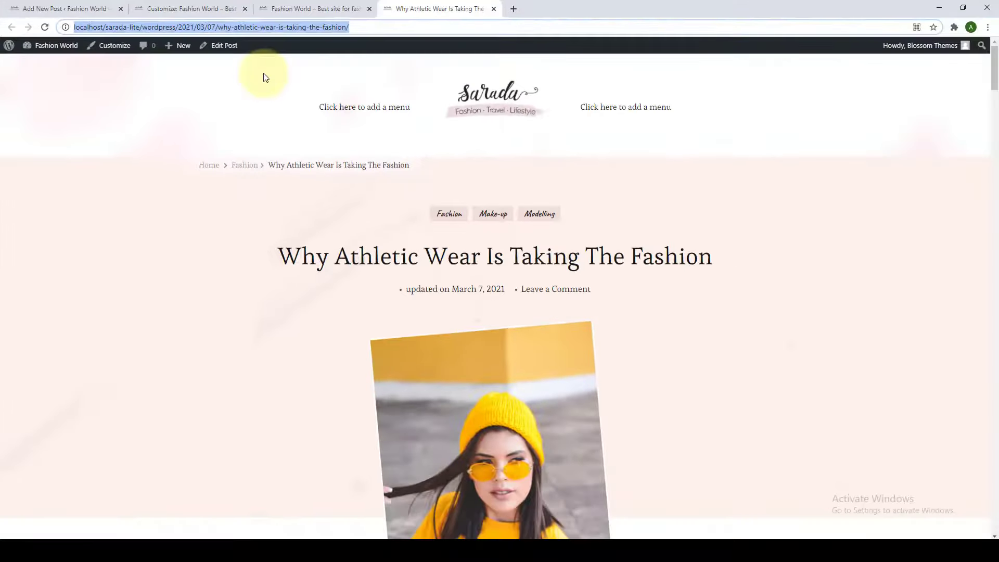
{"action": "left_click", "coordinate": [642, 188]}
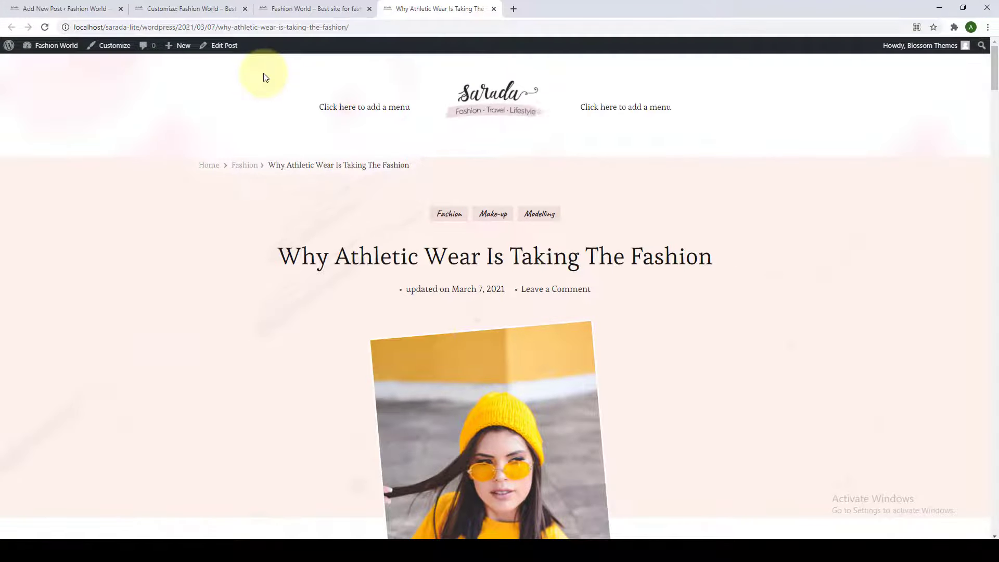
Step: Set the site's permalink structure to Post name and save the permalink settings
{"action": "left_click", "coordinate": [96, 9]}
{"action": "left_click", "coordinate": [13, 65]}
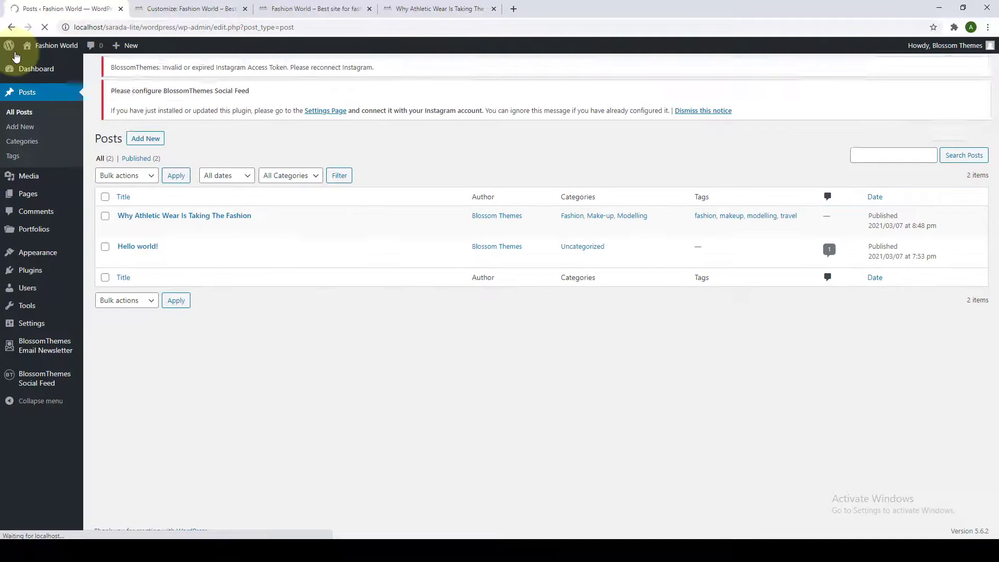
{"action": "mouse_move", "coordinate": [52, 326]}
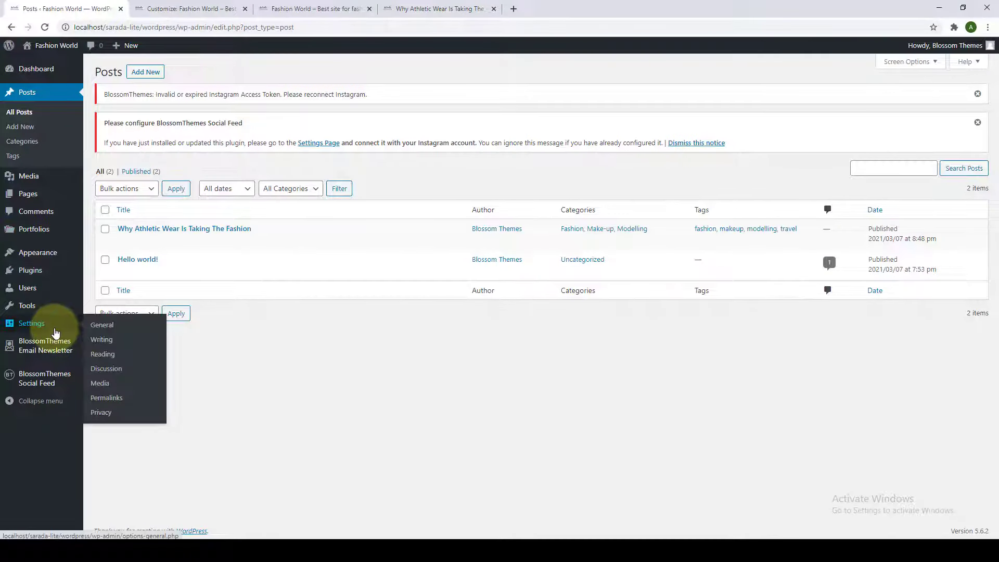
{"action": "left_click", "coordinate": [115, 399]}
{"action": "scroll", "coordinate": [120, 209], "scroll_direction": "down", "scroll_amount": 1}
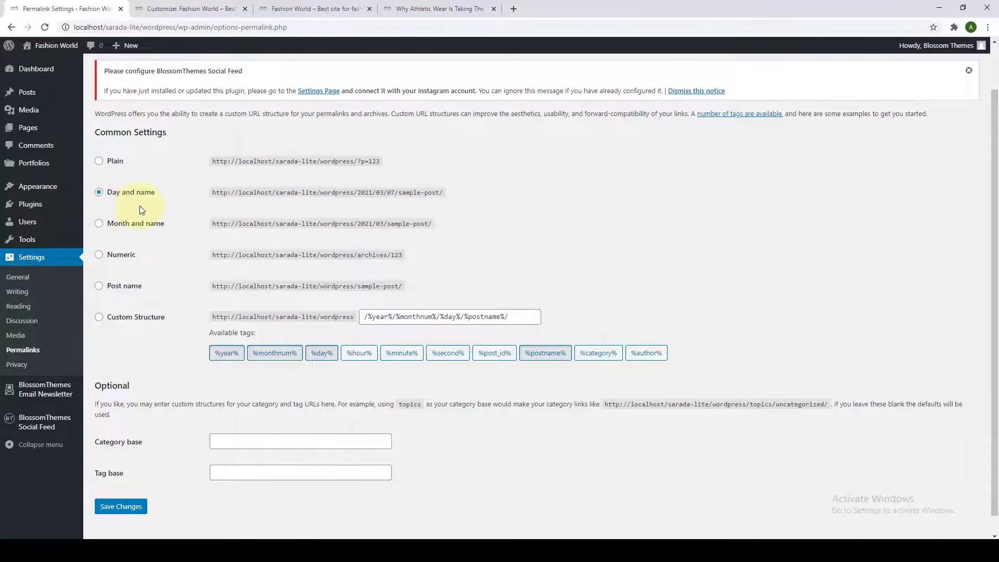
{"action": "left_click", "coordinate": [102, 290]}
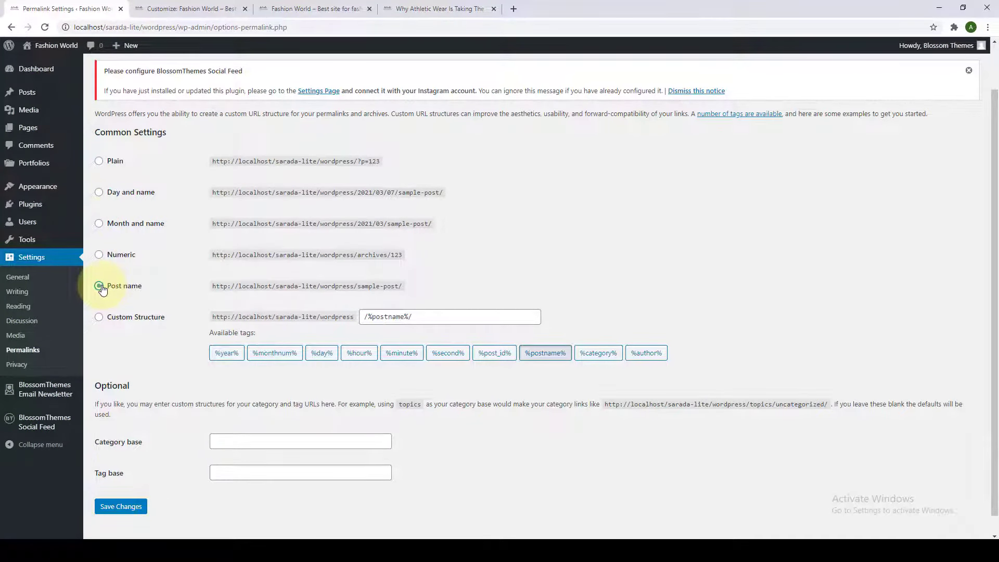
{"action": "scroll", "coordinate": [136, 341], "scroll_direction": "down", "scroll_amount": 1}
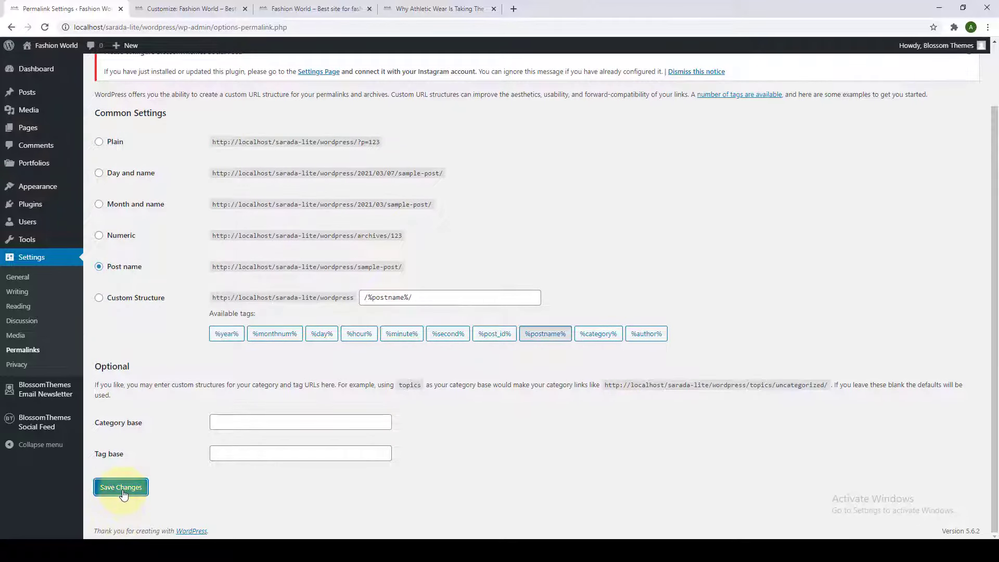
{"action": "left_click", "coordinate": [123, 491]}
{"action": "scroll", "coordinate": [124, 492], "scroll_direction": "down", "scroll_amount": 3}
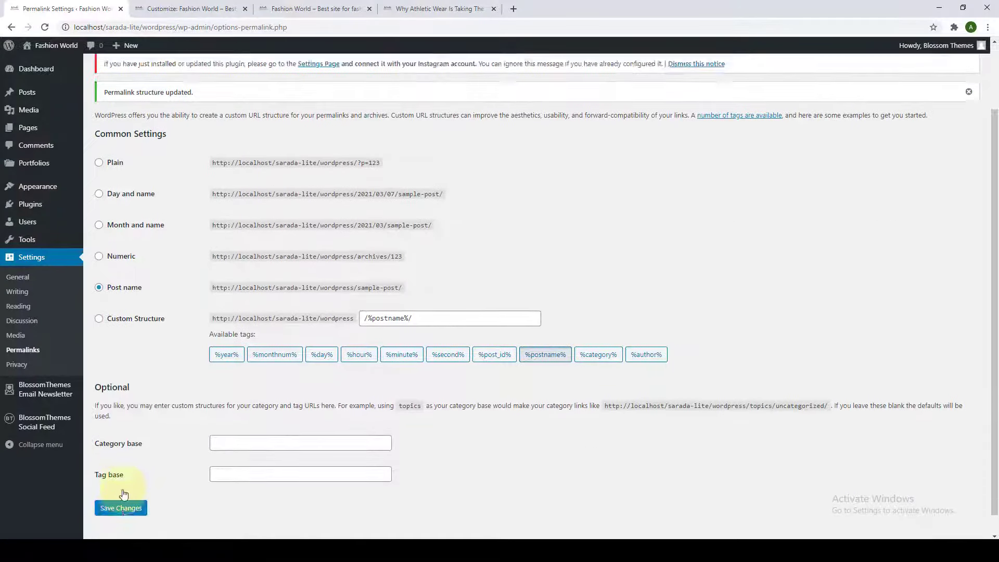
{"action": "left_click", "coordinate": [120, 495]}
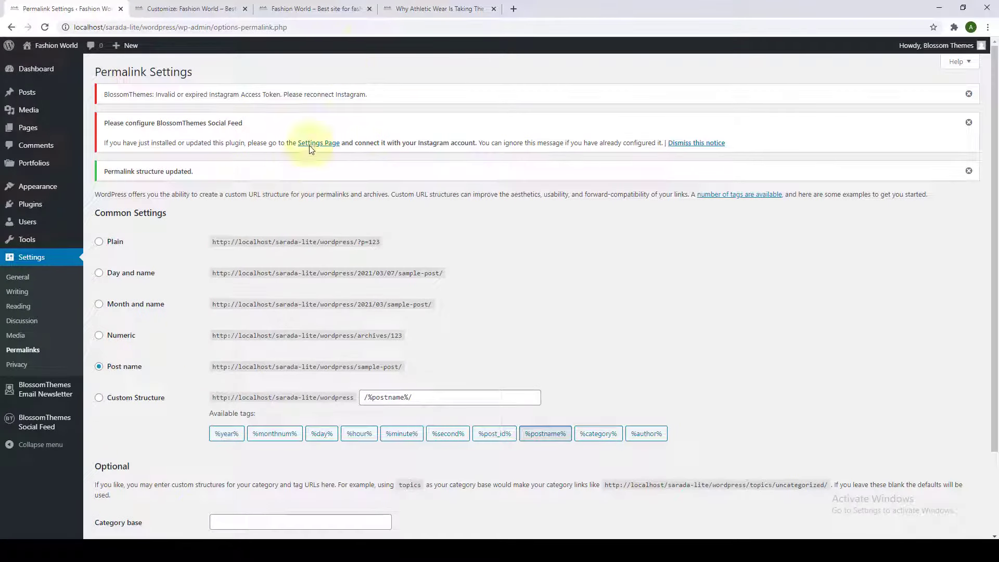
Step: Reload the post at its dated web address to check how the old link responds
{"action": "left_click", "coordinate": [401, 9]}
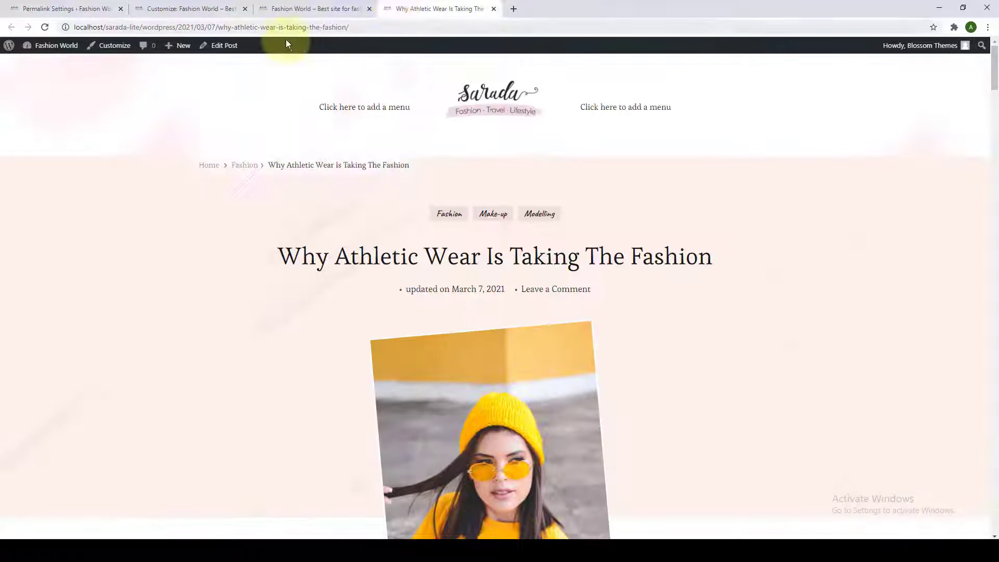
{"action": "left_click", "coordinate": [46, 29]}
{"action": "scroll", "coordinate": [256, 165], "scroll_direction": "down", "scroll_amount": 1}
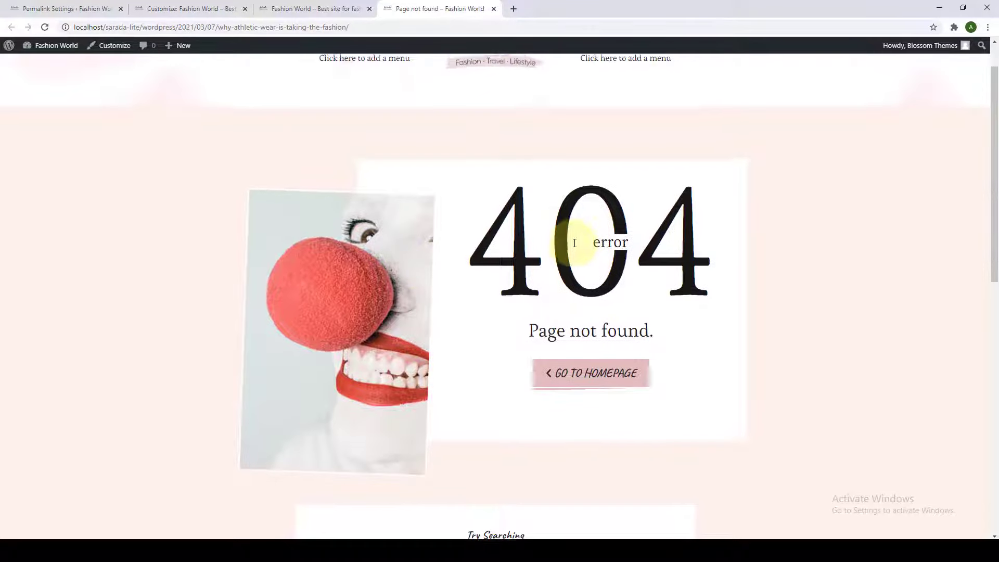
{"action": "scroll", "coordinate": [572, 240], "scroll_direction": "up", "scroll_amount": 1}
{"action": "left_click", "coordinate": [364, 26]}
{"action": "left_click", "coordinate": [356, 30]}
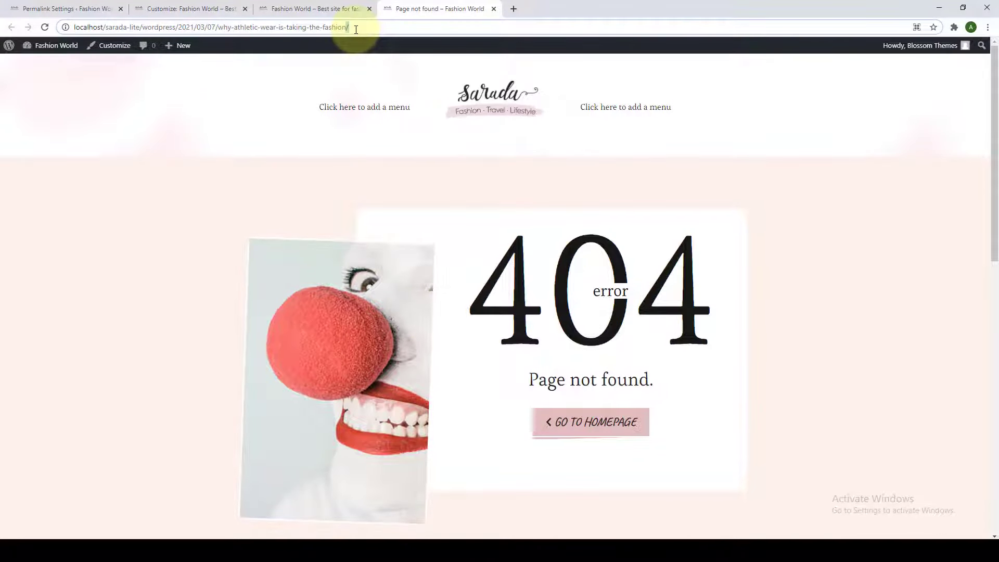
Step: Open the Why Athletic Wear Is Taking The Fashion post from the site's homepage and inspect its web address
{"action": "left_click", "coordinate": [499, 110]}
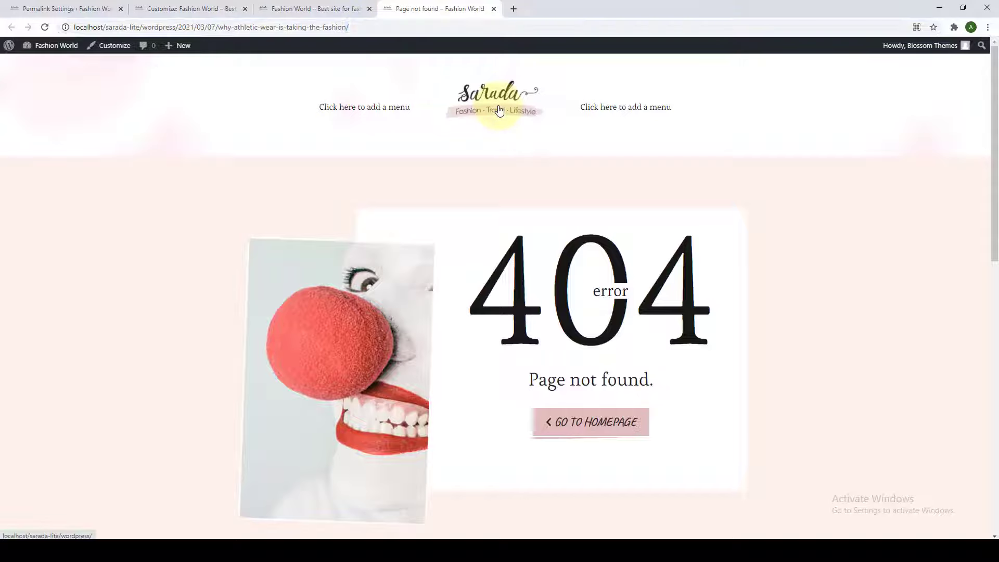
{"action": "scroll", "coordinate": [501, 112], "scroll_direction": "down", "scroll_amount": 4}
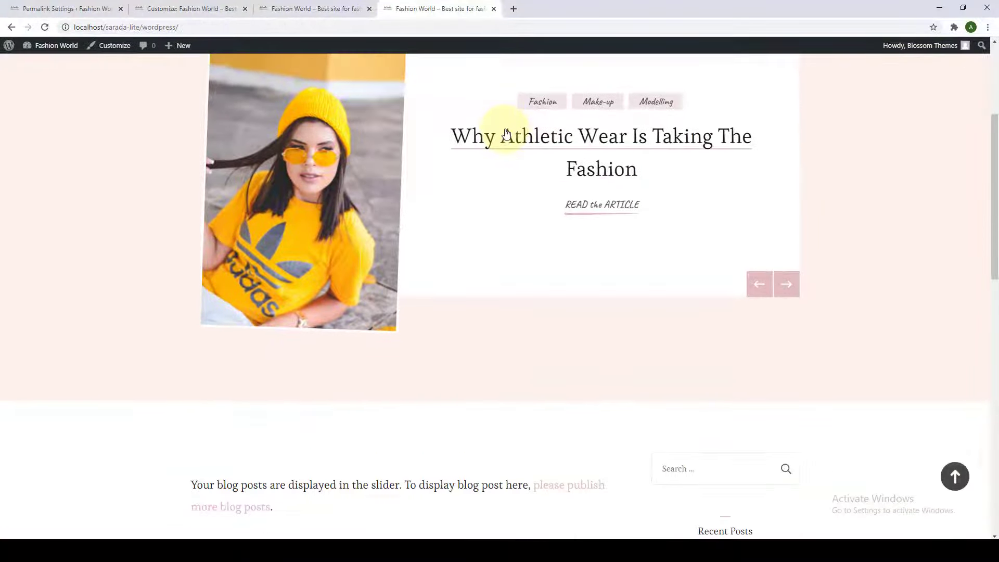
{"action": "left_click", "coordinate": [506, 134]}
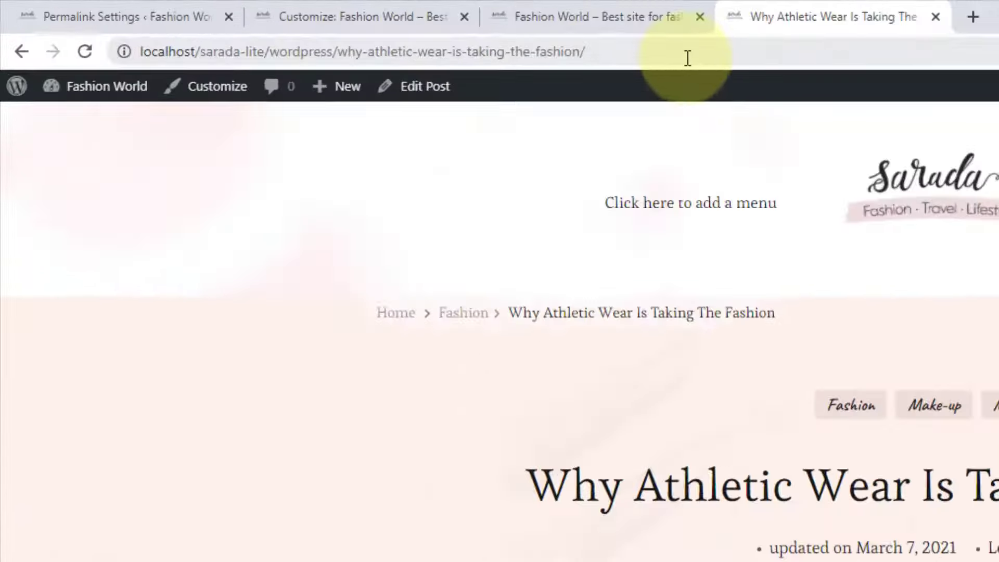
{"action": "left_click", "coordinate": [363, 30]}
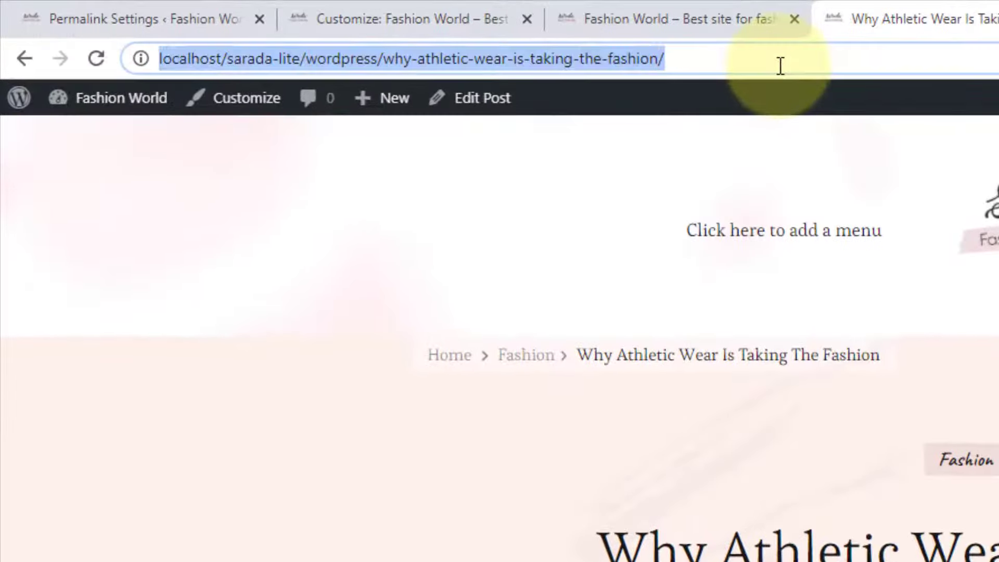
{"action": "left_click", "coordinate": [780, 65]}
{"action": "key", "text": "ctrl+a"}
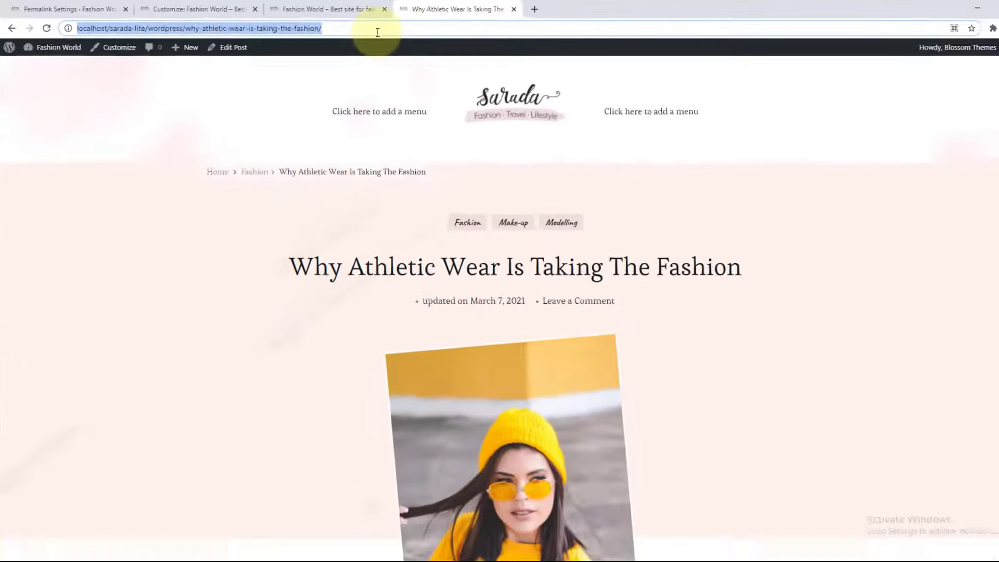
Step: Open the list of all posts in the site admin and review the published titles and their categories
{"action": "left_click", "coordinate": [82, 5]}
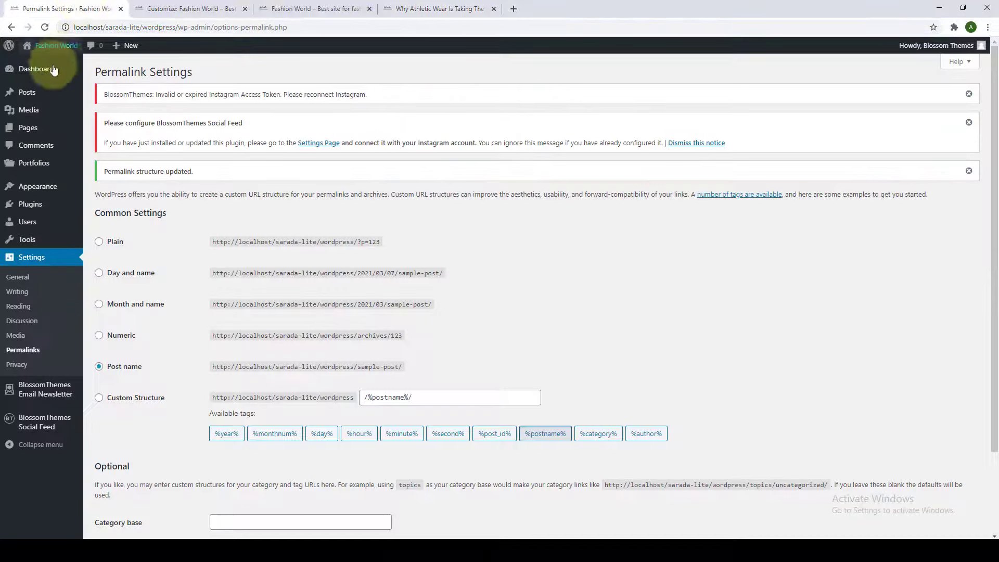
{"action": "mouse_move", "coordinate": [27, 93]}
{"action": "left_click", "coordinate": [101, 94]}
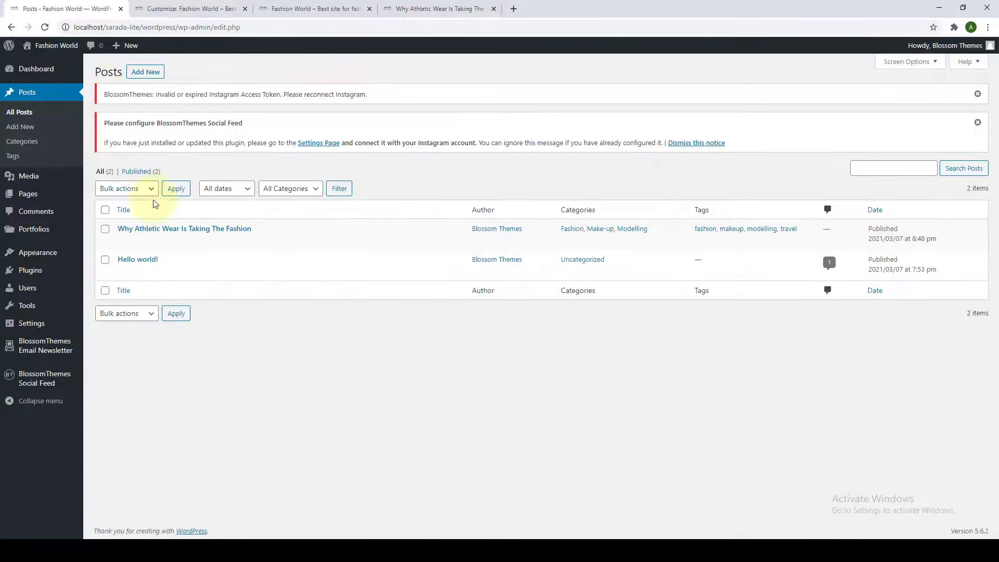
{"action": "mouse_move", "coordinate": [193, 271]}
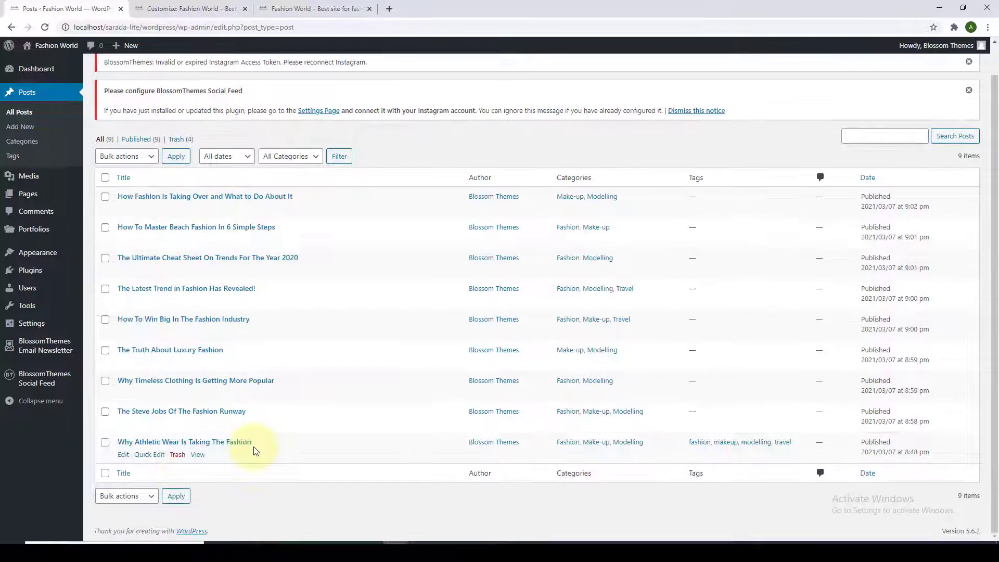
{"action": "scroll", "coordinate": [253, 447], "scroll_direction": "up", "scroll_amount": 1}
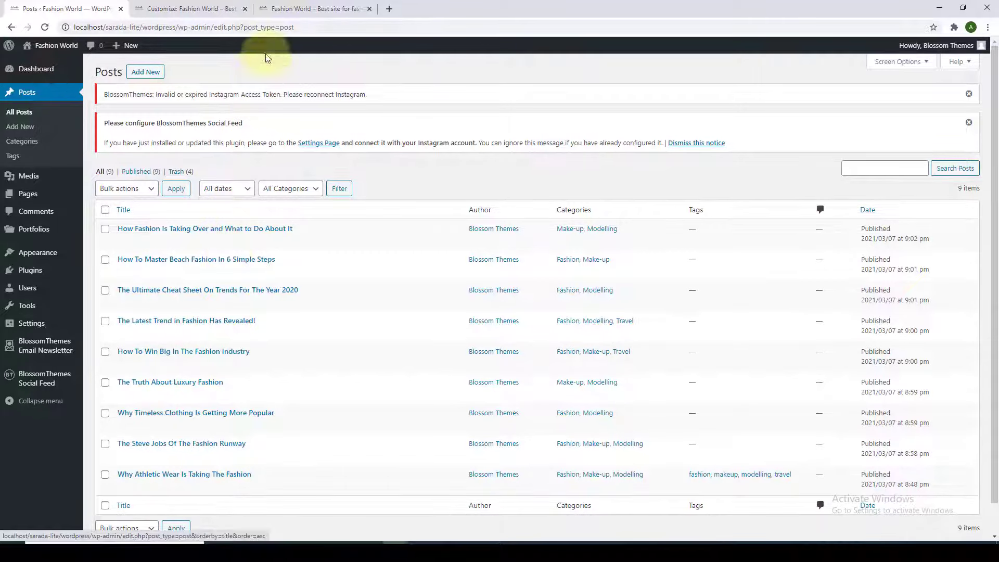
Step: Refresh the live Fashion World homepage and look through its slider and blog post listing
{"action": "left_click", "coordinate": [280, 9]}
{"action": "left_click", "coordinate": [45, 27]}
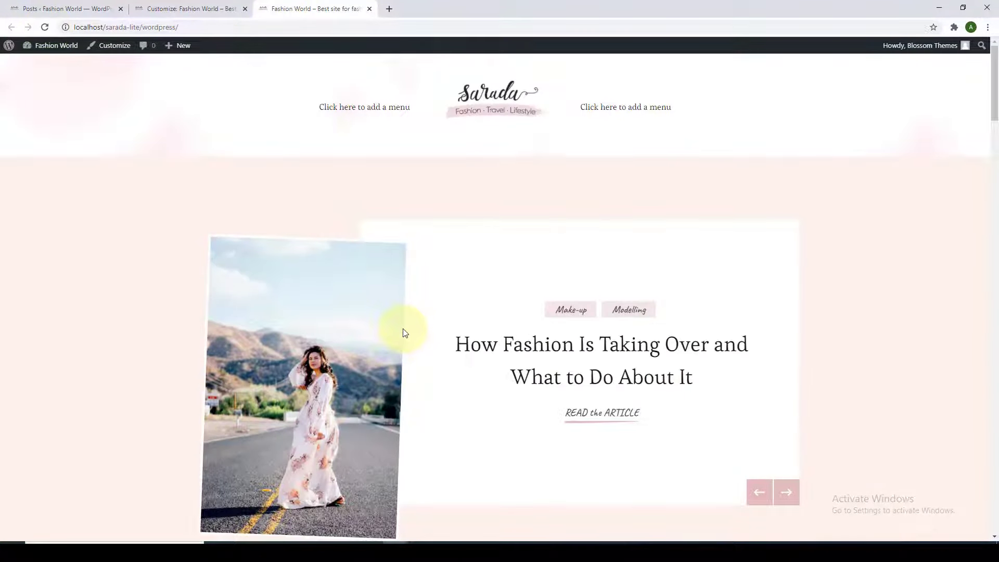
{"action": "scroll", "coordinate": [405, 333], "scroll_direction": "down", "scroll_amount": 10}
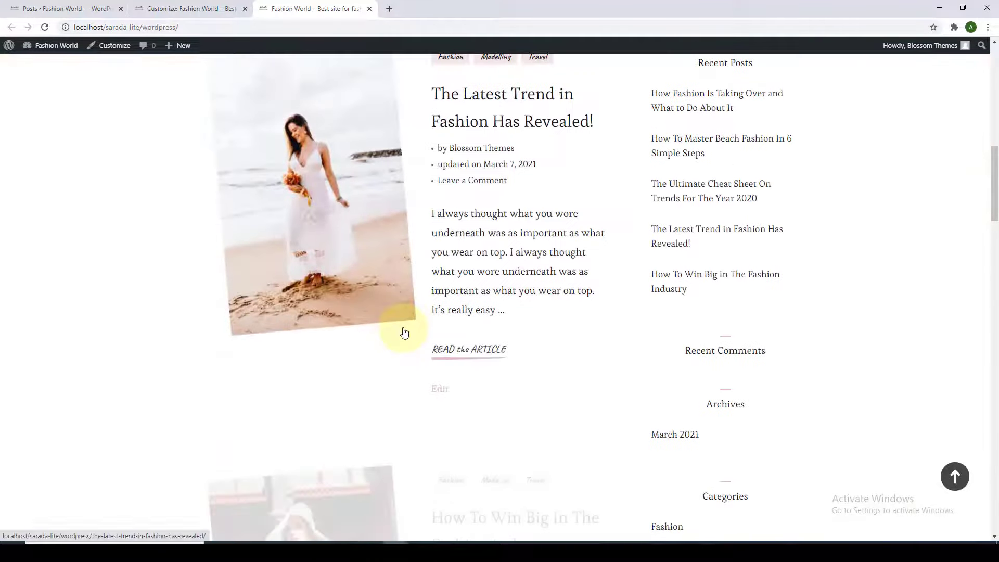
{"action": "scroll", "coordinate": [405, 333], "scroll_direction": "down", "scroll_amount": 13}
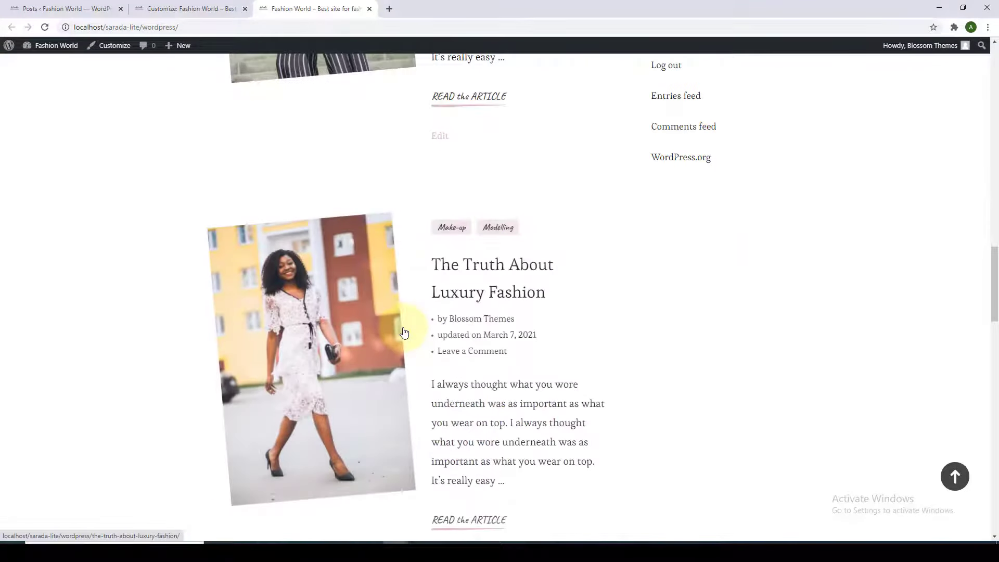
Step: Review the remaining posts in the homepage's blog listing and step through the featured posts in the slider
{"action": "scroll", "coordinate": [405, 332], "scroll_direction": "down", "scroll_amount": 12}
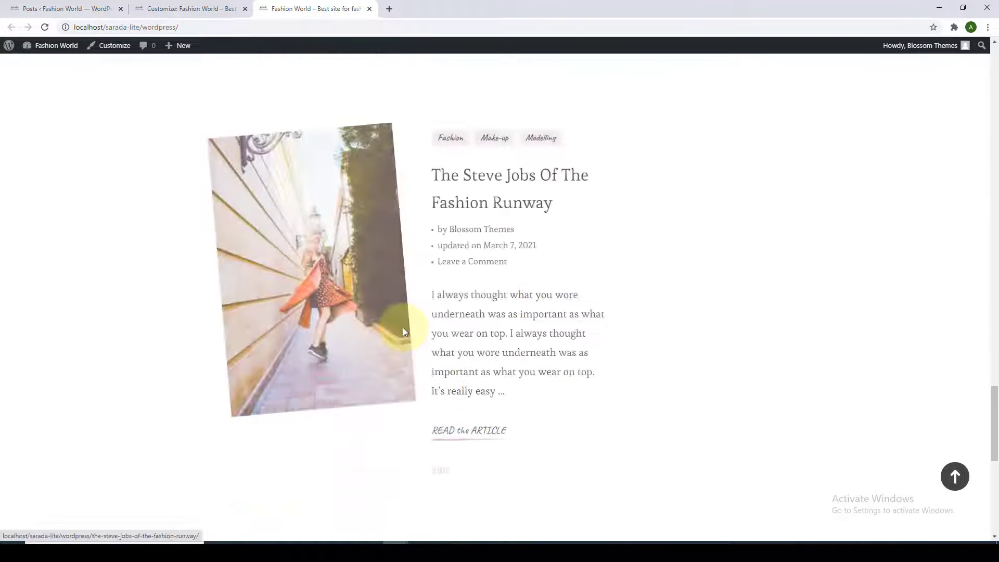
{"action": "scroll", "coordinate": [404, 332], "scroll_direction": "down", "scroll_amount": 8}
{"action": "scroll", "coordinate": [402, 370], "scroll_direction": "up", "scroll_amount": 7}
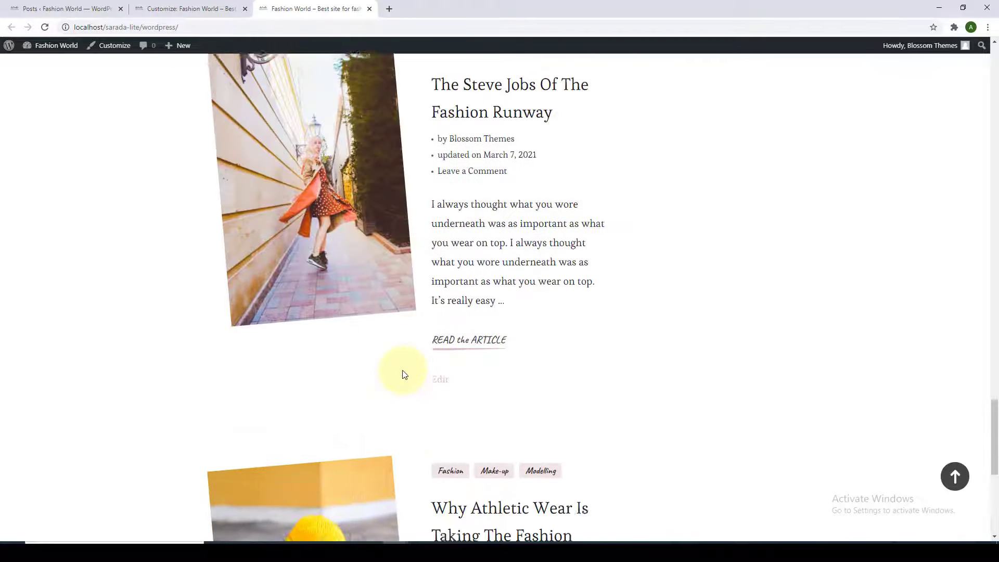
{"action": "scroll", "coordinate": [403, 372], "scroll_direction": "up", "scroll_amount": 12}
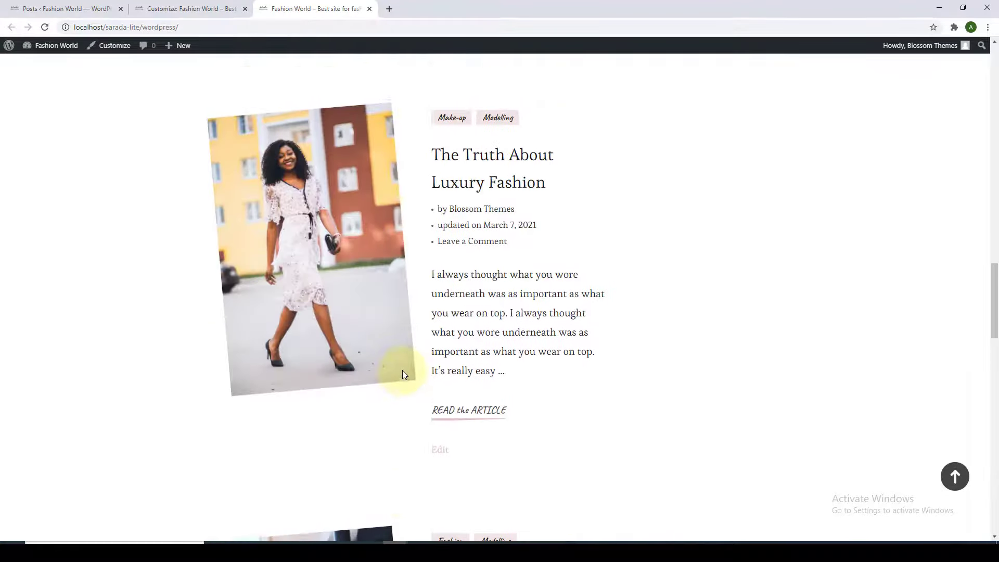
{"action": "scroll", "coordinate": [402, 370], "scroll_direction": "up", "scroll_amount": 15}
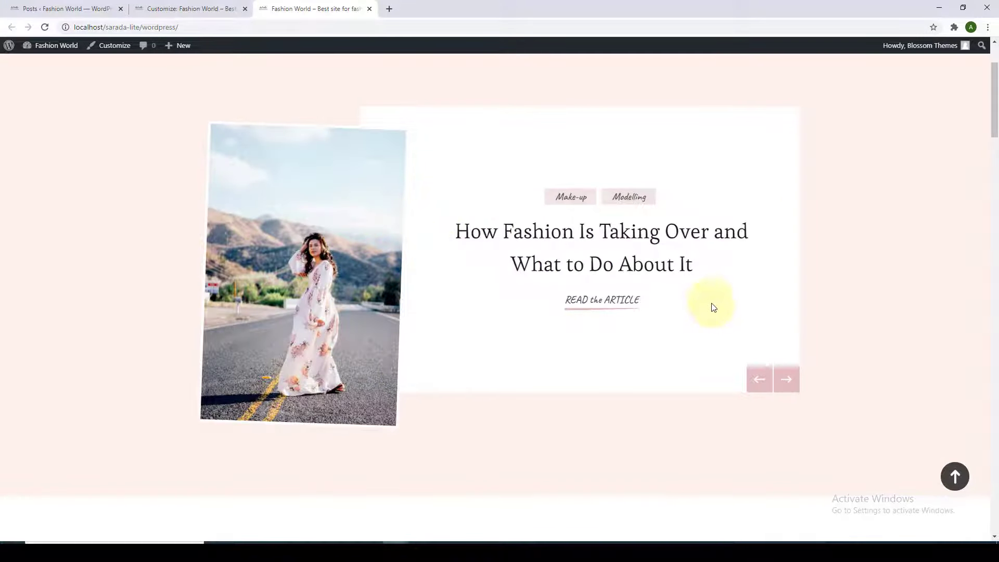
{"action": "left_click", "coordinate": [782, 394]}
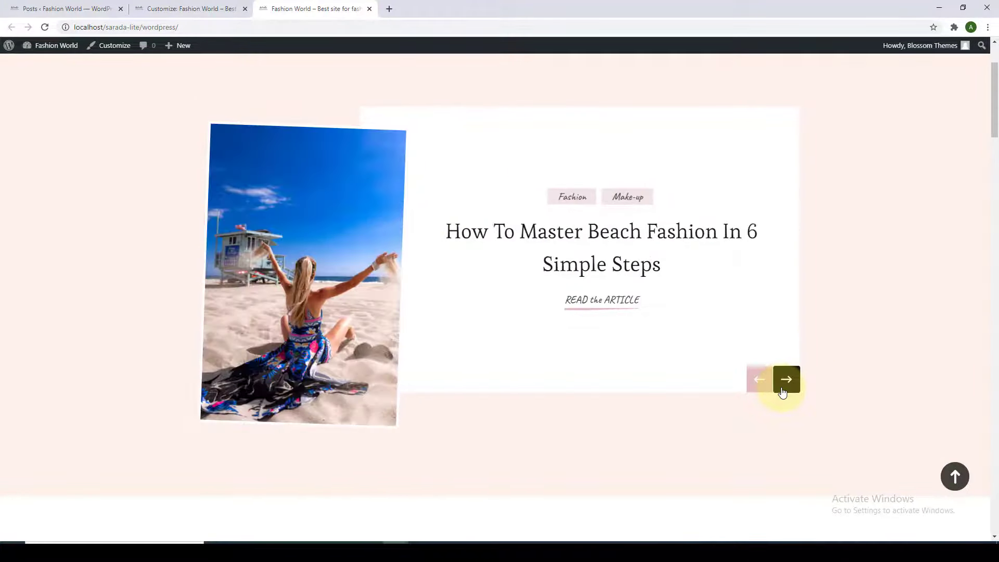
{"action": "left_click", "coordinate": [782, 393]}
{"action": "left_click", "coordinate": [782, 393]}
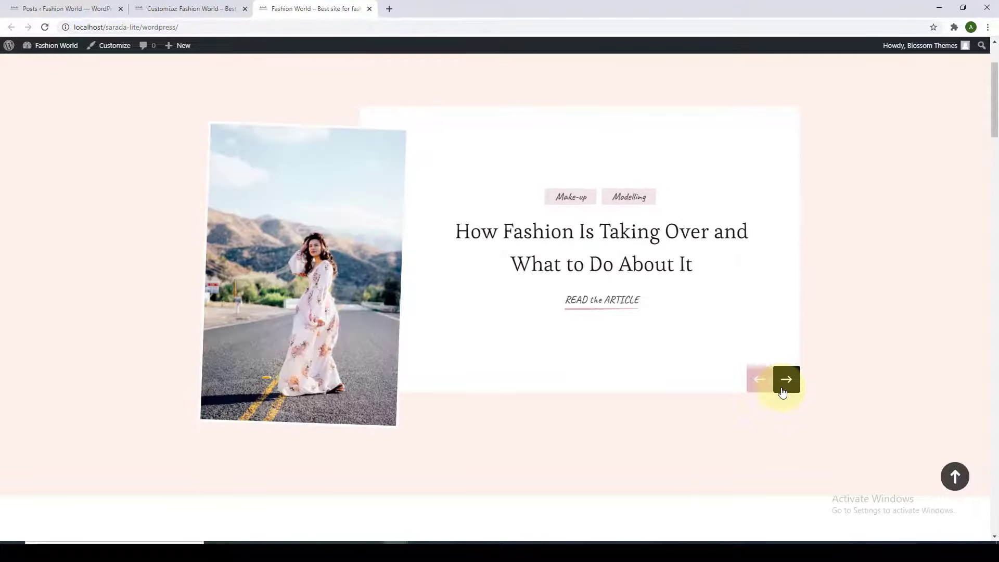
Step: Reload the theme customizer, look over the homepage preview and view the Menus section's options
{"action": "left_click", "coordinate": [140, 6]}
{"action": "scroll", "coordinate": [338, 168], "scroll_direction": "down", "scroll_amount": 3}
{"action": "scroll", "coordinate": [338, 170], "scroll_direction": "up", "scroll_amount": 3}
{"action": "left_click", "coordinate": [44, 28]}
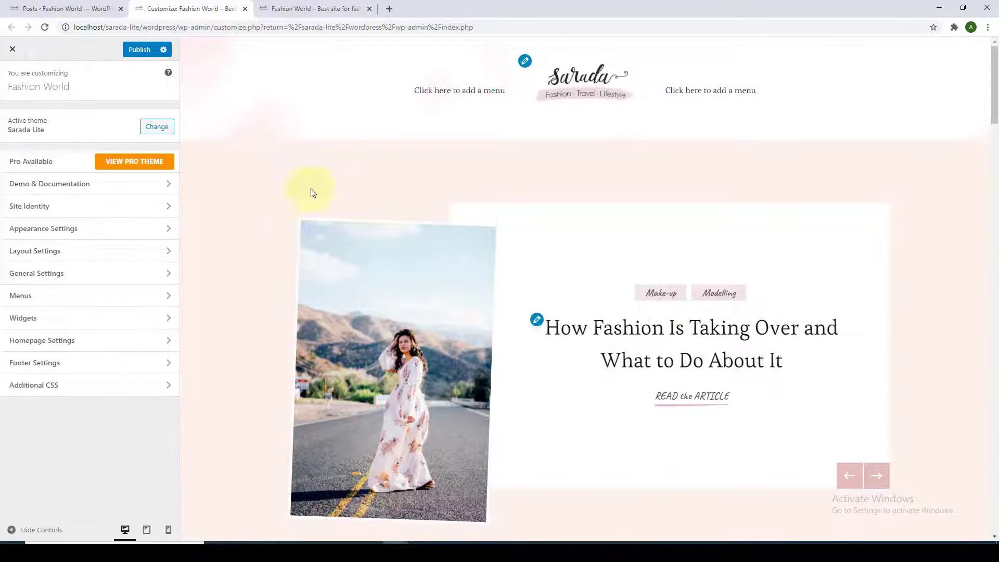
{"action": "scroll", "coordinate": [518, 362], "scroll_direction": "down", "scroll_amount": 1}
{"action": "scroll", "coordinate": [517, 361], "scroll_direction": "down", "scroll_amount": 3}
{"action": "scroll", "coordinate": [516, 361], "scroll_direction": "up", "scroll_amount": 4}
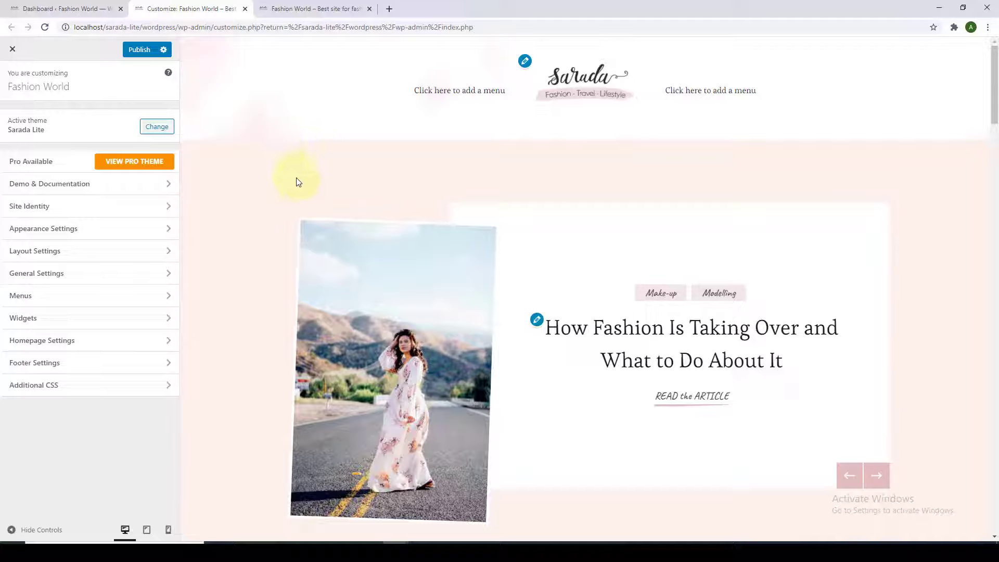
{"action": "left_click", "coordinate": [157, 297]}
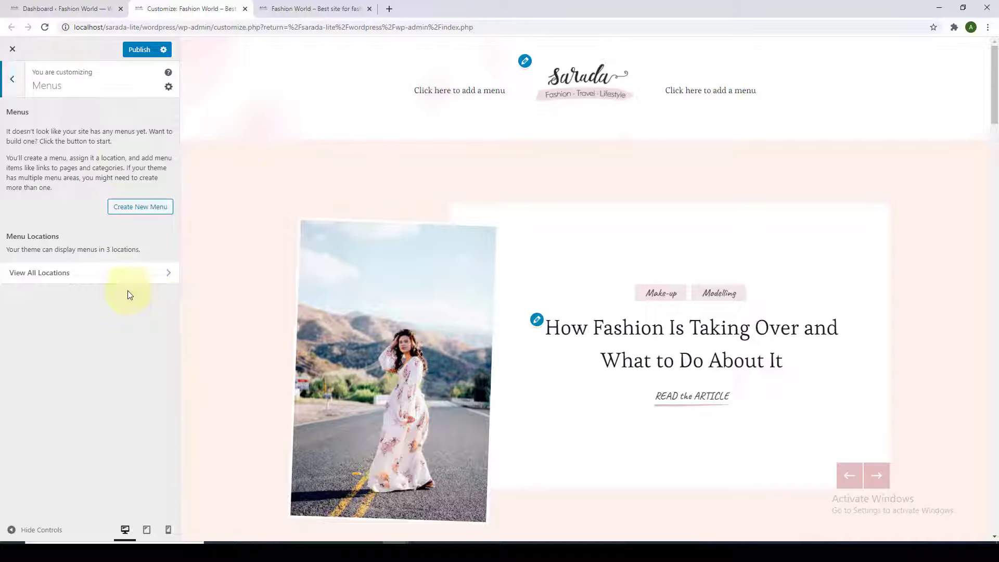
{"action": "left_click", "coordinate": [11, 80]}
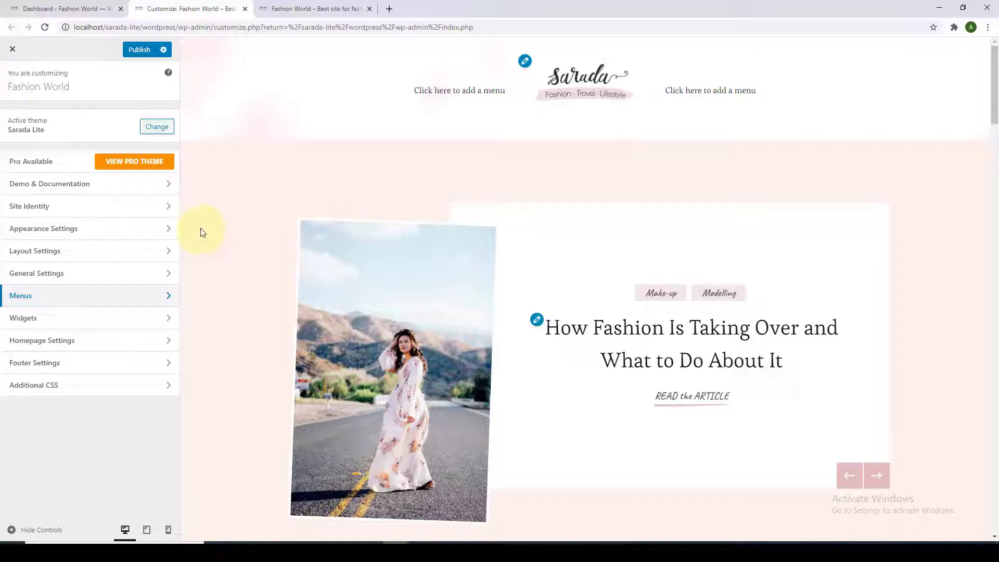
Step: Create a menu named Primary Menu in the site admin and assign it to the Primary display location
{"action": "left_click", "coordinate": [79, 11]}
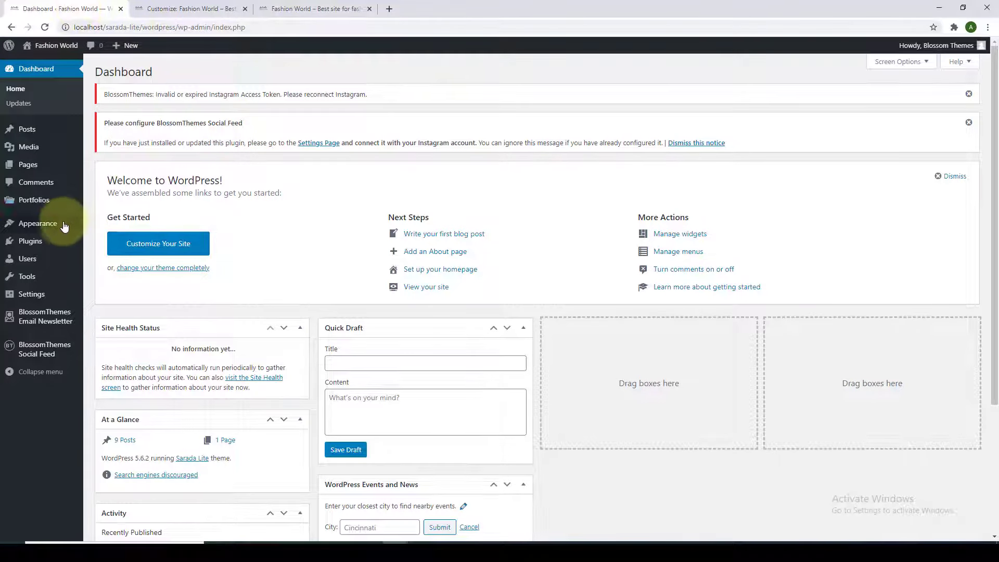
{"action": "mouse_move", "coordinate": [63, 230]}
{"action": "left_click", "coordinate": [100, 270]}
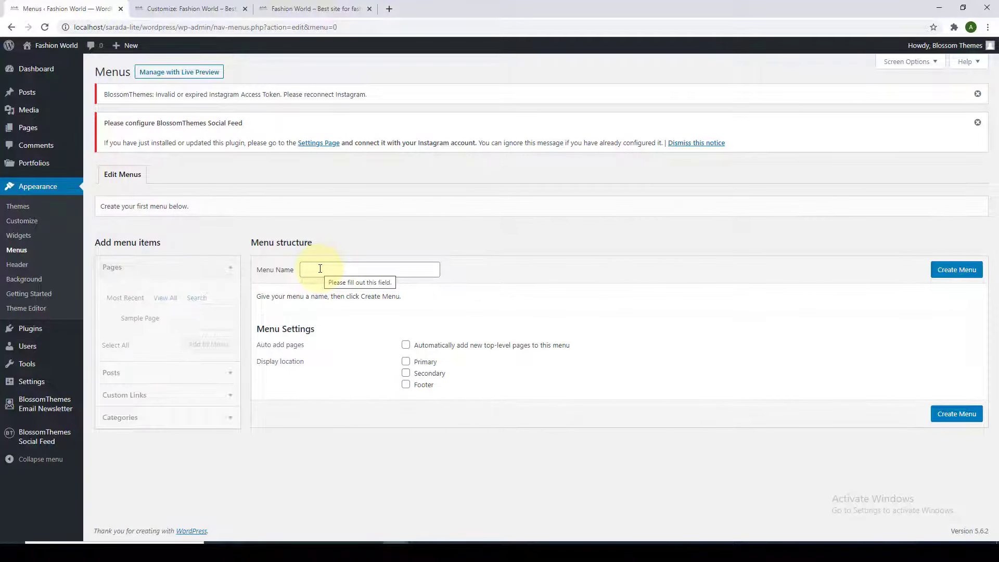
{"action": "left_click", "coordinate": [320, 268]}
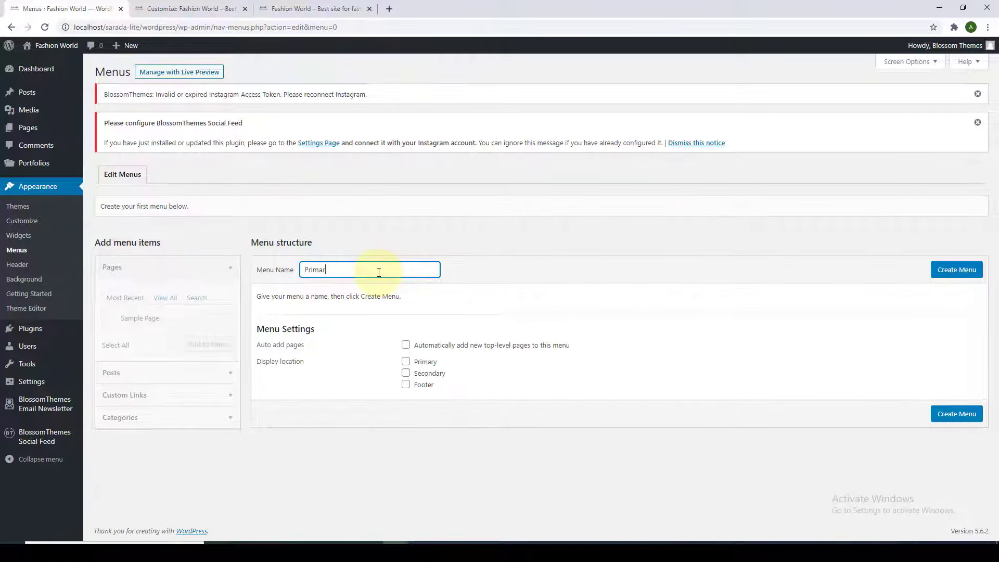
{"action": "type", "text": "u"}
{"action": "left_click", "coordinate": [406, 361]}
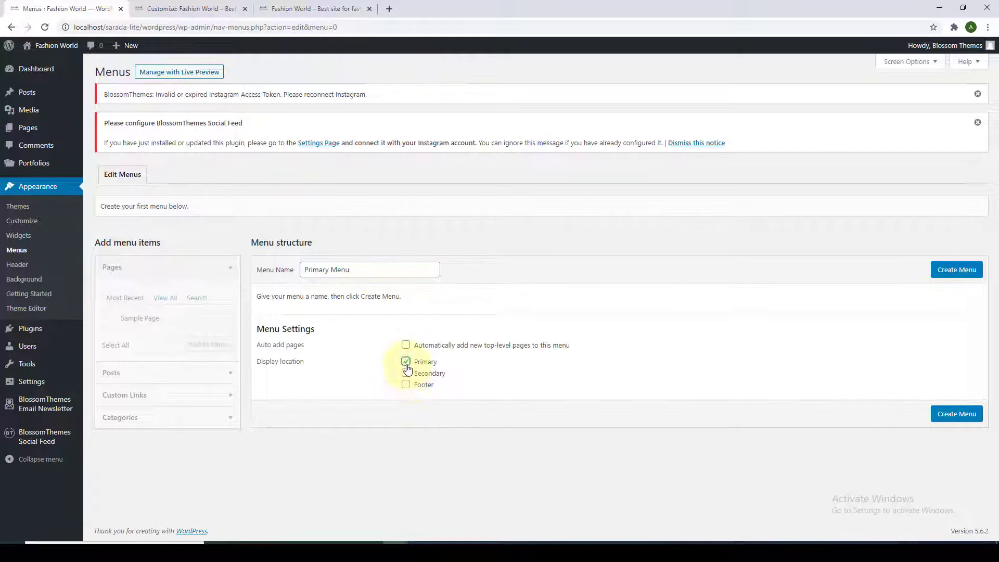
{"action": "left_click", "coordinate": [224, 7]}
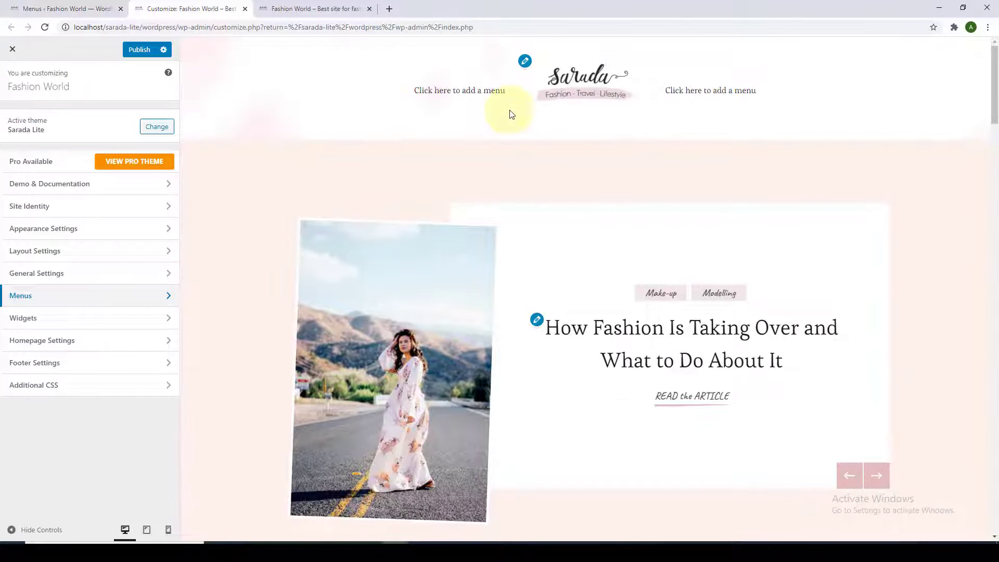
{"action": "left_click", "coordinate": [68, 8]}
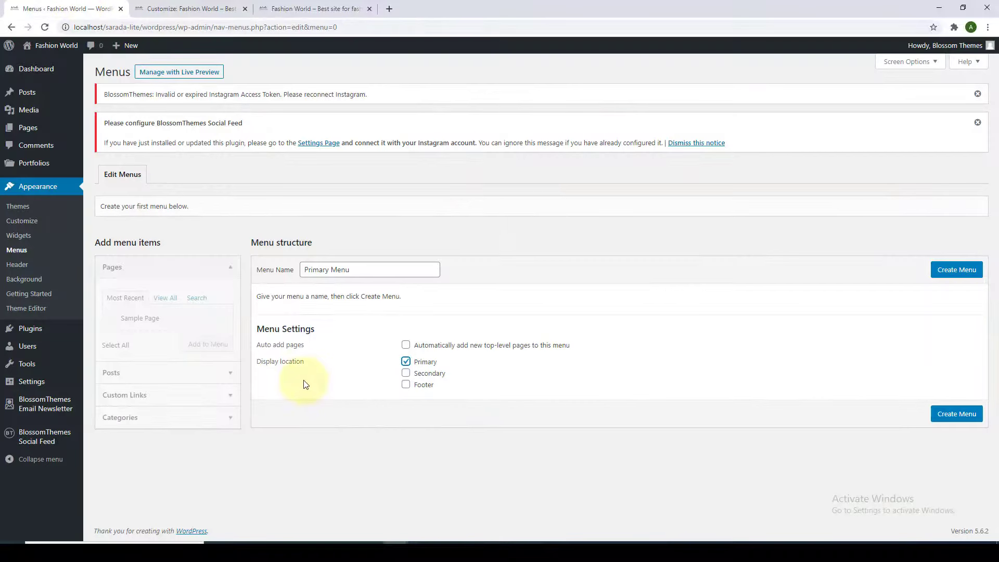
{"action": "left_click", "coordinate": [961, 415]}
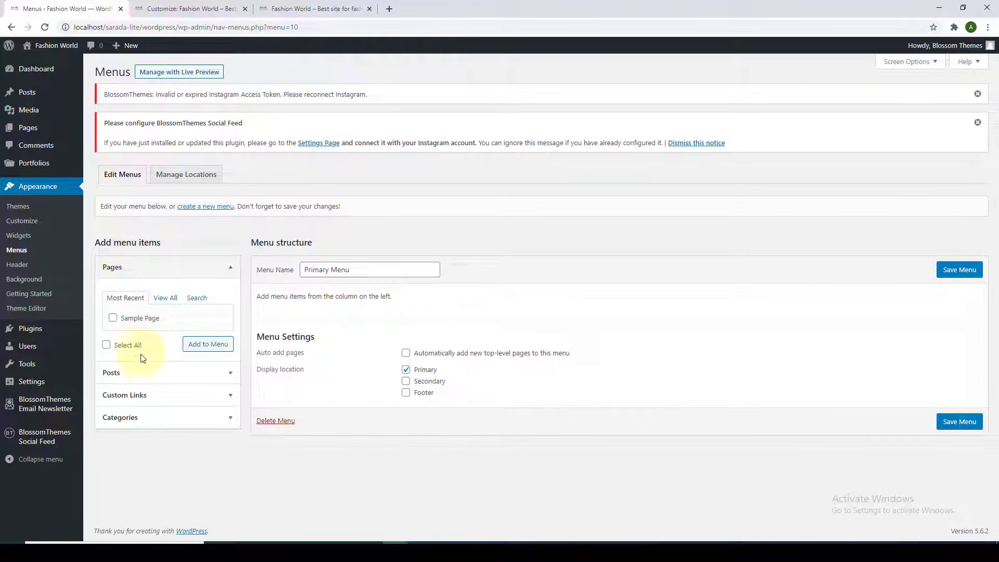
Step: Add the Fashion and Modelling categories as items of the Primary Menu
{"action": "left_click", "coordinate": [145, 372]}
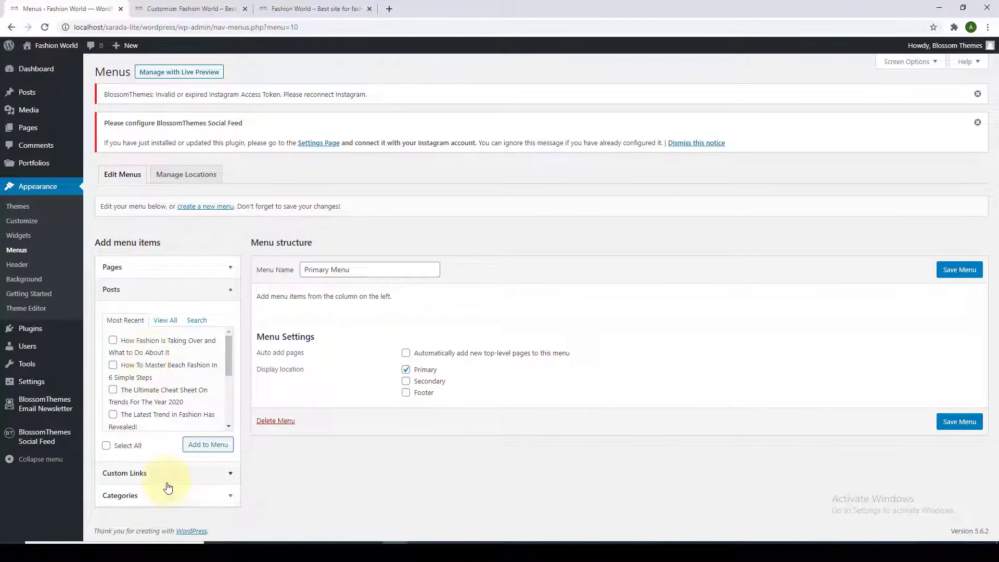
{"action": "left_click", "coordinate": [166, 479]}
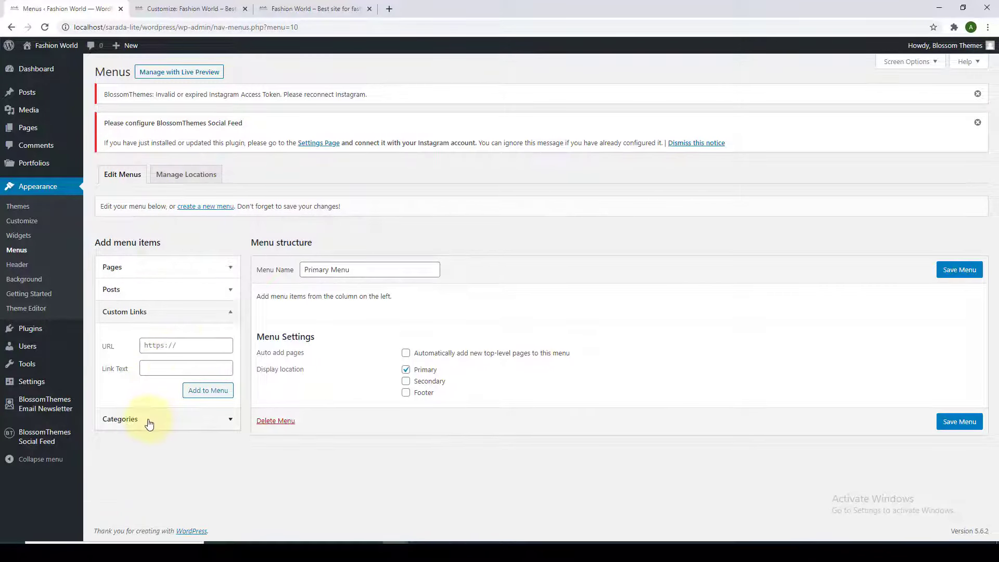
{"action": "left_click", "coordinate": [151, 418]}
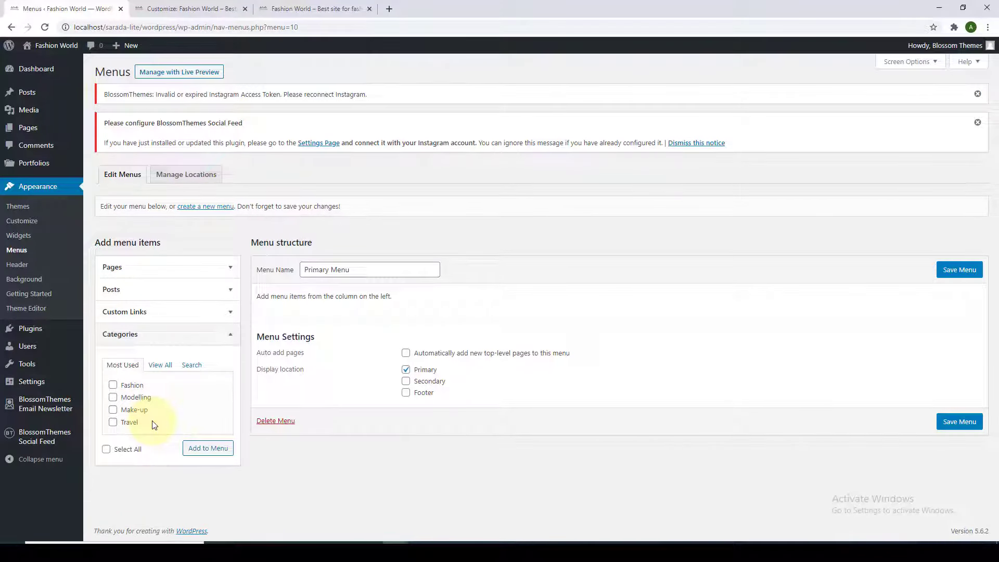
{"action": "left_click", "coordinate": [113, 386]}
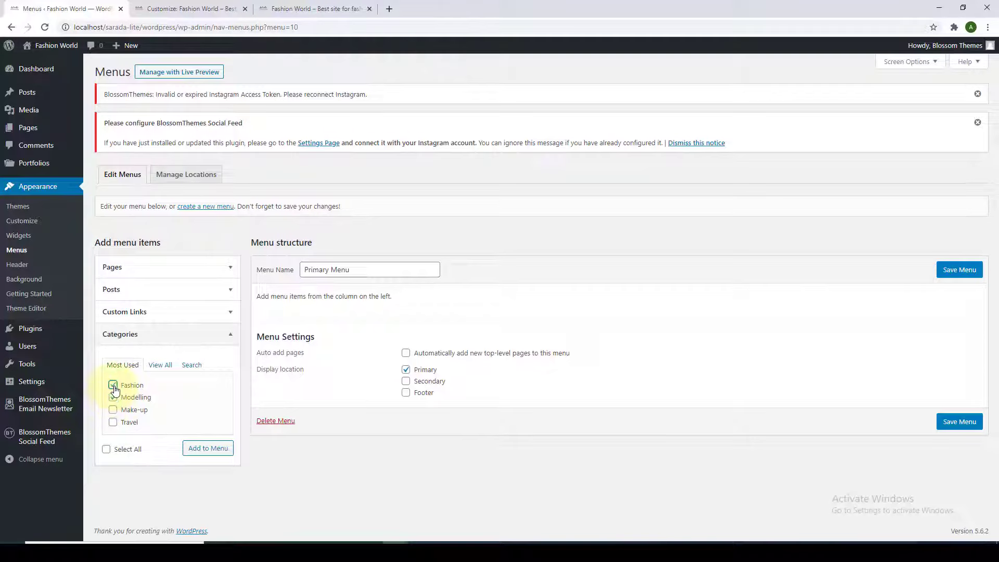
{"action": "left_click", "coordinate": [199, 455]}
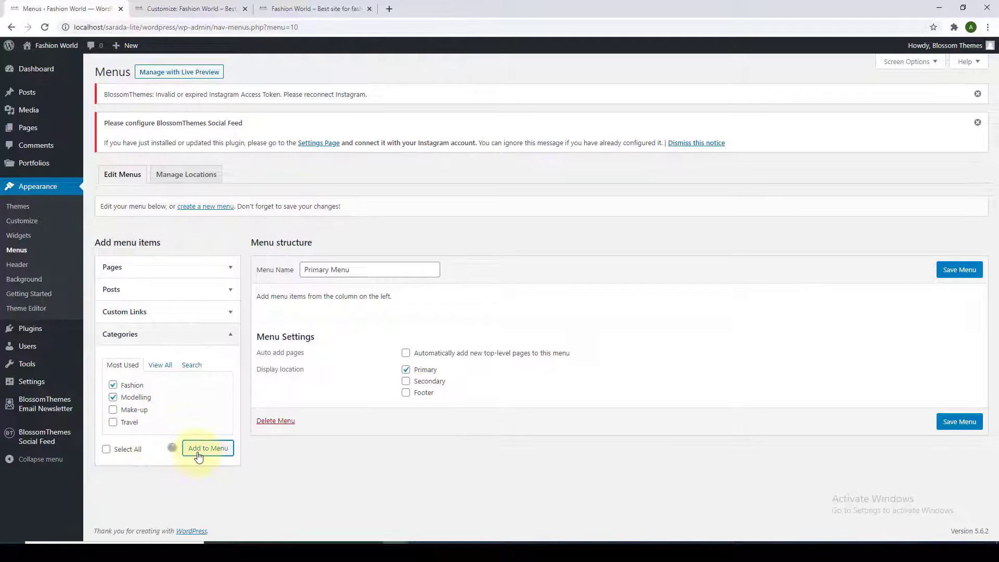
{"action": "left_click", "coordinate": [182, 341]}
{"action": "left_click", "coordinate": [179, 314]}
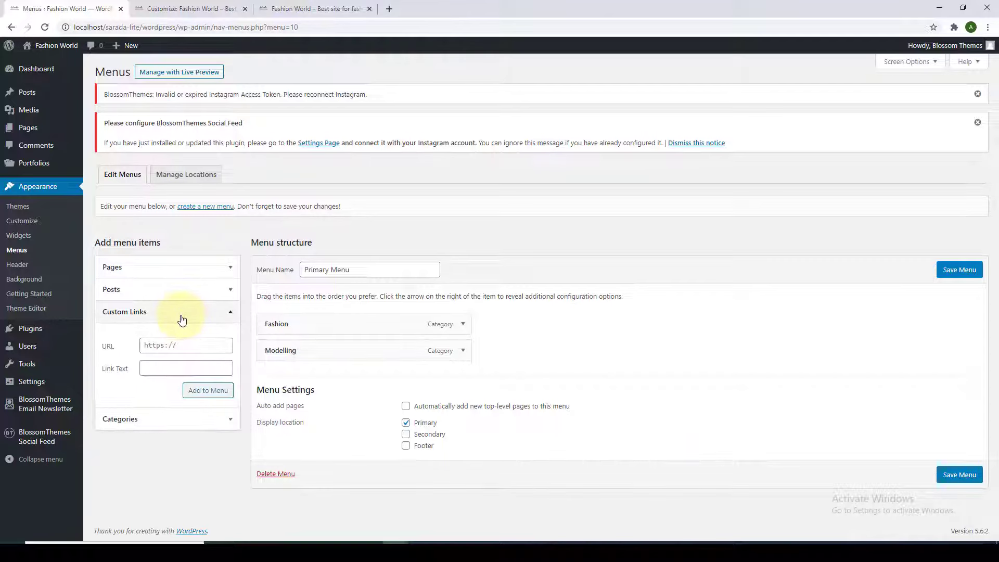
{"action": "left_click", "coordinate": [159, 347]}
{"action": "right_click", "coordinate": [159, 348]}
{"action": "left_click", "coordinate": [190, 431]}
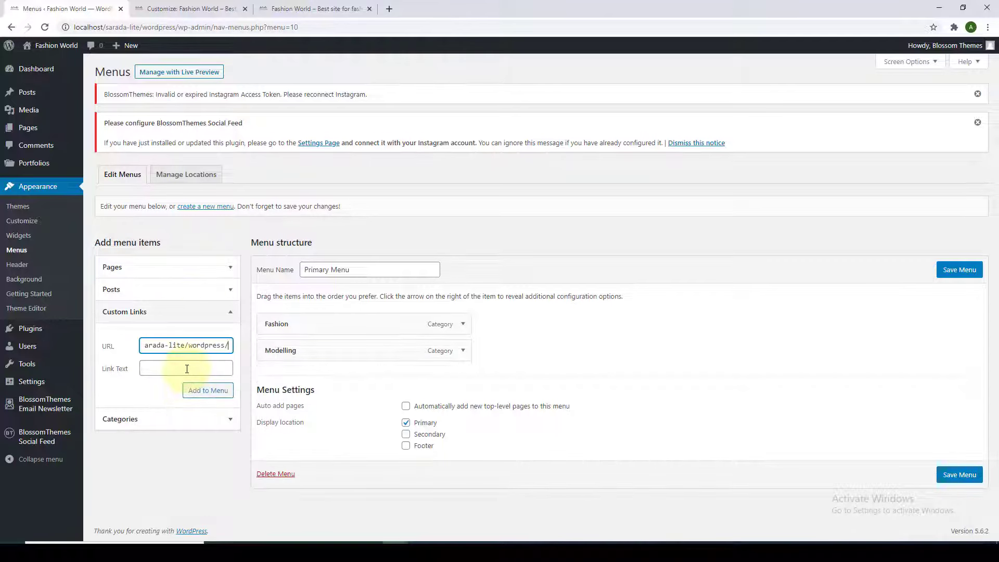
{"action": "left_click", "coordinate": [185, 369]}
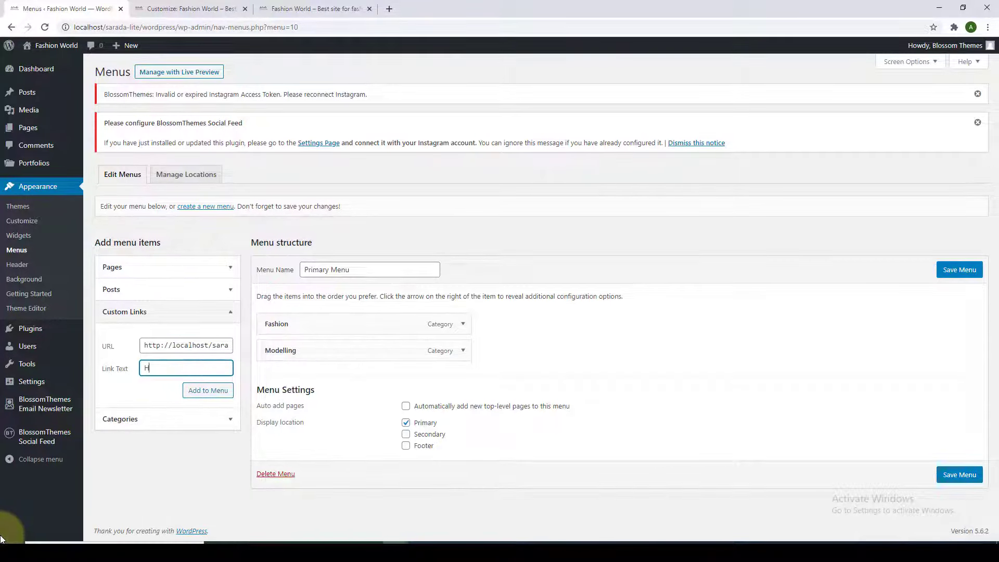
{"action": "type", "text": "HOME"}
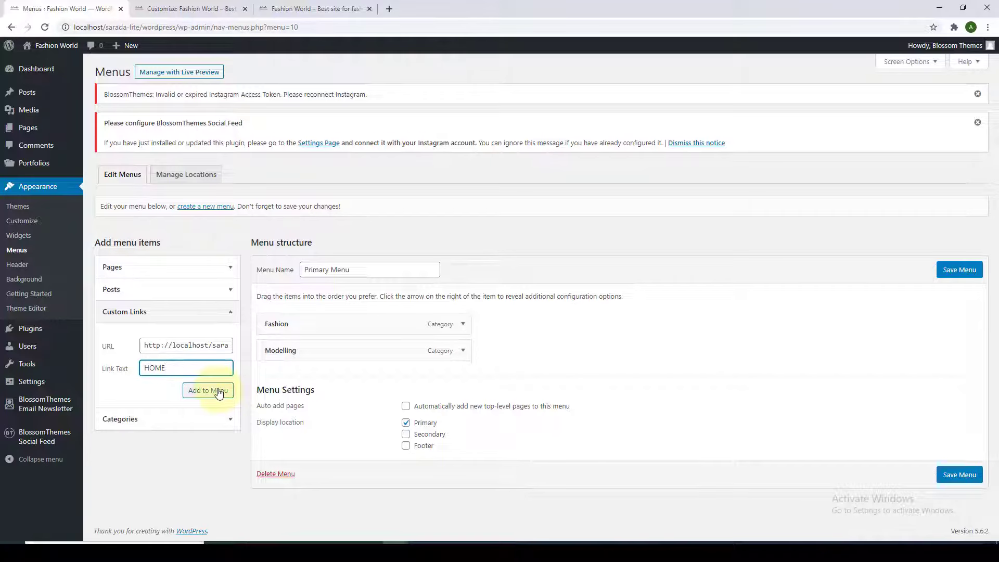
{"action": "left_click", "coordinate": [219, 394]}
{"action": "left_click_drag", "start_coordinate": [316, 379], "coordinate": [311, 318]}
Step: Change the navigation labels of the two category items to FASHION and MODELLING
{"action": "scroll", "coordinate": [284, 330], "scroll_direction": "down", "scroll_amount": 1}
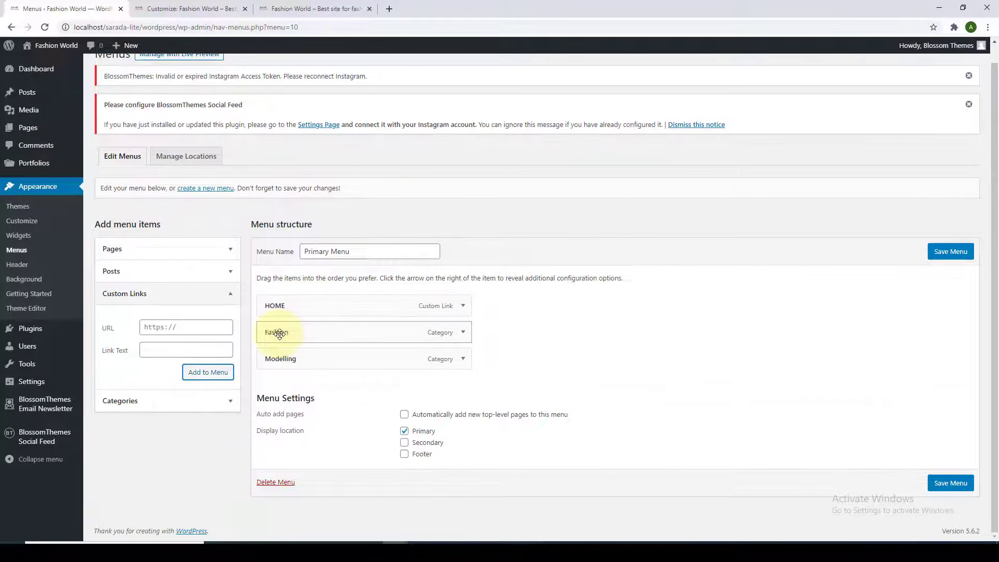
{"action": "left_click", "coordinate": [458, 339]}
{"action": "scroll", "coordinate": [317, 353], "scroll_direction": "down", "scroll_amount": 2}
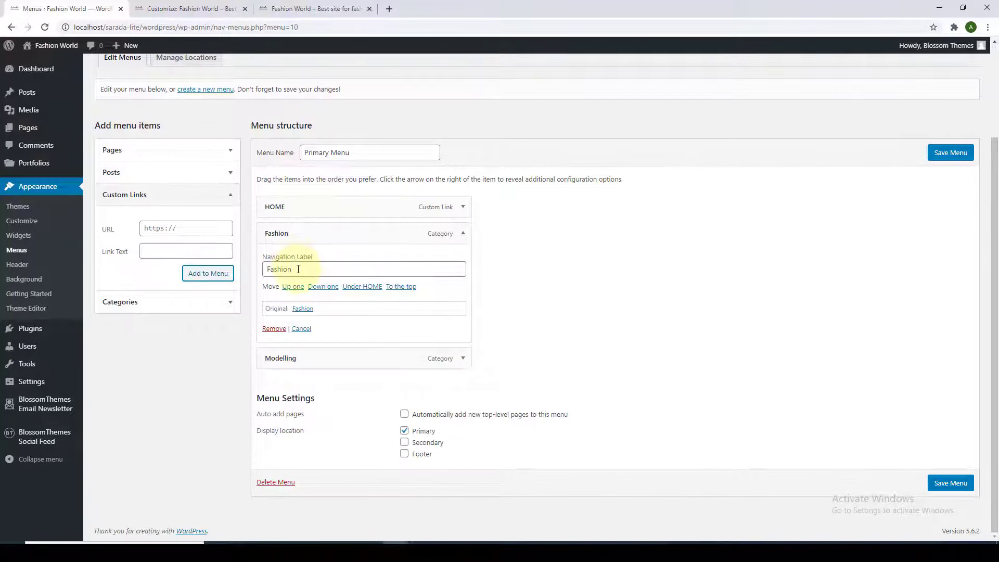
{"action": "double_click", "coordinate": [298, 270]}
{"action": "type", "text": "FASHION"}
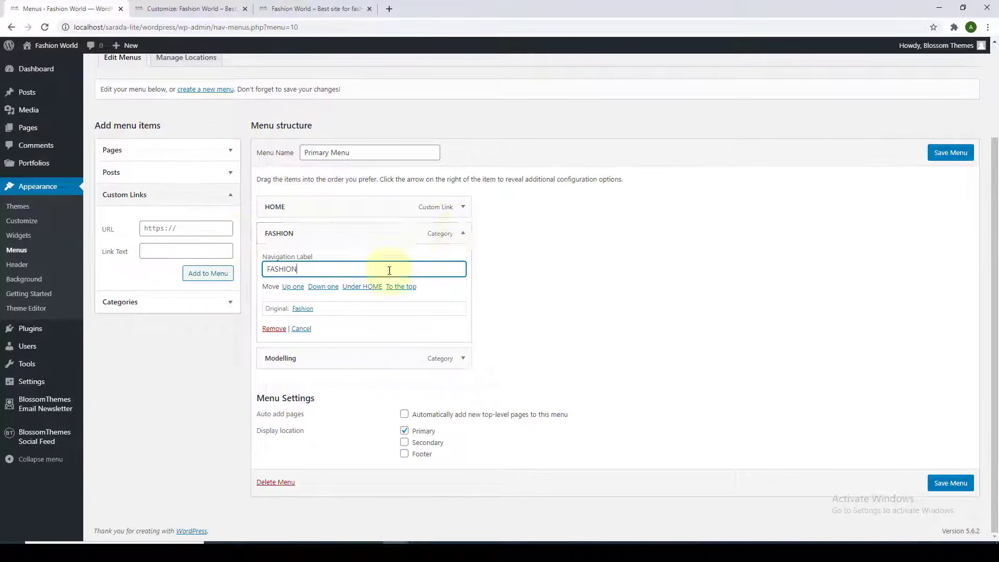
{"action": "left_click", "coordinate": [460, 364]}
{"action": "scroll", "coordinate": [461, 368], "scroll_direction": "down", "scroll_amount": 2}
{"action": "double_click", "coordinate": [300, 291]}
{"action": "type", "text": "MODELLING"}
{"action": "left_click", "coordinate": [462, 259]}
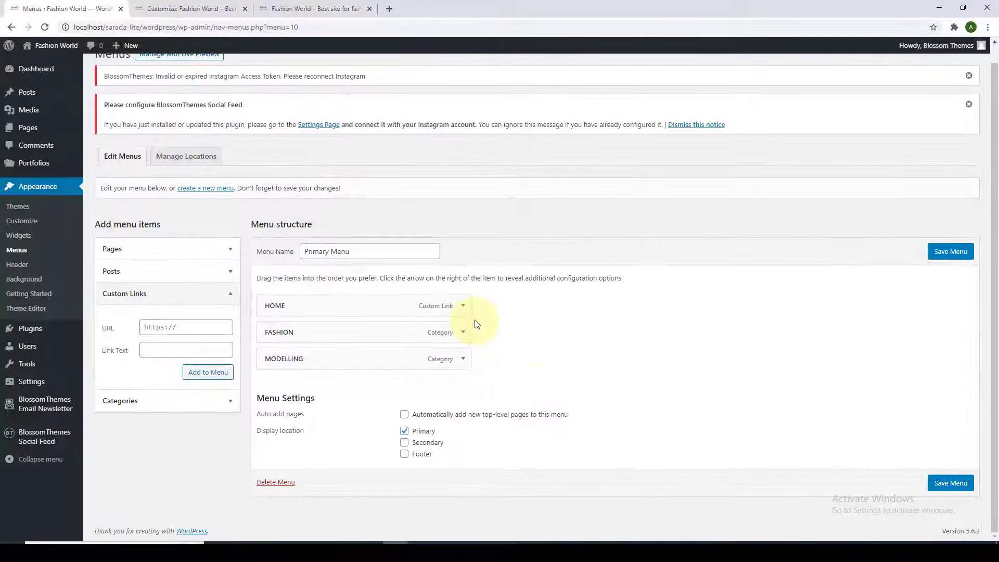
Step: Save the Primary Menu and refresh the live homepage to check the header navigation
{"action": "left_click", "coordinate": [954, 252]}
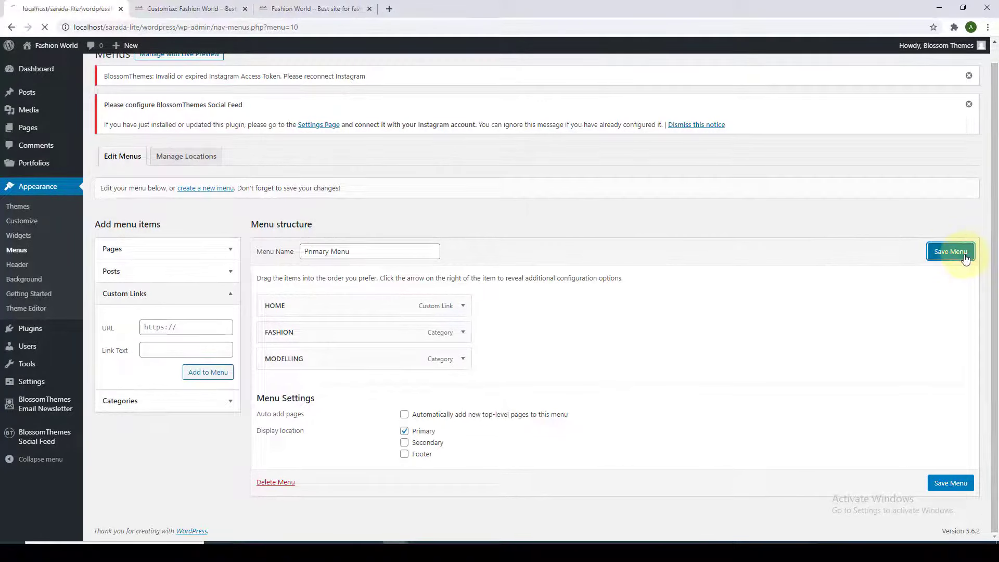
{"action": "scroll", "coordinate": [576, 323], "scroll_direction": "down", "scroll_amount": 1}
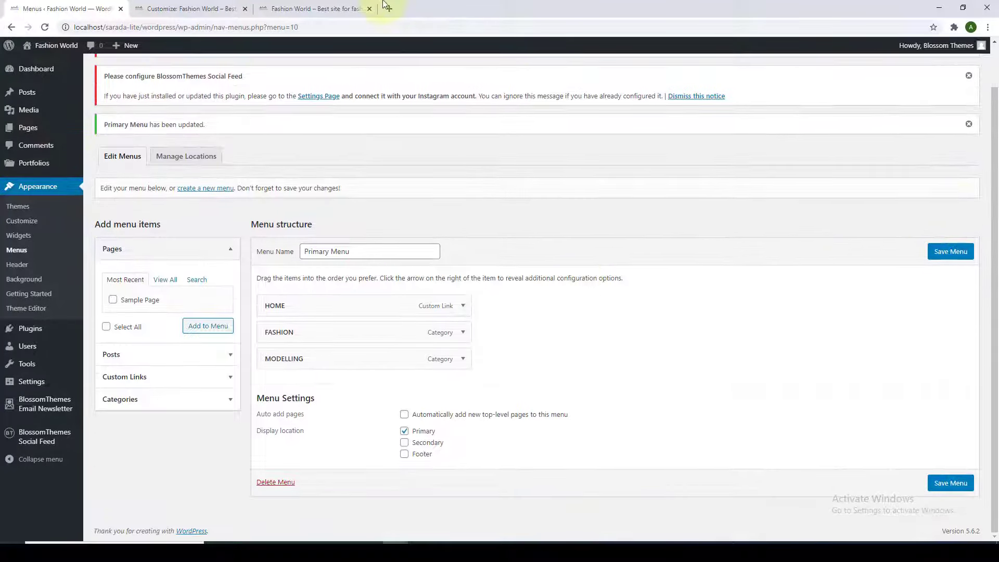
{"action": "left_click", "coordinate": [354, 12]}
{"action": "left_click", "coordinate": [45, 27]}
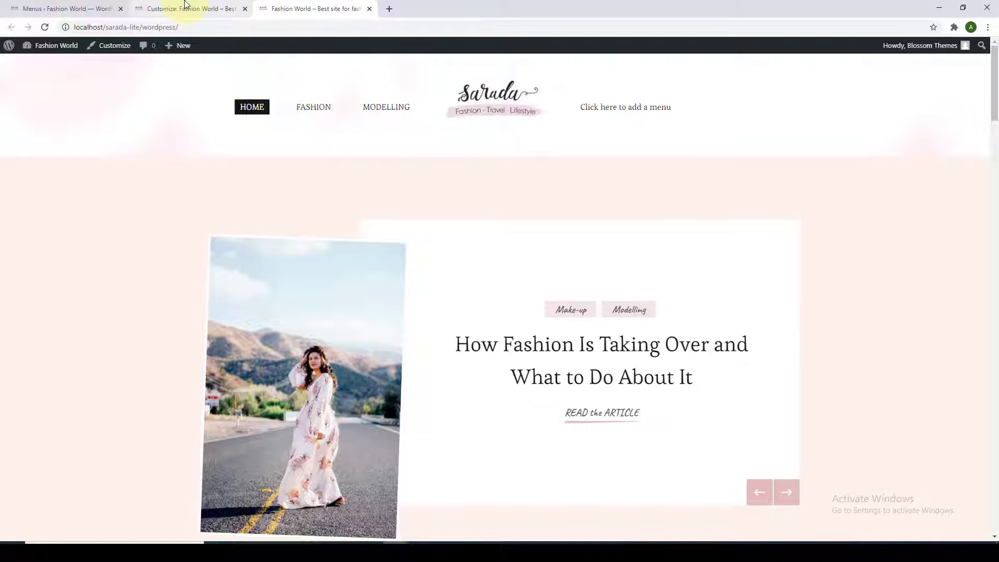
Step: Enable the Description advanced menu property in the screen options of the Menus admin page
{"action": "left_click", "coordinate": [88, 4]}
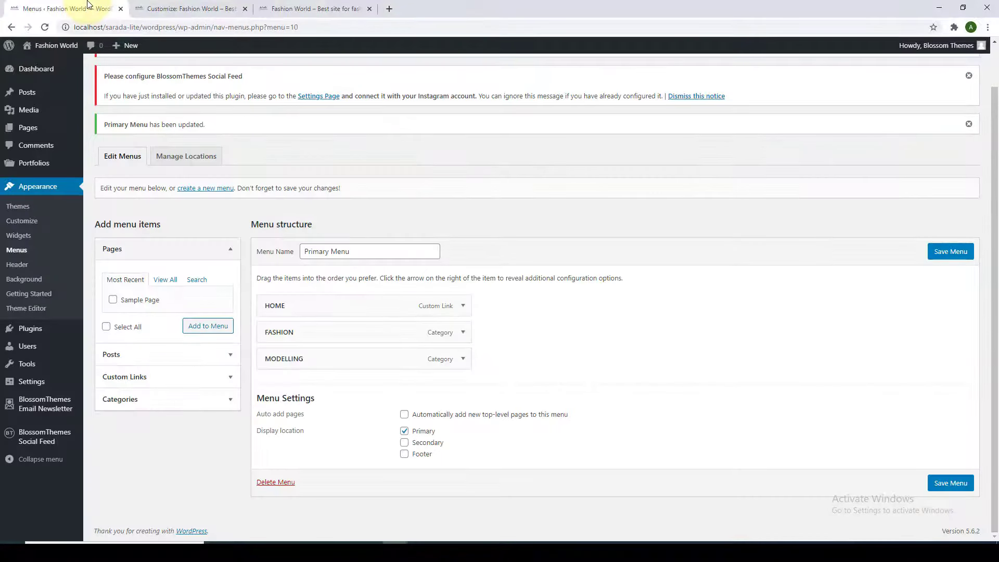
{"action": "scroll", "coordinate": [891, 70], "scroll_direction": "up", "scroll_amount": 1}
{"action": "left_click", "coordinate": [898, 62]}
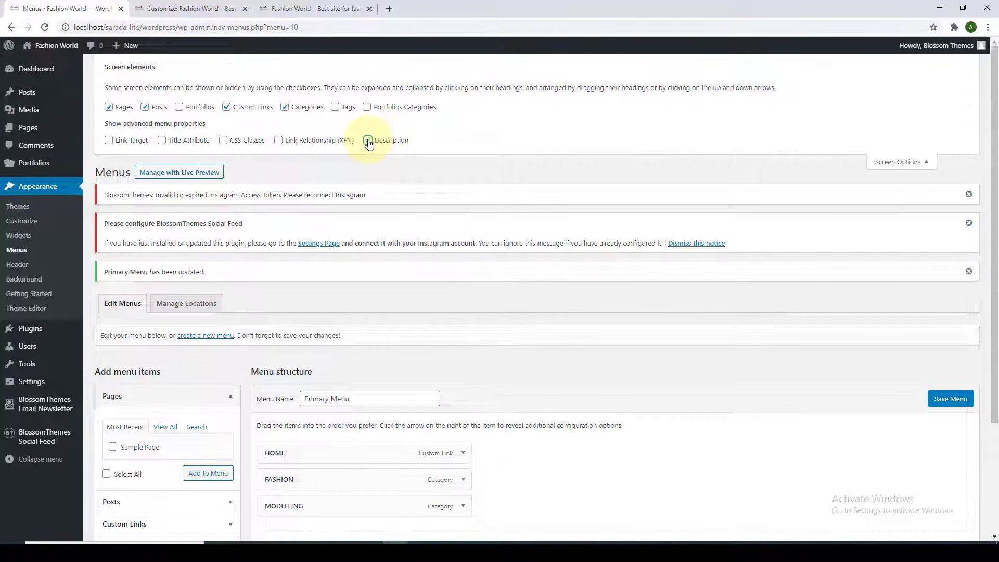
{"action": "left_click", "coordinate": [917, 164]}
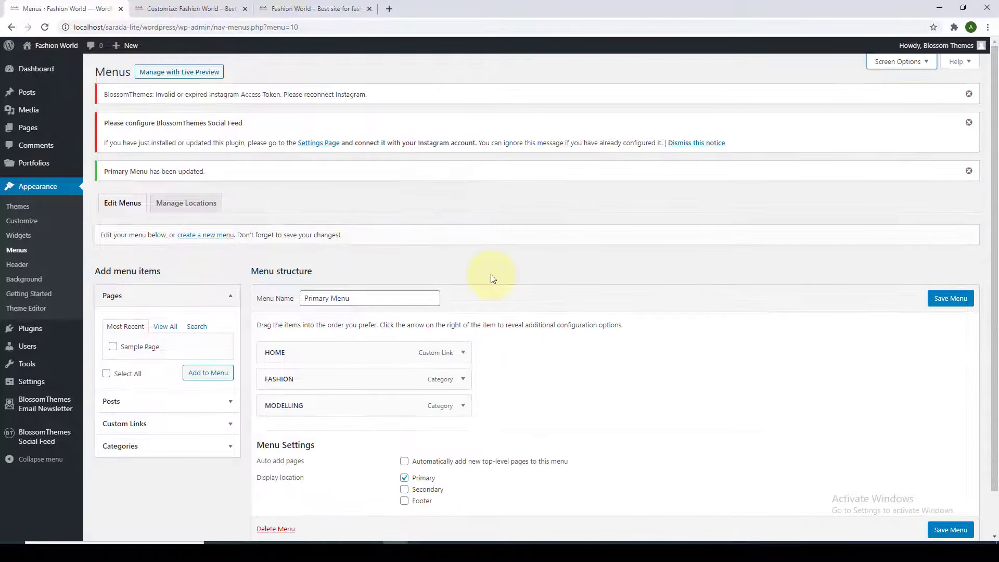
Step: Expand the three Primary Menu items and give the HOME item the description "Learn More"
{"action": "scroll", "coordinate": [489, 276], "scroll_direction": "down", "scroll_amount": 2}
{"action": "left_click", "coordinate": [465, 308]}
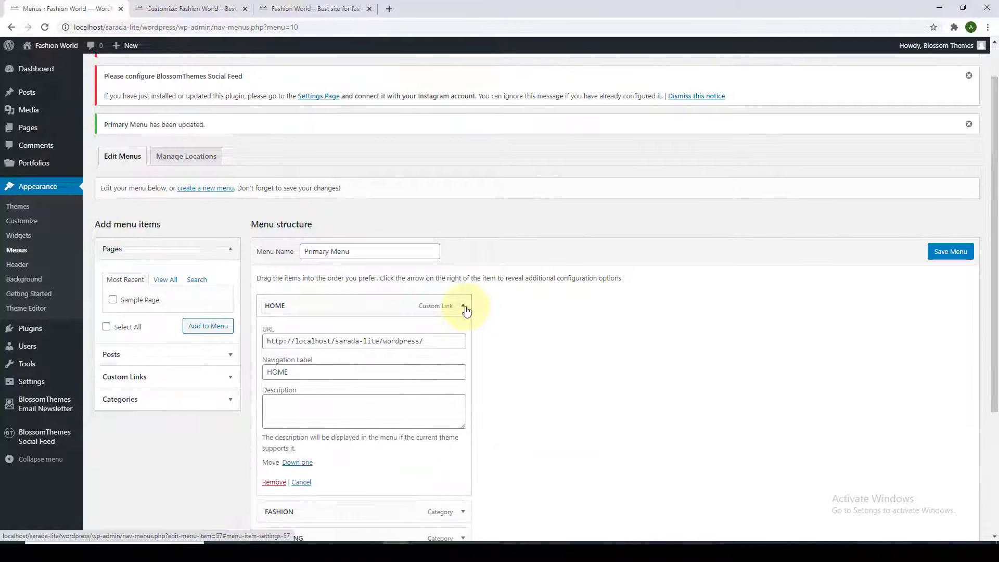
{"action": "scroll", "coordinate": [500, 319], "scroll_direction": "down", "scroll_amount": 3}
{"action": "left_click", "coordinate": [358, 259]}
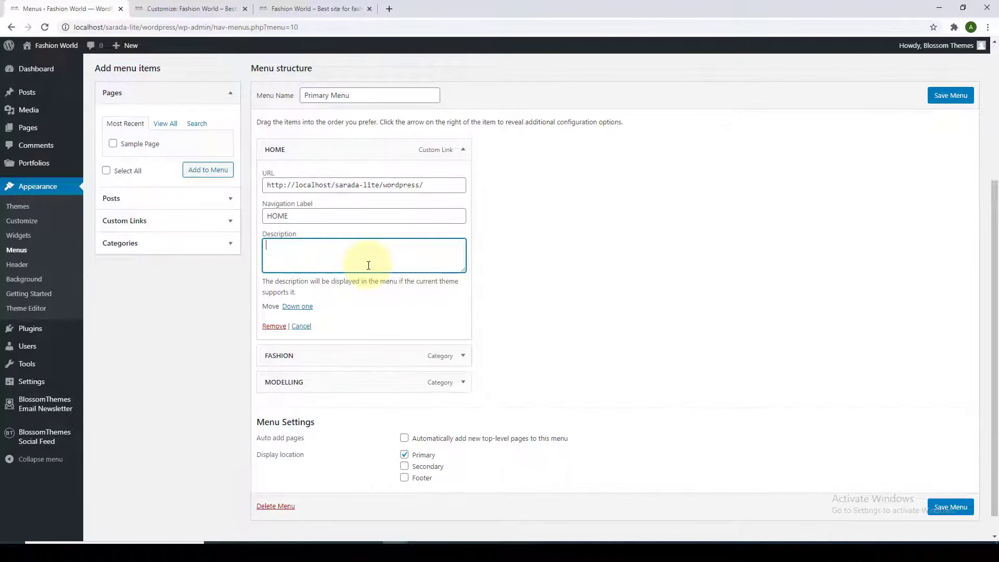
{"action": "scroll", "coordinate": [446, 292], "scroll_direction": "down", "scroll_amount": 1}
{"action": "left_click", "coordinate": [463, 334]}
{"action": "scroll", "coordinate": [463, 336], "scroll_direction": "down", "scroll_amount": 1}
{"action": "scroll", "coordinate": [463, 336], "scroll_direction": "down", "scroll_amount": 2}
{"action": "left_click", "coordinate": [462, 358]}
{"action": "scroll", "coordinate": [462, 359], "scroll_direction": "down", "scroll_amount": 3}
{"action": "scroll", "coordinate": [463, 356], "scroll_direction": "up", "scroll_amount": 4}
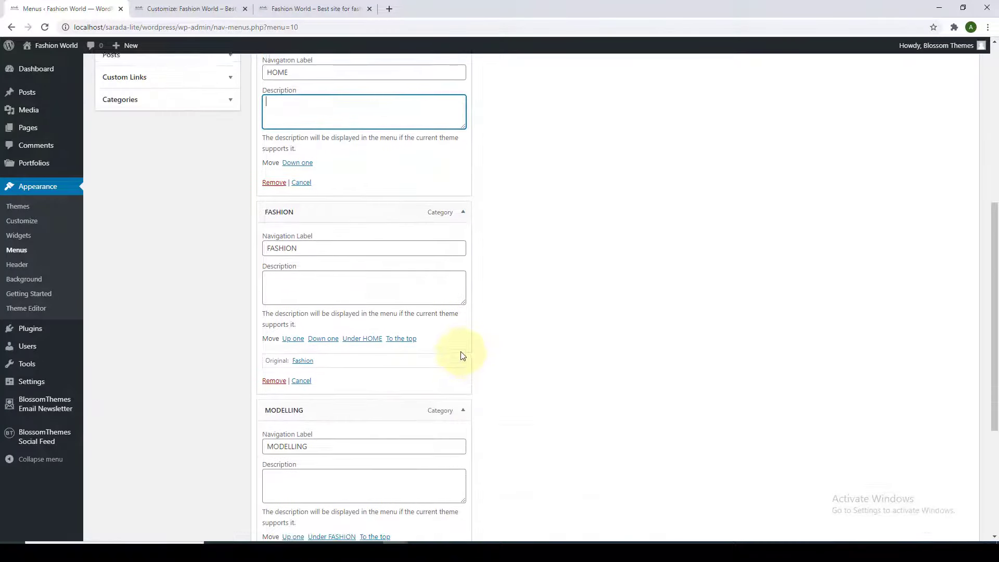
{"action": "scroll", "coordinate": [463, 356], "scroll_direction": "up", "scroll_amount": 3}
{"action": "type", "text": "Learn More"}
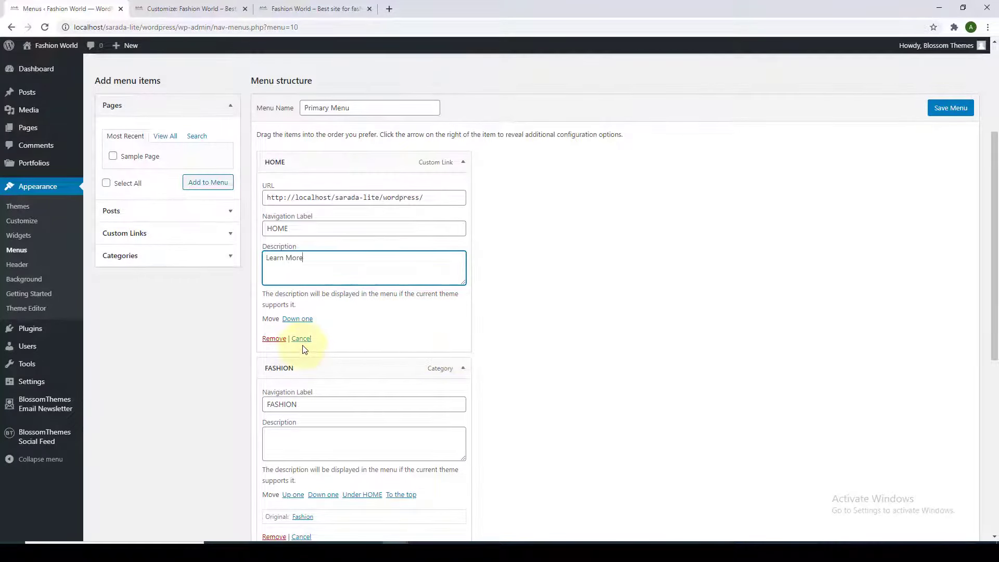
{"action": "left_click", "coordinate": [301, 339]}
Step: Set the description of the FASHION item to "What's New" and of the MODELLING item to "Explore"
{"action": "left_click", "coordinate": [357, 257]}
{"action": "type", "text": "Shop Now"}
{"action": "left_click", "coordinate": [301, 358]}
{"action": "left_click", "coordinate": [317, 281]}
{"action": "type", "text": "Find"}
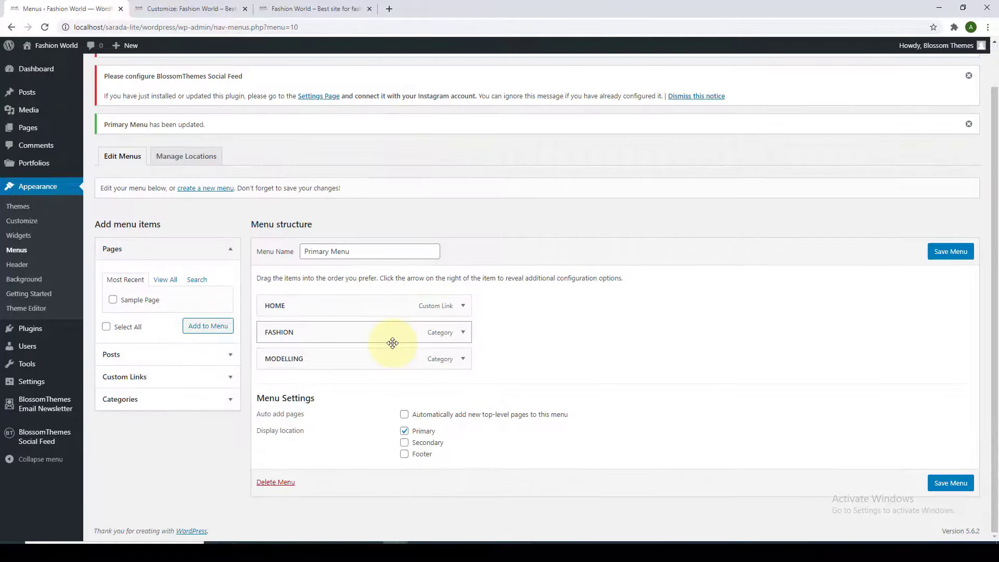
Step: Save the Primary Menu and reload the live homepage to check the item descriptions in the header
{"action": "left_click", "coordinate": [970, 253]}
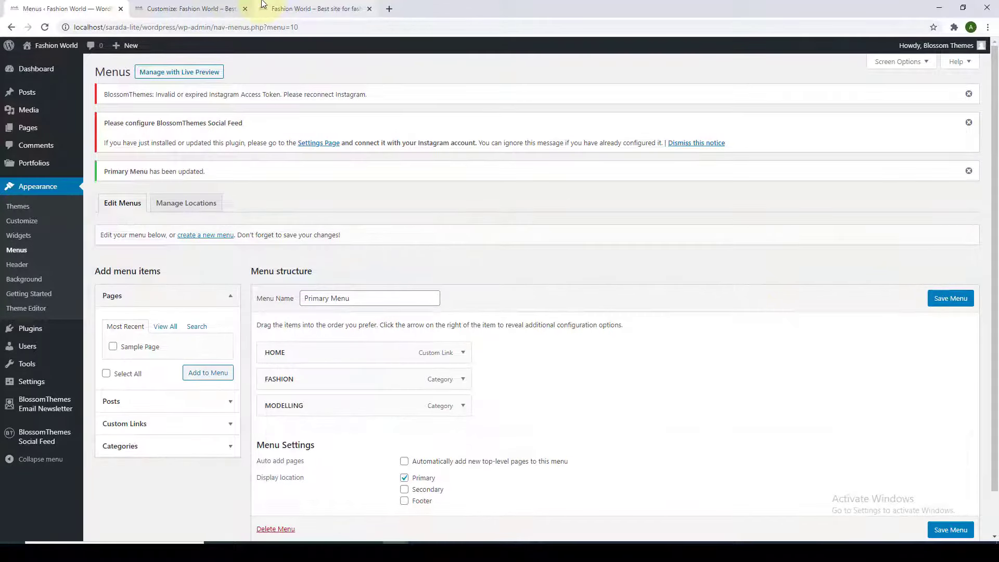
{"action": "left_click", "coordinate": [263, 4]}
{"action": "left_click", "coordinate": [45, 27]}
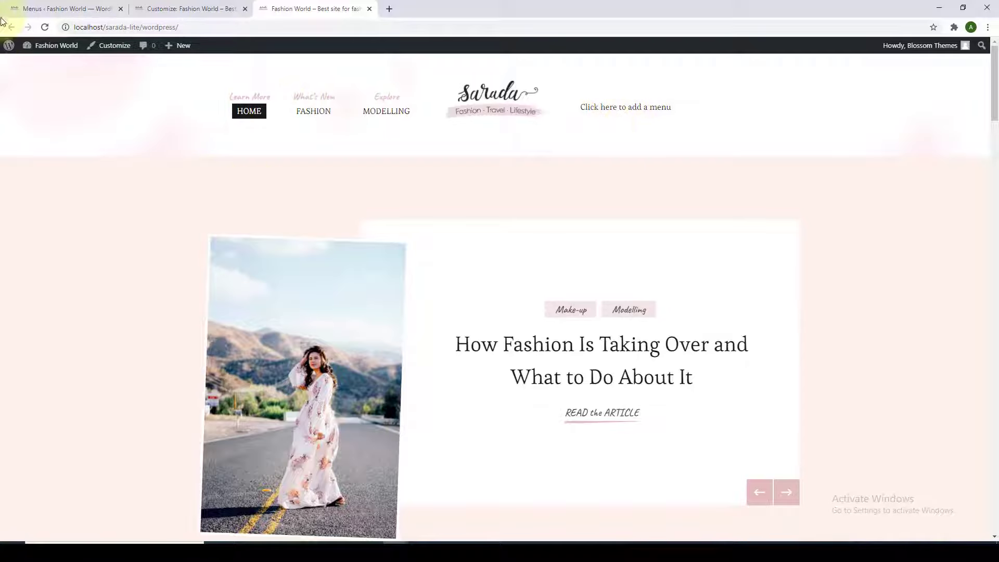
Step: Create a new menu named Secondary Menu and assign it to the Secondary display location
{"action": "left_click", "coordinate": [50, 8]}
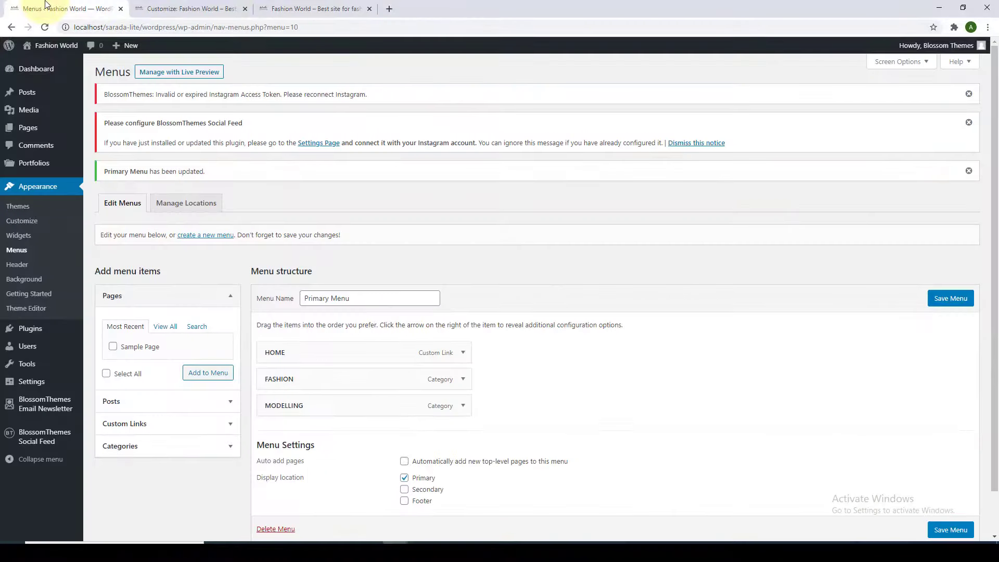
{"action": "left_click", "coordinate": [207, 235]}
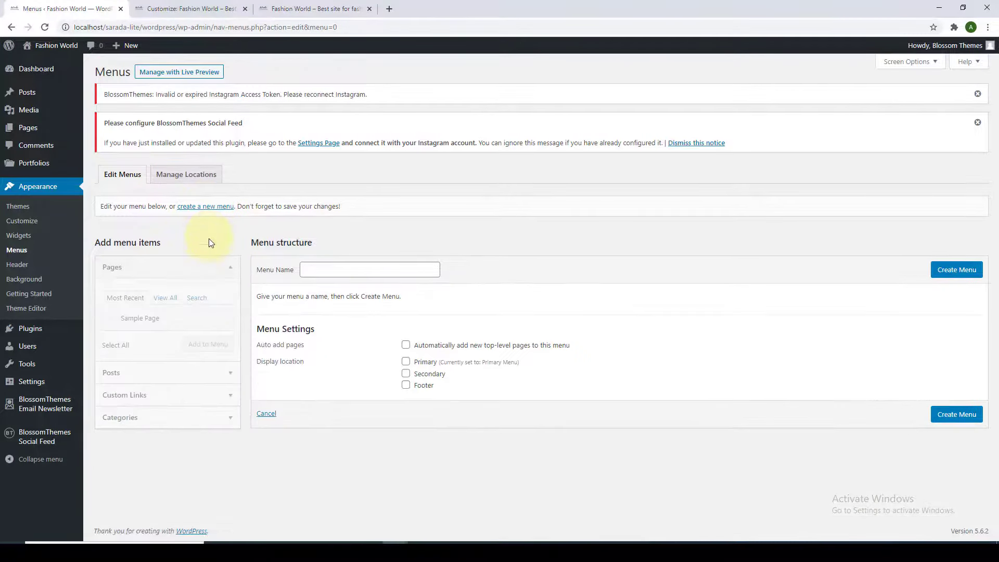
{"action": "left_click", "coordinate": [308, 270]}
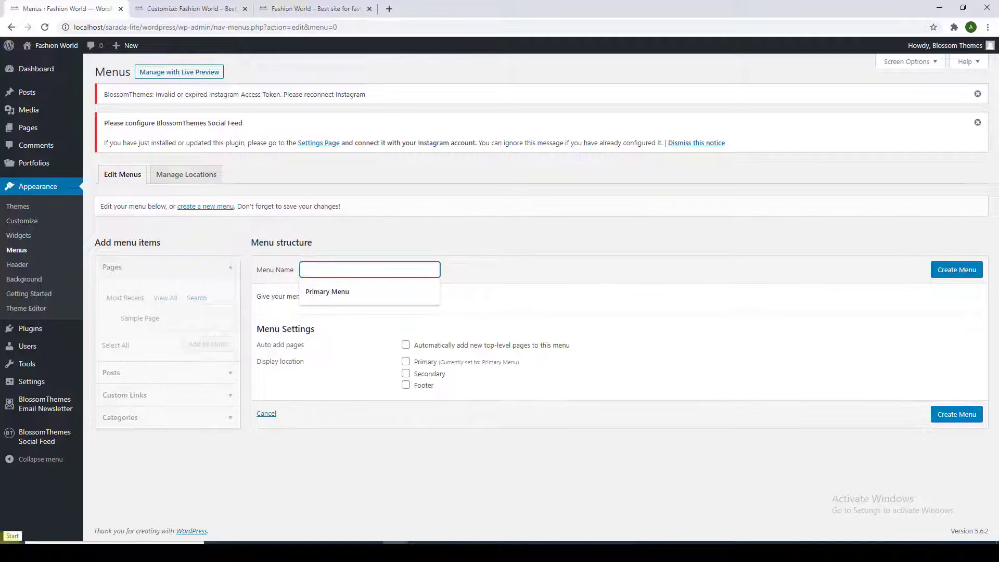
{"action": "type", "text": "Seconda"}
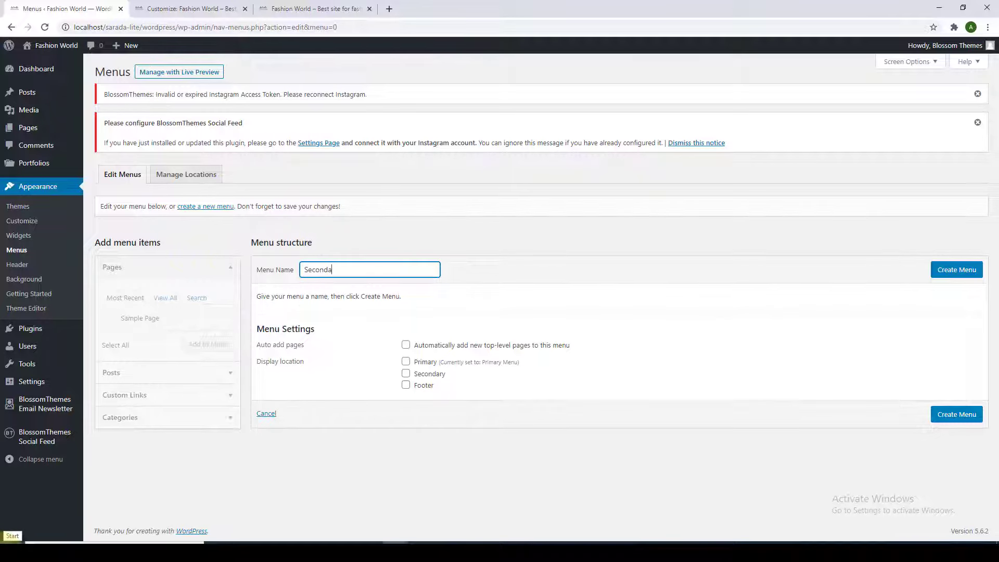
{"action": "type", "text": "ry Menu"}
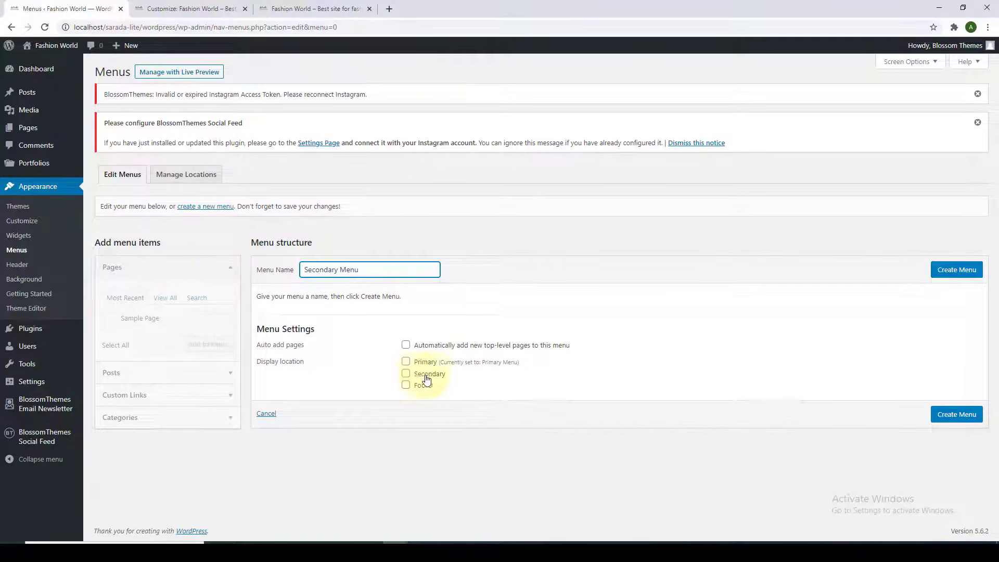
{"action": "left_click", "coordinate": [406, 373]}
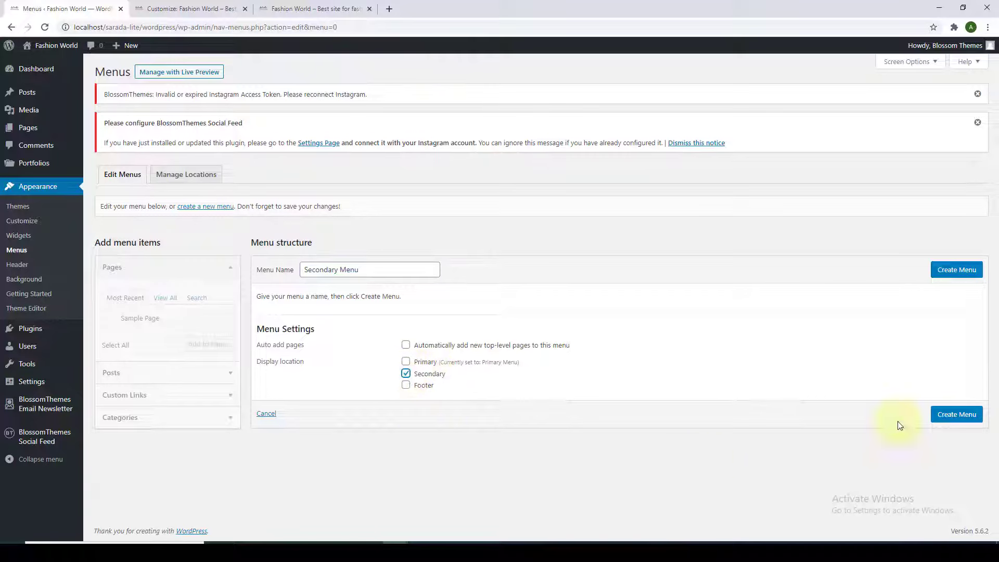
{"action": "left_click", "coordinate": [953, 416]}
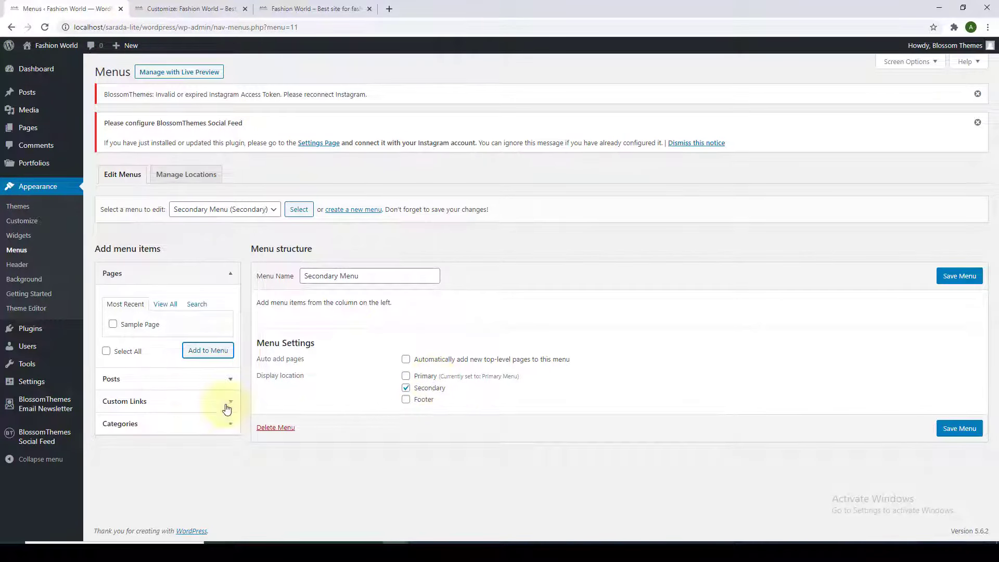
Step: Add the Make-up and Travel categories as items of the Secondary Menu
{"action": "left_click", "coordinate": [201, 423]}
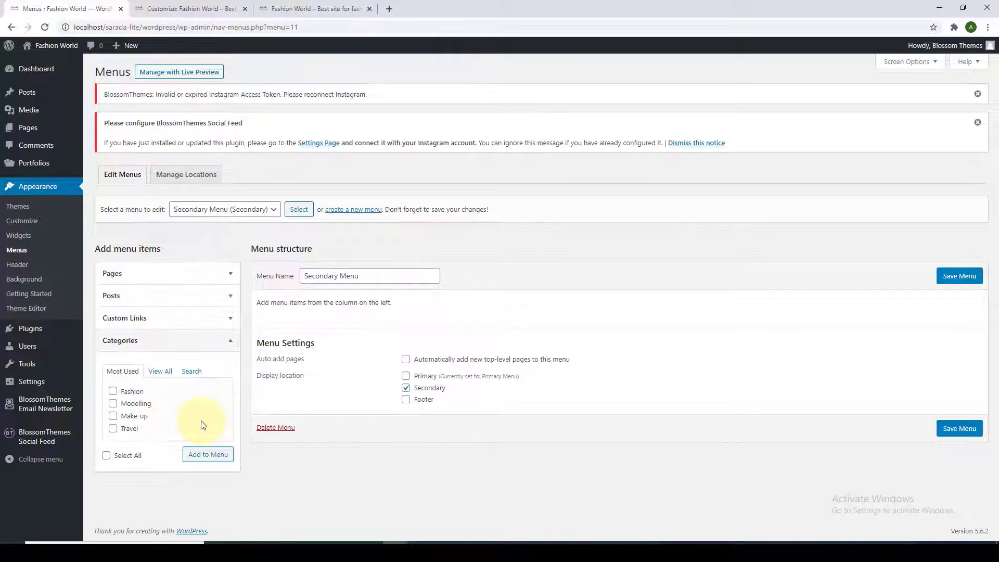
{"action": "left_click", "coordinate": [114, 416]}
{"action": "left_click", "coordinate": [114, 429]}
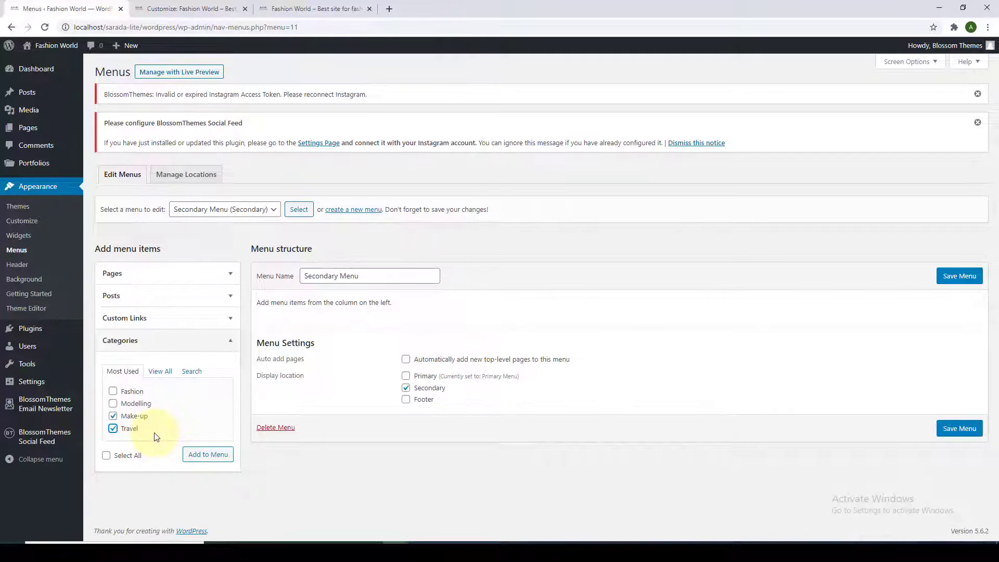
{"action": "left_click", "coordinate": [208, 455]}
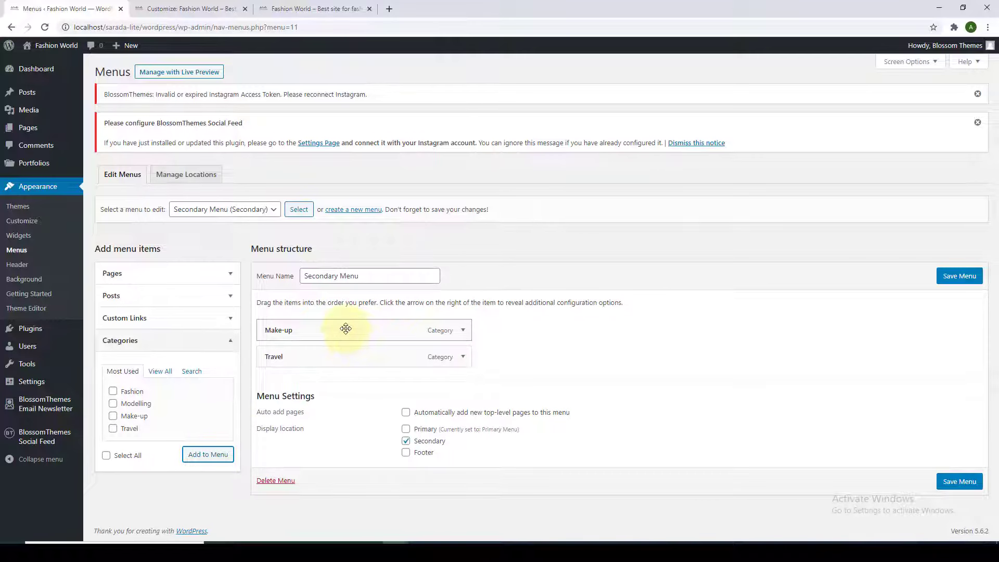
Step: Change the Make-up item's navigation label to MAKE-UP and set its description to "New Trends"
{"action": "left_click", "coordinate": [463, 333]}
{"action": "scroll", "coordinate": [390, 335], "scroll_direction": "down", "scroll_amount": 2}
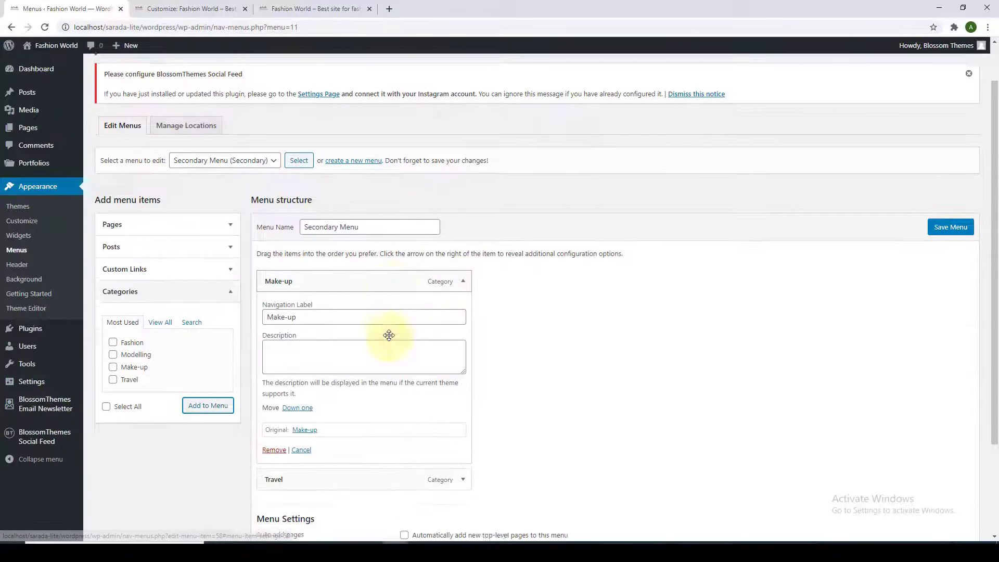
{"action": "double_click", "coordinate": [307, 262]}
{"action": "key", "text": "BackSpace"}
{"action": "key", "text": "BackSpace"}
{"action": "key", "text": "BackSpace"}
{"action": "key", "text": "BackSpace"}
{"action": "key", "text": "BackSpace"}
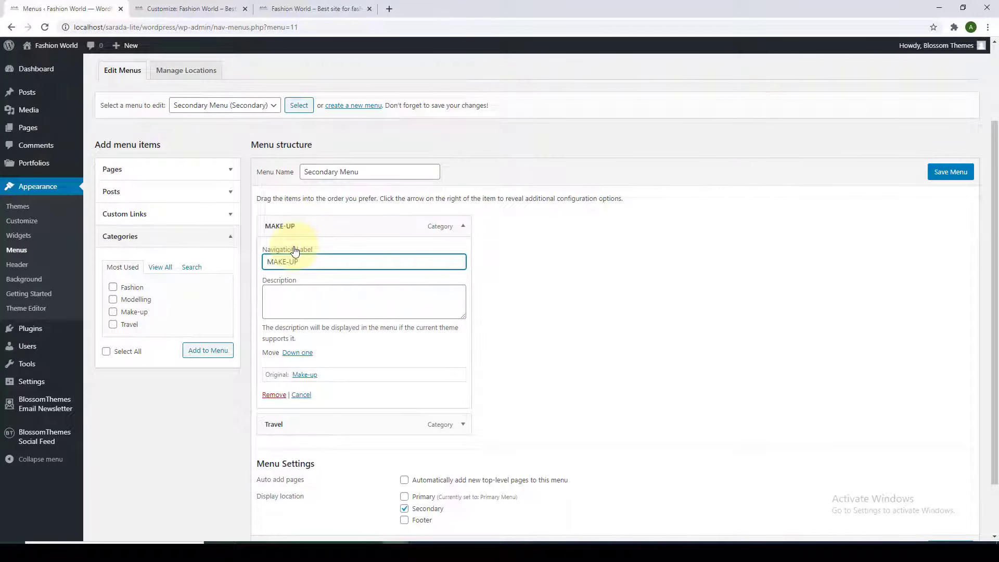
{"action": "left_click", "coordinate": [298, 299]}
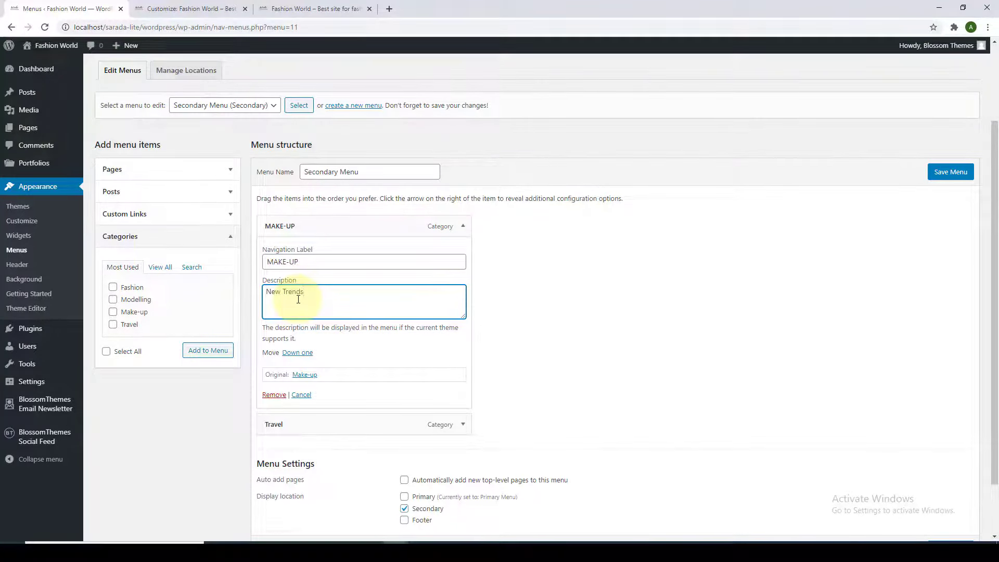
{"action": "left_click", "coordinate": [463, 226]}
Step: Change the Travel item's navigation label to TRAVEL and set its description to "Set out to it"
{"action": "left_click", "coordinate": [463, 252]}
{"action": "scroll", "coordinate": [241, 245], "scroll_direction": "down", "scroll_amount": 1}
{"action": "left_click", "coordinate": [291, 222]}
{"action": "key", "text": "BackSpace"}
{"action": "key", "text": "BackSpace"}
{"action": "key", "text": "BackSpace"}
{"action": "key", "text": "BackSpace"}
{"action": "key", "text": "BackSpace"}
{"action": "left_click", "coordinate": [280, 268]}
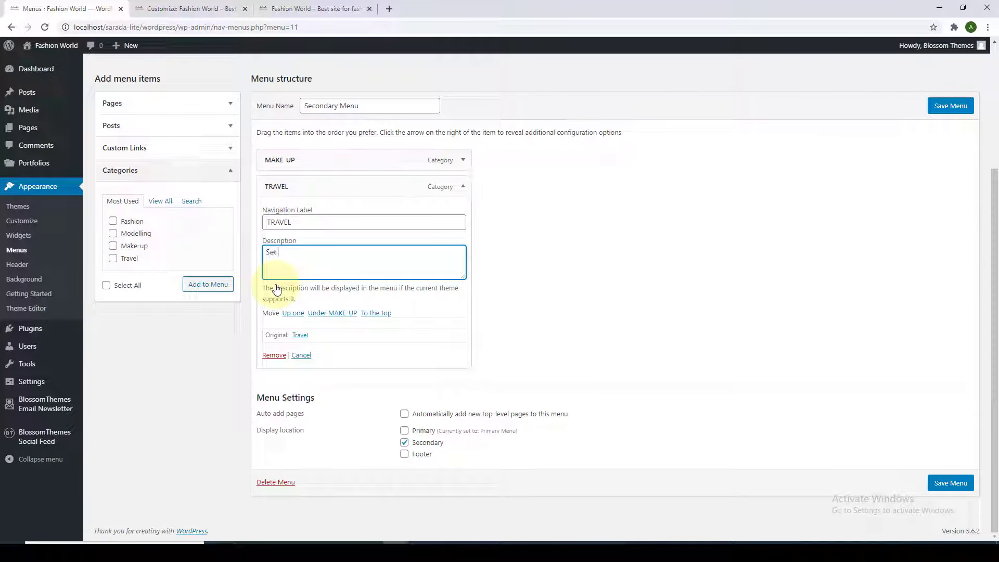
{"action": "scroll", "coordinate": [462, 183], "scroll_direction": "up", "scroll_amount": 3}
{"action": "scroll", "coordinate": [468, 201], "scroll_direction": "down", "scroll_amount": 3}
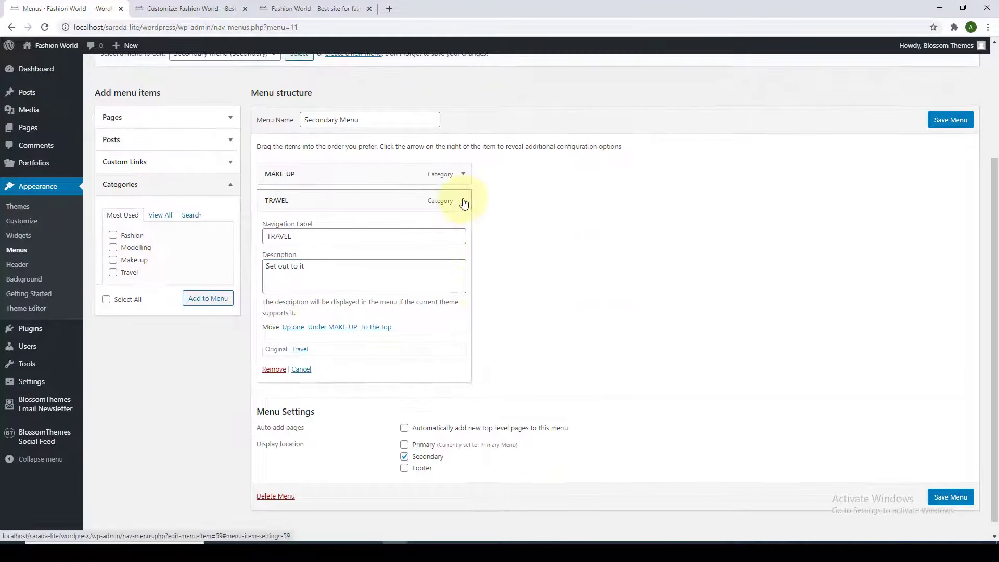
{"action": "left_click", "coordinate": [463, 186]}
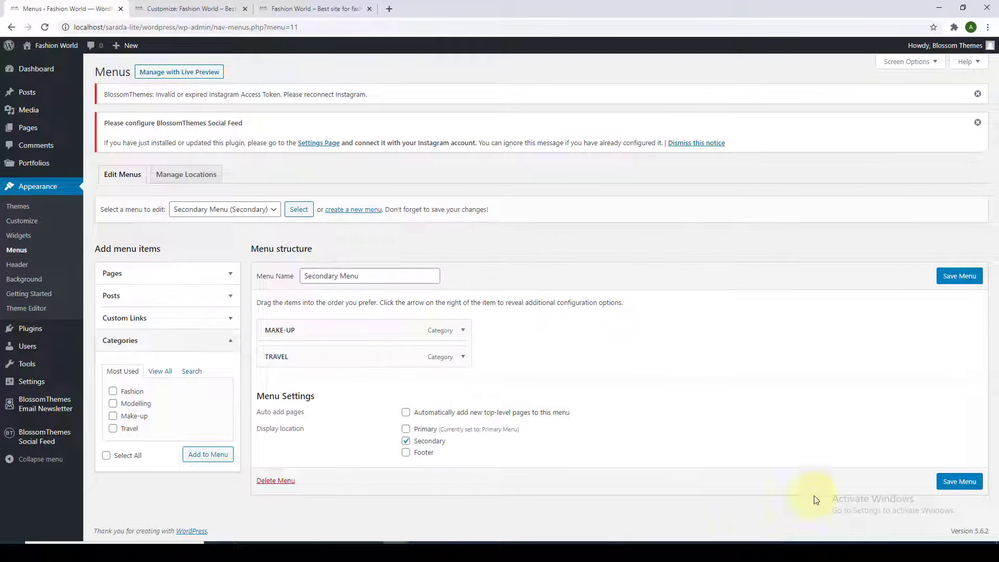
Step: Save the Secondary Menu and reload the live homepage to check its header navigation and footer menu area
{"action": "left_click", "coordinate": [971, 280]}
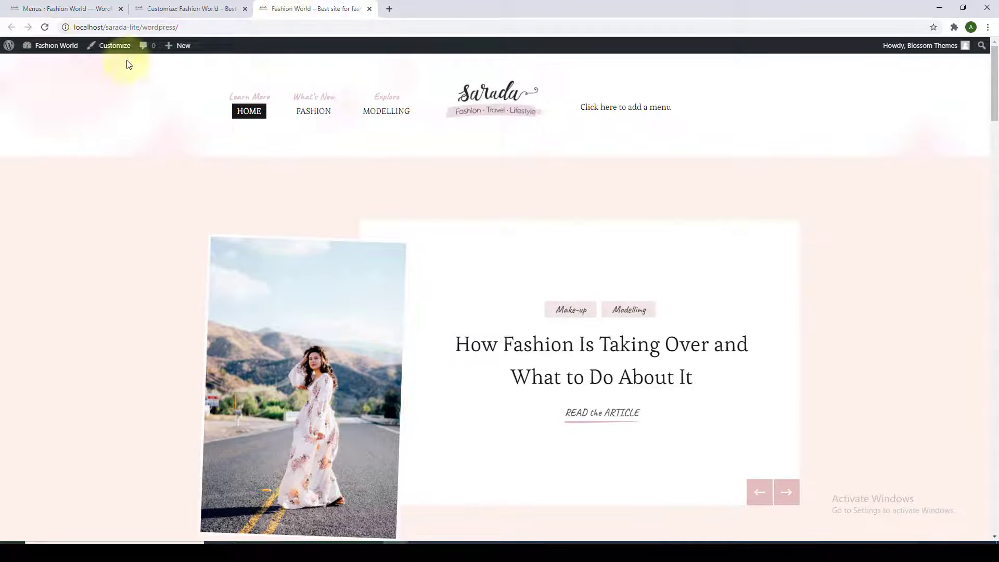
{"action": "left_click", "coordinate": [45, 28]}
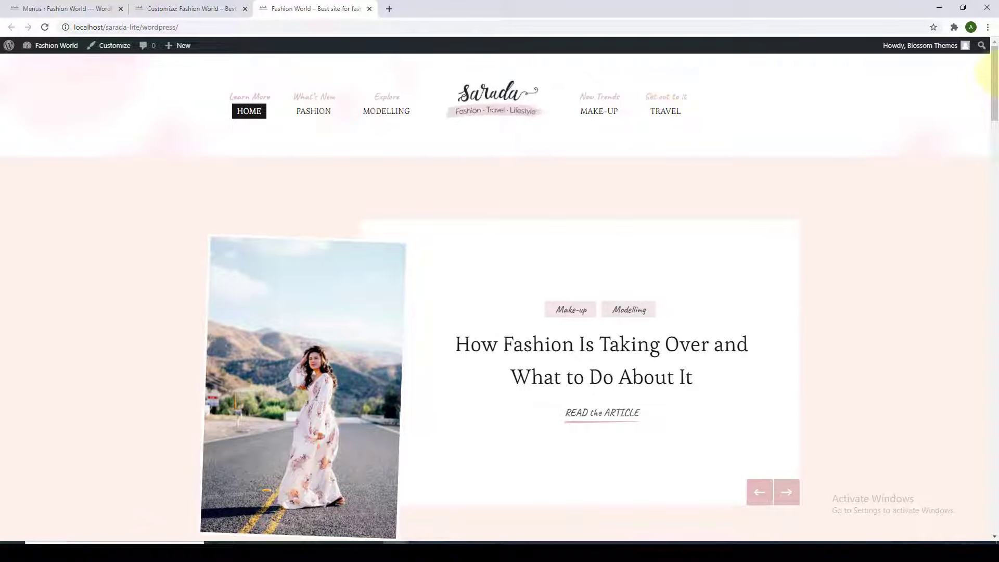
{"action": "left_click", "coordinate": [995, 207]}
{"action": "left_click_drag", "start_coordinate": [994, 207], "coordinate": [993, 499]}
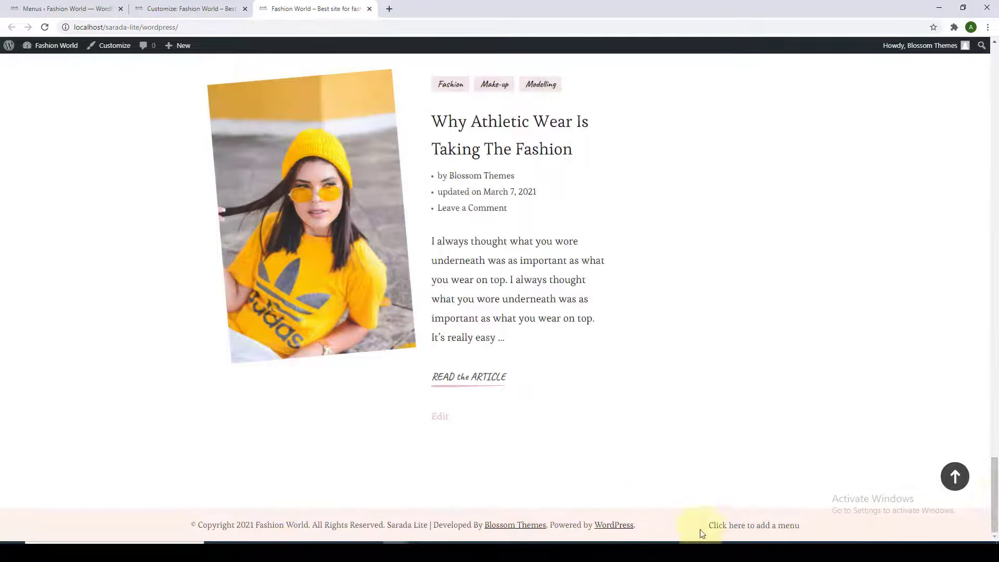
Step: Create a new menu named Footer Menu and assign it to the Footer display location
{"action": "left_click", "coordinate": [76, 6]}
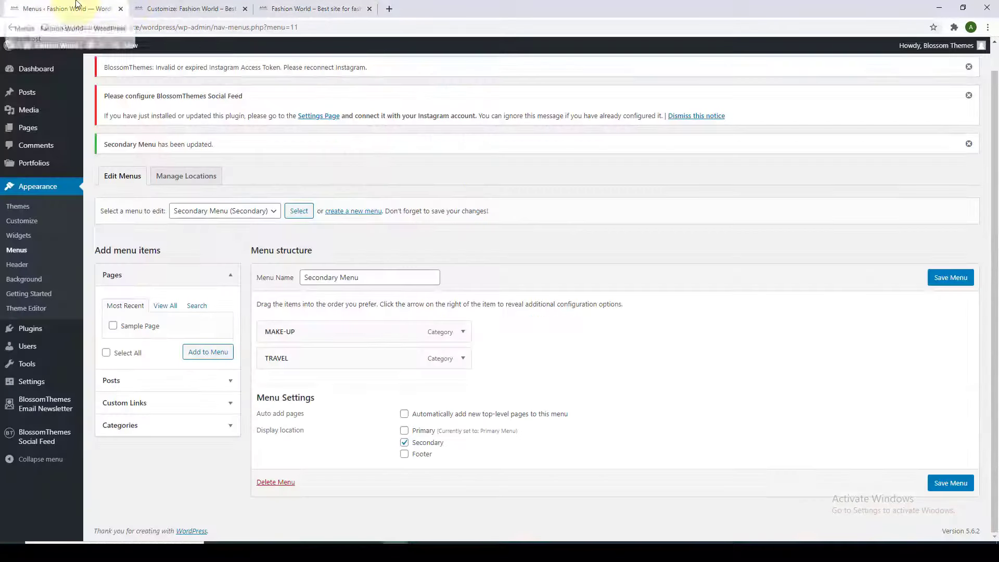
{"action": "left_click", "coordinate": [347, 212]}
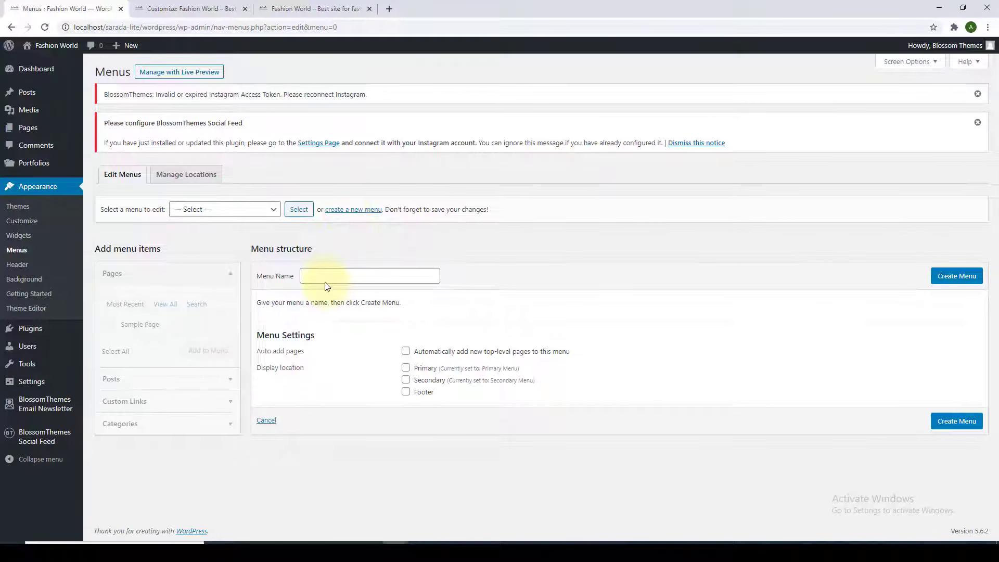
{"action": "left_click", "coordinate": [326, 278]}
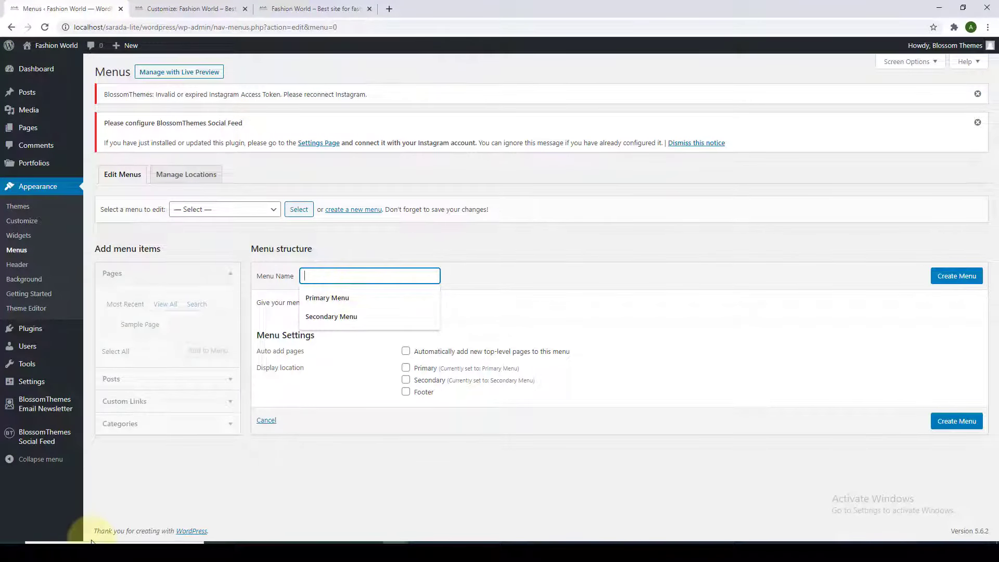
{"action": "type", "text": "Footer Menu"}
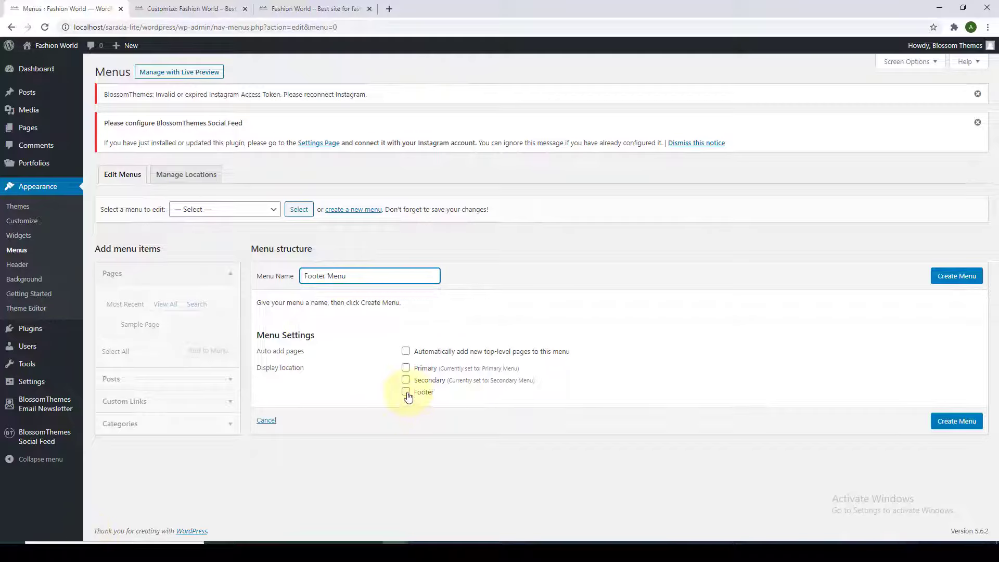
{"action": "left_click", "coordinate": [407, 393]}
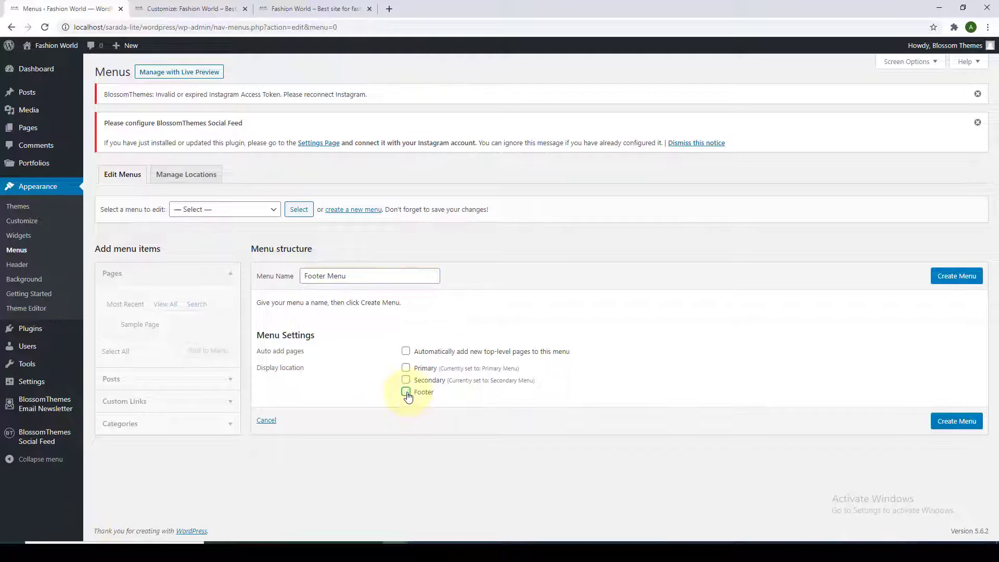
{"action": "left_click", "coordinate": [963, 424]}
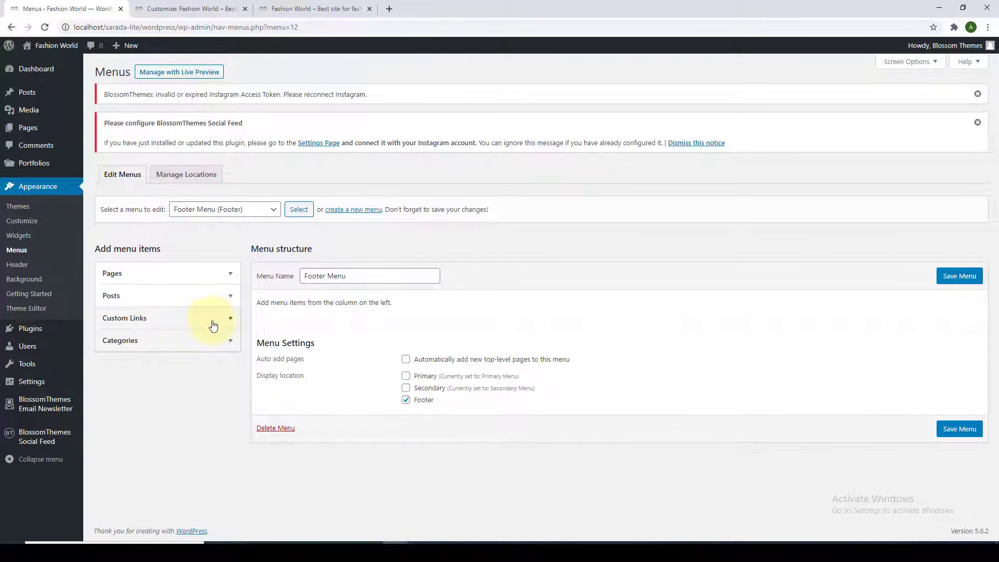
{"action": "left_click", "coordinate": [212, 325]}
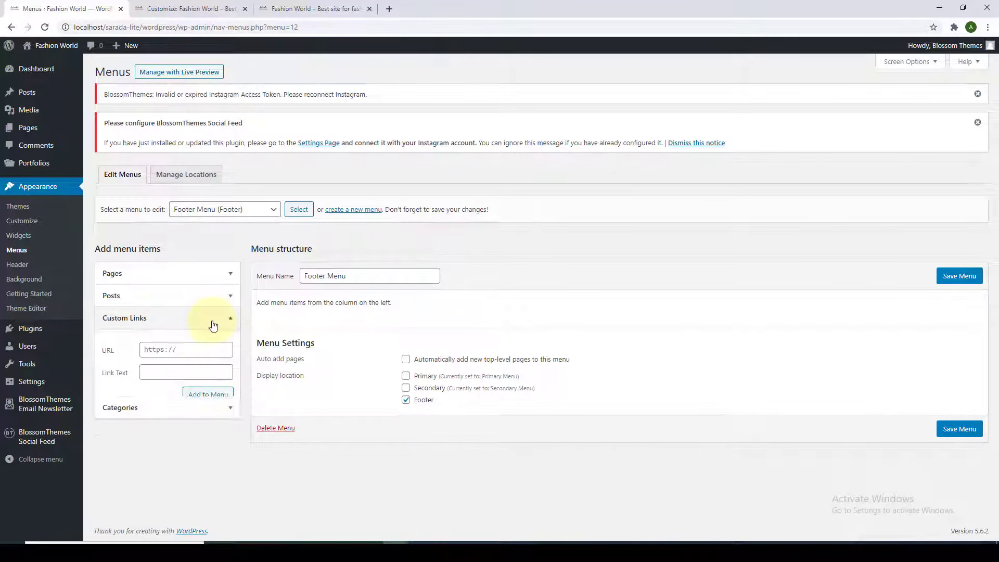
{"action": "left_click", "coordinate": [156, 352]}
{"action": "left_click", "coordinate": [163, 377]}
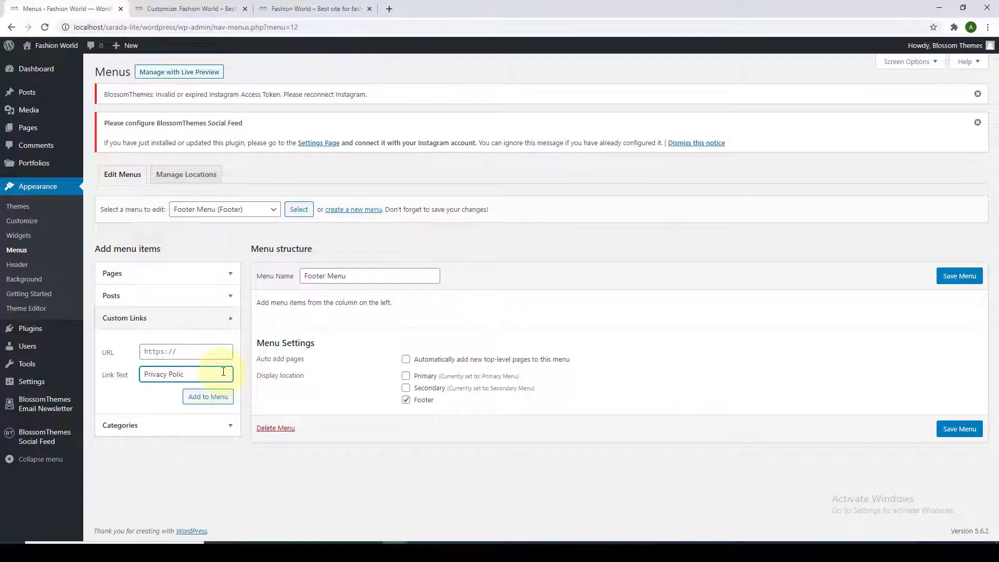
{"action": "left_click", "coordinate": [211, 352]}
{"action": "key", "text": "ctrl+v"}
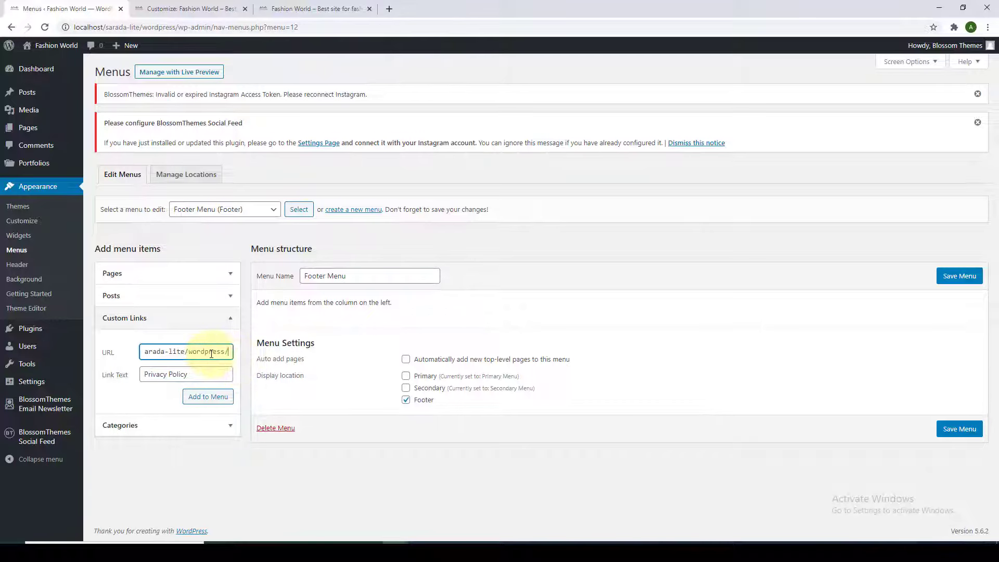
{"action": "left_click", "coordinate": [223, 403]}
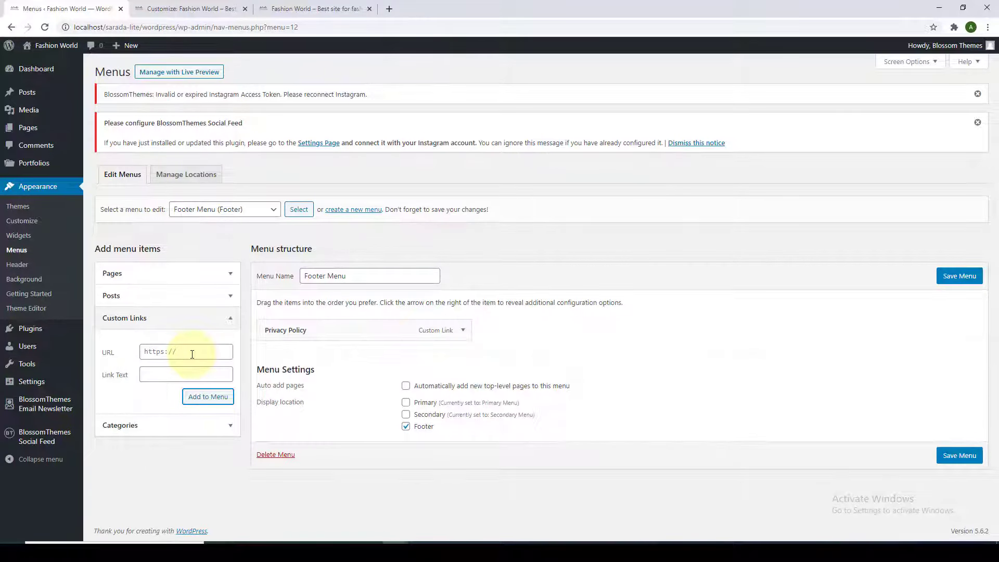
Step: Add a second custom link to the Footer Menu with the same site URL and the text Terms & Conditions
{"action": "right_click", "coordinate": [192, 355]}
{"action": "left_click", "coordinate": [195, 433]}
{"action": "left_click", "coordinate": [165, 376]}
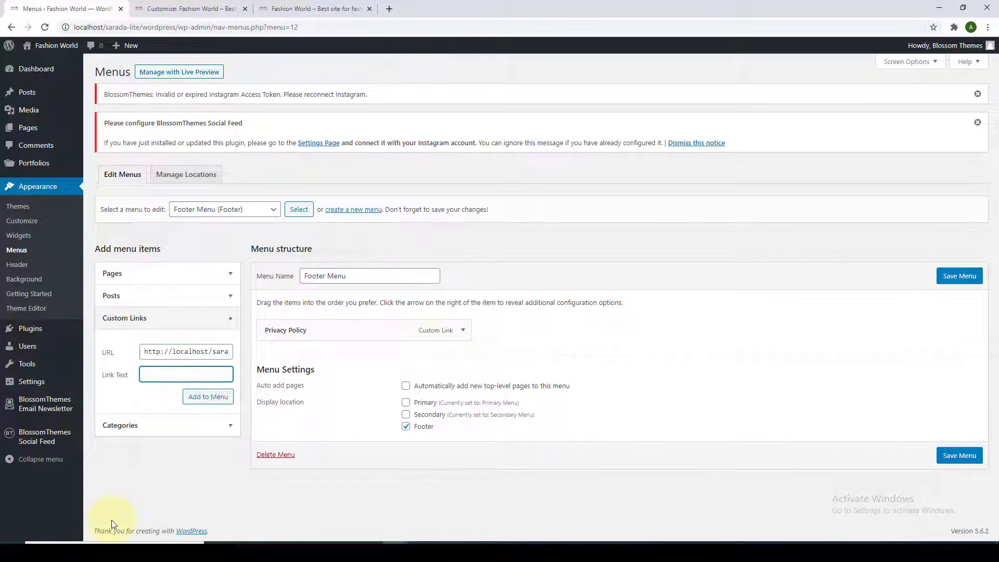
{"action": "type", "text": "Terms & Conditions"}
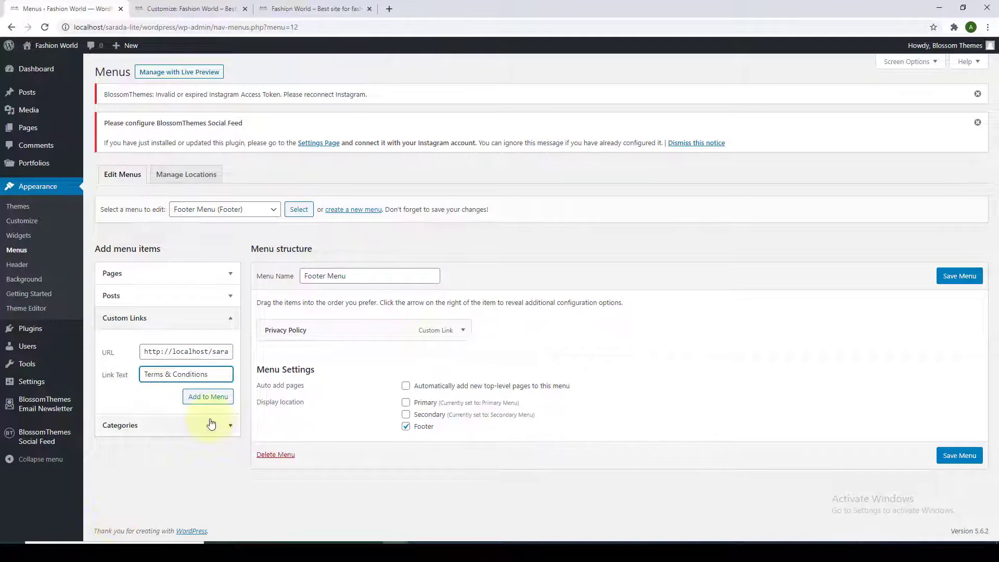
{"action": "left_click", "coordinate": [217, 399]}
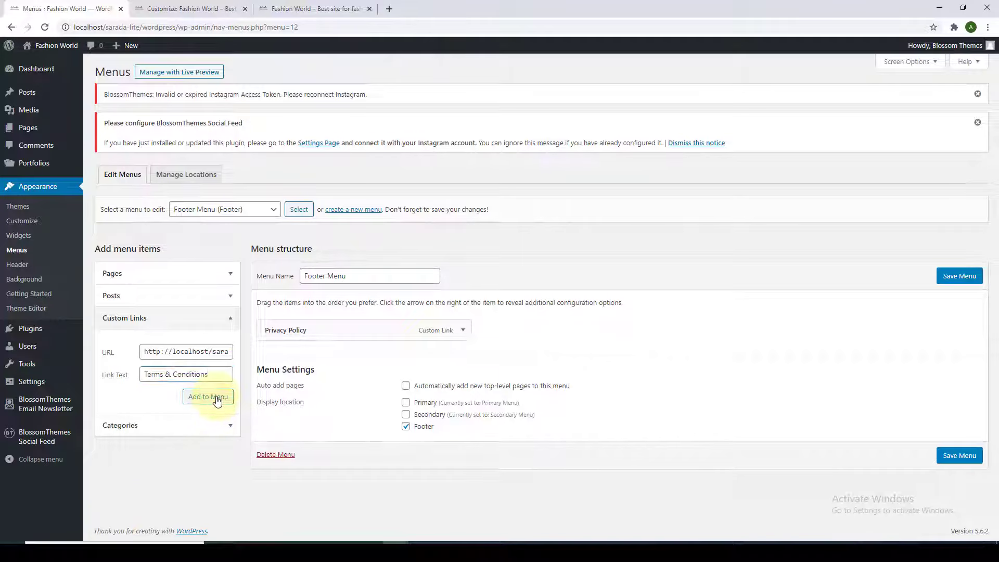
Step: Save the Footer Menu and reload the live homepage to check the links in its footer
{"action": "left_click", "coordinate": [965, 484]}
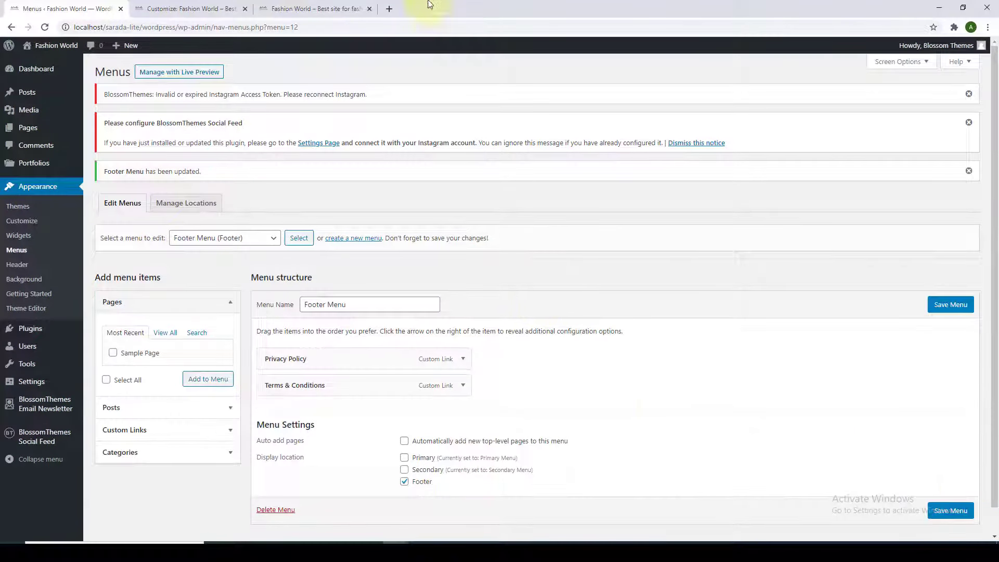
{"action": "left_click", "coordinate": [307, 7]}
{"action": "left_click", "coordinate": [44, 27]}
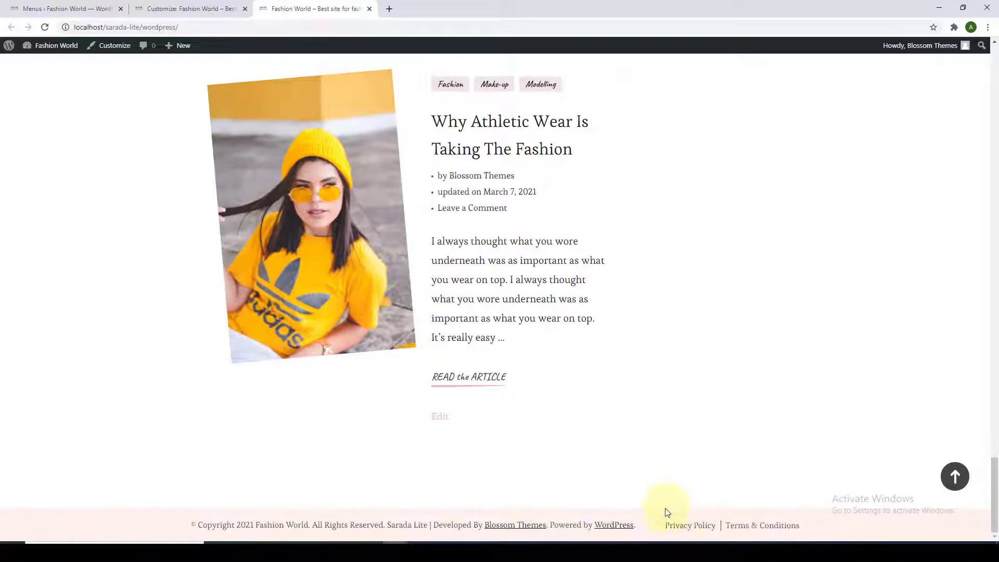
{"action": "left_click", "coordinate": [954, 472]}
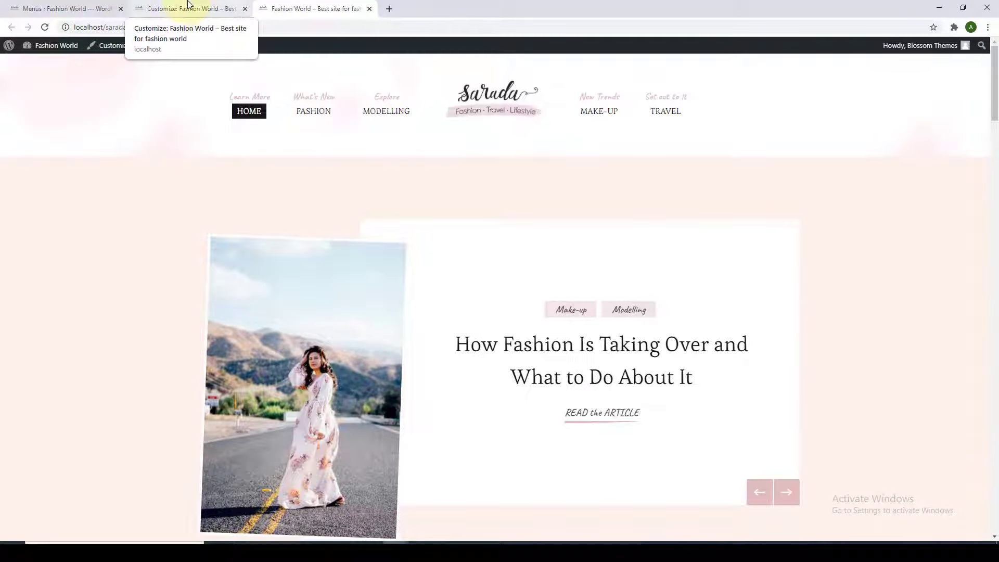
Step: Refresh the Customizer so its preview includes the new menus, and open the Colors options of the Appearance Settings
{"action": "left_click", "coordinate": [188, 5]}
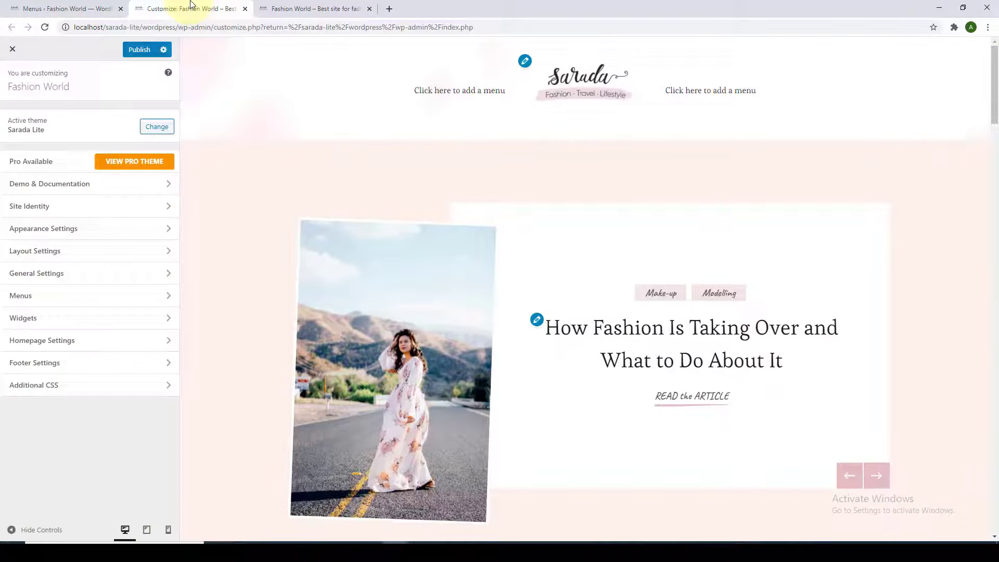
{"action": "left_click", "coordinate": [46, 28]}
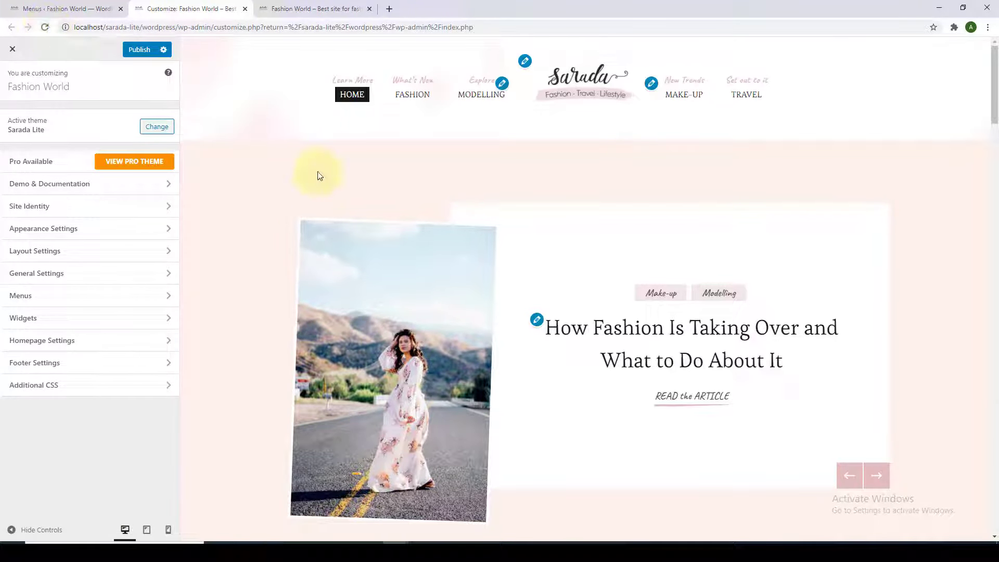
{"action": "left_click", "coordinate": [85, 240]}
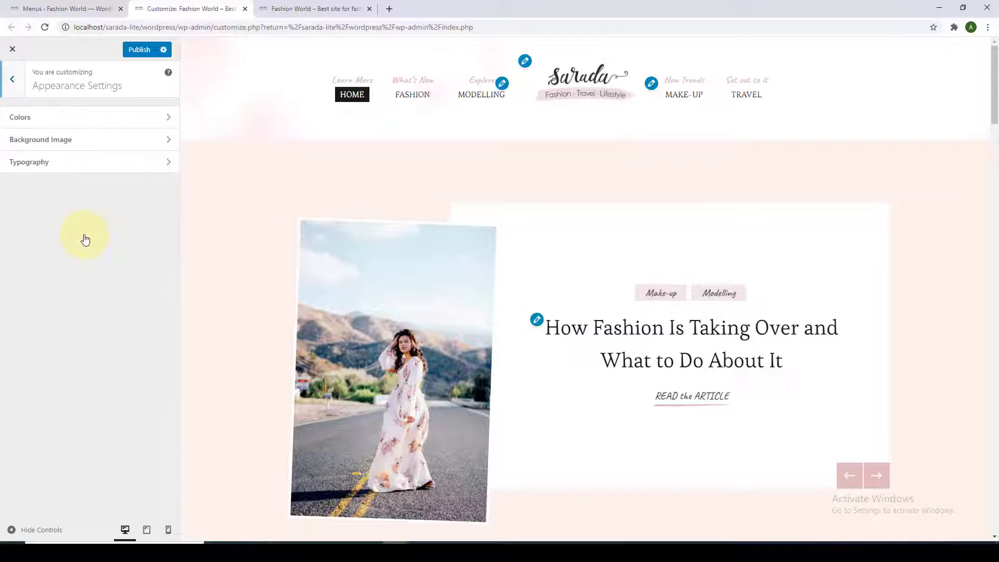
{"action": "left_click", "coordinate": [166, 118]}
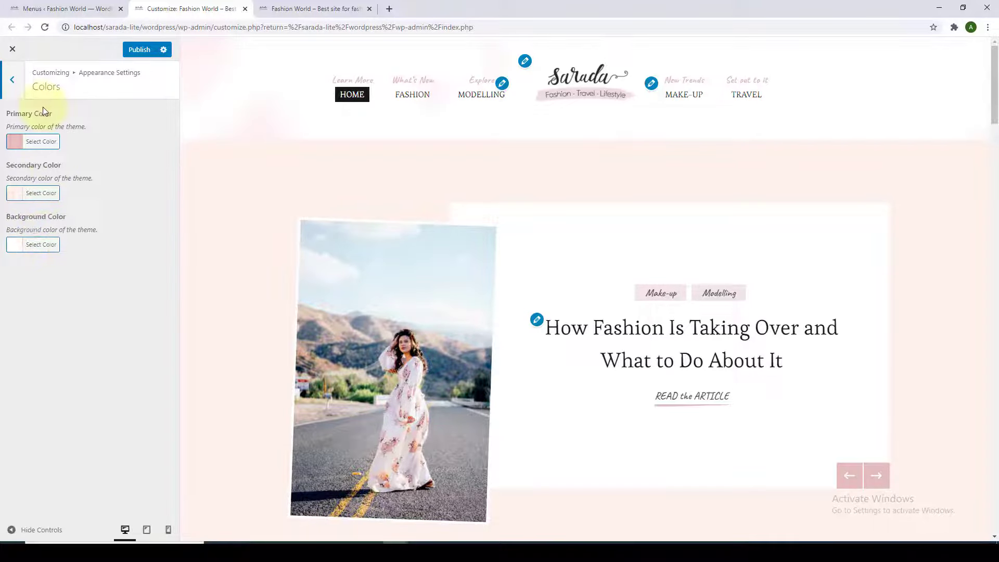
Step: Set the theme's primary color to a light green, #bae2ae
{"action": "left_click", "coordinate": [52, 146]}
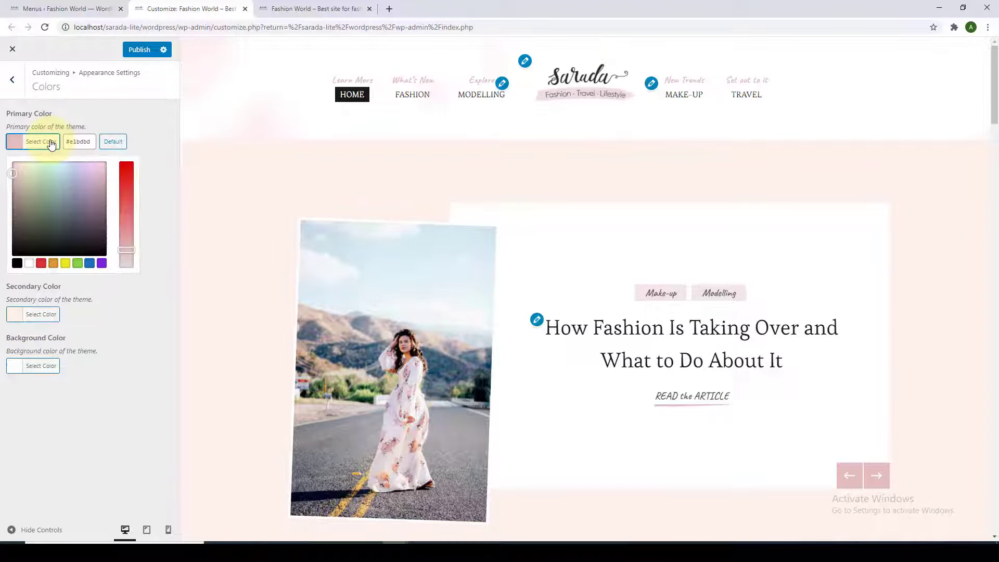
{"action": "left_click", "coordinate": [41, 264]}
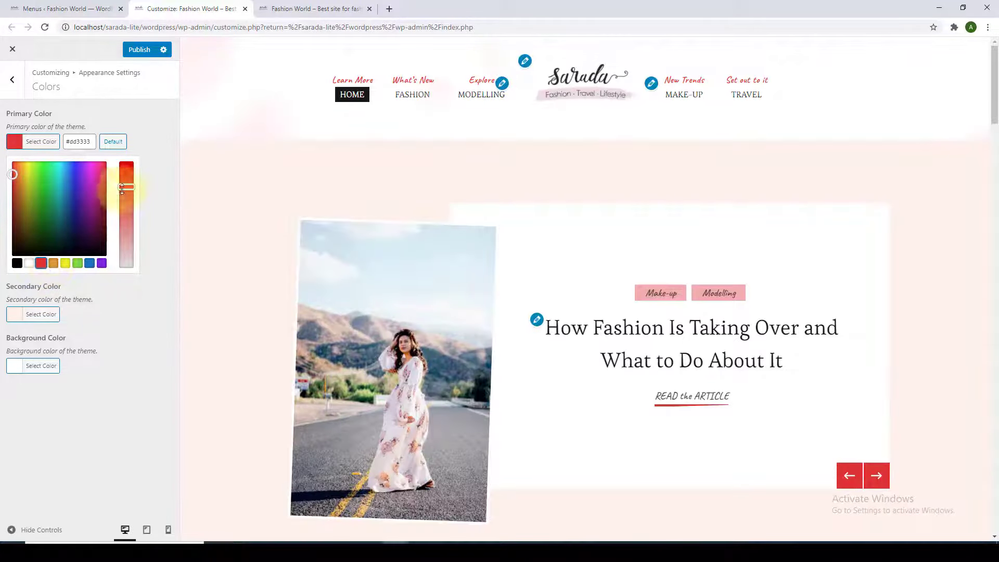
{"action": "left_click_drag", "start_coordinate": [126, 186], "coordinate": [126, 242]}
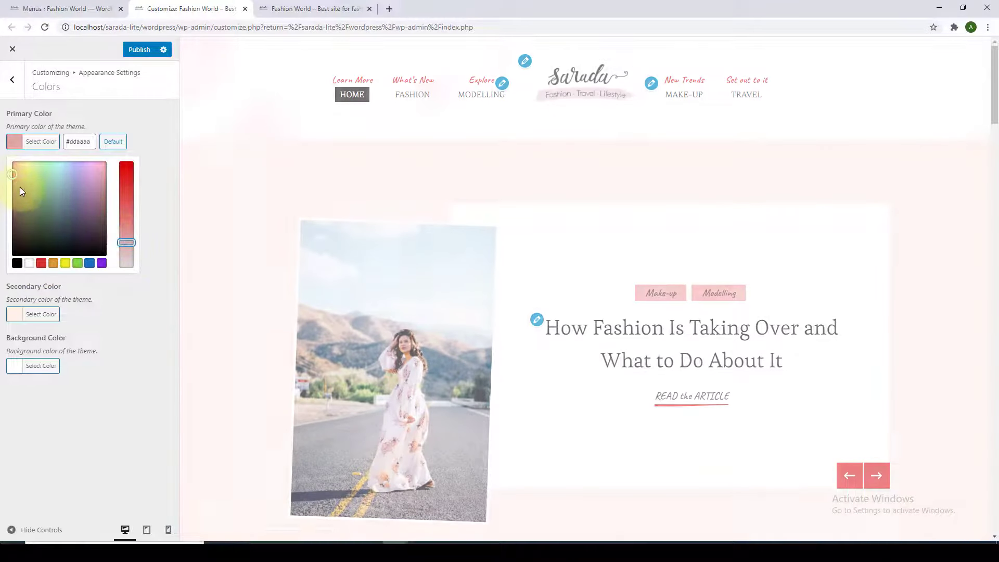
{"action": "left_click_drag", "start_coordinate": [12, 177], "coordinate": [24, 167]}
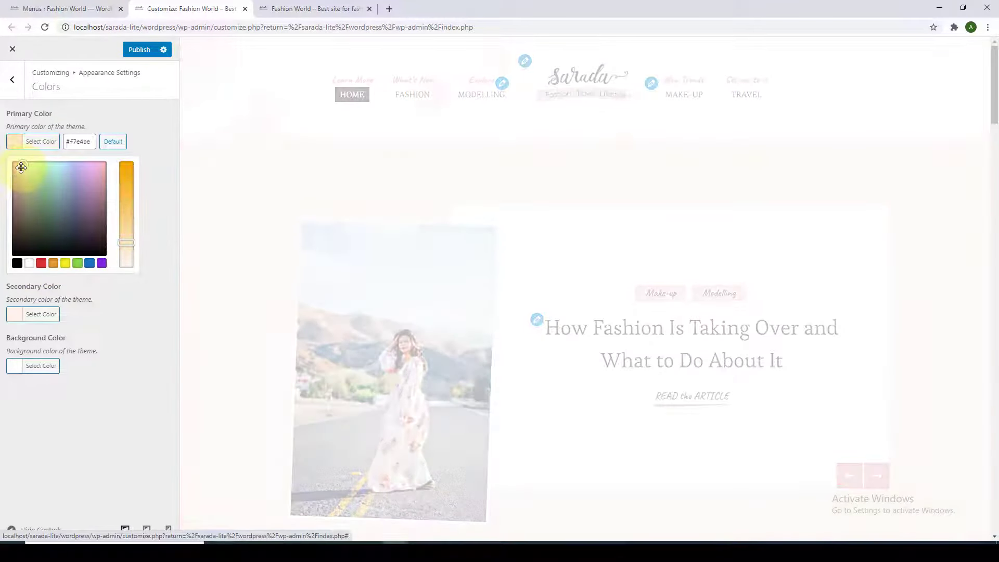
{"action": "left_click_drag", "start_coordinate": [21, 167], "coordinate": [40, 175]}
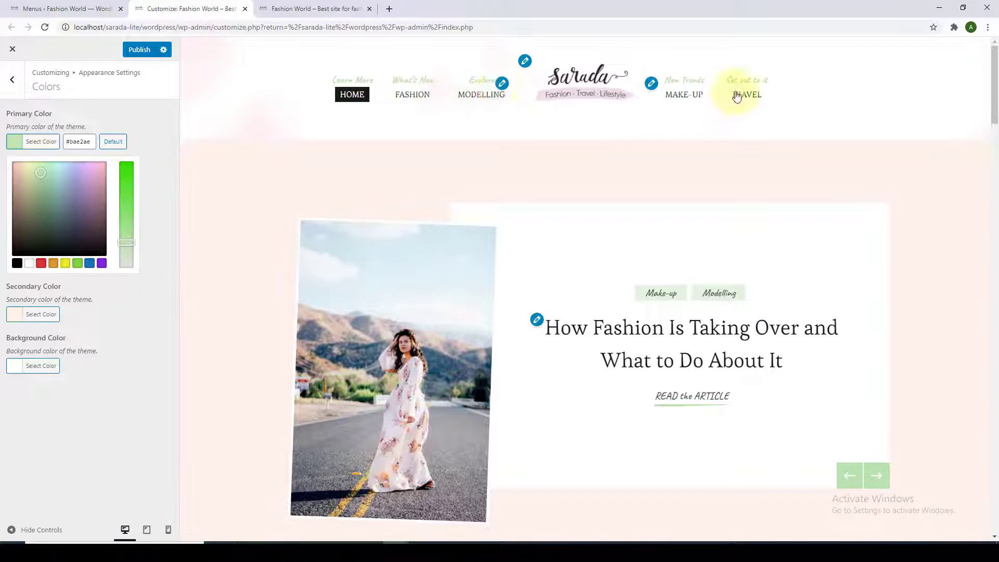
Step: Examine how the primary color is applied to the slider arrows, category tags and article links throughout the homepage preview
{"action": "scroll", "coordinate": [729, 187], "scroll_direction": "down", "scroll_amount": 3}
{"action": "scroll", "coordinate": [858, 163], "scroll_direction": "down", "scroll_amount": 3}
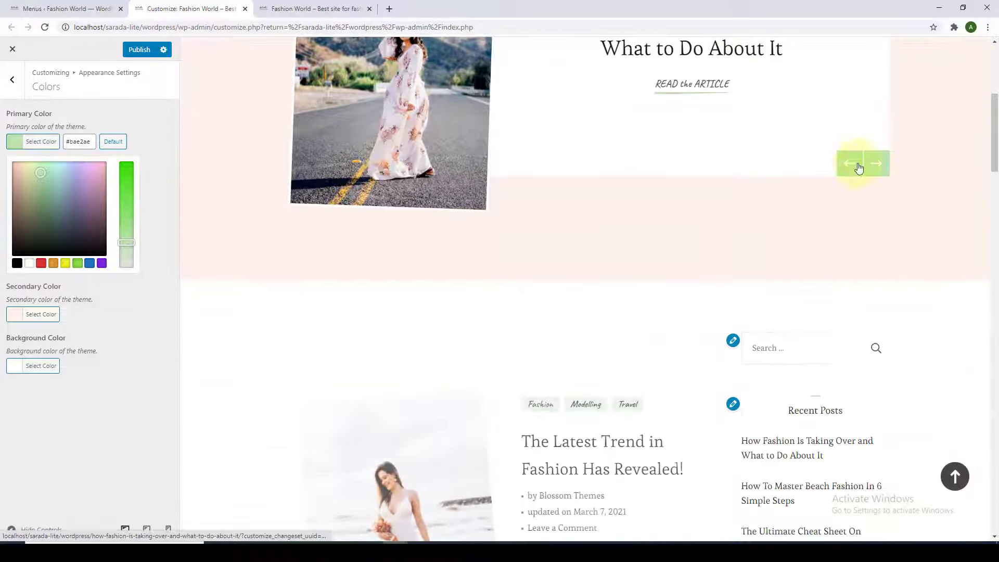
{"action": "scroll", "coordinate": [870, 158], "scroll_direction": "down", "scroll_amount": 6}
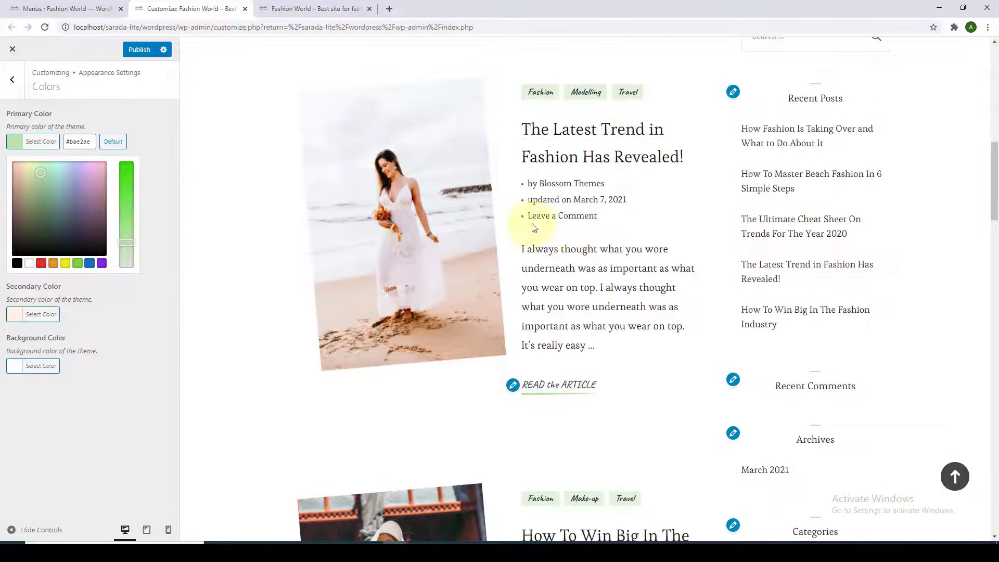
{"action": "scroll", "coordinate": [730, 252], "scroll_direction": "down", "scroll_amount": 5}
{"action": "scroll", "coordinate": [722, 251], "scroll_direction": "down", "scroll_amount": 3}
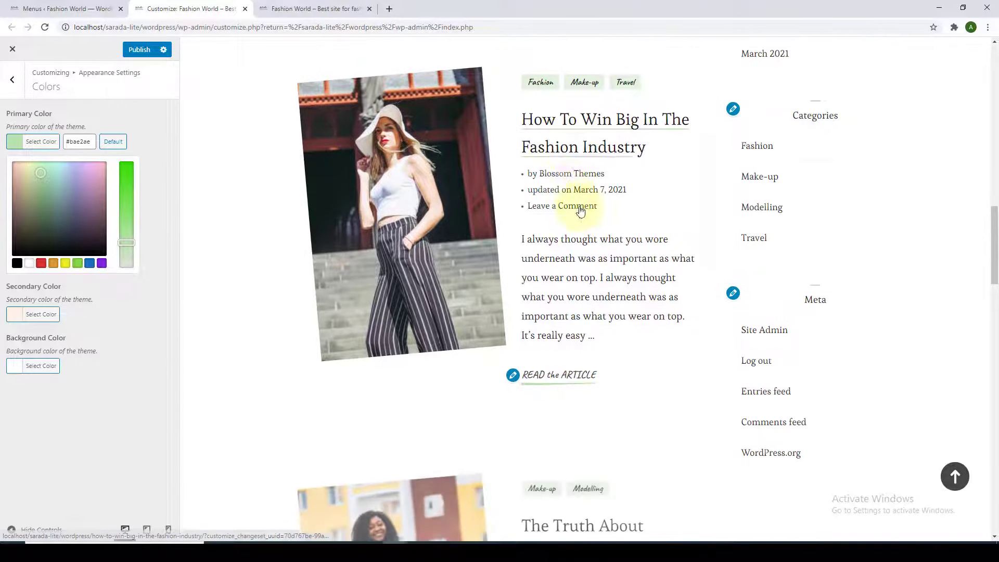
{"action": "scroll", "coordinate": [577, 208], "scroll_direction": "down", "scroll_amount": 8}
{"action": "scroll", "coordinate": [587, 170], "scroll_direction": "up", "scroll_amount": 3}
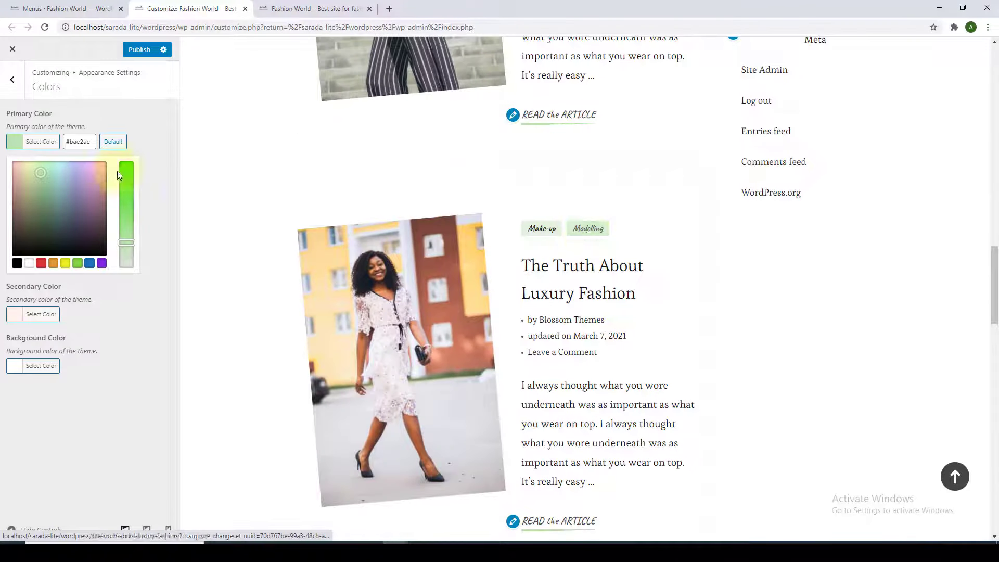
Step: Reset the theme's primary color to its default
{"action": "left_click", "coordinate": [111, 146]}
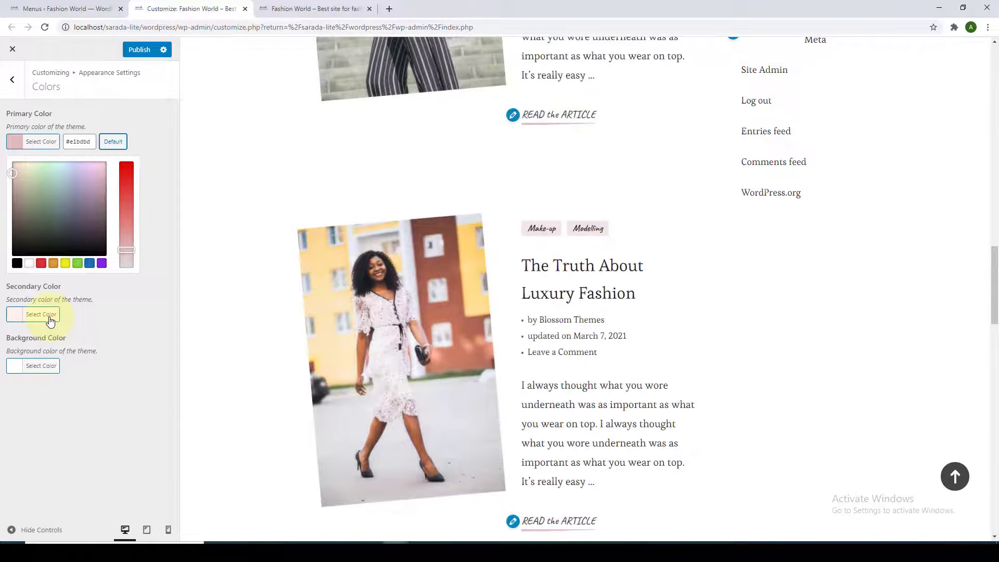
Step: Set the theme's secondary color to the muted green #b7c9a3
{"action": "left_click", "coordinate": [50, 318]}
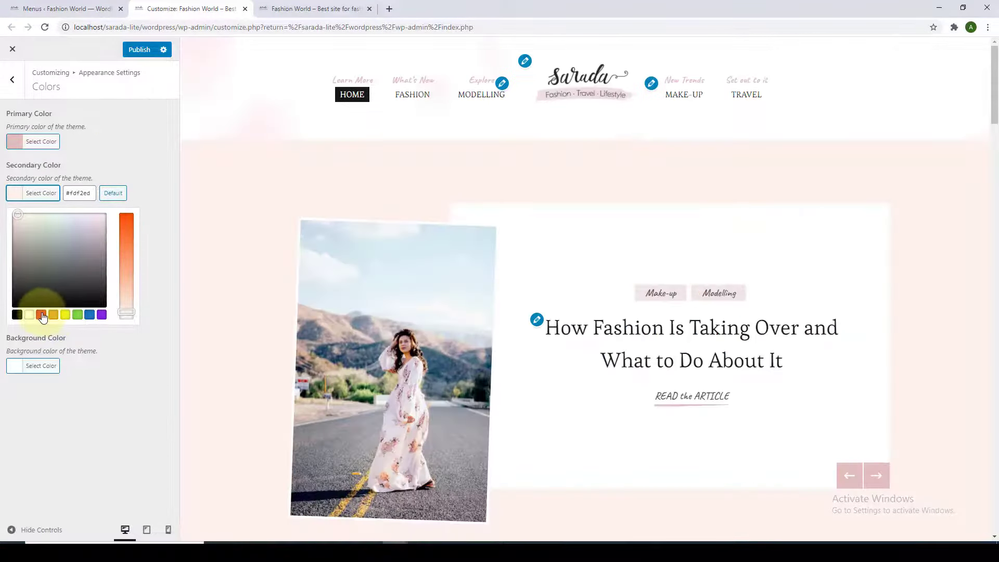
{"action": "left_click", "coordinate": [41, 315]}
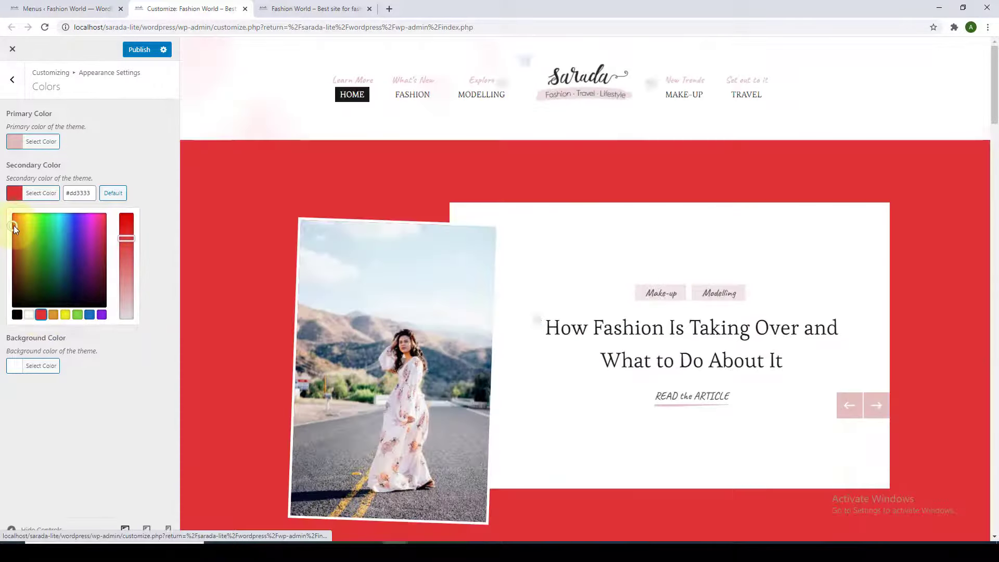
{"action": "left_click", "coordinate": [19, 227]}
{"action": "left_click_drag", "start_coordinate": [18, 228], "coordinate": [35, 233]}
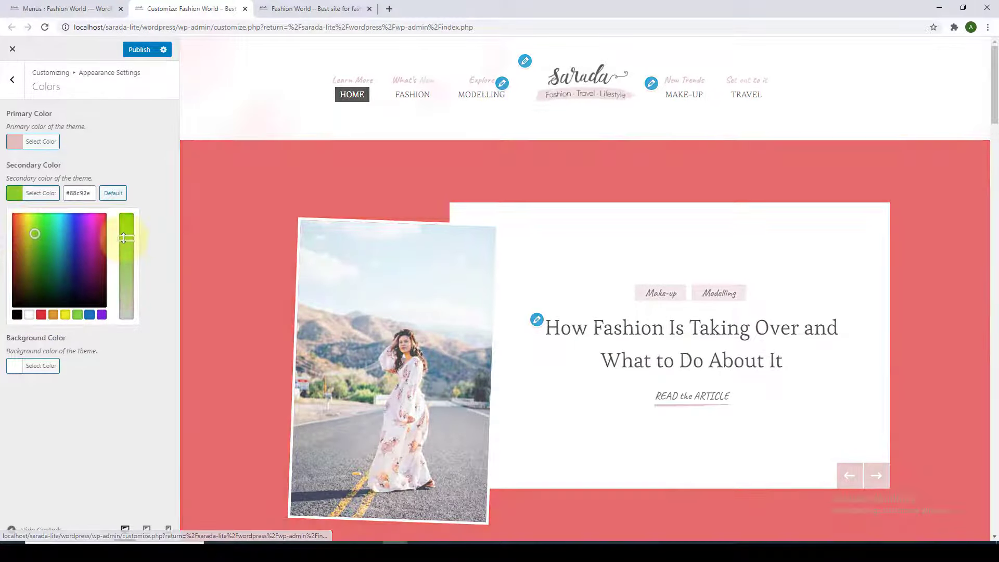
{"action": "left_click_drag", "start_coordinate": [126, 239], "coordinate": [126, 299]}
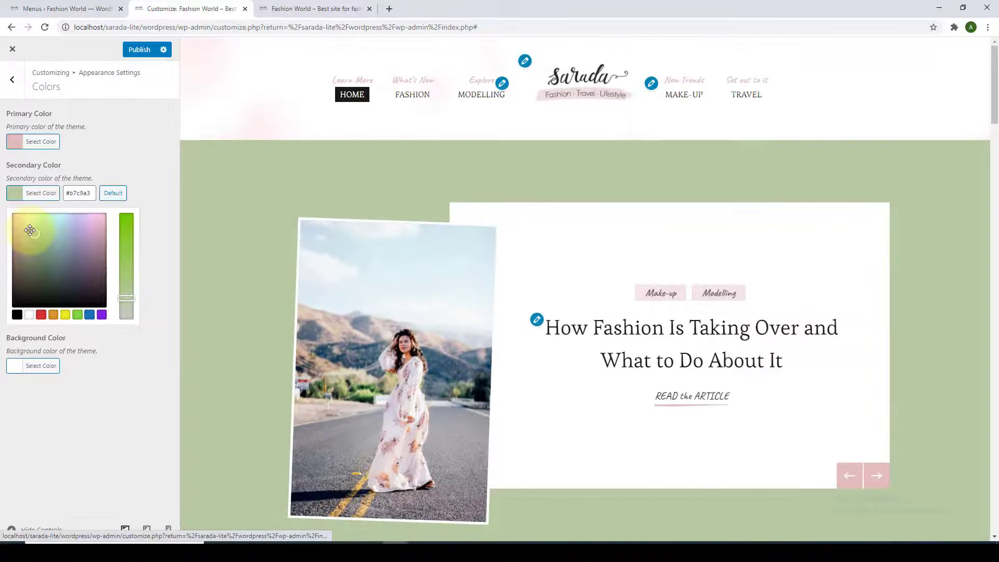
Step: Preview the secondary color down to the page footer, and restore its default
{"action": "scroll", "coordinate": [478, 220], "scroll_direction": "down", "scroll_amount": 4}
{"action": "scroll", "coordinate": [478, 221], "scroll_direction": "down", "scroll_amount": 6}
{"action": "scroll", "coordinate": [478, 223], "scroll_direction": "down", "scroll_amount": 5}
{"action": "scroll", "coordinate": [475, 225], "scroll_direction": "down", "scroll_amount": 10}
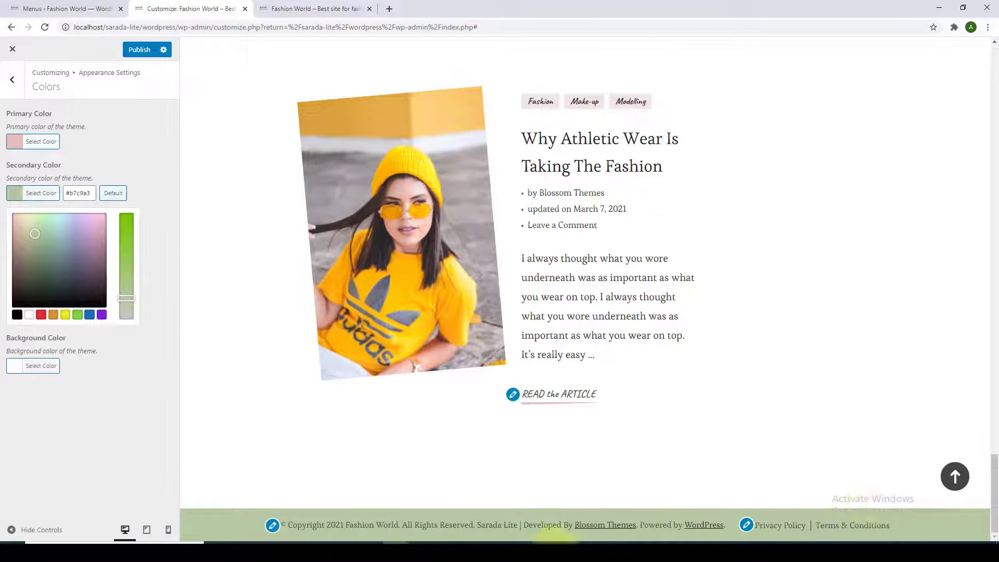
{"action": "left_click", "coordinate": [957, 476]}
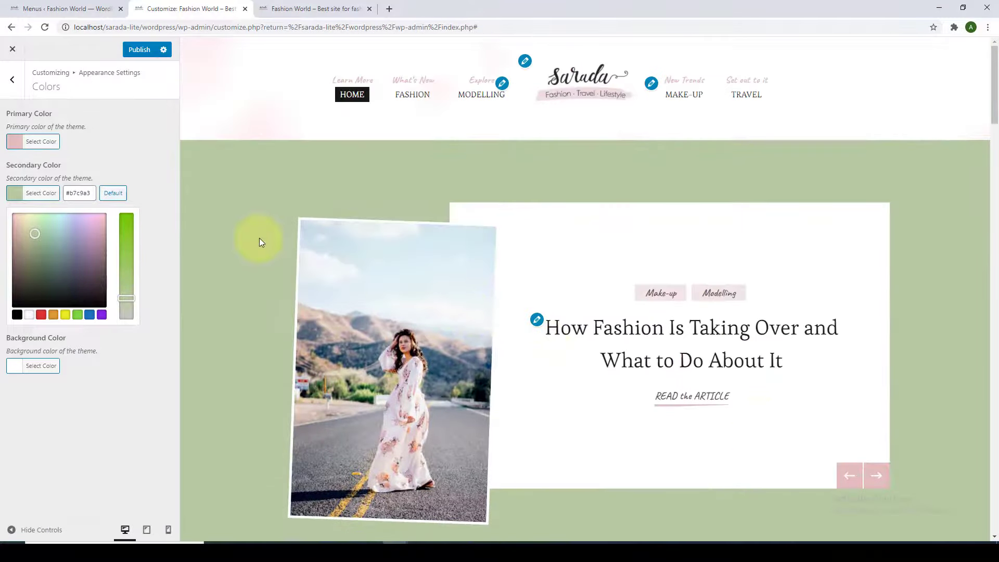
{"action": "left_click", "coordinate": [122, 194]}
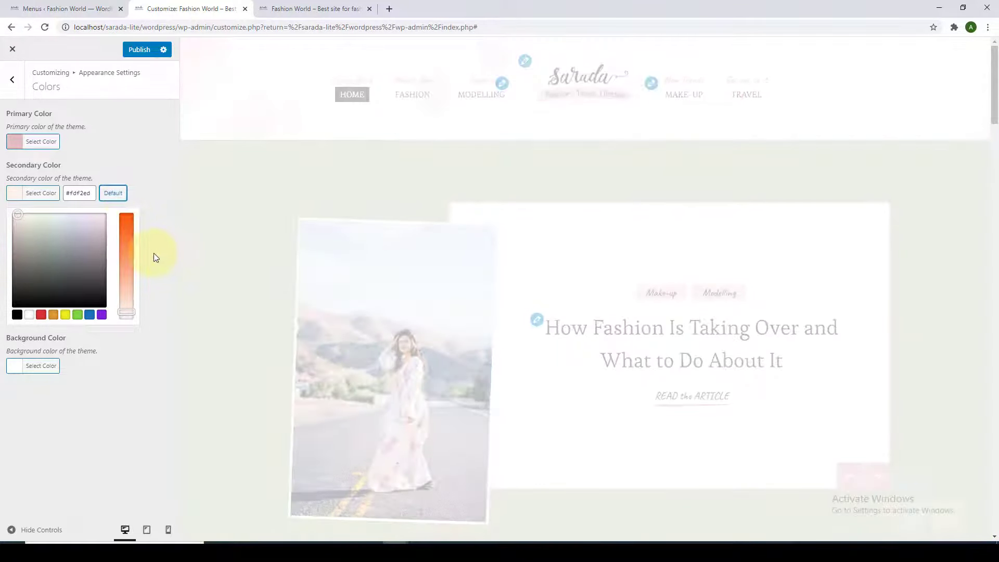
Step: Try teal and the pale pink #e2ccde as the theme's background color, and restore the default
{"action": "left_click", "coordinate": [39, 366]}
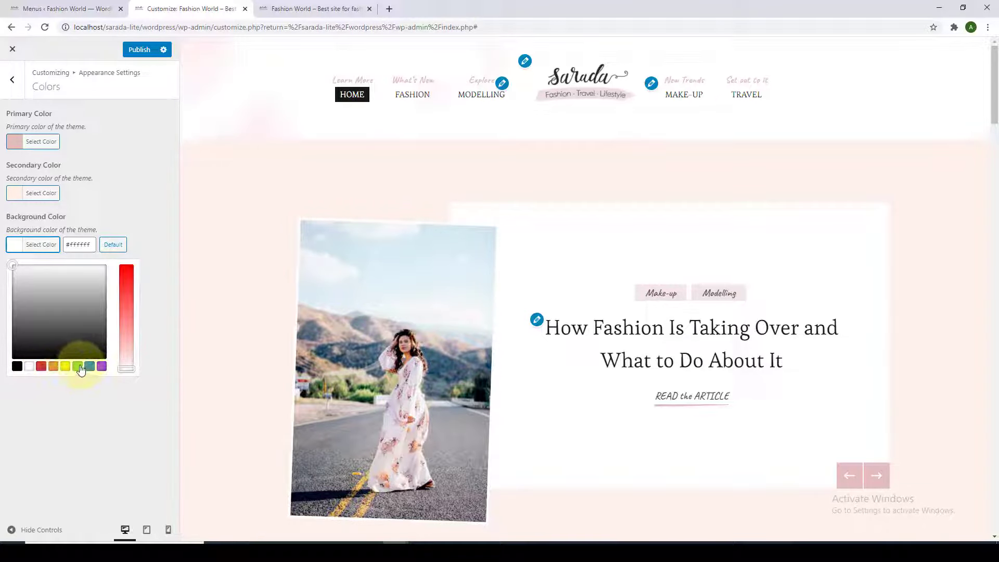
{"action": "left_click", "coordinate": [77, 366]}
{"action": "left_click_drag", "start_coordinate": [40, 281], "coordinate": [59, 277]}
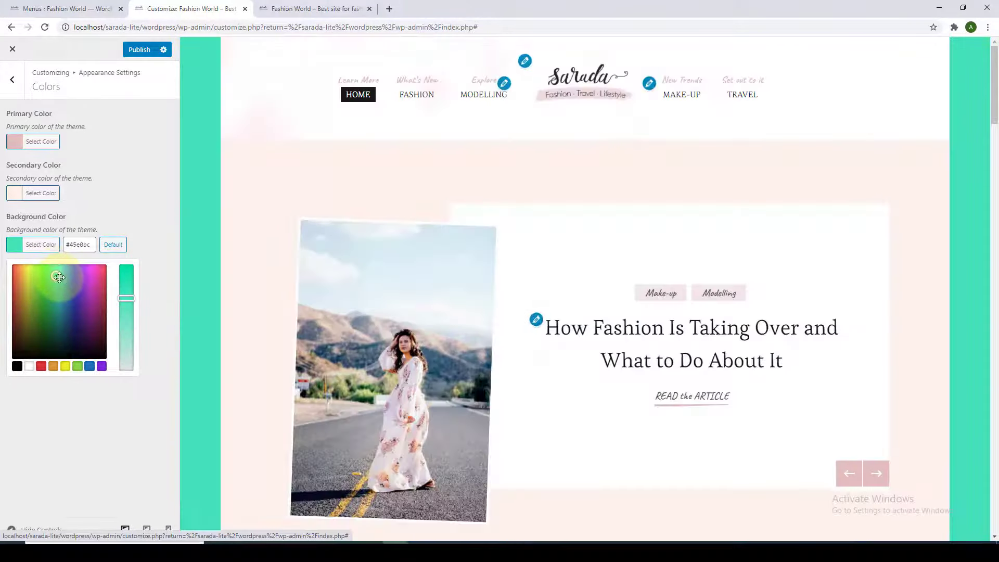
{"action": "left_click_drag", "start_coordinate": [126, 298], "coordinate": [127, 357]}
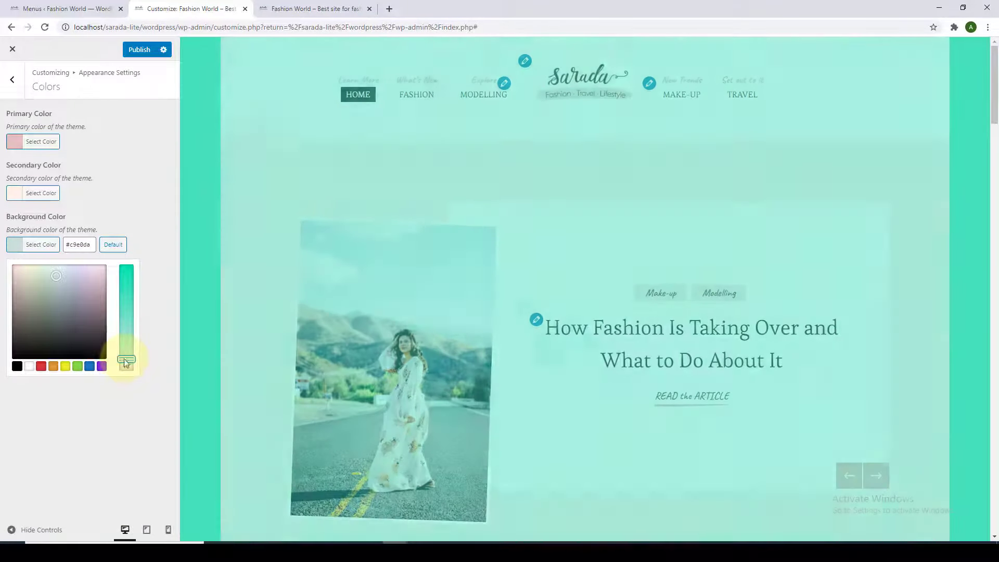
{"action": "left_click_drag", "start_coordinate": [51, 273], "coordinate": [92, 279]}
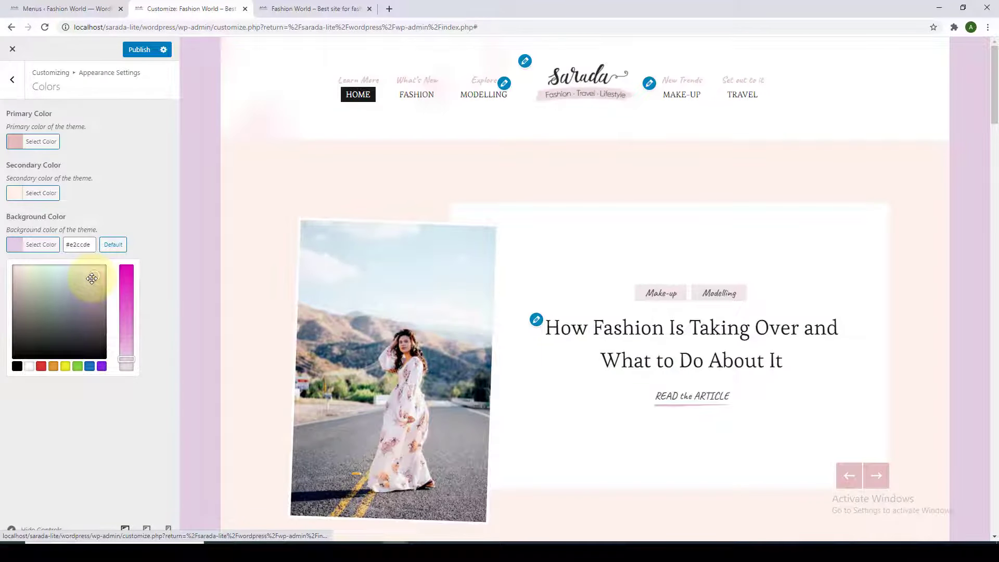
{"action": "left_click", "coordinate": [113, 244]}
{"action": "left_click", "coordinate": [132, 186]}
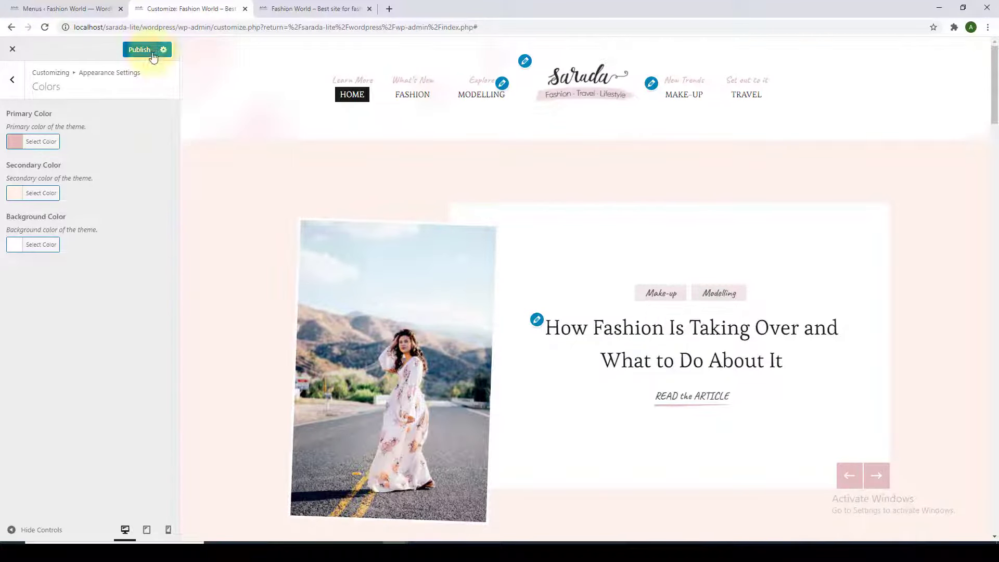
Step: Set the media library image 12-2-1024x768-1.jpg as the site's background image and preview it on the page
{"action": "left_click", "coordinate": [12, 79]}
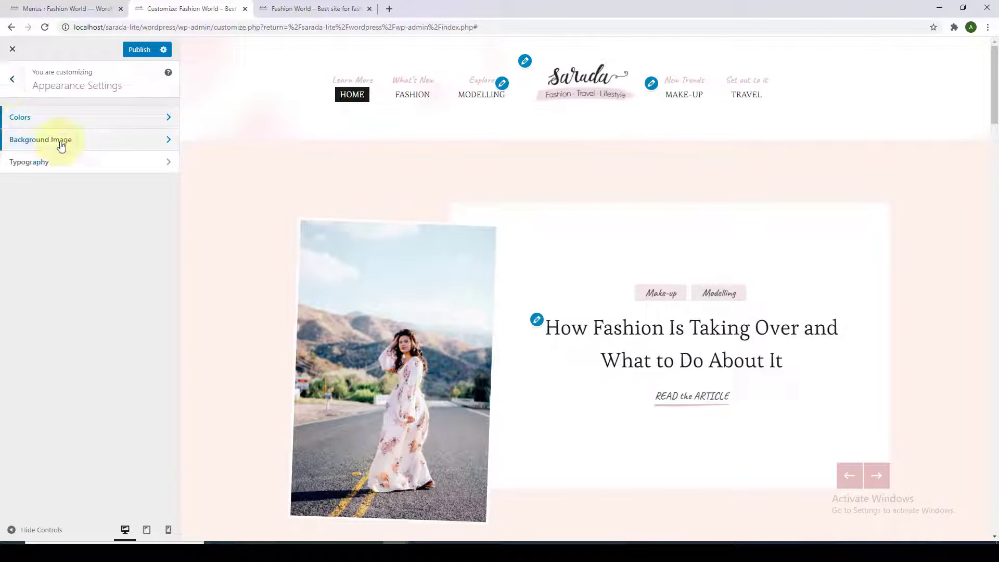
{"action": "left_click", "coordinate": [61, 141]}
{"action": "left_click", "coordinate": [90, 134]}
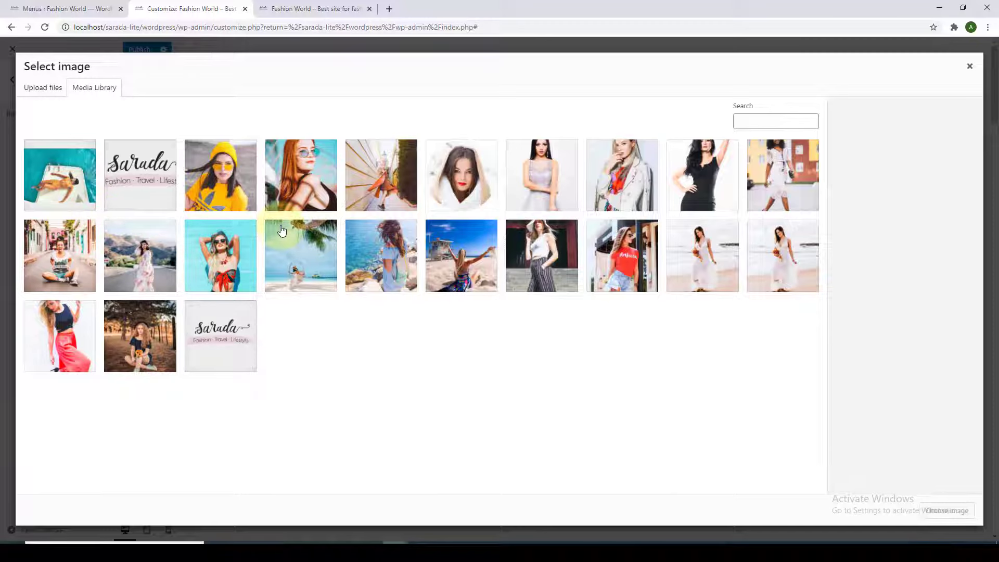
{"action": "left_click", "coordinate": [62, 188]}
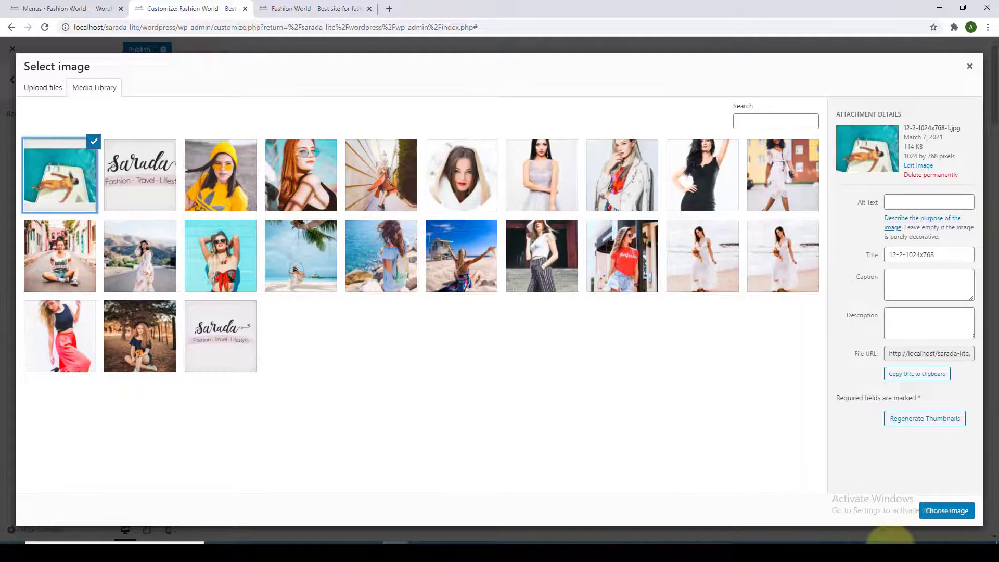
{"action": "left_click", "coordinate": [932, 511]}
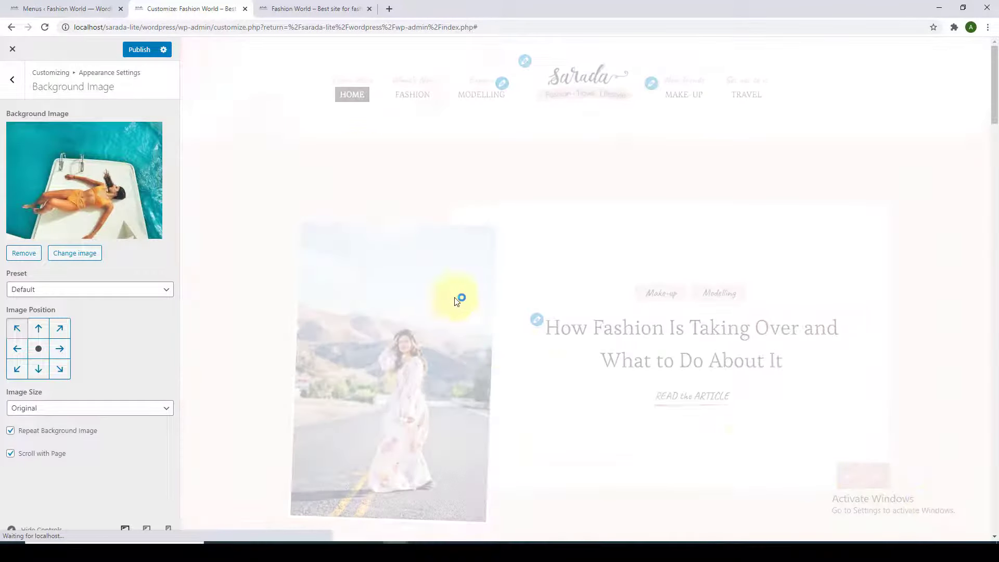
{"action": "scroll", "coordinate": [352, 145], "scroll_direction": "down", "scroll_amount": 6}
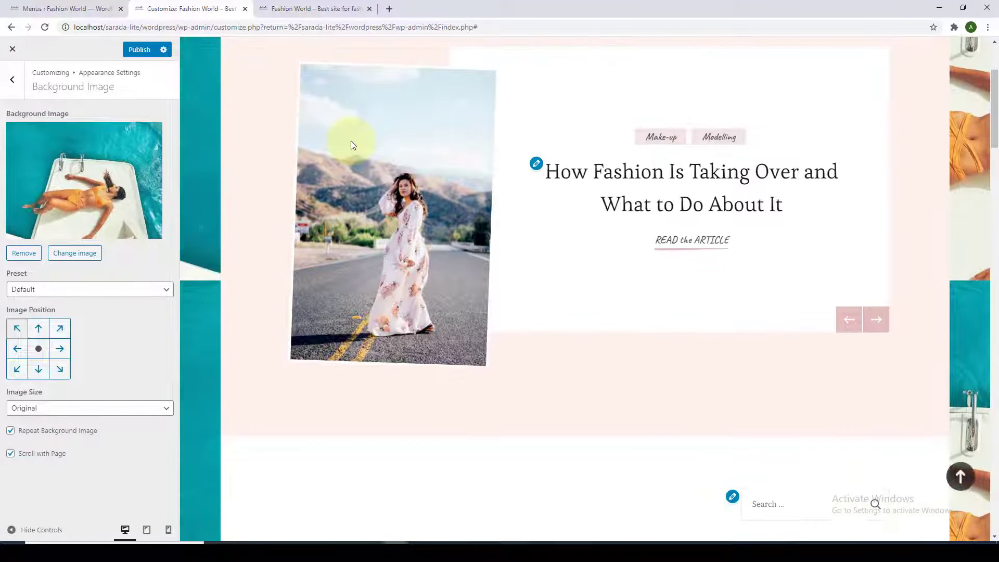
{"action": "scroll", "coordinate": [206, 239], "scroll_direction": "up", "scroll_amount": 4}
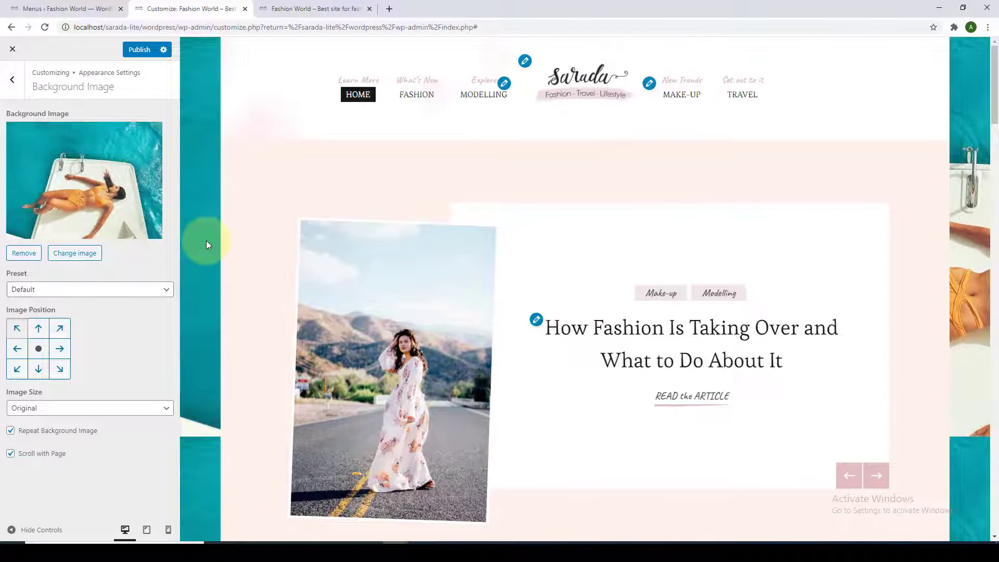
Step: Set the background image preset to Custom and try the different image positions, finishing with the top-left one
{"action": "left_click", "coordinate": [87, 291]}
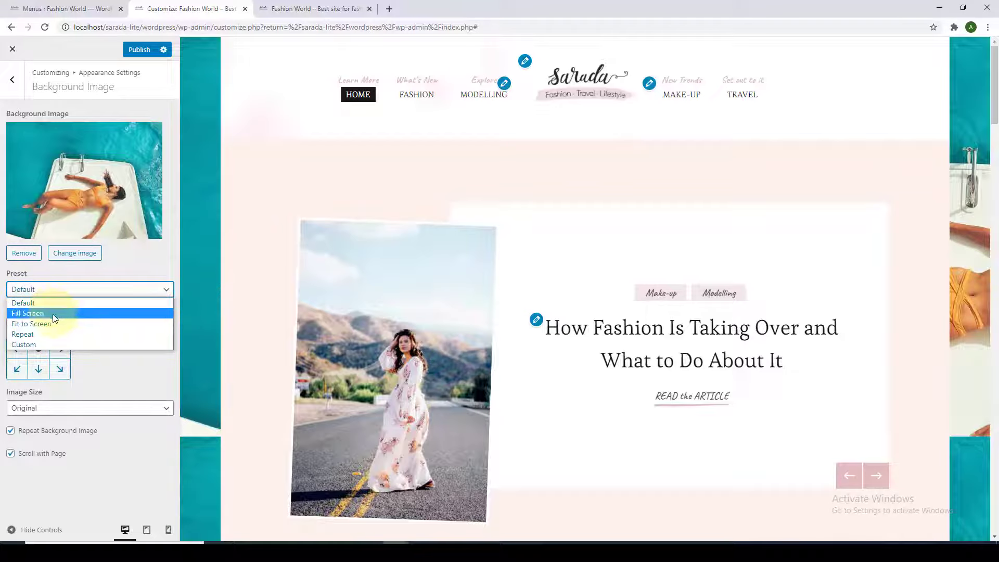
{"action": "left_click", "coordinate": [57, 345]}
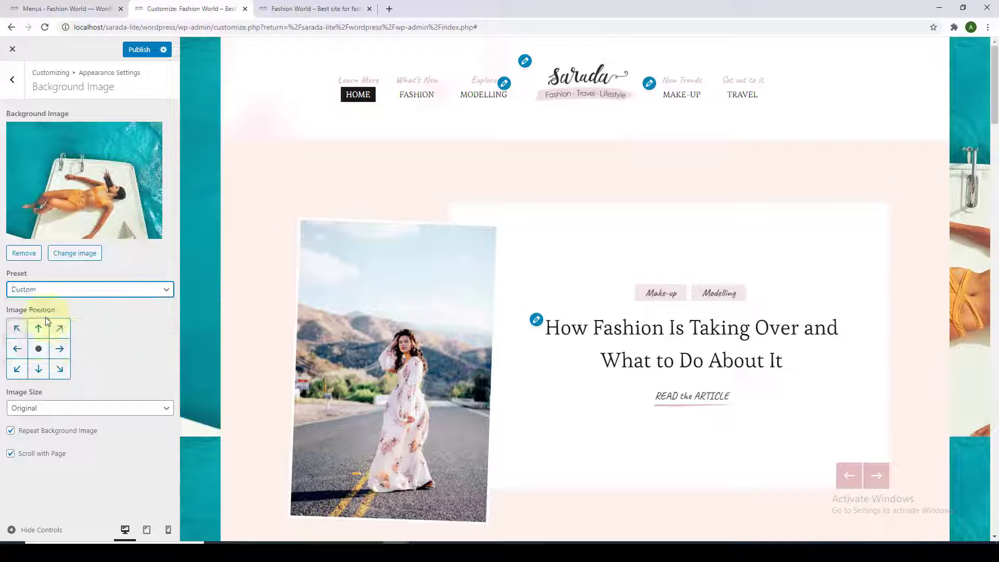
{"action": "left_click", "coordinate": [39, 336]}
{"action": "left_click", "coordinate": [59, 336]}
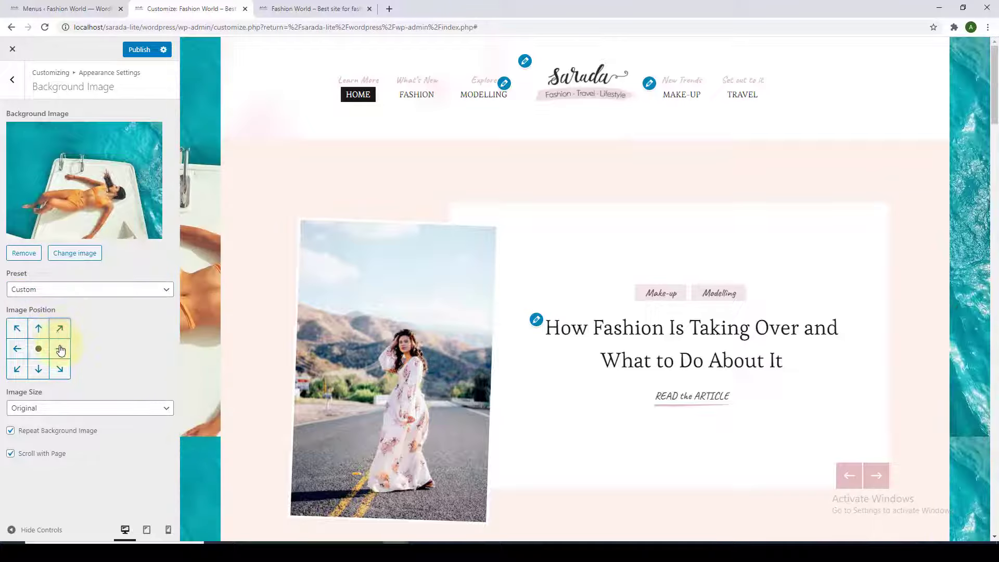
{"action": "left_click", "coordinate": [61, 351]}
{"action": "left_click", "coordinate": [63, 373]}
{"action": "left_click", "coordinate": [27, 372]}
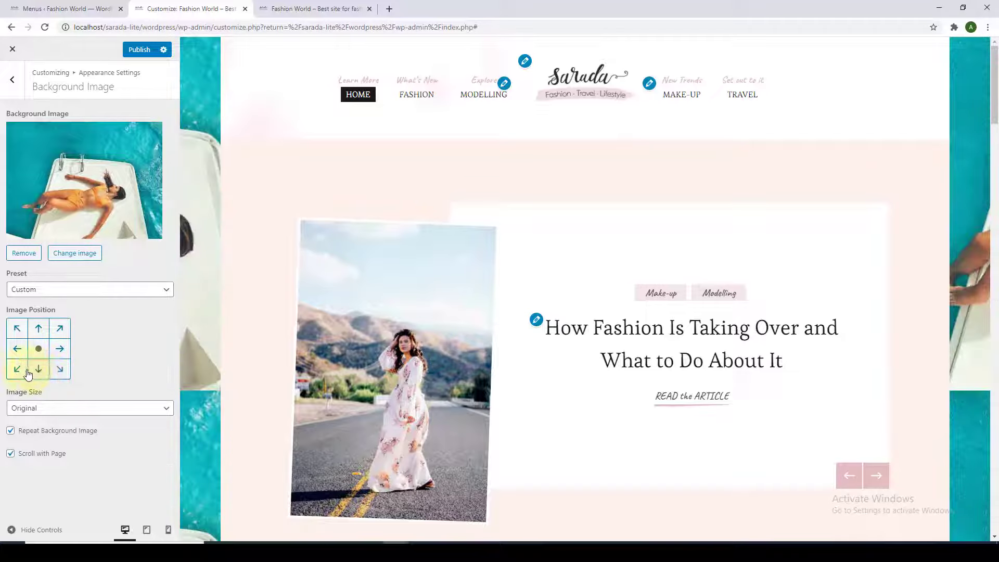
{"action": "left_click", "coordinate": [17, 349]}
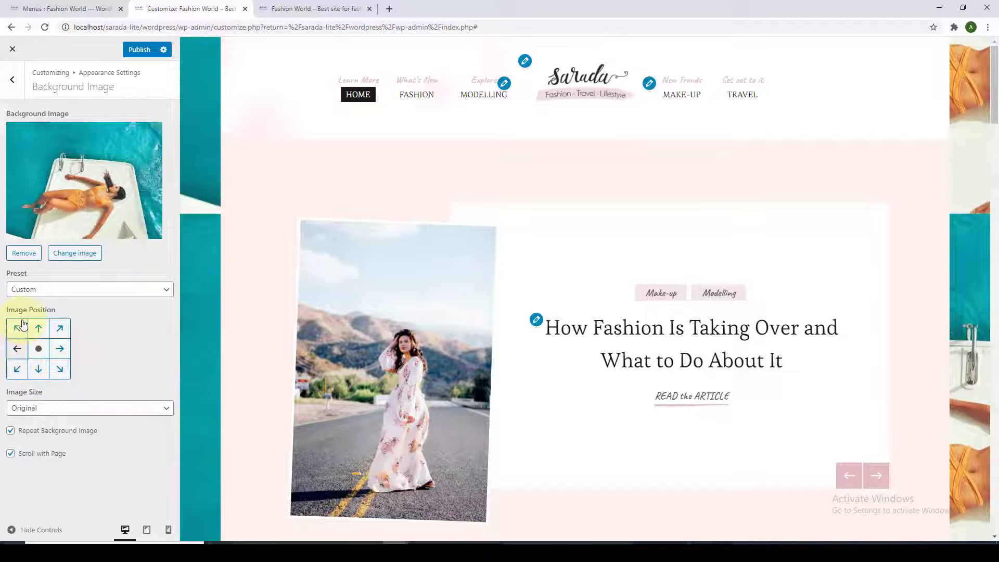
{"action": "left_click", "coordinate": [23, 324]}
{"action": "left_click", "coordinate": [34, 335]}
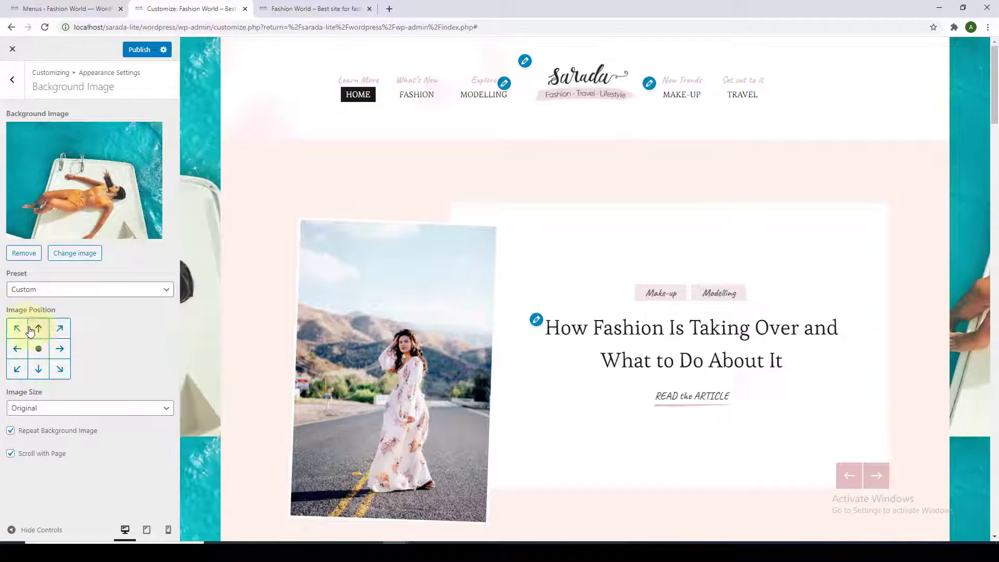
{"action": "left_click", "coordinate": [17, 329]}
Step: Try the Fit to Screen size for the background image, and set it to Fill Screen
{"action": "left_click", "coordinate": [104, 412]}
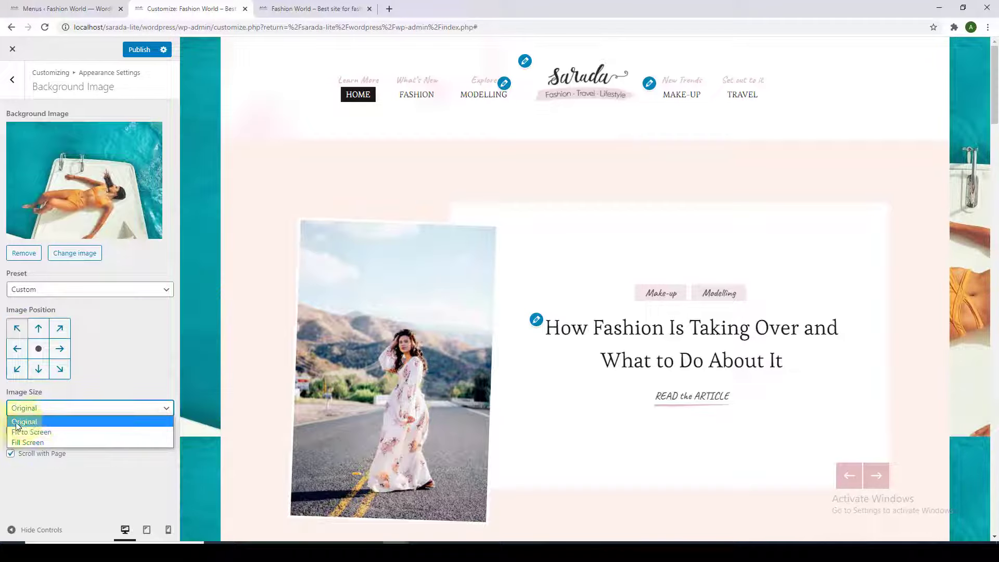
{"action": "left_click", "coordinate": [42, 432]}
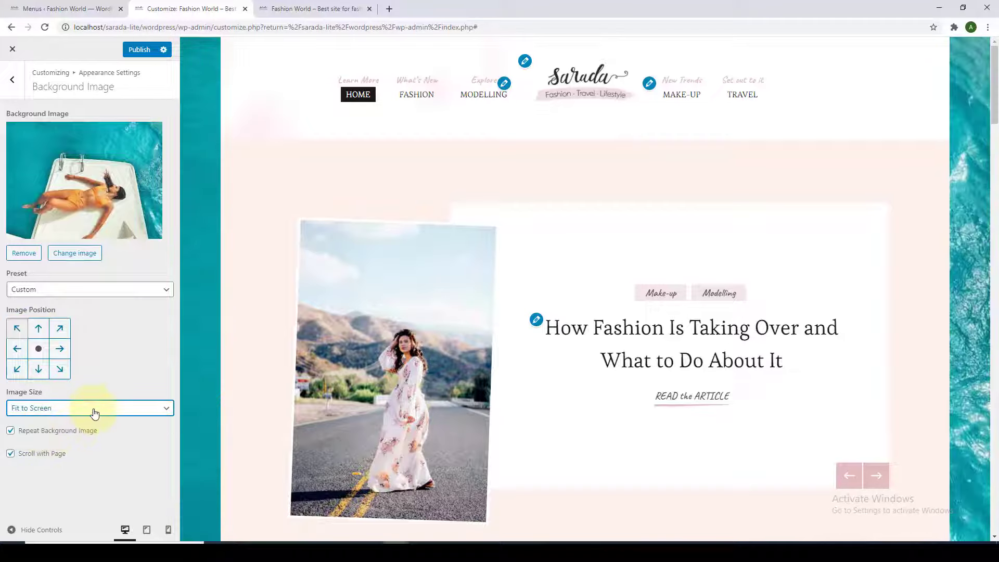
{"action": "left_click", "coordinate": [94, 409]}
{"action": "left_click", "coordinate": [35, 442]}
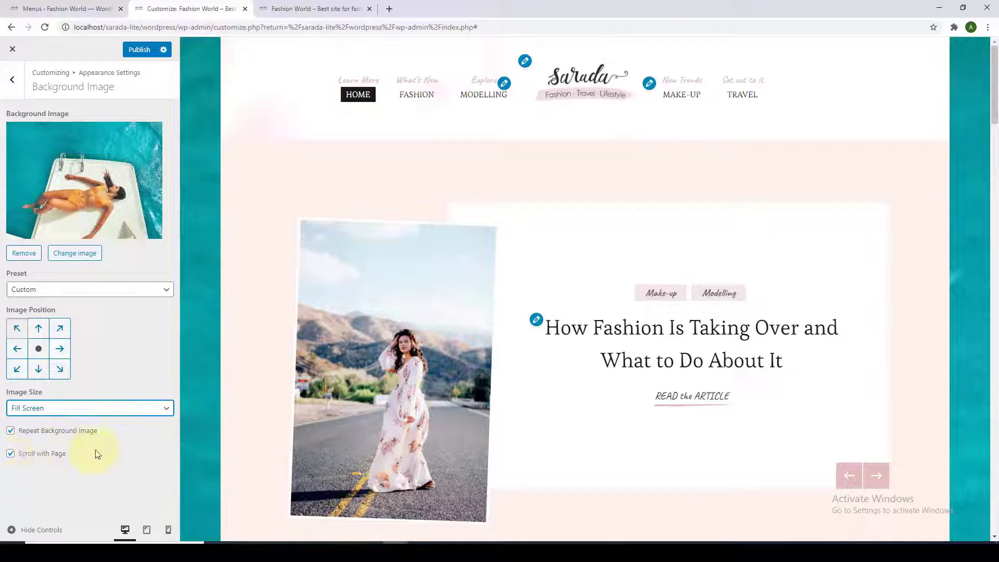
Step: Turn off Scroll with Page for the background image and compare how the background behaves while the page scrolls
{"action": "left_click", "coordinate": [12, 454]}
{"action": "scroll", "coordinate": [195, 366], "scroll_direction": "down", "scroll_amount": 15}
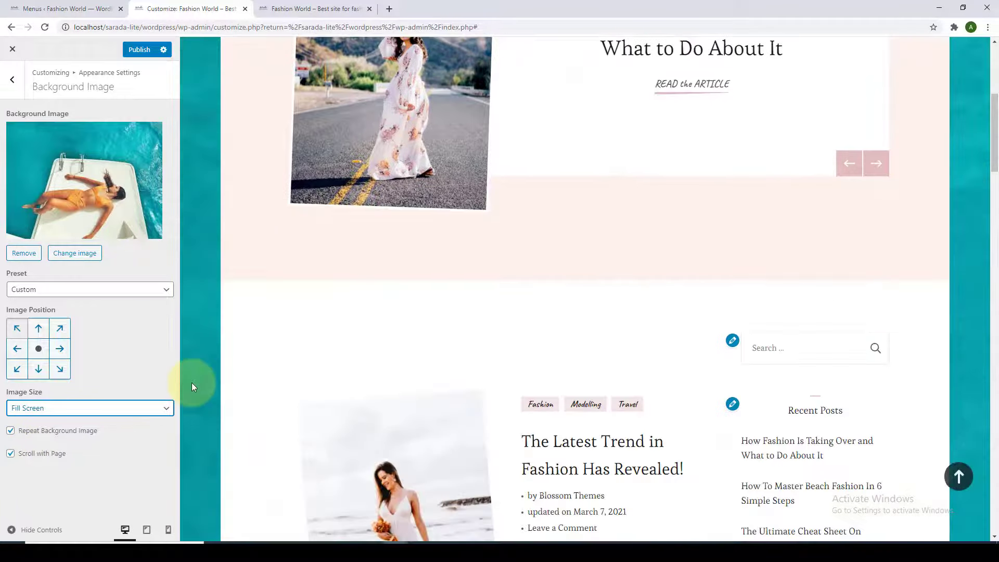
{"action": "scroll", "coordinate": [192, 383], "scroll_direction": "up", "scroll_amount": 15}
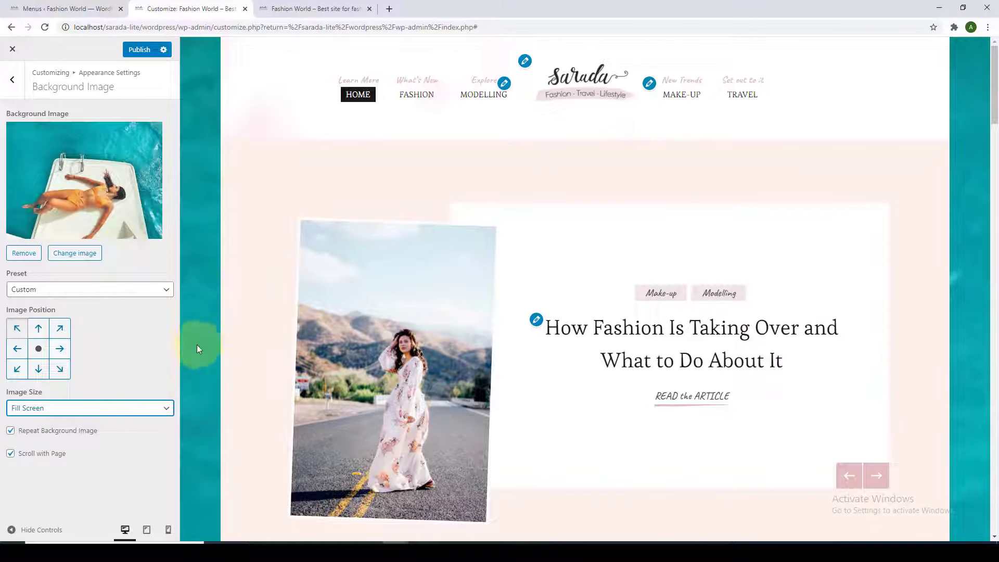
{"action": "left_click", "coordinate": [11, 455]}
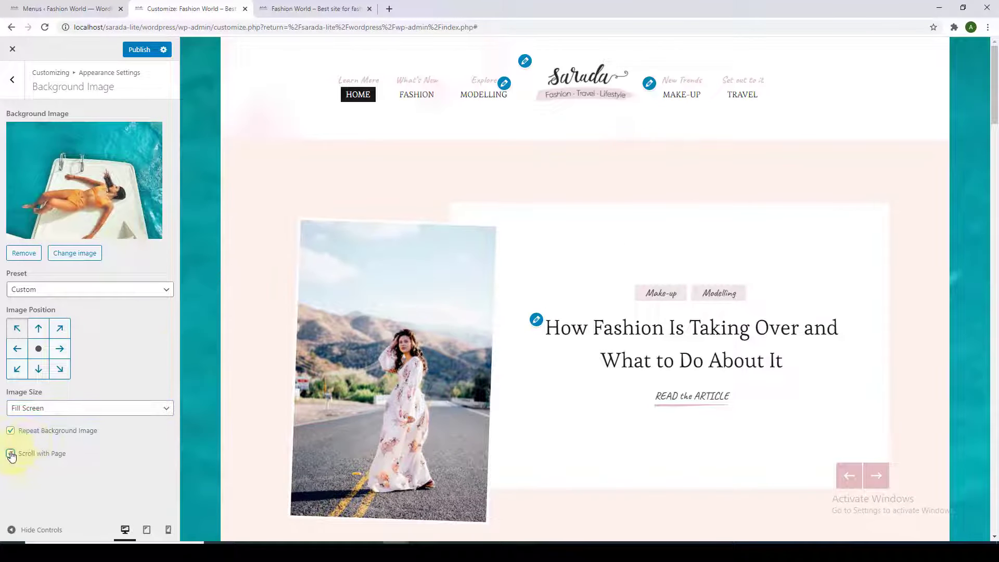
{"action": "scroll", "coordinate": [217, 330], "scroll_direction": "down", "scroll_amount": 12}
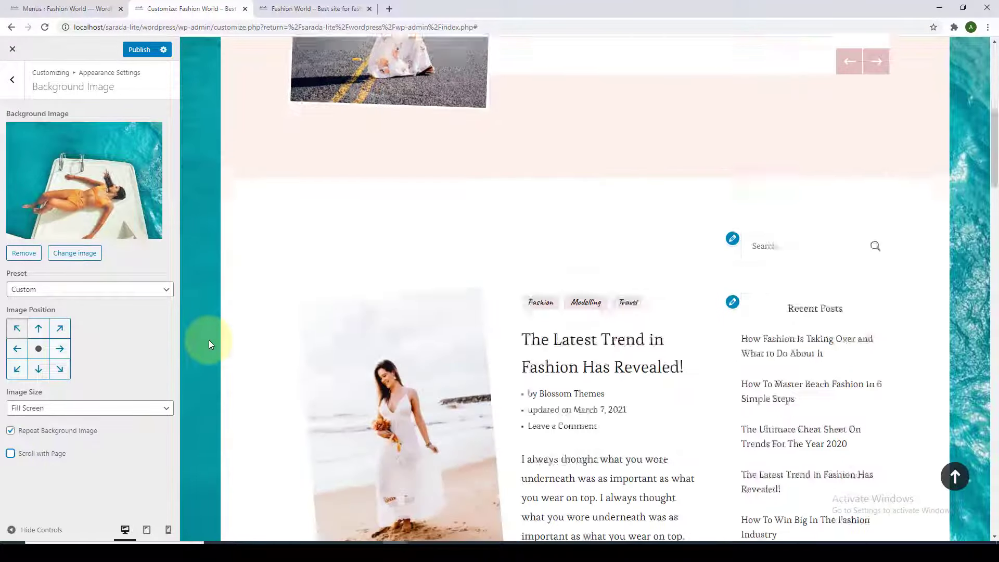
{"action": "scroll", "coordinate": [207, 348], "scroll_direction": "up", "scroll_amount": 12}
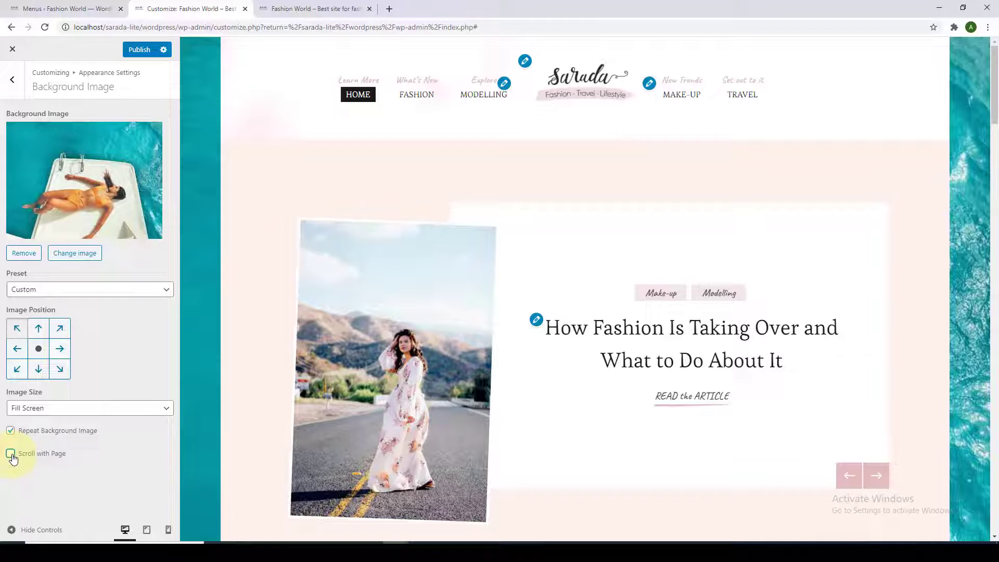
Step: Turn Scroll with Page back on and remove the background image
{"action": "left_click", "coordinate": [11, 454]}
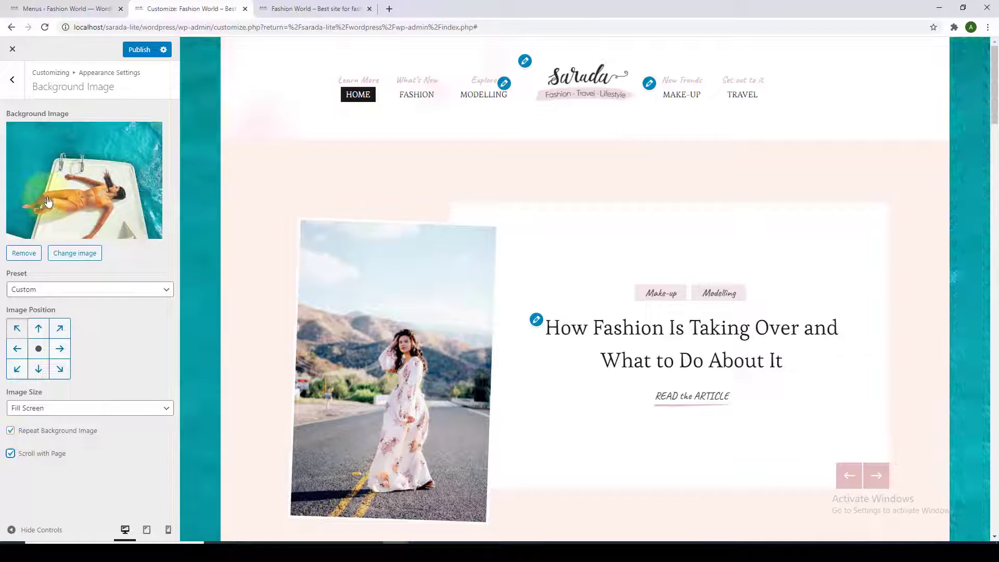
{"action": "left_click", "coordinate": [33, 253]}
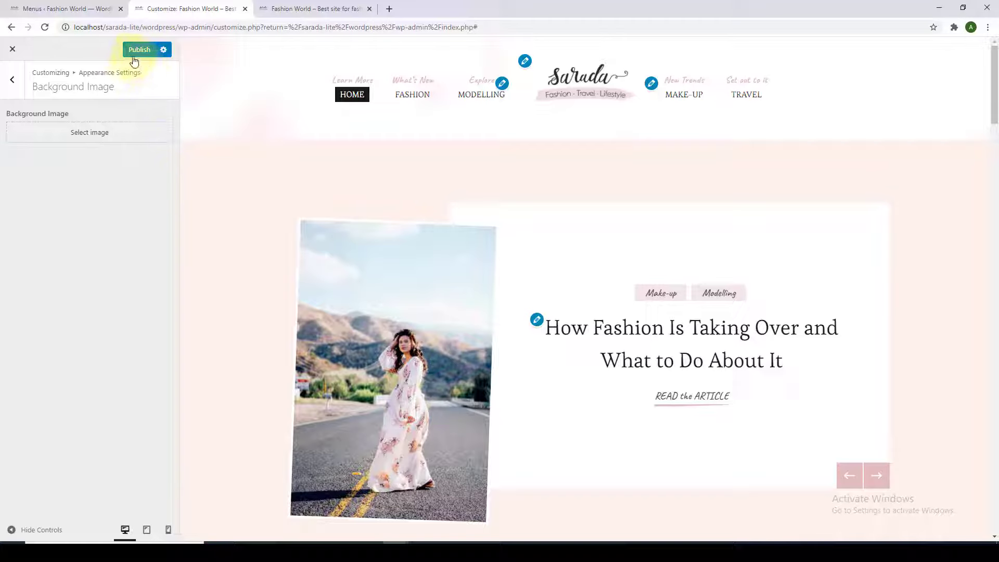
Step: Open the Typography settings within Appearance Settings and review the current fonts across the homepage preview
{"action": "left_click", "coordinate": [12, 80]}
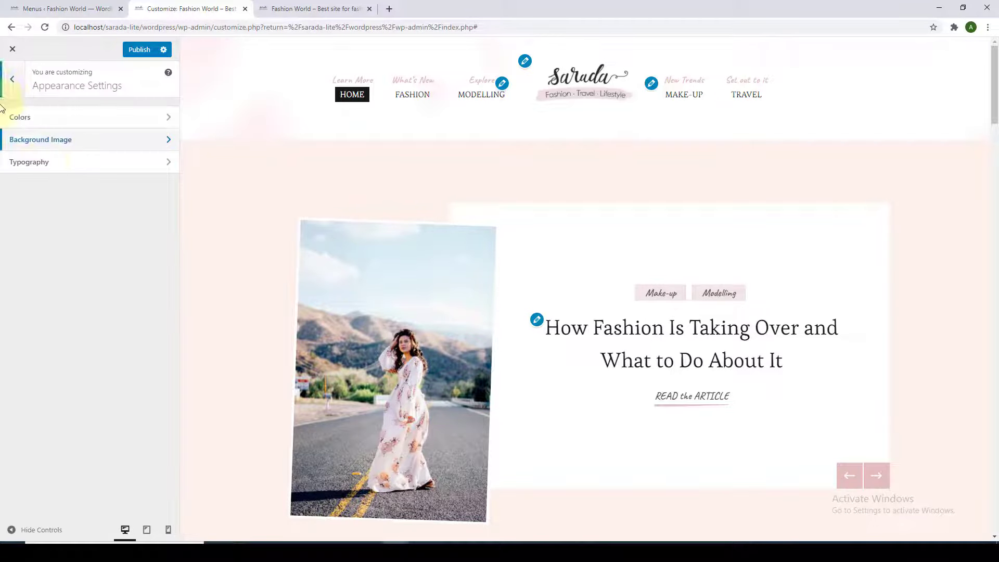
{"action": "left_click", "coordinate": [90, 162]}
{"action": "scroll", "coordinate": [634, 215], "scroll_direction": "down", "scroll_amount": 3}
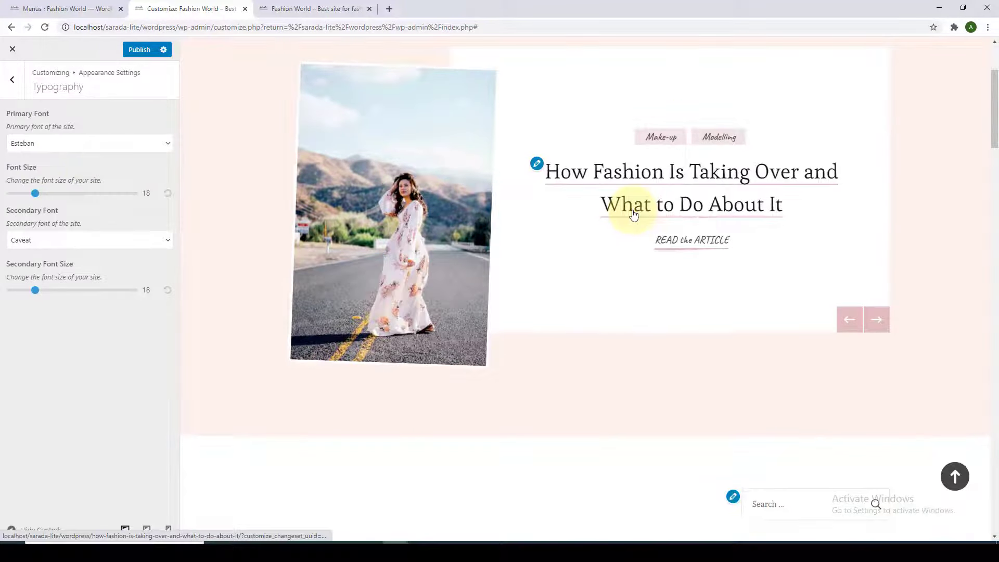
{"action": "scroll", "coordinate": [633, 215], "scroll_direction": "down", "scroll_amount": 10}
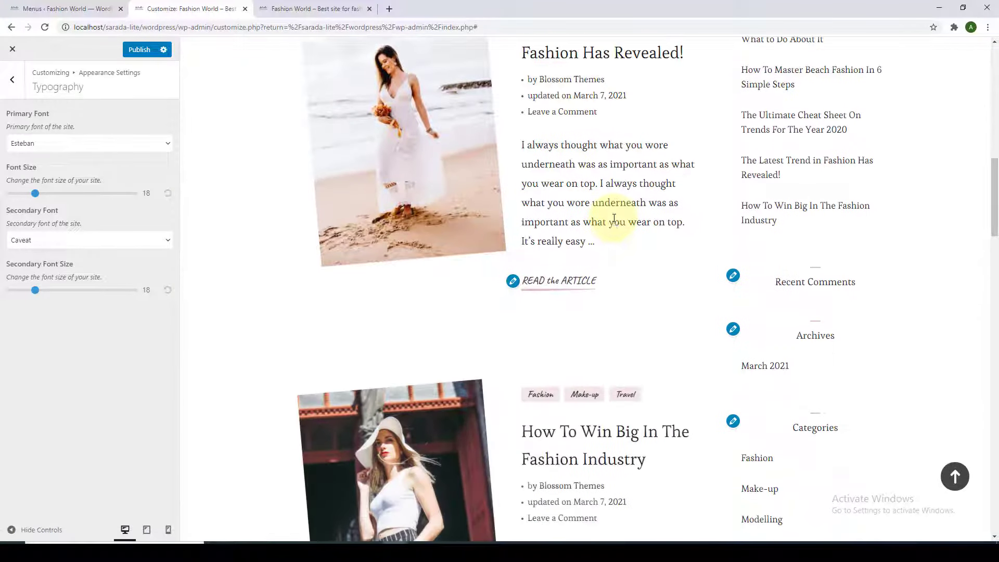
{"action": "scroll", "coordinate": [614, 223], "scroll_direction": "down", "scroll_amount": 8}
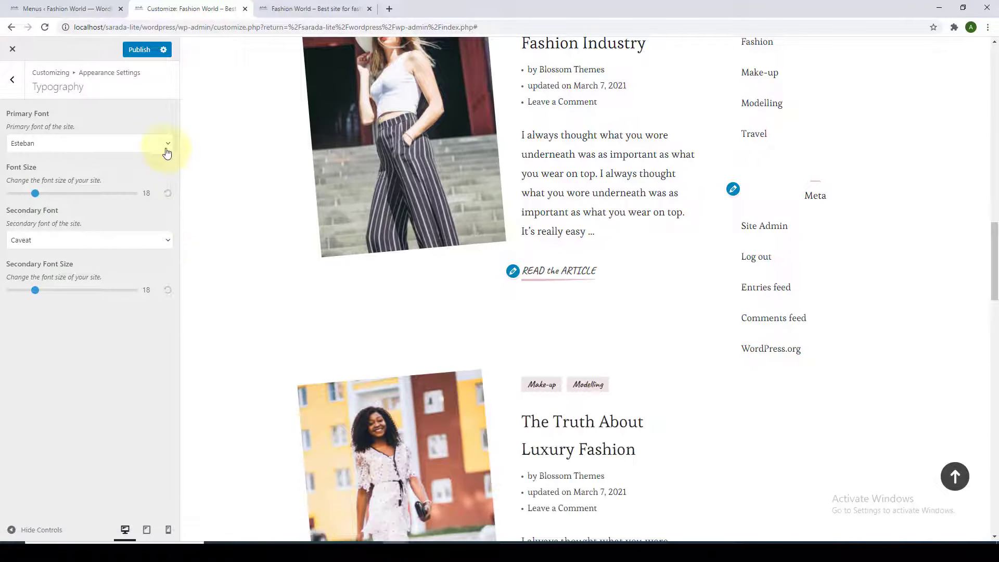
Step: Try Geostar Fill as the primary font and check it on the blog posts in the preview
{"action": "left_click", "coordinate": [166, 151]}
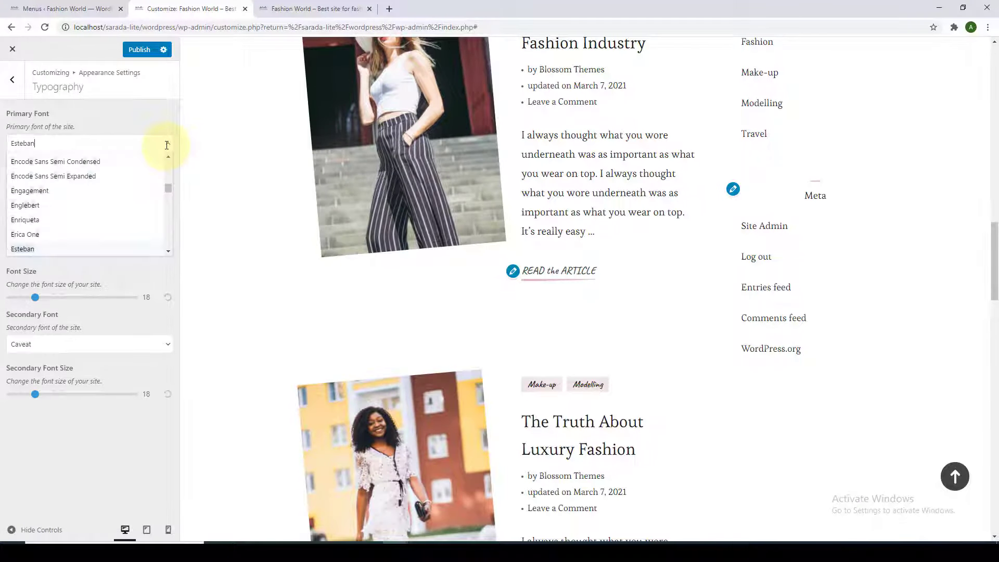
{"action": "scroll", "coordinate": [90, 211], "scroll_direction": "down", "scroll_amount": 4}
{"action": "scroll", "coordinate": [90, 215], "scroll_direction": "down", "scroll_amount": 8}
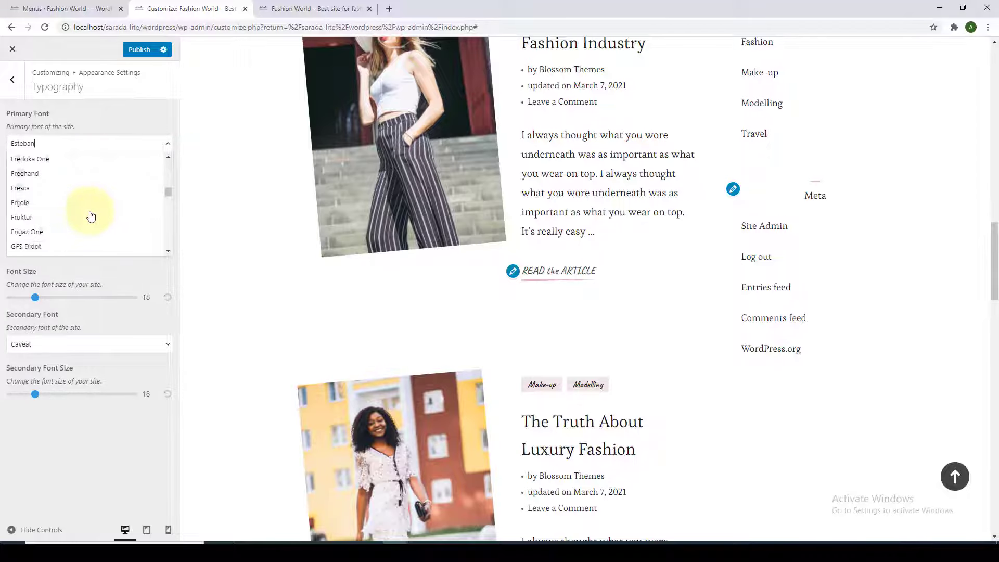
{"action": "left_click", "coordinate": [89, 237]}
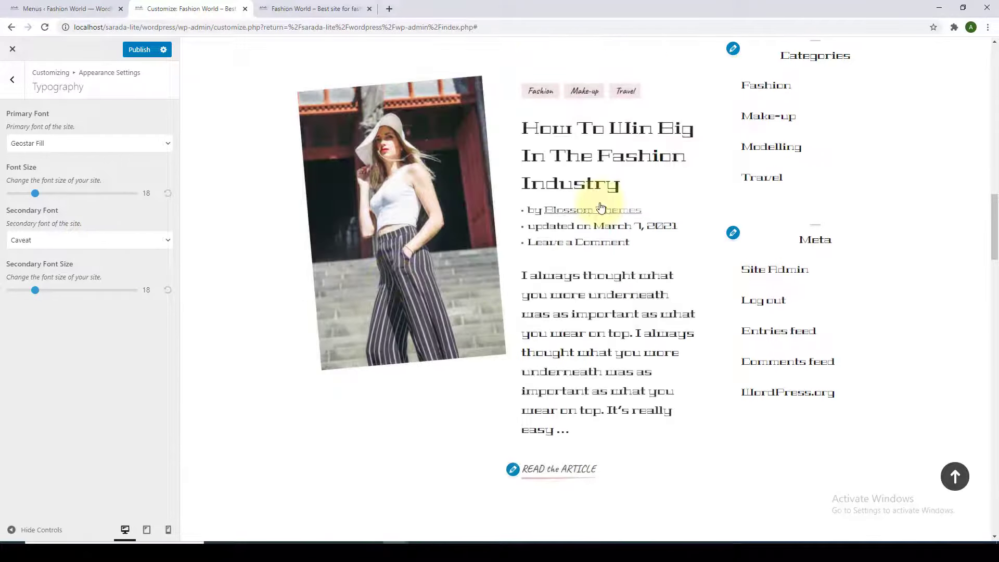
{"action": "scroll", "coordinate": [601, 207], "scroll_direction": "down", "scroll_amount": 9}
Step: Try Grand Hotel as the site's primary font
{"action": "left_click", "coordinate": [167, 147]}
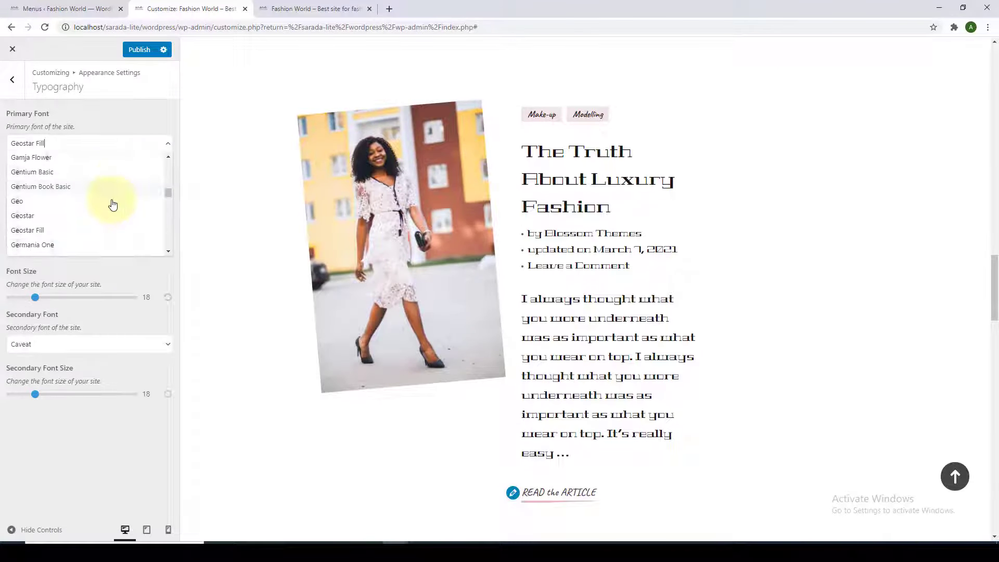
{"action": "scroll", "coordinate": [111, 205], "scroll_direction": "down", "scroll_amount": 3}
{"action": "left_click", "coordinate": [96, 228]}
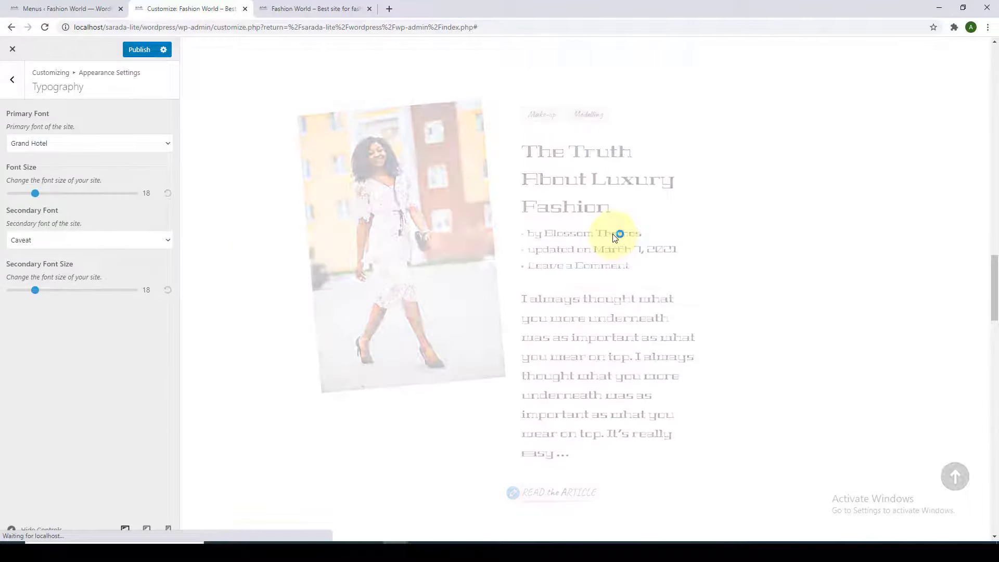
Step: Examine how the primary font looks in the homepage preview's post titles, body text, sidebar widgets and header navigation
{"action": "scroll", "coordinate": [614, 234], "scroll_direction": "down", "scroll_amount": 12}
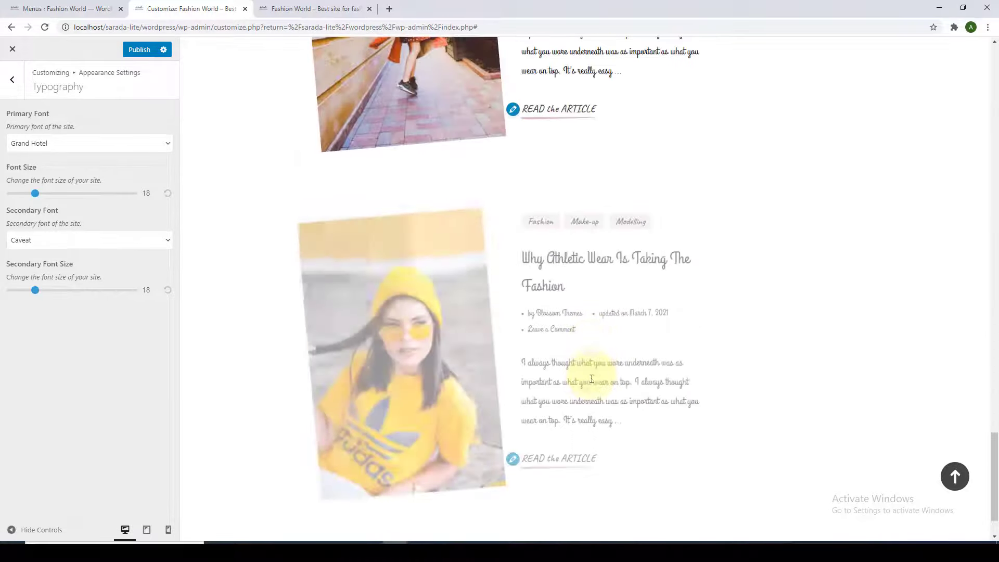
{"action": "scroll", "coordinate": [592, 377], "scroll_direction": "up", "scroll_amount": 5}
{"action": "scroll", "coordinate": [586, 370], "scroll_direction": "up", "scroll_amount": 15}
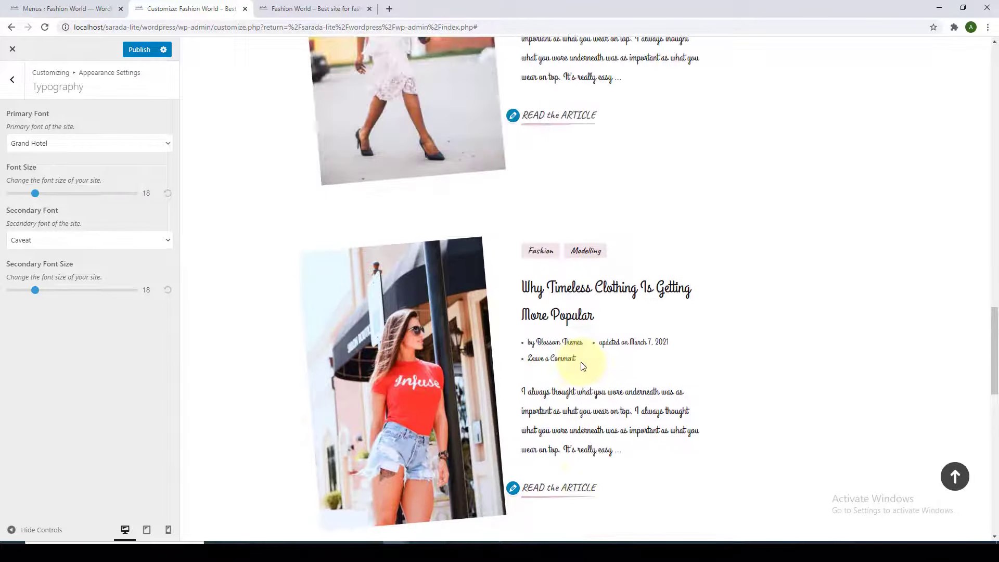
{"action": "scroll", "coordinate": [582, 363], "scroll_direction": "up", "scroll_amount": 10}
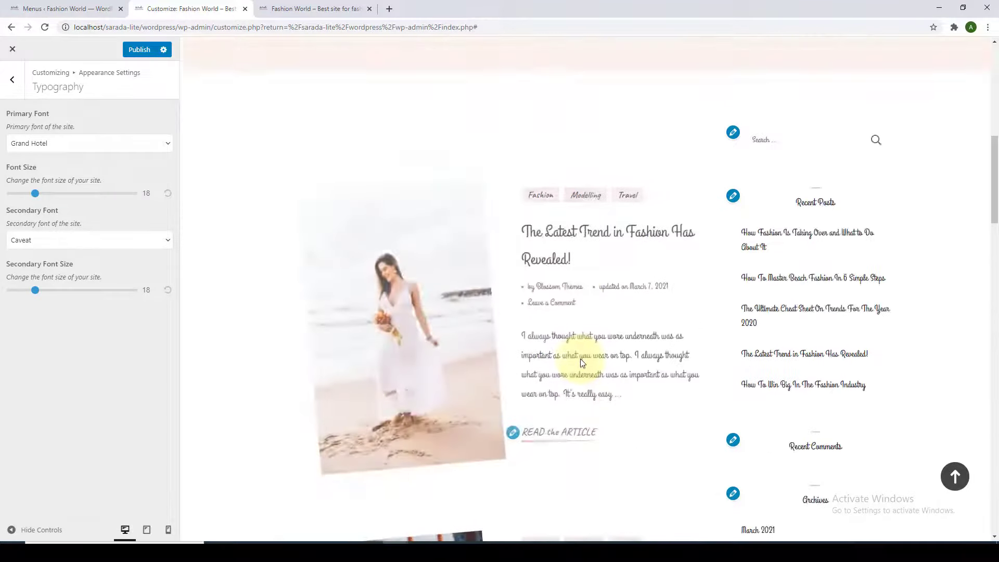
{"action": "scroll", "coordinate": [582, 362], "scroll_direction": "down", "scroll_amount": 4}
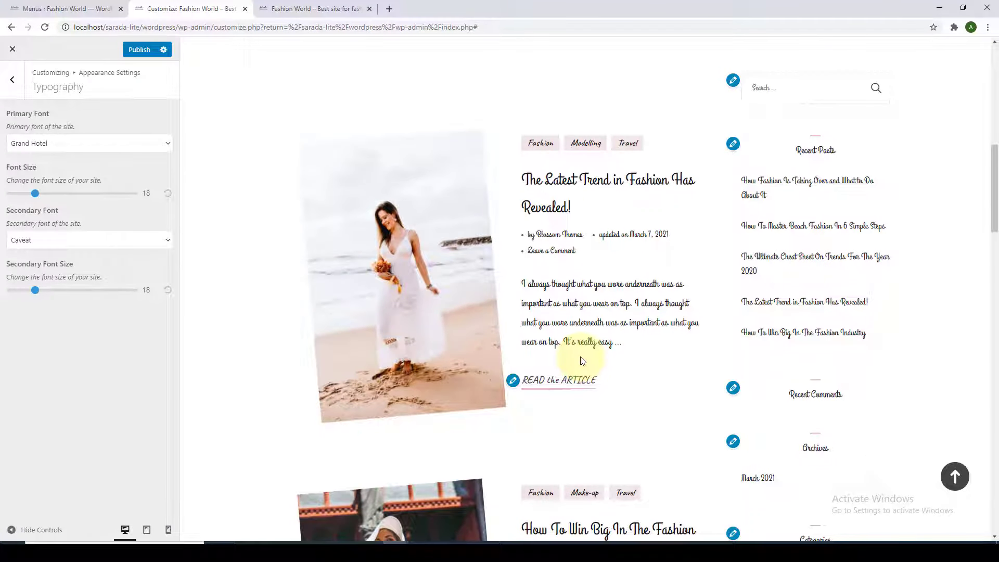
{"action": "scroll", "coordinate": [582, 358], "scroll_direction": "up", "scroll_amount": 5}
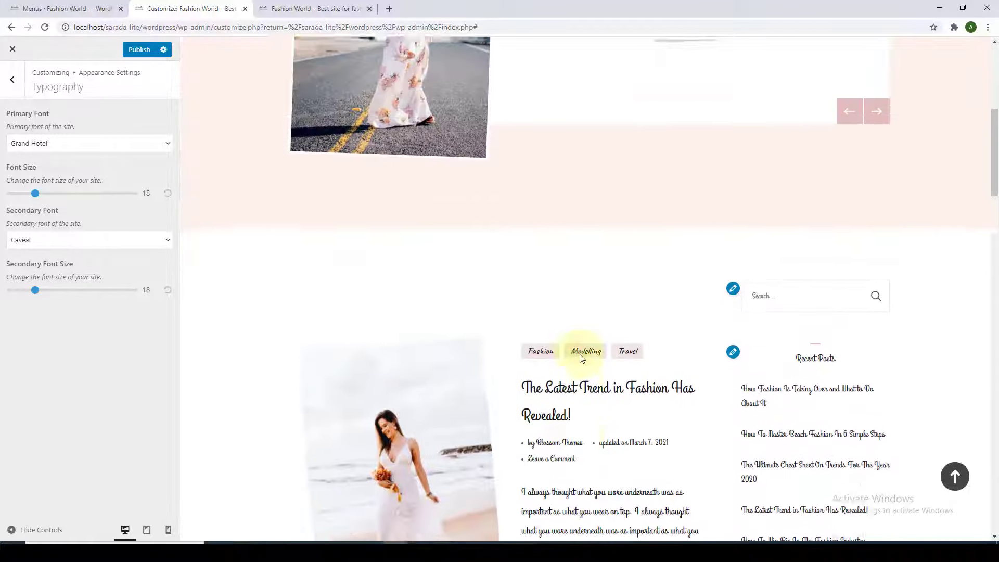
{"action": "scroll", "coordinate": [579, 357], "scroll_direction": "down", "scroll_amount": 4}
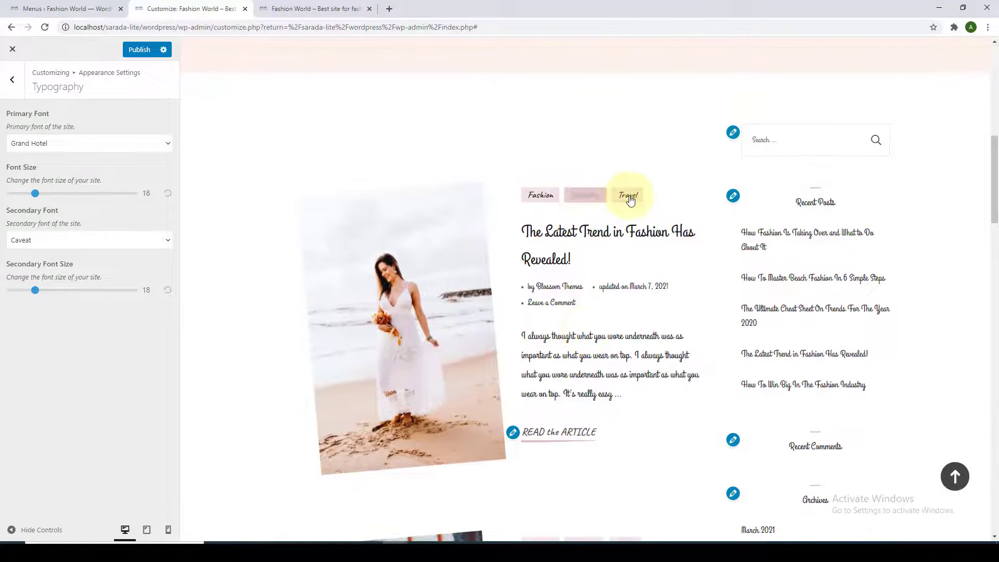
{"action": "scroll", "coordinate": [631, 201], "scroll_direction": "up", "scroll_amount": 4}
{"action": "scroll", "coordinate": [731, 112], "scroll_direction": "up", "scroll_amount": 3}
{"action": "scroll", "coordinate": [729, 115], "scroll_direction": "up", "scroll_amount": 3}
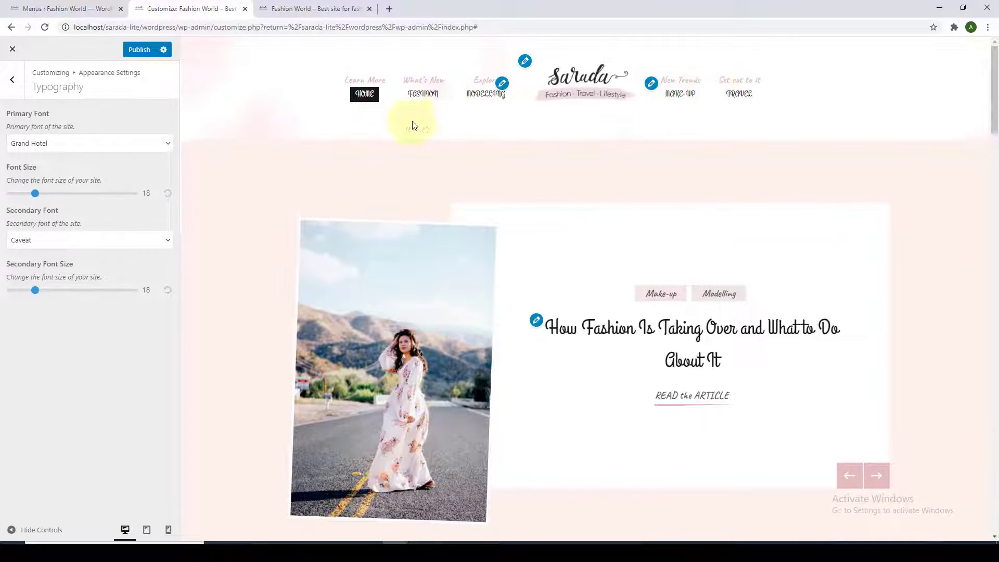
Step: Try Eczar as the secondary font and check the menu descriptions, category labels and article links in the preview
{"action": "left_click", "coordinate": [167, 244]}
{"action": "scroll", "coordinate": [89, 289], "scroll_direction": "down", "scroll_amount": 20}
{"action": "scroll", "coordinate": [100, 294], "scroll_direction": "down", "scroll_amount": 5}
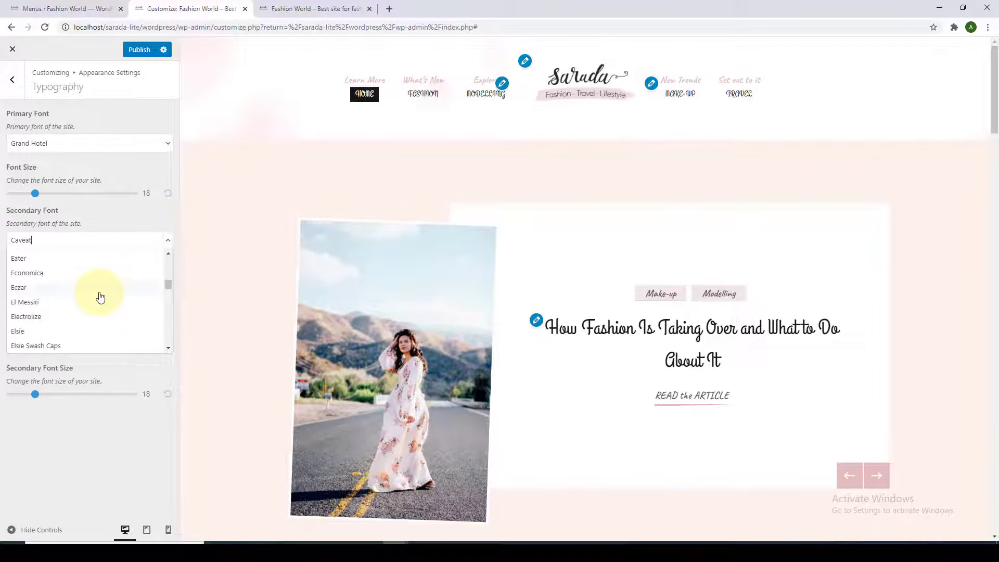
{"action": "left_click", "coordinate": [99, 292]}
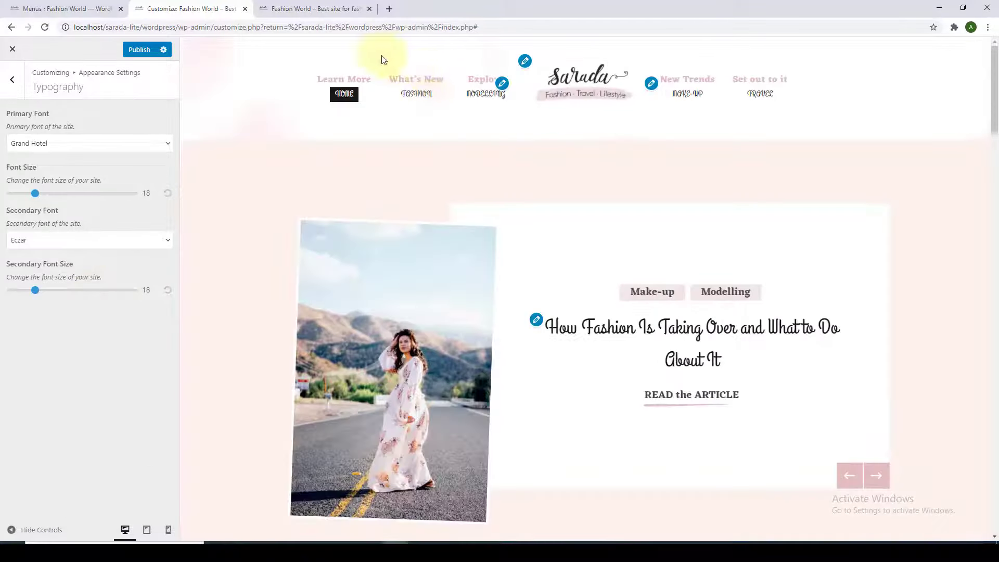
{"action": "scroll", "coordinate": [781, 83], "scroll_direction": "down", "scroll_amount": 5}
{"action": "scroll", "coordinate": [698, 167], "scroll_direction": "down", "scroll_amount": 15}
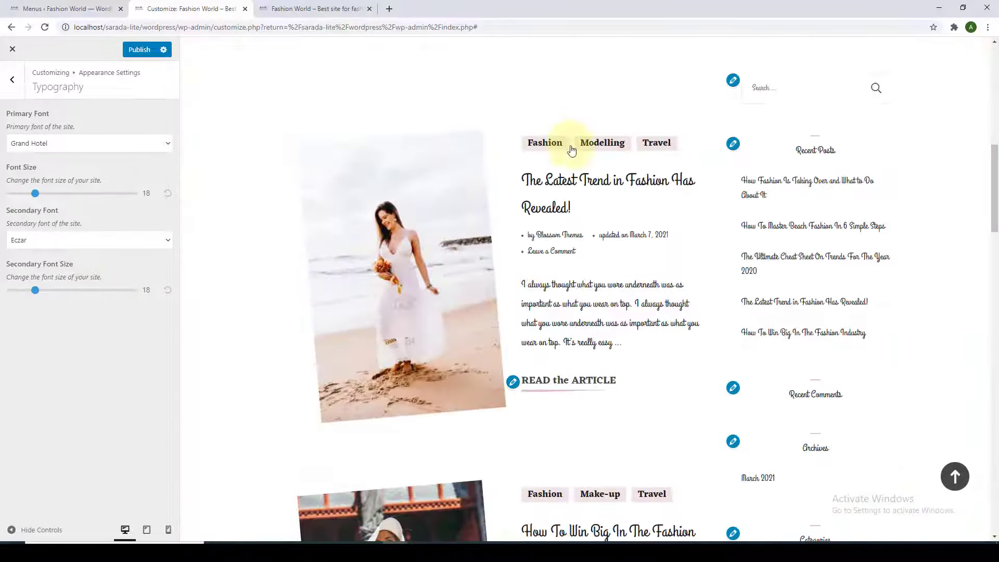
{"action": "scroll", "coordinate": [702, 167], "scroll_direction": "down", "scroll_amount": 3}
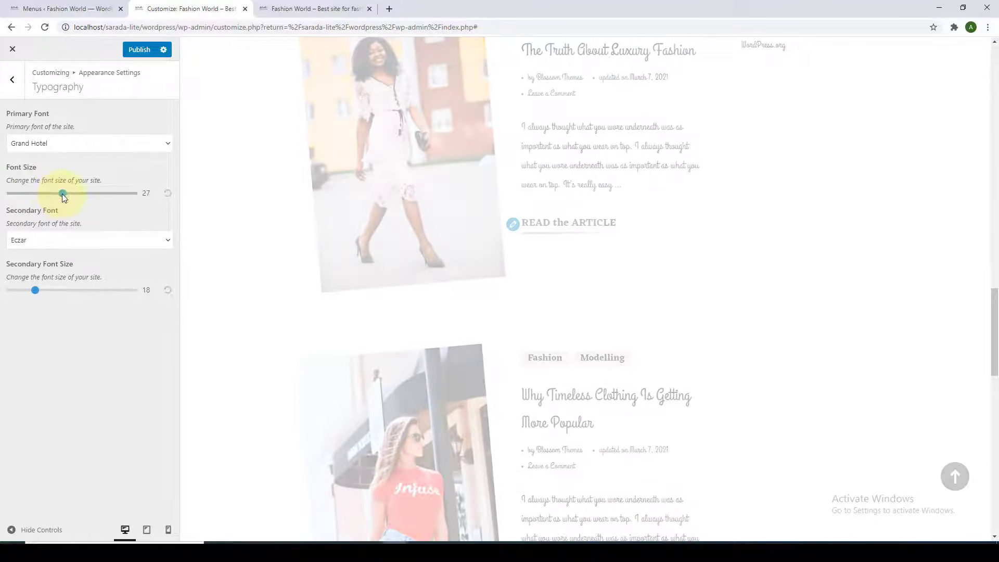
Step: Try a primary font size of 27, check it in the preview, and reduce it to 22
{"action": "scroll", "coordinate": [363, 238], "scroll_direction": "up", "scroll_amount": 4}
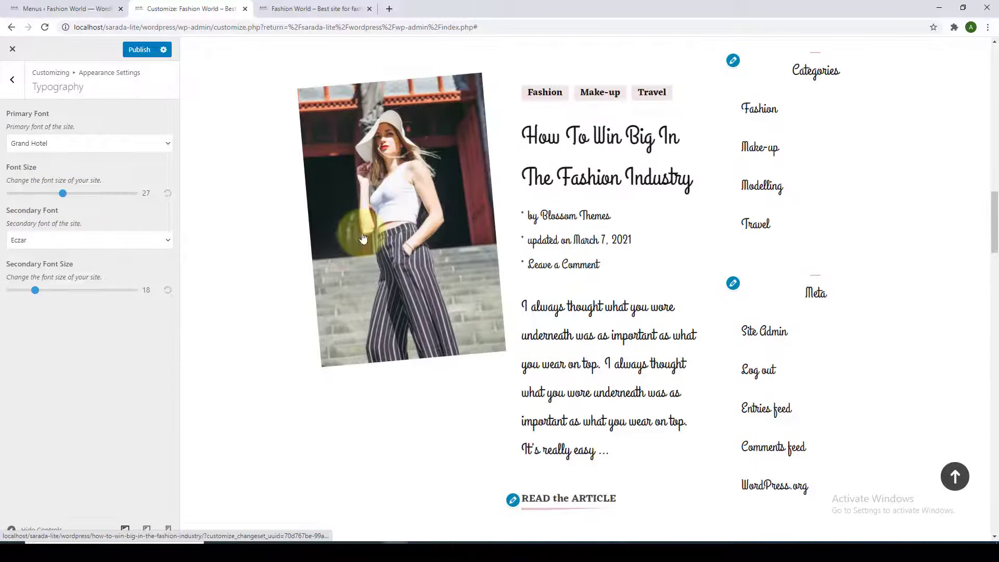
{"action": "scroll", "coordinate": [654, 224], "scroll_direction": "up", "scroll_amount": 9}
{"action": "scroll", "coordinate": [655, 224], "scroll_direction": "up", "scroll_amount": 10}
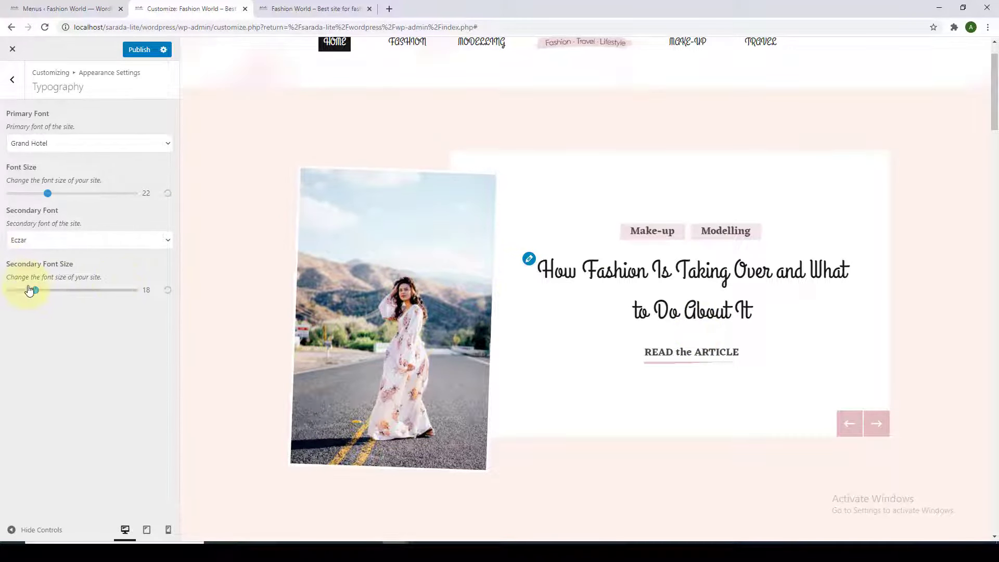
{"action": "scroll", "coordinate": [183, 265], "scroll_direction": "up", "scroll_amount": 1}
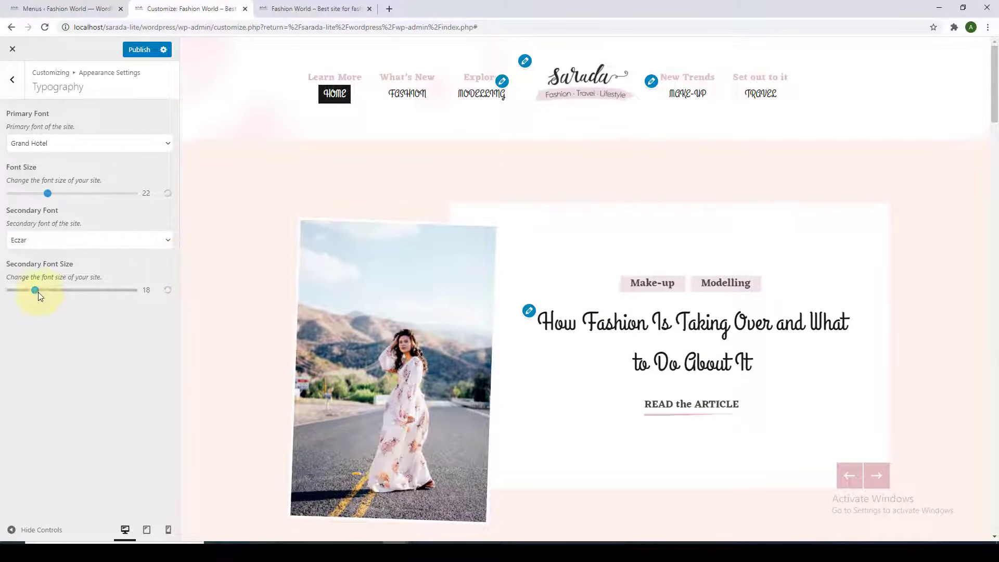
Step: Try a larger secondary font size, reduce it to 20, and check the category labels and article links in the preview
{"action": "left_click_drag", "start_coordinate": [37, 292], "coordinate": [67, 293]}
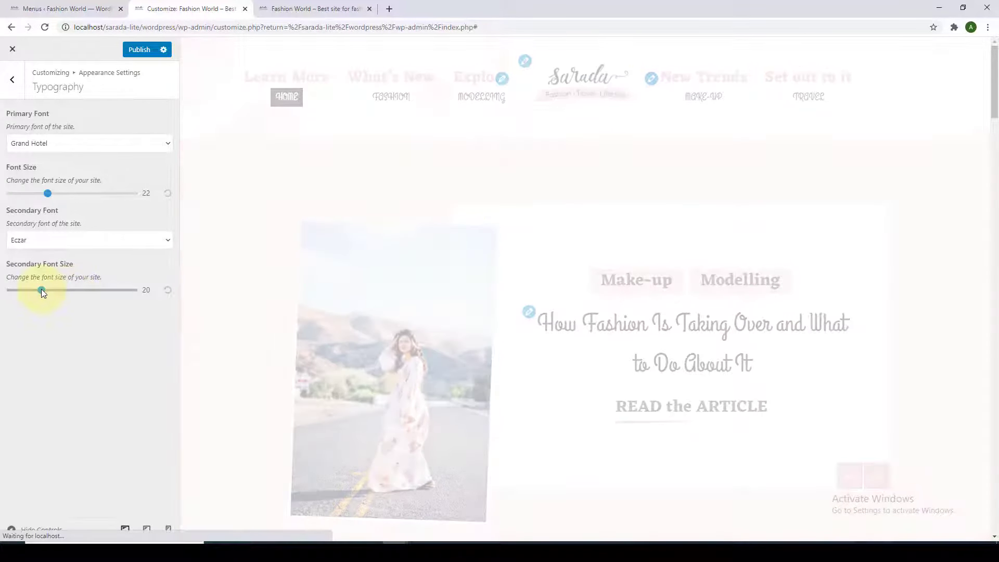
{"action": "scroll", "coordinate": [491, 167], "scroll_direction": "down", "scroll_amount": 3}
{"action": "scroll", "coordinate": [661, 157], "scroll_direction": "down", "scroll_amount": 10}
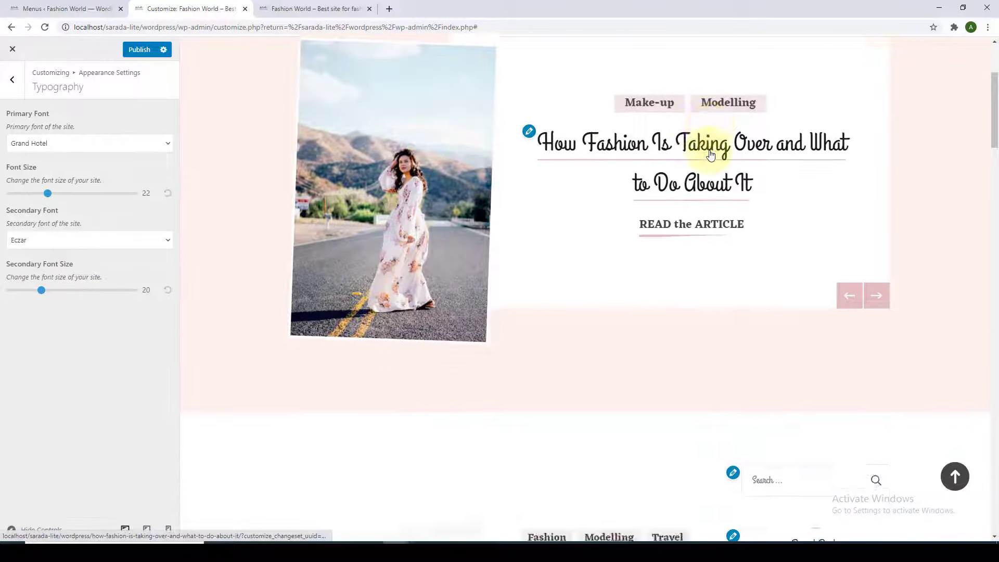
{"action": "scroll", "coordinate": [705, 153], "scroll_direction": "down", "scroll_amount": 10}
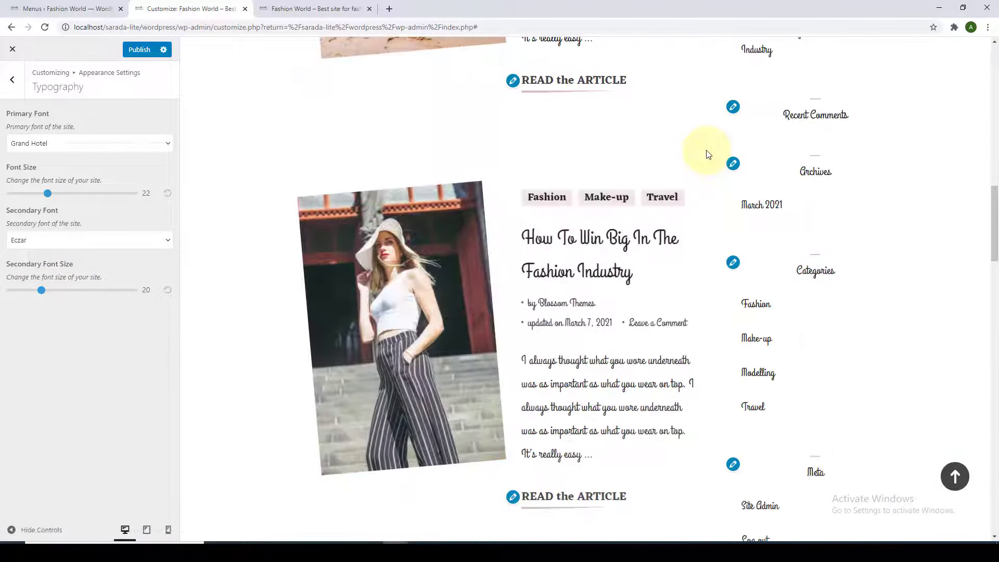
{"action": "scroll", "coordinate": [703, 154], "scroll_direction": "up", "scroll_amount": 5}
{"action": "scroll", "coordinate": [702, 154], "scroll_direction": "up", "scroll_amount": 10}
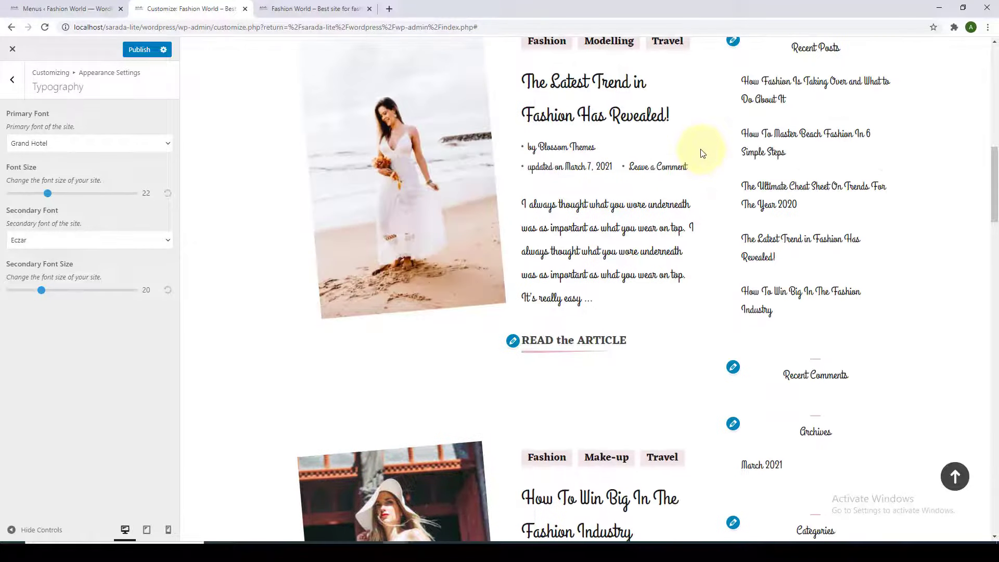
{"action": "scroll", "coordinate": [701, 153], "scroll_direction": "up", "scroll_amount": 2}
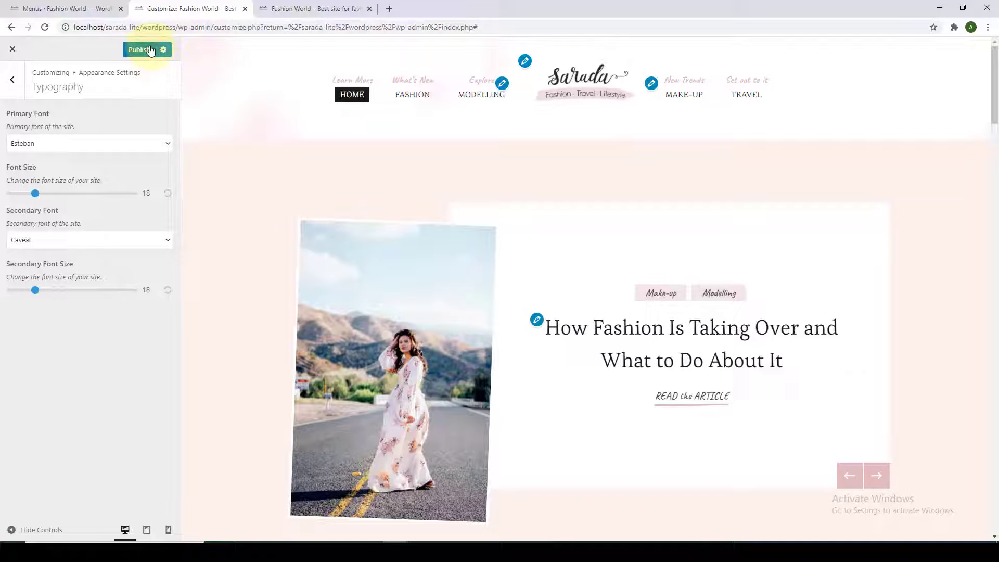
Step: Publish the typography with Esteban and Caveat fonts, both at size 18, and check the live homepage
{"action": "left_click", "coordinate": [151, 50]}
{"action": "left_click", "coordinate": [292, 8]}
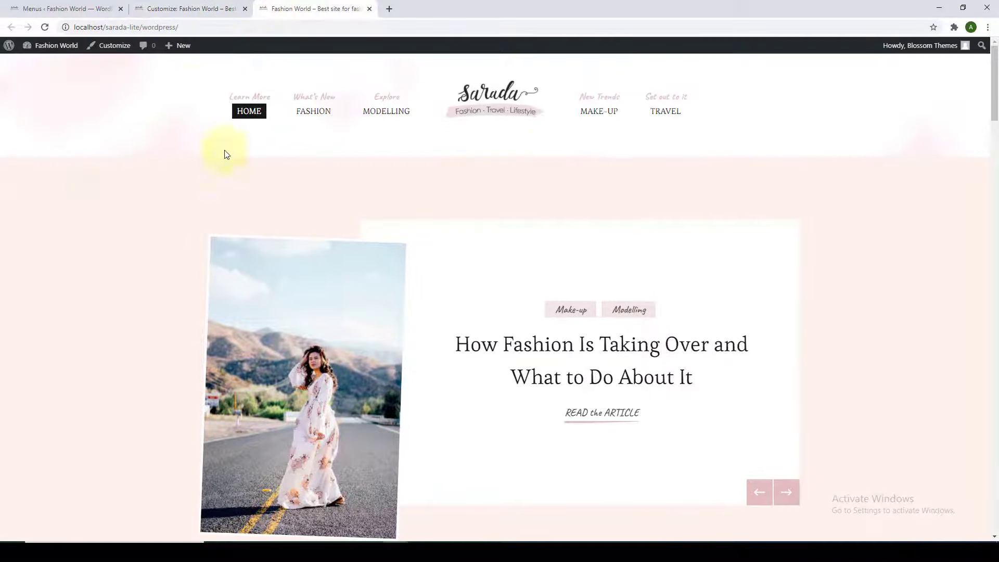
{"action": "left_click", "coordinate": [214, 9]}
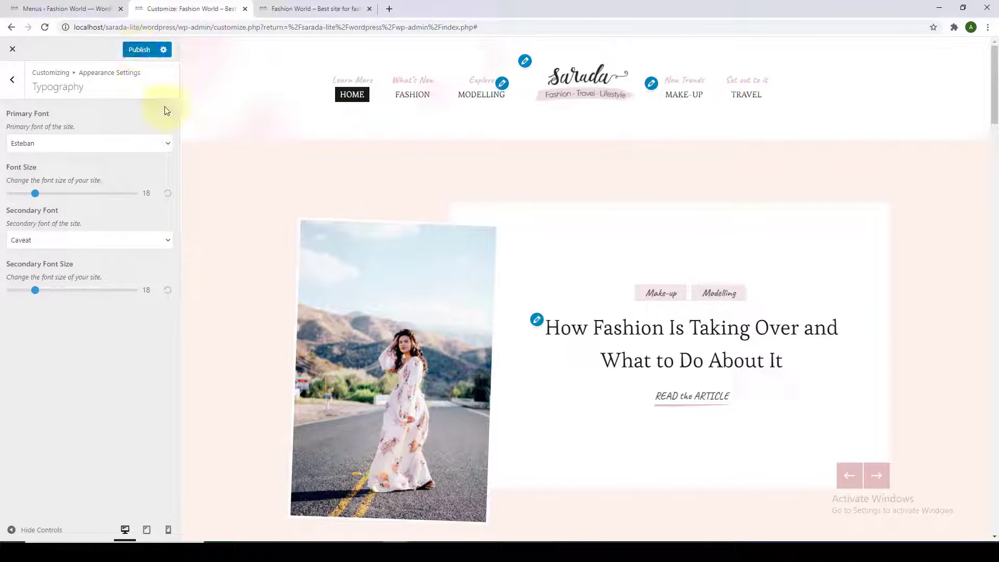
Step: Open the Layout Settings and examine the page, post and default sidebar layout options
{"action": "left_click", "coordinate": [9, 86]}
{"action": "left_click", "coordinate": [9, 88]}
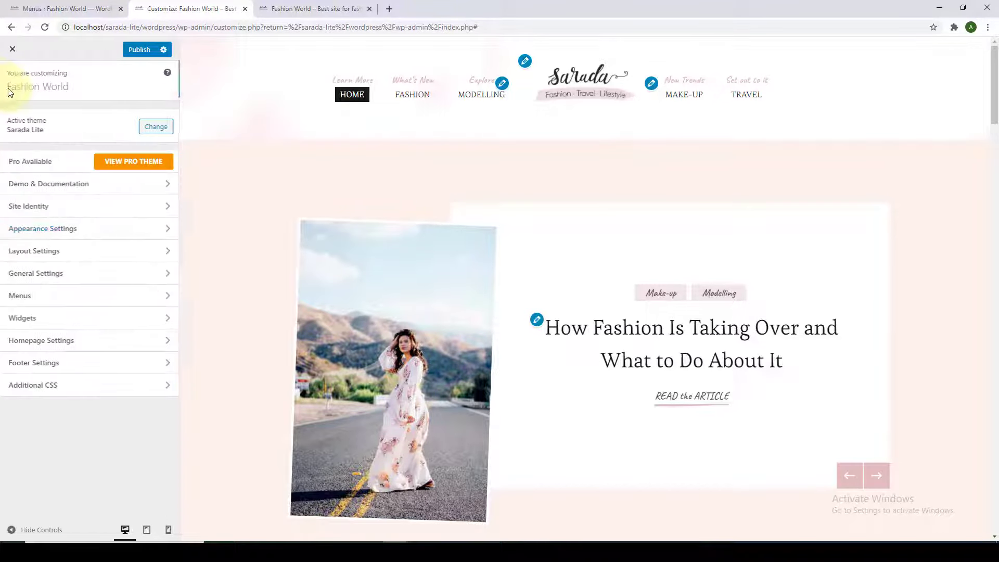
{"action": "left_click", "coordinate": [114, 251]}
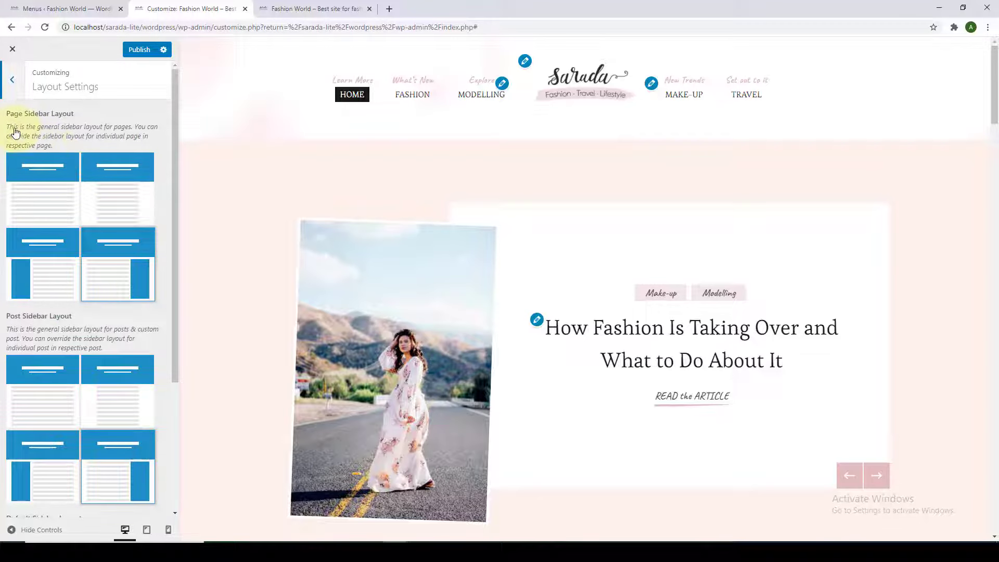
{"action": "scroll", "coordinate": [89, 140], "scroll_direction": "down", "scroll_amount": 2}
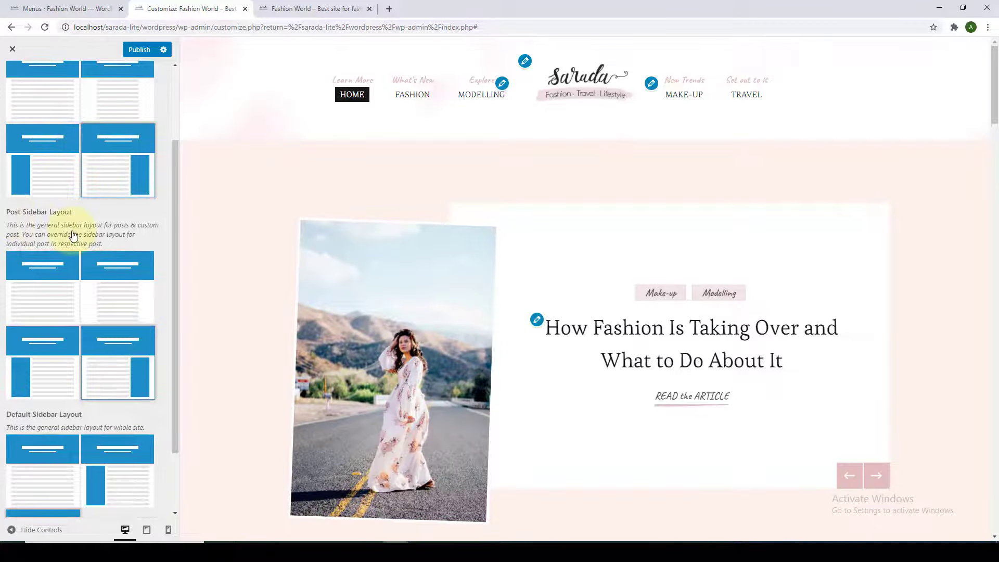
{"action": "scroll", "coordinate": [74, 235], "scroll_direction": "down", "scroll_amount": 2}
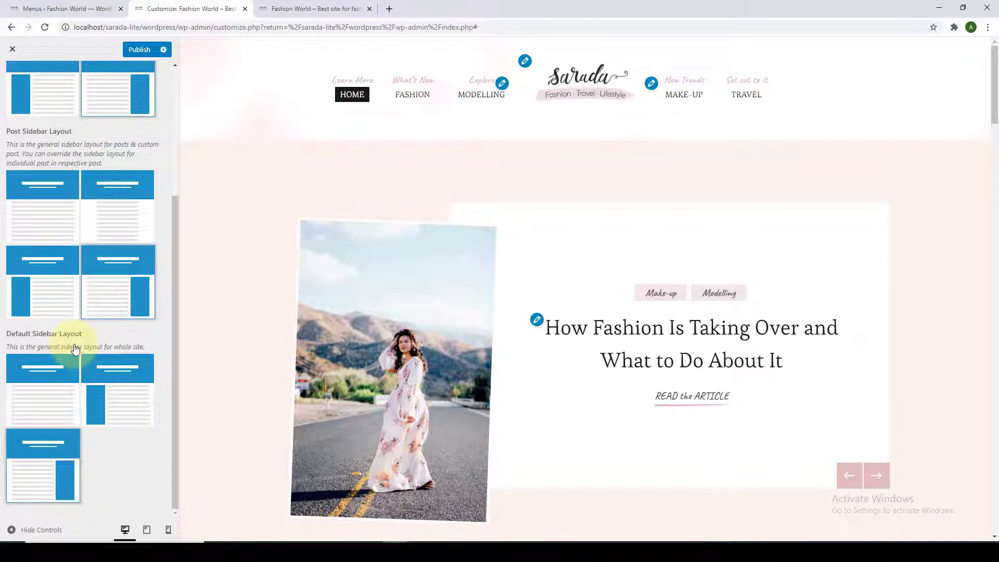
{"action": "scroll", "coordinate": [78, 341], "scroll_direction": "up", "scroll_amount": 3}
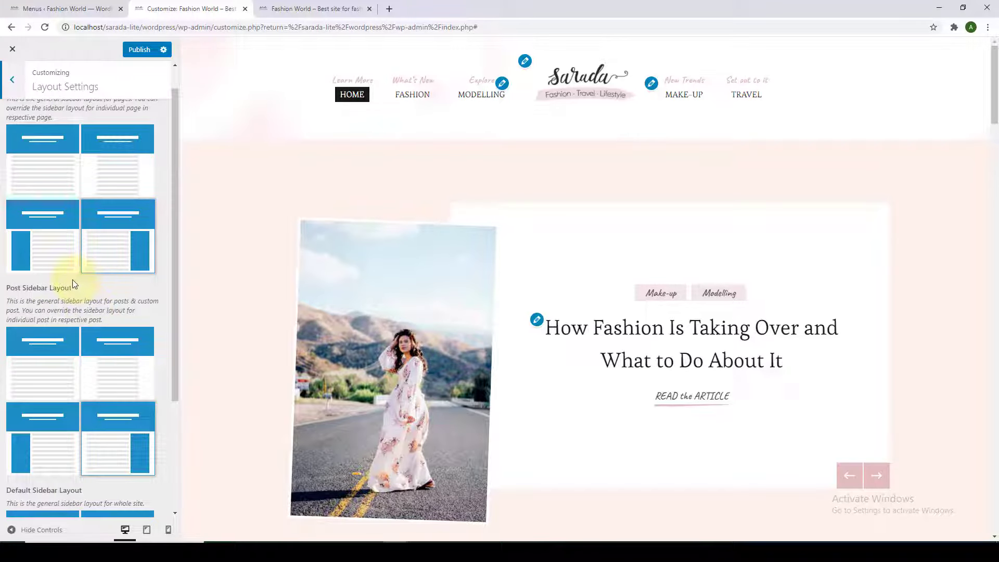
Step: Review the page, post and default sidebar layouts, and open "The Latest Trend in Fashion Has Revealed!" from the preview in a new tab
{"action": "scroll", "coordinate": [57, 277], "scroll_direction": "up", "scroll_amount": 1}
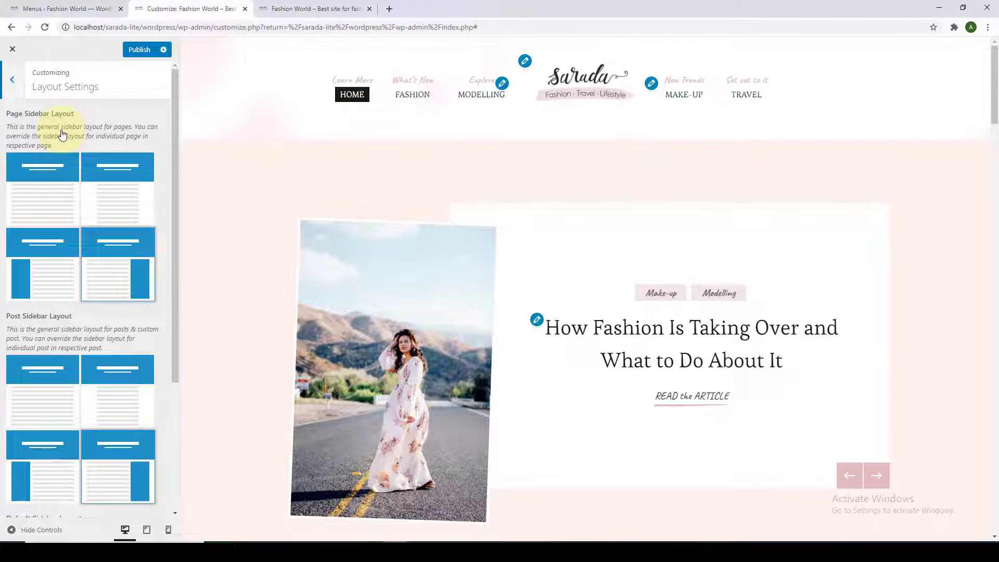
{"action": "scroll", "coordinate": [61, 134], "scroll_direction": "down", "scroll_amount": 2}
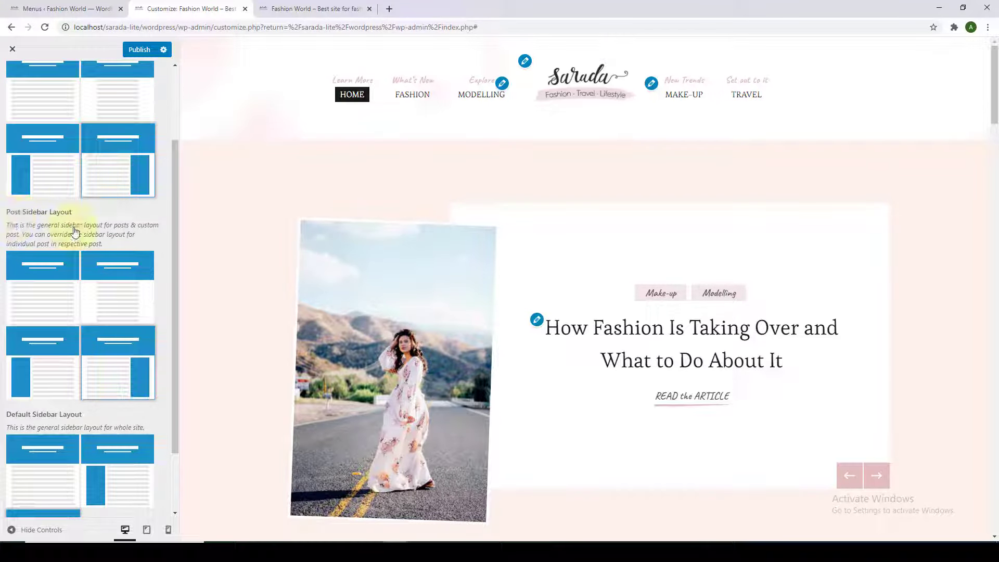
{"action": "scroll", "coordinate": [74, 232], "scroll_direction": "down", "scroll_amount": 2}
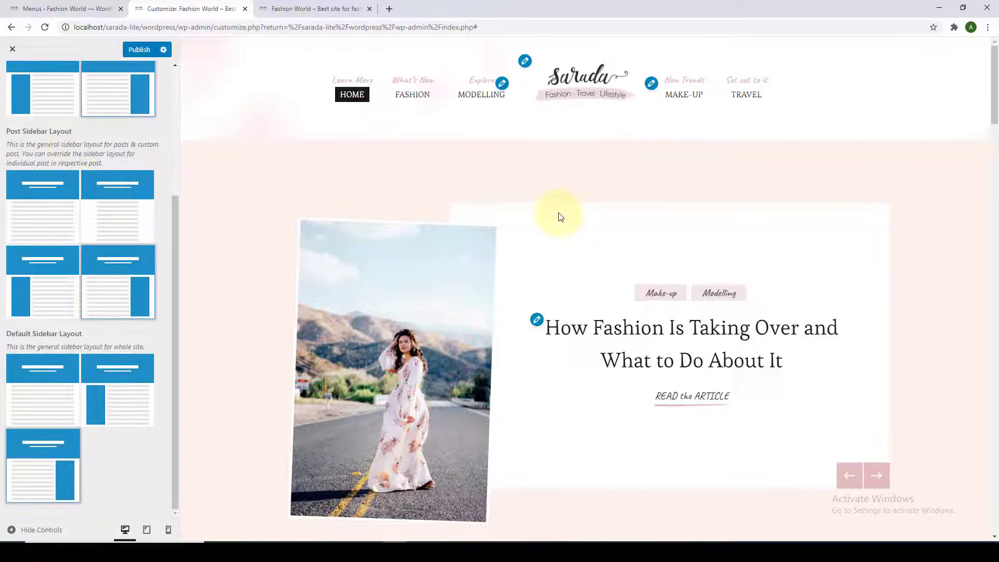
{"action": "scroll", "coordinate": [558, 216], "scroll_direction": "down", "scroll_amount": 10}
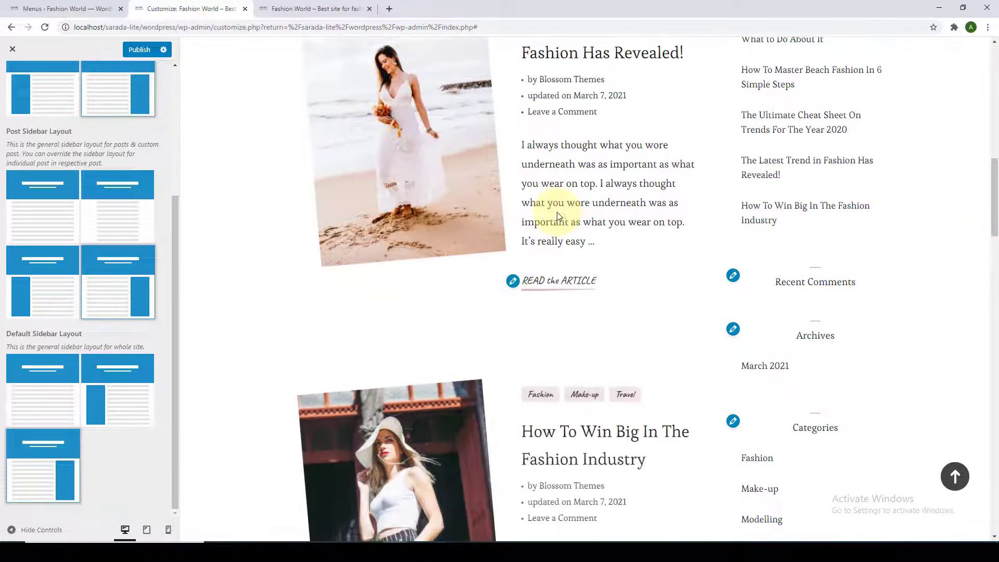
{"action": "scroll", "coordinate": [558, 216], "scroll_direction": "up", "scroll_amount": 2}
{"action": "right_click", "coordinate": [559, 139]}
{"action": "key", "text": "Escape"}
Step: Open the posts "The Truth About Luxury Fashion" and "The Steve Jobs Of The Fashion Runway" from the preview in new tabs
{"action": "scroll", "coordinate": [560, 140], "scroll_direction": "down", "scroll_amount": 18}
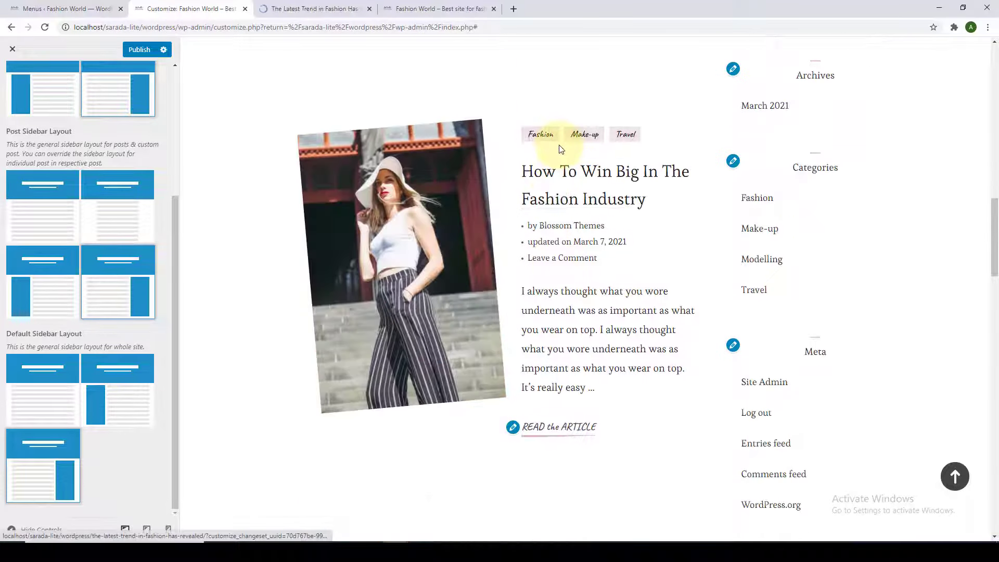
{"action": "scroll", "coordinate": [561, 124], "scroll_direction": "up", "scroll_amount": 3}
{"action": "right_click", "coordinate": [561, 124]}
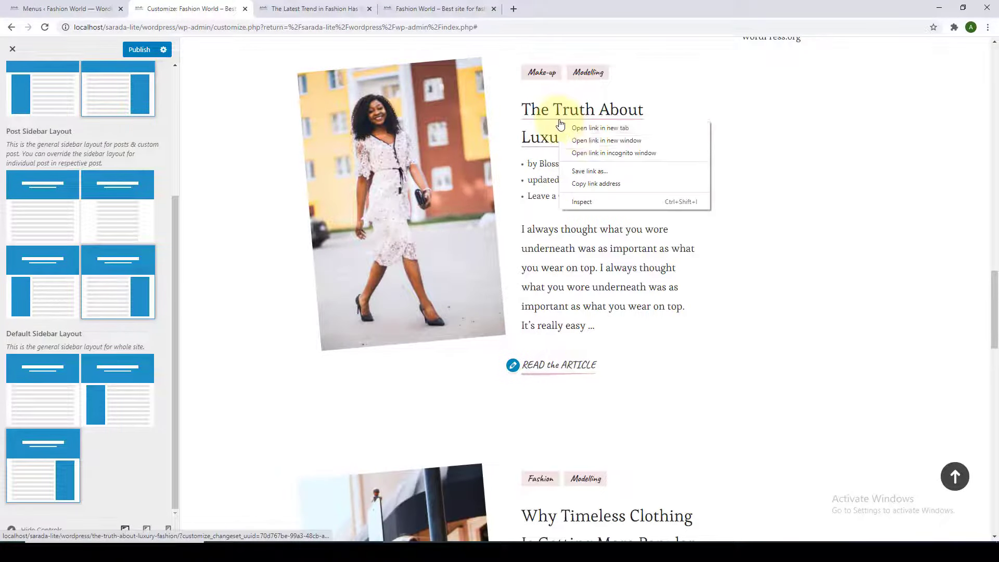
{"action": "left_click", "coordinate": [575, 129]}
{"action": "scroll", "coordinate": [583, 134], "scroll_direction": "down", "scroll_amount": 15}
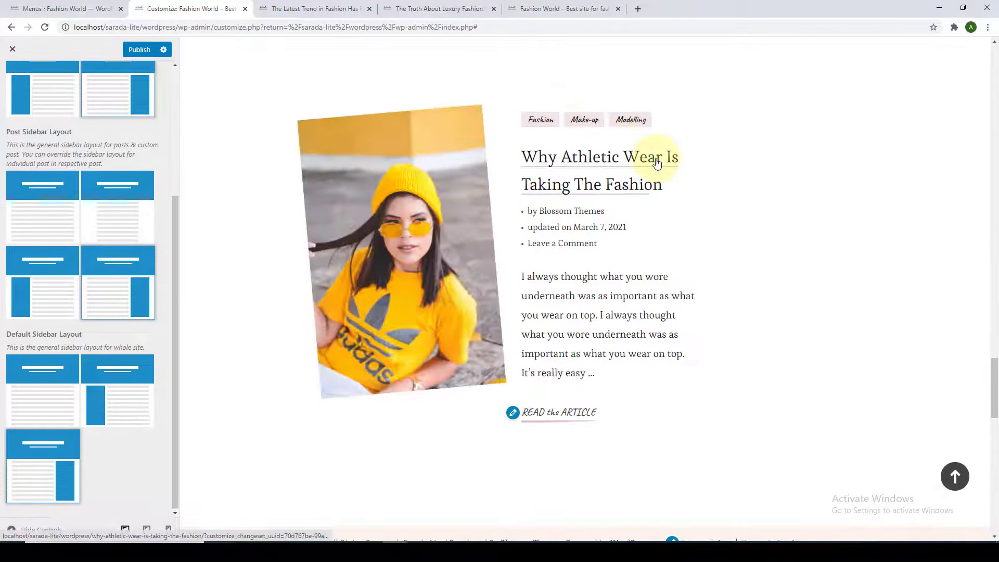
{"action": "scroll", "coordinate": [658, 162], "scroll_direction": "down", "scroll_amount": 8}
{"action": "scroll", "coordinate": [624, 180], "scroll_direction": "up", "scroll_amount": 1}
{"action": "right_click", "coordinate": [574, 228]}
{"action": "left_click", "coordinate": [588, 234]}
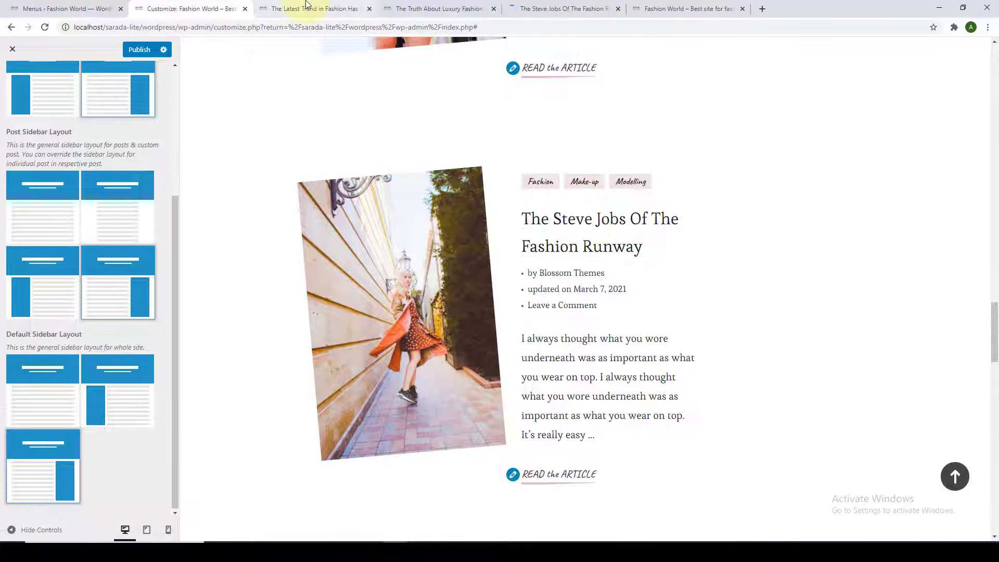
Step: Check where the sidebar sits beside the content in each of the three opened posts
{"action": "left_click", "coordinate": [351, 4]}
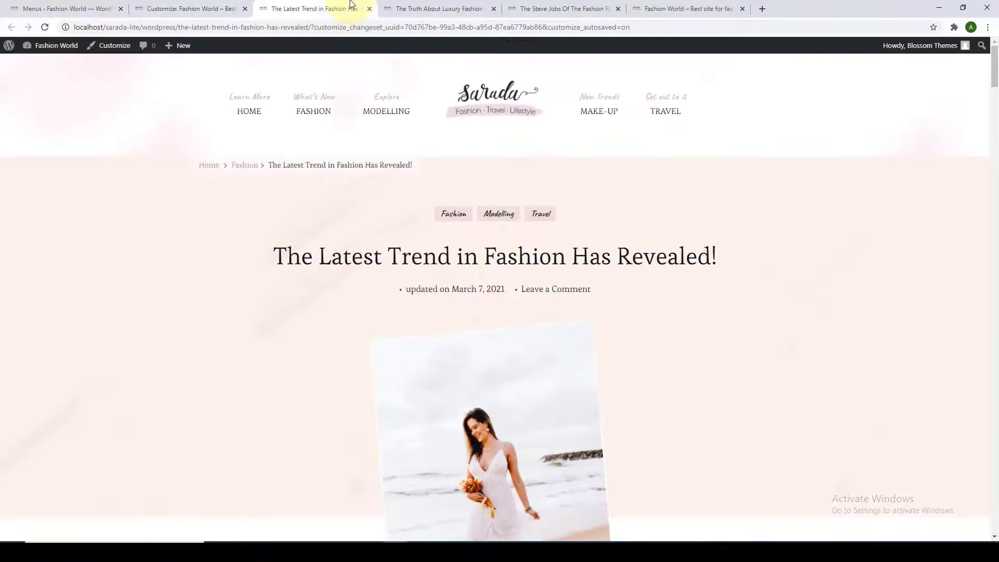
{"action": "scroll", "coordinate": [624, 279], "scroll_direction": "down", "scroll_amount": 10}
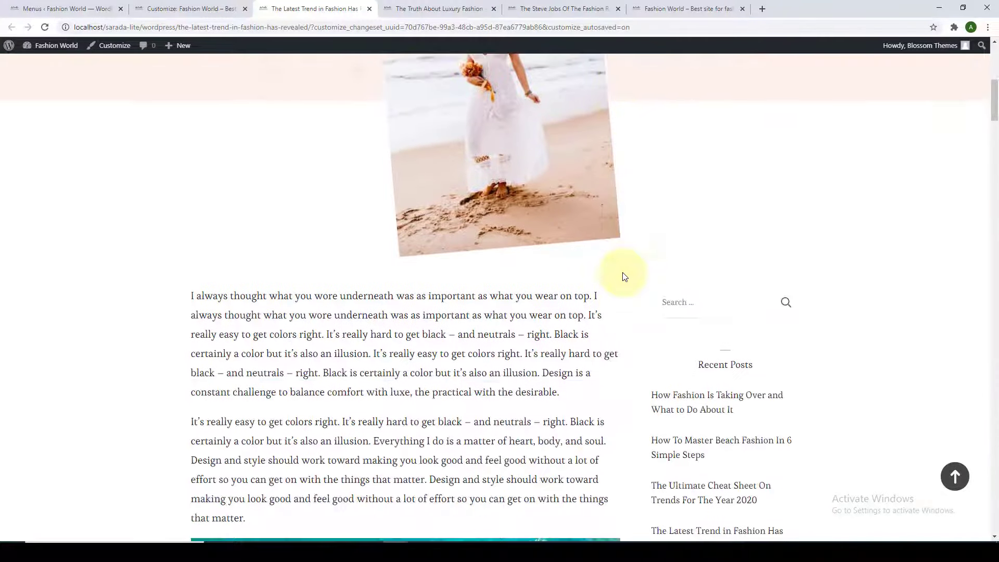
{"action": "scroll", "coordinate": [696, 238], "scroll_direction": "down", "scroll_amount": 10}
{"action": "scroll", "coordinate": [698, 423], "scroll_direction": "up", "scroll_amount": 10}
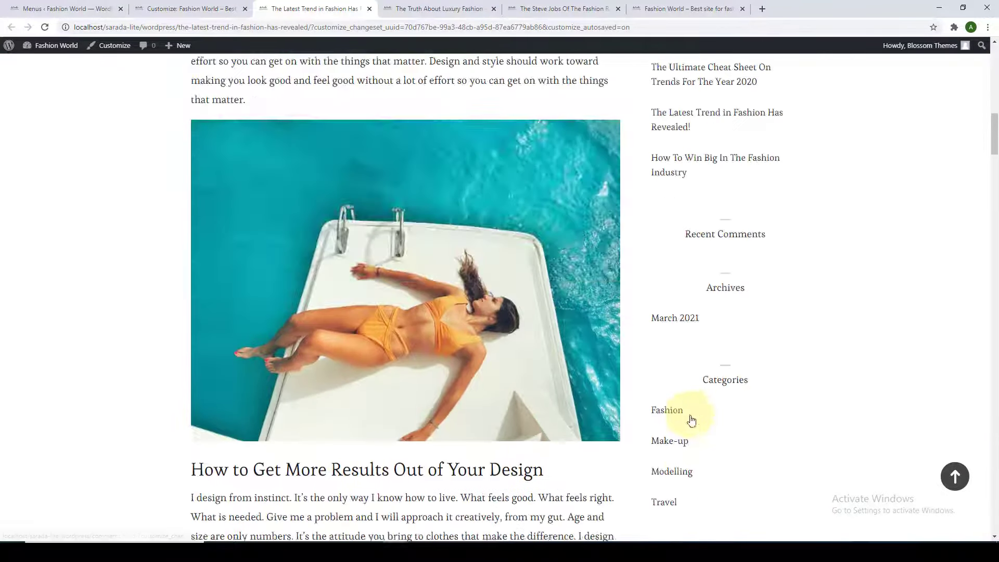
{"action": "left_click", "coordinate": [436, 8]}
{"action": "scroll", "coordinate": [720, 263], "scroll_direction": "down", "scroll_amount": 15}
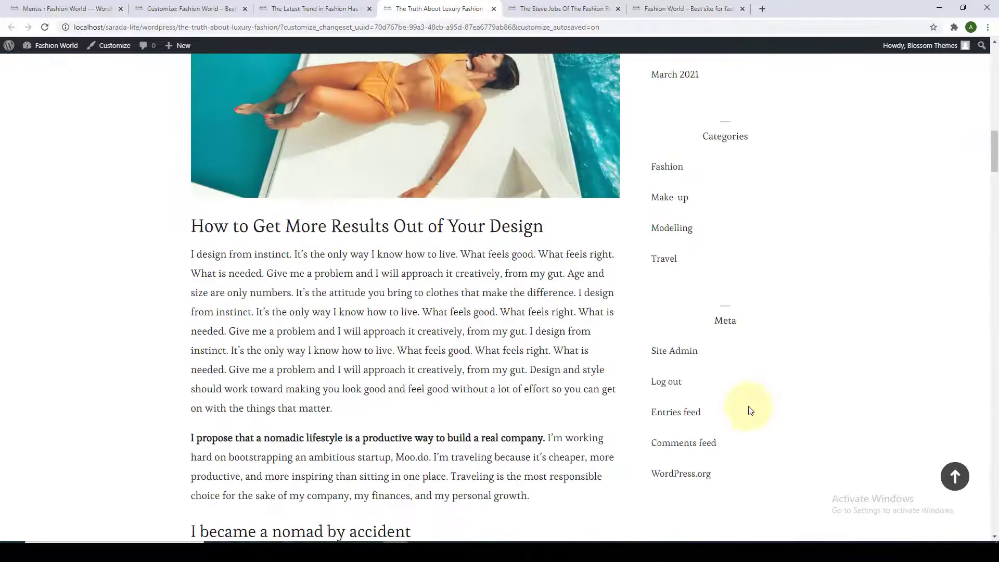
{"action": "left_click", "coordinate": [582, 6]}
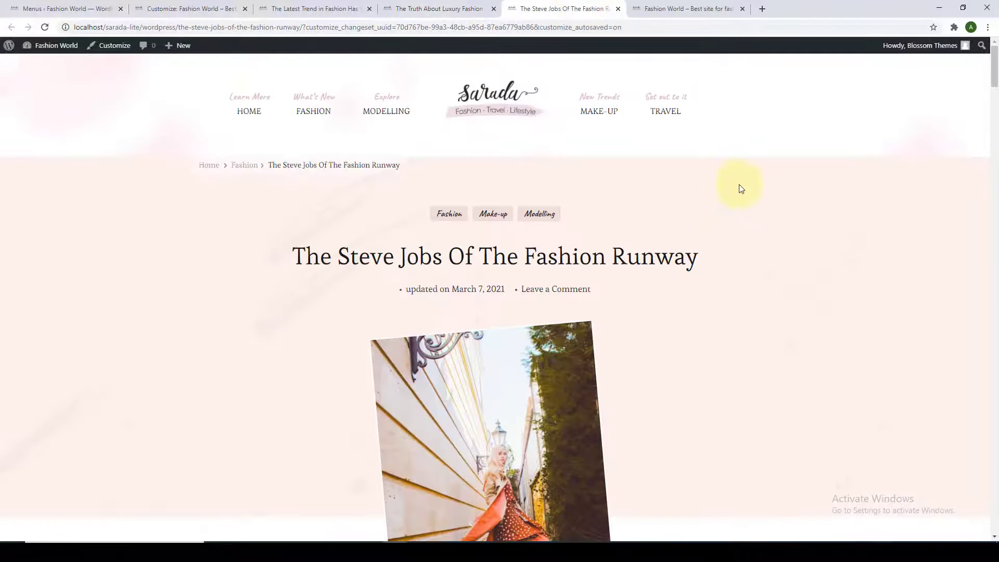
{"action": "scroll", "coordinate": [739, 188], "scroll_direction": "down", "scroll_amount": 15}
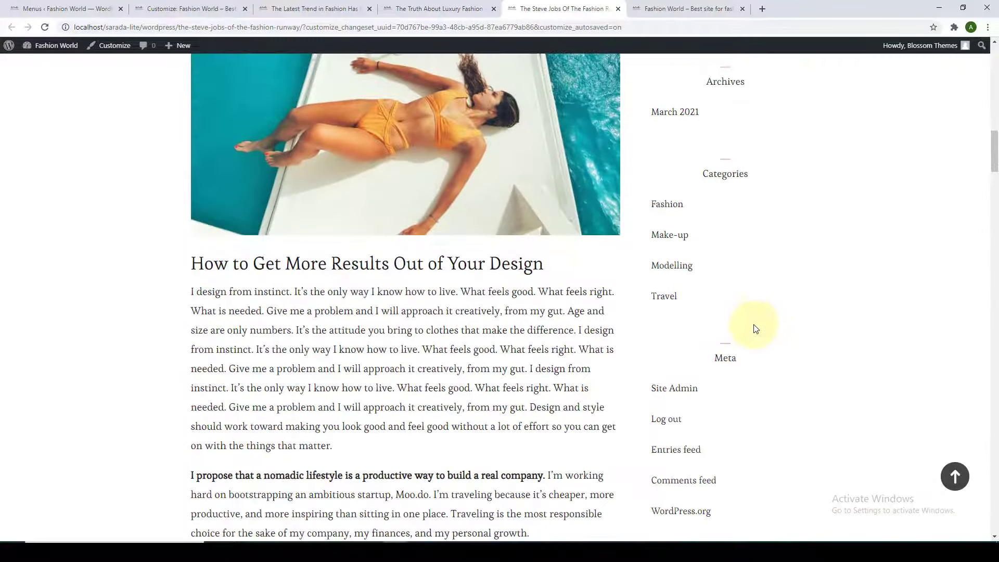
Step: In the Customizer, set the Post Sidebar Layout to the left sidebar and publish the change
{"action": "left_click", "coordinate": [220, 8]}
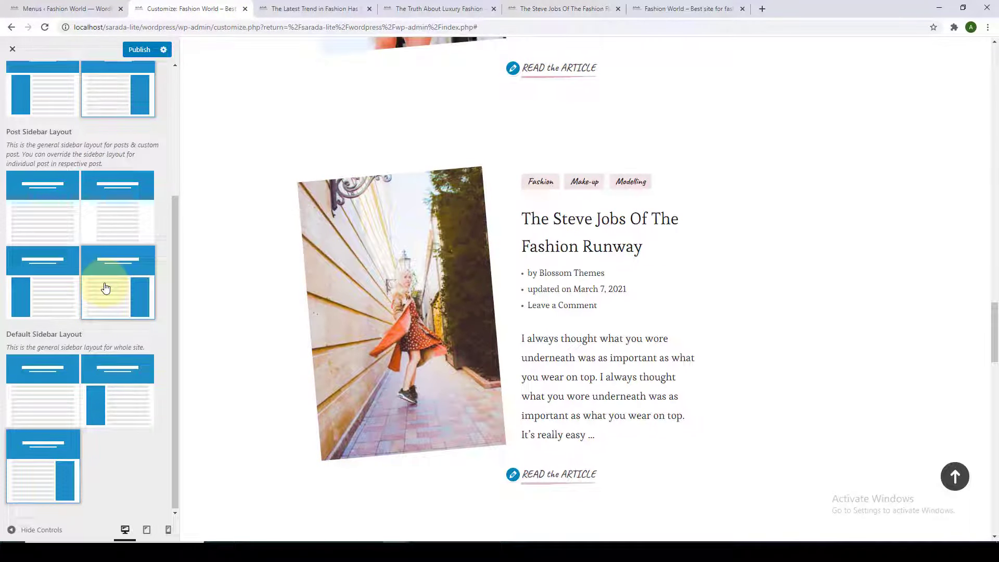
{"action": "left_click", "coordinate": [61, 294]}
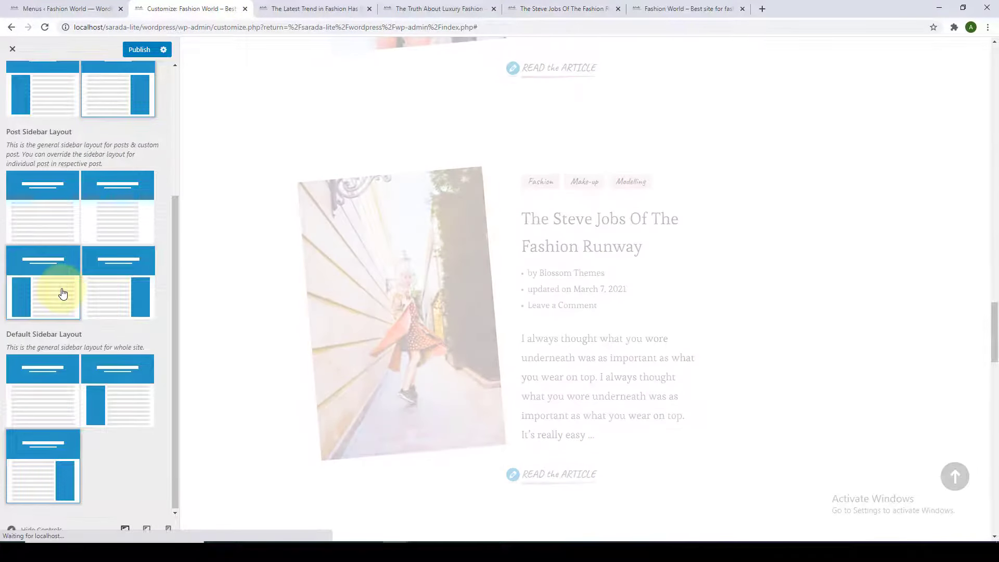
{"action": "left_click", "coordinate": [149, 52]}
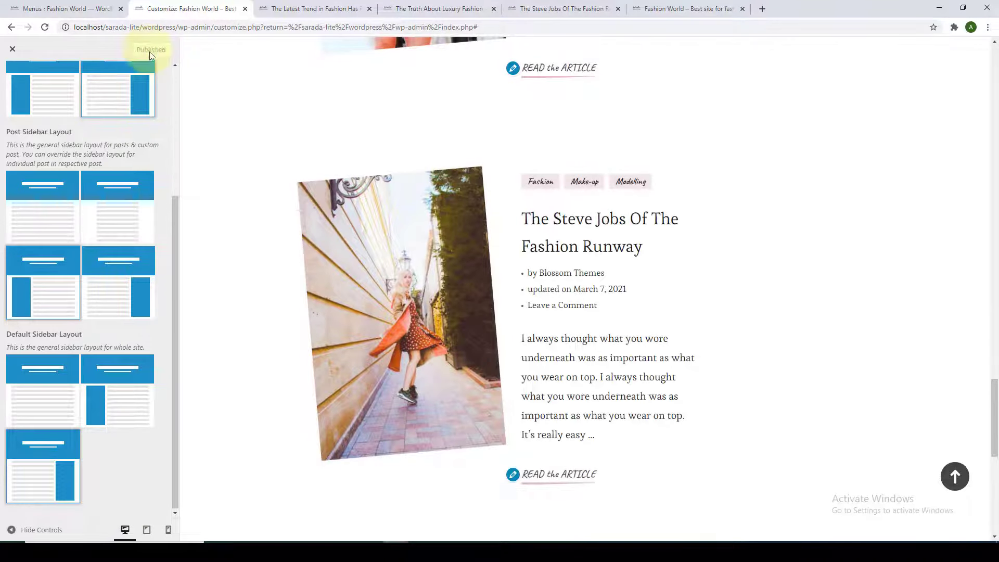
Step: Reload each of the three opened posts and check the sidebar placement after the layout change
{"action": "left_click", "coordinate": [290, 4]}
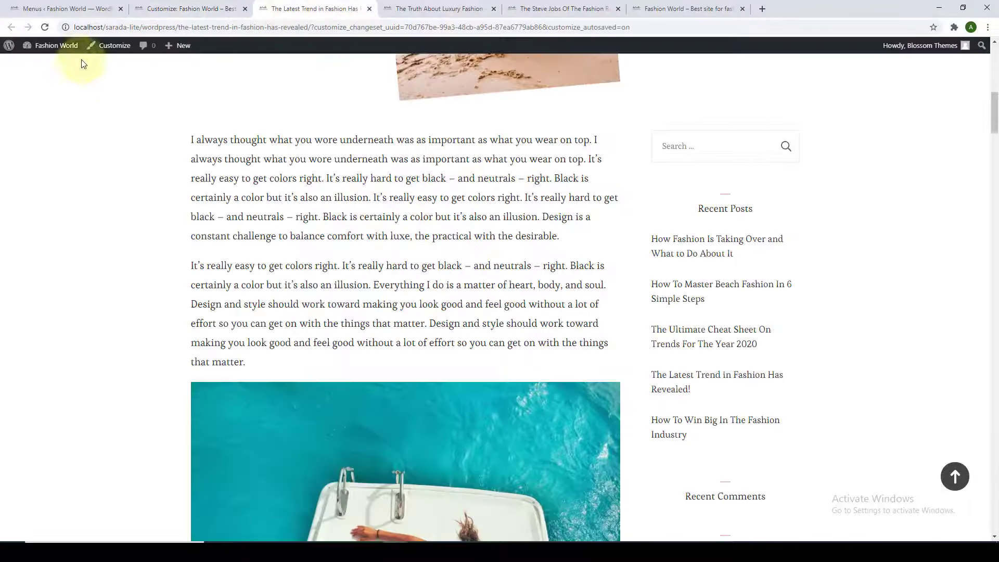
{"action": "left_click", "coordinate": [46, 27]}
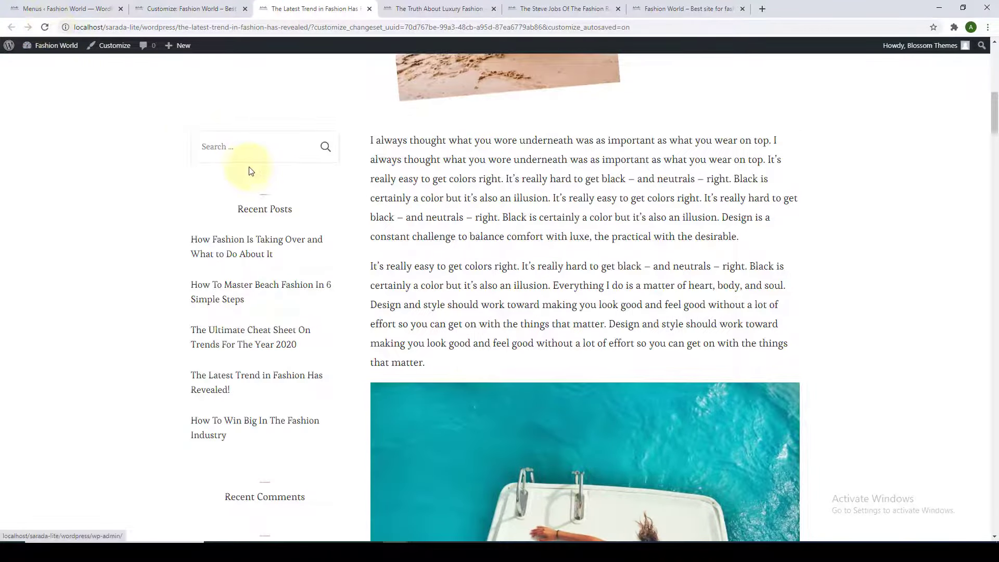
{"action": "scroll", "coordinate": [246, 375], "scroll_direction": "down", "scroll_amount": 10}
{"action": "scroll", "coordinate": [252, 357], "scroll_direction": "up", "scroll_amount": 10}
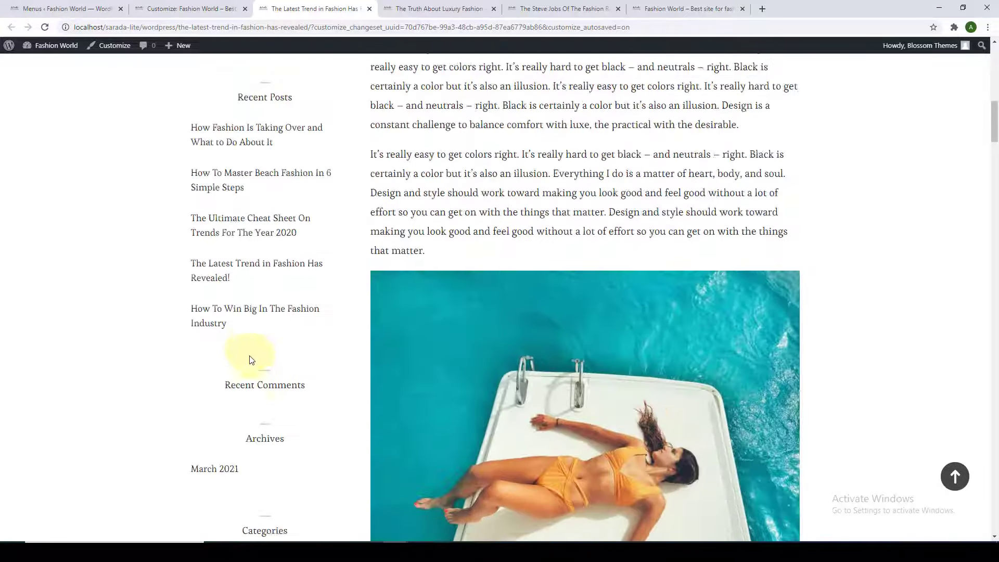
{"action": "left_click", "coordinate": [411, 8]}
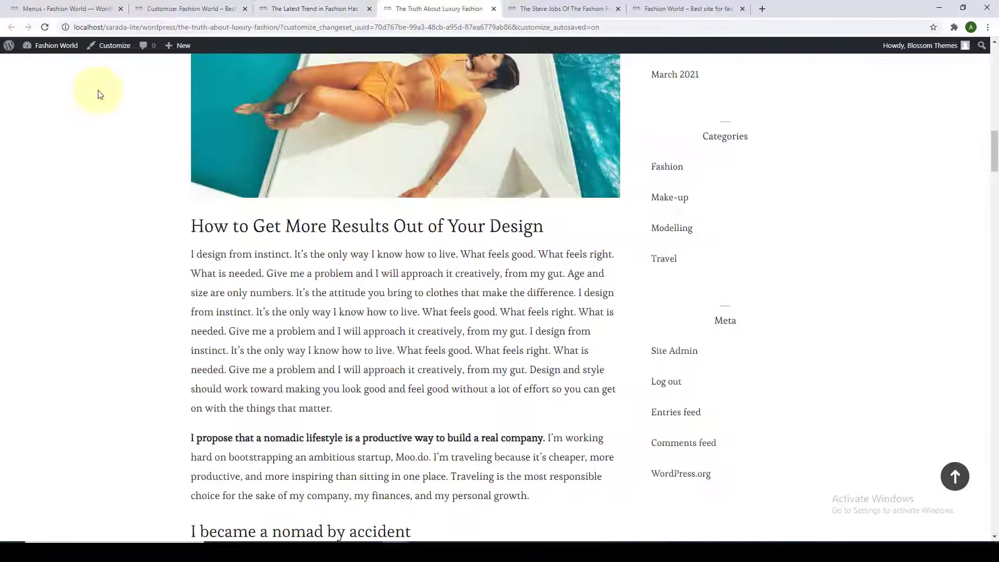
{"action": "left_click", "coordinate": [44, 27]}
{"action": "scroll", "coordinate": [333, 412], "scroll_direction": "up", "scroll_amount": 10}
{"action": "left_click", "coordinate": [560, 8]}
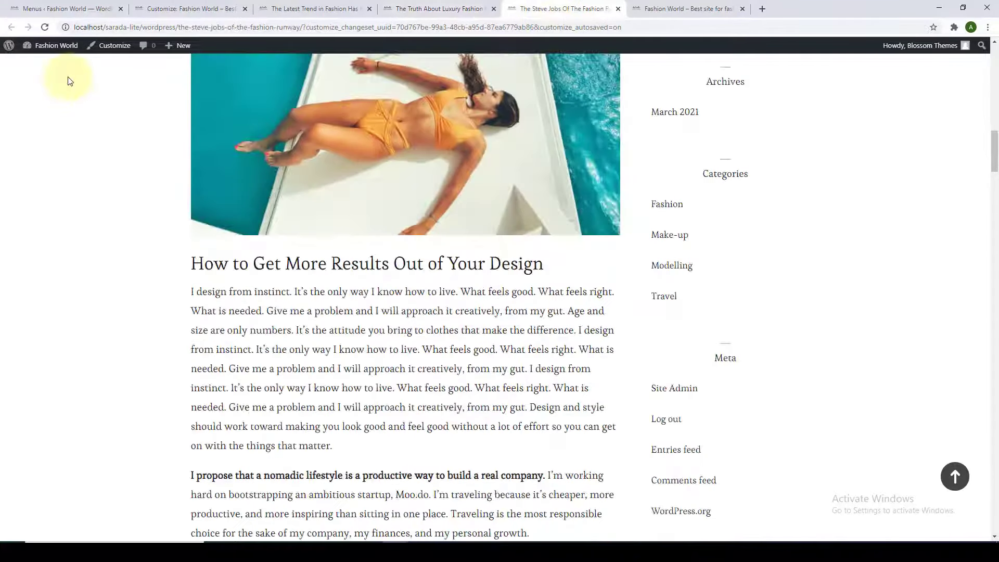
{"action": "left_click", "coordinate": [44, 27]}
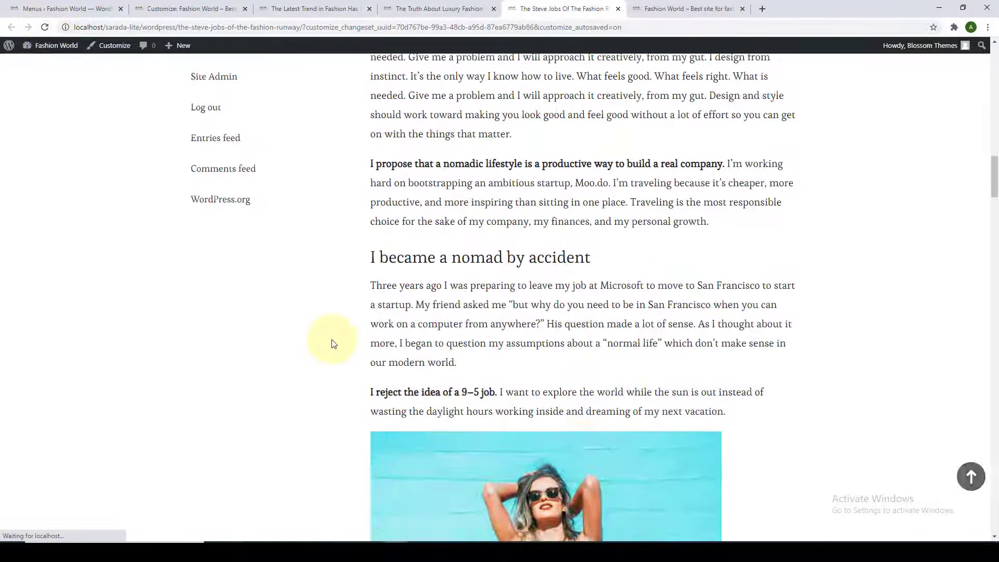
{"action": "scroll", "coordinate": [334, 343], "scroll_direction": "up", "scroll_amount": 10}
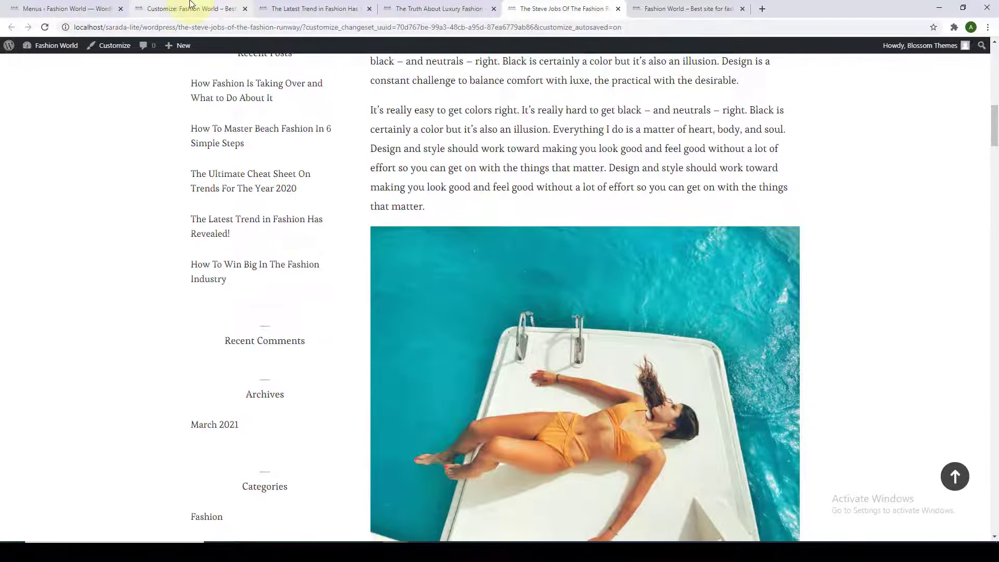
Step: Revisit the Post Sidebar Layout options and compare the sidebar and content placement in the Latest Trend and Luxury Fashion posts
{"action": "left_click", "coordinate": [190, 8]}
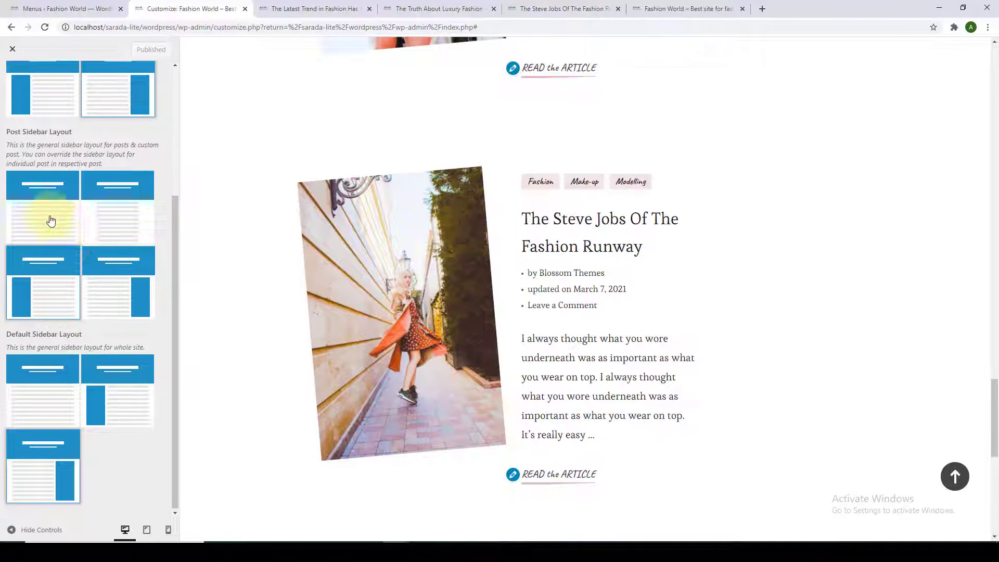
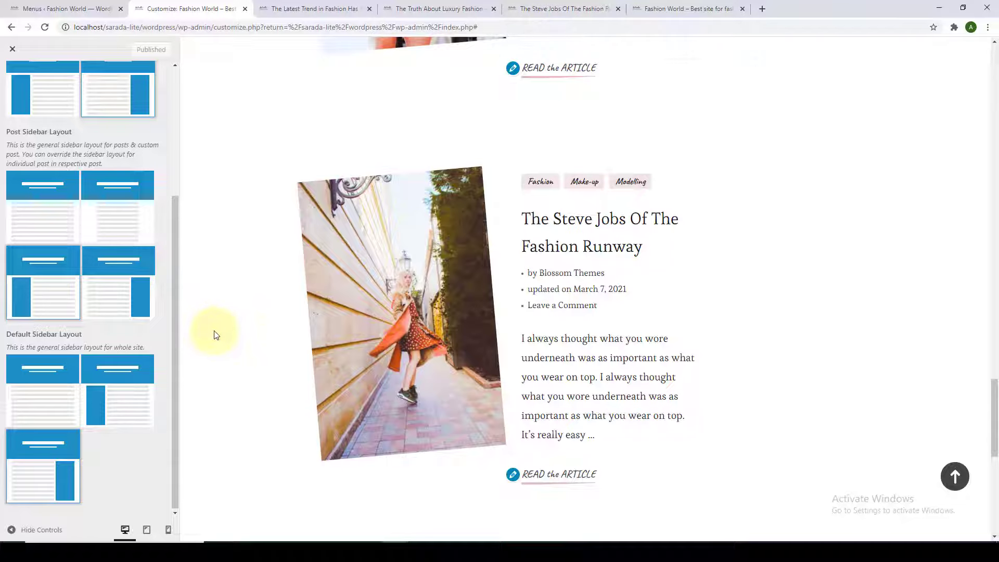
{"action": "left_click", "coordinate": [326, 6]}
{"action": "scroll", "coordinate": [396, 248], "scroll_direction": "up", "scroll_amount": 10}
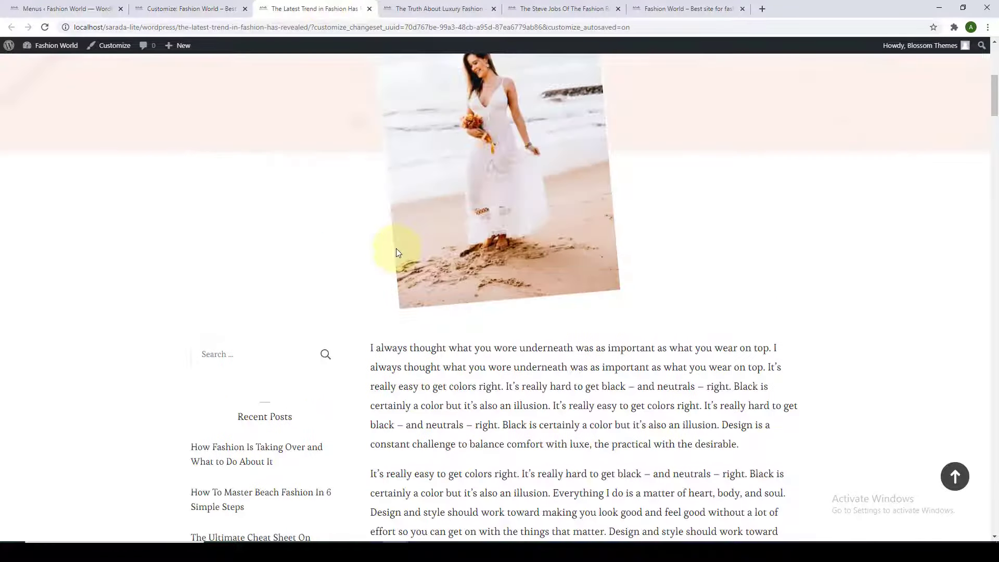
{"action": "scroll", "coordinate": [396, 248], "scroll_direction": "down", "scroll_amount": 15}
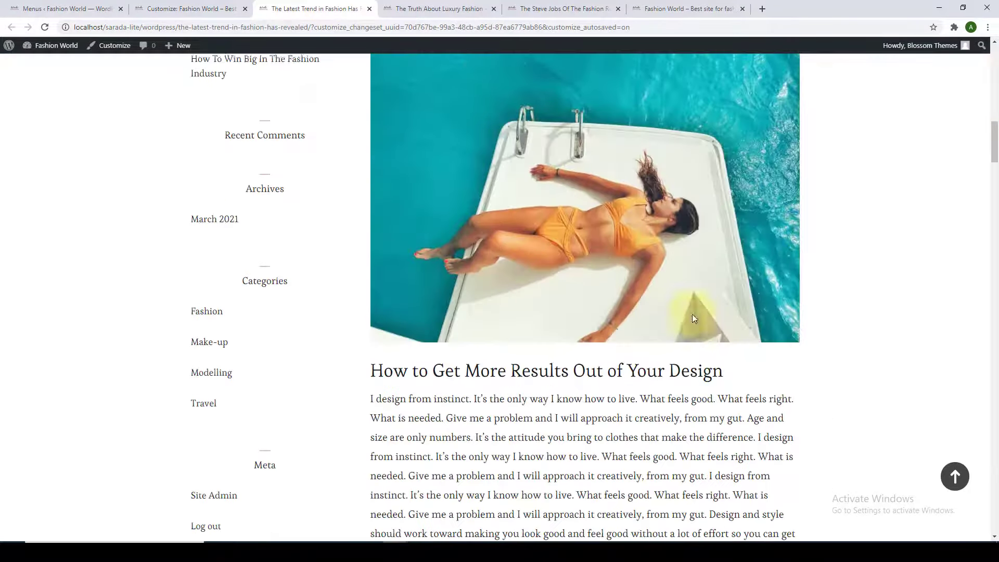
{"action": "left_click", "coordinate": [440, 8]}
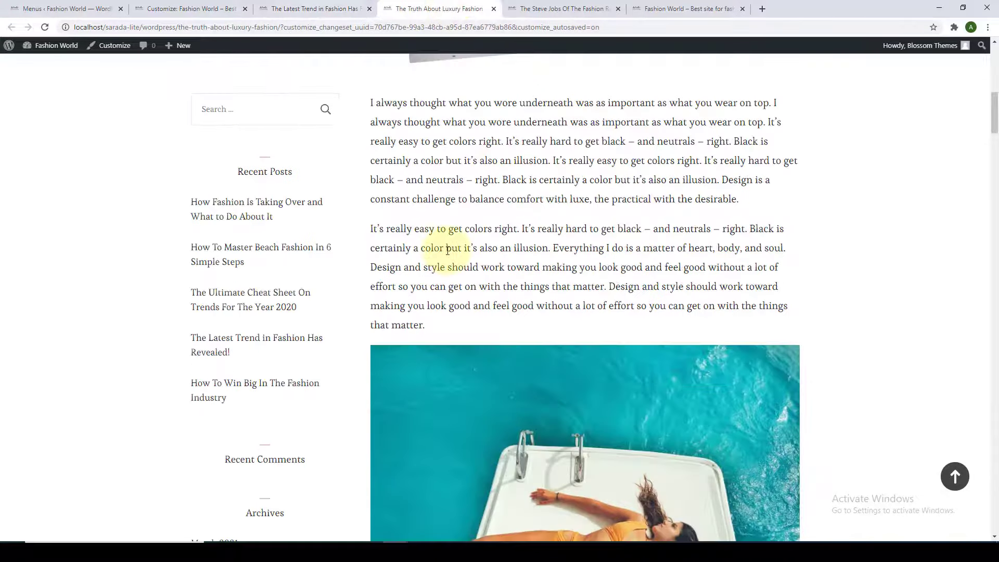
{"action": "scroll", "coordinate": [447, 251], "scroll_direction": "up", "scroll_amount": 5}
{"action": "scroll", "coordinate": [448, 252], "scroll_direction": "up", "scroll_amount": 3}
{"action": "scroll", "coordinate": [328, 327], "scroll_direction": "down", "scroll_amount": 4}
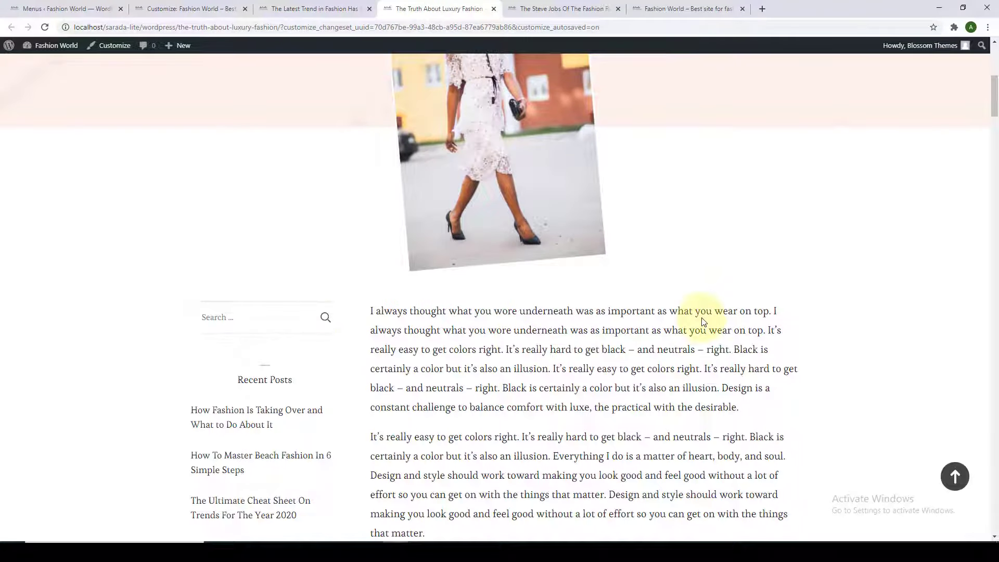
{"action": "scroll", "coordinate": [701, 317], "scroll_direction": "up", "scroll_amount": 2}
Step: Examine the sidebar widgets beside the article in "The Steve Jobs Of The Fashion Runway" post
{"action": "left_click", "coordinate": [551, 6]}
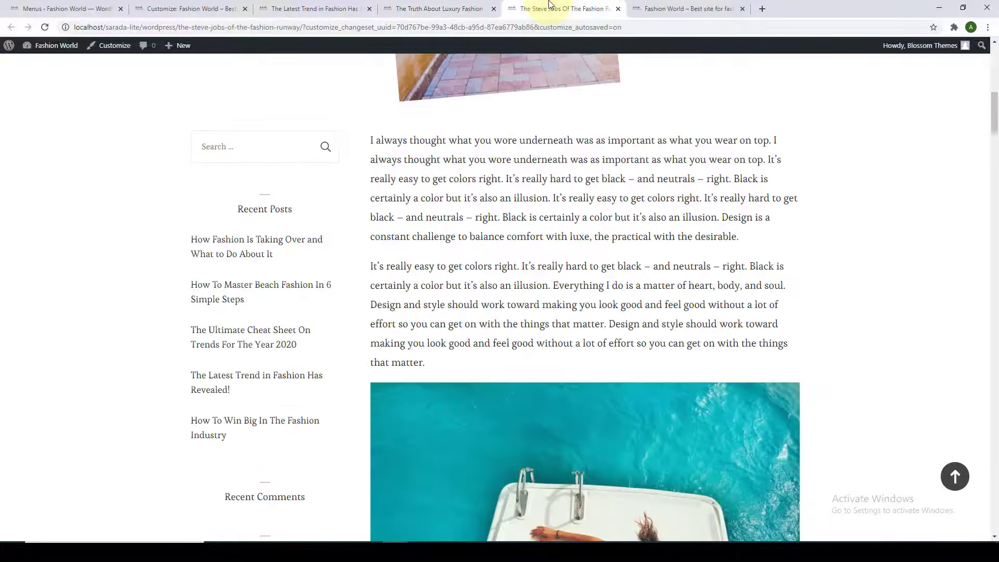
{"action": "scroll", "coordinate": [330, 319], "scroll_direction": "down", "scroll_amount": 4}
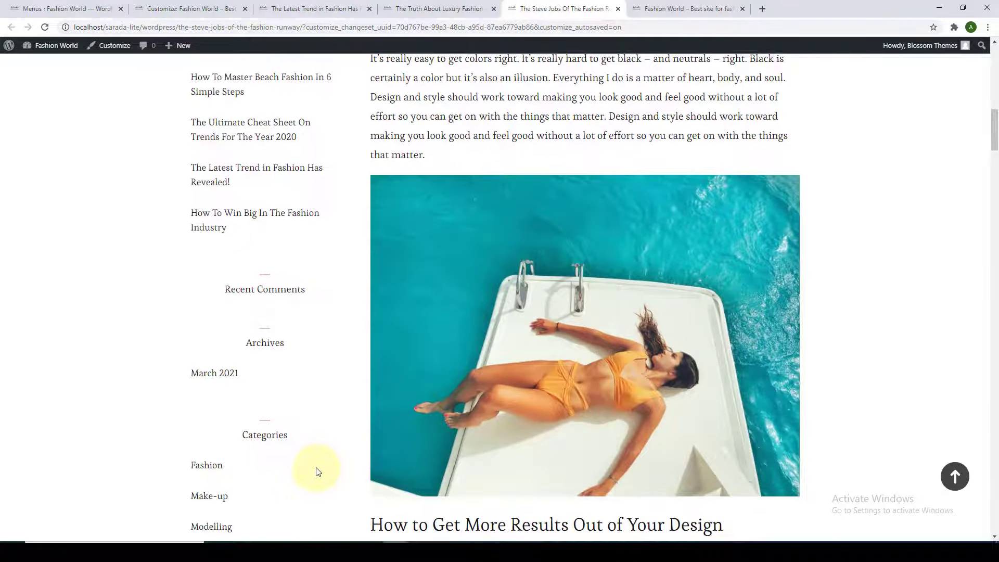
{"action": "scroll", "coordinate": [317, 468], "scroll_direction": "up", "scroll_amount": 4}
{"action": "scroll", "coordinate": [313, 365], "scroll_direction": "up", "scroll_amount": 3}
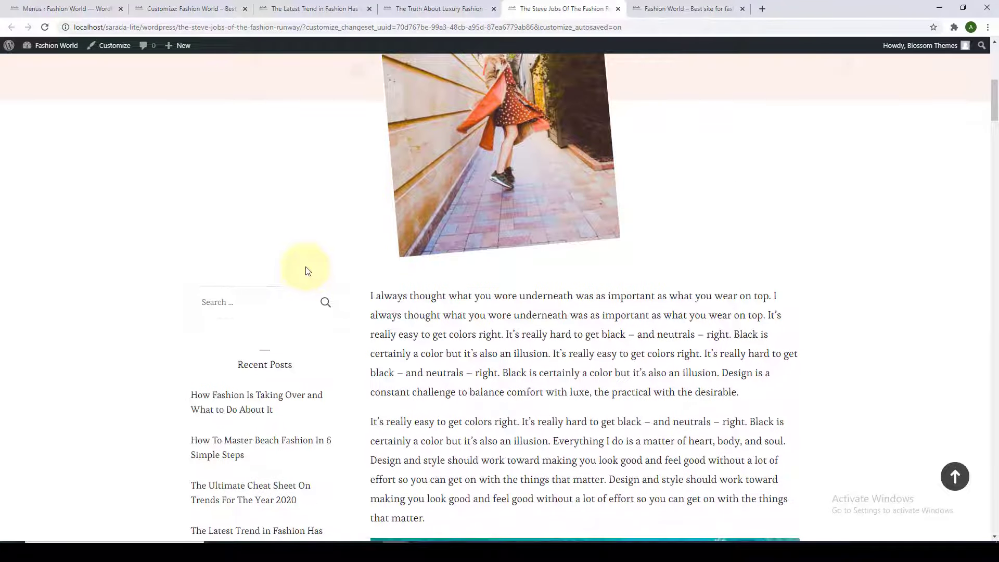
{"action": "scroll", "coordinate": [307, 270], "scroll_direction": "down", "scroll_amount": 5}
{"action": "scroll", "coordinate": [306, 271], "scroll_direction": "down", "scroll_amount": 4}
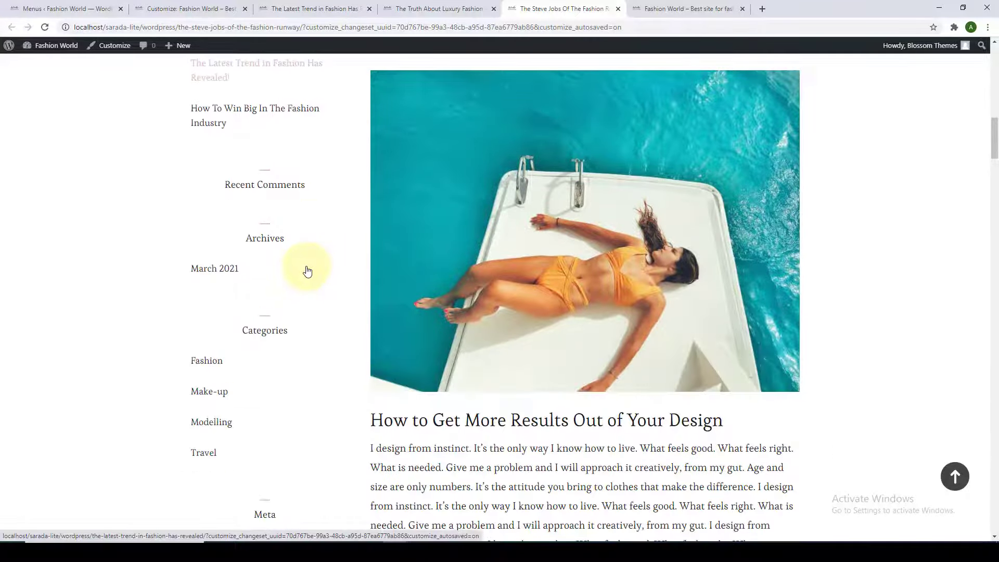
{"action": "scroll", "coordinate": [306, 270], "scroll_direction": "up", "scroll_amount": 3}
{"action": "scroll", "coordinate": [308, 270], "scroll_direction": "up", "scroll_amount": 10}
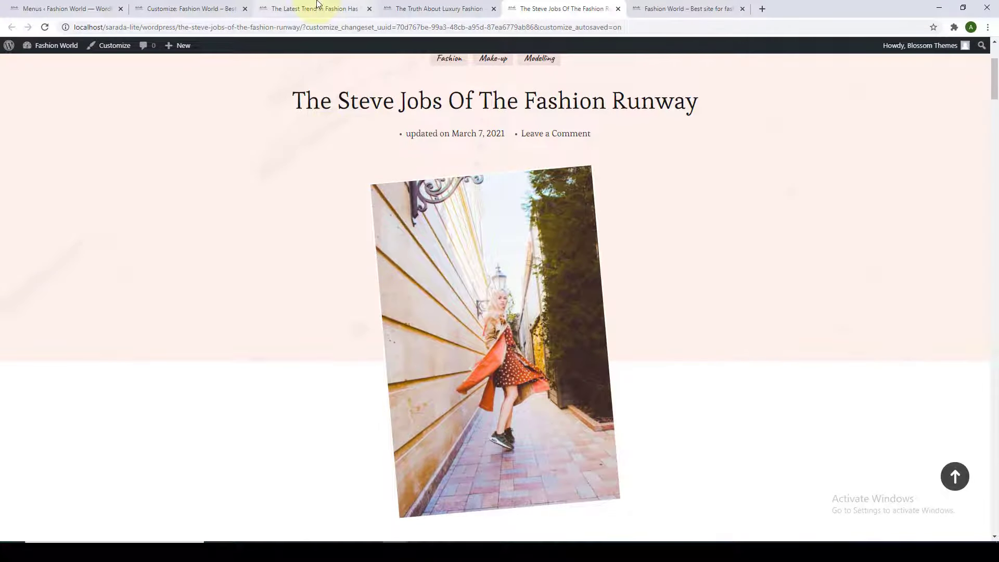
Step: Check the title and sidebar placement of the live post "The Latest Trend in Fashion Has Revealed!"
{"action": "left_click", "coordinate": [318, 4]}
{"action": "scroll", "coordinate": [448, 258], "scroll_direction": "up", "scroll_amount": 12}
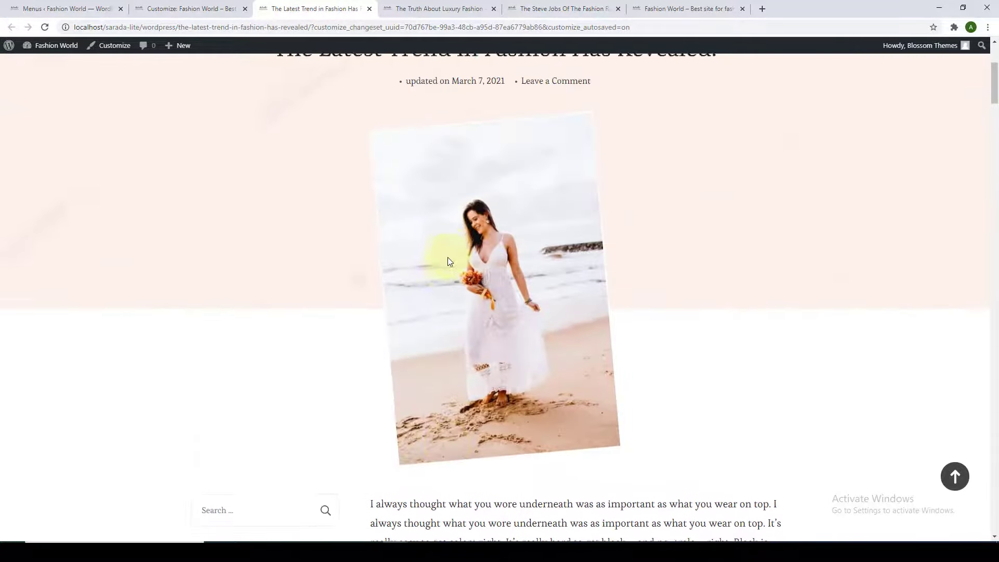
{"action": "scroll", "coordinate": [447, 257], "scroll_direction": "up", "scroll_amount": 4}
{"action": "scroll", "coordinate": [446, 260], "scroll_direction": "down", "scroll_amount": 2}
{"action": "triple_click", "coordinate": [471, 166]}
{"action": "scroll", "coordinate": [379, 302], "scroll_direction": "up", "scroll_amount": 2}
Step: From the admin posts list, edit "The Latest Trend in Fashion Has Revealed!", set its Sidebar Layout to Right Sidebar and update the post
{"action": "left_click", "coordinate": [76, 4]}
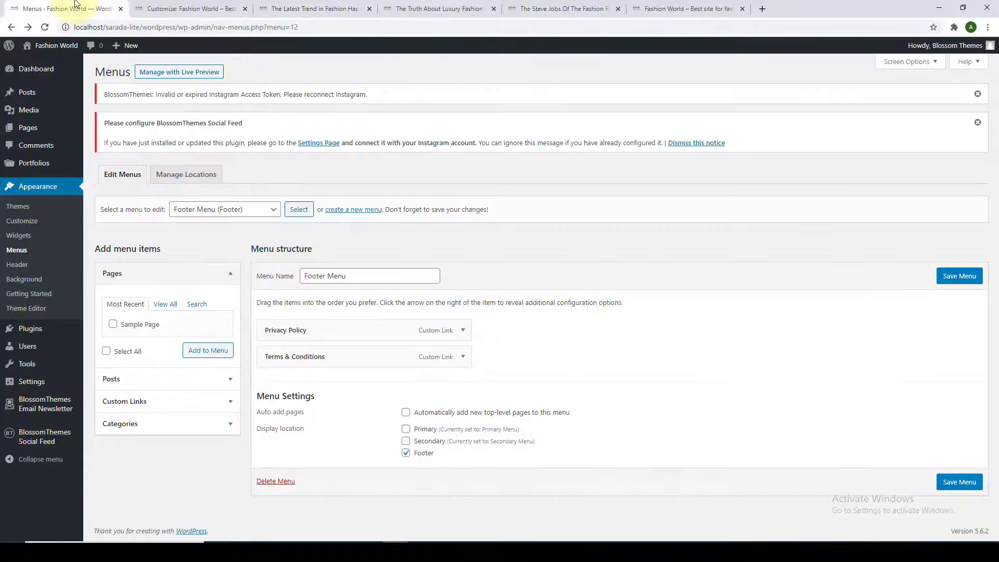
{"action": "mouse_move", "coordinate": [37, 94]}
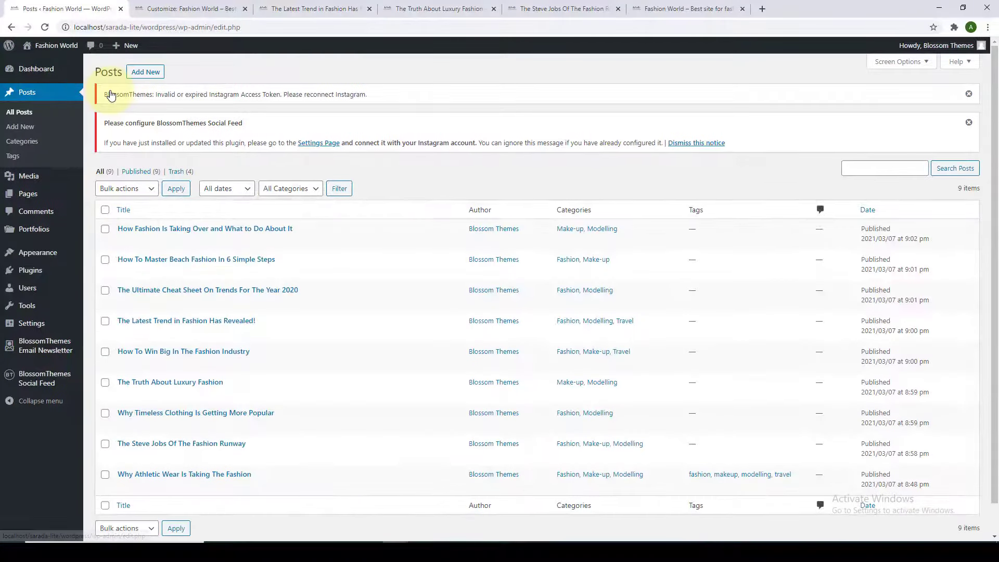
{"action": "scroll", "coordinate": [177, 172], "scroll_direction": "down", "scroll_amount": 1}
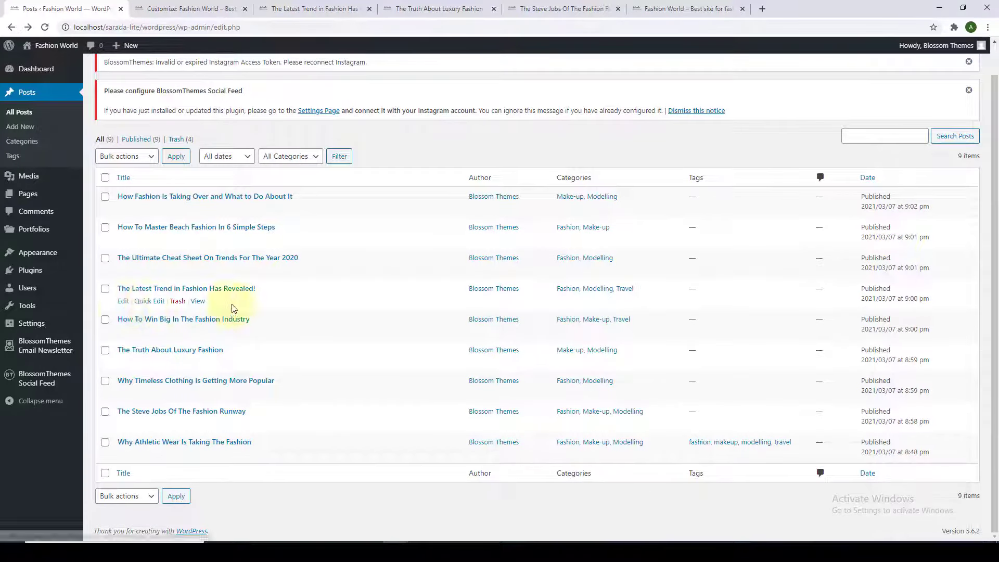
{"action": "left_click", "coordinate": [126, 305]}
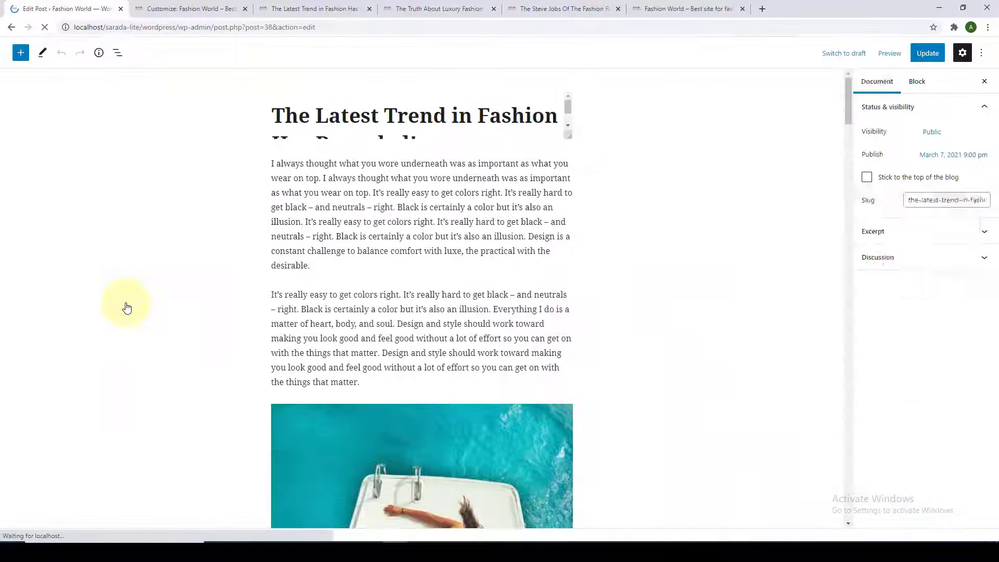
{"action": "left_click_drag", "start_coordinate": [854, 97], "coordinate": [821, 499]}
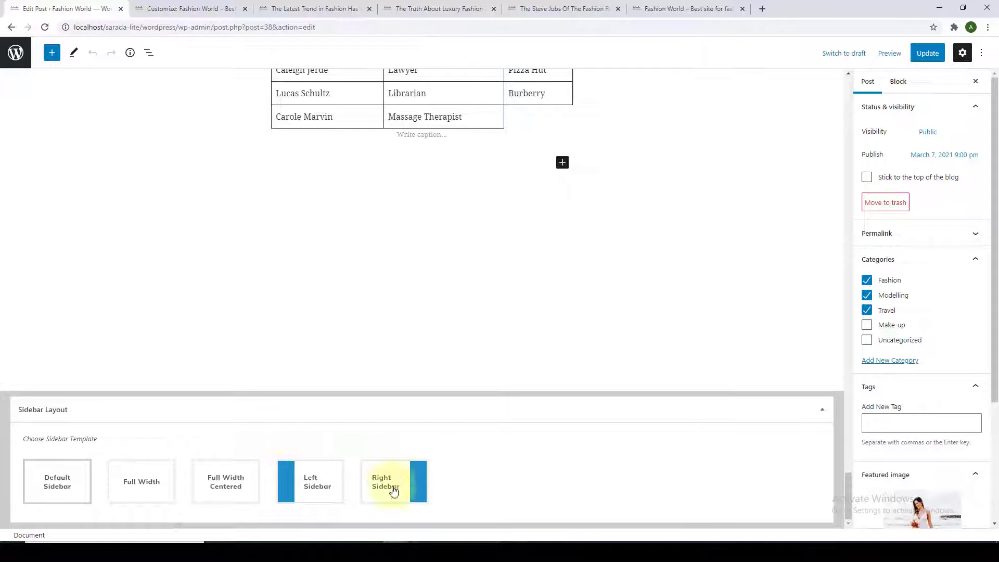
{"action": "left_click", "coordinate": [394, 491]}
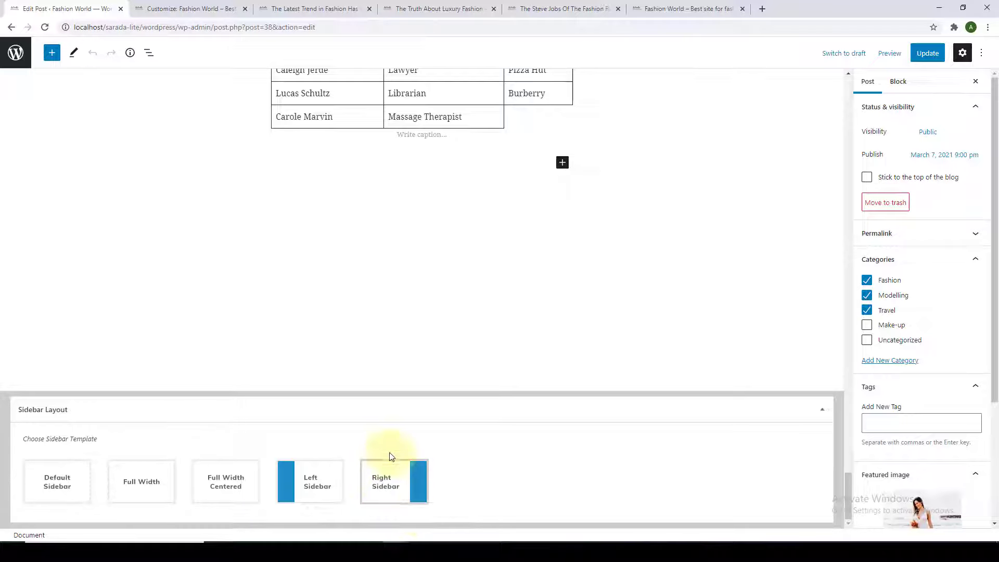
{"action": "left_click", "coordinate": [934, 61]}
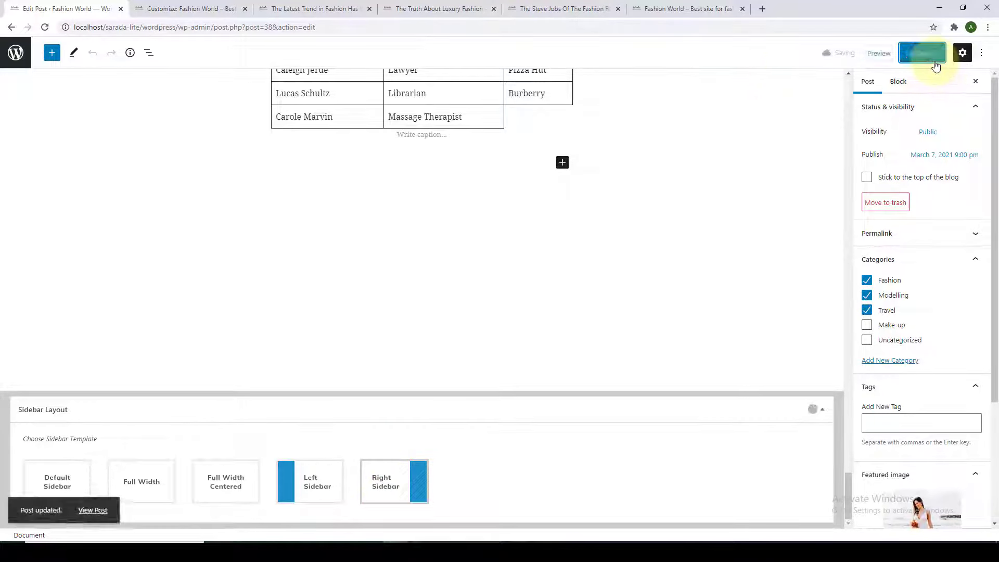
Step: Reload the live Latest Trend post and compare its sidebar placement with that of "The Truth About Luxury Fashion"
{"action": "left_click", "coordinate": [349, 7]}
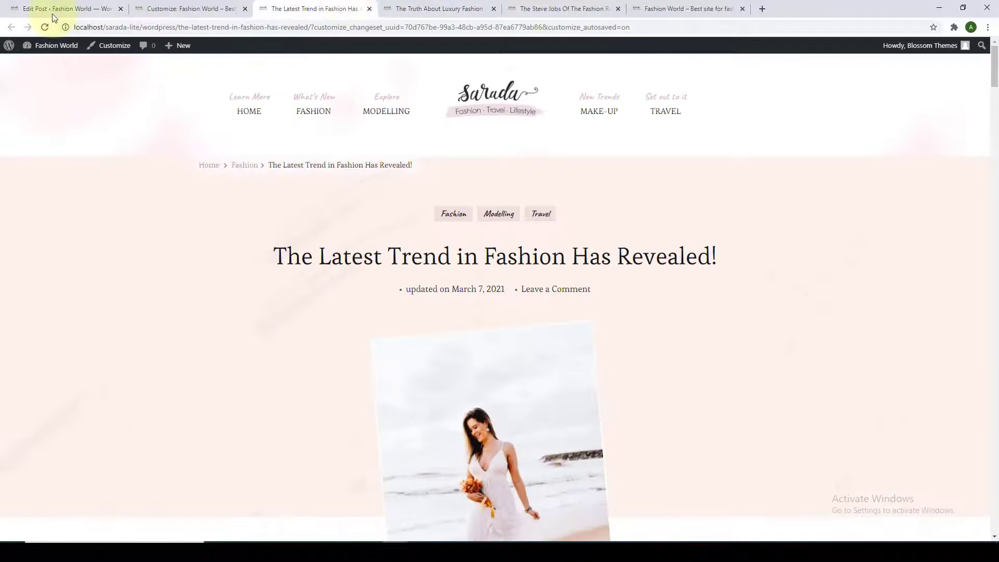
{"action": "scroll", "coordinate": [396, 254], "scroll_direction": "down", "scroll_amount": 10}
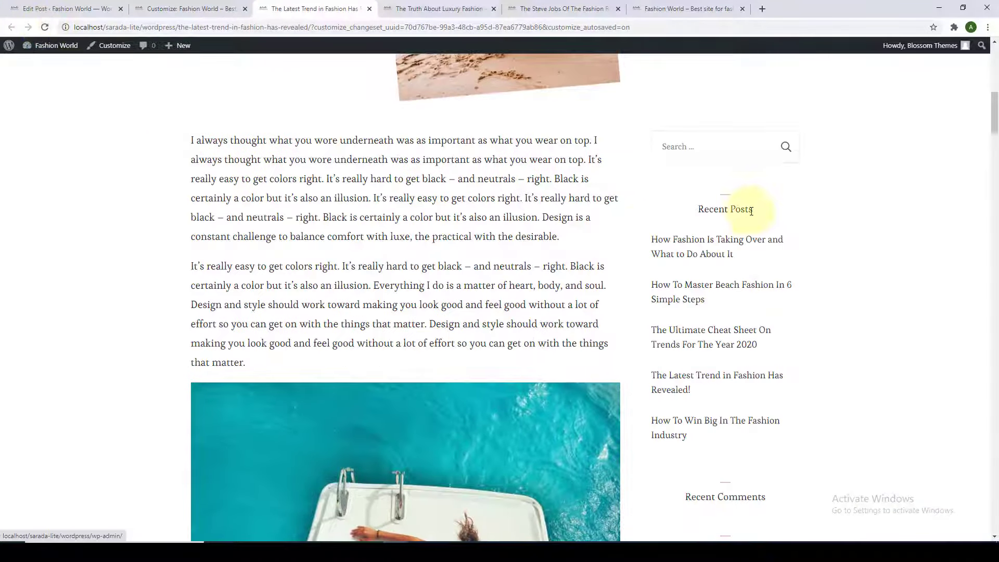
{"action": "scroll", "coordinate": [744, 223], "scroll_direction": "down", "scroll_amount": 7}
{"action": "scroll", "coordinate": [747, 398], "scroll_direction": "down", "scroll_amount": 5}
{"action": "scroll", "coordinate": [748, 373], "scroll_direction": "up", "scroll_amount": 13}
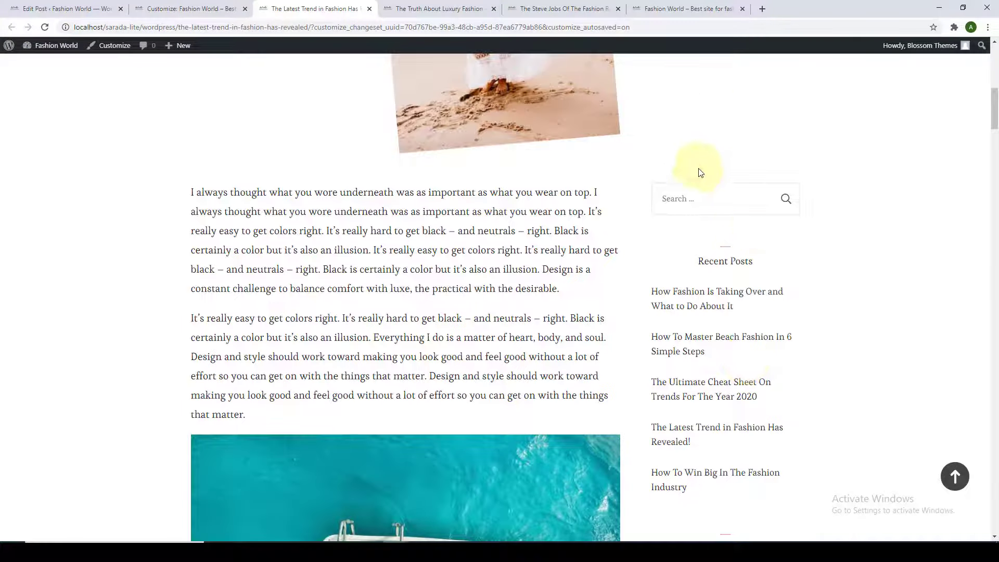
{"action": "left_click", "coordinate": [415, 6]}
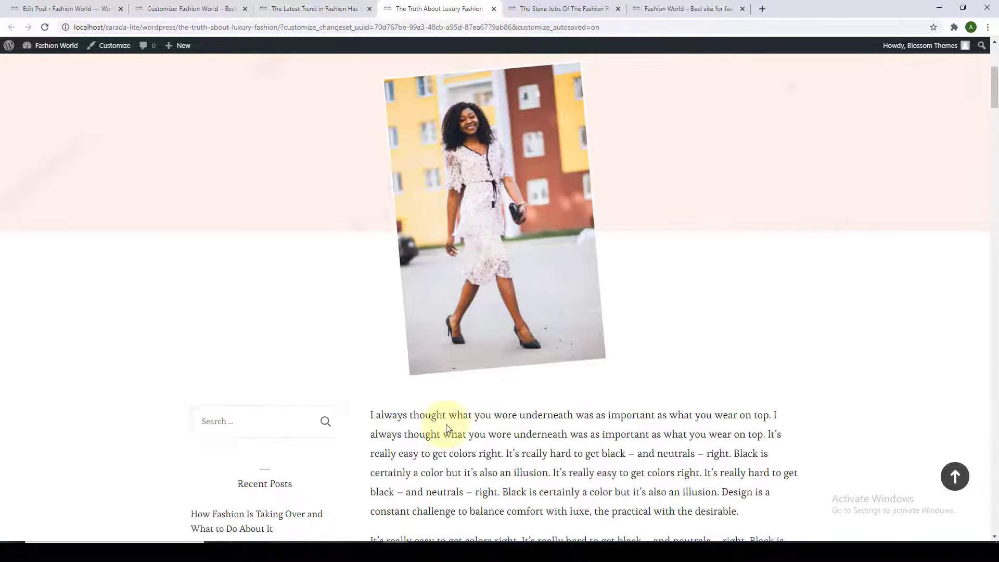
{"action": "scroll", "coordinate": [448, 422], "scroll_direction": "up", "scroll_amount": 4}
{"action": "triple_click", "coordinate": [470, 207]}
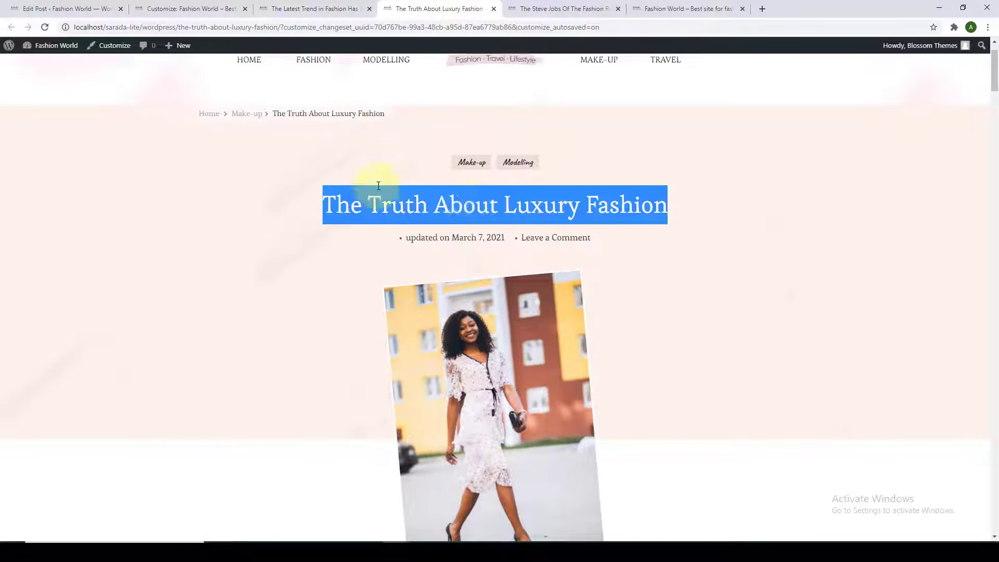
{"action": "left_click", "coordinate": [661, 247]}
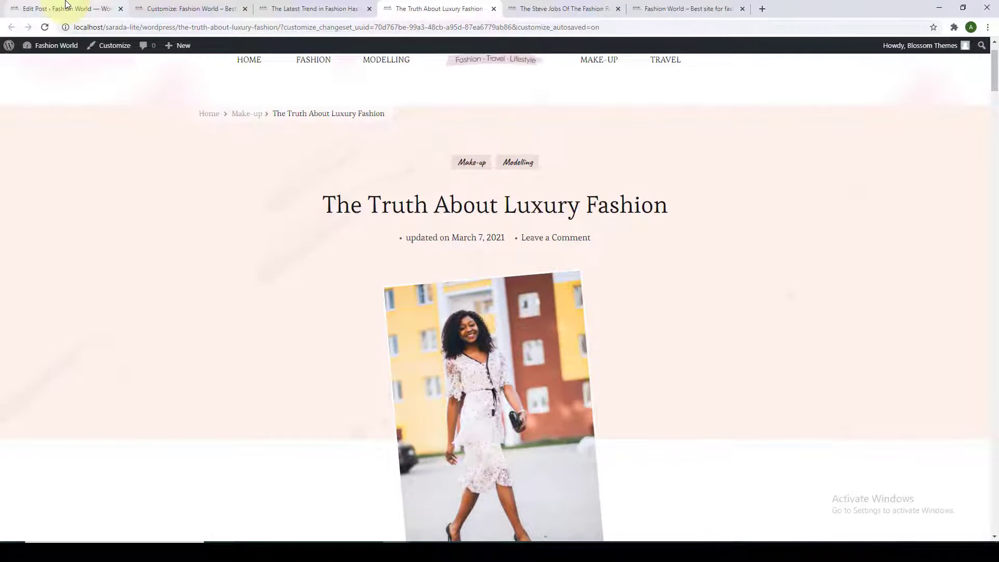
Step: Edit "The Truth About Luxury Fashion" from the posts list, set its Sidebar Layout to Full Width Centered and update the post
{"action": "left_click", "coordinate": [66, 6]}
{"action": "left_click", "coordinate": [16, 54]}
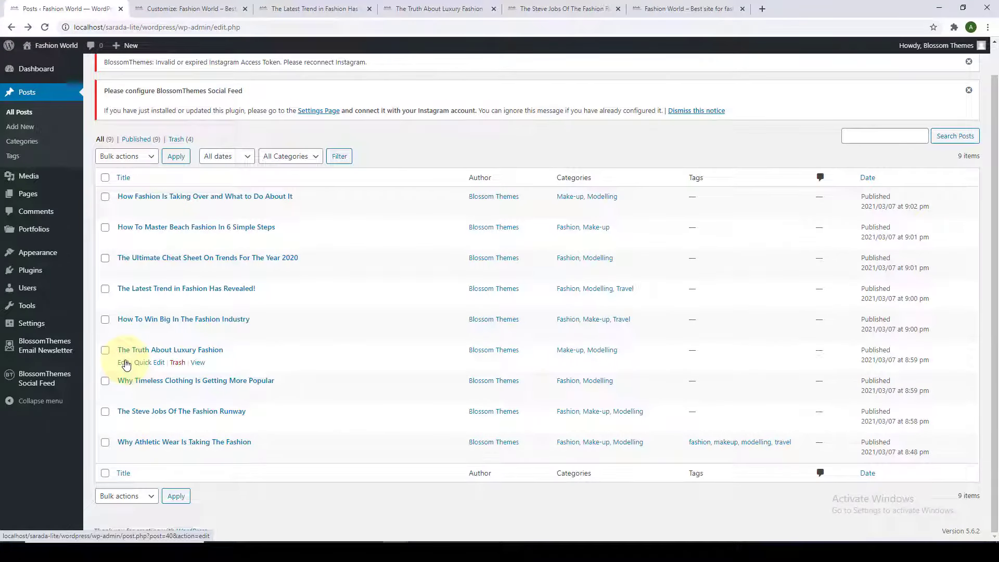
{"action": "left_click", "coordinate": [125, 363]}
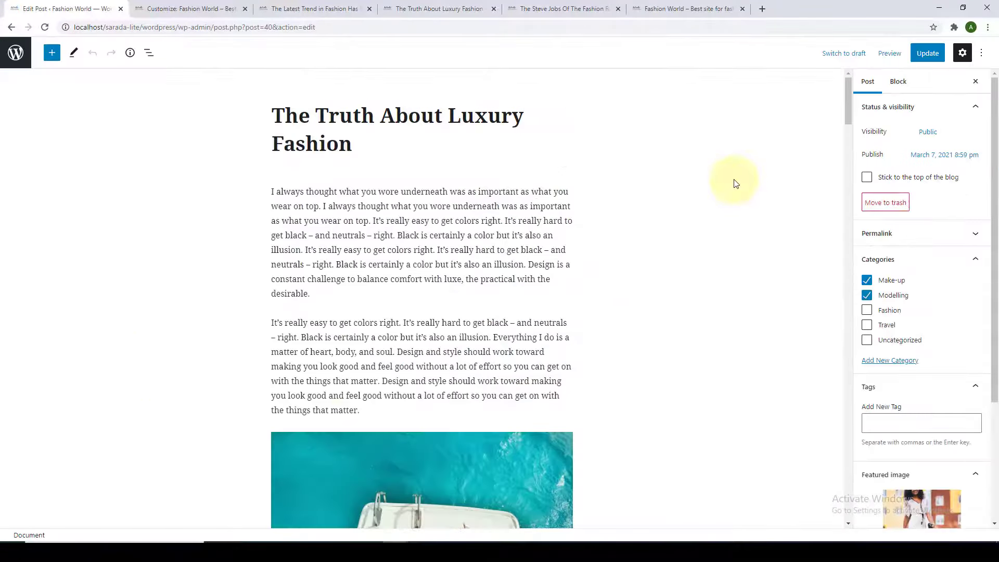
{"action": "left_click_drag", "start_coordinate": [849, 118], "coordinate": [780, 515]}
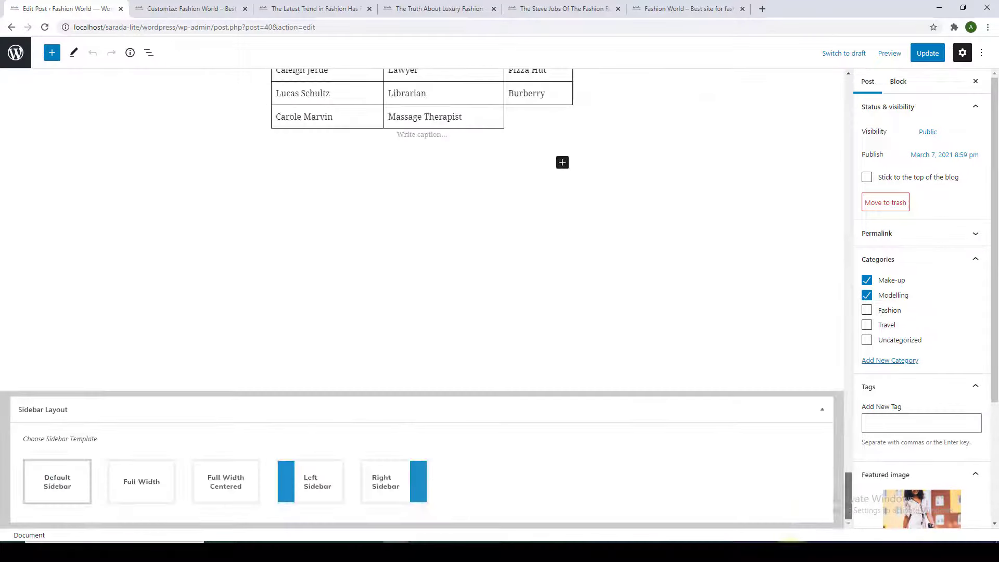
{"action": "left_click", "coordinate": [219, 499]}
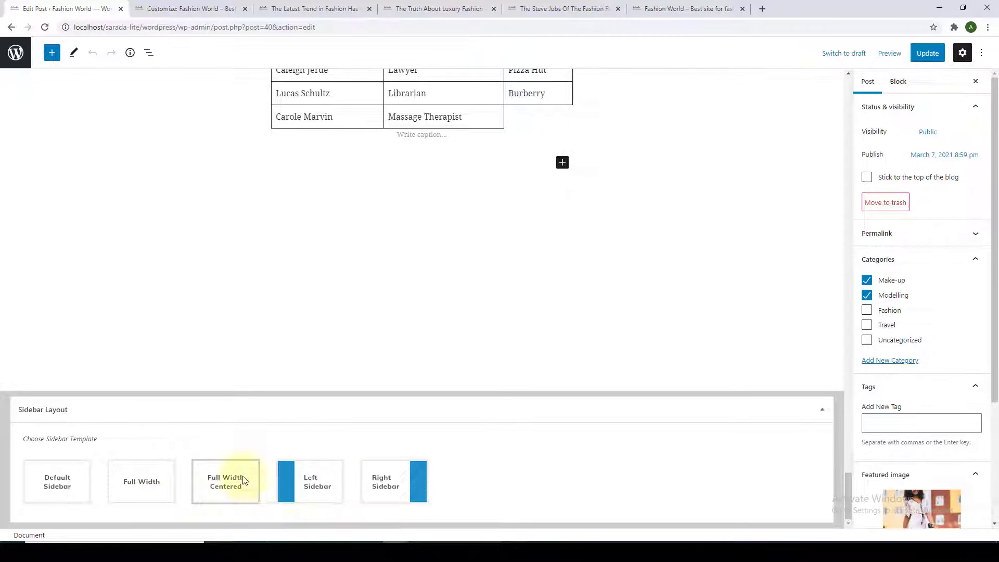
{"action": "left_click", "coordinate": [927, 55]}
Step: Reload the live post "The Truth About Luxury Fashion" and examine its content layout down the page
{"action": "left_click", "coordinate": [392, 13]}
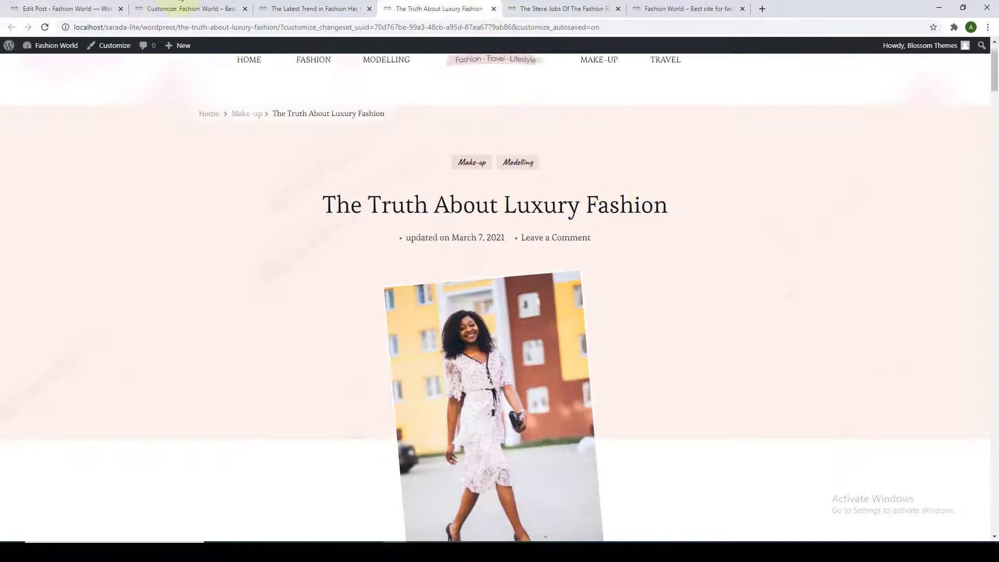
{"action": "left_click", "coordinate": [45, 27]}
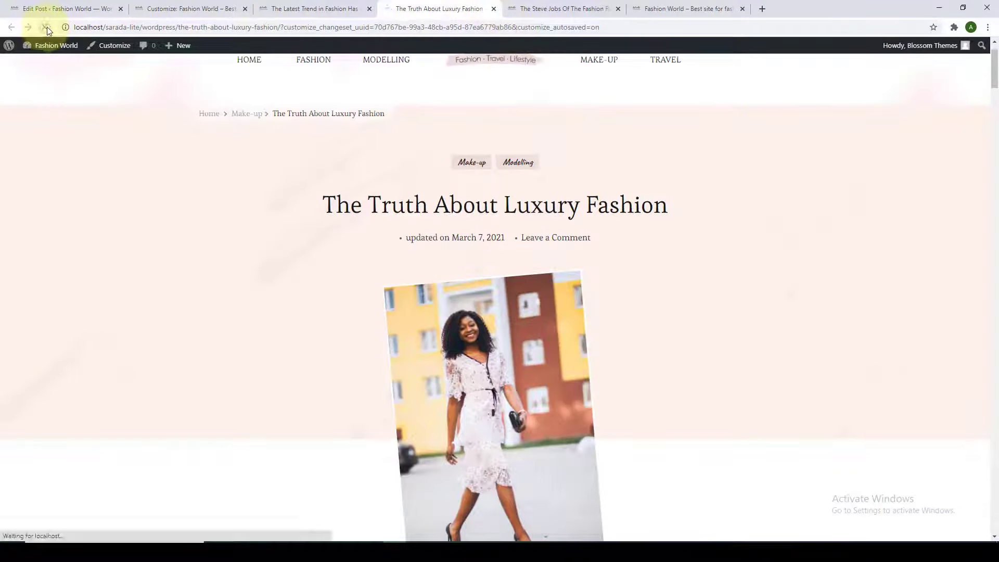
{"action": "scroll", "coordinate": [817, 368], "scroll_direction": "down", "scroll_amount": 15}
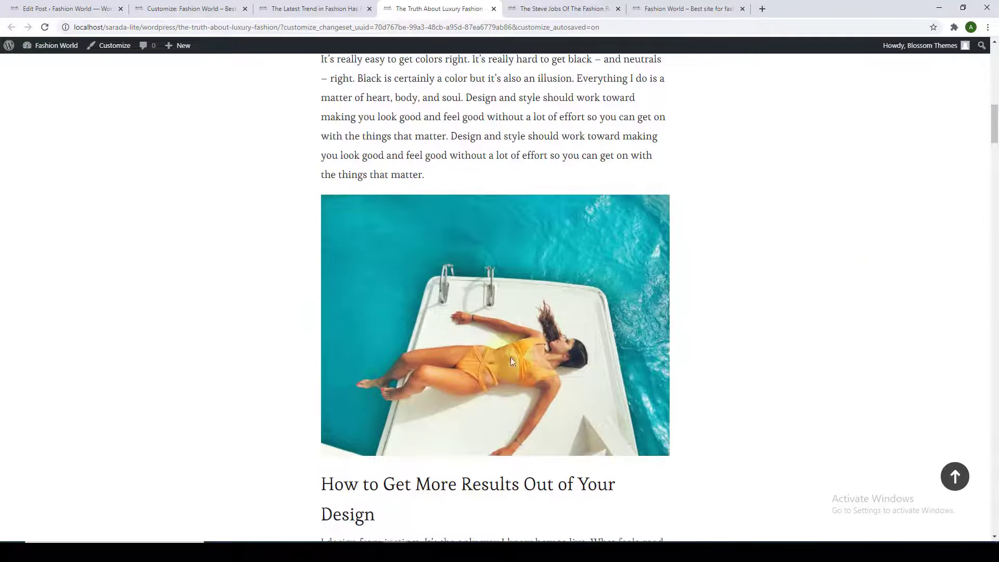
{"action": "scroll", "coordinate": [819, 364], "scroll_direction": "up", "scroll_amount": 4}
{"action": "scroll", "coordinate": [821, 333], "scroll_direction": "down", "scroll_amount": 8}
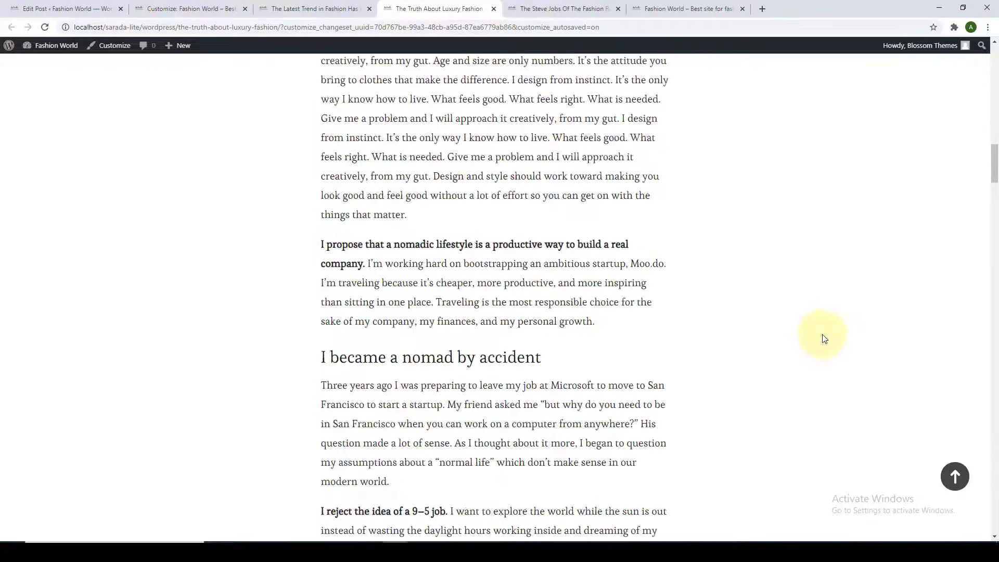
{"action": "scroll", "coordinate": [824, 339], "scroll_direction": "up", "scroll_amount": 1}
{"action": "scroll", "coordinate": [823, 336], "scroll_direction": "up", "scroll_amount": 15}
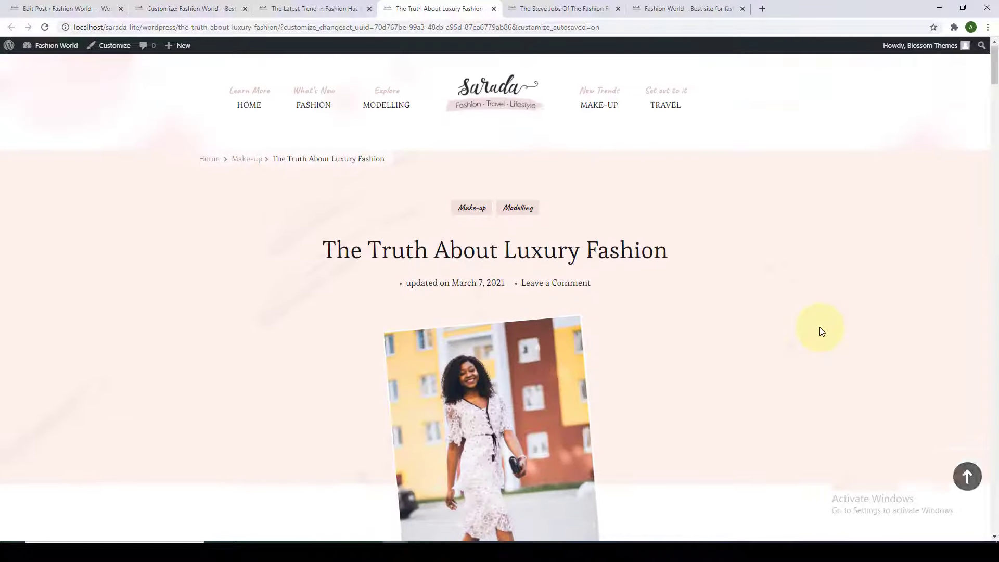
Step: Reload "The Steve Jobs Of The Fashion Runway" and compare its sidebar placement with the general Post Sidebar Layout in the Customizer
{"action": "left_click", "coordinate": [525, 6]}
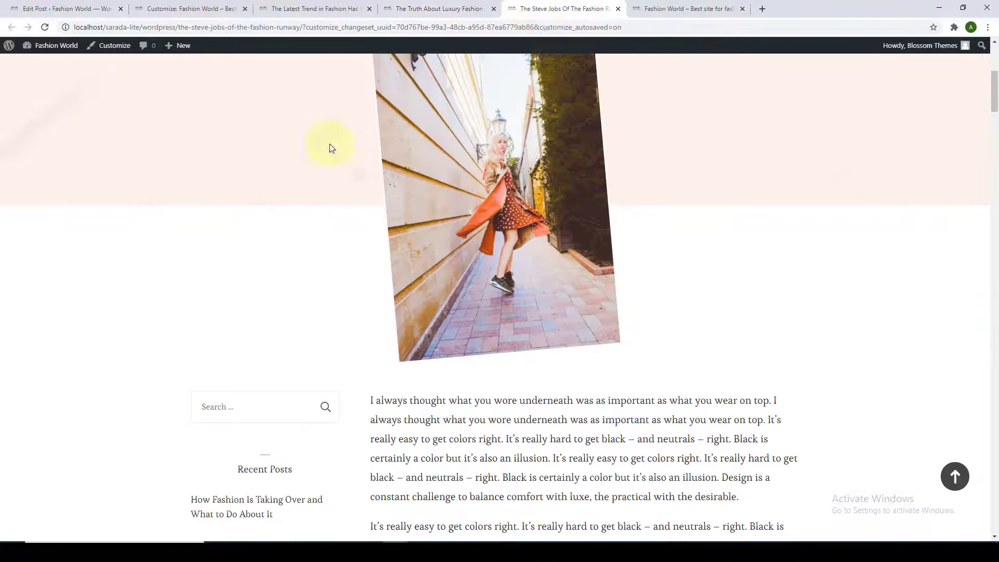
{"action": "left_click", "coordinate": [45, 27]}
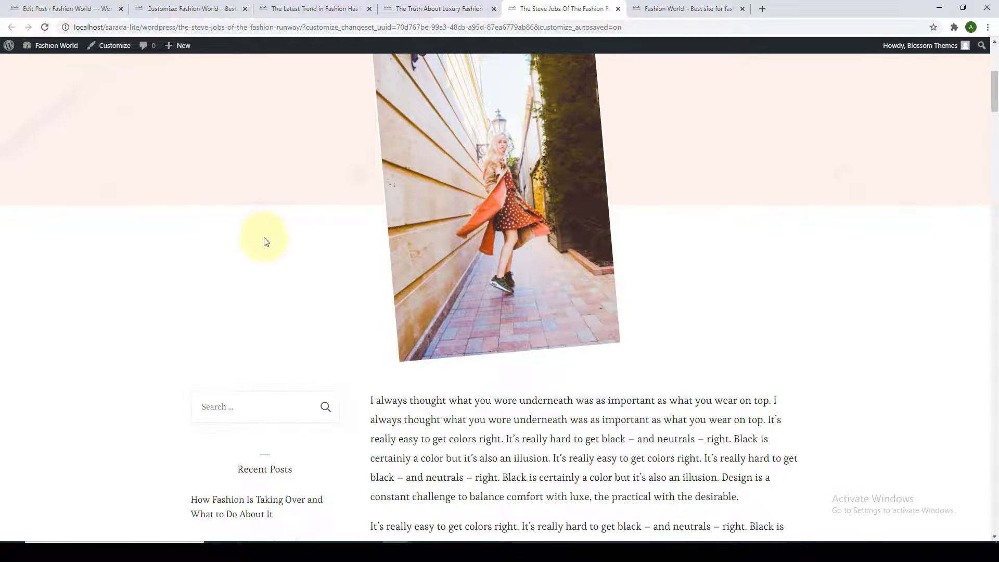
{"action": "scroll", "coordinate": [268, 291], "scroll_direction": "down", "scroll_amount": 13}
{"action": "scroll", "coordinate": [277, 370], "scroll_direction": "down", "scroll_amount": 8}
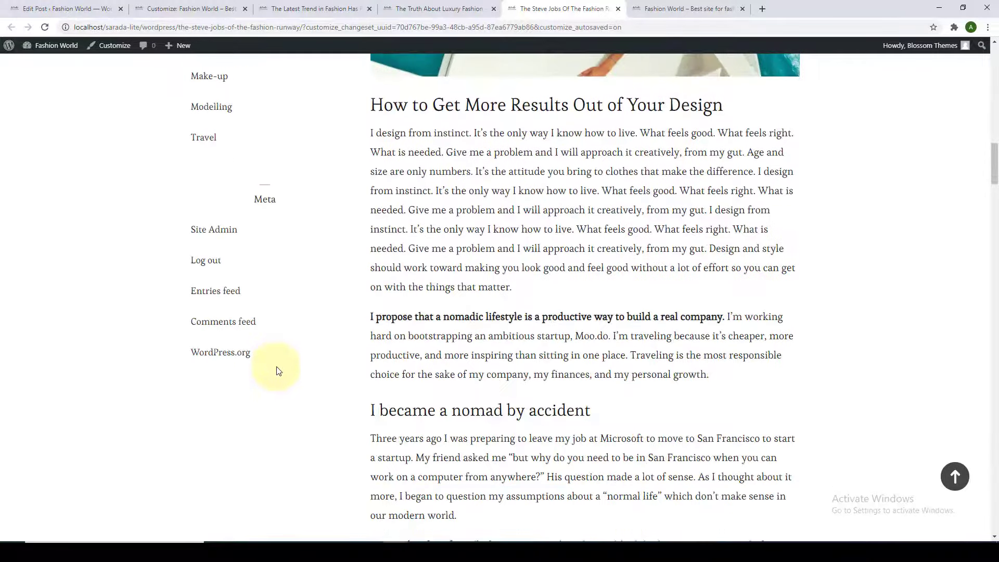
{"action": "scroll", "coordinate": [279, 367], "scroll_direction": "up", "scroll_amount": 11}
{"action": "scroll", "coordinate": [279, 364], "scroll_direction": "up", "scroll_amount": 5}
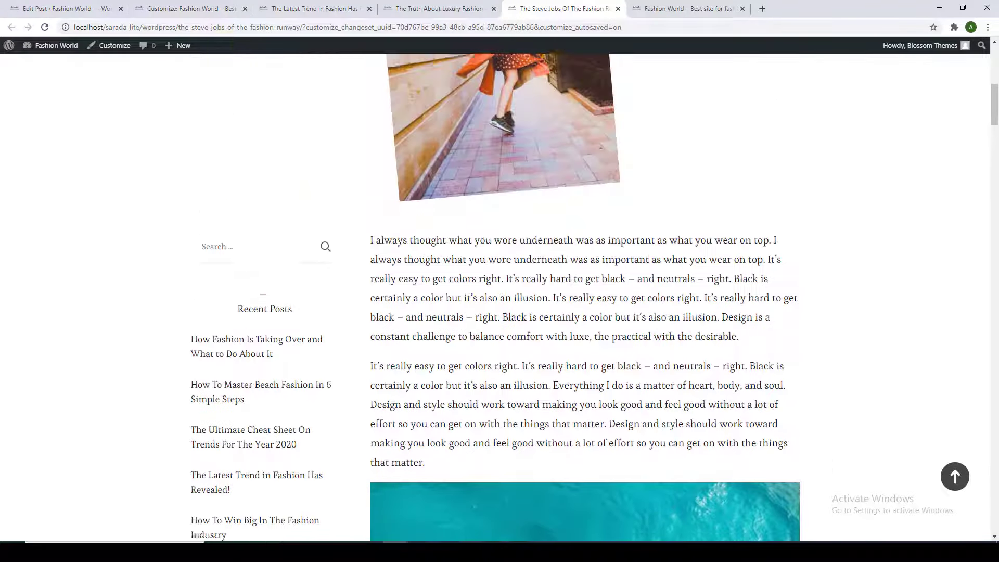
{"action": "left_click", "coordinate": [193, 8]}
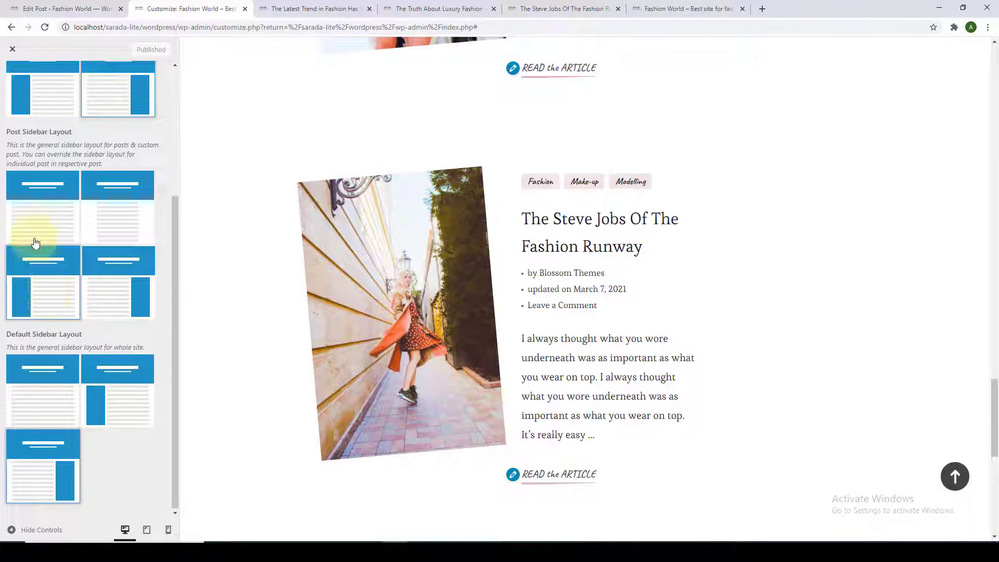
{"action": "left_click", "coordinate": [557, 7]}
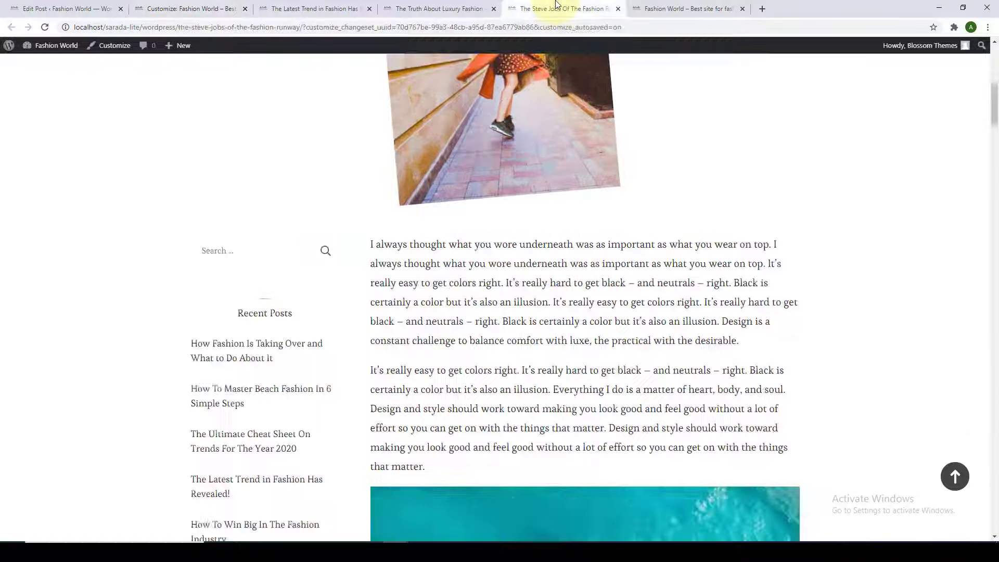
{"action": "scroll", "coordinate": [516, 268], "scroll_direction": "down", "scroll_amount": 3}
{"action": "scroll", "coordinate": [511, 279], "scroll_direction": "up", "scroll_amount": 3}
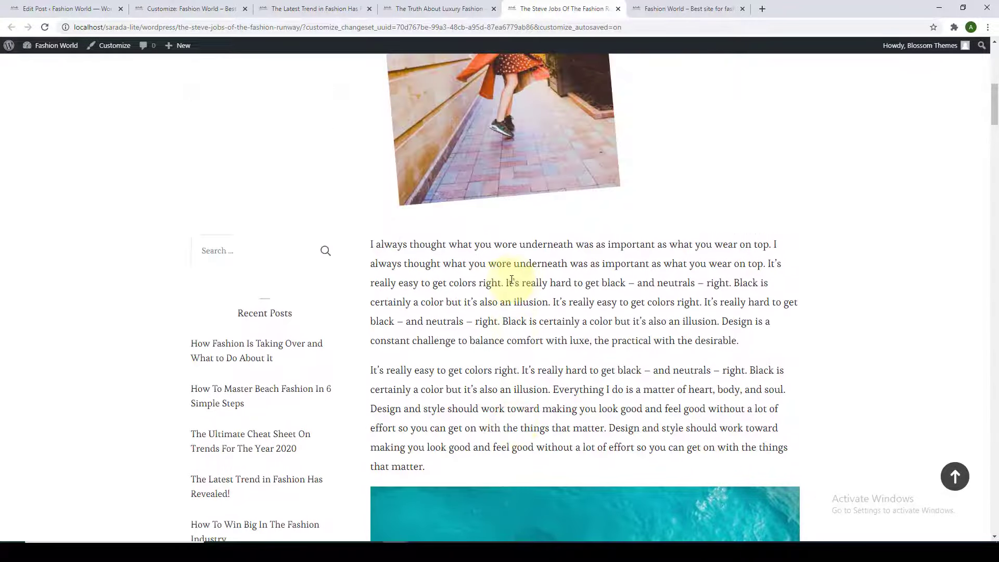
{"action": "scroll", "coordinate": [500, 280], "scroll_direction": "up", "scroll_amount": 3}
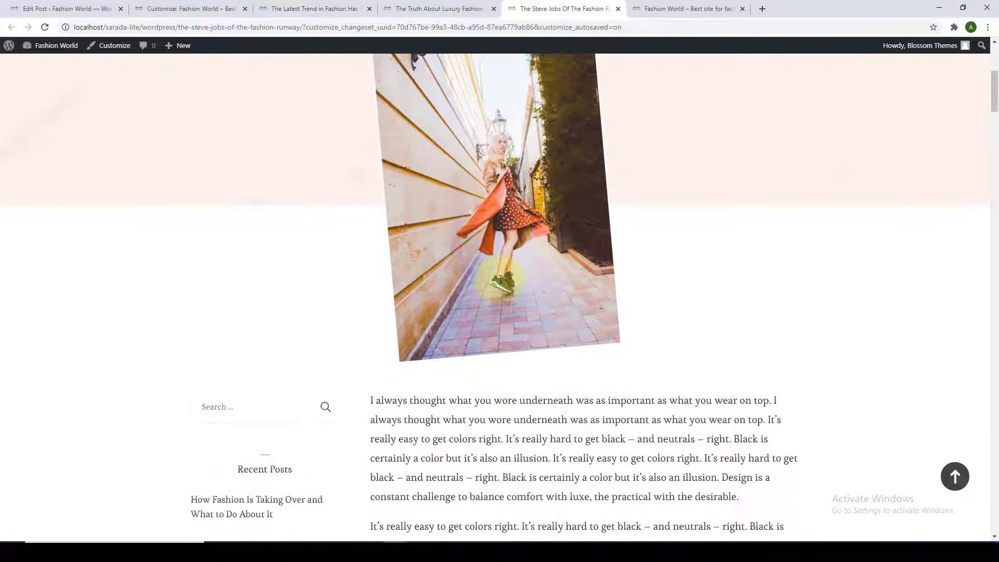
{"action": "scroll", "coordinate": [501, 280], "scroll_direction": "up", "scroll_amount": 4}
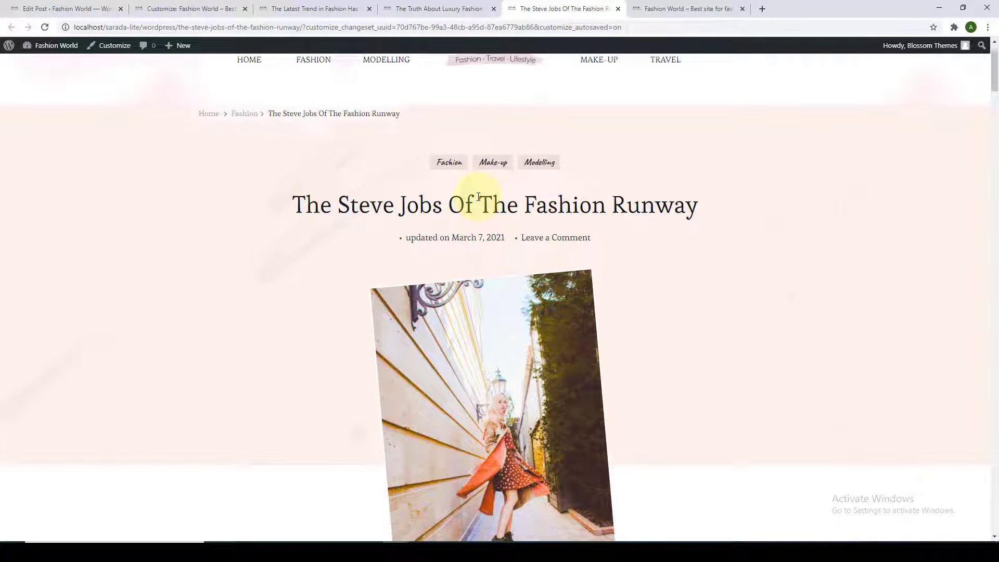
Step: Close the three opened post pages and set the Customizer's Post Sidebar Layout to the right sidebar
{"action": "left_click", "coordinate": [68, 8]}
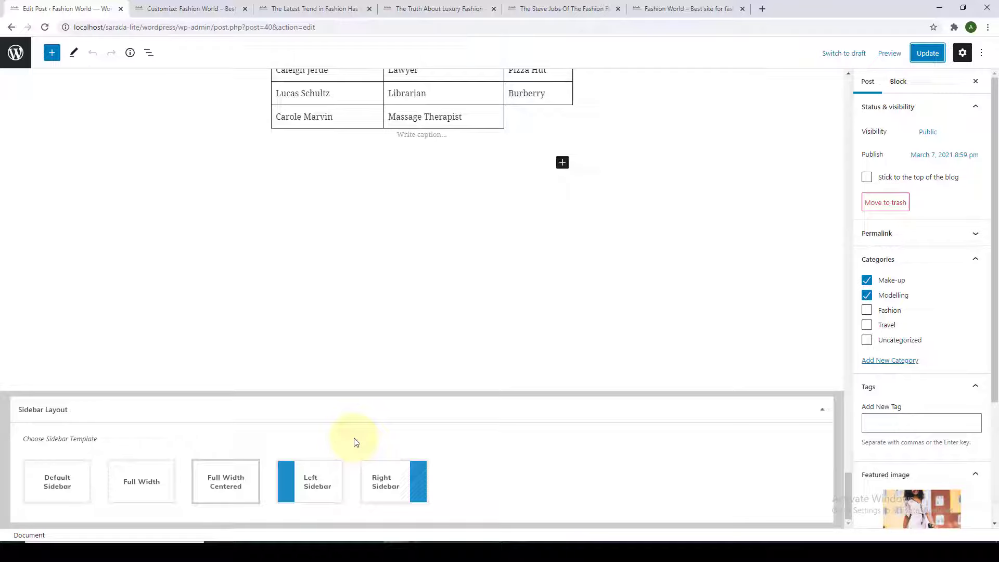
{"action": "left_click", "coordinate": [494, 9]}
{"action": "left_click", "coordinate": [494, 9]}
{"action": "left_click", "coordinate": [354, 9]}
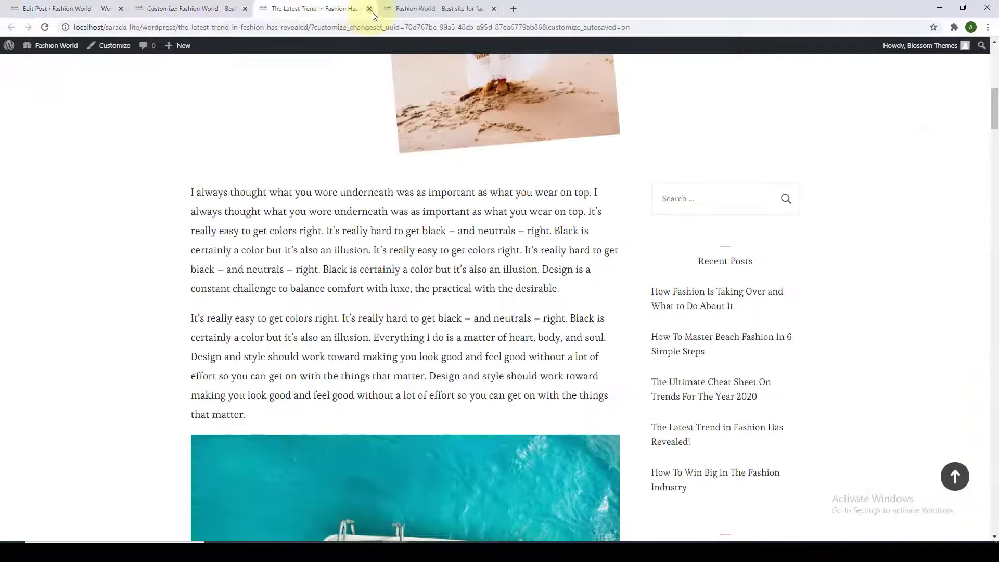
{"action": "left_click", "coordinate": [370, 9]}
{"action": "left_click", "coordinate": [218, 8]}
{"action": "left_click", "coordinate": [106, 280]}
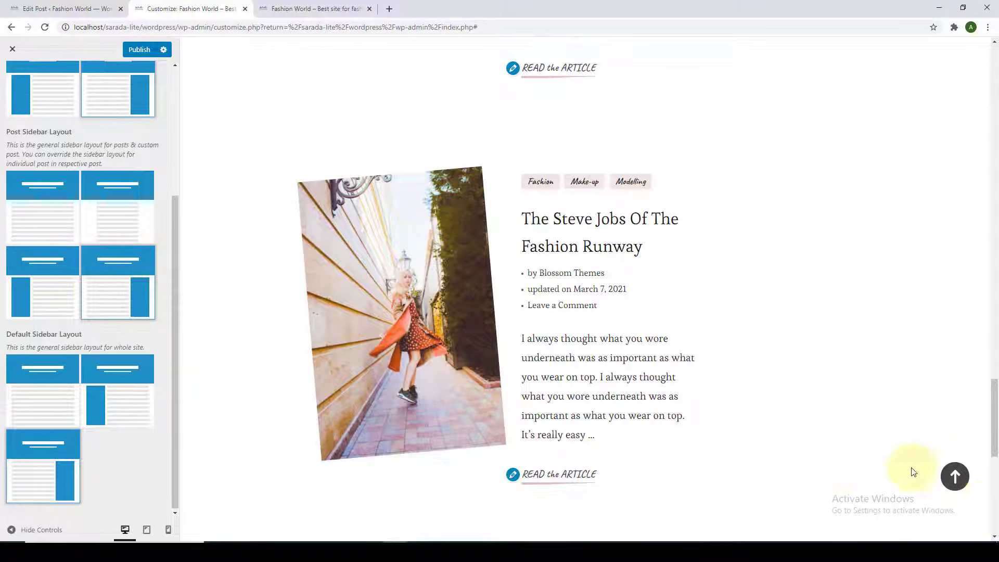
Step: Try the left-sidebar and full-width layouts as the Default Sidebar Layout and check each in the homepage preview
{"action": "left_click", "coordinate": [955, 475]}
{"action": "scroll", "coordinate": [884, 424], "scroll_direction": "down", "scroll_amount": 10}
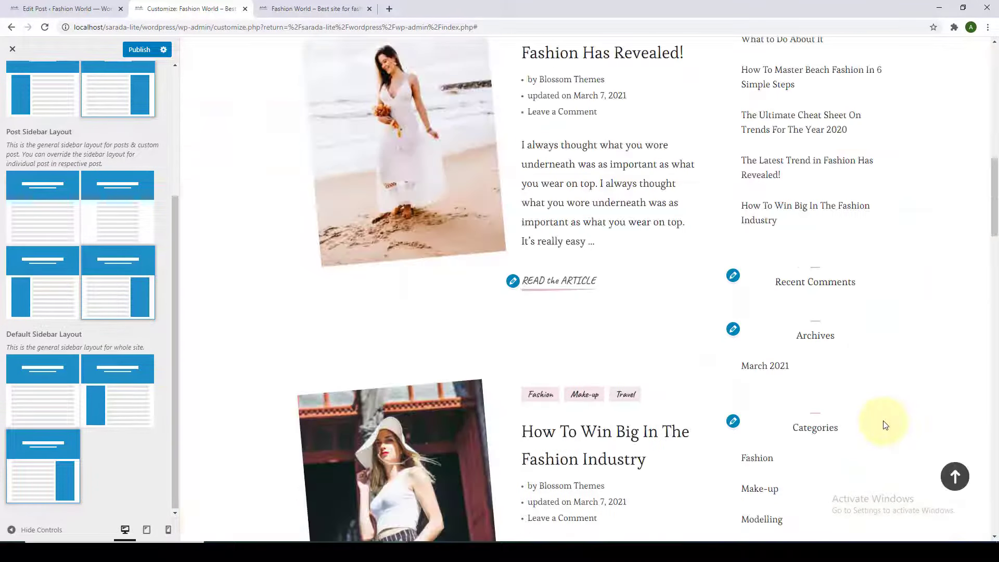
{"action": "scroll", "coordinate": [885, 425], "scroll_direction": "up", "scroll_amount": 3}
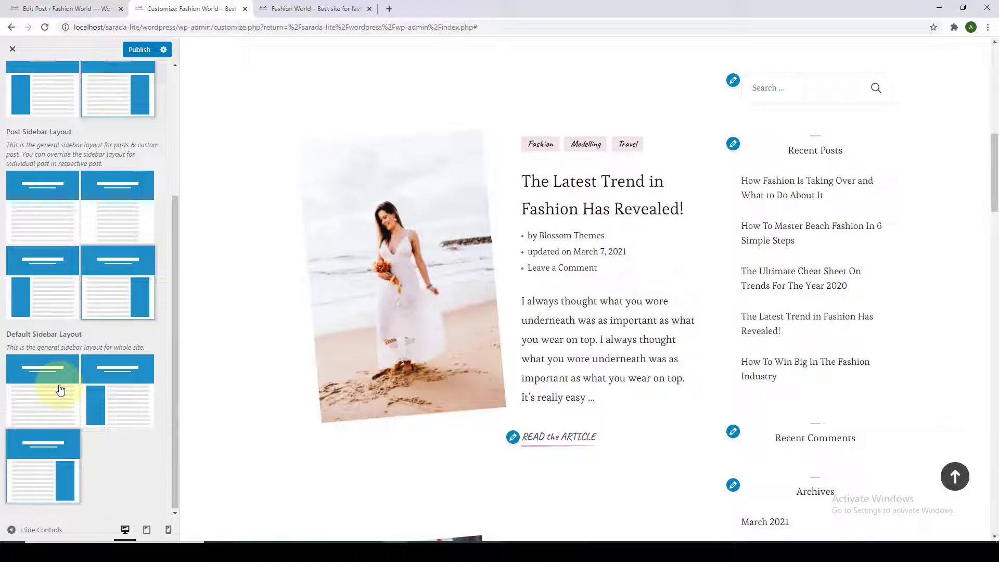
{"action": "left_click", "coordinate": [130, 414]}
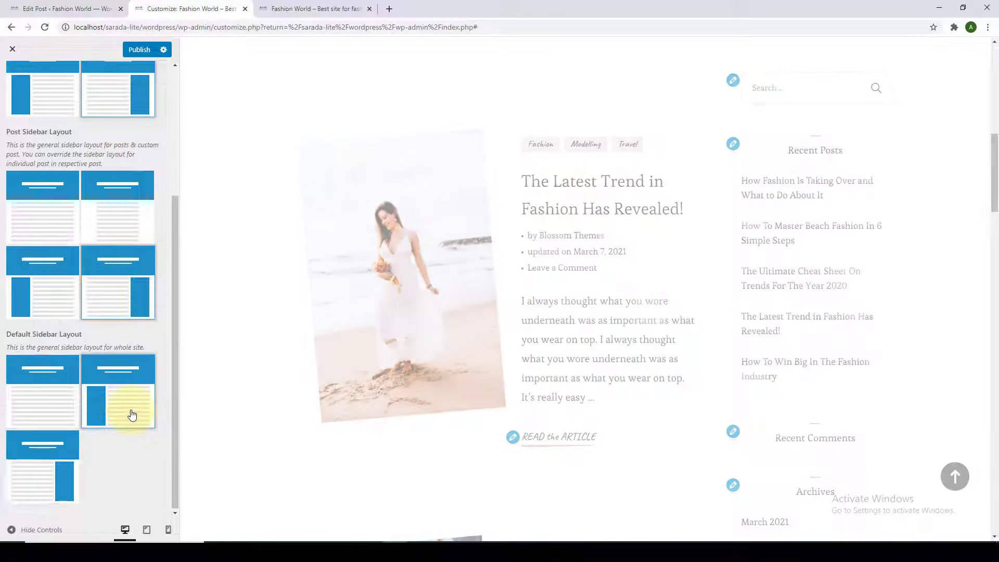
{"action": "left_click", "coordinate": [46, 391]}
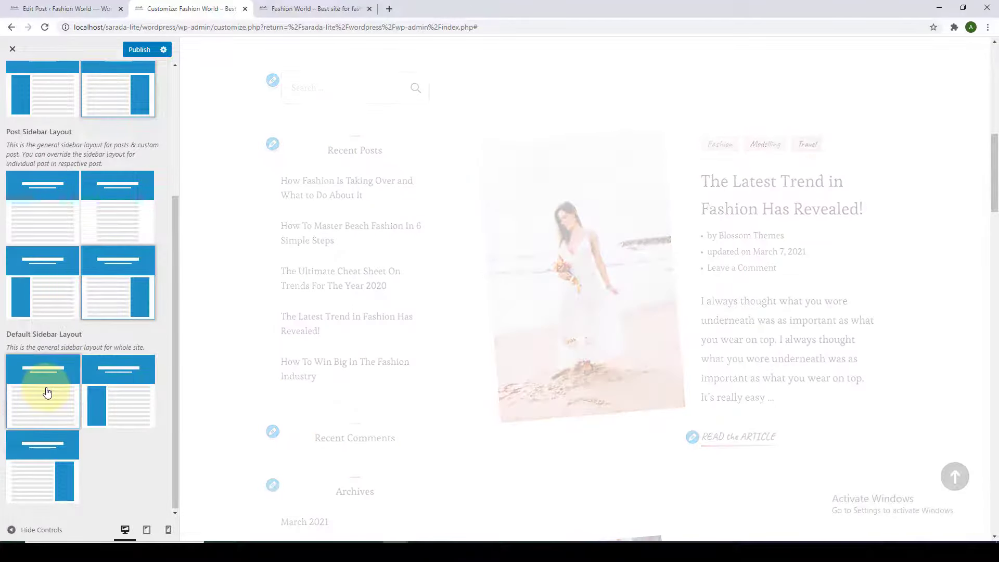
{"action": "scroll", "coordinate": [658, 366], "scroll_direction": "down", "scroll_amount": 15}
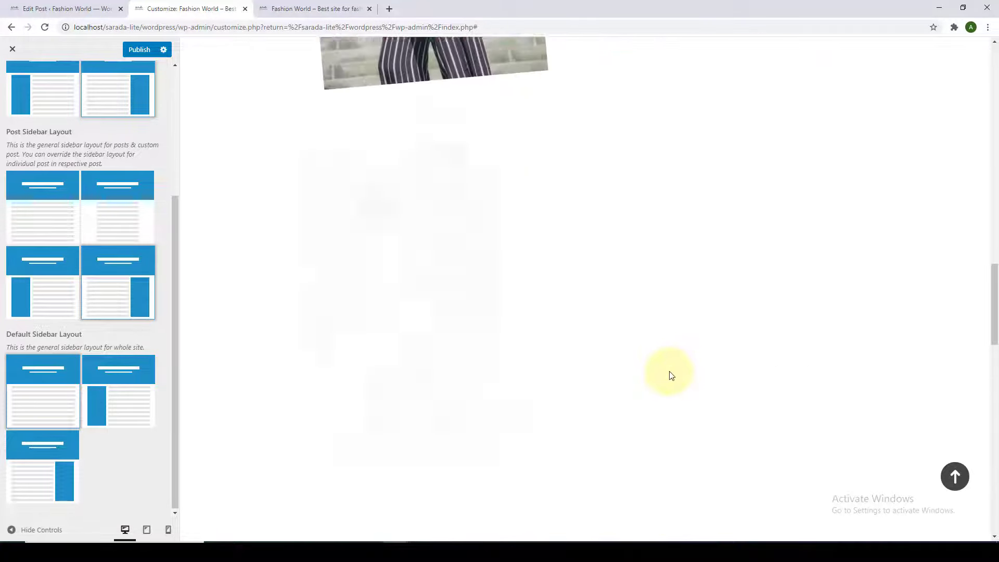
{"action": "scroll", "coordinate": [667, 377], "scroll_direction": "up", "scroll_amount": 4}
{"action": "scroll", "coordinate": [670, 375], "scroll_direction": "up", "scroll_amount": 10}
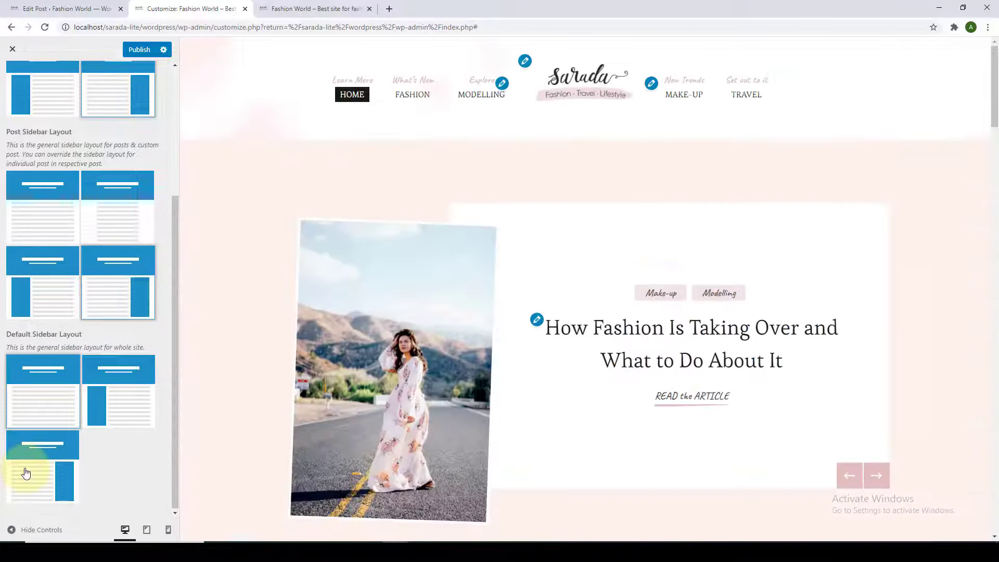
Step: Set the Default Sidebar Layout to the right sidebar, check it in the homepage preview and publish the layout settings
{"action": "left_click", "coordinate": [26, 473]}
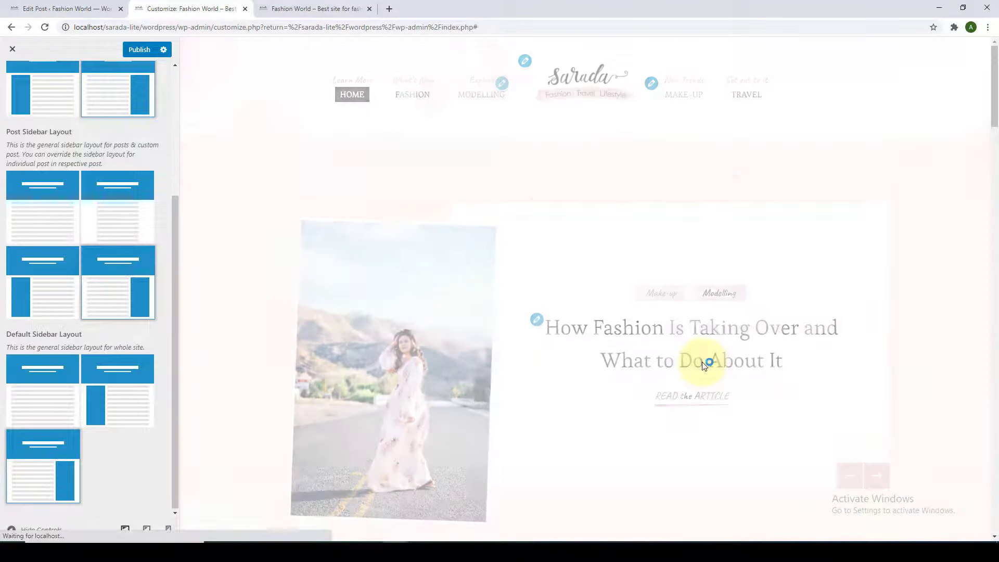
{"action": "scroll", "coordinate": [702, 361], "scroll_direction": "down", "scroll_amount": 5}
{"action": "scroll", "coordinate": [703, 366], "scroll_direction": "down", "scroll_amount": 5}
{"action": "scroll", "coordinate": [705, 363], "scroll_direction": "up", "scroll_amount": 2}
{"action": "scroll", "coordinate": [122, 328], "scroll_direction": "up", "scroll_amount": 4}
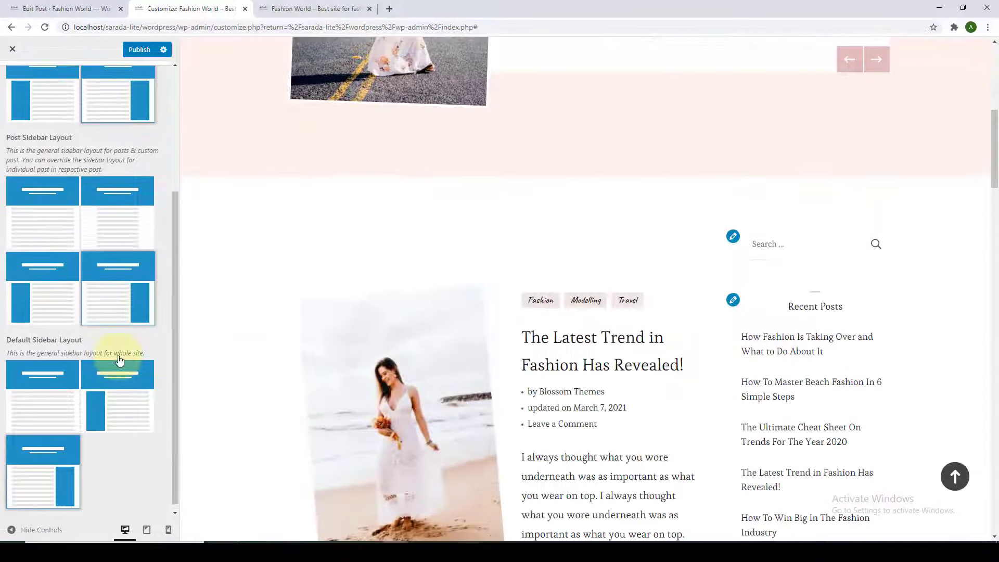
{"action": "left_click", "coordinate": [145, 51]}
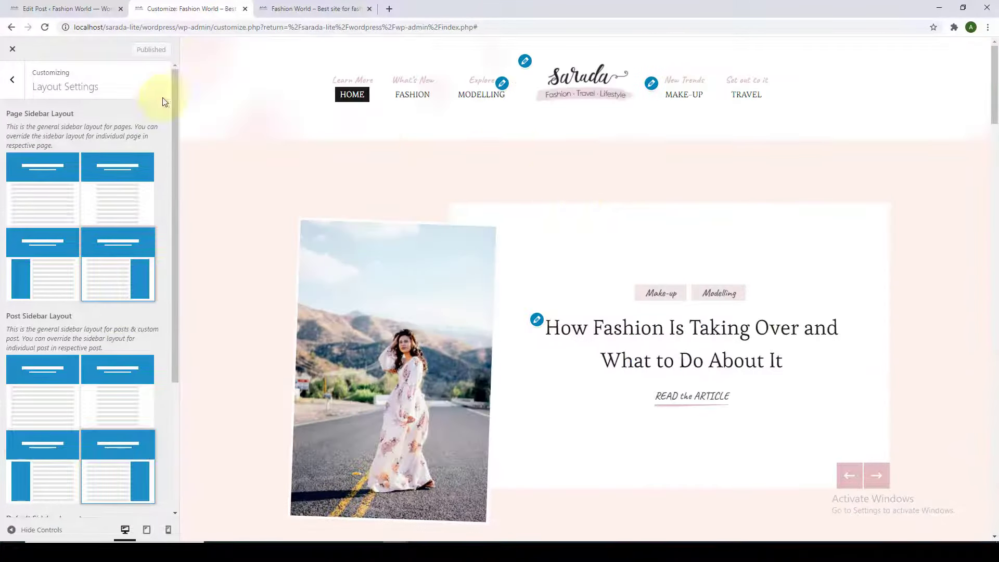
Step: Try enabling the notification bar in the General Settings and switch it off again
{"action": "left_click", "coordinate": [12, 81]}
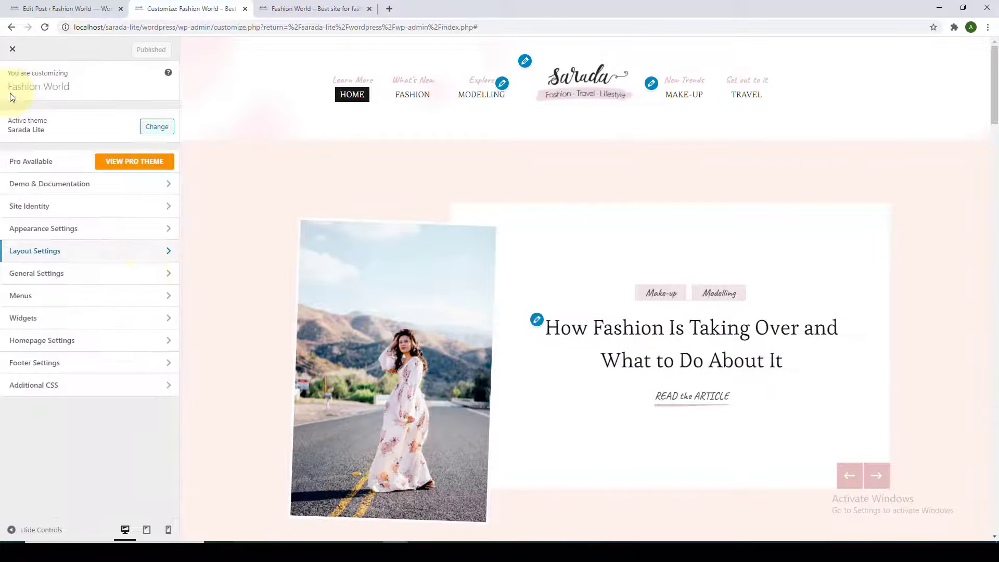
{"action": "left_click", "coordinate": [148, 279]}
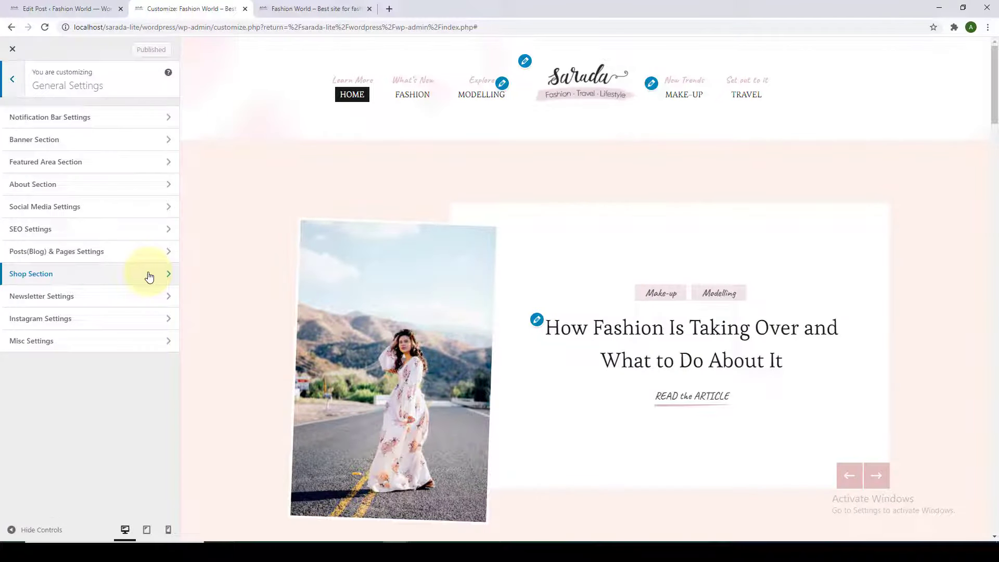
{"action": "left_click", "coordinate": [167, 125]}
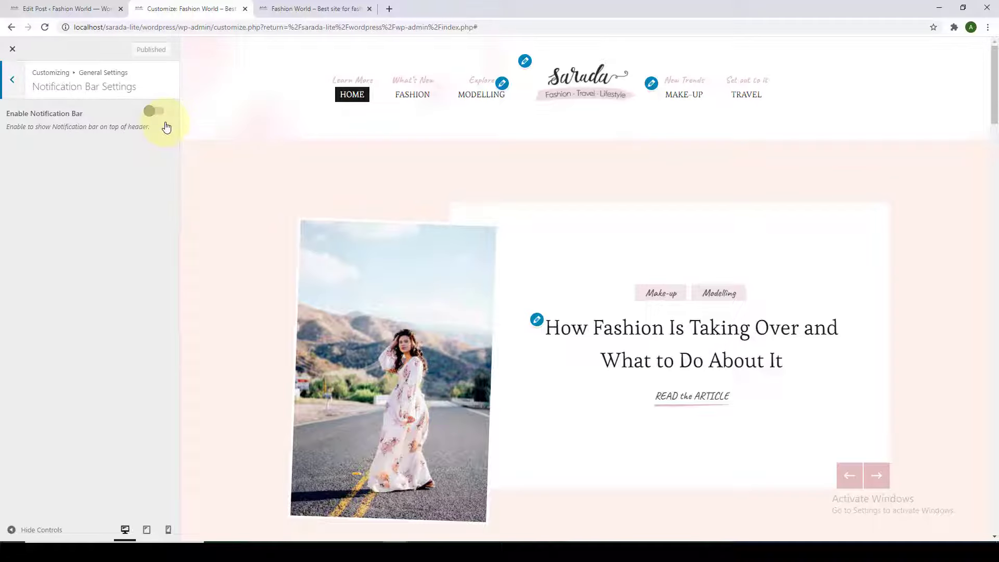
{"action": "left_click", "coordinate": [163, 113]}
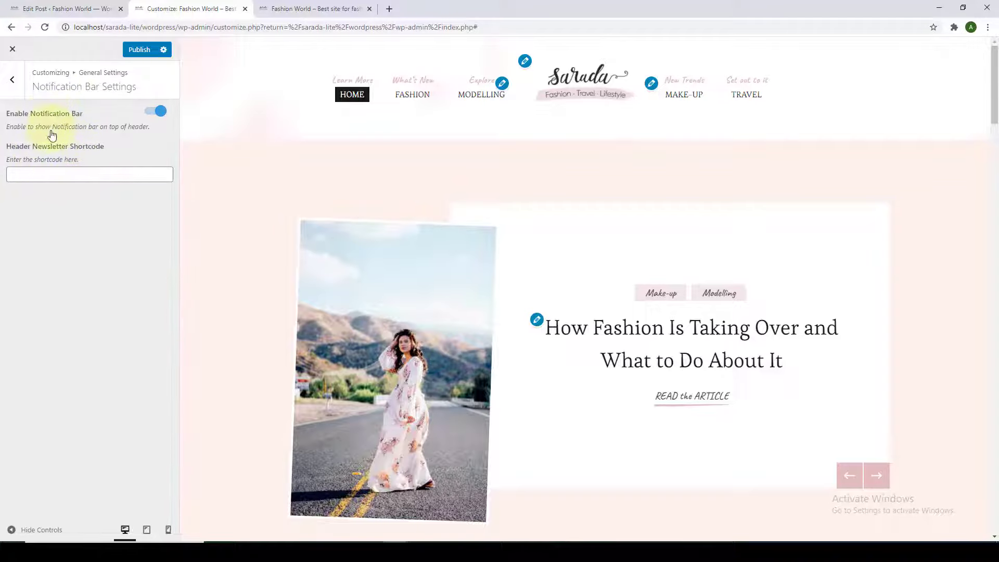
{"action": "left_click", "coordinate": [152, 113]}
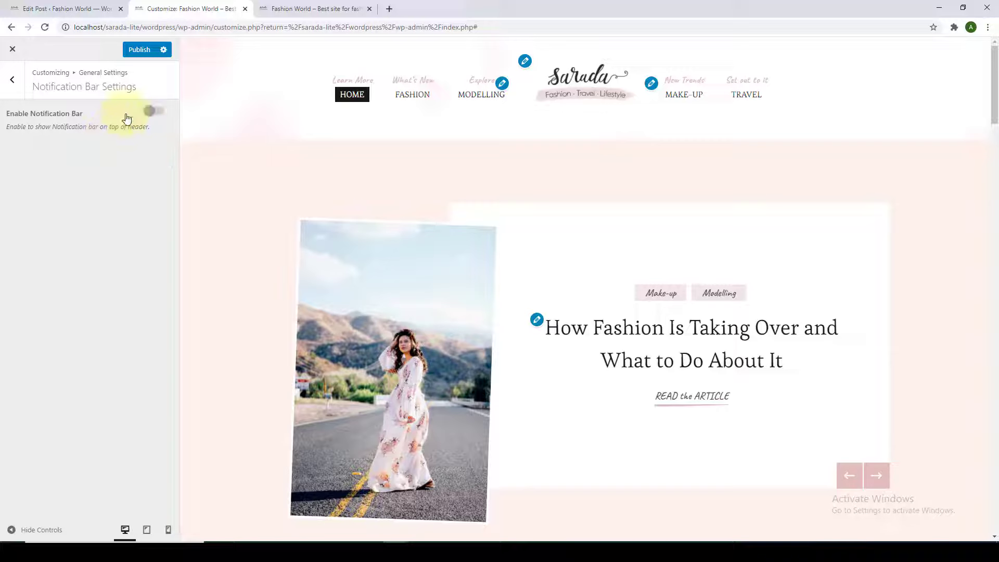
{"action": "left_click", "coordinate": [5, 92]}
Step: In the Banner Section, preview Disable Banner Section and set Banner Options to Static/Video CTA Banner
{"action": "left_click", "coordinate": [87, 150]}
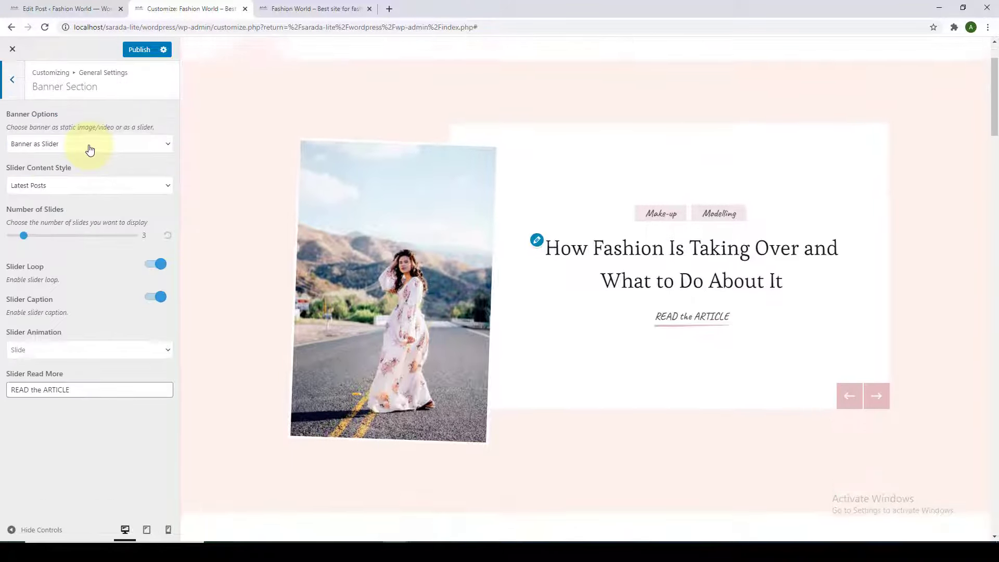
{"action": "left_click", "coordinate": [167, 148]}
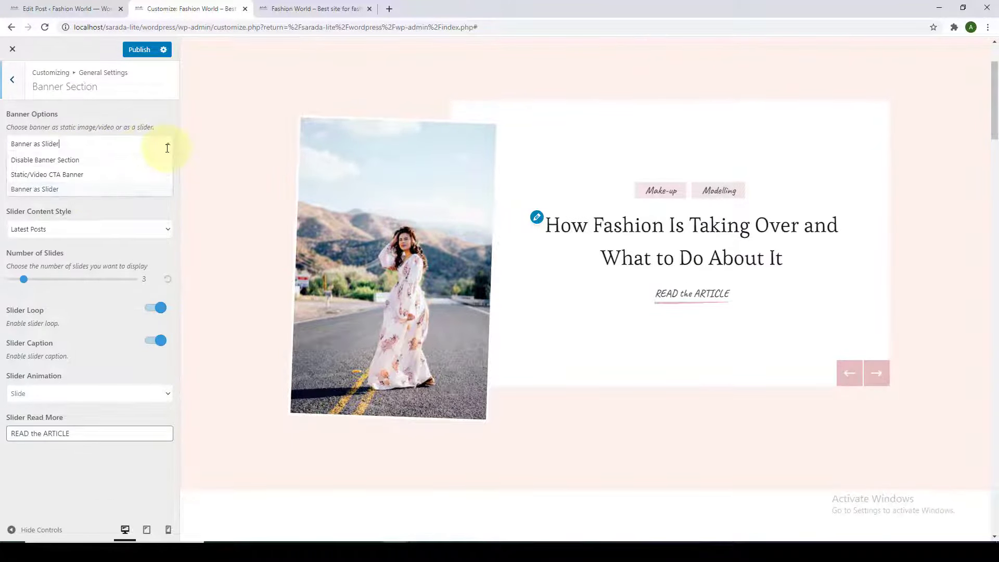
{"action": "left_click", "coordinate": [72, 162]}
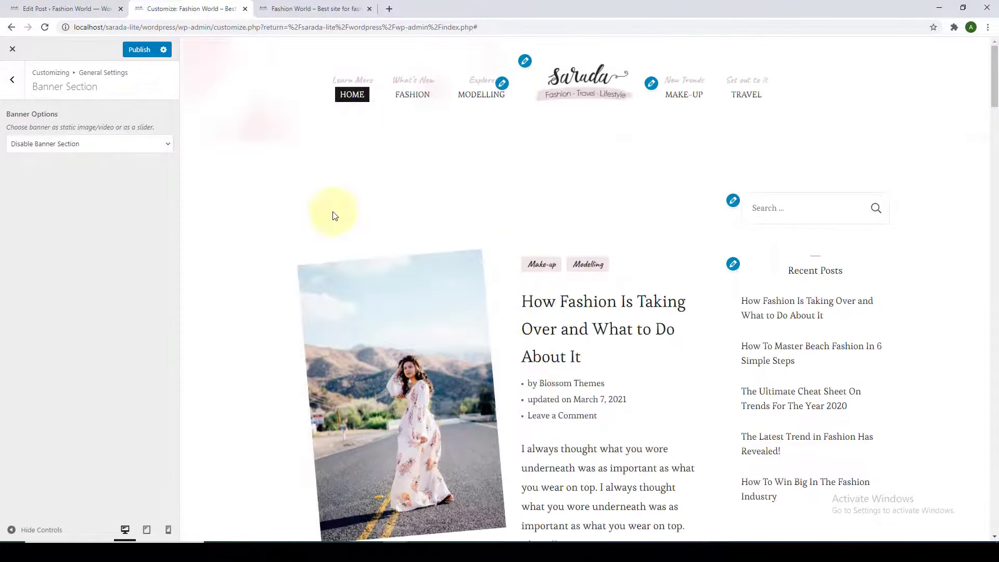
{"action": "left_click", "coordinate": [169, 143]}
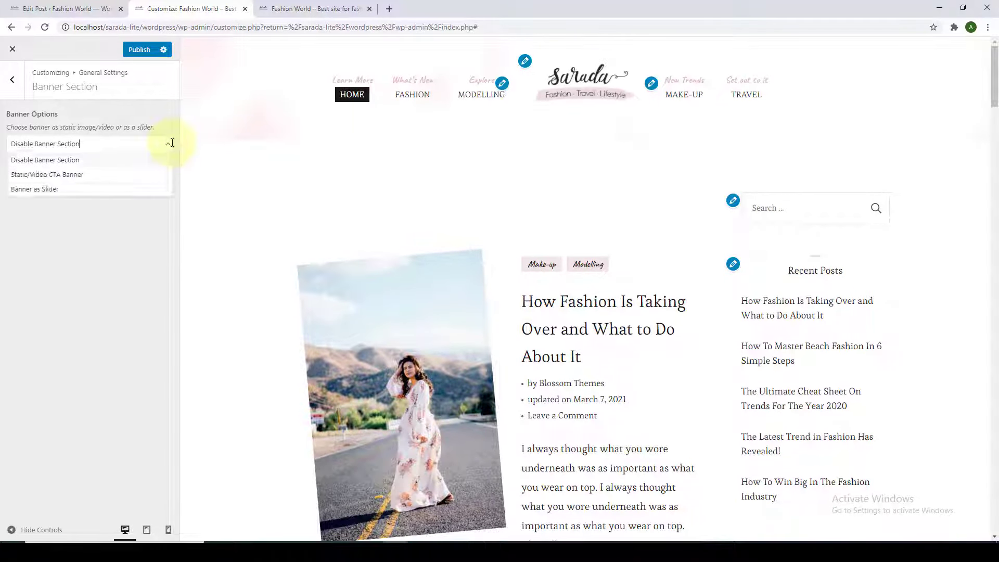
{"action": "left_click", "coordinate": [66, 175]}
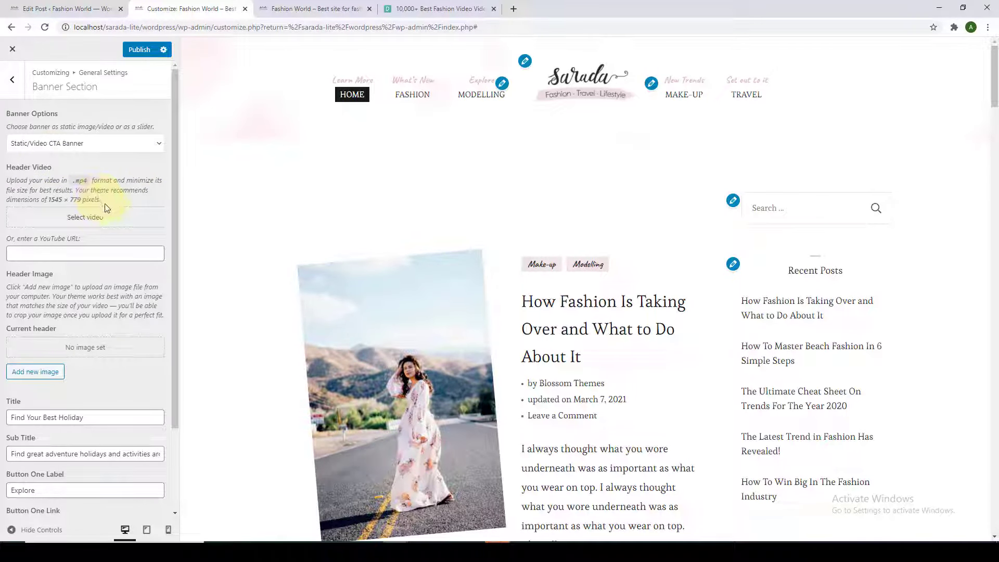
Step: Review the header video and image requirements and choose Untitled-Project.mp4 from the Media Library as the banner's header video
{"action": "scroll", "coordinate": [106, 208], "scroll_direction": "down", "scroll_amount": 1}
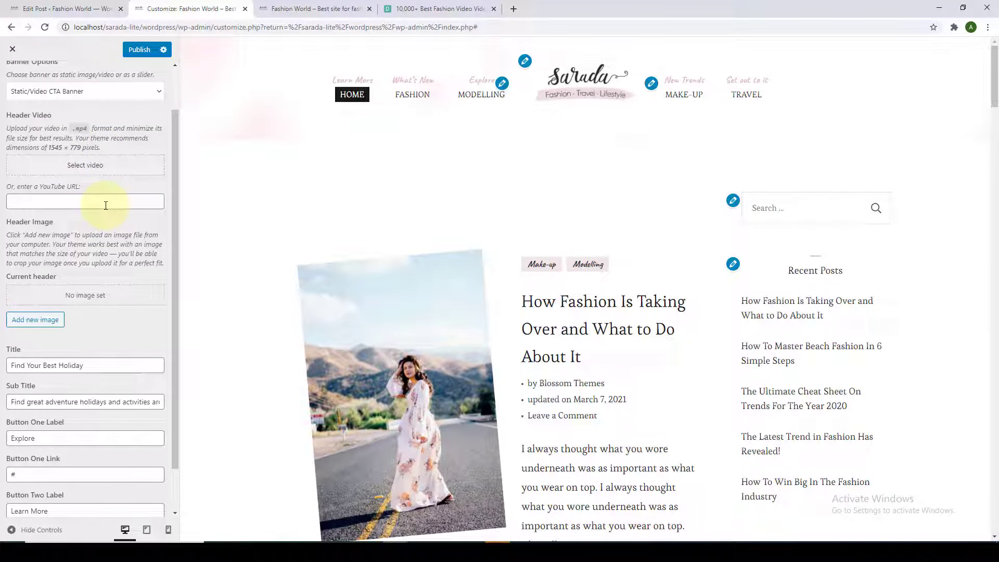
{"action": "left_click", "coordinate": [105, 205]}
{"action": "left_click", "coordinate": [87, 280]}
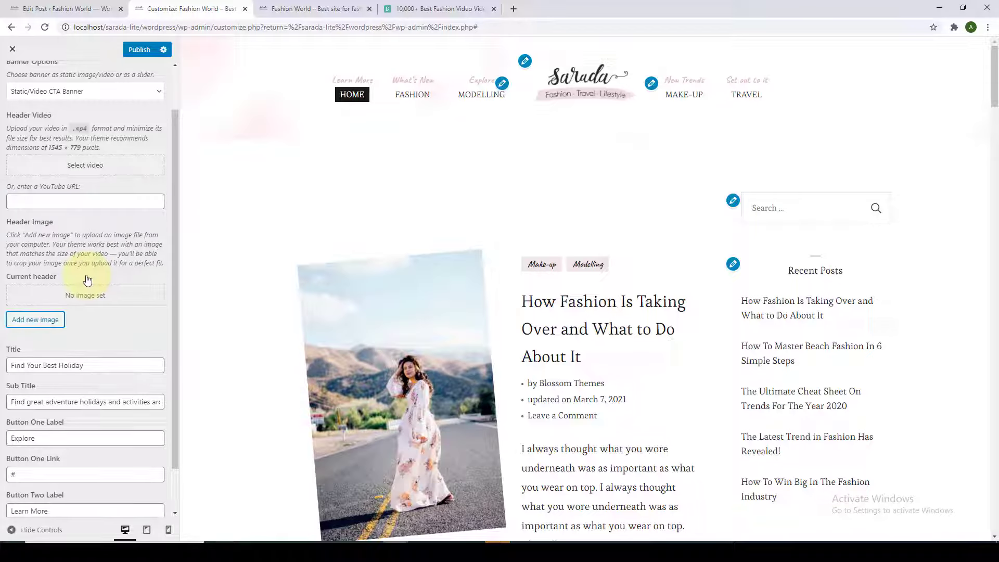
{"action": "scroll", "coordinate": [89, 279], "scroll_direction": "up", "scroll_amount": 1}
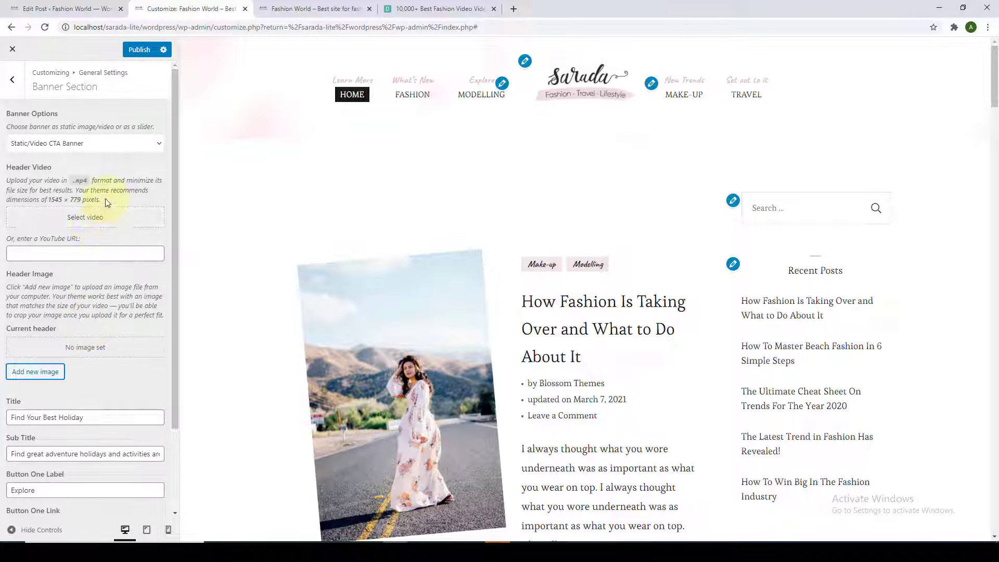
{"action": "left_click_drag", "start_coordinate": [107, 198], "coordinate": [7, 182]}
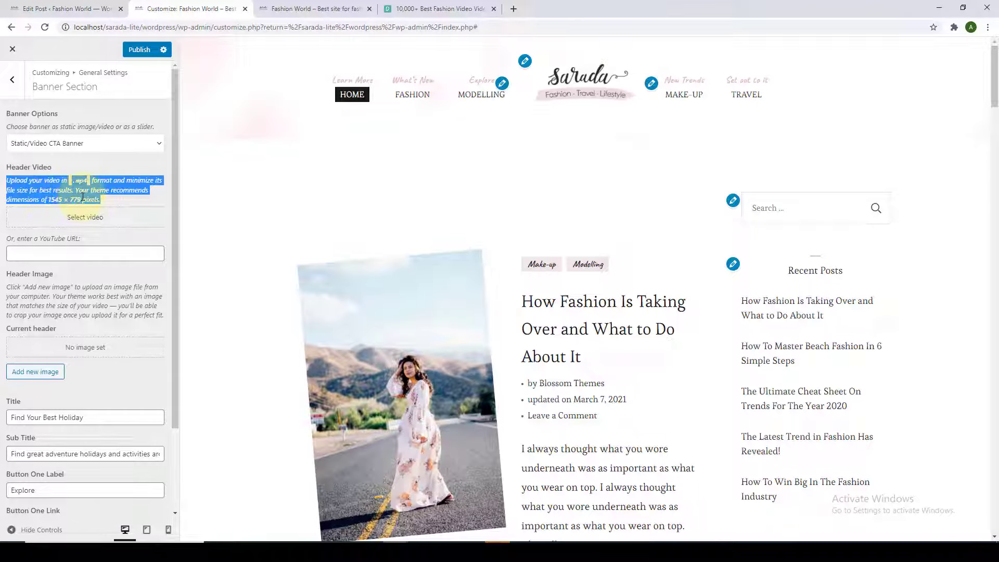
{"action": "left_click", "coordinate": [106, 201]}
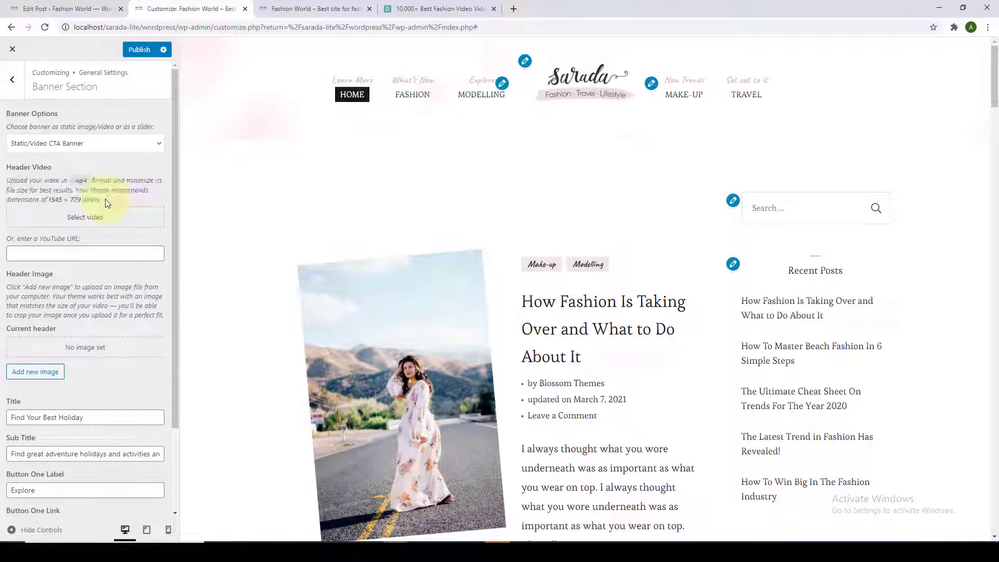
{"action": "left_click", "coordinate": [95, 219]}
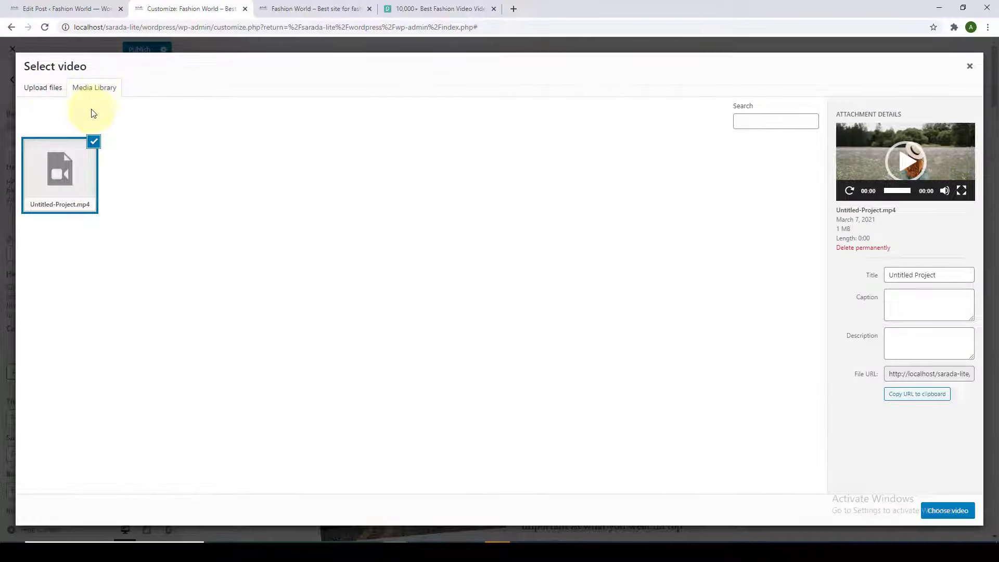
{"action": "left_click", "coordinate": [84, 164]}
{"action": "left_click", "coordinate": [85, 164]}
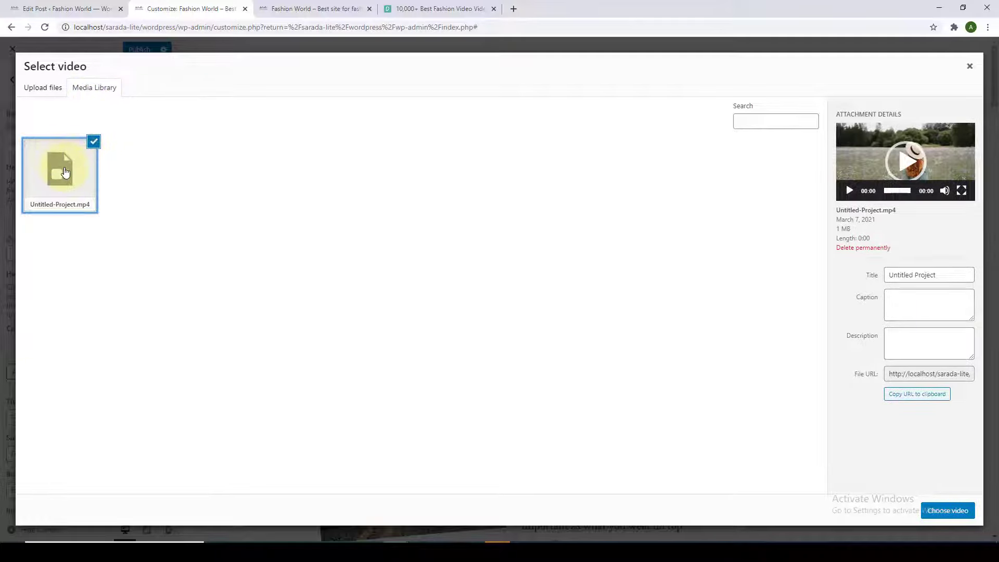
{"action": "left_click", "coordinate": [960, 514]}
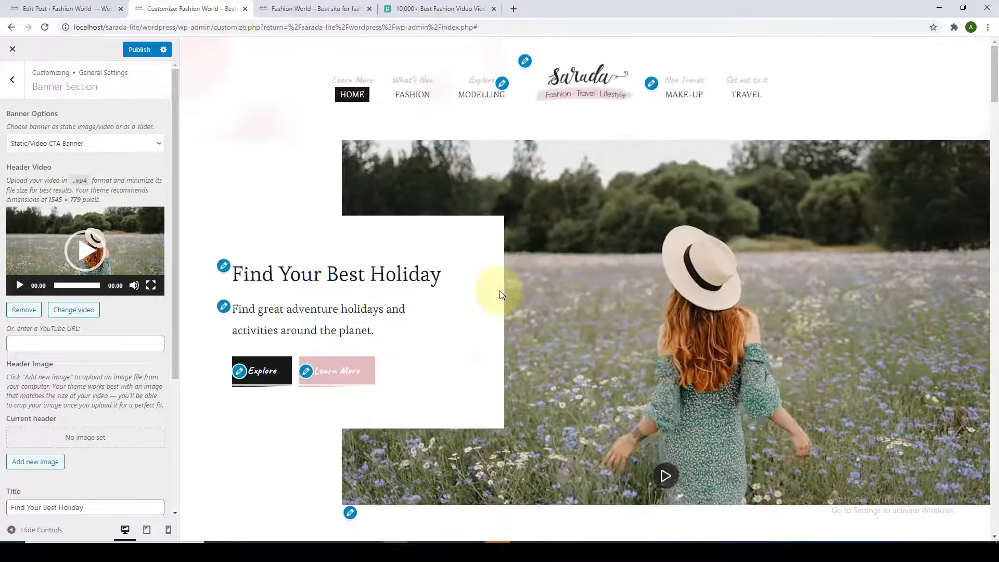
Step: Review the banner's Title, Sub Title and the label and link fields of both buttons, comparing them with the homepage preview
{"action": "scroll", "coordinate": [503, 292], "scroll_direction": "down", "scroll_amount": 1}
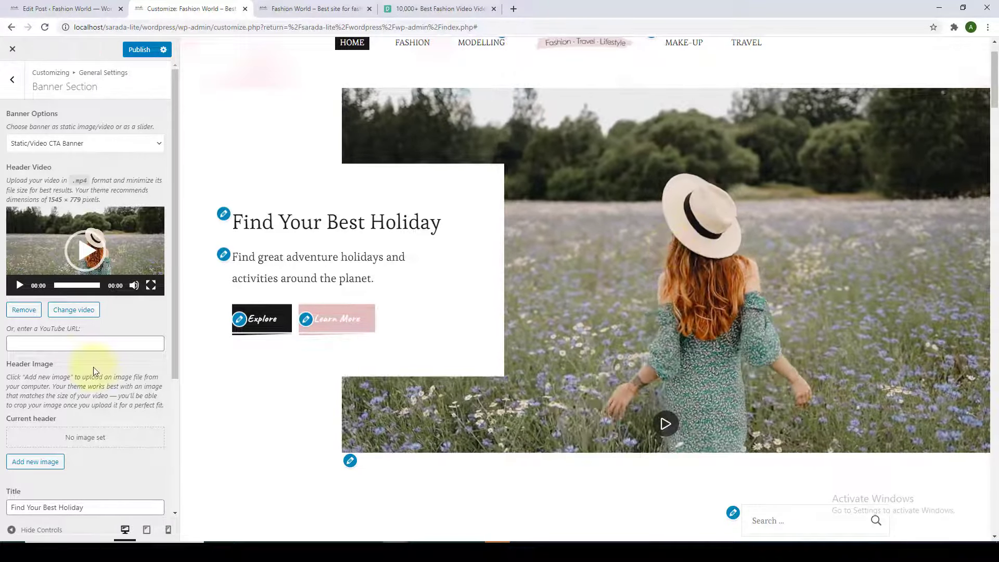
{"action": "scroll", "coordinate": [96, 369], "scroll_direction": "down", "scroll_amount": 4}
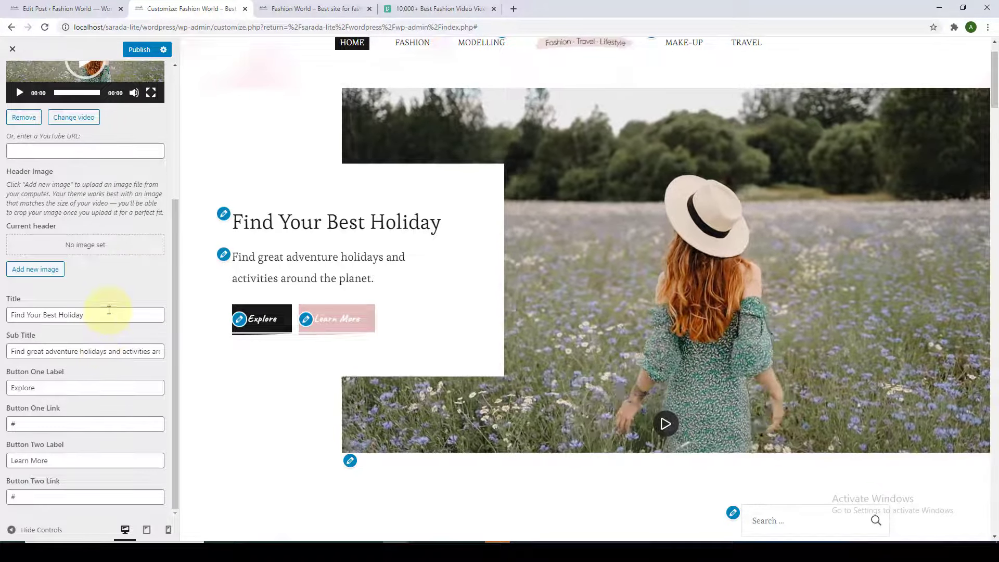
{"action": "left_click_drag", "start_coordinate": [36, 388], "coordinate": [9, 388]}
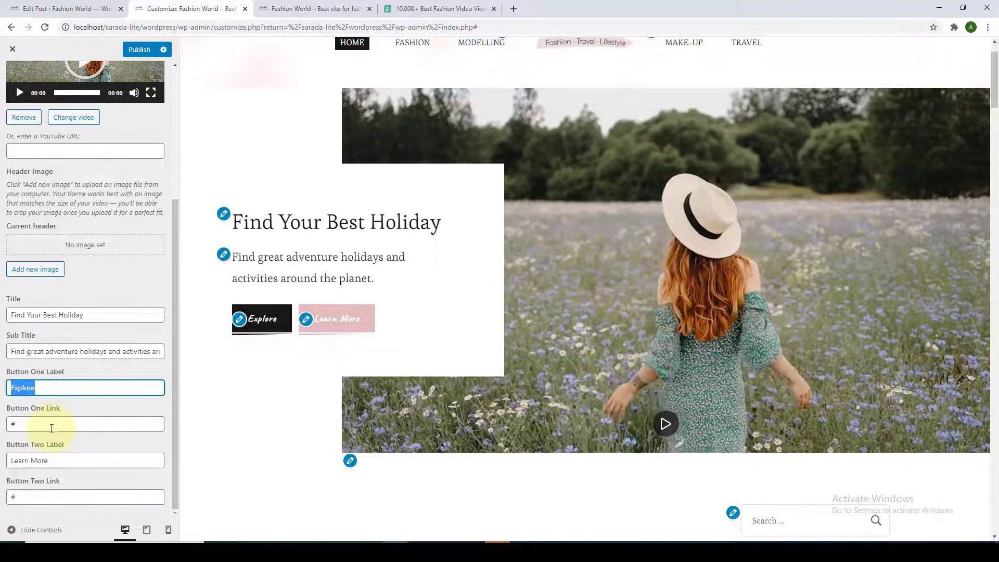
{"action": "left_click", "coordinate": [51, 428]}
{"action": "left_click_drag", "start_coordinate": [52, 461], "coordinate": [10, 461]}
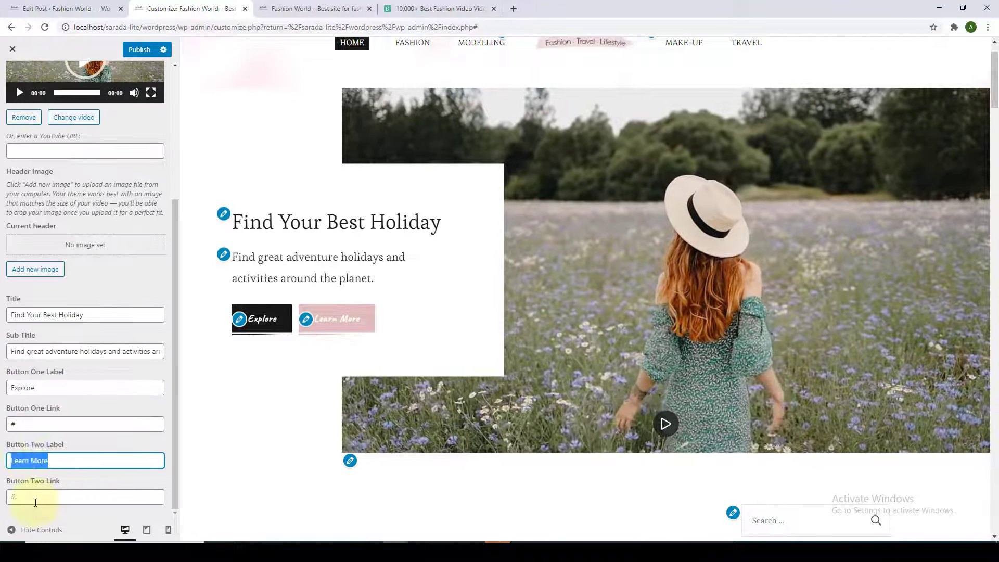
{"action": "left_click", "coordinate": [35, 503]}
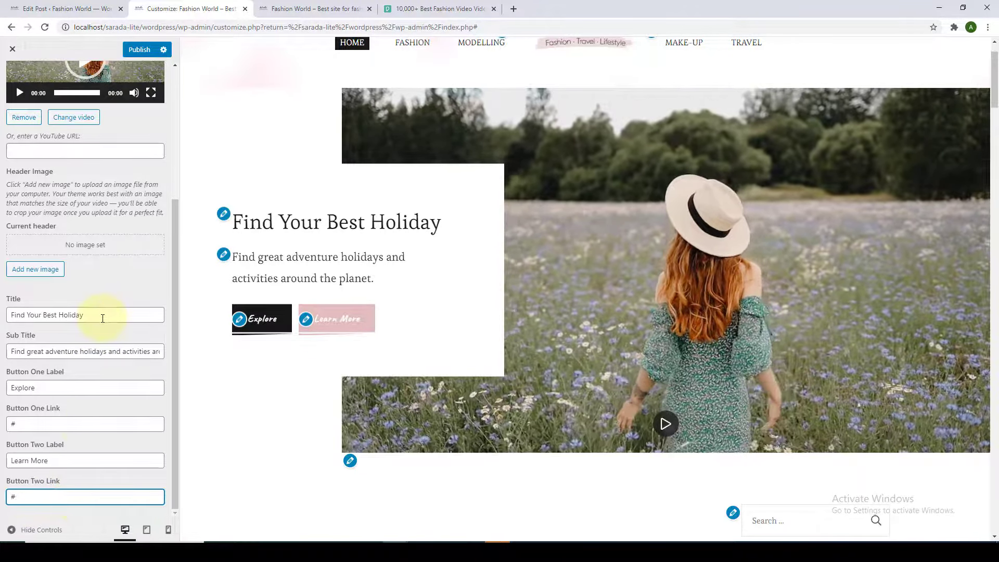
{"action": "left_click_drag", "start_coordinate": [102, 319], "coordinate": [11, 327]}
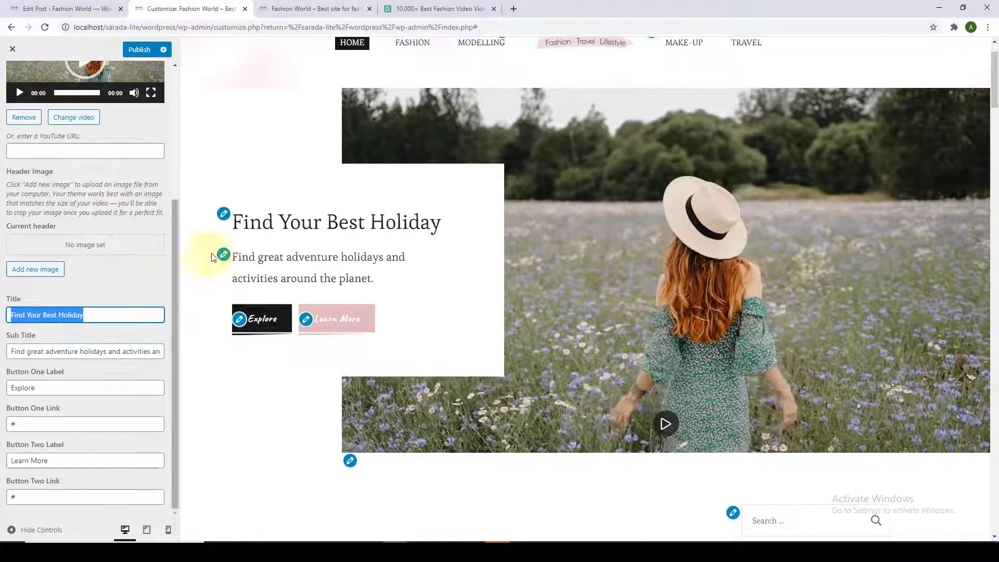
{"action": "left_click", "coordinate": [102, 356]}
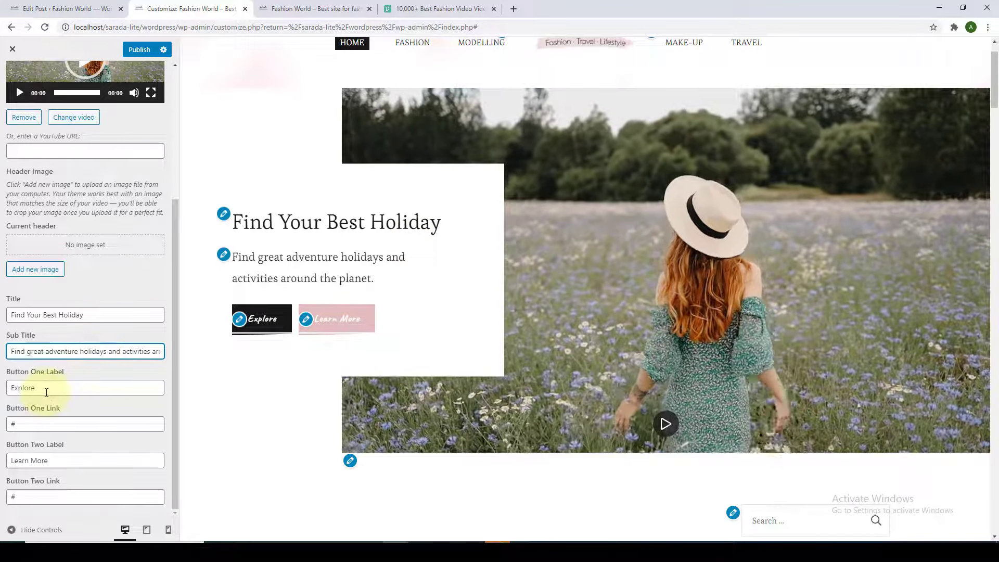
{"action": "left_click", "coordinate": [47, 389]}
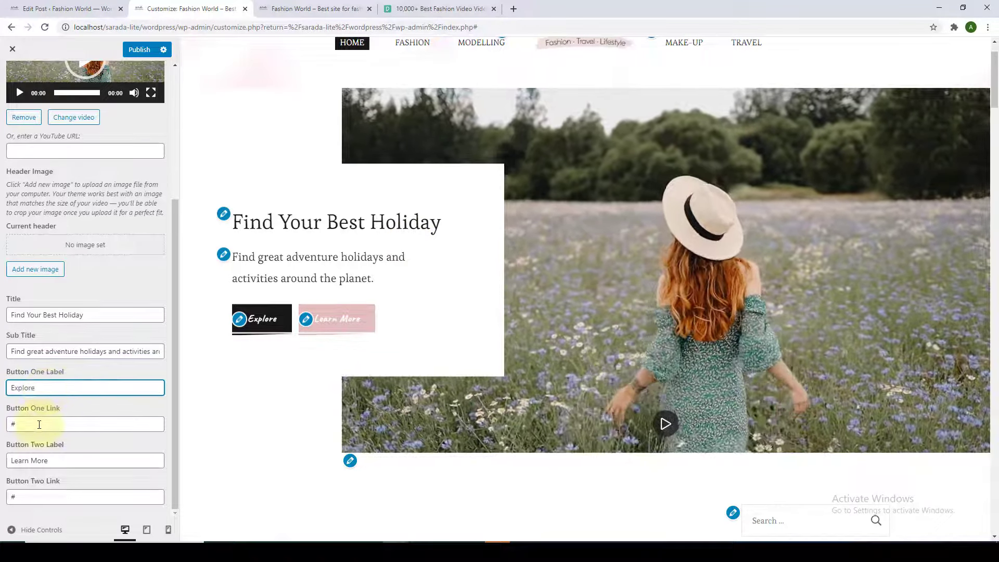
{"action": "left_click", "coordinate": [39, 424]}
{"action": "left_click_drag", "start_coordinate": [38, 424], "coordinate": [11, 426]}
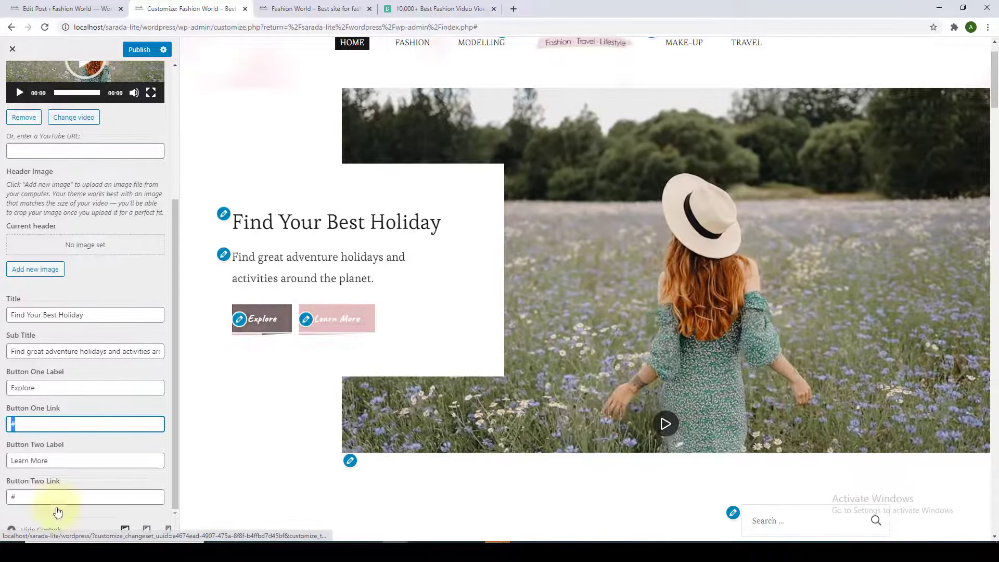
{"action": "left_click", "coordinate": [27, 498]}
{"action": "double_click", "coordinate": [12, 497]}
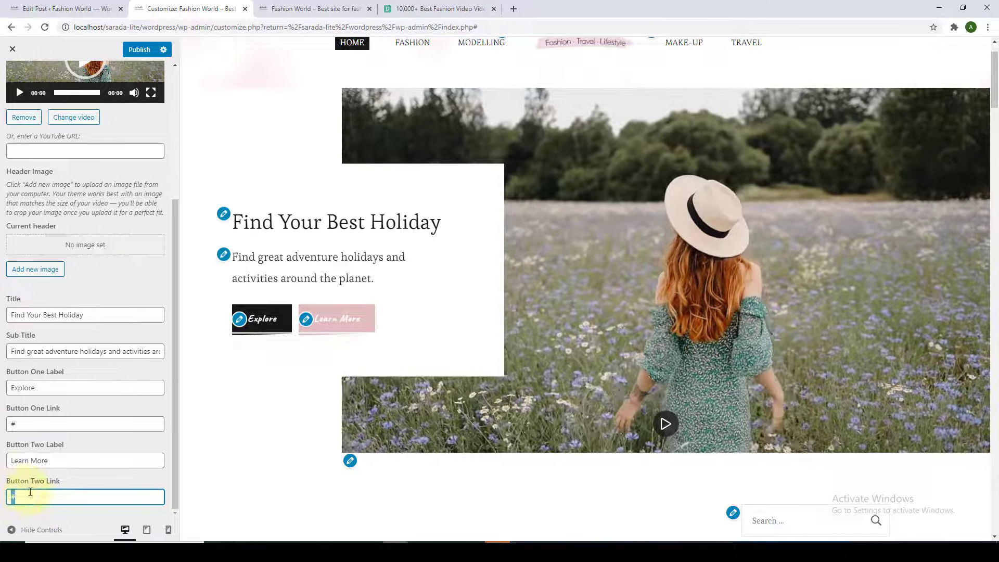
{"action": "scroll", "coordinate": [91, 419], "scroll_direction": "up", "scroll_amount": 2}
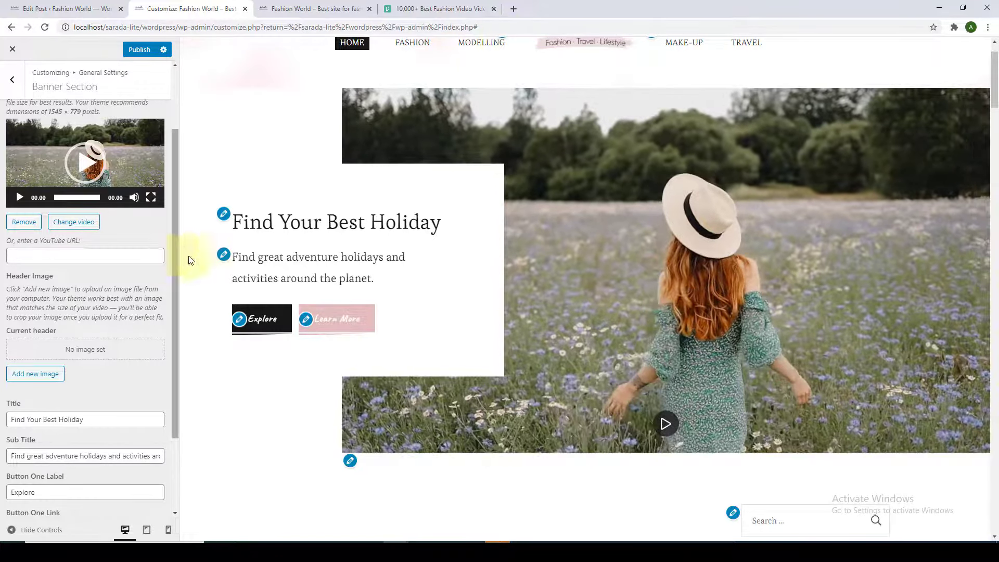
Step: Switch to YouTube, open the first customer testimonial video on the Blossom Themes channel and copy its URL
{"action": "left_click", "coordinate": [493, 9]}
{"action": "left_click", "coordinate": [394, 10]}
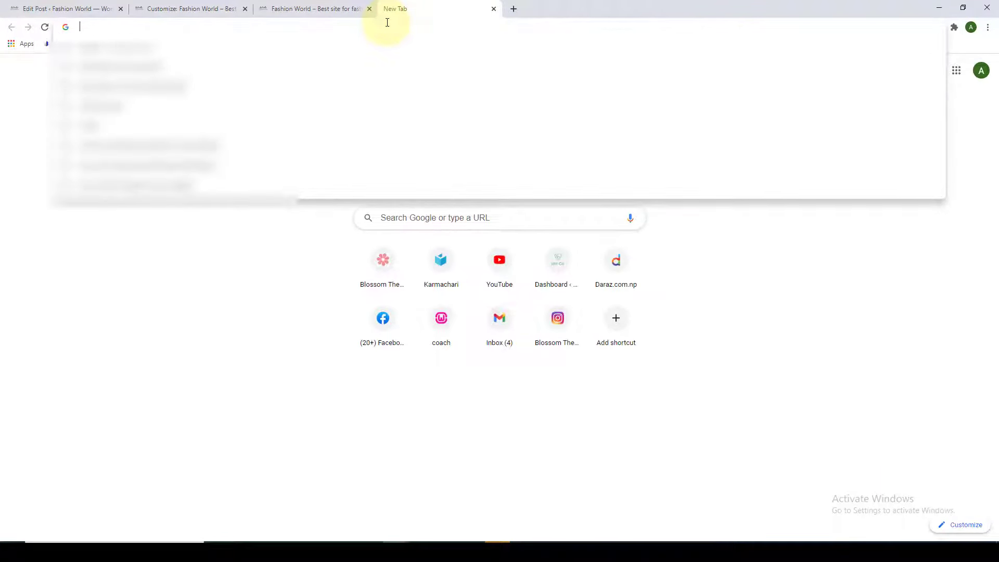
{"action": "type", "text": "yo"}
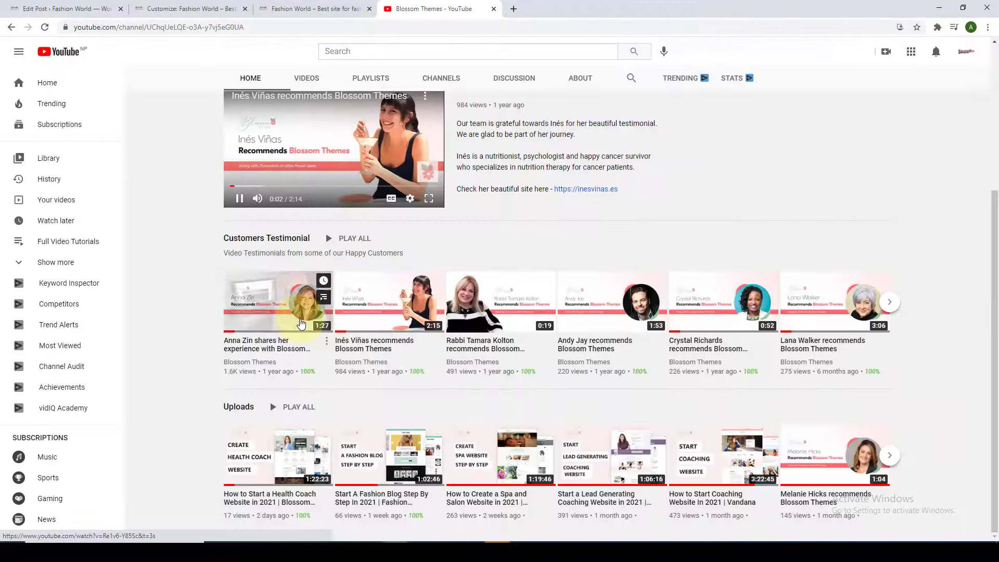
{"action": "left_click", "coordinate": [301, 323]}
{"action": "left_click", "coordinate": [242, 32]}
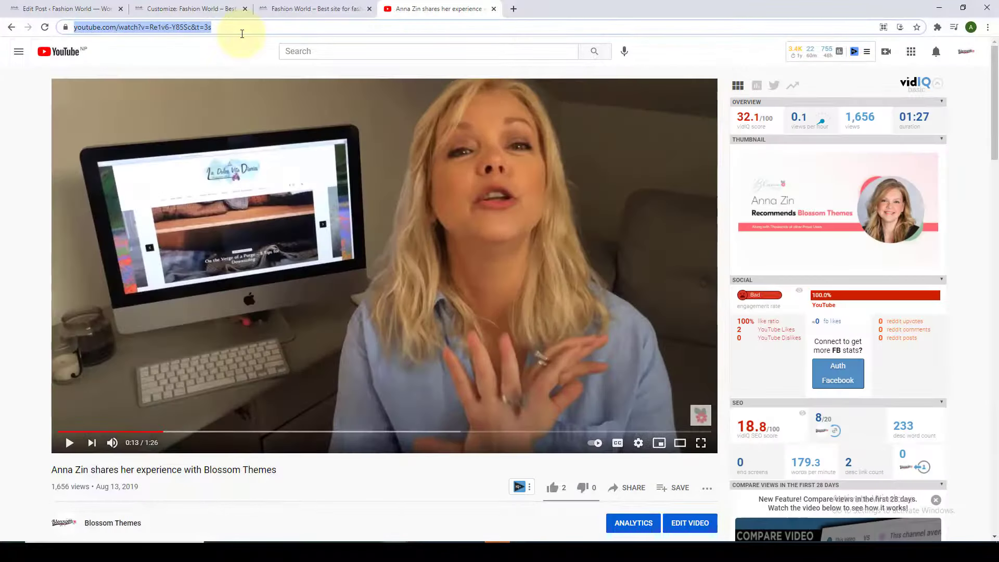
{"action": "left_click", "coordinate": [495, 9]}
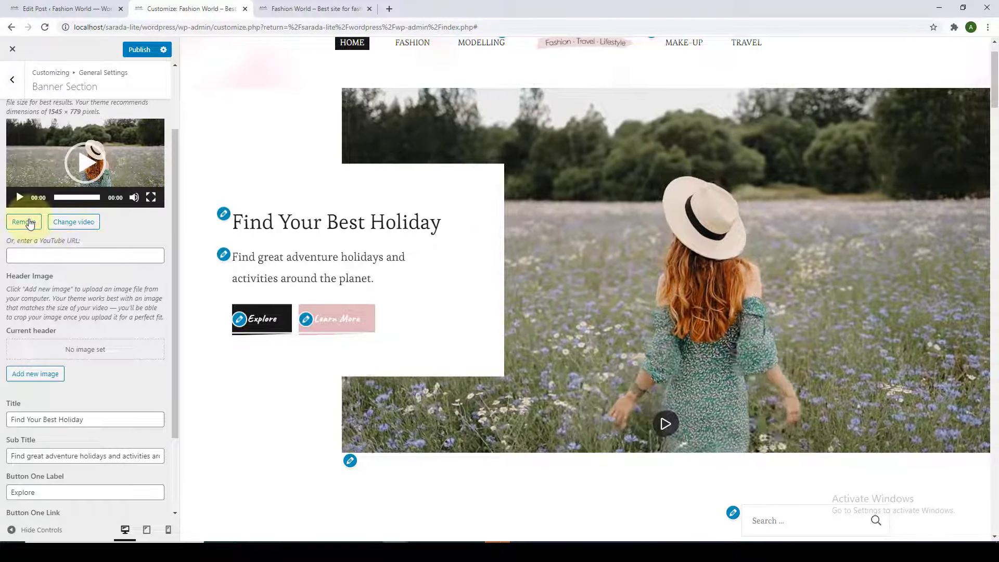
Step: Remove the uploaded header video and use the copied YouTube link as the banner's video URL
{"action": "left_click", "coordinate": [24, 222]}
{"action": "left_click", "coordinate": [55, 165]}
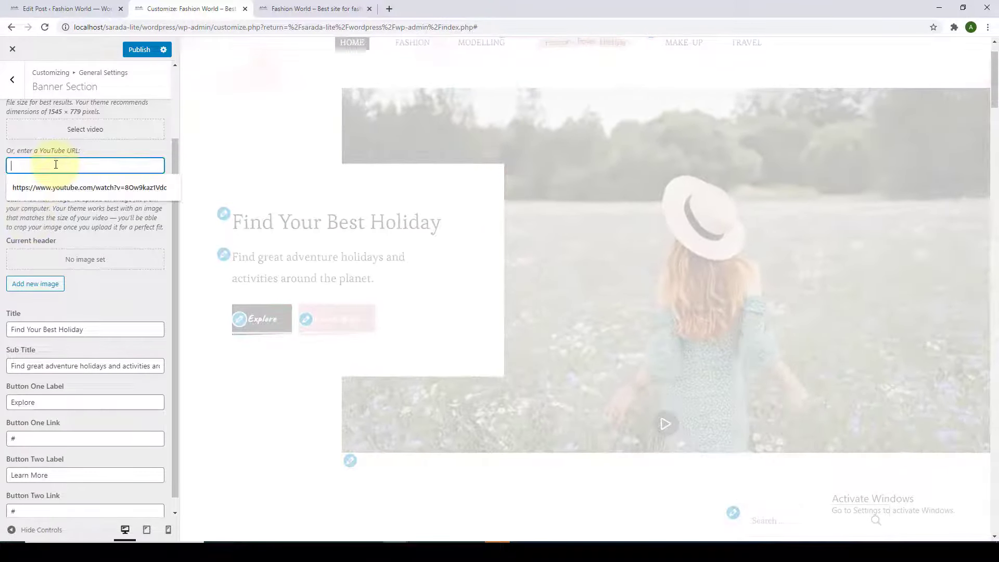
{"action": "key", "text": "ctrl+v"}
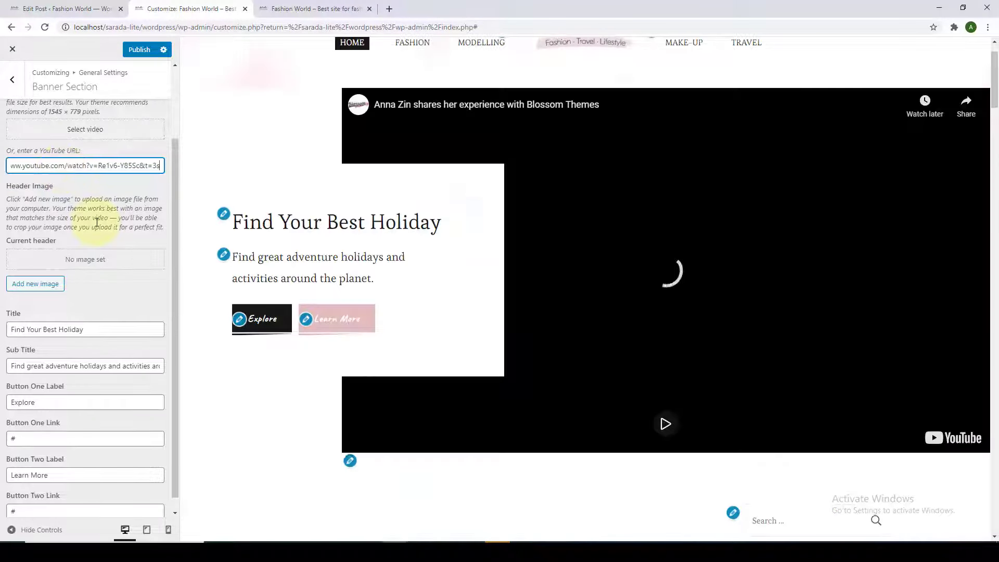
Step: Clear the YouTube URL from the banner's header video settings
{"action": "scroll", "coordinate": [89, 220], "scroll_direction": "up", "scroll_amount": 1}
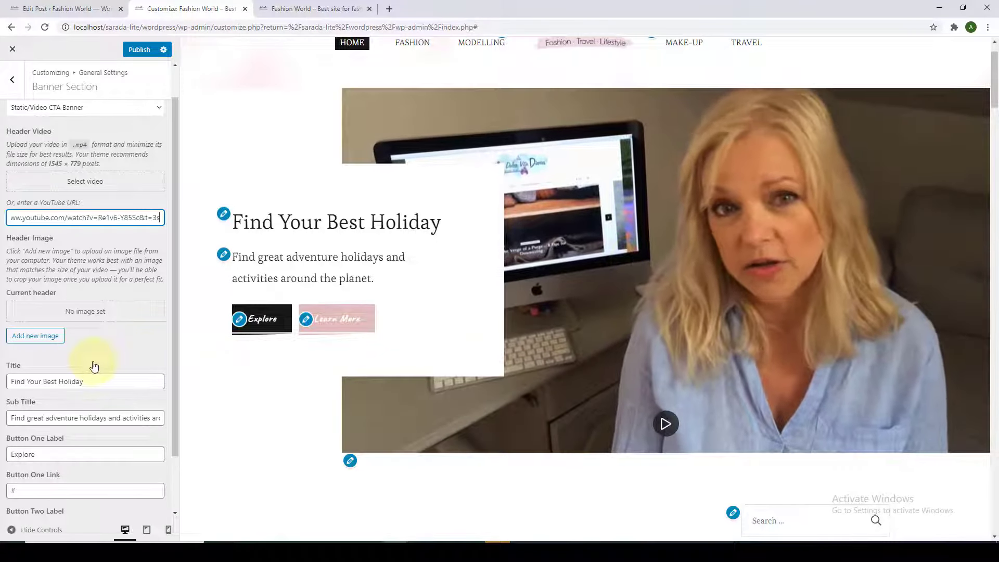
{"action": "scroll", "coordinate": [94, 368], "scroll_direction": "up", "scroll_amount": 1}
{"action": "triple_click", "coordinate": [111, 252]}
{"action": "key", "text": "BackSpace"}
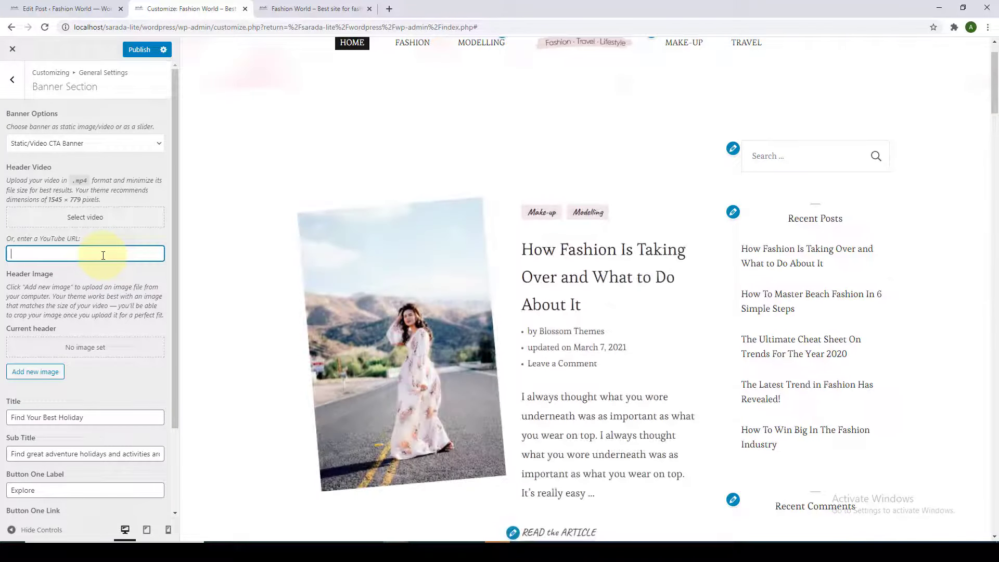
Step: Add 12-2-1024x768-1.jpg from the Media Library as the header image, cropped to its vertically centred area
{"action": "scroll", "coordinate": [111, 333], "scroll_direction": "down", "scroll_amount": 2}
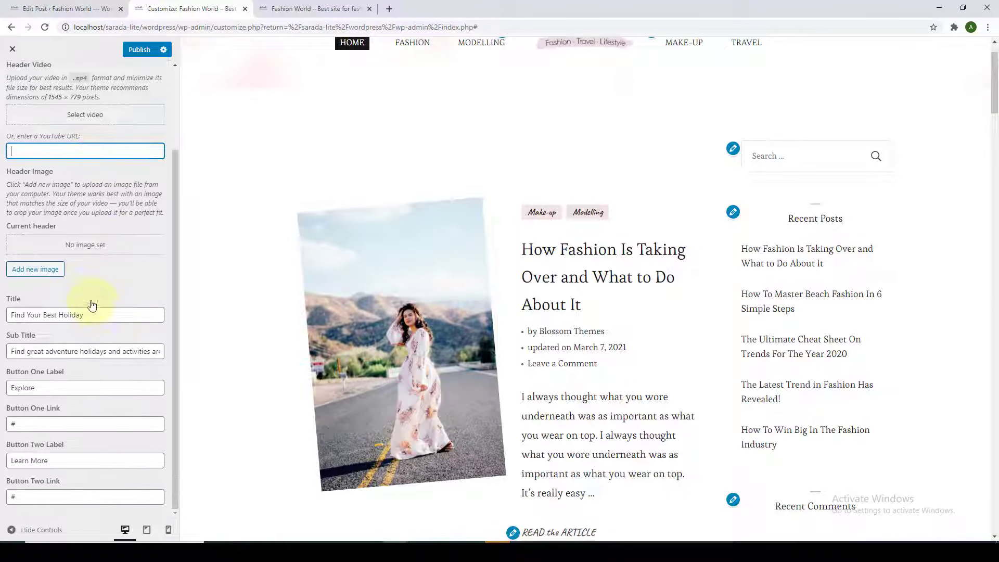
{"action": "left_click", "coordinate": [35, 270]}
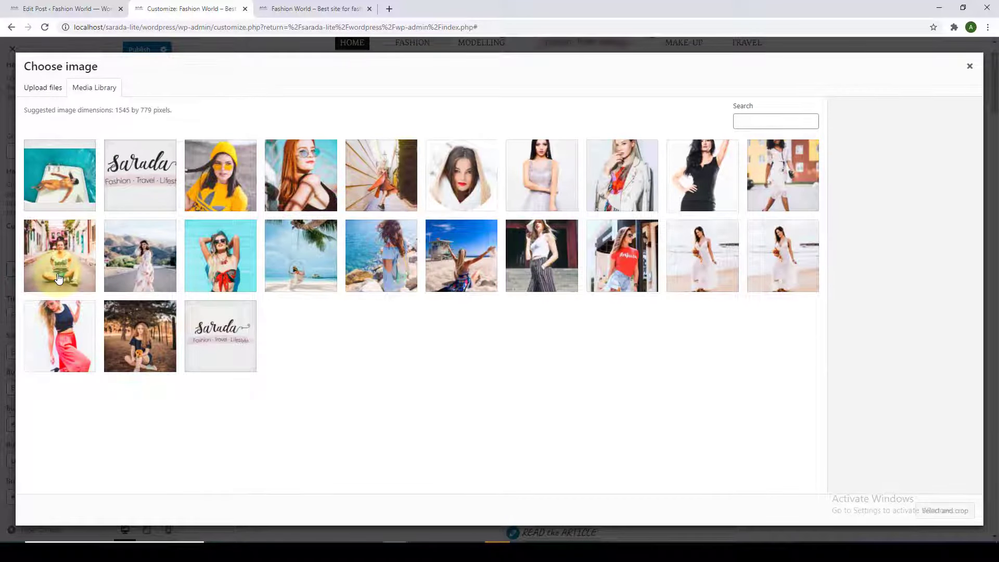
{"action": "left_click", "coordinate": [78, 184]}
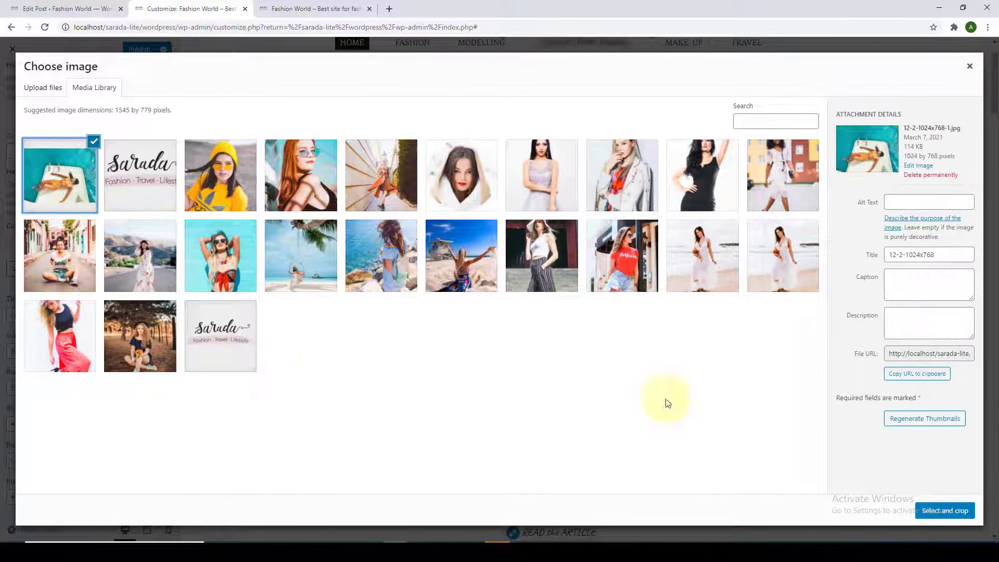
{"action": "left_click", "coordinate": [945, 511]}
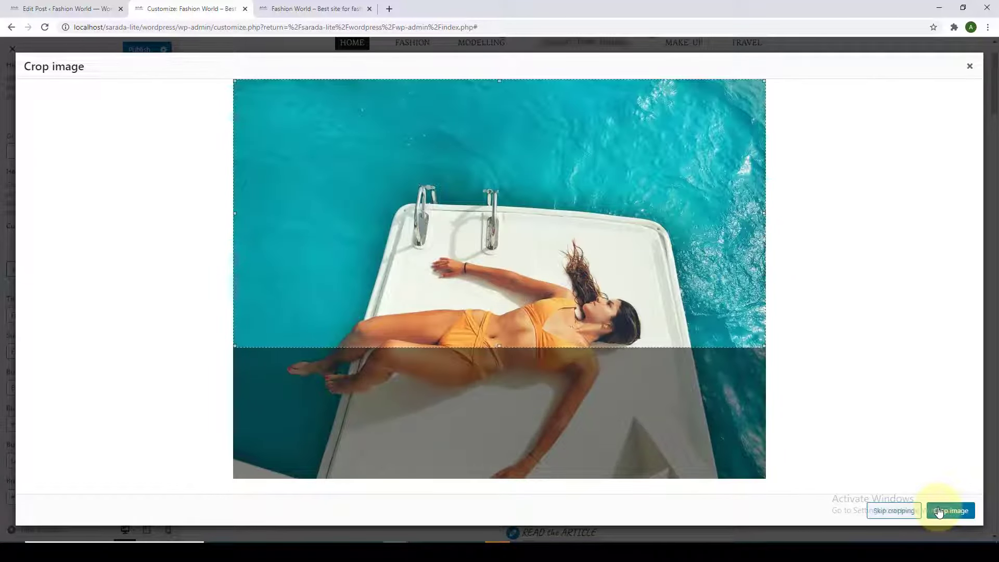
{"action": "left_click_drag", "start_coordinate": [631, 296], "coordinate": [644, 339]}
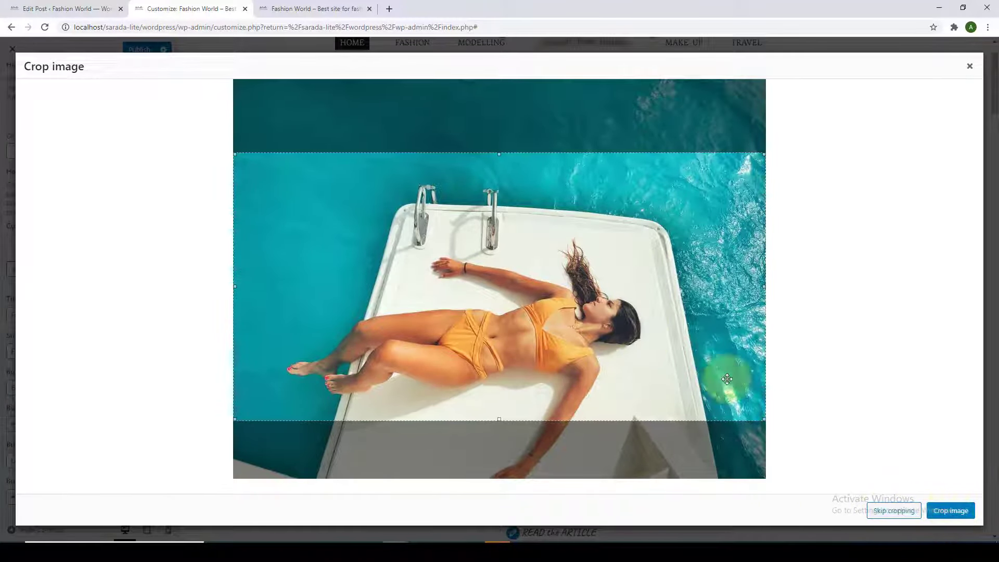
{"action": "left_click", "coordinate": [957, 511]}
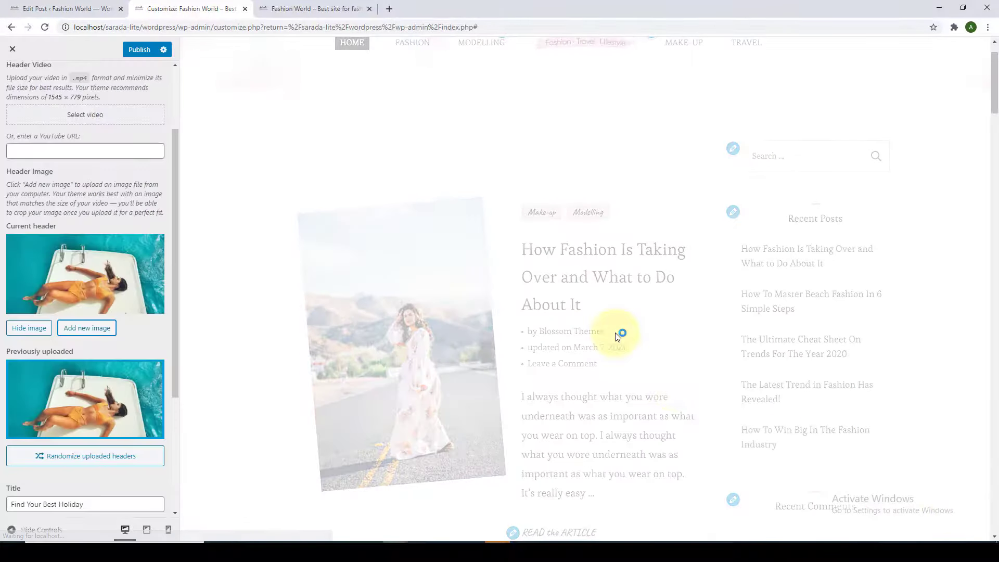
{"action": "scroll", "coordinate": [619, 313], "scroll_direction": "up", "scroll_amount": 1}
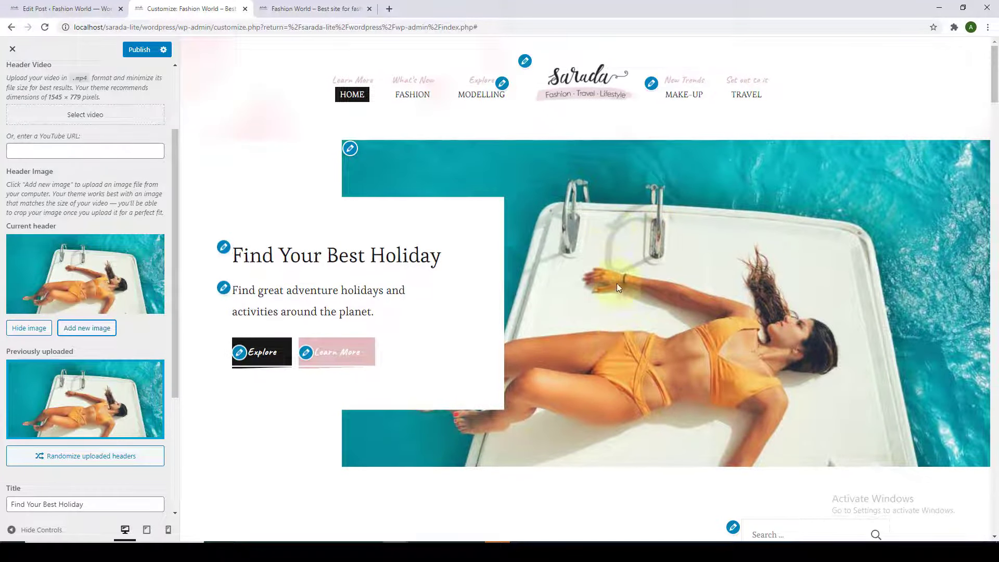
Step: Review the static image banner's settings, hide the current header image and delete it from the previously uploaded headers
{"action": "scroll", "coordinate": [132, 320], "scroll_direction": "down", "scroll_amount": 4}
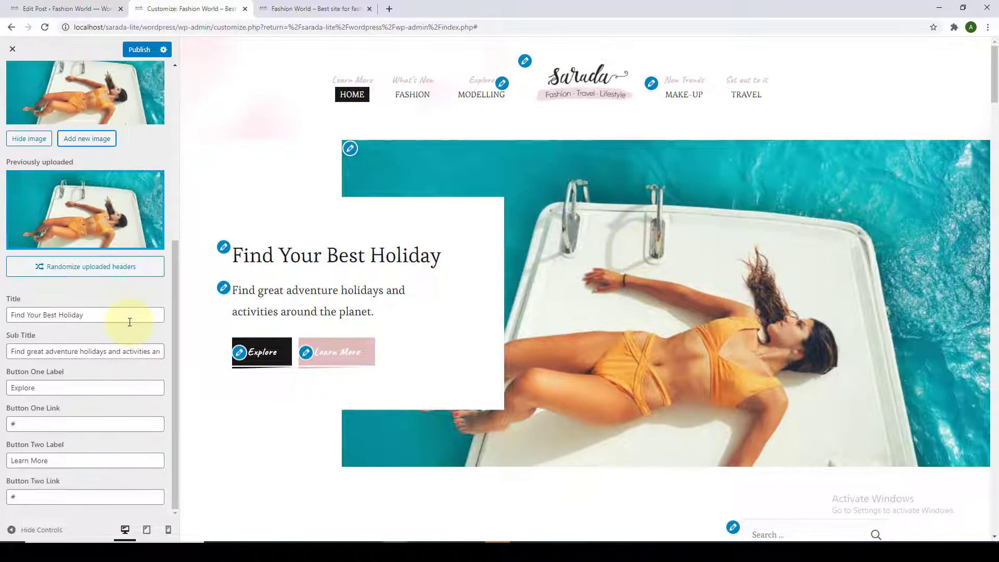
{"action": "scroll", "coordinate": [133, 320], "scroll_direction": "up", "scroll_amount": 5}
{"action": "scroll", "coordinate": [130, 322], "scroll_direction": "down", "scroll_amount": 2}
{"action": "scroll", "coordinate": [129, 326], "scroll_direction": "down", "scroll_amount": 1}
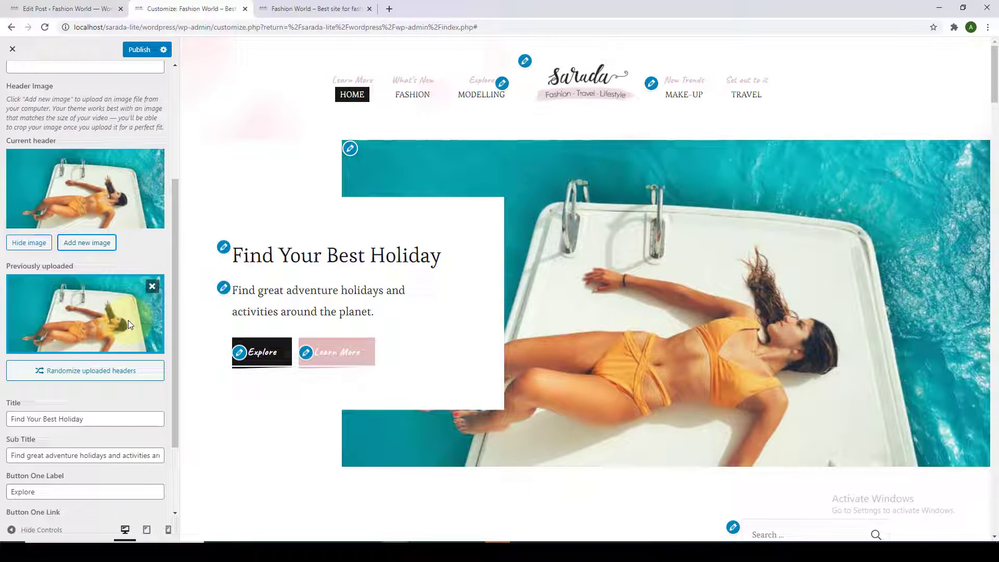
{"action": "scroll", "coordinate": [128, 324], "scroll_direction": "down", "scroll_amount": 2}
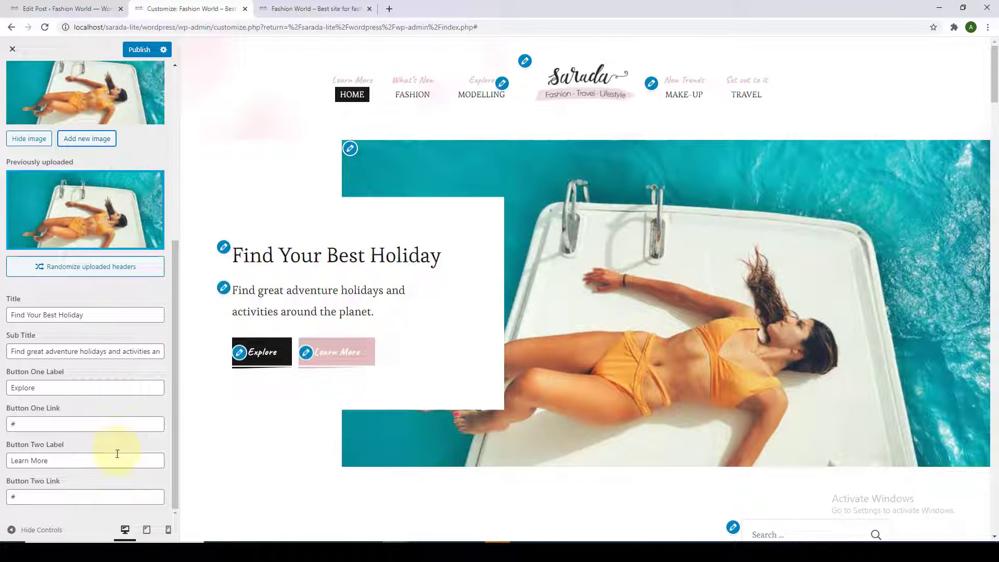
{"action": "scroll", "coordinate": [116, 454], "scroll_direction": "up", "scroll_amount": 4}
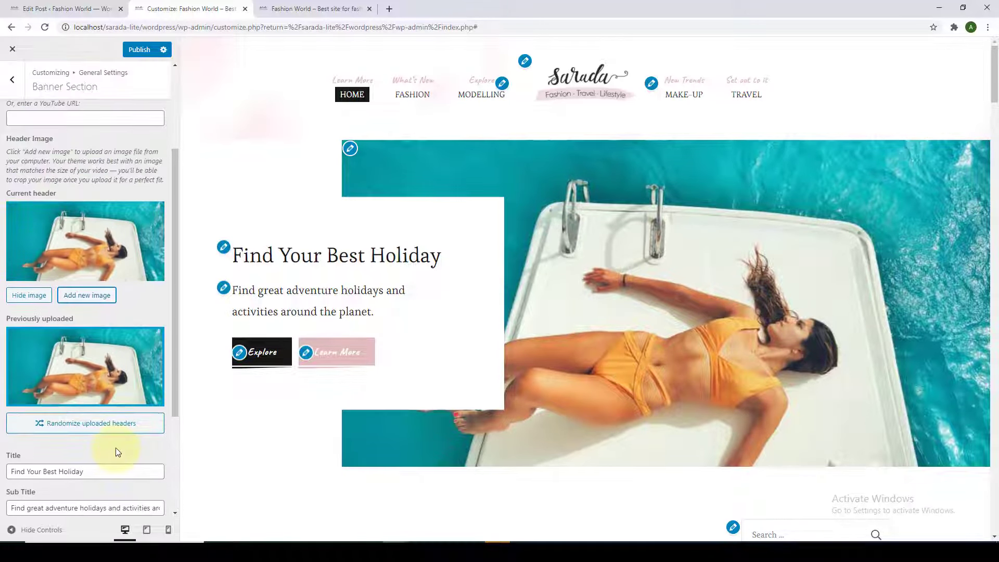
{"action": "left_click", "coordinate": [29, 348]}
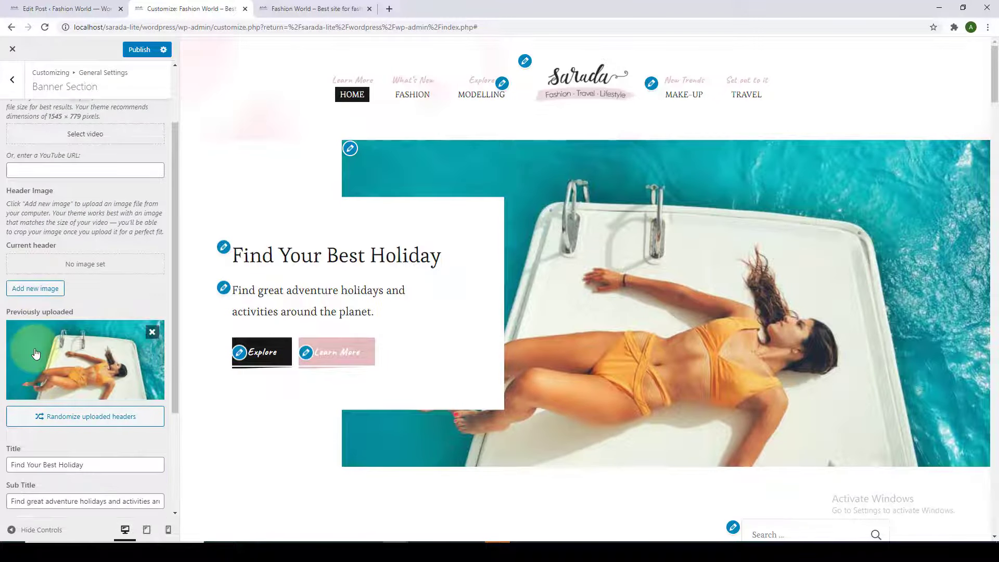
{"action": "left_click", "coordinate": [152, 332]}
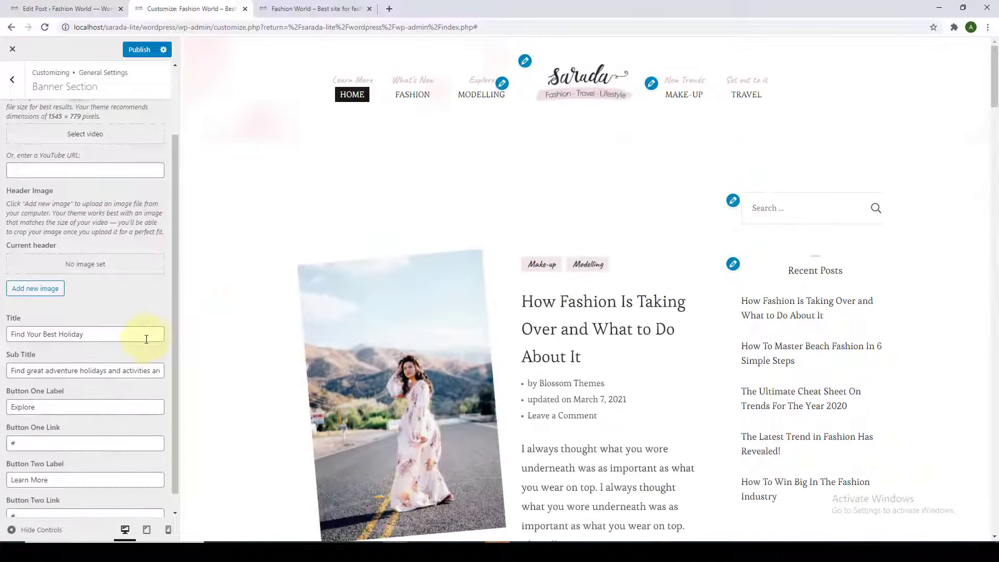
Step: Switch the banner option to Banner as Slider with Latest Posts as its content style and step through the slides in the preview
{"action": "scroll", "coordinate": [163, 139], "scroll_direction": "up", "scroll_amount": 3}
{"action": "left_click", "coordinate": [159, 144]}
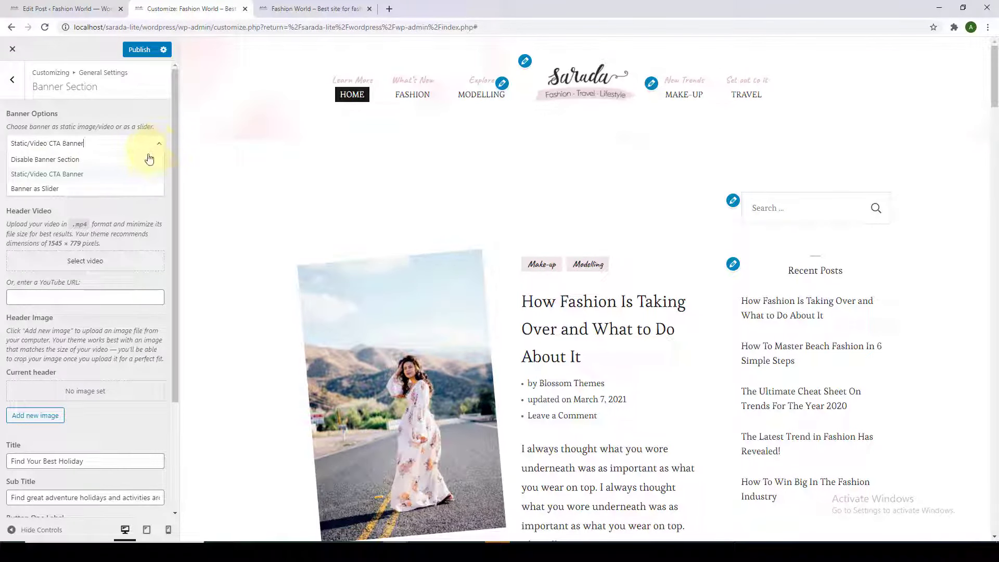
{"action": "left_click", "coordinate": [55, 189]}
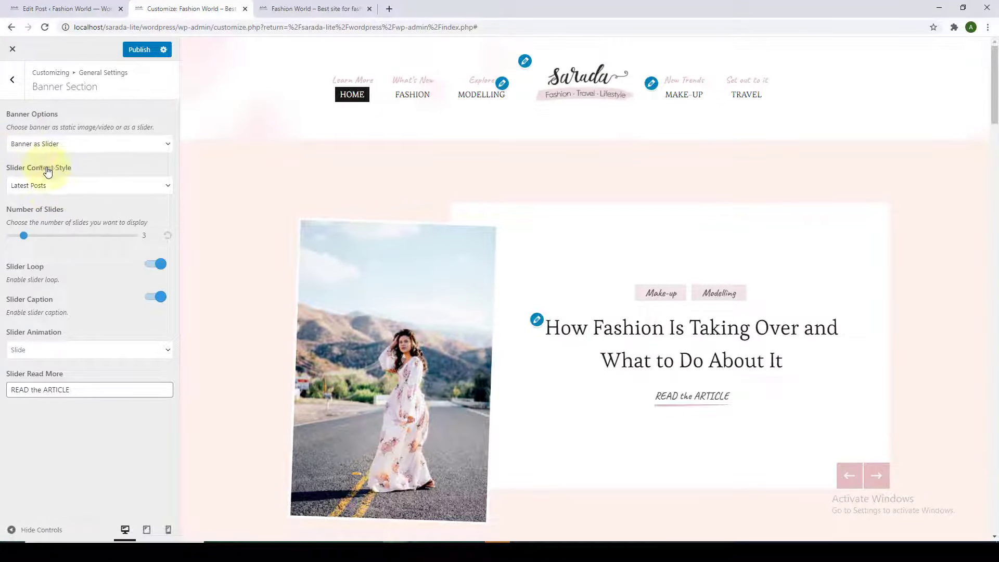
{"action": "left_click", "coordinate": [162, 187]}
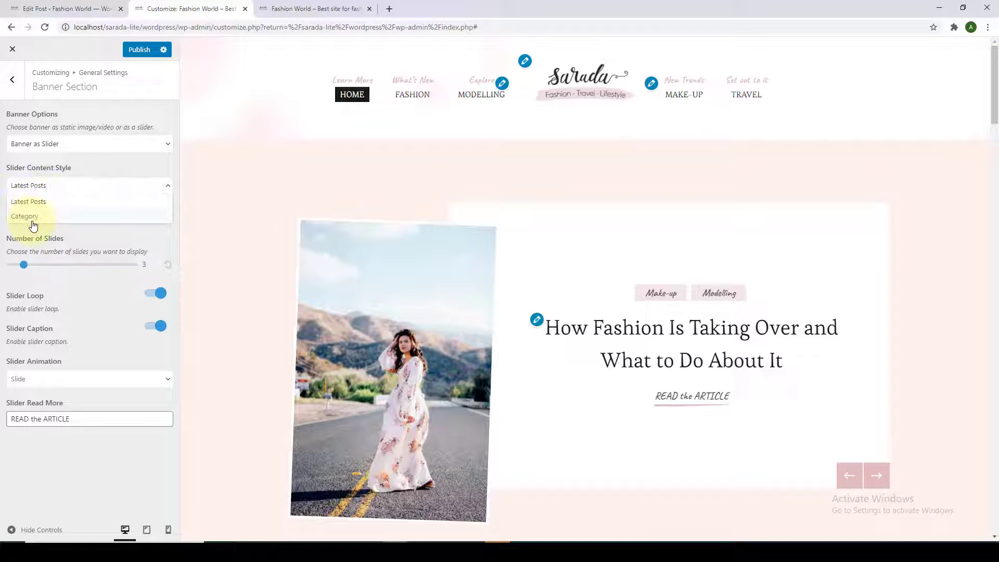
{"action": "left_click", "coordinate": [47, 204]}
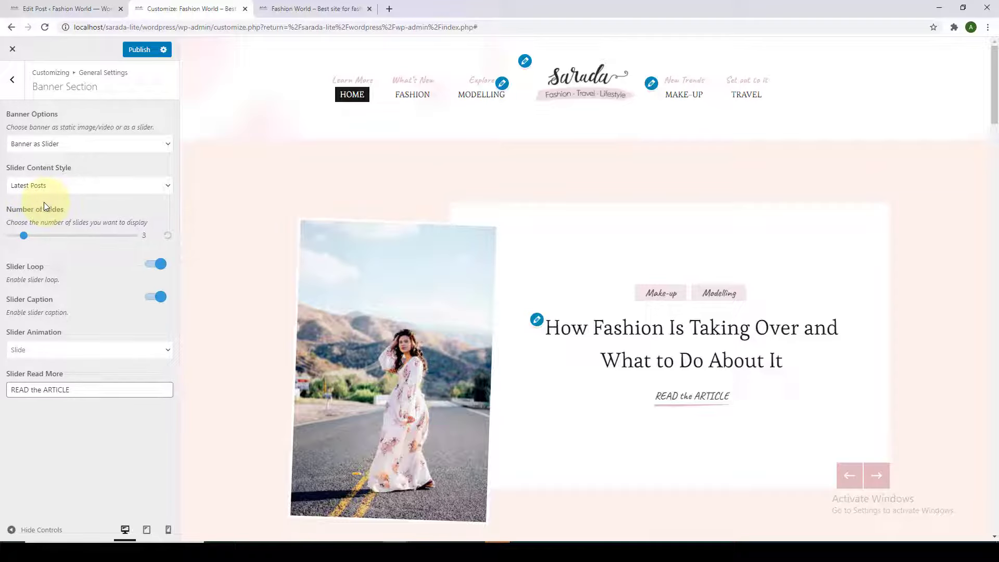
{"action": "scroll", "coordinate": [436, 262], "scroll_direction": "down", "scroll_amount": 2}
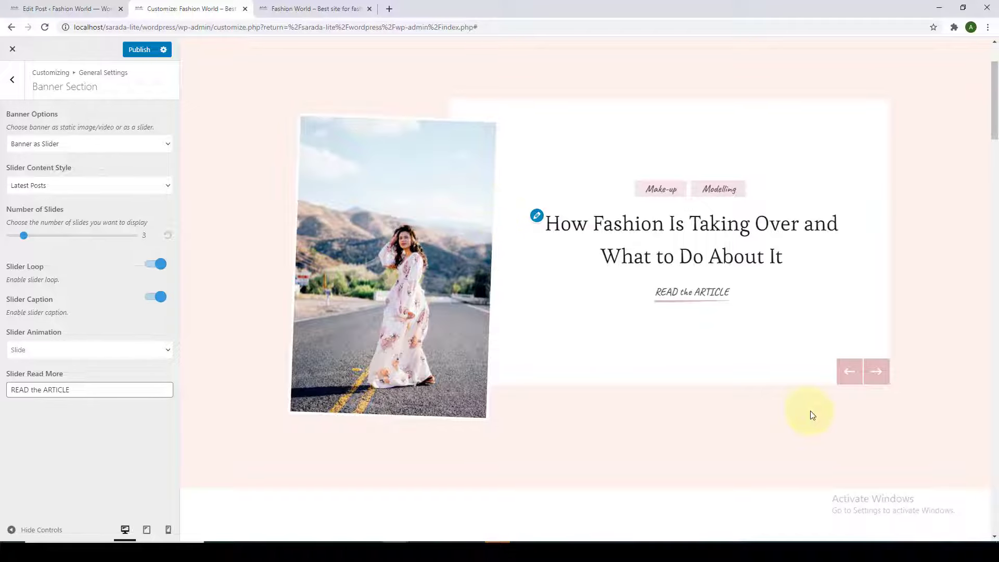
{"action": "left_click", "coordinate": [877, 373]}
{"action": "left_click", "coordinate": [876, 373]}
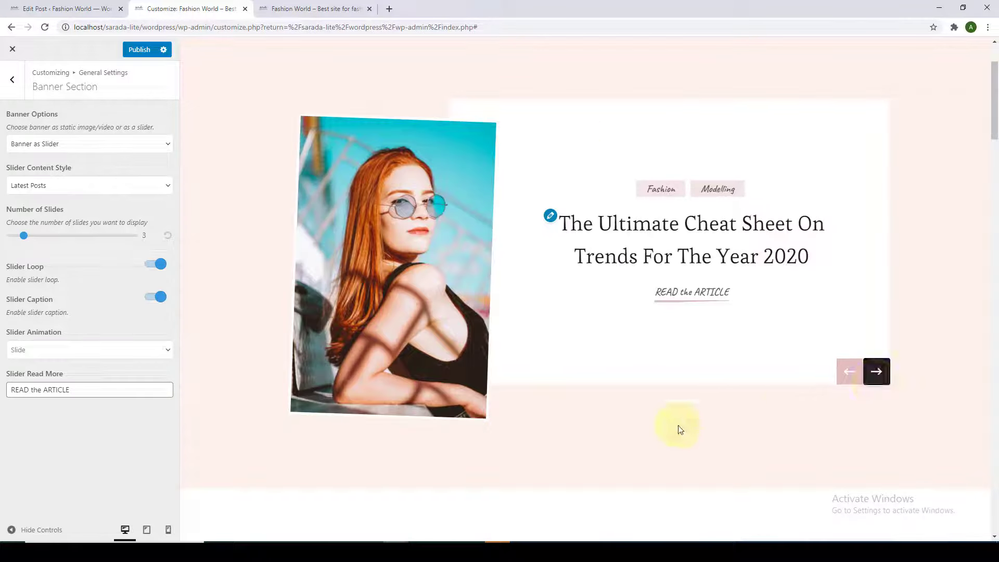
Step: Try 6 slides in the banner slider and return to 3, then turn the slider caption off and back on
{"action": "left_click", "coordinate": [24, 236]}
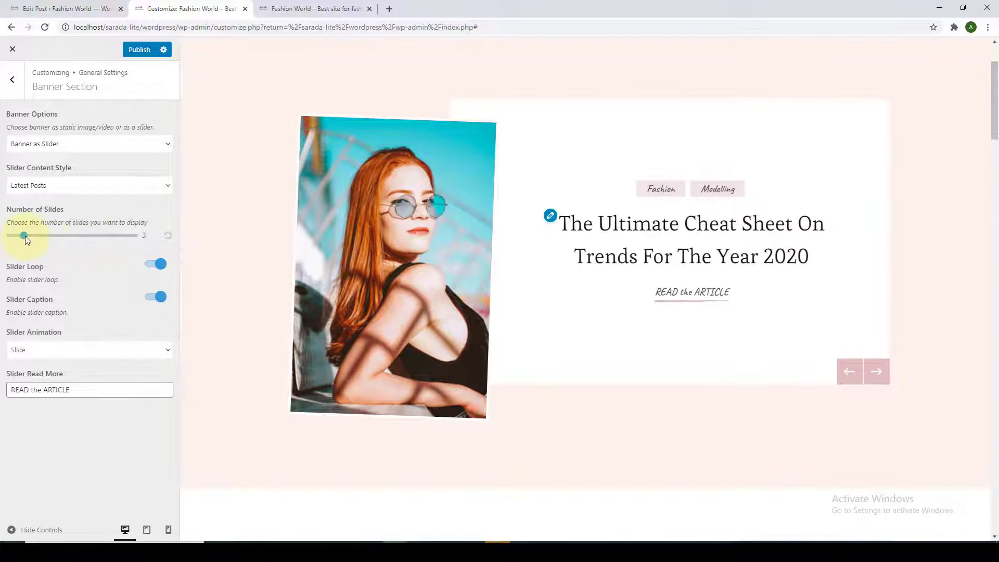
{"action": "left_click_drag", "start_coordinate": [29, 236], "coordinate": [43, 237]}
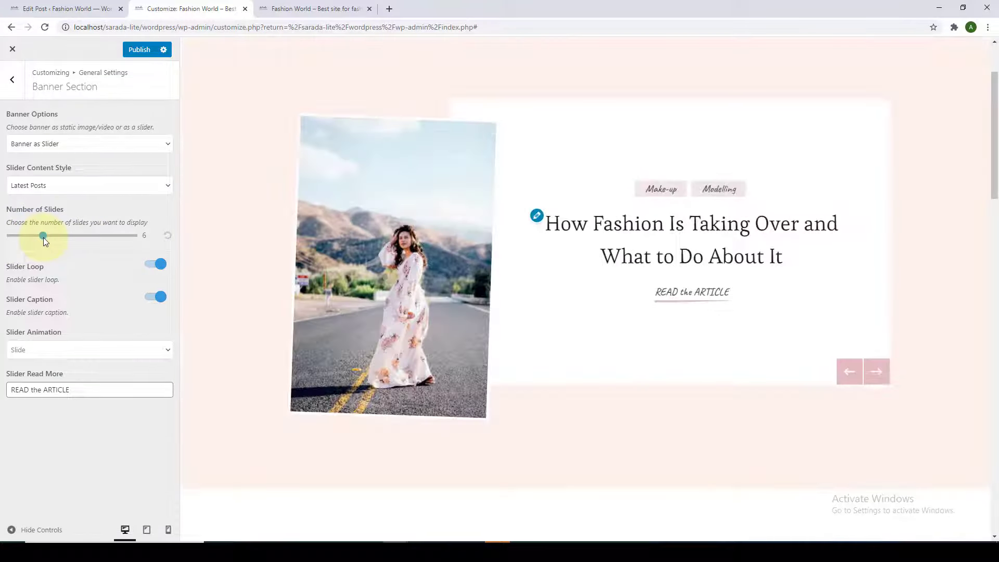
{"action": "left_click_drag", "start_coordinate": [43, 237], "coordinate": [25, 239]}
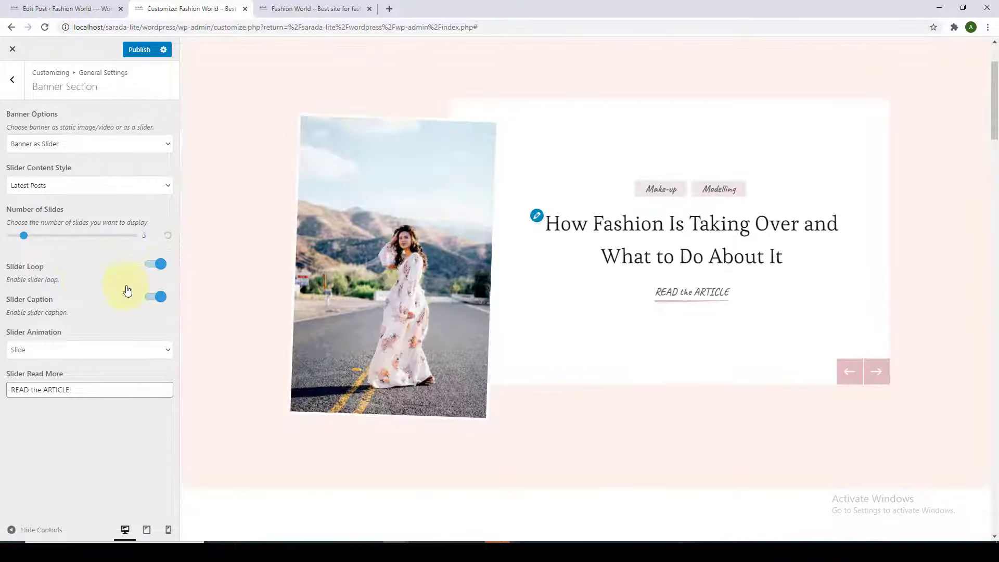
{"action": "left_click", "coordinate": [151, 301]}
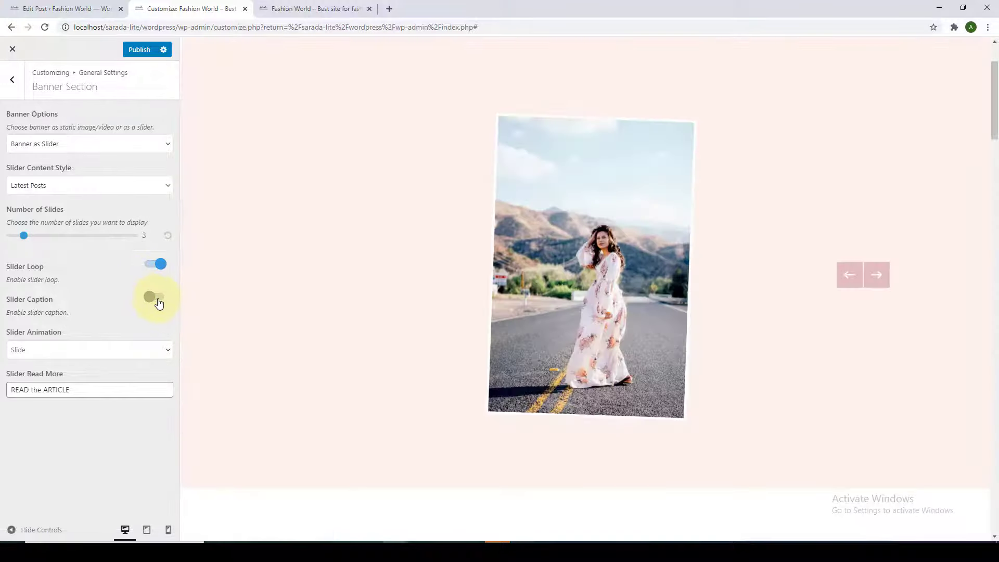
{"action": "left_click", "coordinate": [158, 301]}
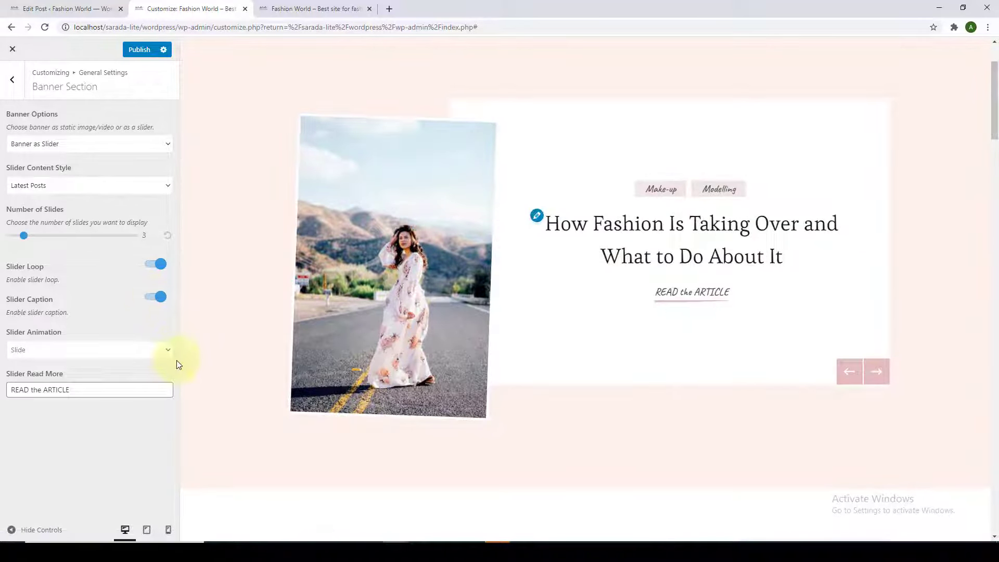
Step: Review the available slider animation options and the slider's read-more label
{"action": "left_click", "coordinate": [169, 350]}
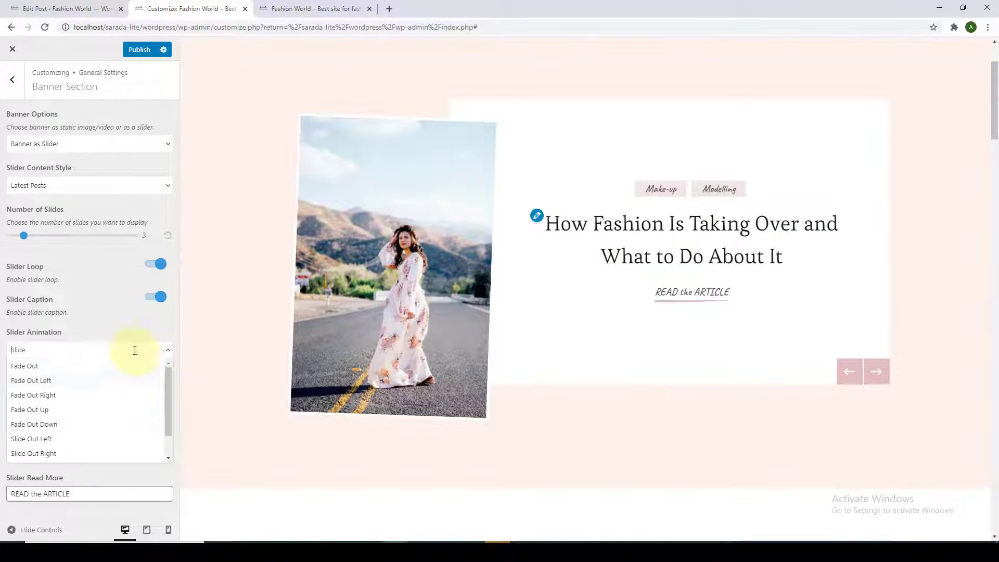
{"action": "left_click", "coordinate": [119, 335]}
{"action": "left_click", "coordinate": [120, 391]}
{"action": "key", "text": "ctrl+shift+Left"}
{"action": "key", "text": "ctrl+shift+Left"}
{"action": "key", "text": "ctrl+shift+Left"}
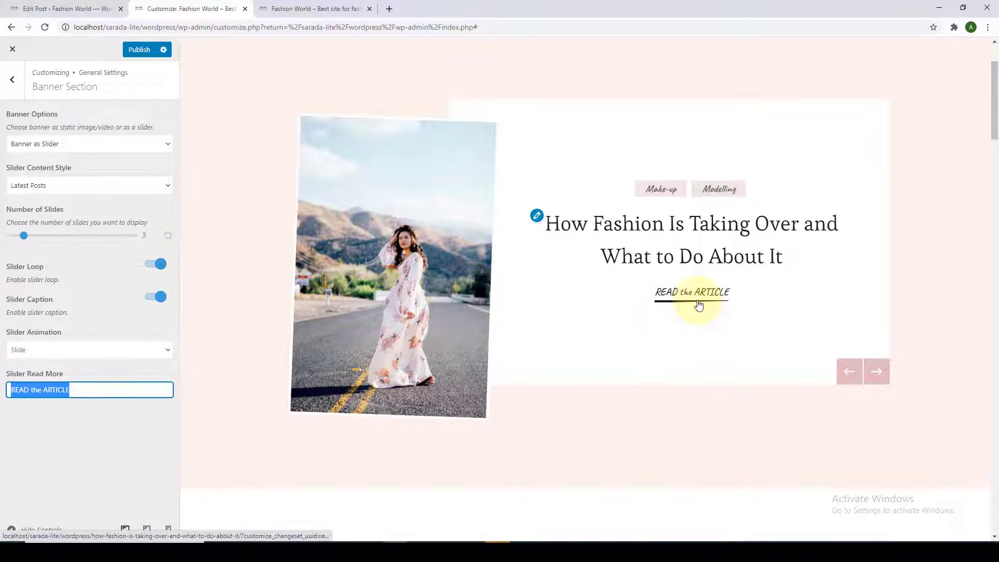
Step: Try Category as the slider content style with the Travel category and step through its slides in the preview
{"action": "left_click", "coordinate": [176, 196]}
{"action": "left_click", "coordinate": [166, 196]}
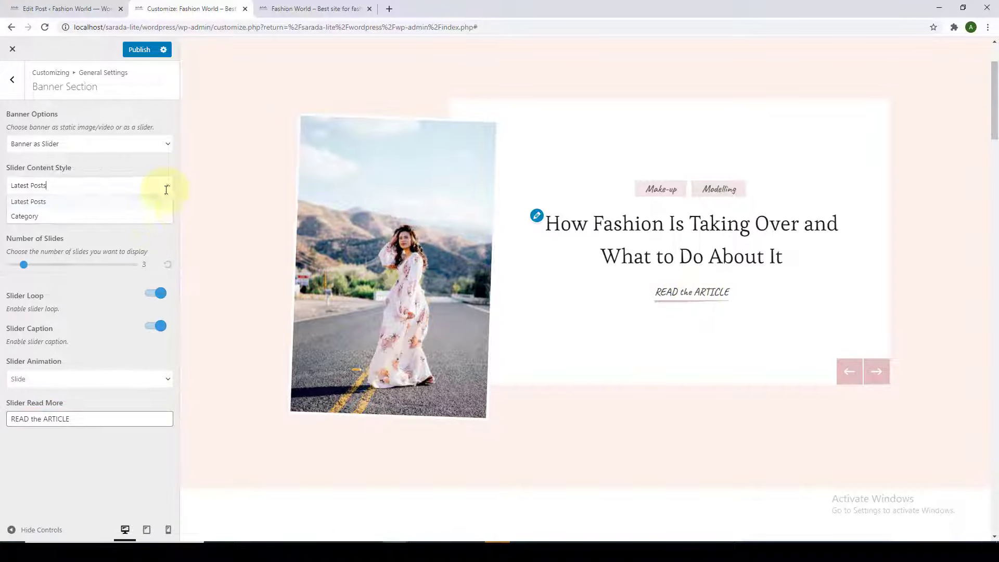
{"action": "left_click", "coordinate": [126, 216]}
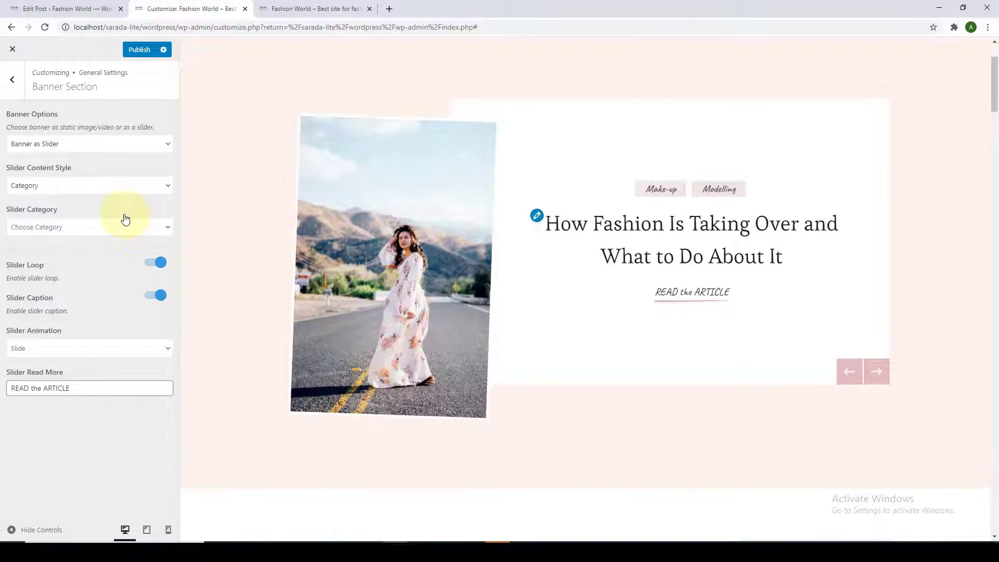
{"action": "left_click", "coordinate": [168, 227]}
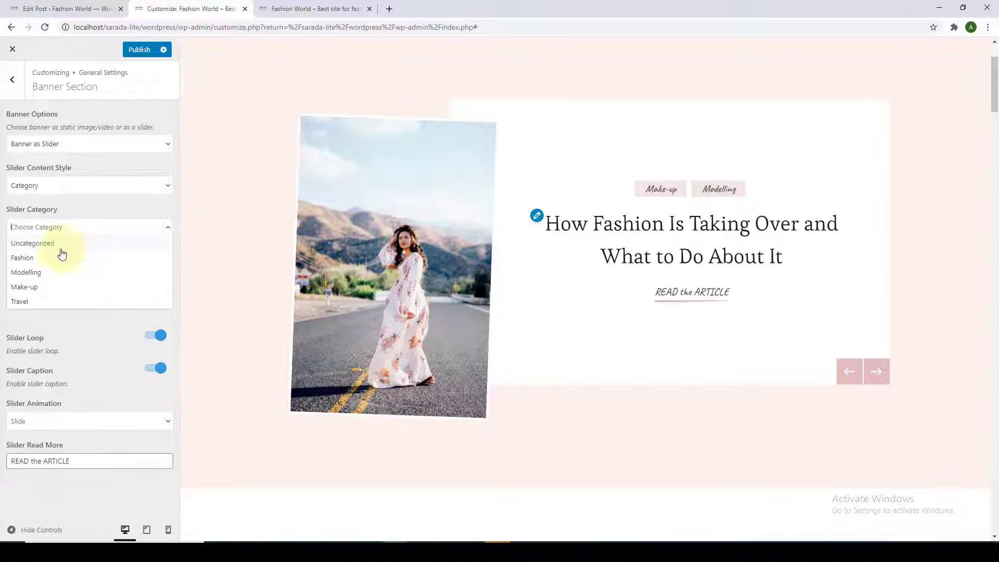
{"action": "left_click", "coordinate": [46, 300]}
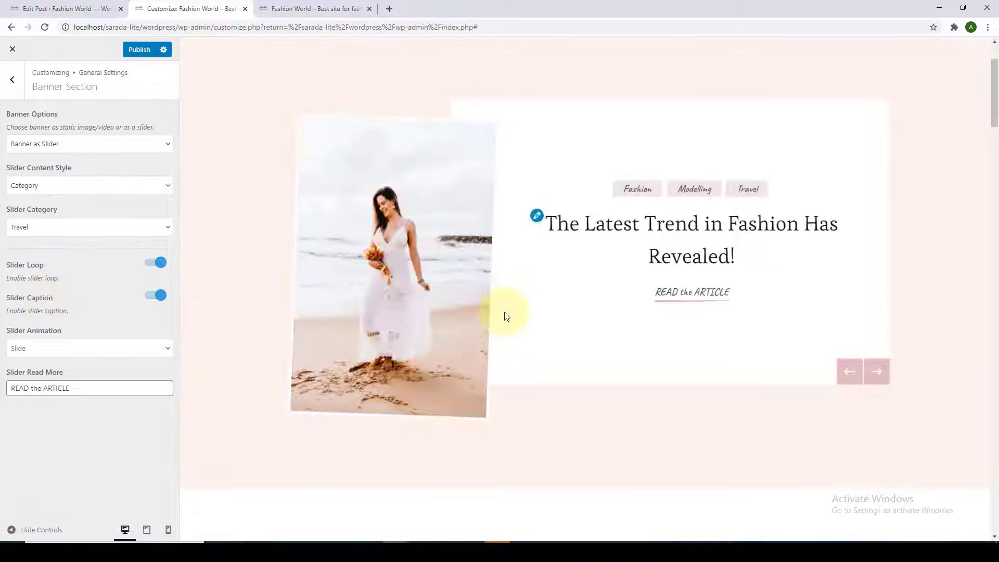
{"action": "left_click", "coordinate": [874, 371]}
{"action": "left_click", "coordinate": [875, 371]}
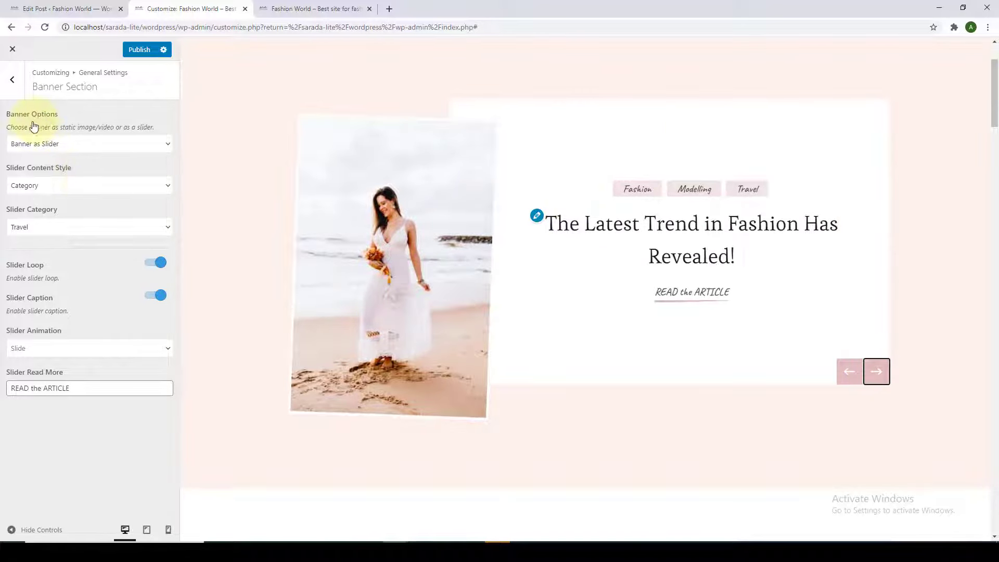
Step: Set the slider content style back to Latest Posts and publish the banner changes
{"action": "left_click", "coordinate": [171, 186]}
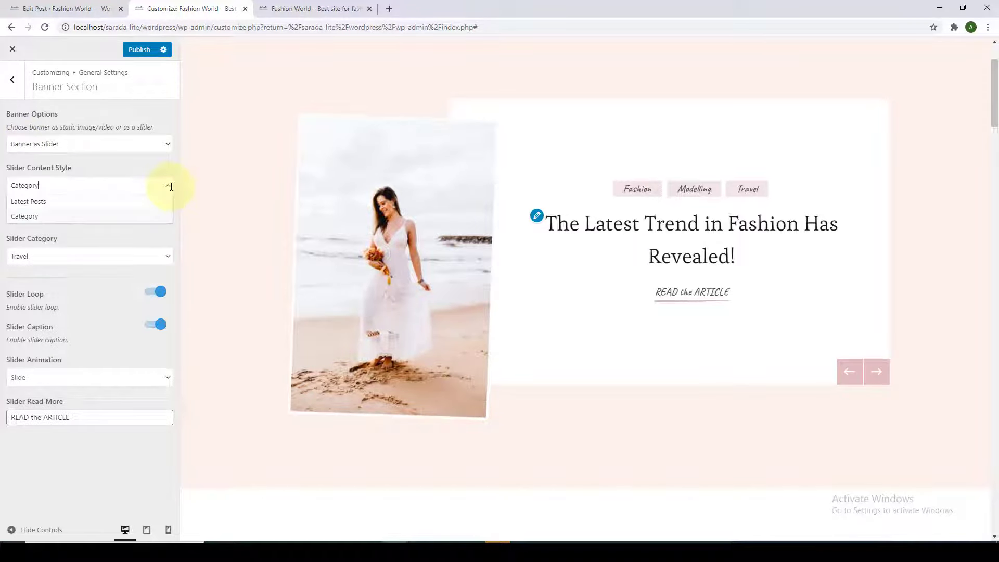
{"action": "left_click", "coordinate": [41, 202]}
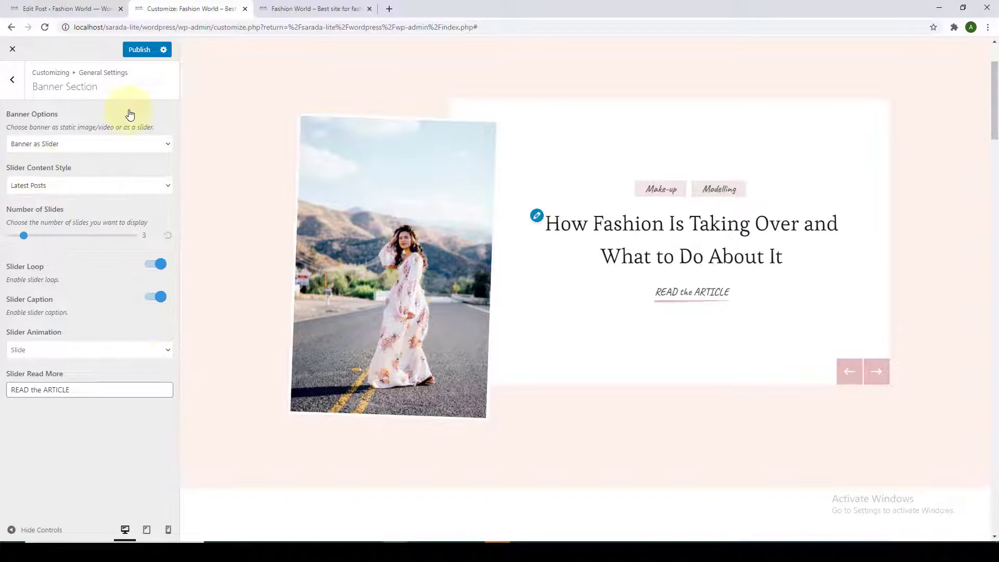
{"action": "left_click", "coordinate": [138, 50]}
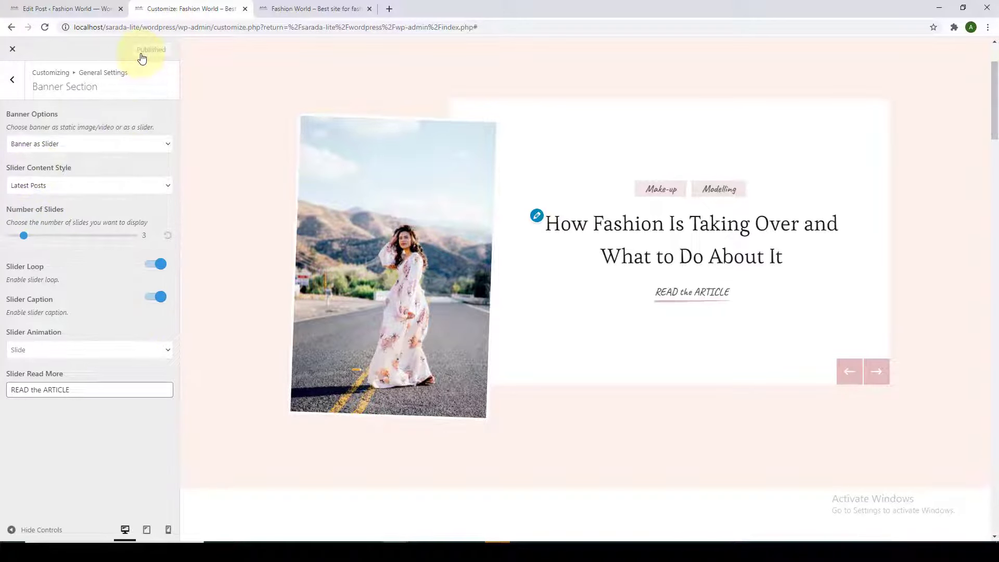
Step: Open the Featured Area Section in the general settings and review the widgets it supports alongside the page preview
{"action": "left_click", "coordinate": [8, 93]}
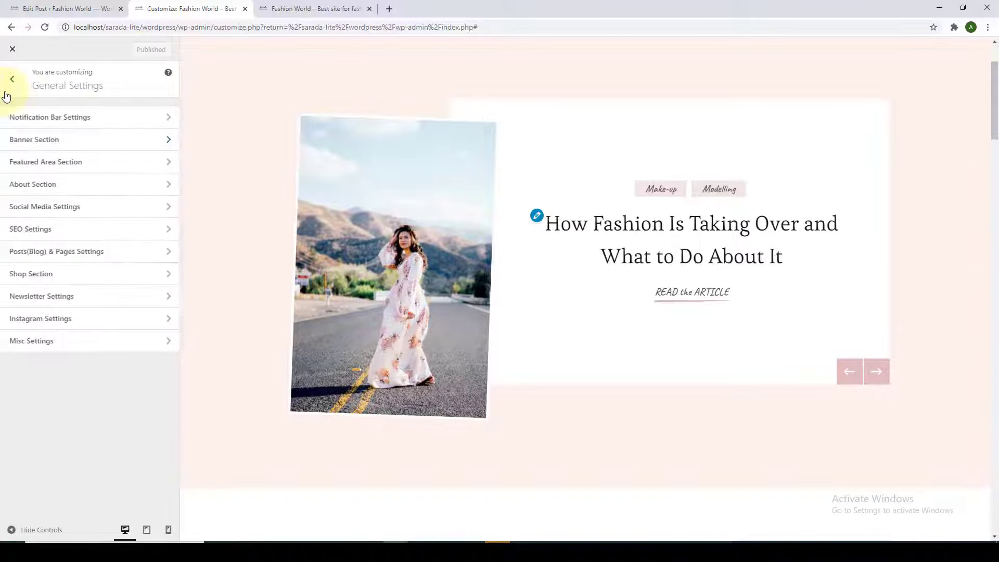
{"action": "left_click", "coordinate": [69, 166]}
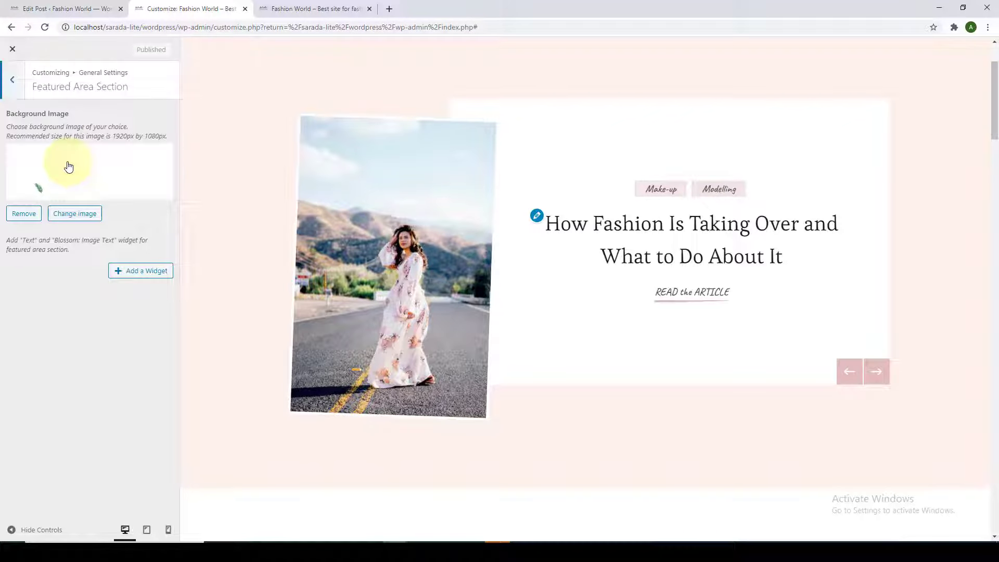
{"action": "scroll", "coordinate": [808, 147], "scroll_direction": "down", "scroll_amount": 4}
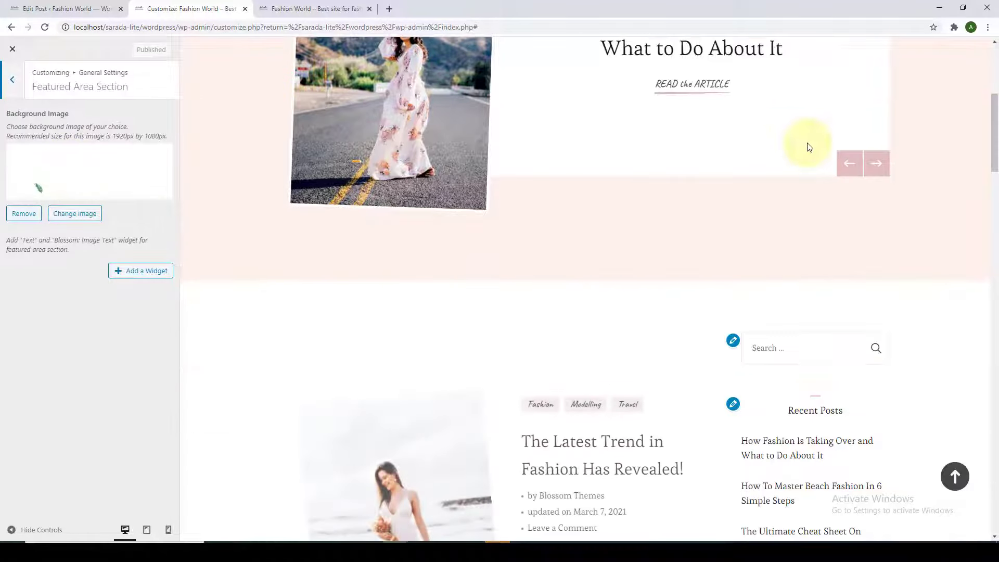
{"action": "scroll", "coordinate": [808, 147], "scroll_direction": "down", "scroll_amount": 2}
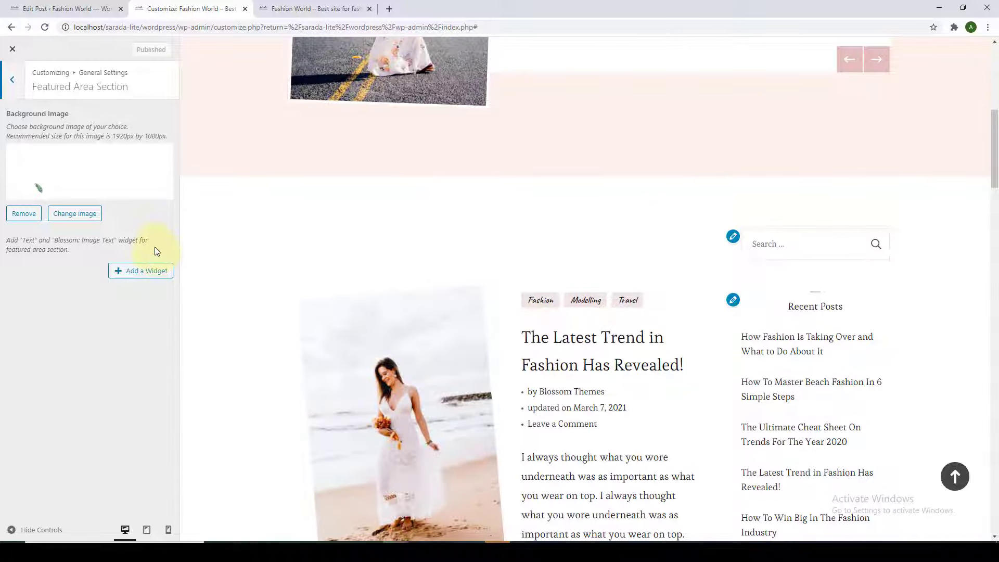
{"action": "left_click", "coordinate": [138, 277]}
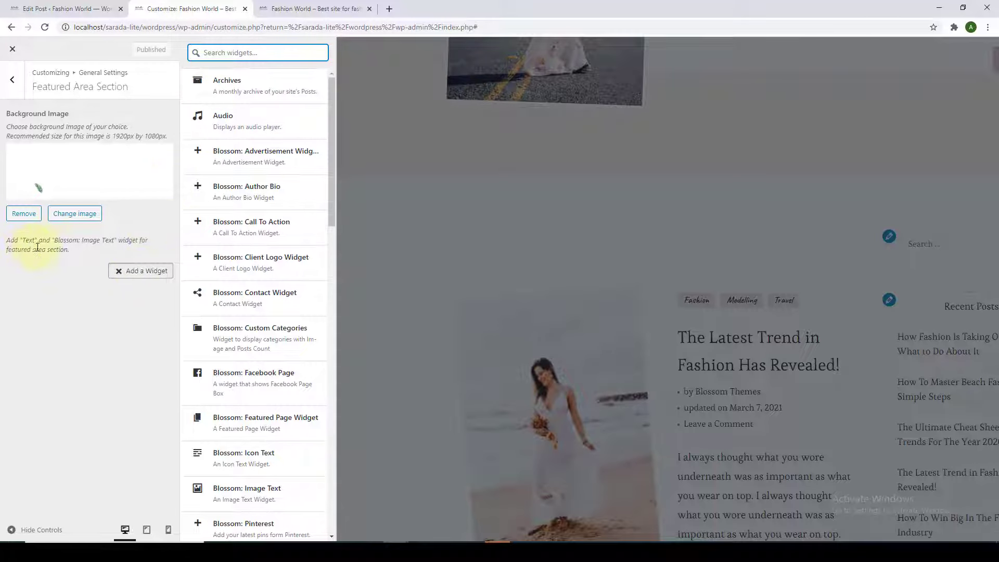
{"action": "left_click_drag", "start_coordinate": [71, 250], "coordinate": [38, 248]}
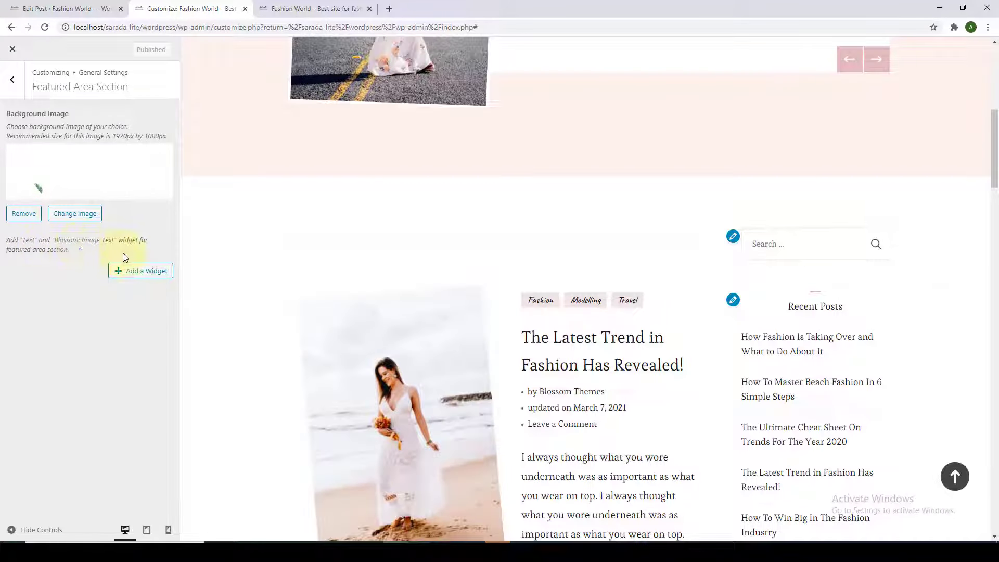
Step: Search the available widgets for "text" and add a Text widget to the featured area
{"action": "left_click", "coordinate": [119, 275]}
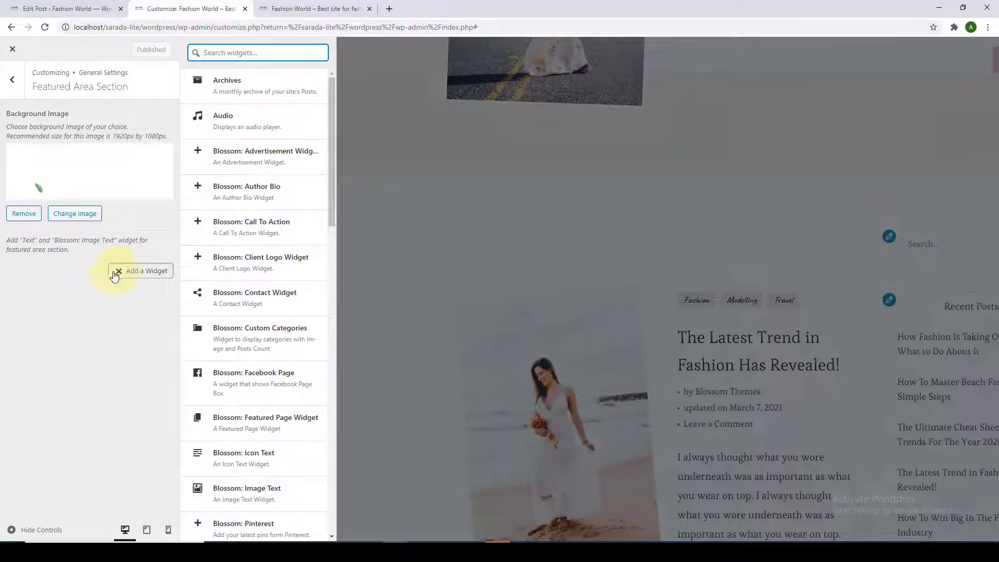
{"action": "left_click", "coordinate": [220, 54]}
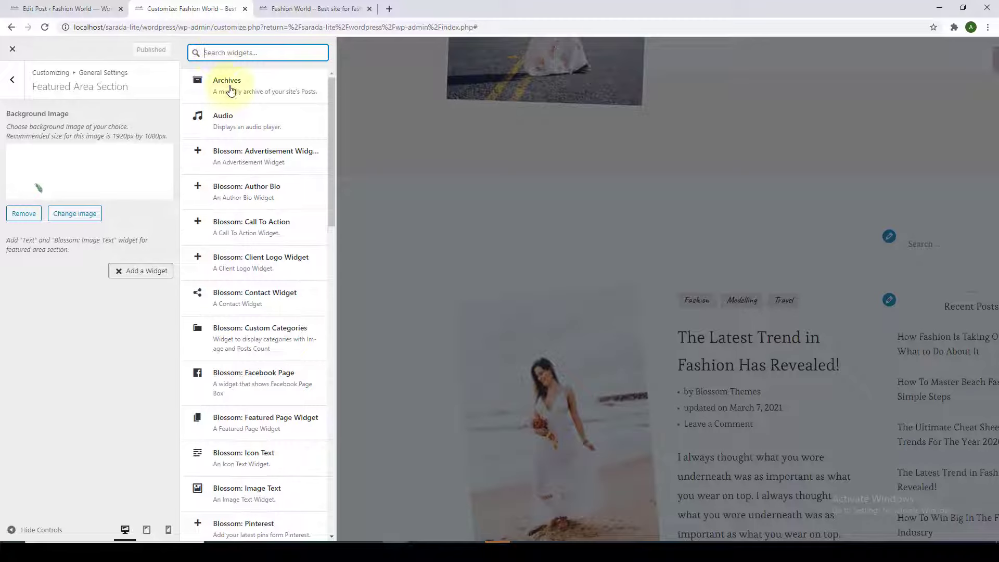
{"action": "scroll", "coordinate": [286, 301], "scroll_direction": "down", "scroll_amount": 7}
{"action": "scroll", "coordinate": [267, 417], "scroll_direction": "up", "scroll_amount": 4}
{"action": "scroll", "coordinate": [267, 417], "scroll_direction": "up", "scroll_amount": 3}
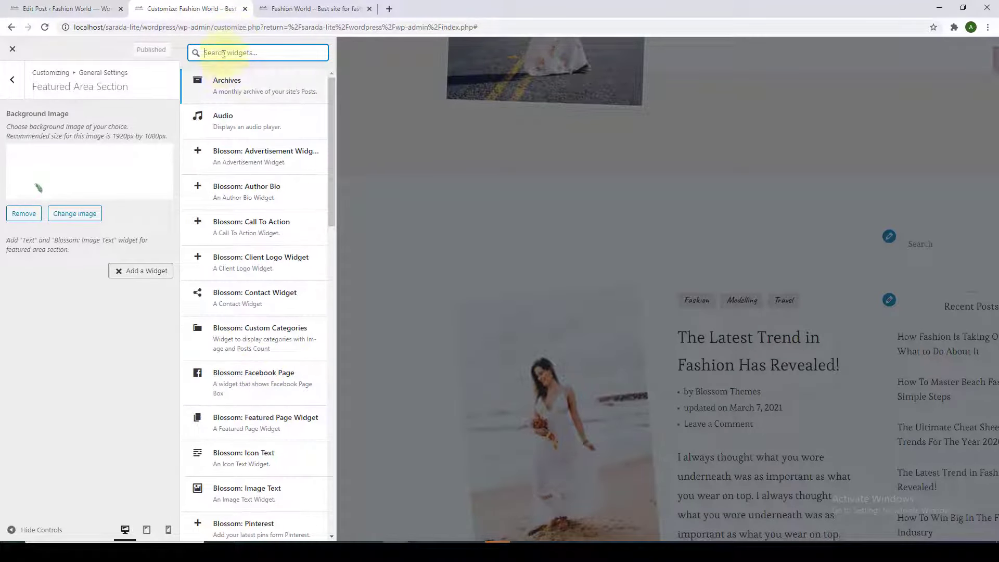
{"action": "type", "text": "tex"}
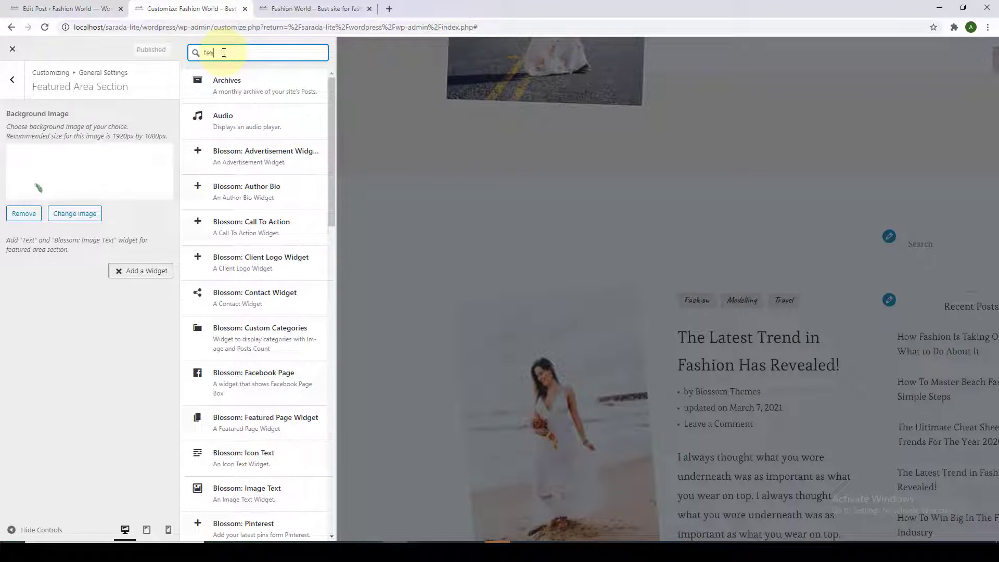
{"action": "type", "text": "t"}
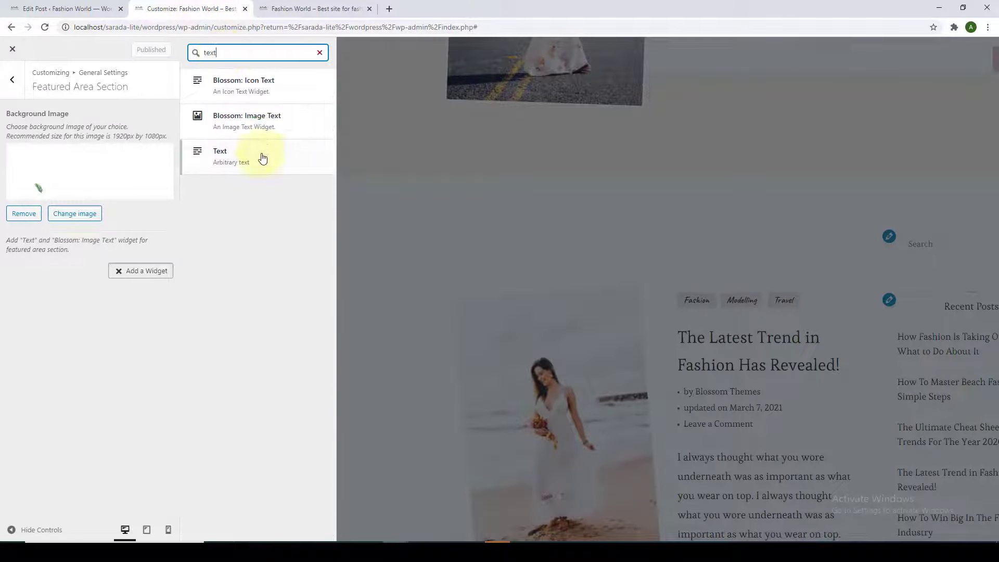
{"action": "left_click", "coordinate": [231, 168]}
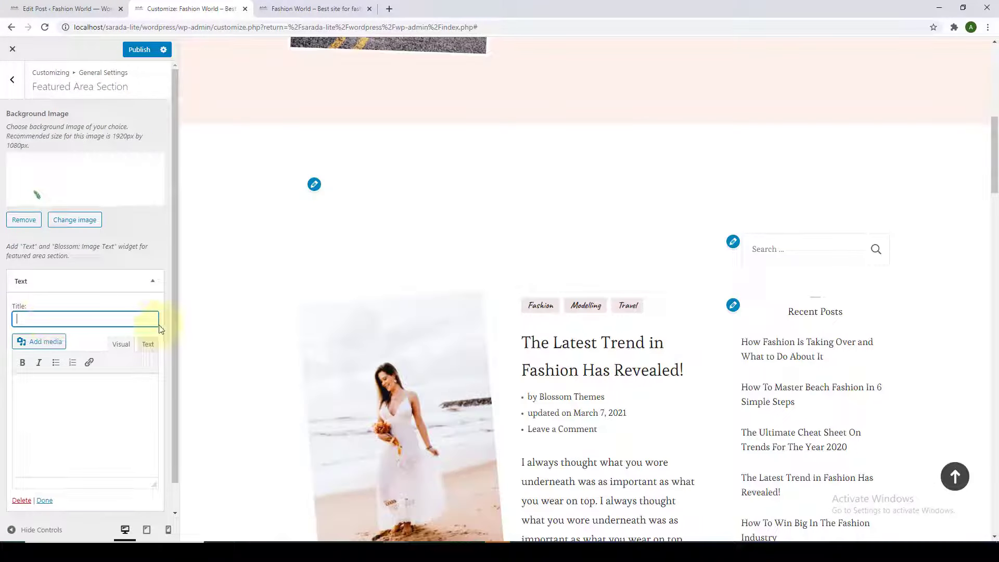
Step: Title the Text widget "Main Features", fill in the paragraph beginning "Even though they are often used together" and collapse the widget
{"action": "type", "text": "Main Features"}
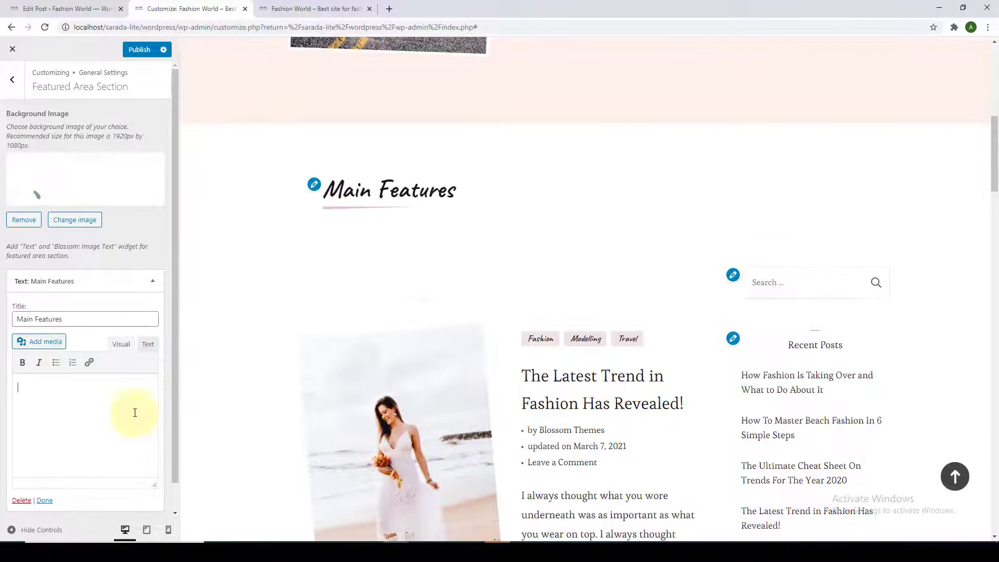
{"action": "left_click", "coordinate": [69, 396]}
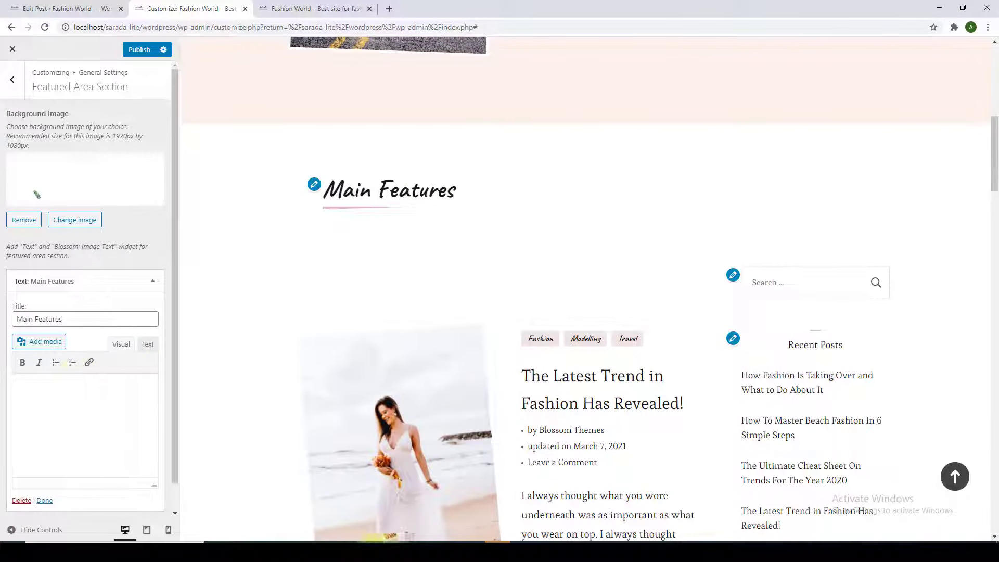
{"action": "type", "text": "Even though they are often used together, the term fashion differs from clothes and costume, where the first describes the material and technical garment."}
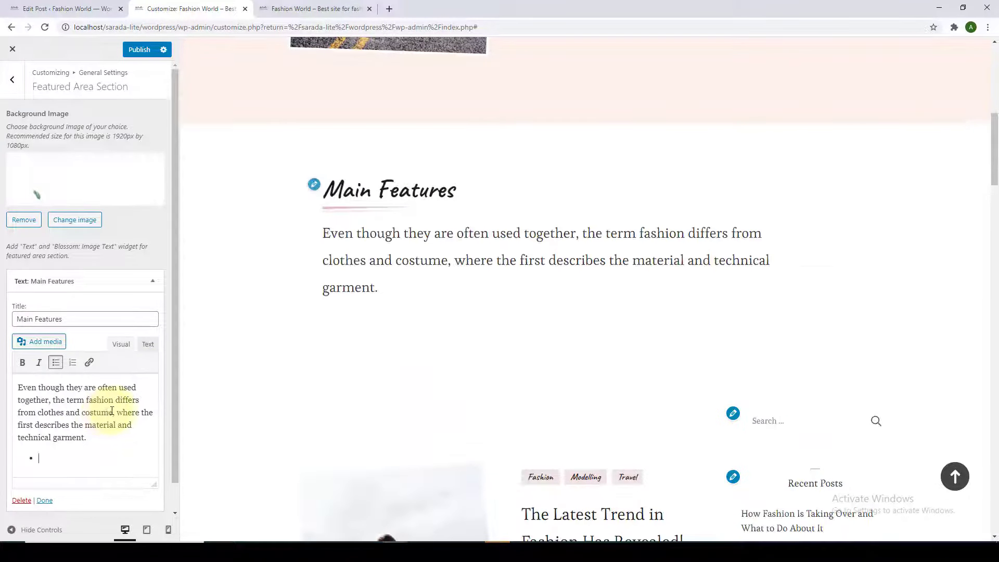
{"action": "scroll", "coordinate": [120, 395], "scroll_direction": "down", "scroll_amount": 1}
{"action": "left_click", "coordinate": [45, 472]}
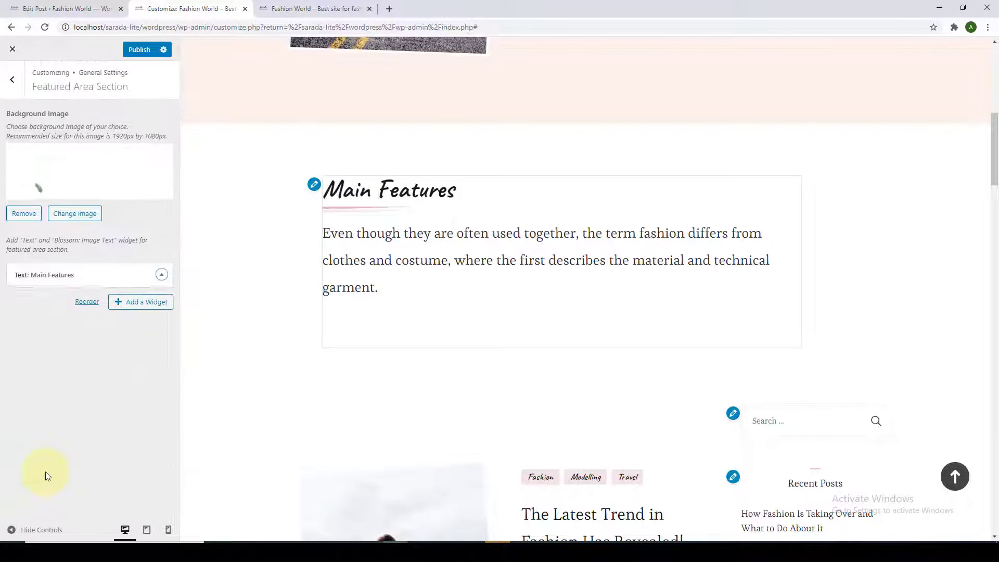
Step: Add a Blossom: Image Text widget to the featured area and create its first image text entry
{"action": "left_click", "coordinate": [127, 304]}
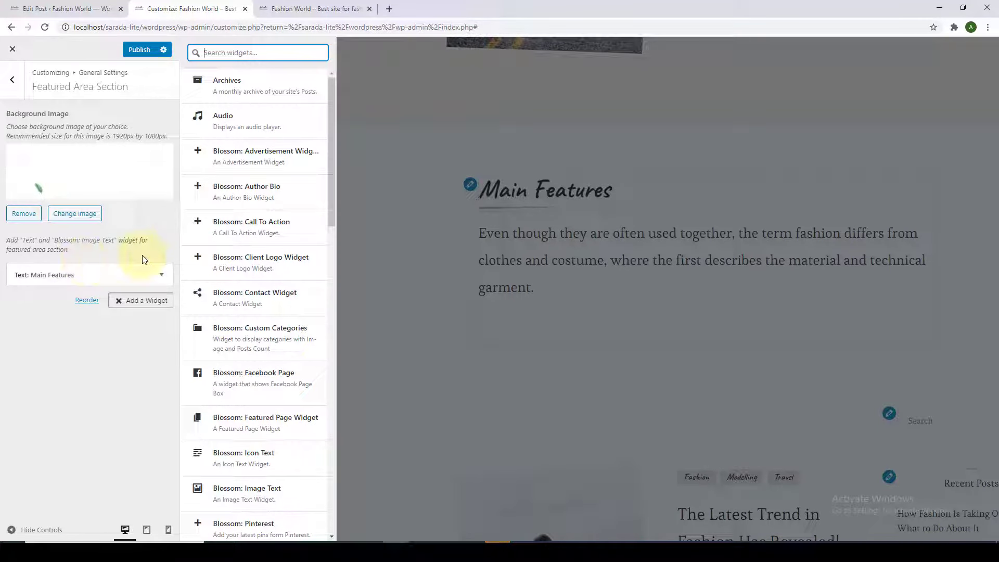
{"action": "left_click", "coordinate": [251, 495]}
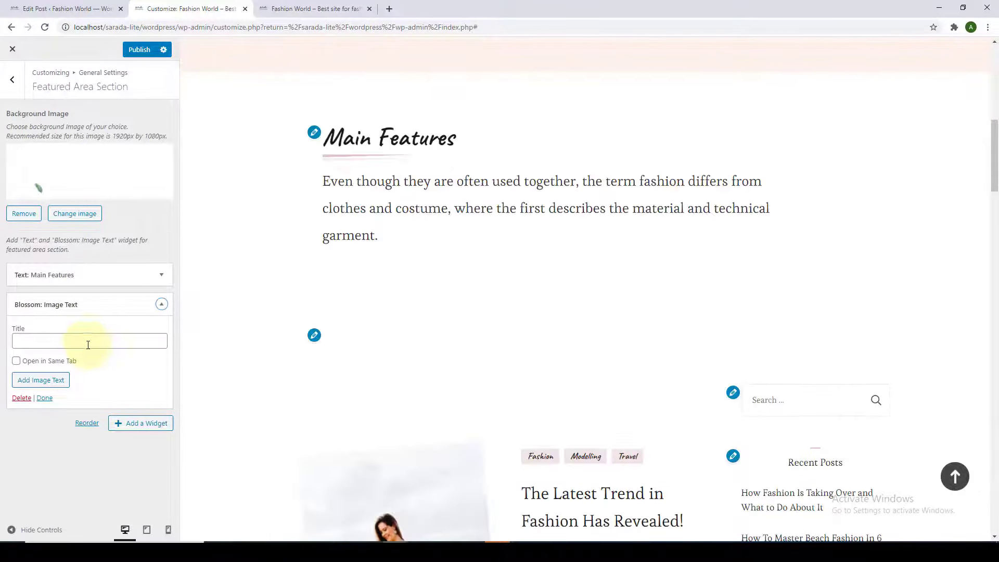
{"action": "left_click", "coordinate": [31, 344]}
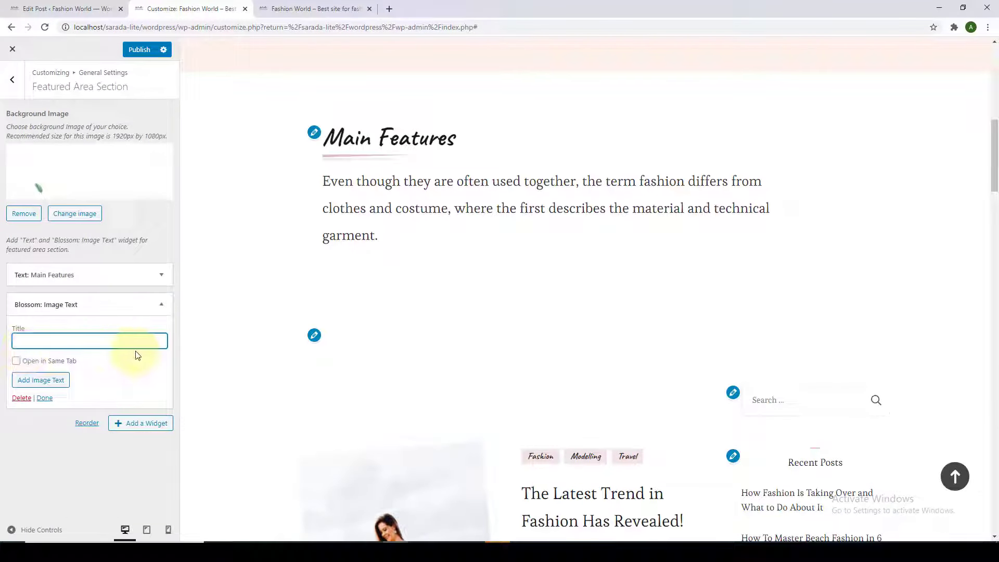
{"action": "left_click", "coordinate": [53, 381]}
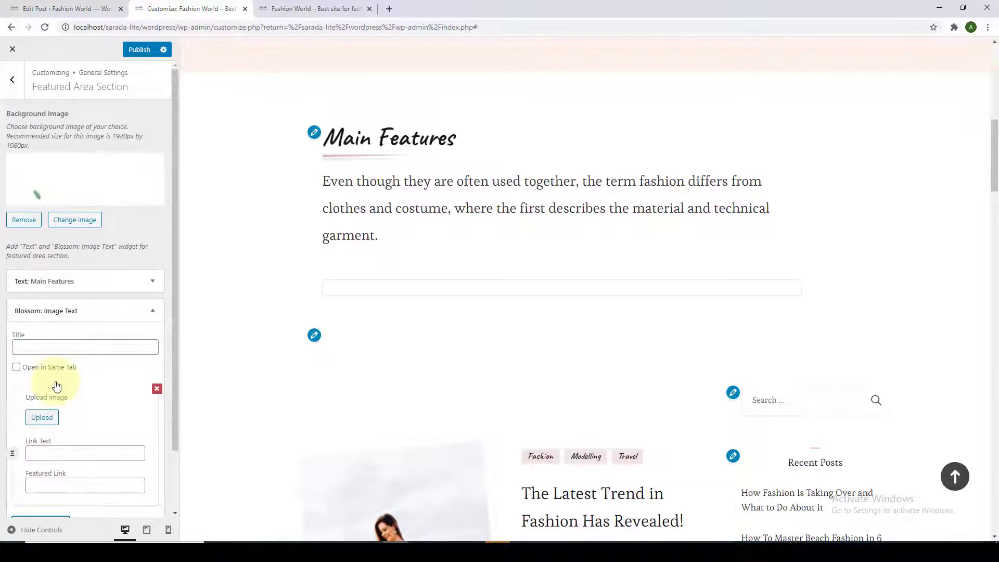
{"action": "scroll", "coordinate": [56, 385], "scroll_direction": "down", "scroll_amount": 2}
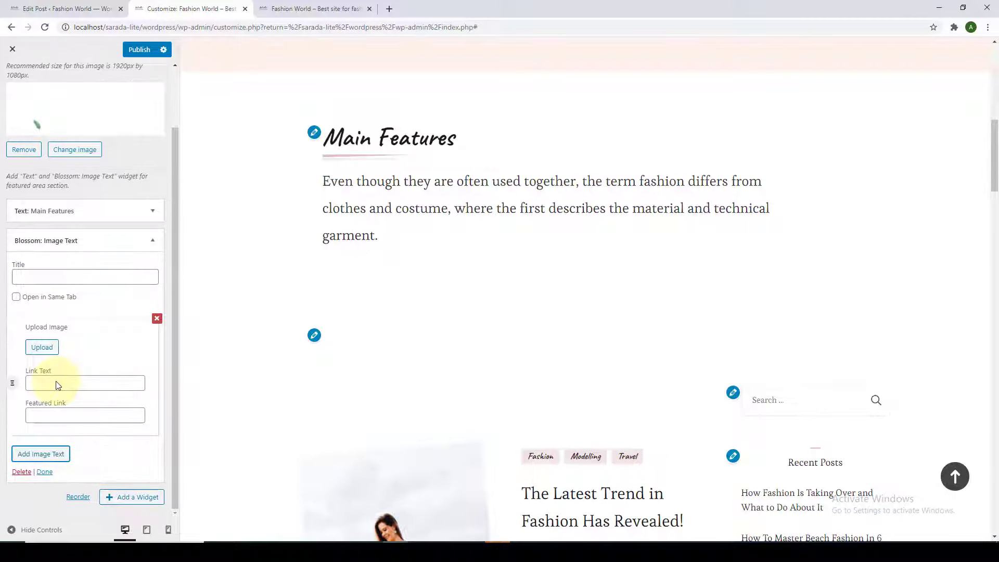
Step: Give the first entry the feature-section-img3 image, the link text "Shop" and the copied localhost URL as featured link
{"action": "left_click", "coordinate": [45, 349]}
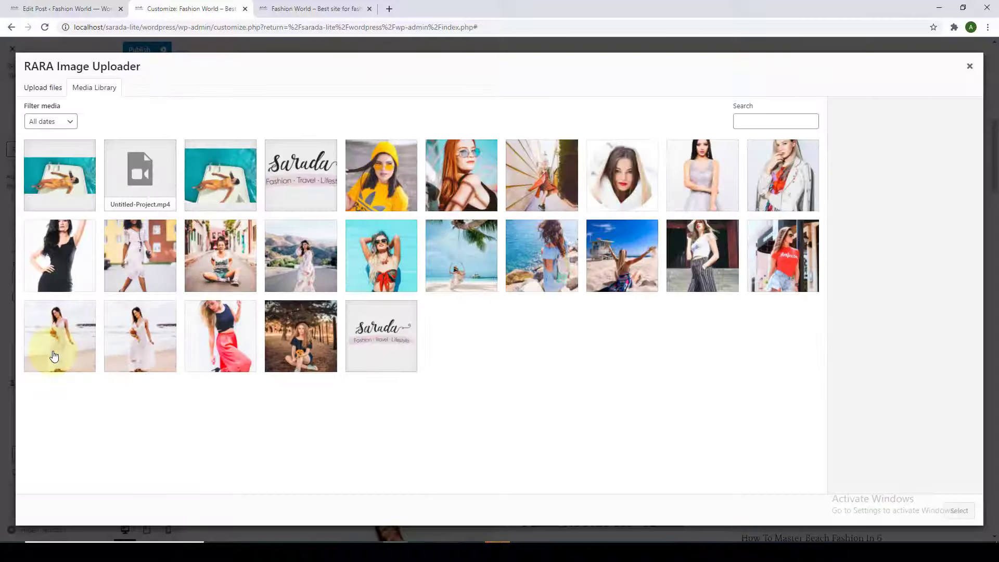
{"action": "left_click", "coordinate": [381, 255]}
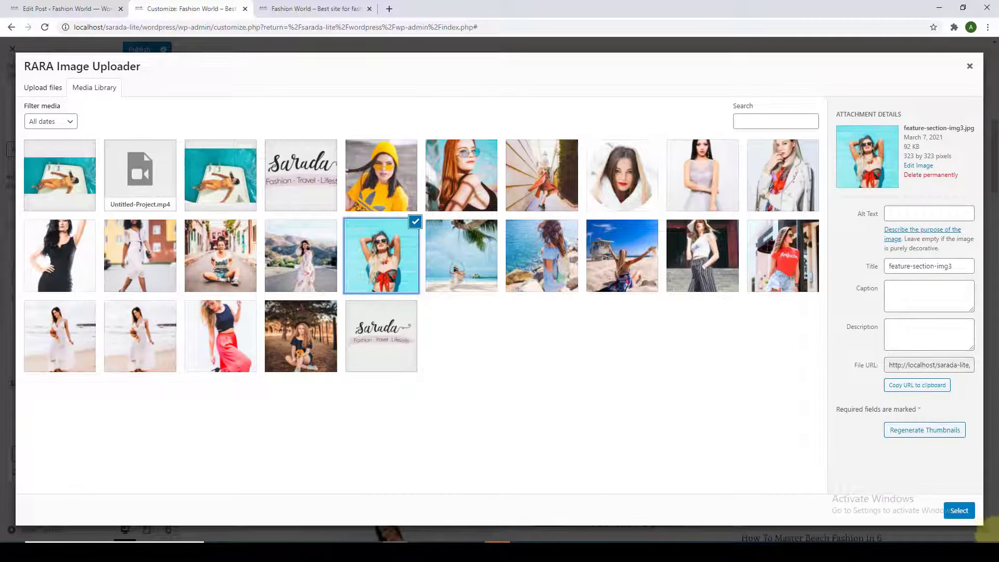
{"action": "left_click", "coordinate": [960, 510]}
{"action": "scroll", "coordinate": [92, 386], "scroll_direction": "down", "scroll_amount": 2}
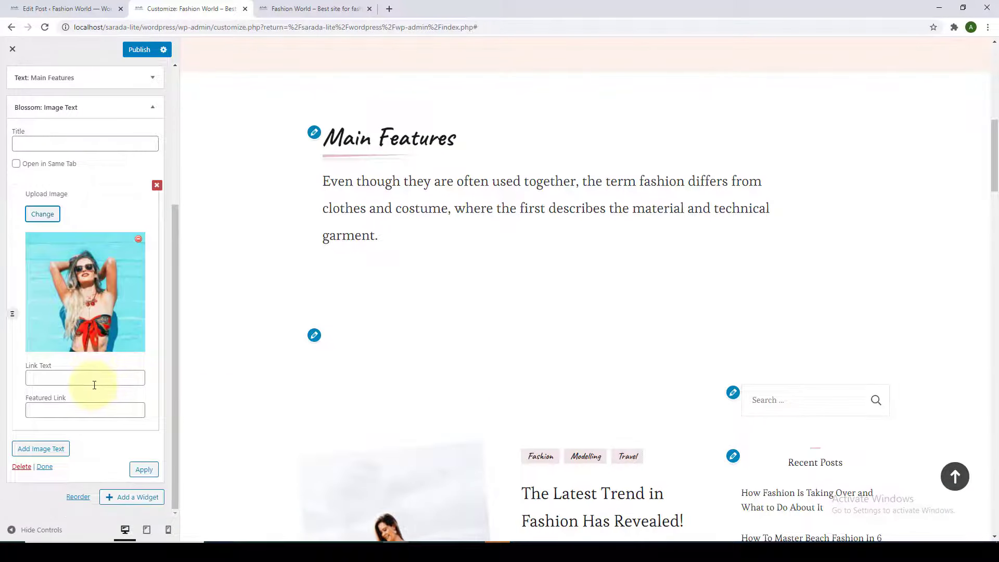
{"action": "left_click", "coordinate": [93, 381]}
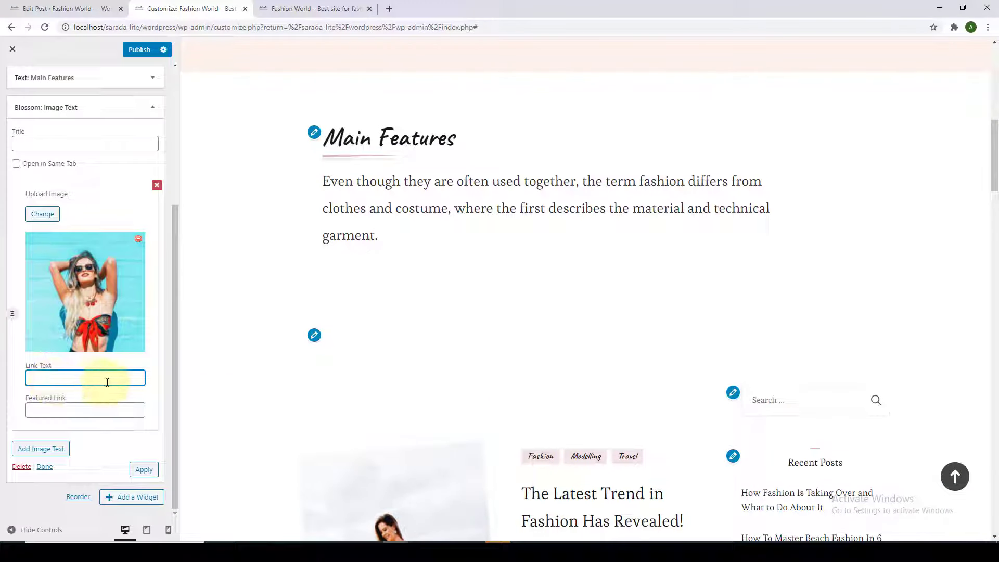
{"action": "type", "text": "Shop"}
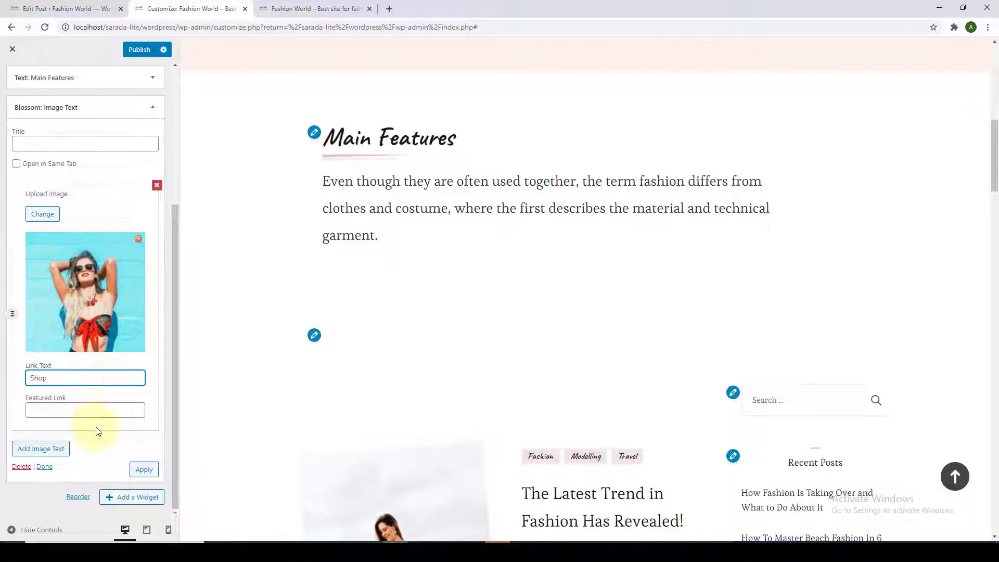
{"action": "left_click", "coordinate": [94, 410]}
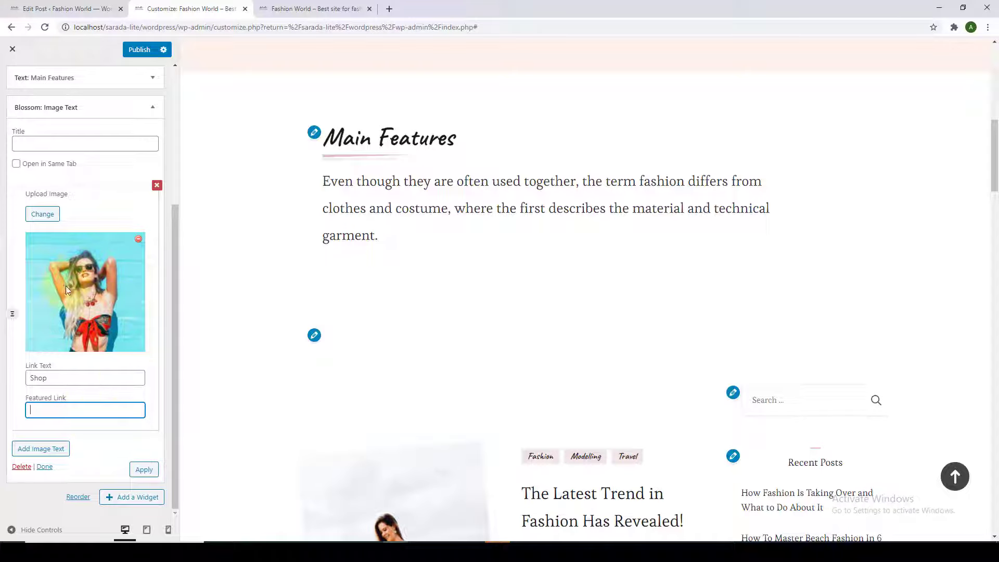
{"action": "right_click", "coordinate": [61, 405]}
{"action": "left_click", "coordinate": [98, 326]}
Step: Add a second entry using the blue-dress seaside image, with link text "About Me" and the copied localhost URL as featured link
{"action": "left_click", "coordinate": [40, 449]}
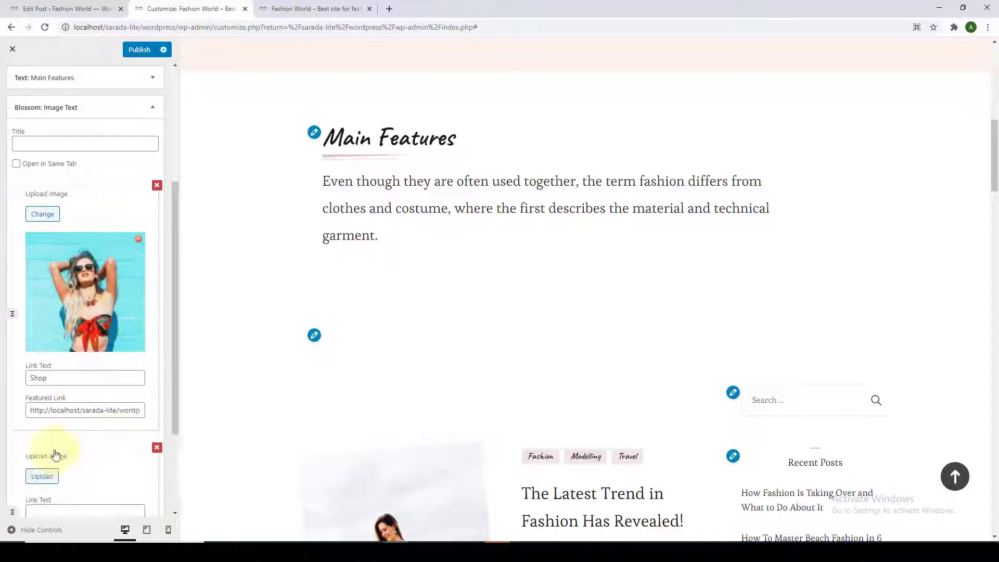
{"action": "left_click", "coordinate": [42, 496]}
{"action": "left_click", "coordinate": [541, 256]}
{"action": "left_click", "coordinate": [960, 510]}
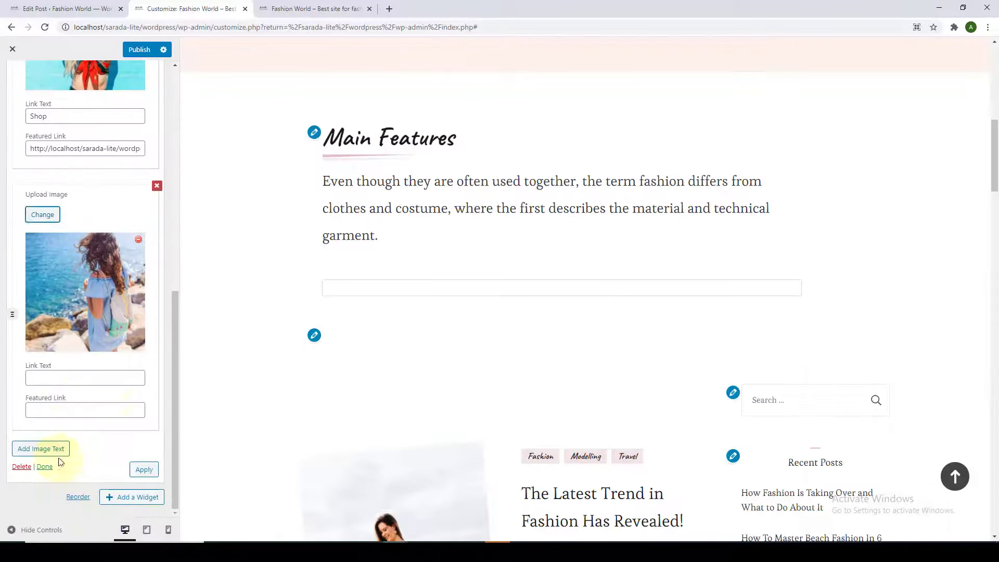
{"action": "left_click", "coordinate": [65, 378]}
{"action": "right_click", "coordinate": [65, 379]}
{"action": "left_click", "coordinate": [61, 372]}
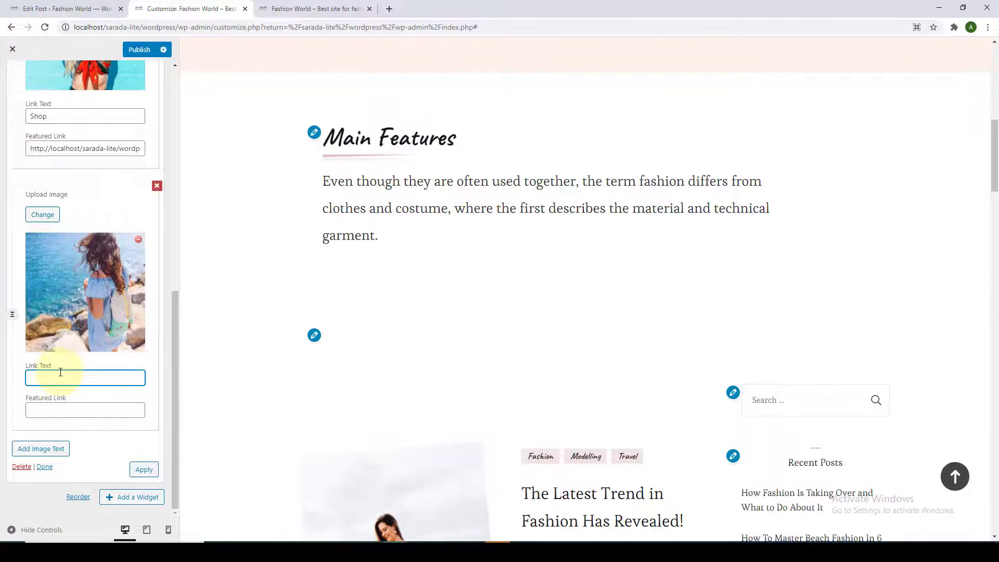
{"action": "type", "text": "About Me"}
{"action": "left_click", "coordinate": [79, 410]}
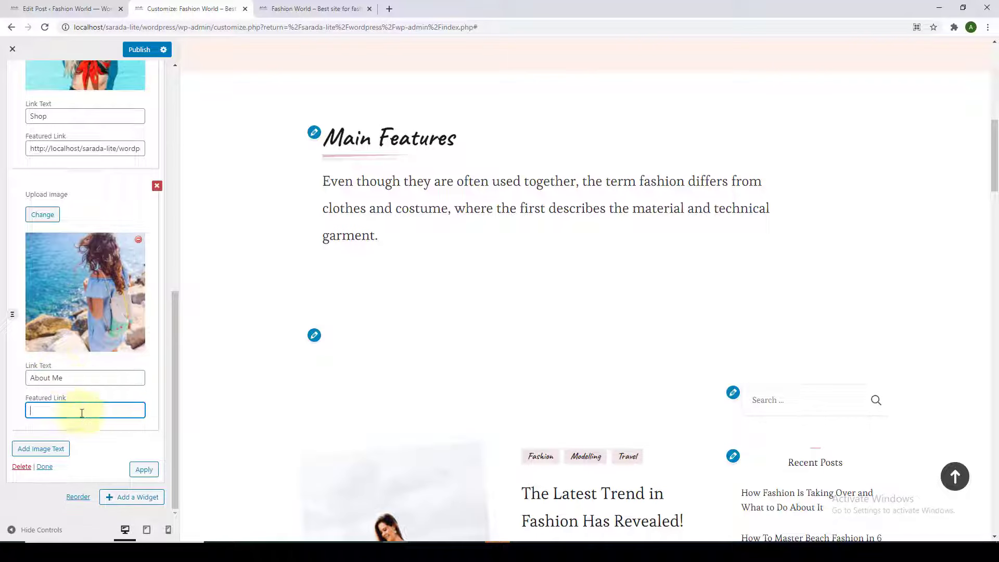
{"action": "right_click", "coordinate": [79, 410]}
{"action": "left_click", "coordinate": [107, 333]}
Step: Add a third entry using feature-section-img2, with link text "My Blog" and the copied localhost URL as featured link
{"action": "left_click", "coordinate": [41, 449]}
{"action": "left_click", "coordinate": [43, 341]}
{"action": "left_click", "coordinate": [461, 255]}
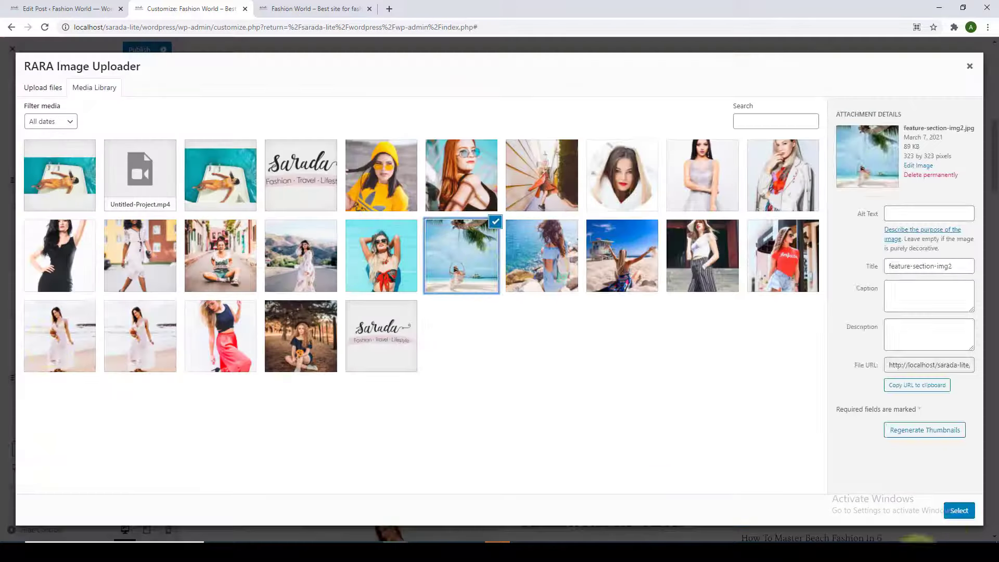
{"action": "left_click", "coordinate": [959, 510]}
{"action": "scroll", "coordinate": [62, 373], "scroll_direction": "down", "scroll_amount": 3}
{"action": "left_click", "coordinate": [55, 378]}
{"action": "type", "text": "M"}
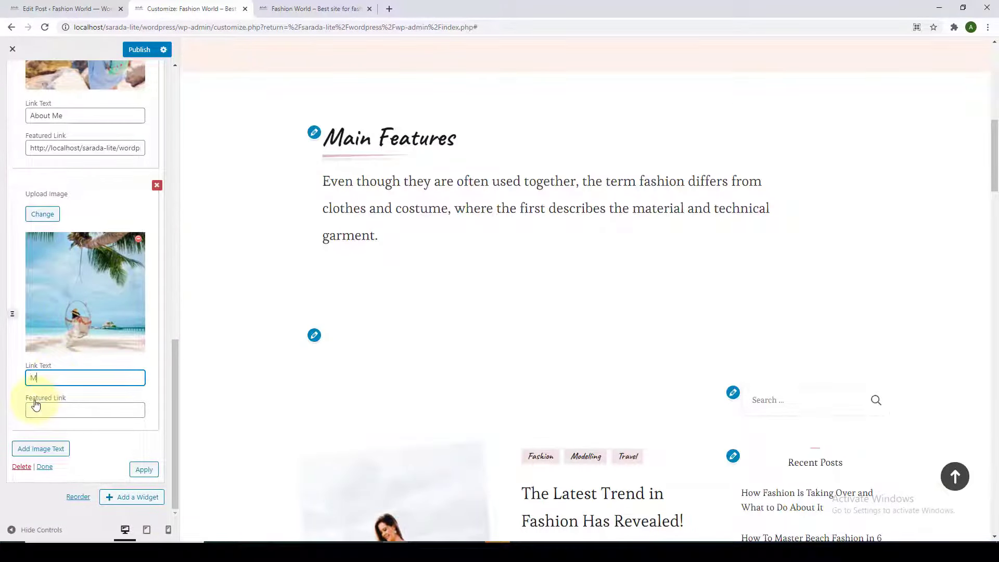
{"action": "type", "text": "y Blog"}
{"action": "right_click", "coordinate": [36, 408]}
{"action": "left_click", "coordinate": [72, 328]}
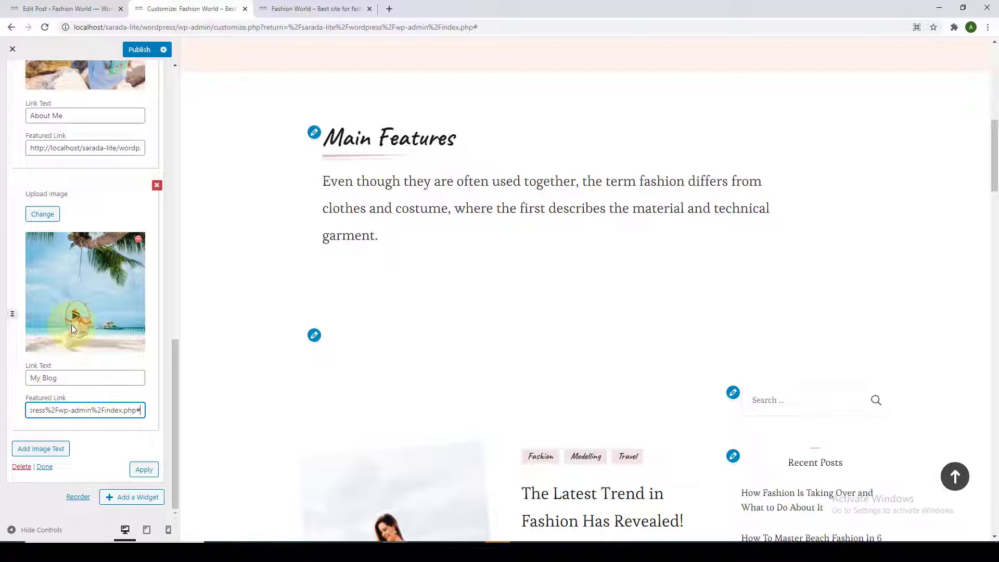
Step: Apply the three image text entries, collapse the widget and publish the featured area changes
{"action": "scroll", "coordinate": [104, 436], "scroll_direction": "up", "scroll_amount": 8}
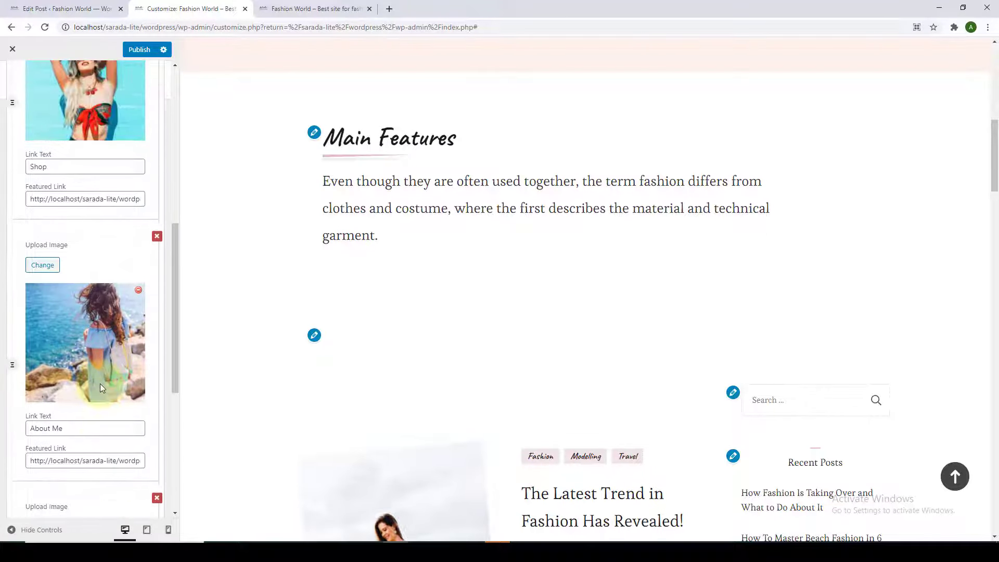
{"action": "scroll", "coordinate": [91, 317], "scroll_direction": "down", "scroll_amount": 5}
{"action": "scroll", "coordinate": [91, 323], "scroll_direction": "down", "scroll_amount": 5}
{"action": "left_click", "coordinate": [104, 410]}
{"action": "left_click", "coordinate": [144, 470]}
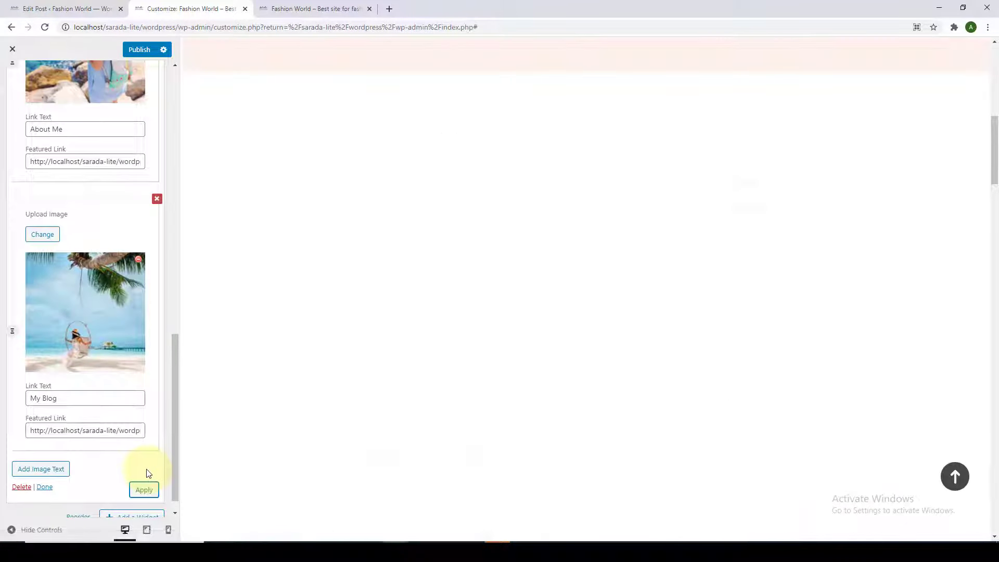
{"action": "scroll", "coordinate": [307, 307], "scroll_direction": "down", "scroll_amount": 3}
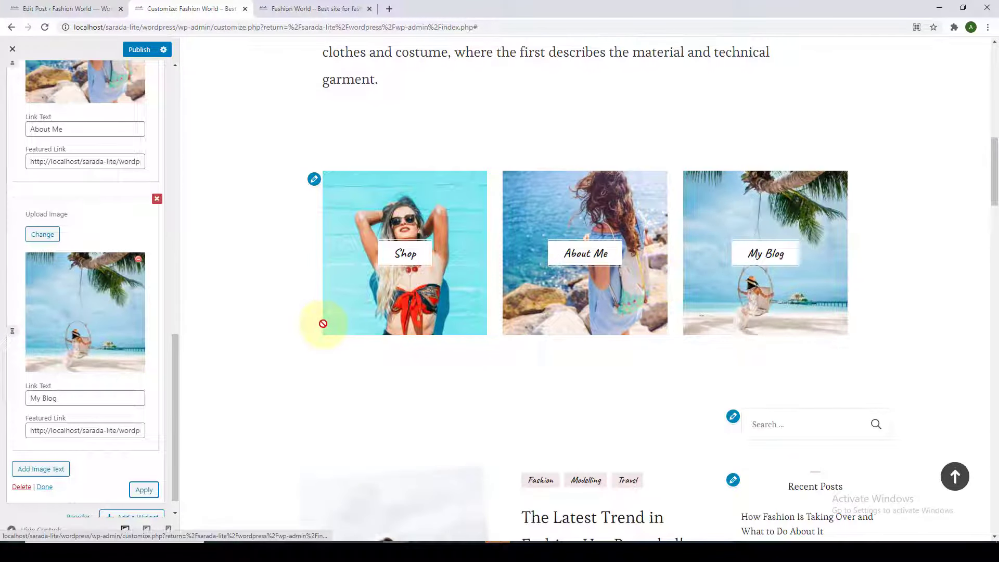
{"action": "left_click", "coordinate": [44, 487]}
{"action": "left_click", "coordinate": [133, 50]}
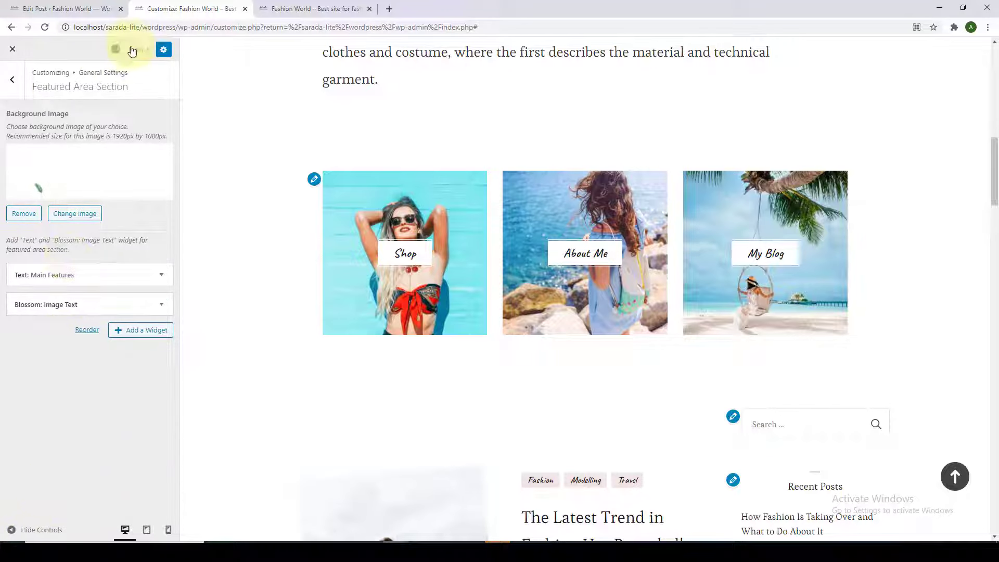
Step: Reload the live Fashion World site and check the featured area's text and linked images
{"action": "left_click", "coordinate": [261, 5]}
{"action": "scroll", "coordinate": [199, 154], "scroll_direction": "down", "scroll_amount": 10}
{"action": "left_click", "coordinate": [45, 27]}
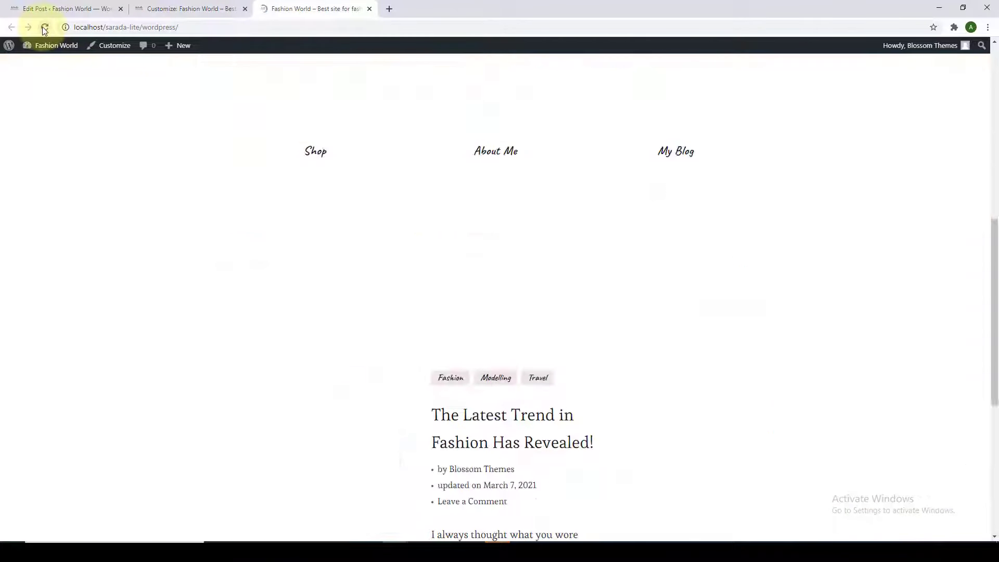
{"action": "scroll", "coordinate": [72, 234], "scroll_direction": "down", "scroll_amount": 4}
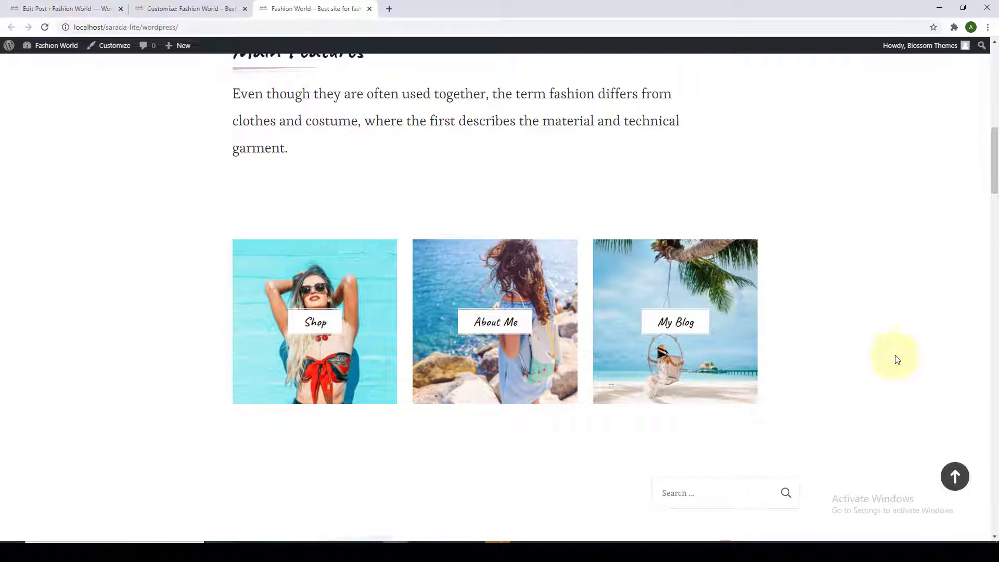
{"action": "left_click", "coordinate": [955, 477]}
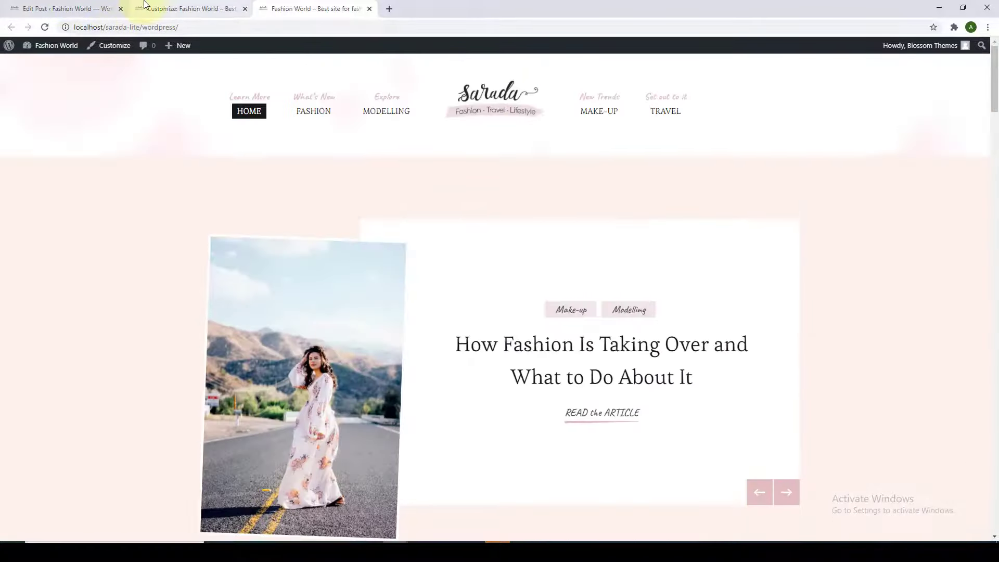
Step: Return to the theme customizer and open the About Section within General Settings
{"action": "left_click", "coordinate": [148, 7]}
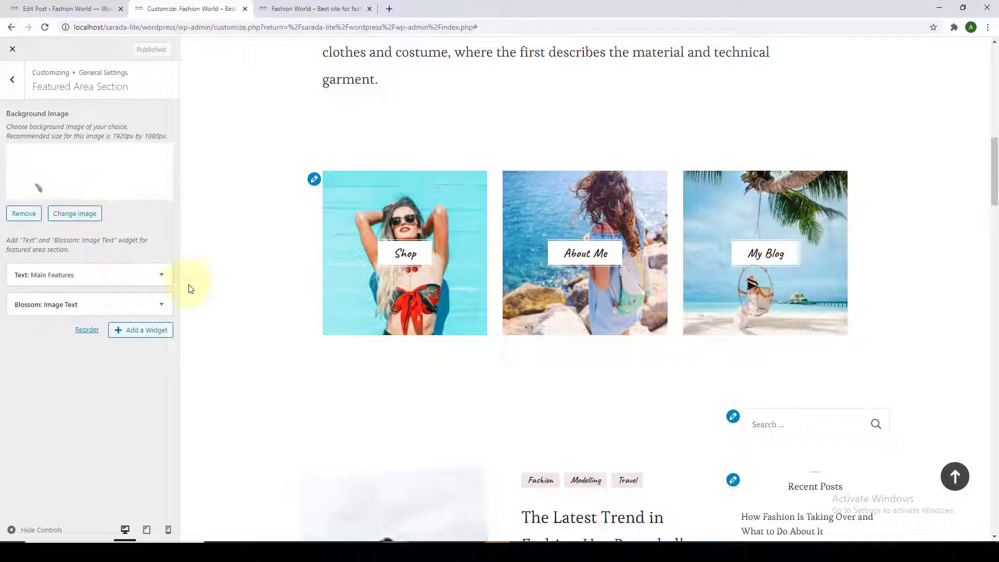
{"action": "left_click", "coordinate": [14, 88]}
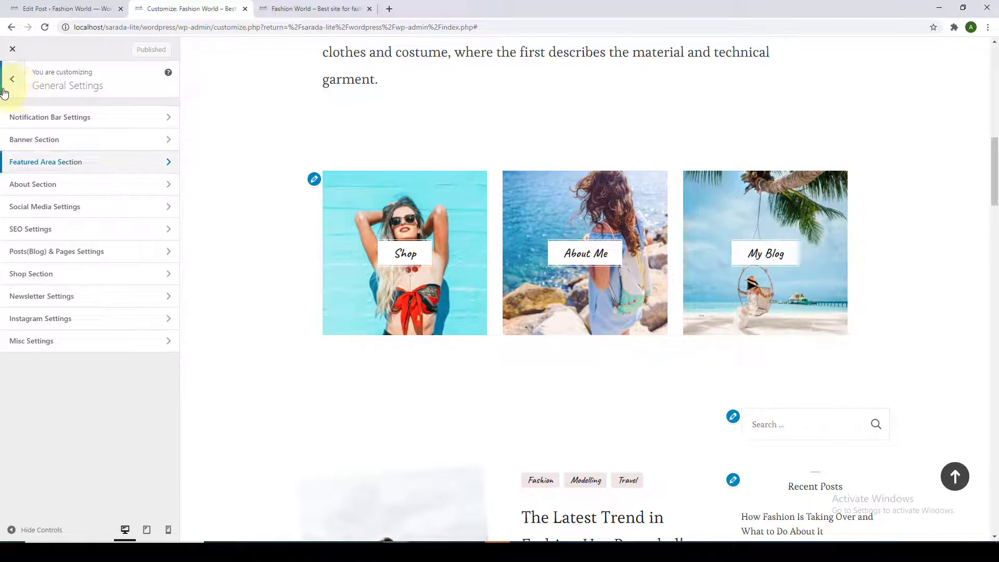
{"action": "left_click", "coordinate": [82, 193]}
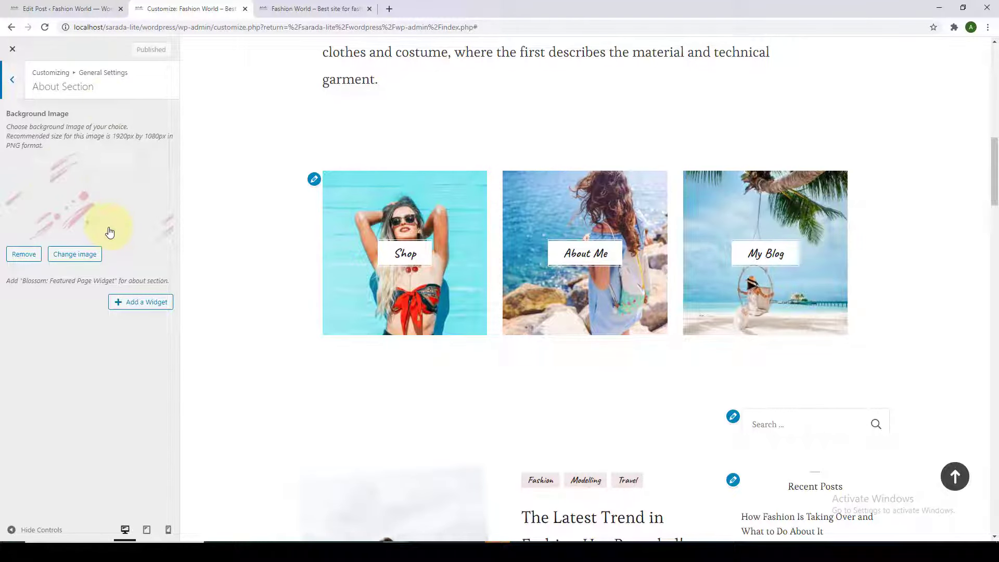
Step: Create a new page in the WordPress admin titled "Behind the Blog" and fill in its introduction text and images
{"action": "left_click", "coordinate": [74, 12]}
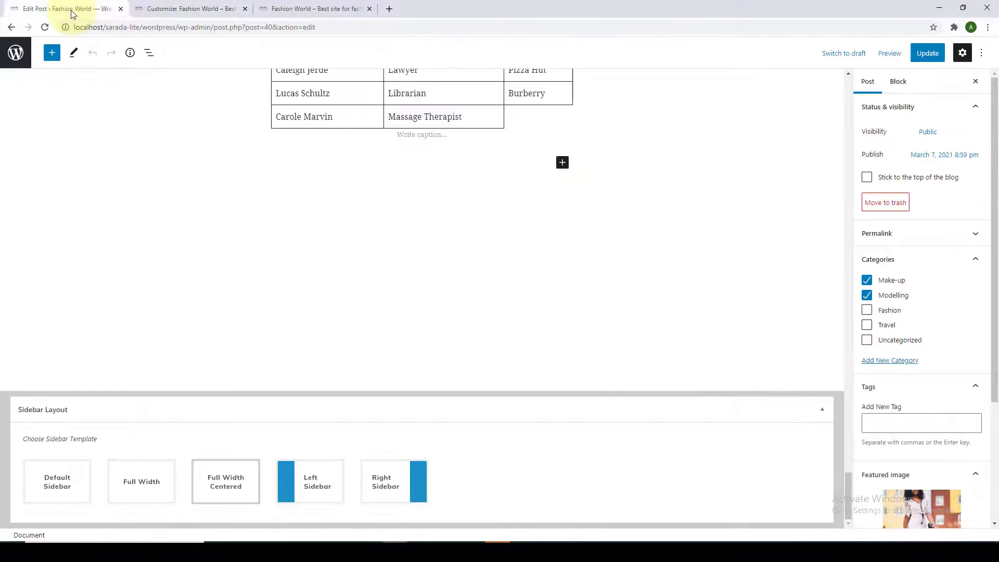
{"action": "left_click", "coordinate": [15, 52]}
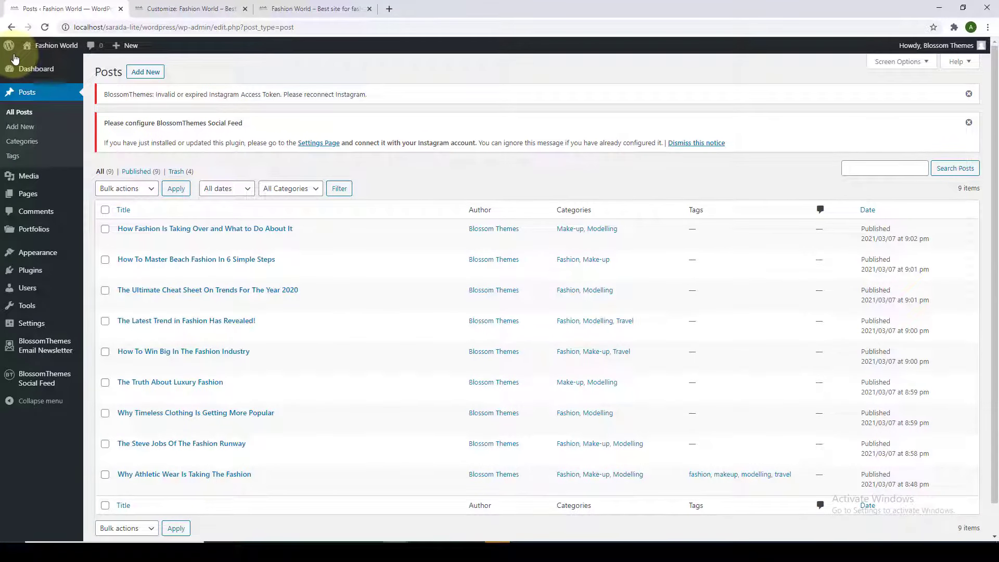
{"action": "mouse_move", "coordinate": [28, 194]}
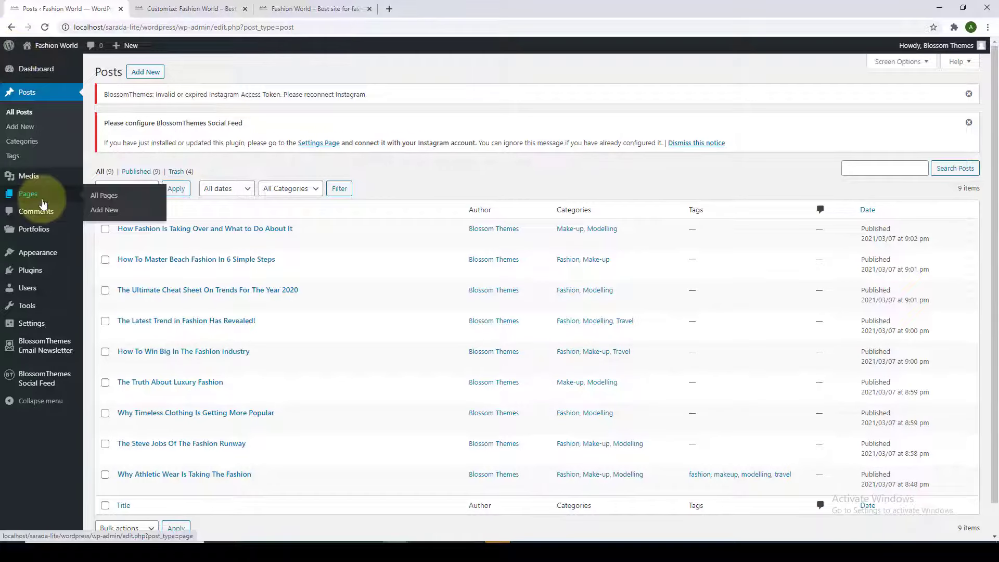
{"action": "left_click", "coordinate": [114, 216]}
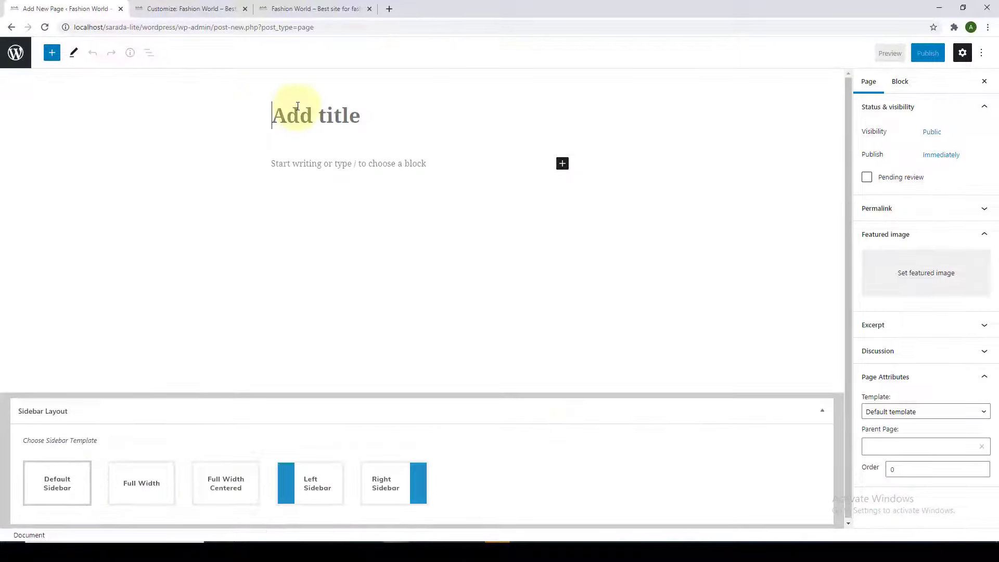
{"action": "left_click", "coordinate": [287, 157]}
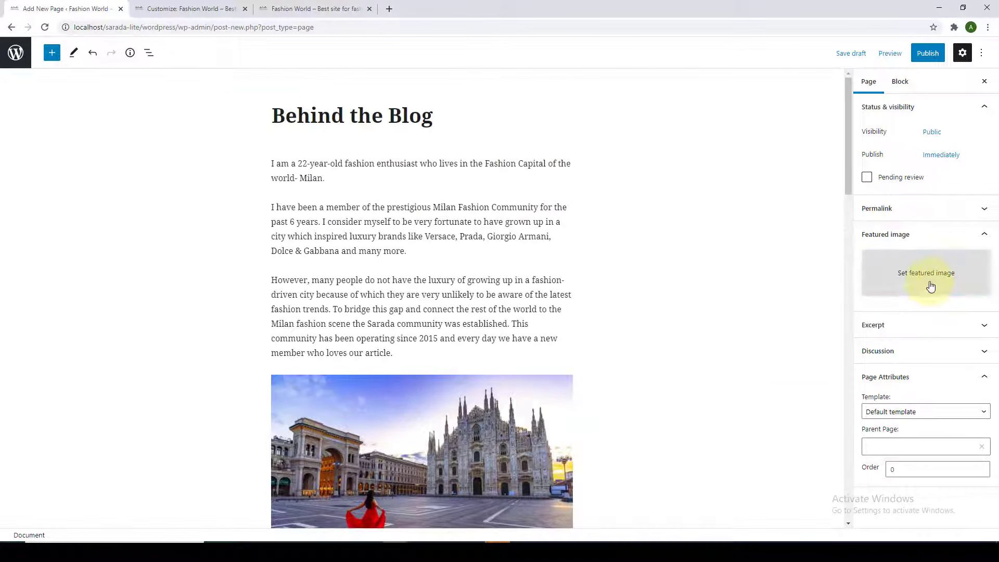
Step: Set about-section-img1 from the media library as the page's featured image and publish the page
{"action": "left_click", "coordinate": [931, 285]}
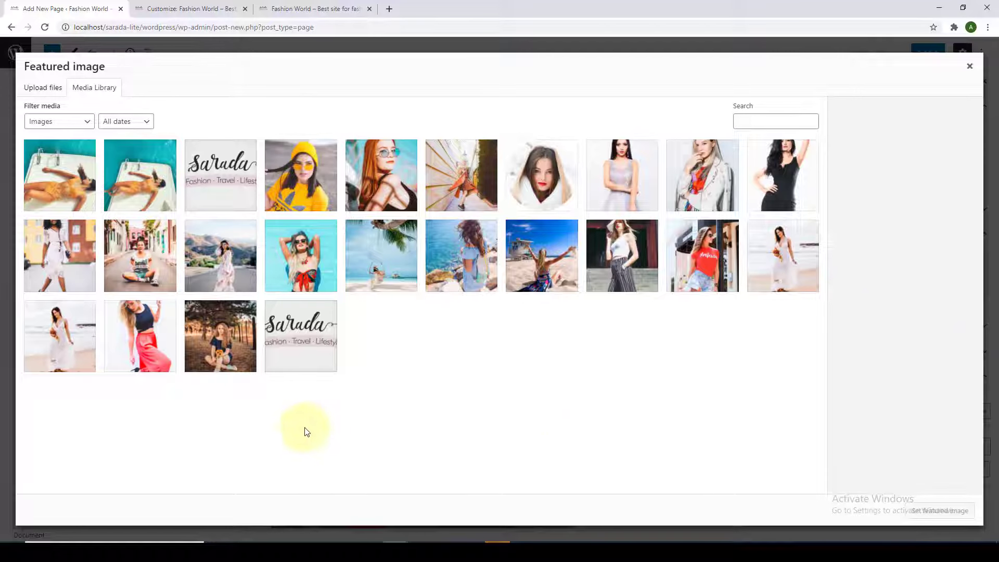
{"action": "left_click", "coordinate": [213, 349]}
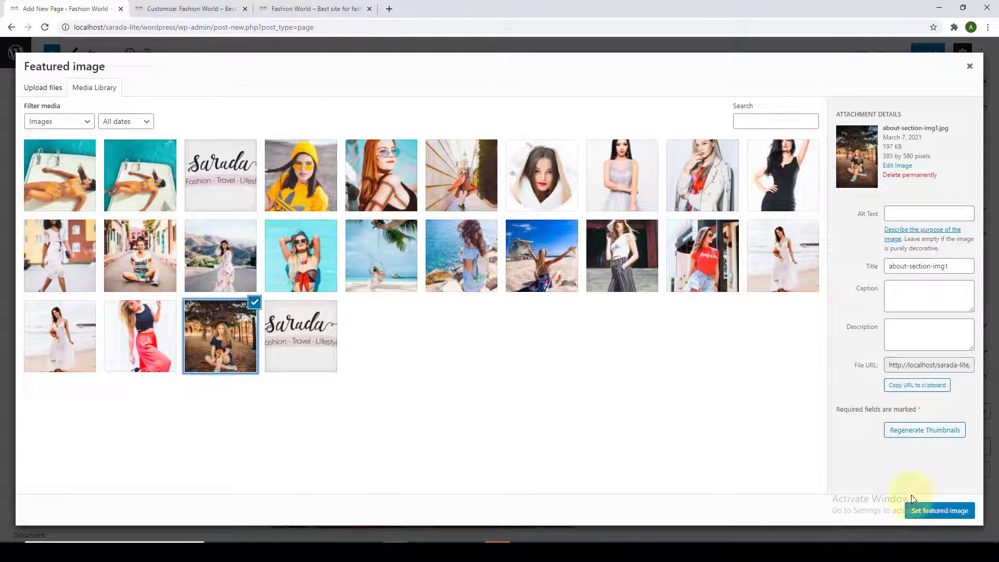
{"action": "left_click", "coordinate": [941, 511]}
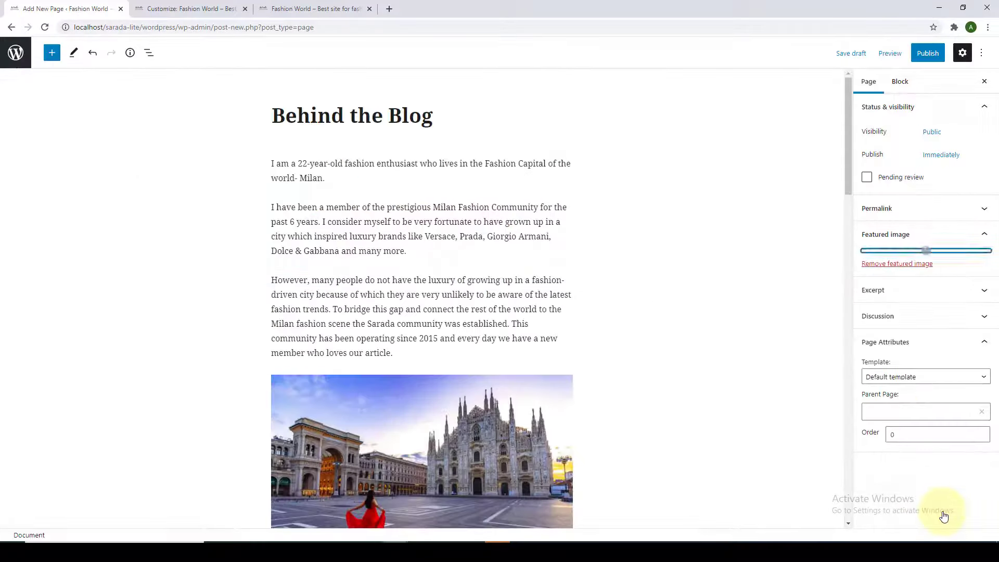
{"action": "left_click", "coordinate": [921, 52]}
{"action": "left_click", "coordinate": [914, 53]}
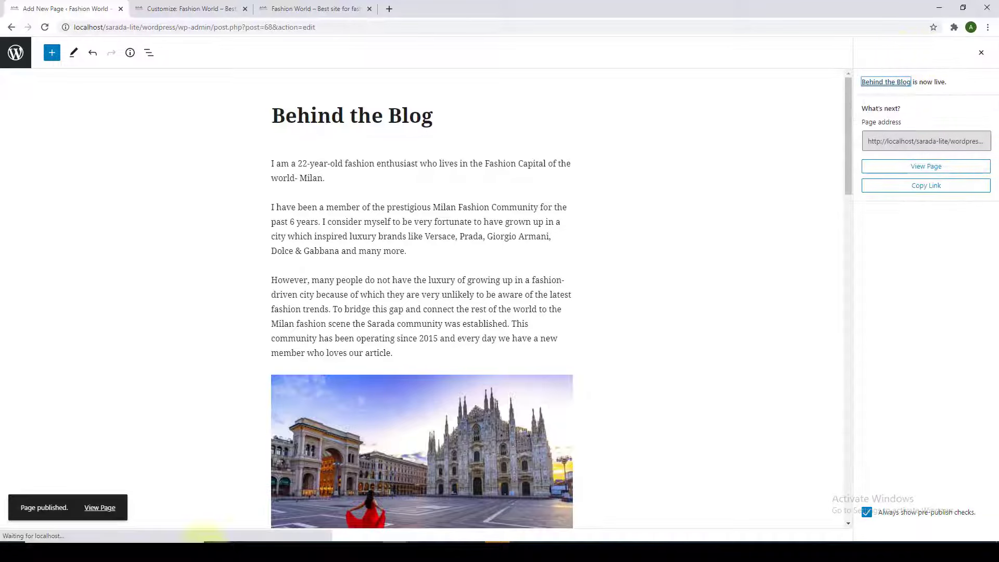
Step: View the published "Behind the Blog" page in a separate browser tab, look through its content and close it
{"action": "right_click", "coordinate": [108, 507]}
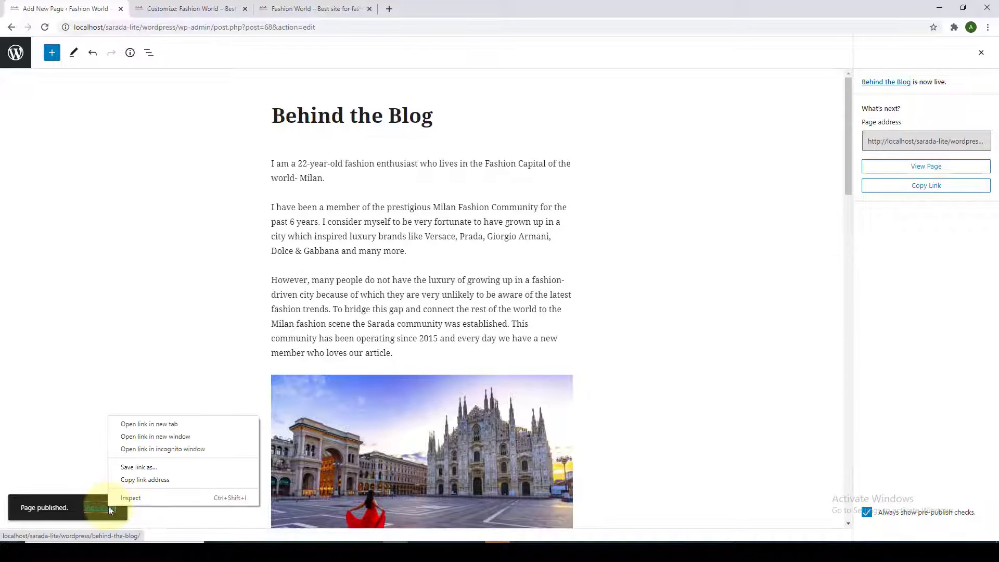
{"action": "left_click", "coordinate": [158, 424]}
{"action": "left_click", "coordinate": [189, 5]}
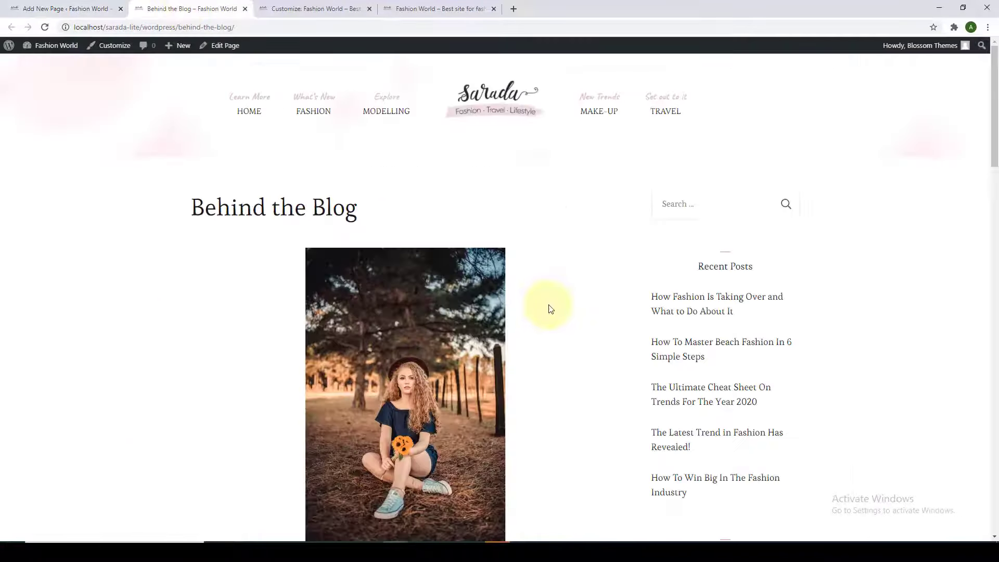
{"action": "scroll", "coordinate": [551, 310], "scroll_direction": "down", "scroll_amount": 15}
{"action": "scroll", "coordinate": [548, 310], "scroll_direction": "down", "scroll_amount": 5}
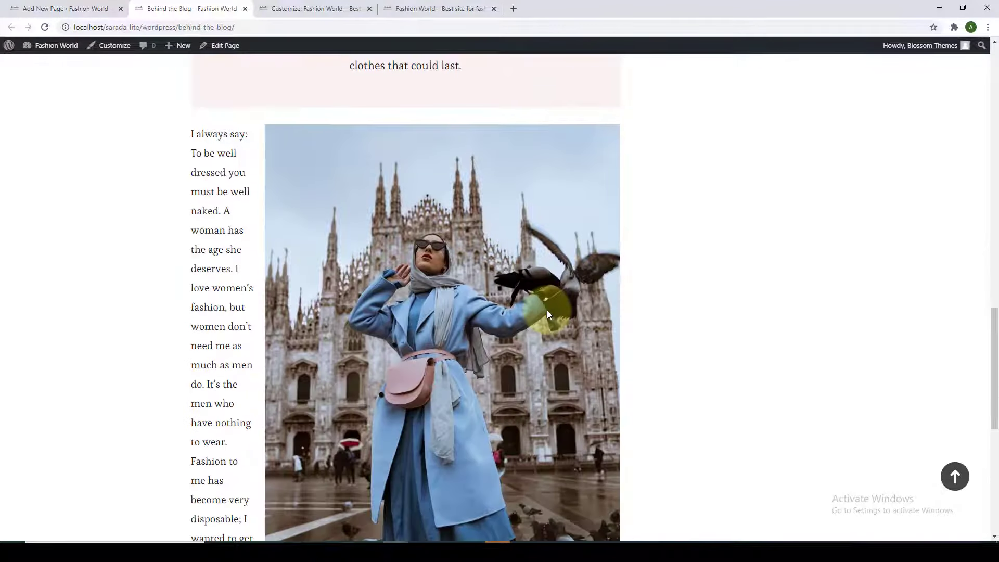
{"action": "scroll", "coordinate": [548, 310], "scroll_direction": "up", "scroll_amount": 16}
{"action": "scroll", "coordinate": [546, 310], "scroll_direction": "up", "scroll_amount": 5}
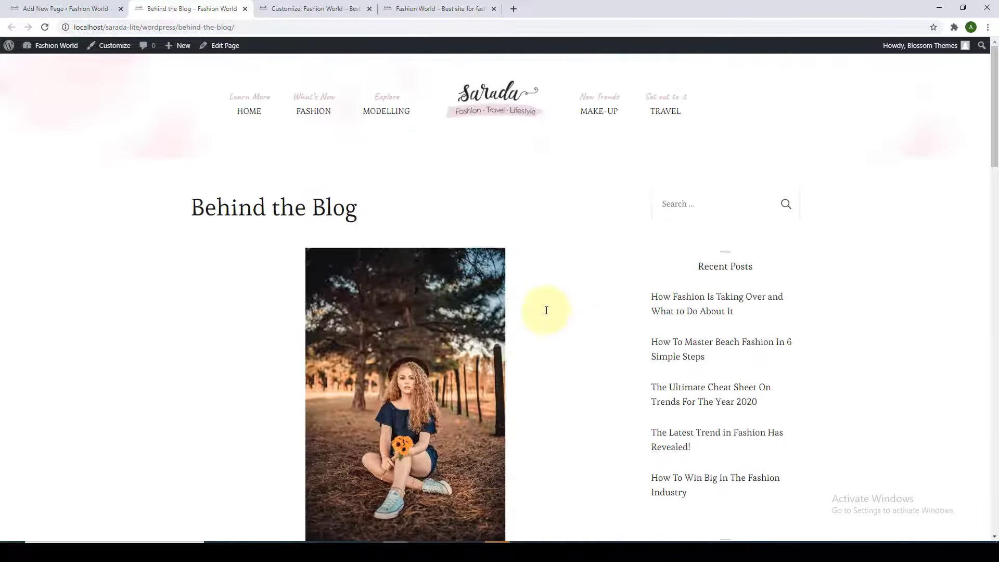
{"action": "left_click", "coordinate": [245, 10]}
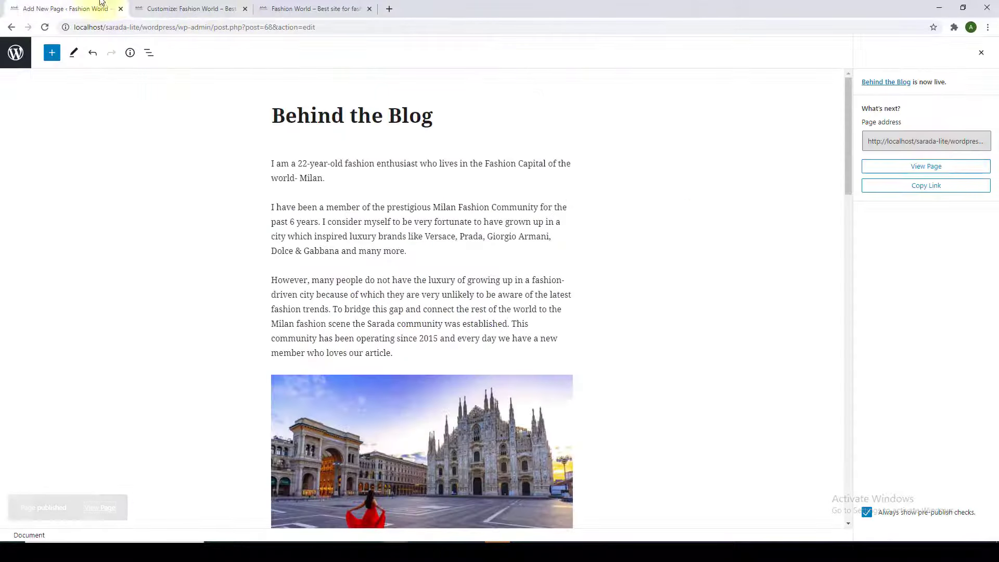
Step: Reopen the theme customizer in a fresh browser tab, close the old one and go to General Settings' About Section
{"action": "left_click", "coordinate": [18, 56]}
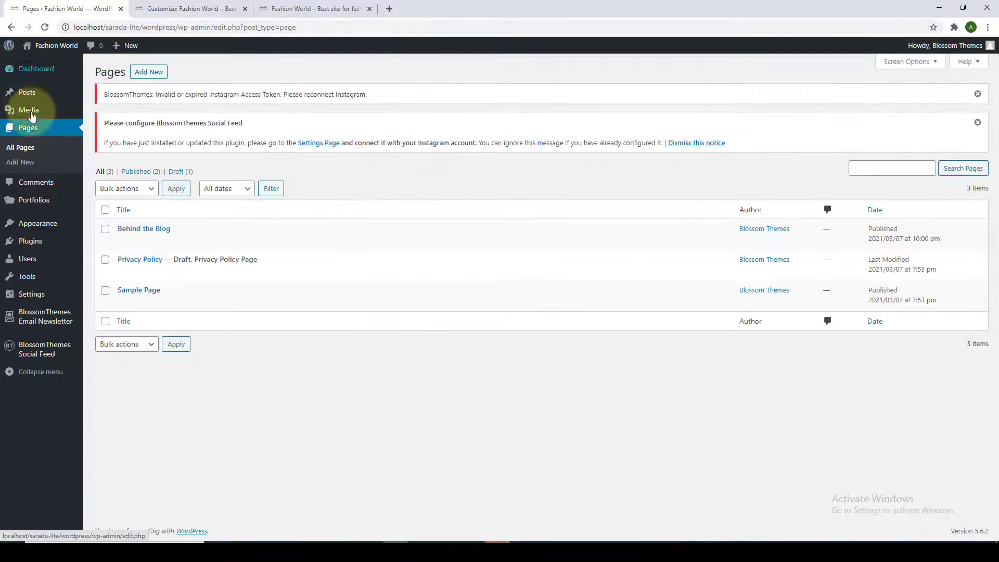
{"action": "mouse_move", "coordinate": [67, 224]}
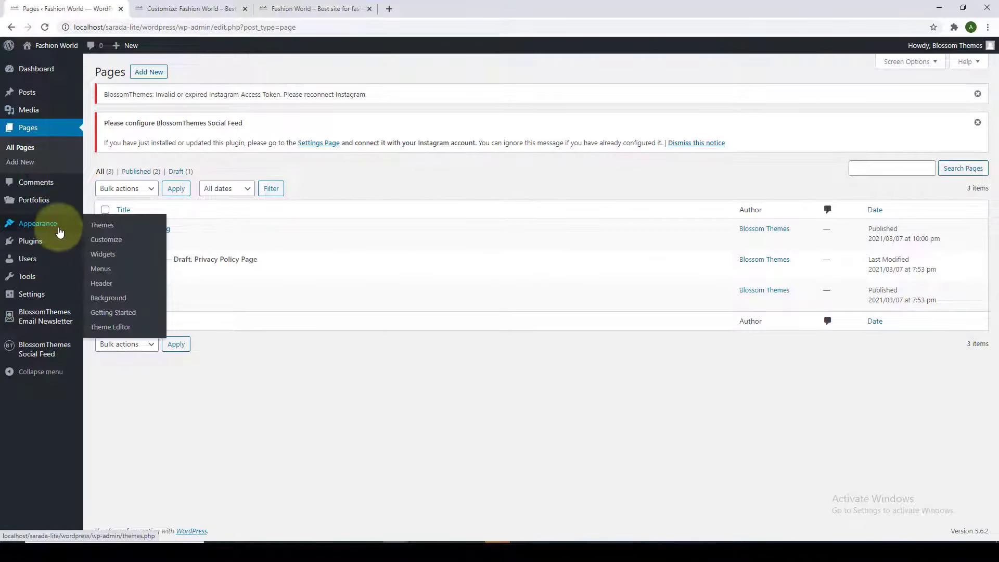
{"action": "right_click", "coordinate": [109, 239]}
{"action": "left_click", "coordinate": [134, 246]}
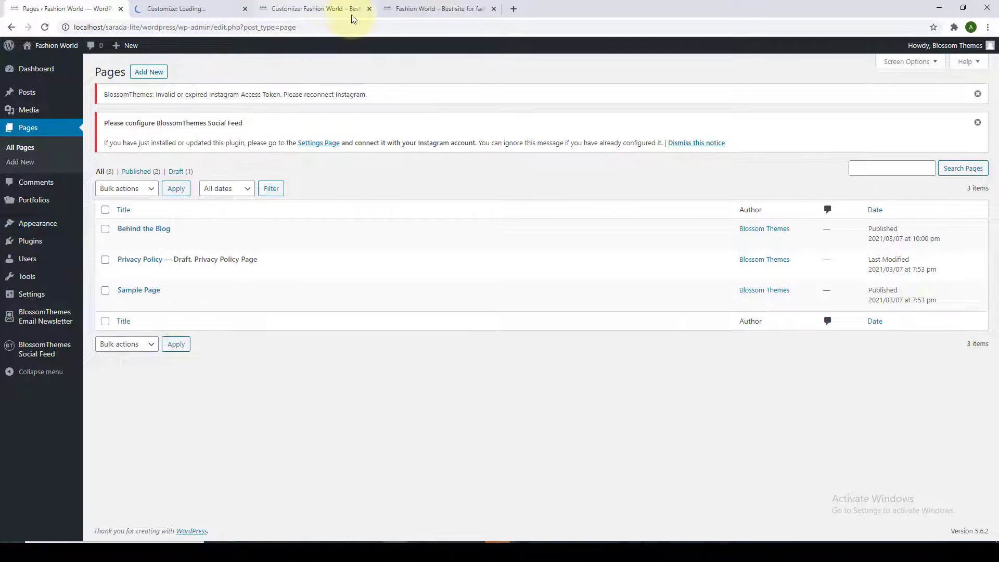
{"action": "left_click", "coordinate": [370, 9]}
{"action": "left_click", "coordinate": [219, 5]}
{"action": "left_click", "coordinate": [112, 276]}
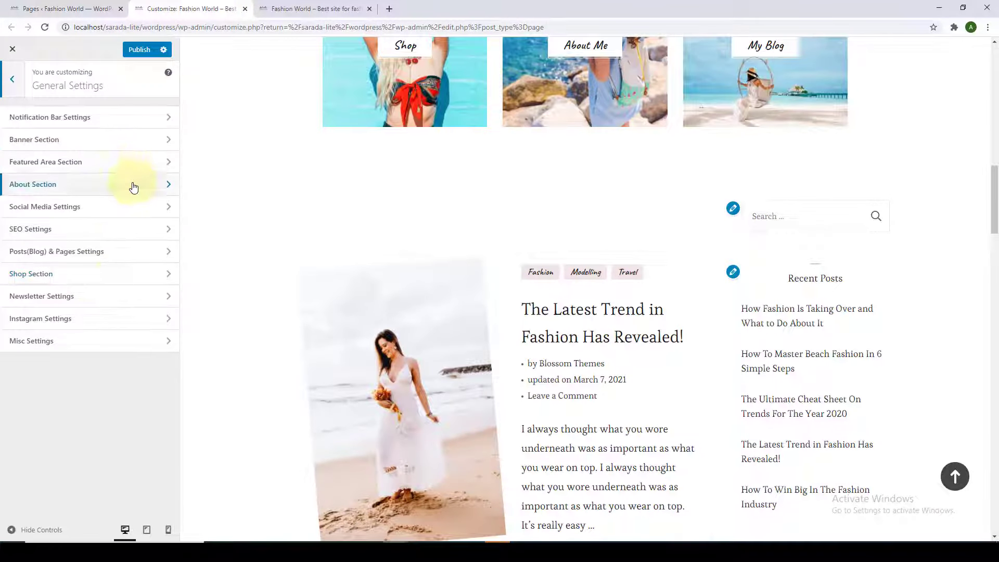
{"action": "left_click", "coordinate": [134, 186]}
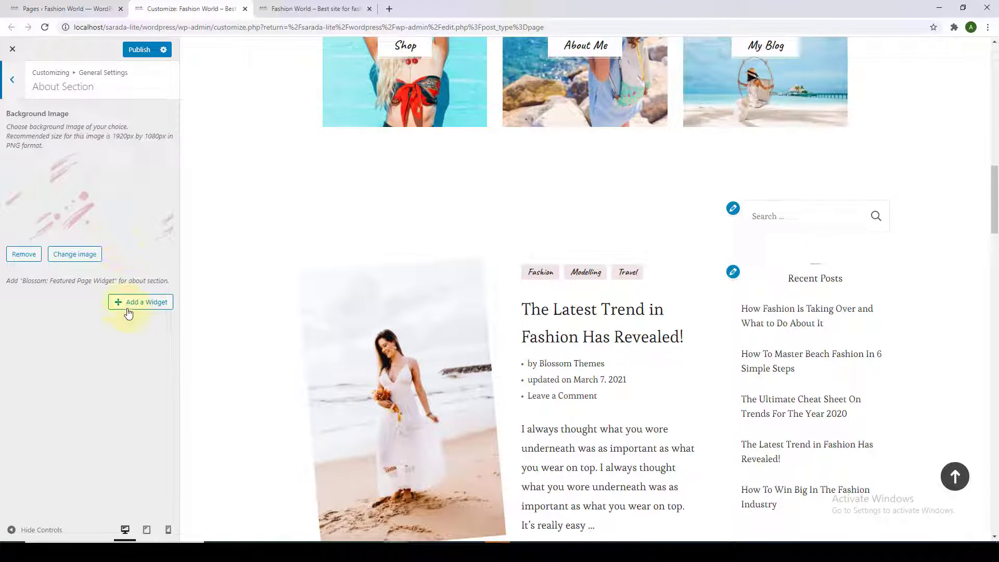
Step: Add a Blossom: Featured Page Widget to the about section and choose "Behind the Blog" as its page
{"action": "left_click", "coordinate": [127, 306]}
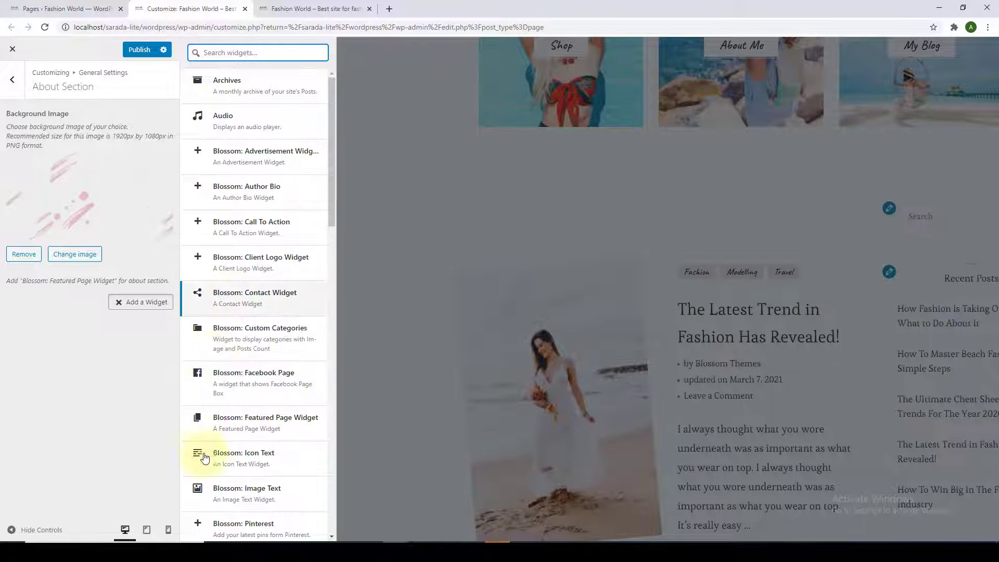
{"action": "left_click", "coordinate": [250, 432]}
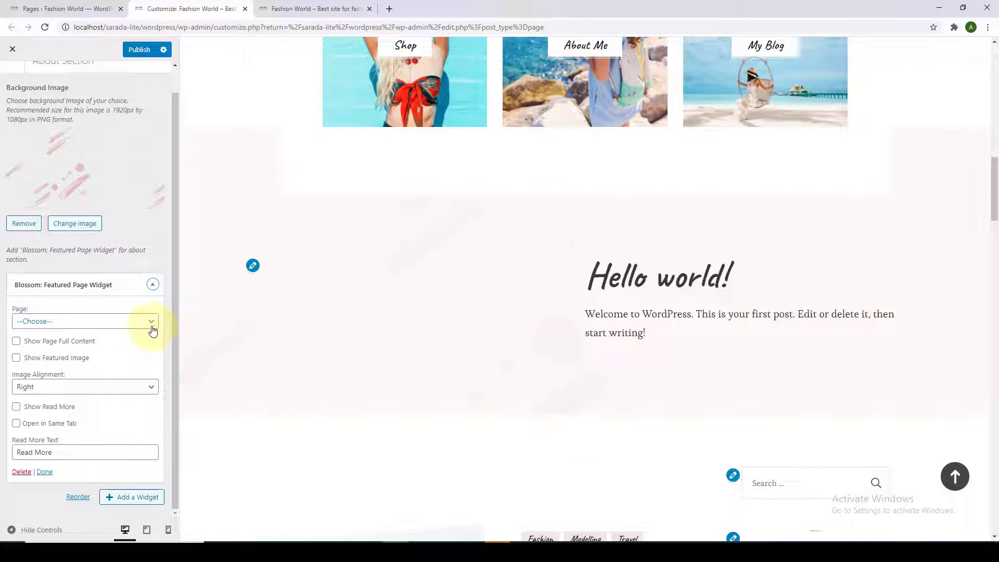
{"action": "left_click", "coordinate": [152, 326]}
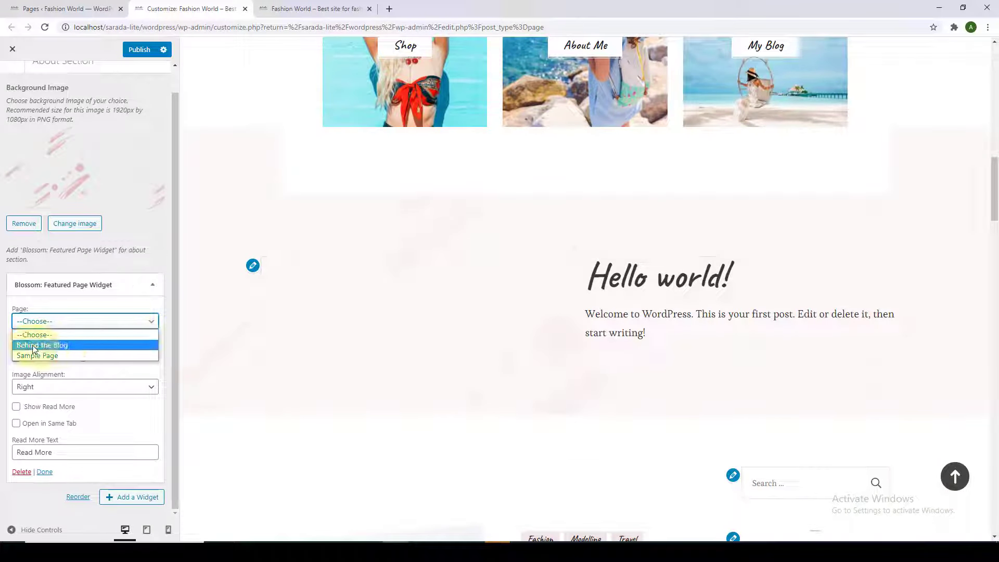
{"action": "left_click", "coordinate": [80, 345]}
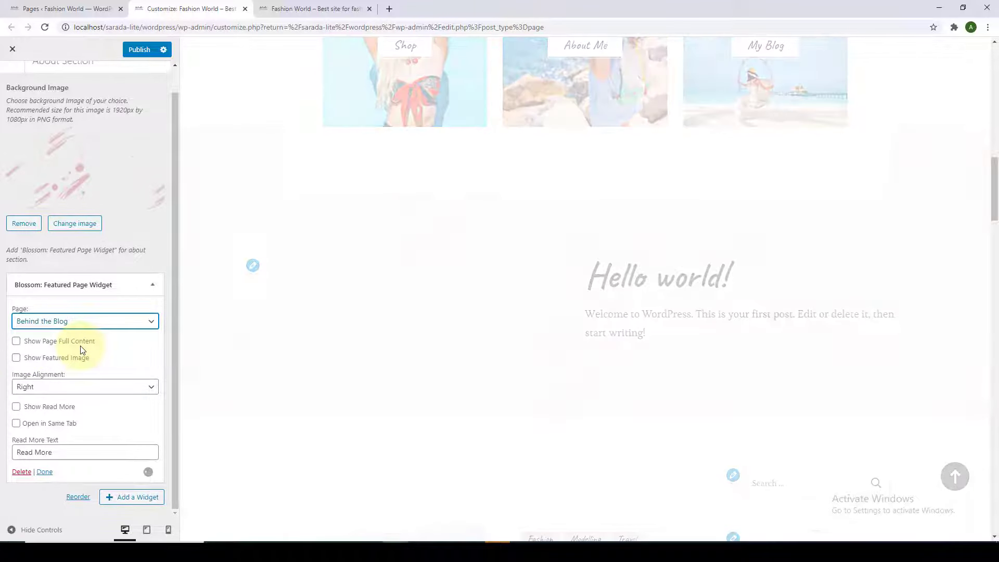
Step: Show the featured image in the widget and set its image alignment to Left
{"action": "left_click", "coordinate": [16, 358]}
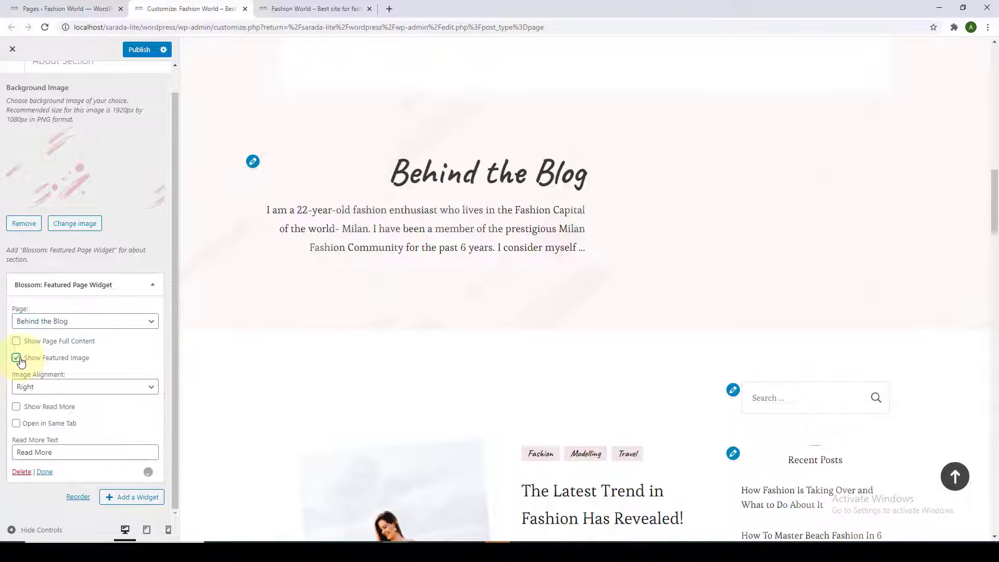
{"action": "left_click", "coordinate": [111, 391]}
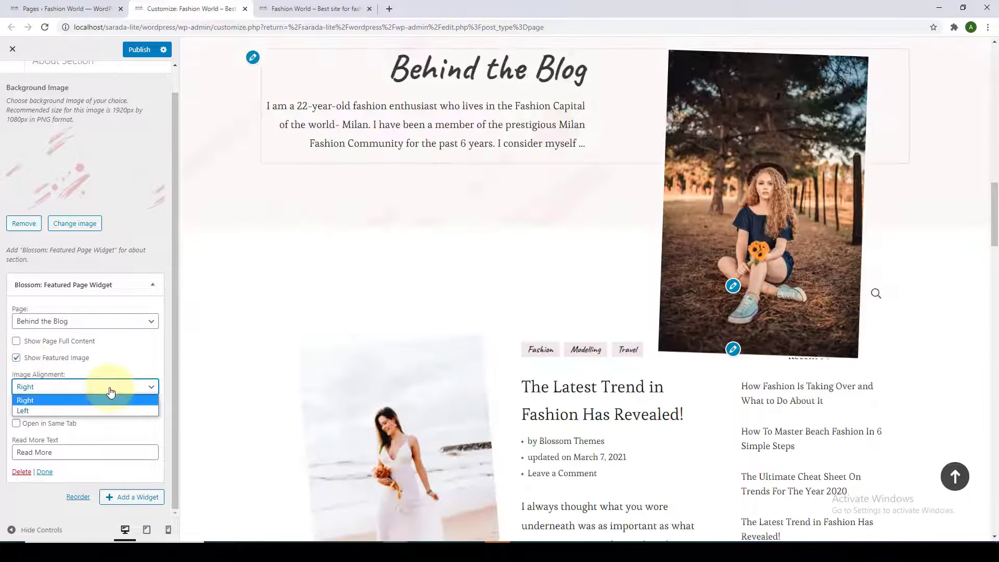
{"action": "left_click", "coordinate": [37, 411]}
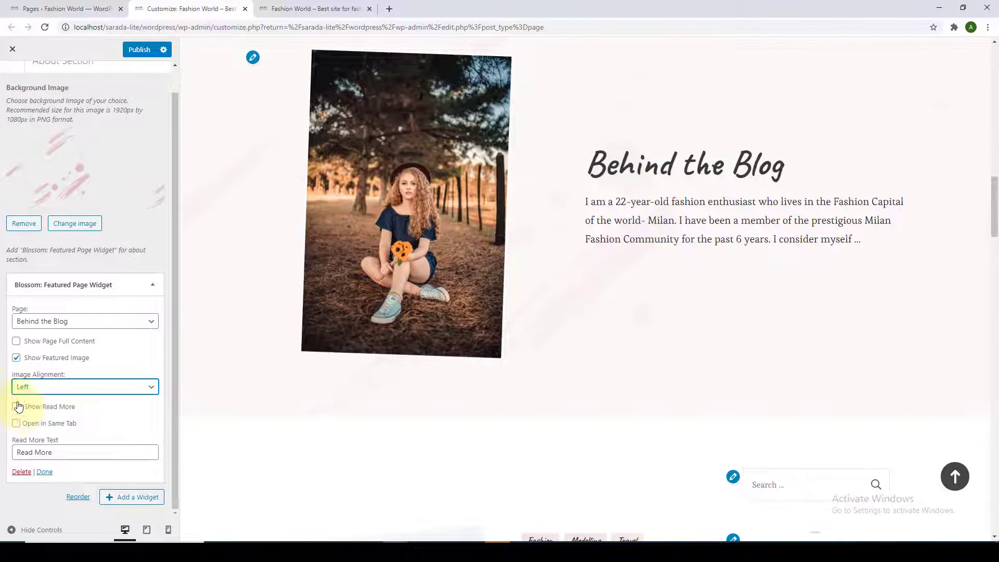
Step: Try showing the page's full content in the widget, look through the preview and turn the option off again
{"action": "left_click", "coordinate": [17, 342]}
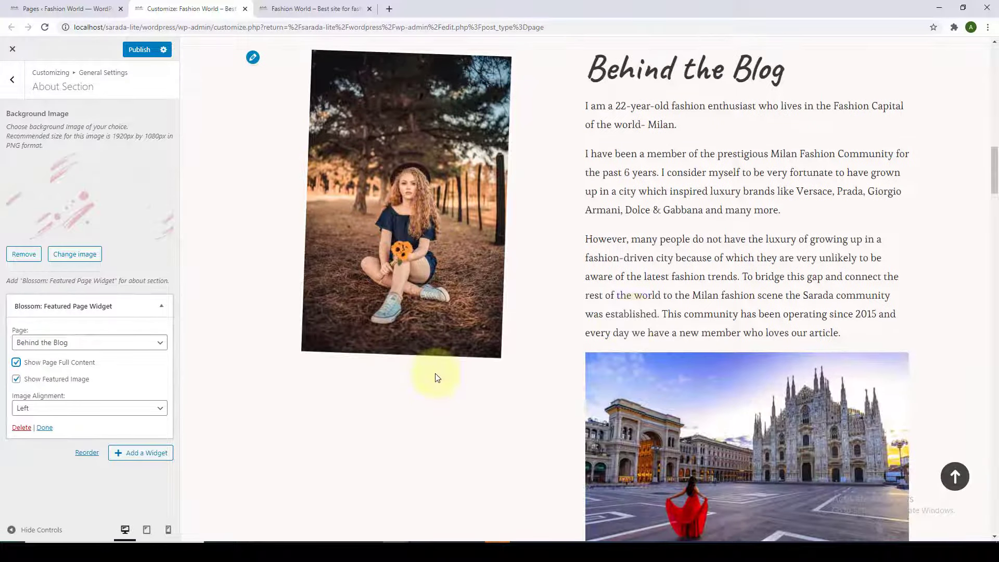
{"action": "scroll", "coordinate": [634, 317], "scroll_direction": "down", "scroll_amount": 9}
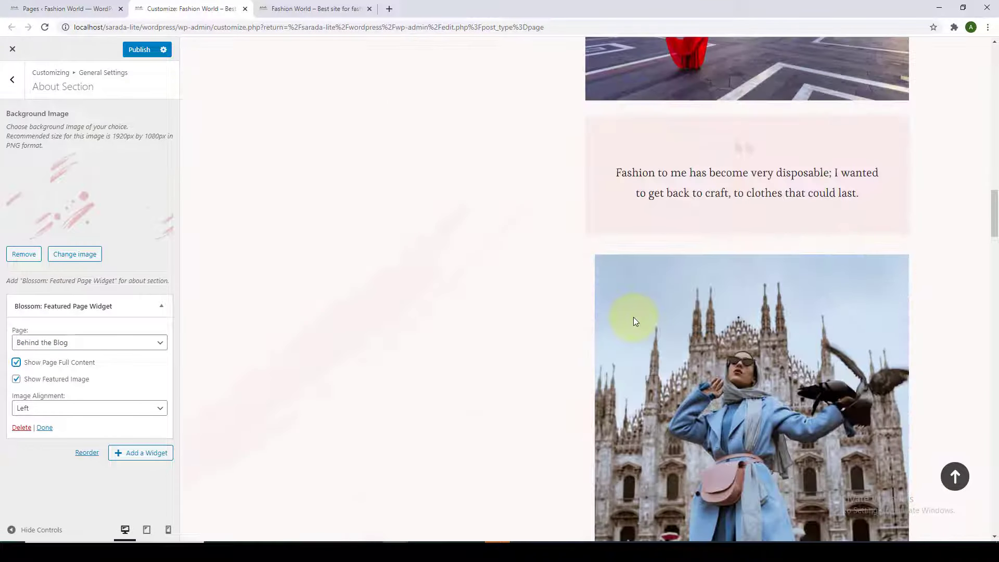
{"action": "scroll", "coordinate": [634, 317], "scroll_direction": "up", "scroll_amount": 4}
{"action": "scroll", "coordinate": [634, 319], "scroll_direction": "up", "scroll_amount": 7}
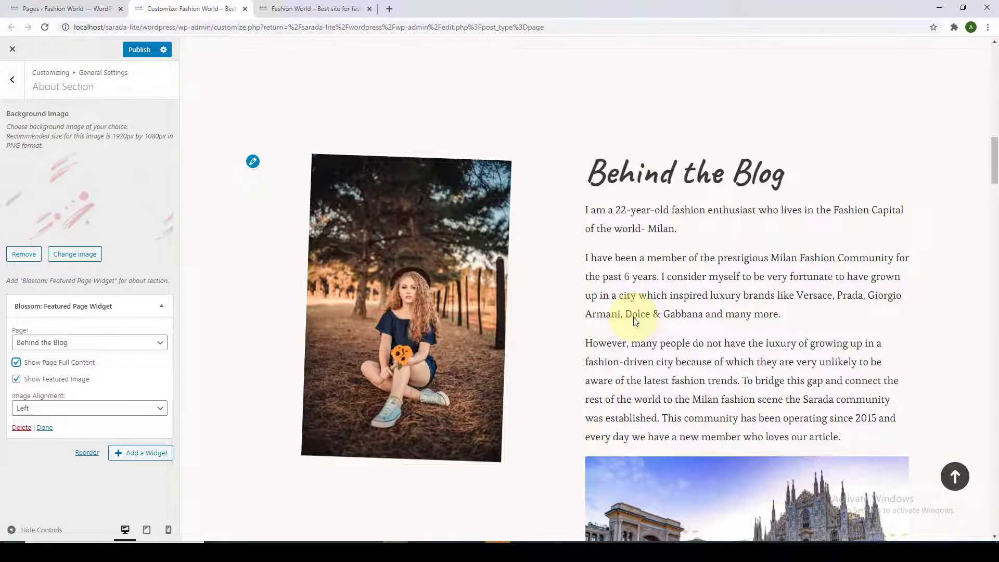
{"action": "left_click", "coordinate": [16, 364]}
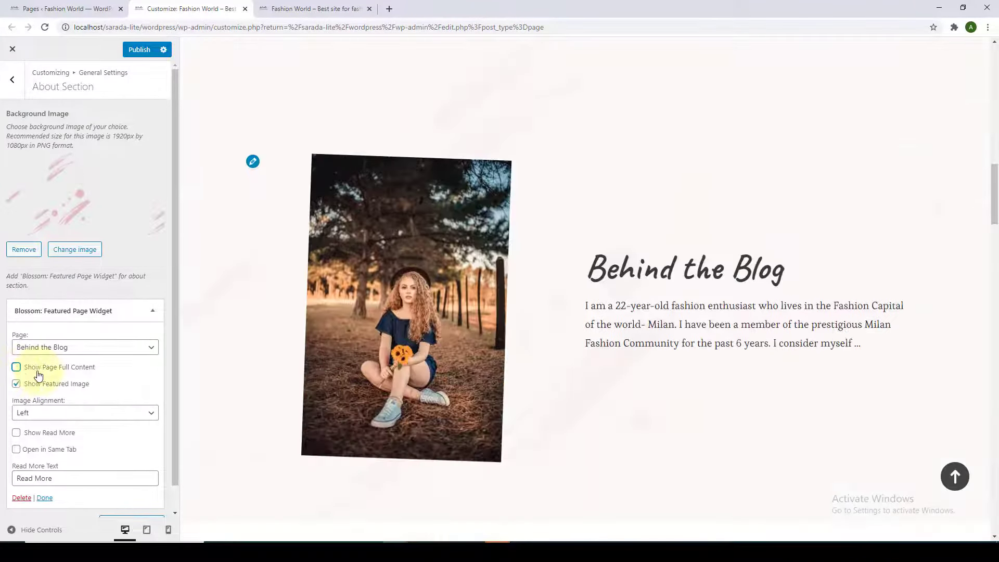
Step: Enable Show Read More for the widget, collapse it and publish the about section changes
{"action": "left_click", "coordinate": [16, 434]}
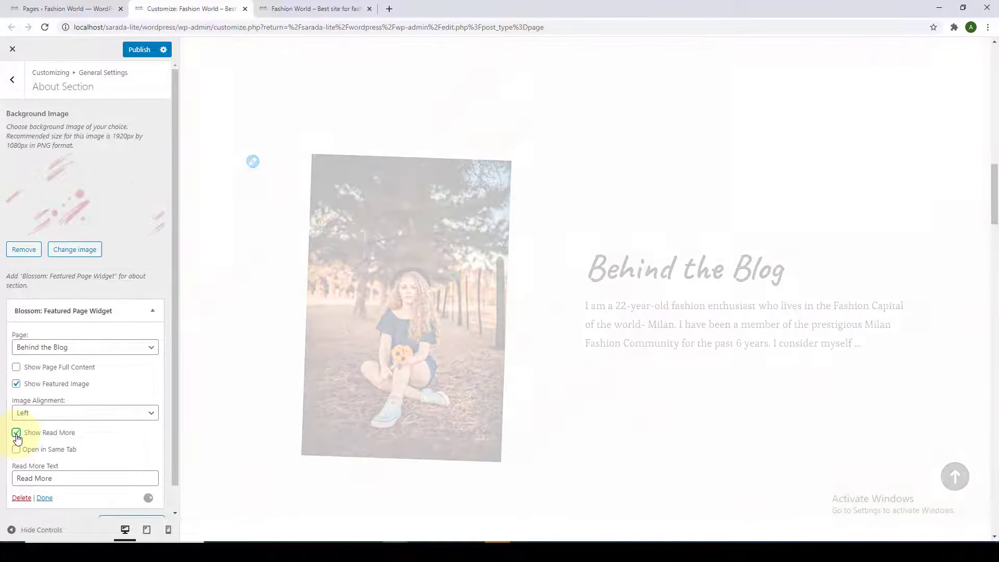
{"action": "scroll", "coordinate": [613, 251], "scroll_direction": "down", "scroll_amount": 4}
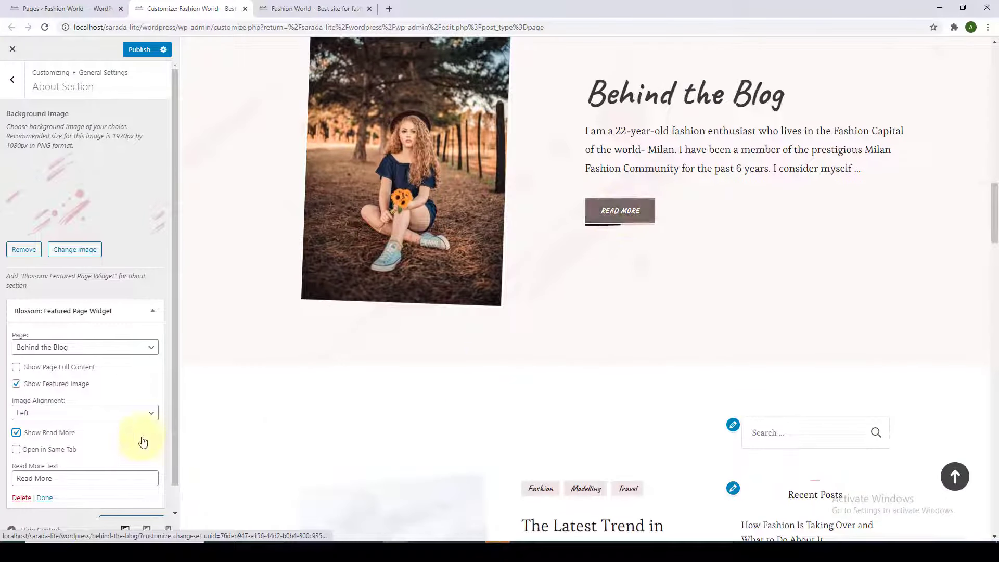
{"action": "scroll", "coordinate": [143, 441], "scroll_direction": "down", "scroll_amount": 1}
{"action": "left_click", "coordinate": [81, 452]}
{"action": "triple_click", "coordinate": [82, 452]}
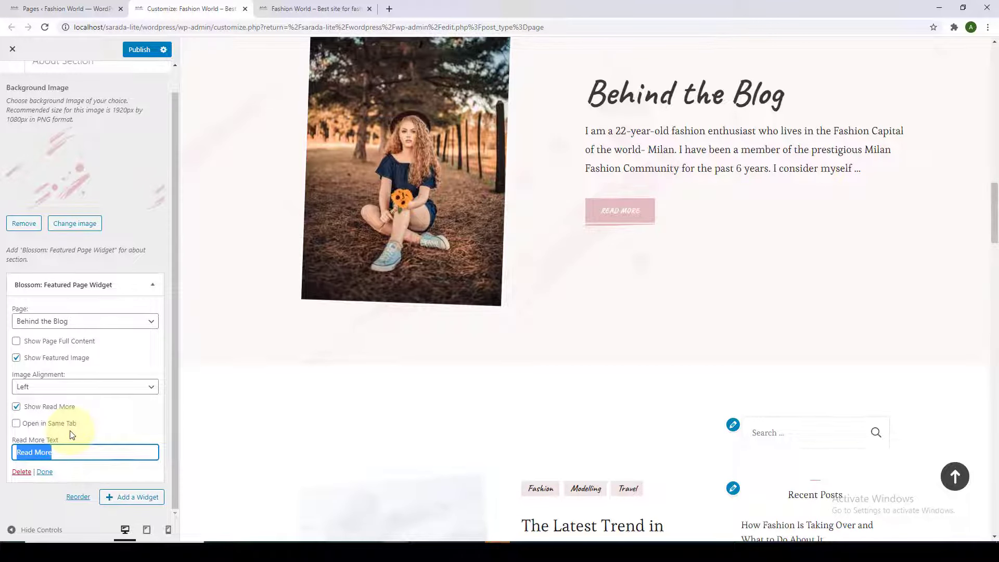
{"action": "left_click", "coordinate": [45, 472]}
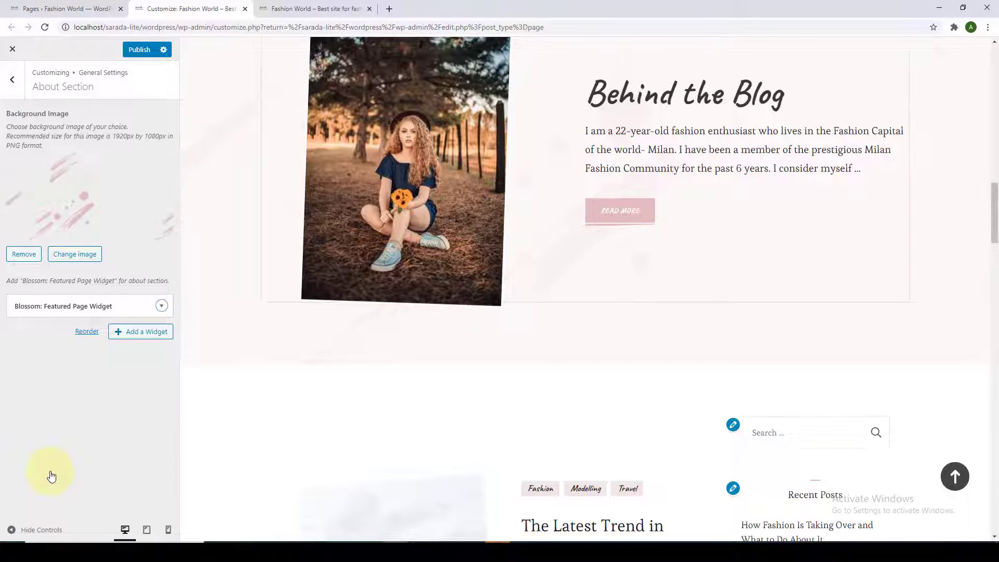
{"action": "left_click", "coordinate": [137, 52]}
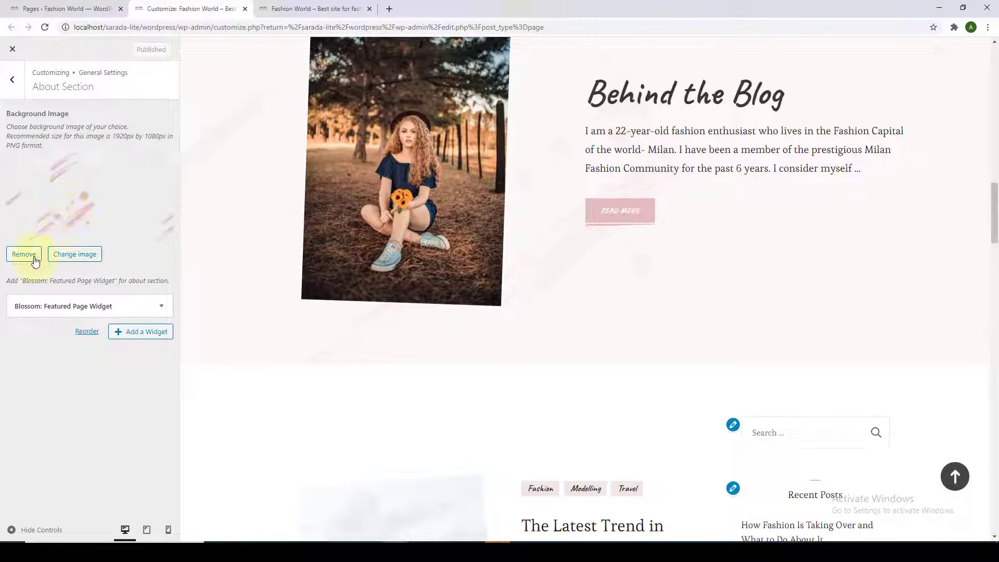
Step: Open the Social Media Settings within the General Settings and look through the homepage preview
{"action": "scroll", "coordinate": [253, 245], "scroll_direction": "up", "scroll_amount": 2}
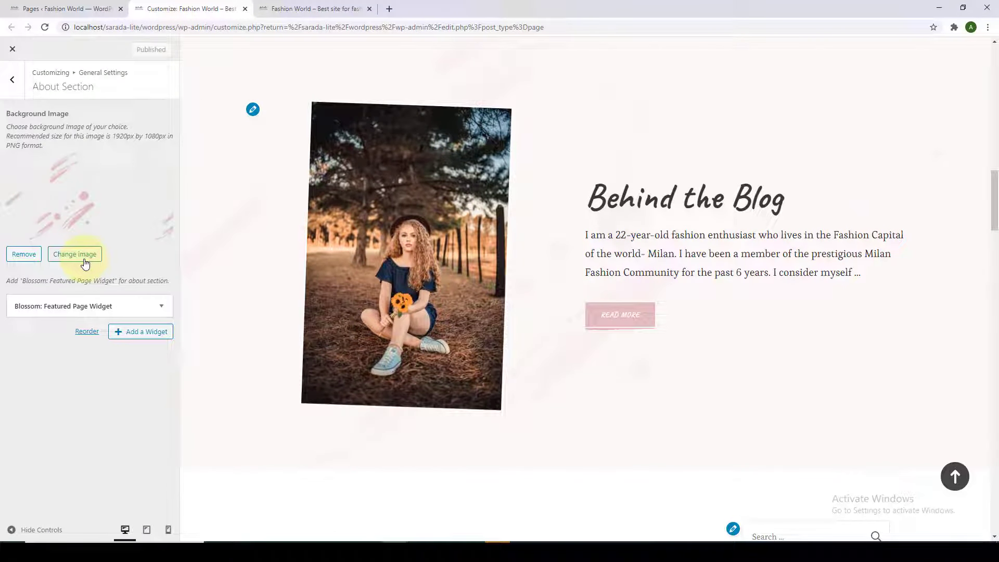
{"action": "left_click", "coordinate": [10, 98]}
{"action": "left_click", "coordinate": [93, 214]}
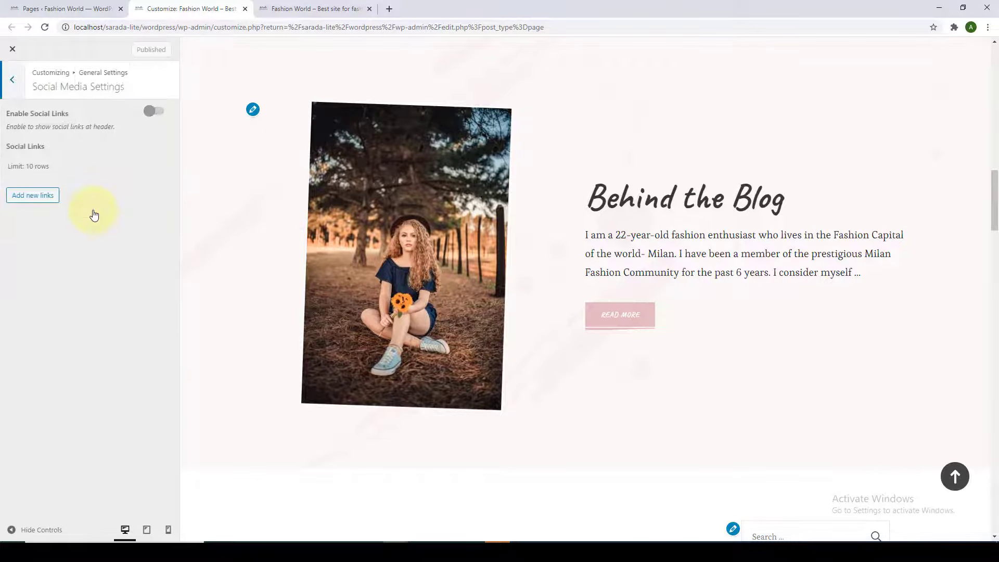
{"action": "scroll", "coordinate": [299, 296], "scroll_direction": "up", "scroll_amount": 6}
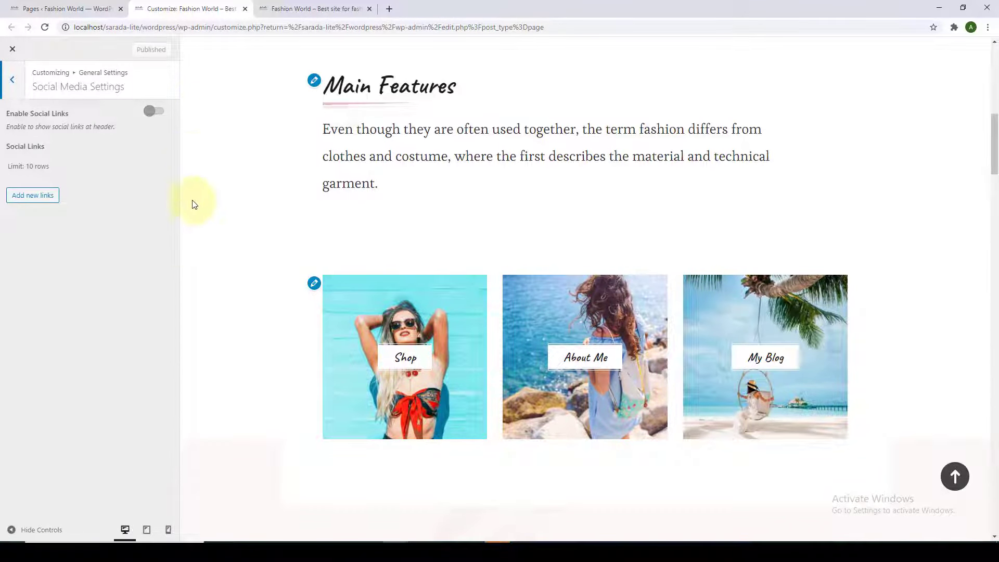
{"action": "scroll", "coordinate": [214, 336], "scroll_direction": "down", "scroll_amount": 8}
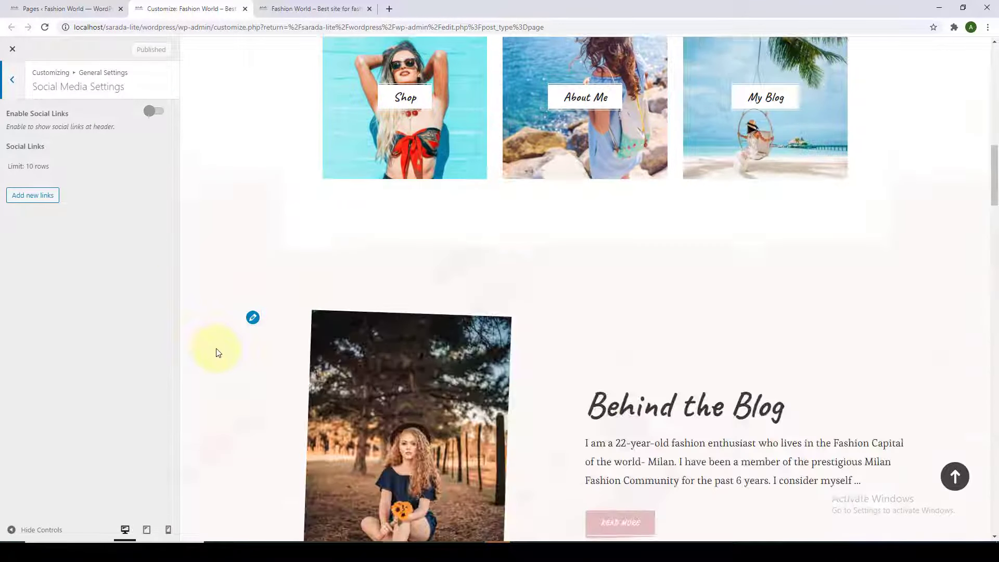
{"action": "scroll", "coordinate": [217, 353], "scroll_direction": "up", "scroll_amount": 3}
{"action": "scroll", "coordinate": [217, 353], "scroll_direction": "down", "scroll_amount": 1}
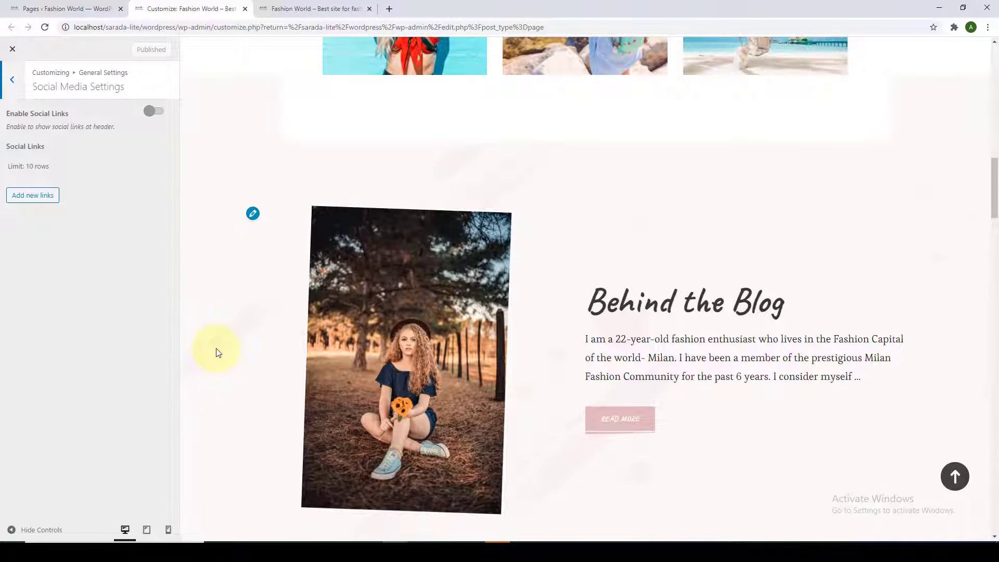
Step: Switch to the live Fashion World site, reload it and check the published about section
{"action": "left_click", "coordinate": [358, 6]}
{"action": "scroll", "coordinate": [357, 283], "scroll_direction": "down", "scroll_amount": 10}
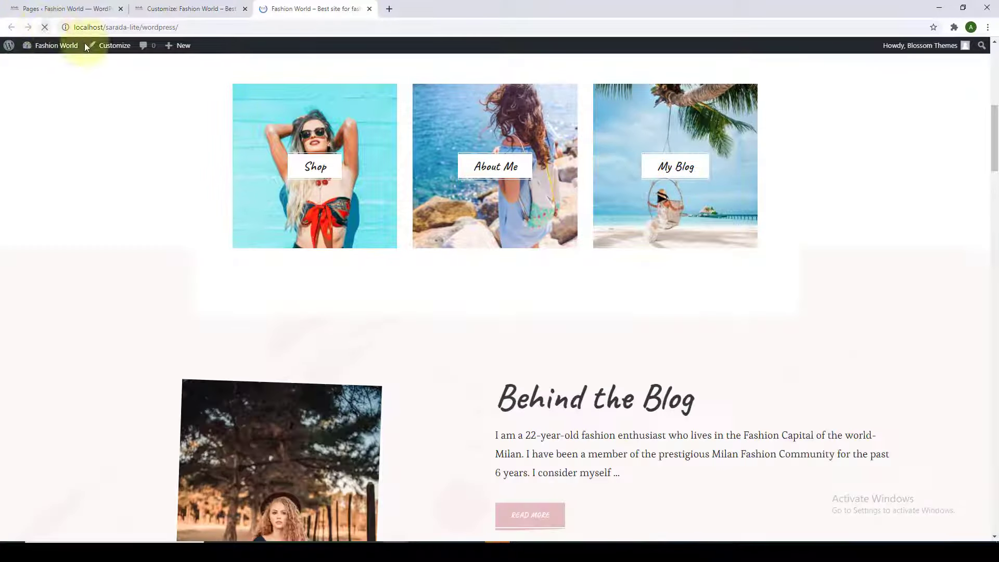
{"action": "scroll", "coordinate": [377, 266], "scroll_direction": "down", "scroll_amount": 4}
{"action": "scroll", "coordinate": [378, 268], "scroll_direction": "up", "scroll_amount": 3}
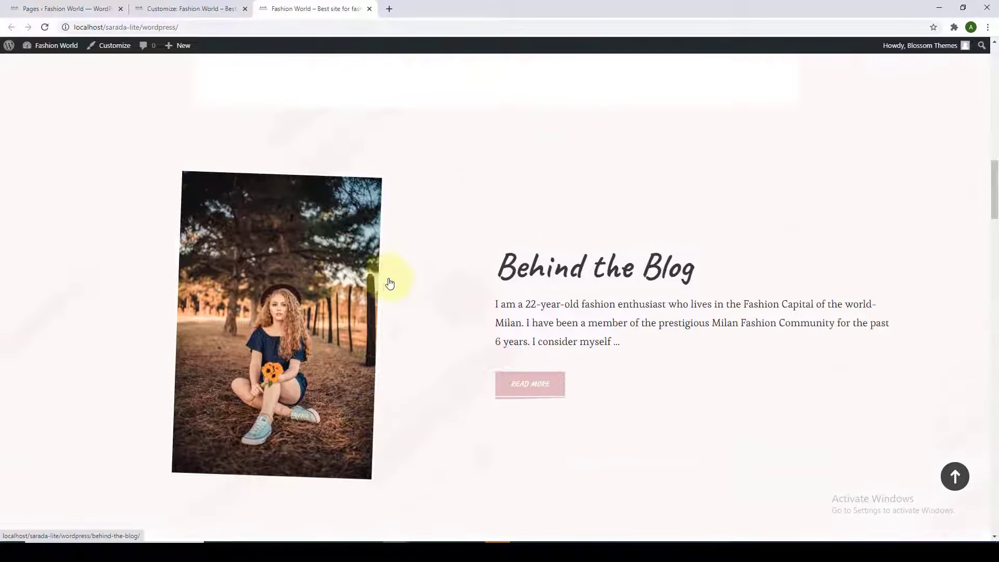
Step: Return to the customizer, enable the social links and add a first link entry
{"action": "left_click", "coordinate": [187, 6]}
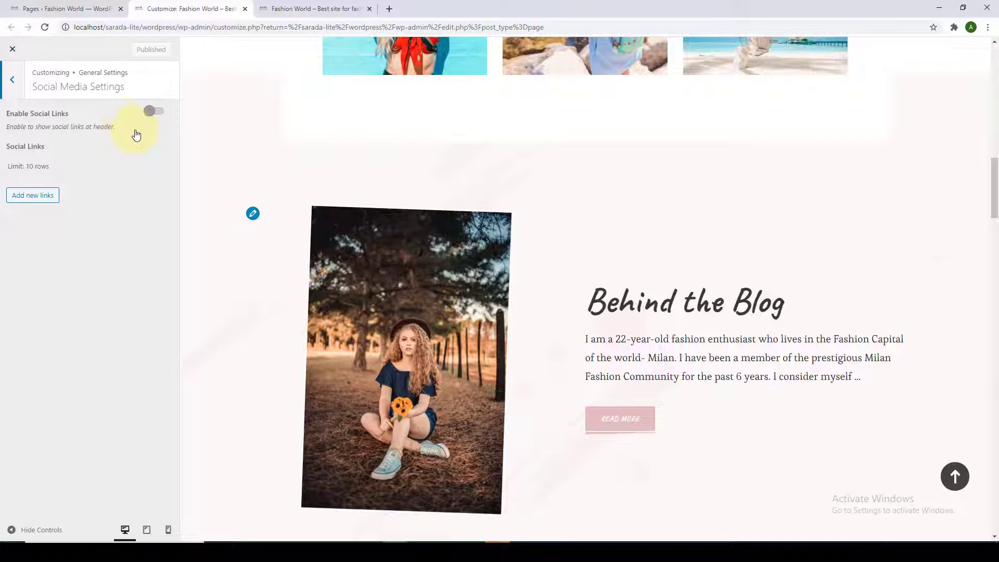
{"action": "left_click", "coordinate": [154, 111]}
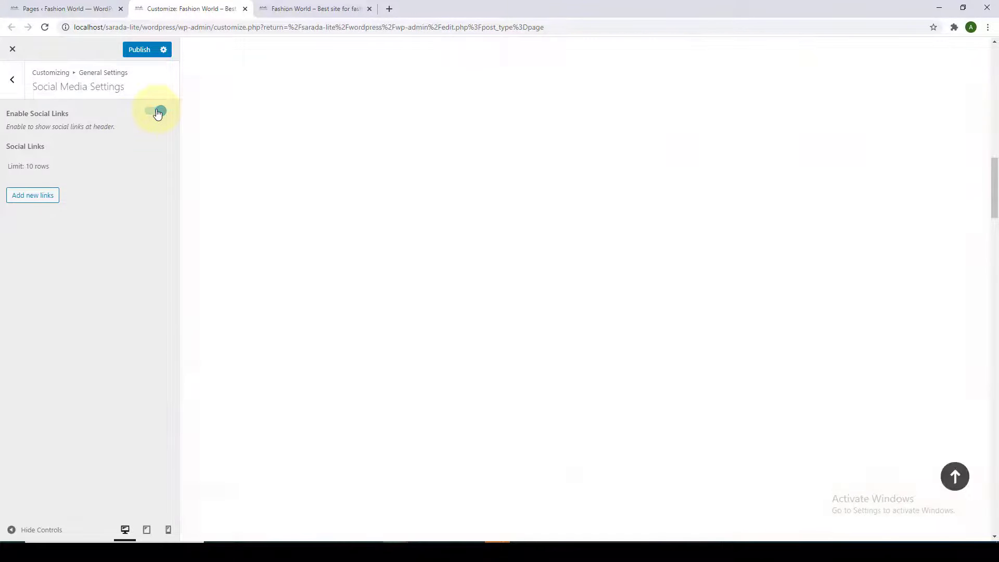
{"action": "scroll", "coordinate": [219, 195], "scroll_direction": "down", "scroll_amount": 2}
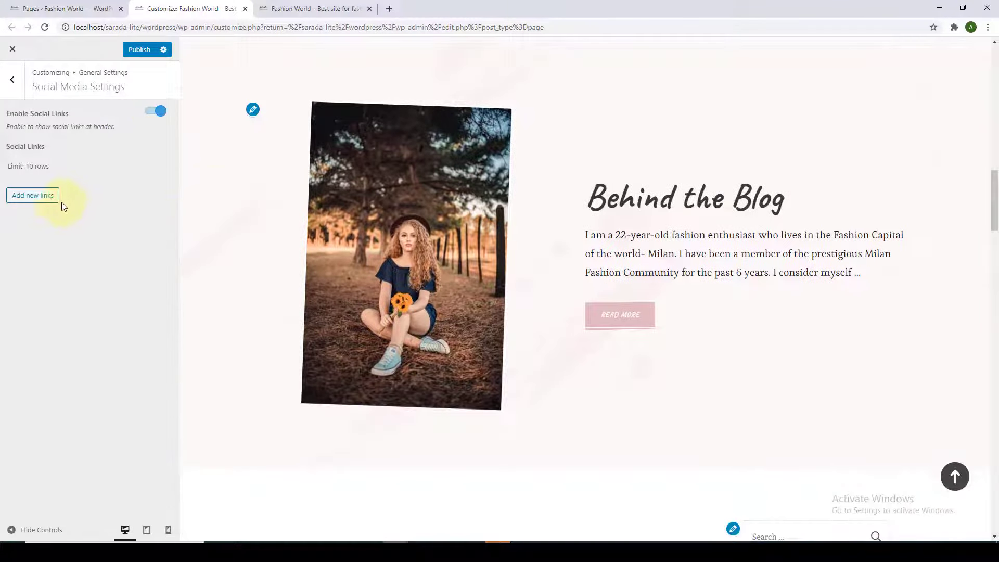
{"action": "left_click", "coordinate": [46, 197]}
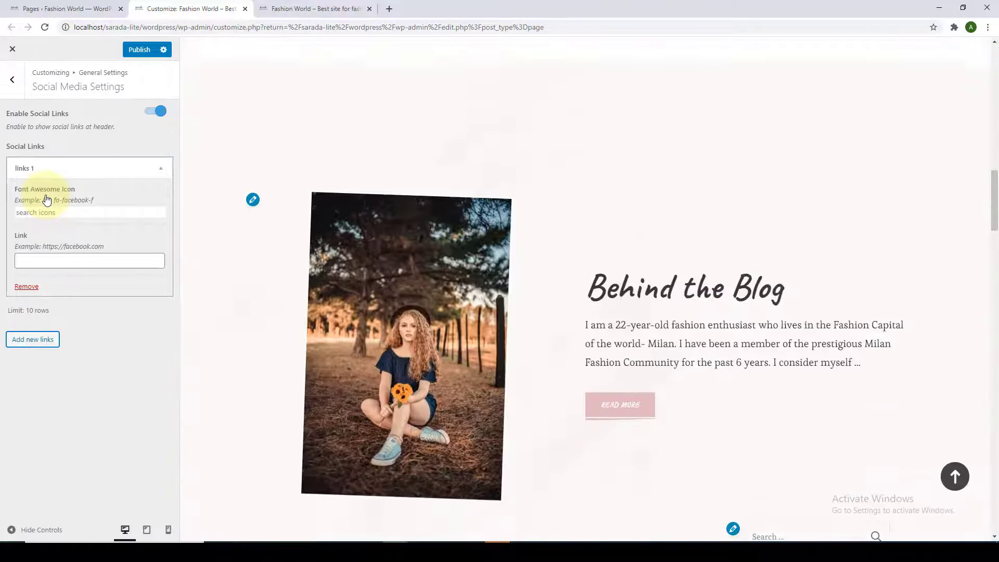
{"action": "scroll", "coordinate": [195, 203], "scroll_direction": "up", "scroll_amount": 9}
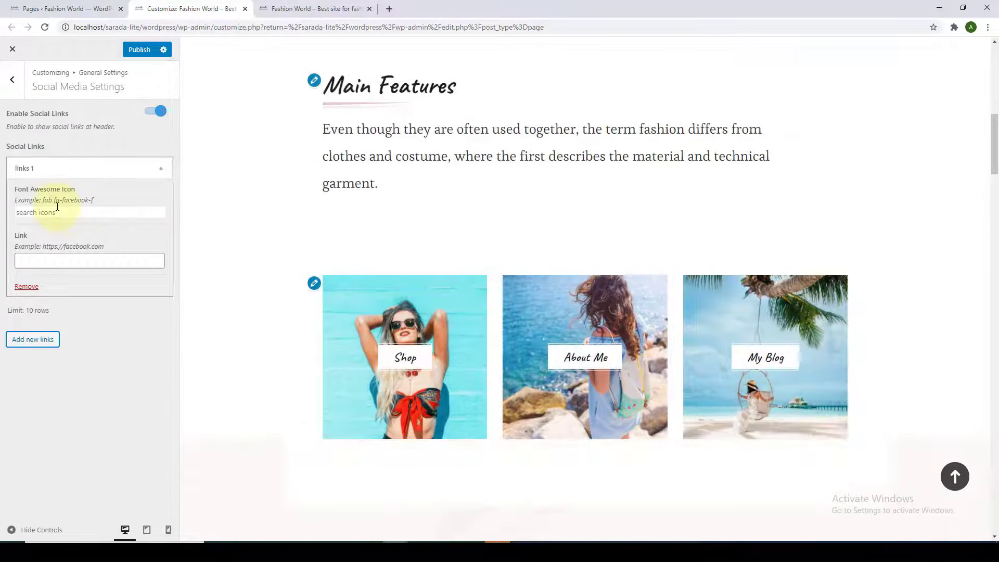
Step: Give the first social link the "fab fa-facebook" icon and the address facebook.com
{"action": "left_click", "coordinate": [58, 212]}
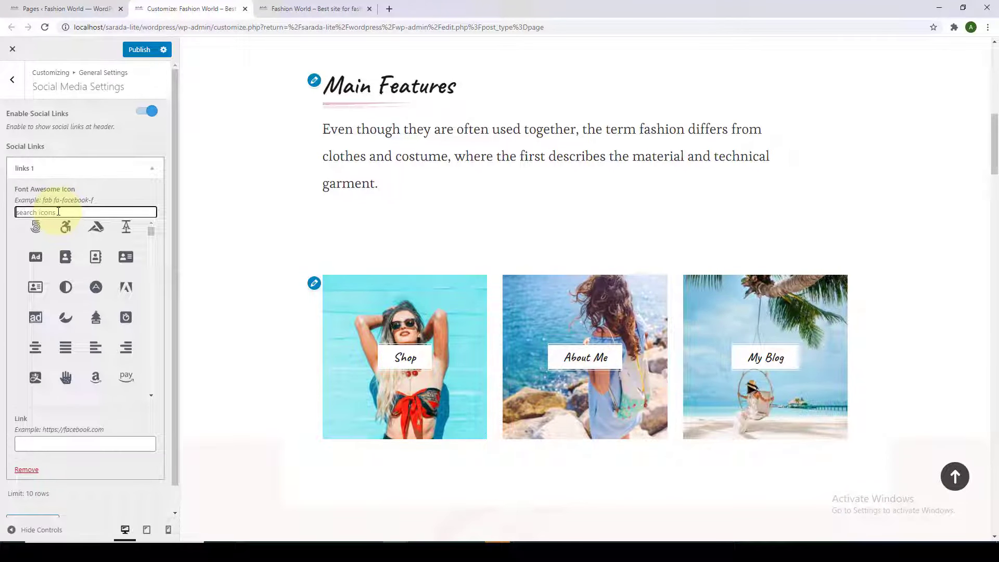
{"action": "type", "text": "fa"}
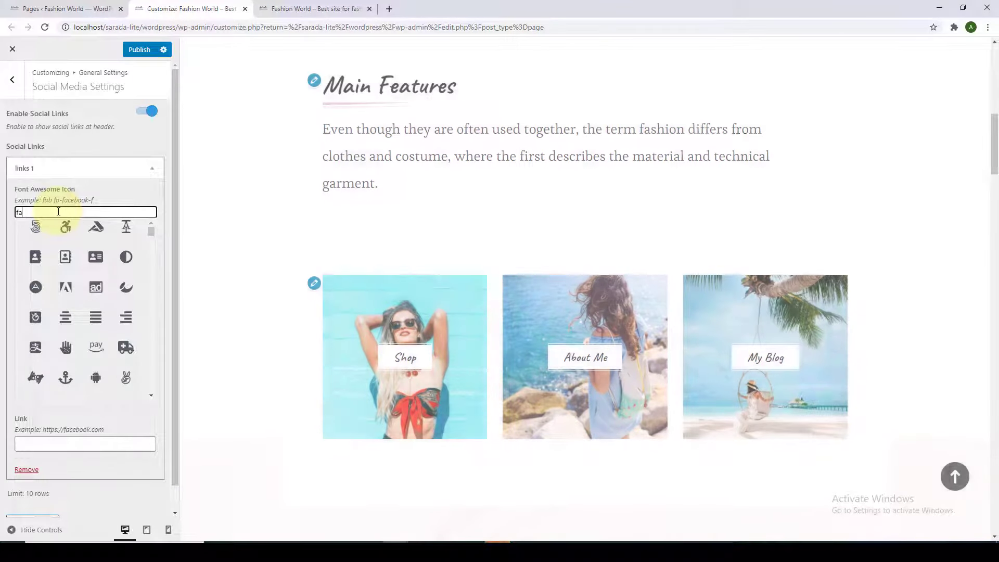
{"action": "type", "text": "ce"}
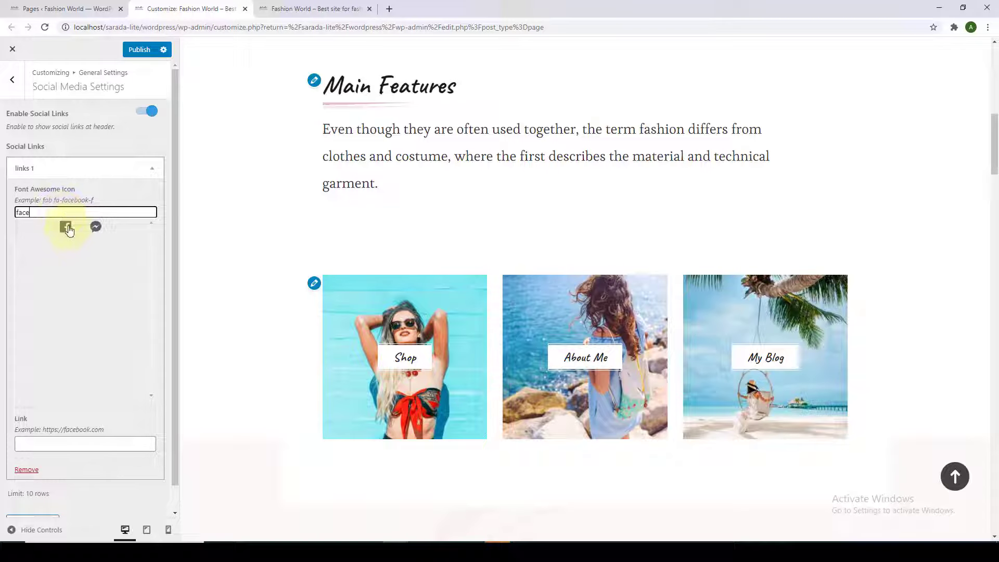
{"action": "left_click", "coordinate": [67, 228]}
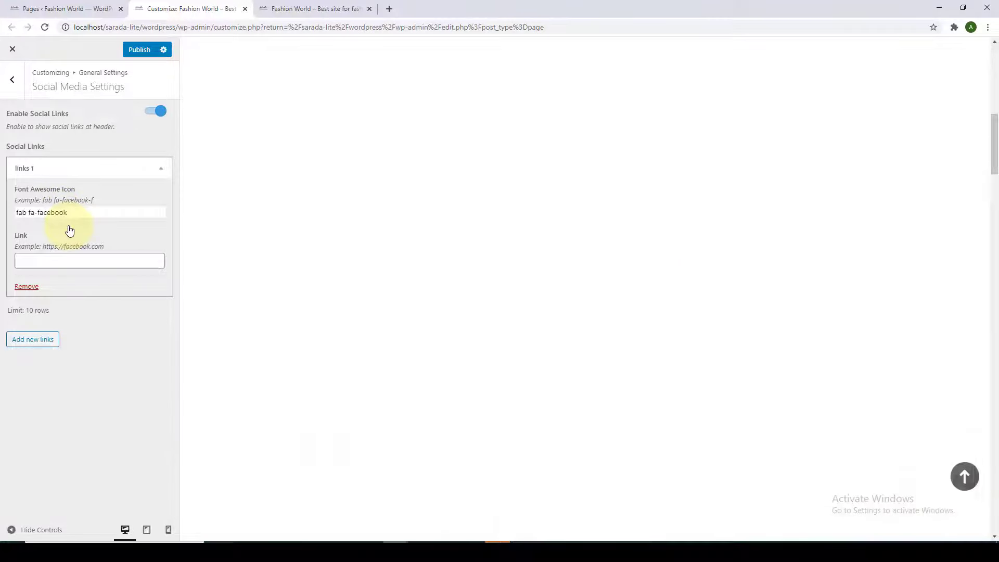
{"action": "left_click", "coordinate": [72, 255]}
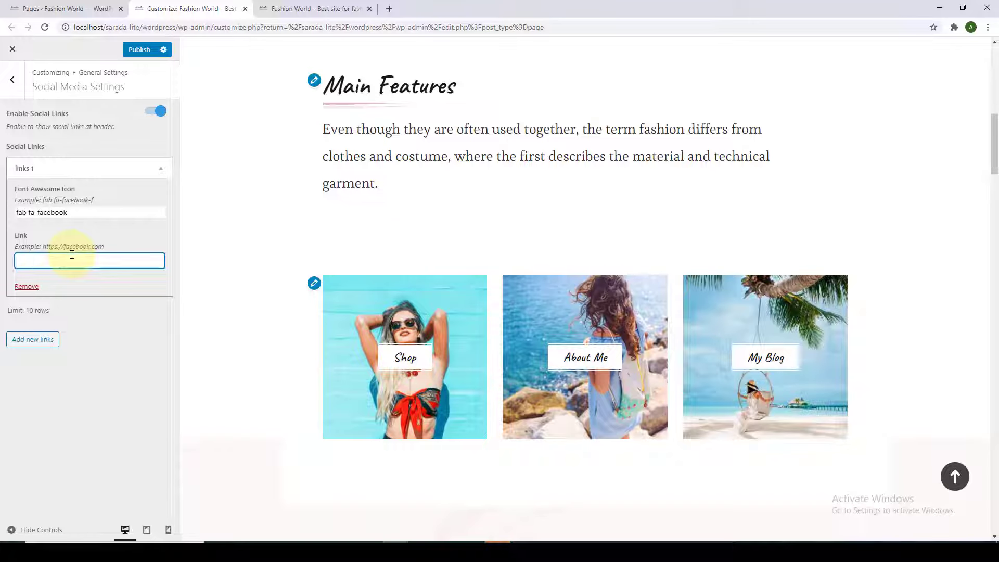
{"action": "type", "text": "facebook.com"}
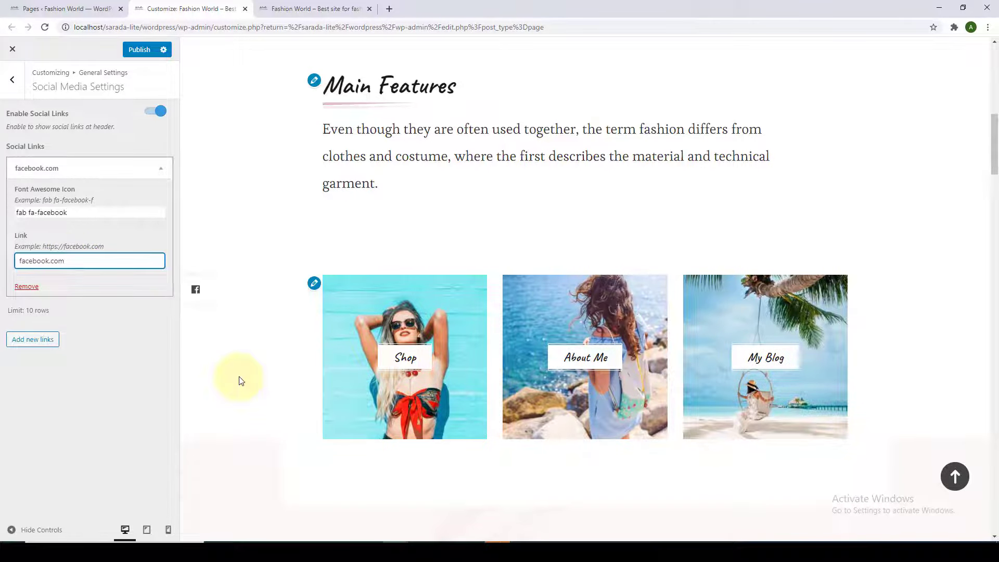
{"action": "left_click_drag", "start_coordinate": [195, 288], "coordinate": [194, 310]}
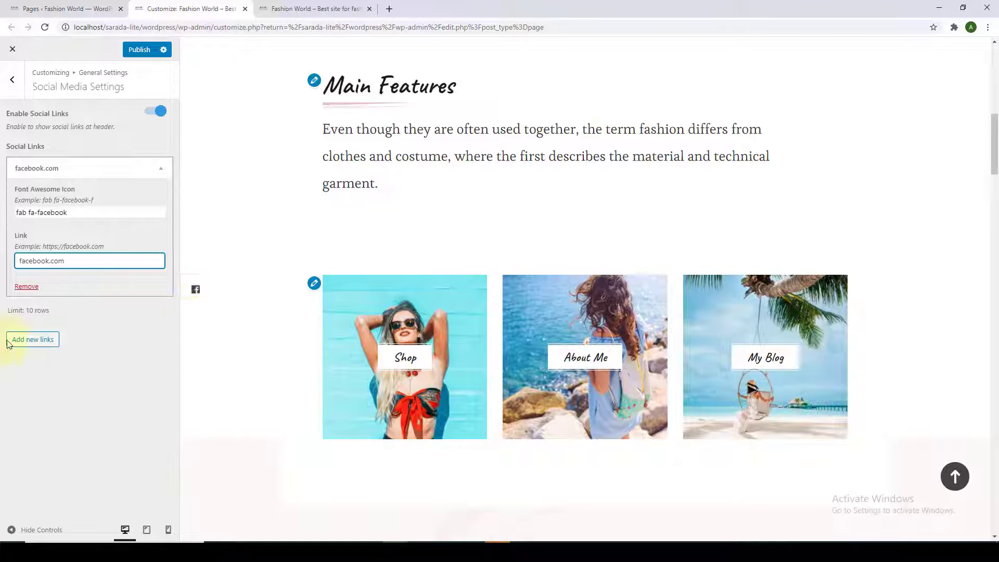
Step: Add a second social link with the "fab fa-instagram" icon and the address instagram.com
{"action": "left_click", "coordinate": [33, 339]}
{"action": "left_click", "coordinate": [55, 357]}
{"action": "type", "text": "instagram"}
{"action": "left_click", "coordinate": [35, 372]}
{"action": "left_click", "coordinate": [79, 405]}
{"action": "type", "text": "instagram.com"}
Step: Add a third social link with the "fab fa-linkedin" icon and the address linkedin.com
{"action": "left_click", "coordinate": [32, 484]}
{"action": "left_click", "coordinate": [78, 368]}
{"action": "type", "text": "linkedin"}
{"action": "left_click", "coordinate": [80, 383]}
{"action": "left_click", "coordinate": [125, 419]}
{"action": "type", "text": "linkedin.com"}
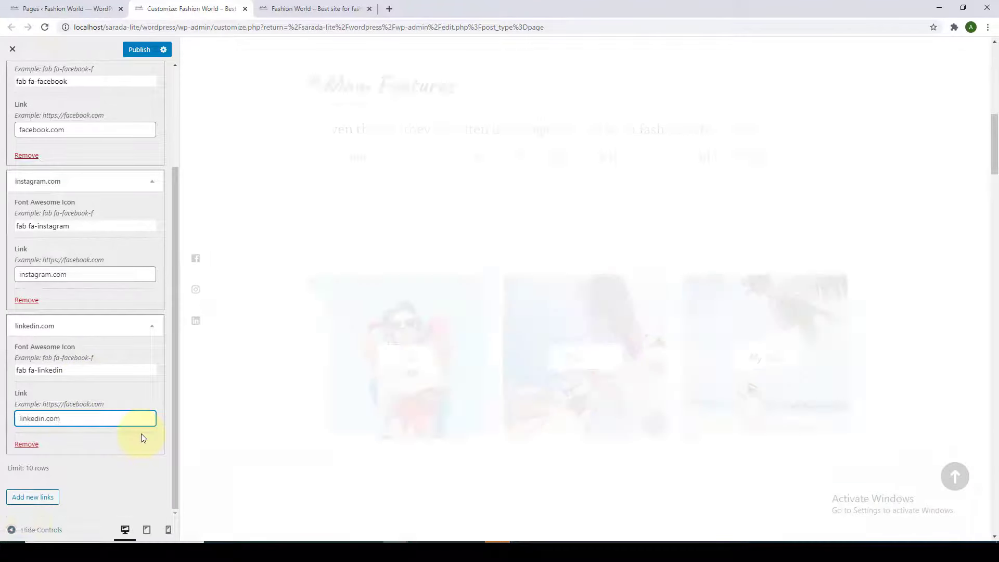
Step: Add a fourth social link with the "fab fa-youtube" icon and the address youtube.com
{"action": "left_click", "coordinate": [32, 497]}
{"action": "left_click", "coordinate": [108, 408]}
{"action": "type", "text": "youtube"}
{"action": "left_click", "coordinate": [80, 434]}
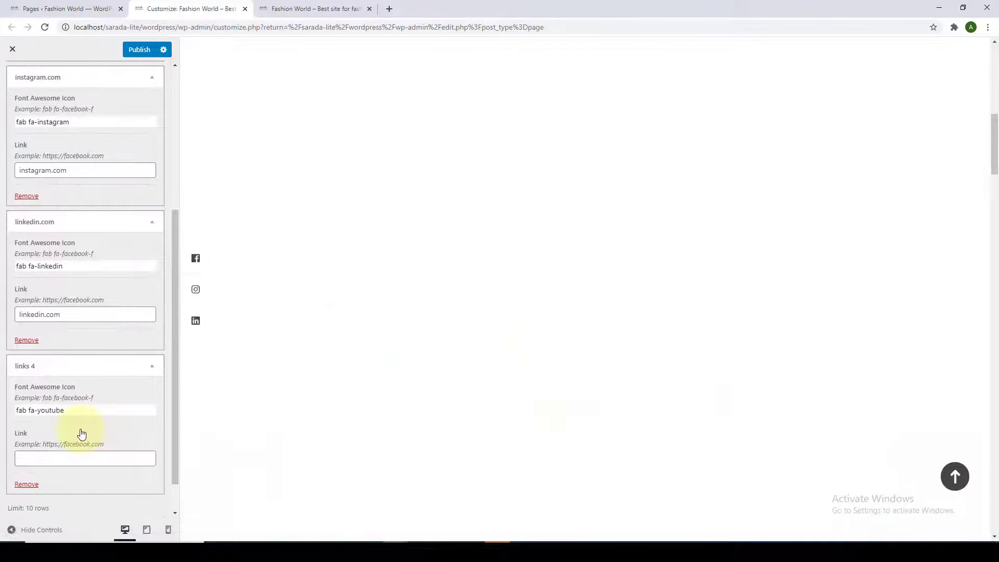
{"action": "left_click", "coordinate": [130, 457]}
{"action": "type", "text": "youtube.com"}
Step: Add a fifth social link with the "fab fa-twitter" icon and the address twitter.com
{"action": "left_click", "coordinate": [32, 497]}
{"action": "left_click", "coordinate": [99, 369]}
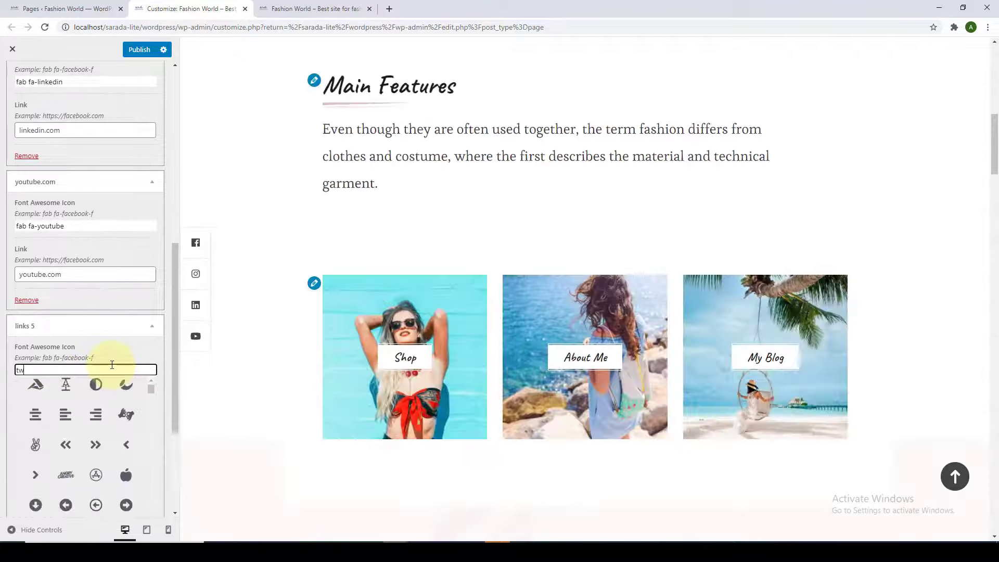
{"action": "type", "text": "twitter"}
{"action": "left_click", "coordinate": [84, 387]}
{"action": "left_click", "coordinate": [120, 418]}
{"action": "type", "text": "twitter.com"}
Step: Add a sixth social link with the "fab fa-pinterest" icon and the address pinterest.com
{"action": "left_click", "coordinate": [33, 497]}
{"action": "left_click", "coordinate": [98, 368]}
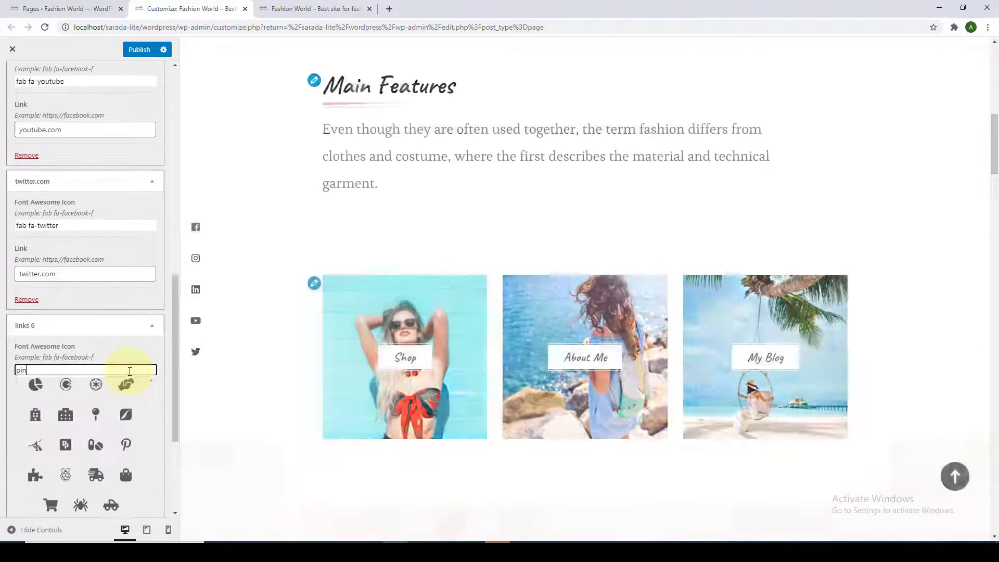
{"action": "type", "text": "pinterest"}
{"action": "left_click", "coordinate": [67, 378]}
{"action": "left_click", "coordinate": [109, 419]}
{"action": "type", "text": "pinterest.com"}
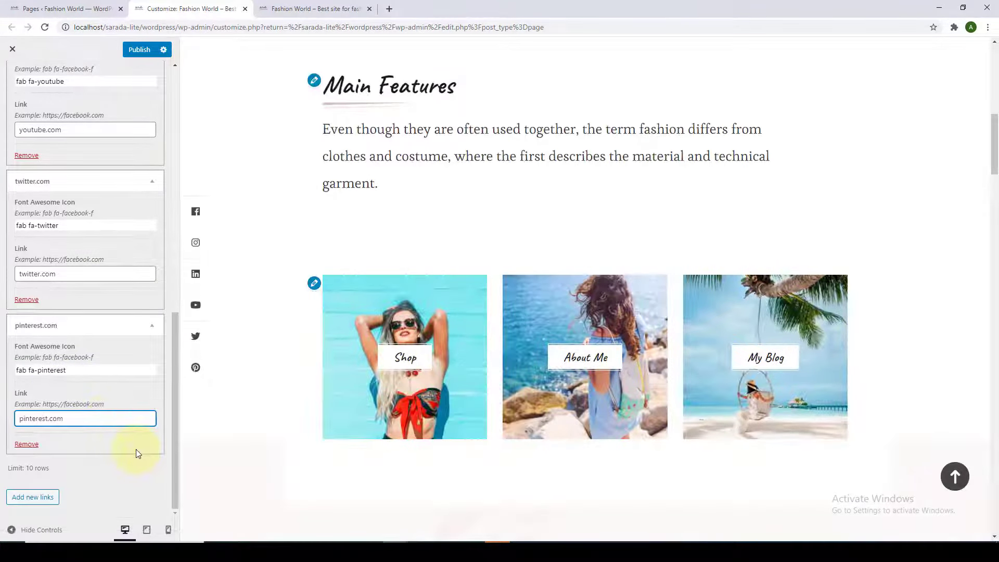
Step: Publish the social media settings with all the added links
{"action": "scroll", "coordinate": [136, 451], "scroll_direction": "up", "scroll_amount": 1}
{"action": "scroll", "coordinate": [139, 452], "scroll_direction": "up", "scroll_amount": 10}
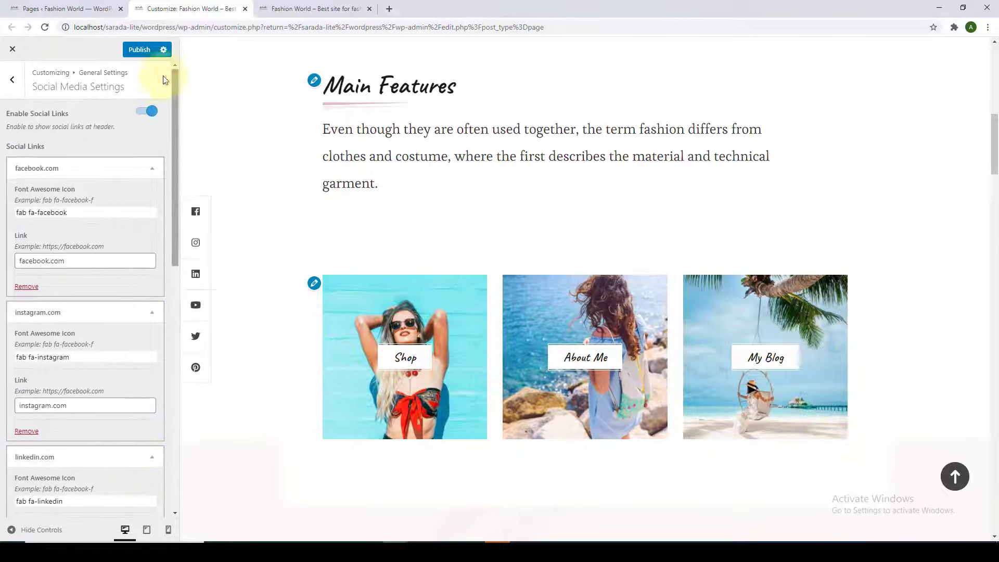
{"action": "left_click", "coordinate": [140, 51]}
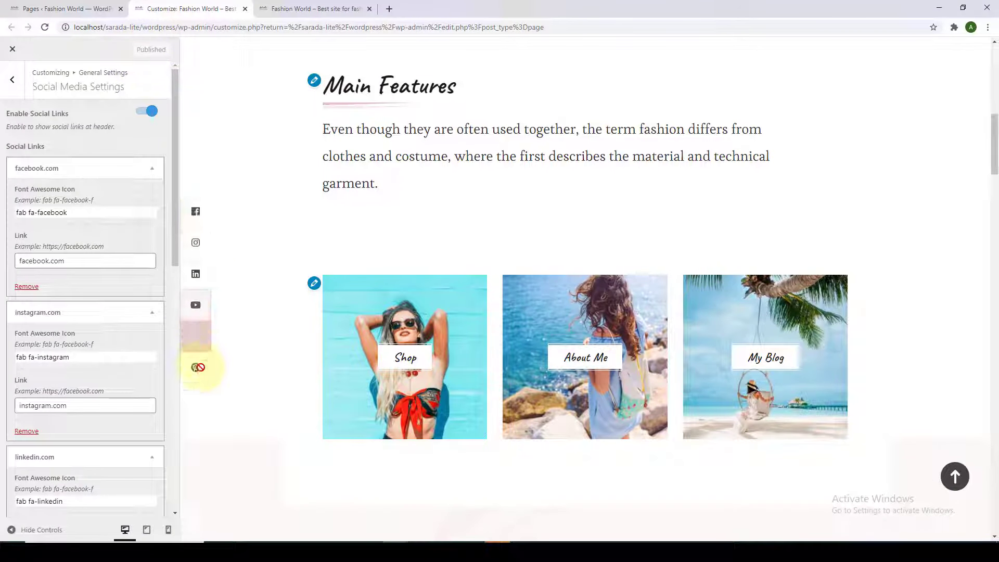
Step: Reload the live site, examine the social icons beside the homepage content and return to the customizer
{"action": "left_click", "coordinate": [290, 8]}
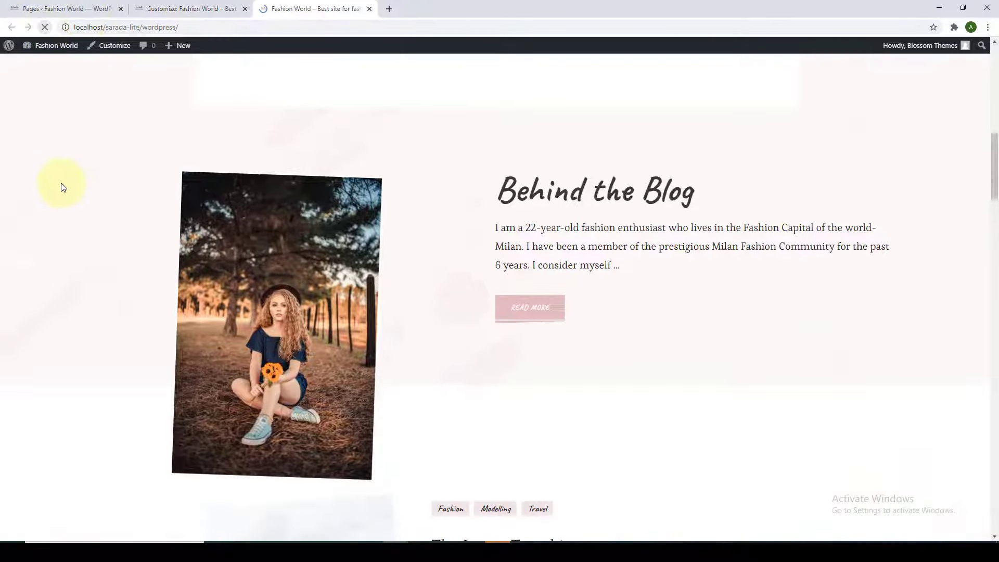
{"action": "scroll", "coordinate": [63, 186], "scroll_direction": "down", "scroll_amount": 6}
{"action": "scroll", "coordinate": [66, 196], "scroll_direction": "up", "scroll_amount": 15}
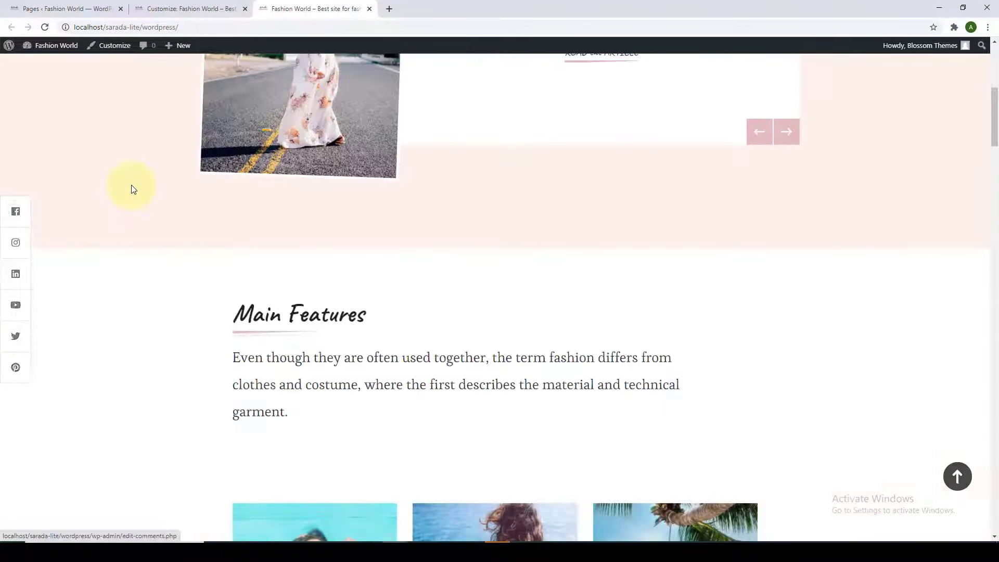
{"action": "scroll", "coordinate": [132, 184], "scroll_direction": "down", "scroll_amount": 10}
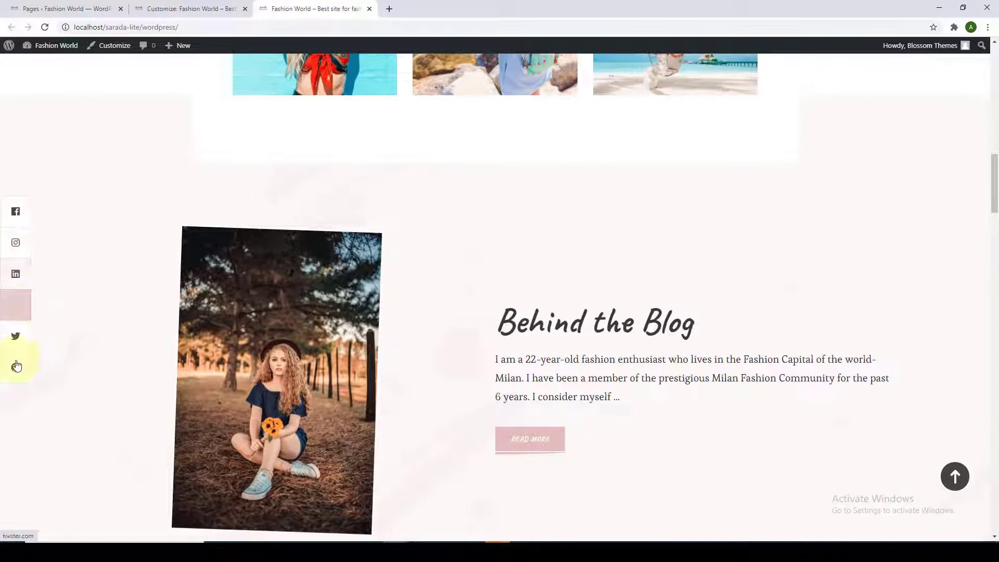
{"action": "scroll", "coordinate": [80, 339], "scroll_direction": "down", "scroll_amount": 2}
{"action": "scroll", "coordinate": [80, 342], "scroll_direction": "up", "scroll_amount": 2}
{"action": "scroll", "coordinate": [80, 342], "scroll_direction": "up", "scroll_amount": 1}
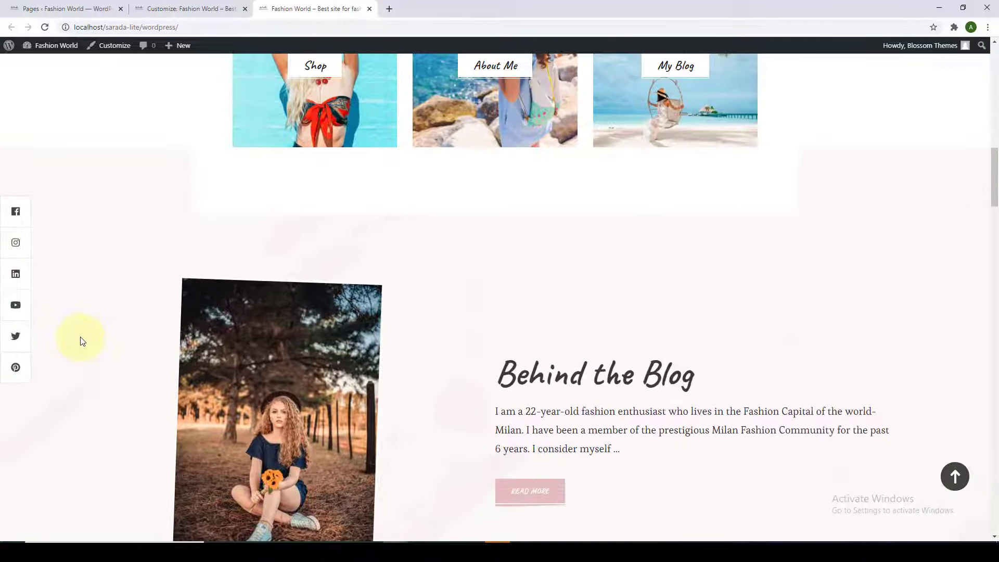
{"action": "left_click", "coordinate": [190, 8]}
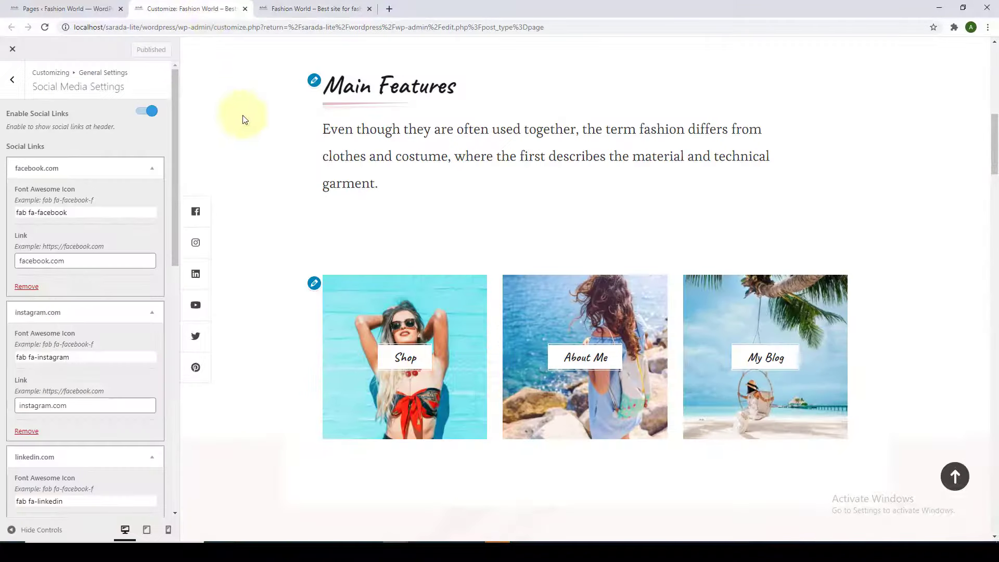
Step: Open the SEO Settings, look at the post dates in the preview and open the post "Why Timeless Clothing Is Getting More Popular"
{"action": "left_click", "coordinate": [12, 82]}
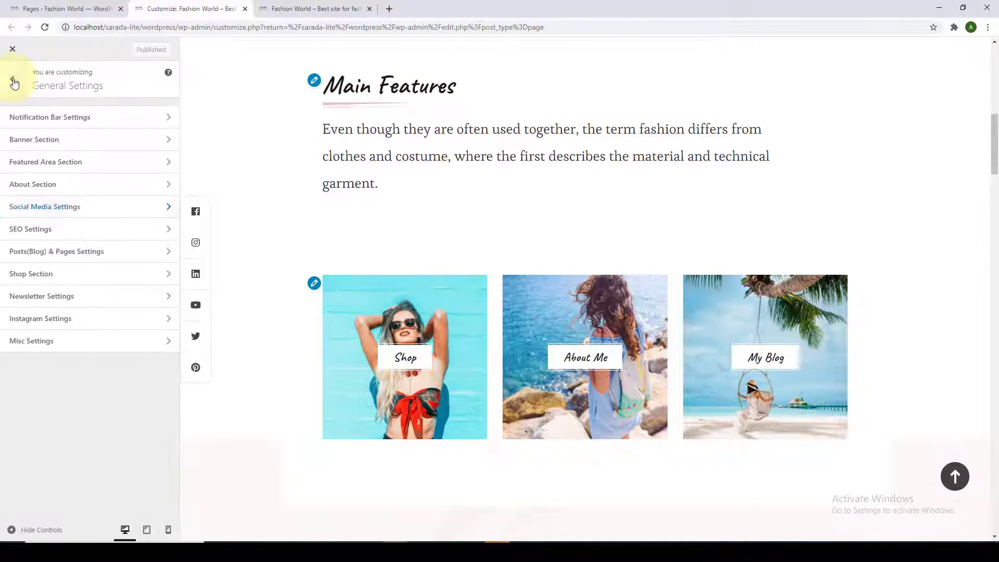
{"action": "left_click", "coordinate": [112, 238]}
{"action": "scroll", "coordinate": [534, 203], "scroll_direction": "down", "scroll_amount": 15}
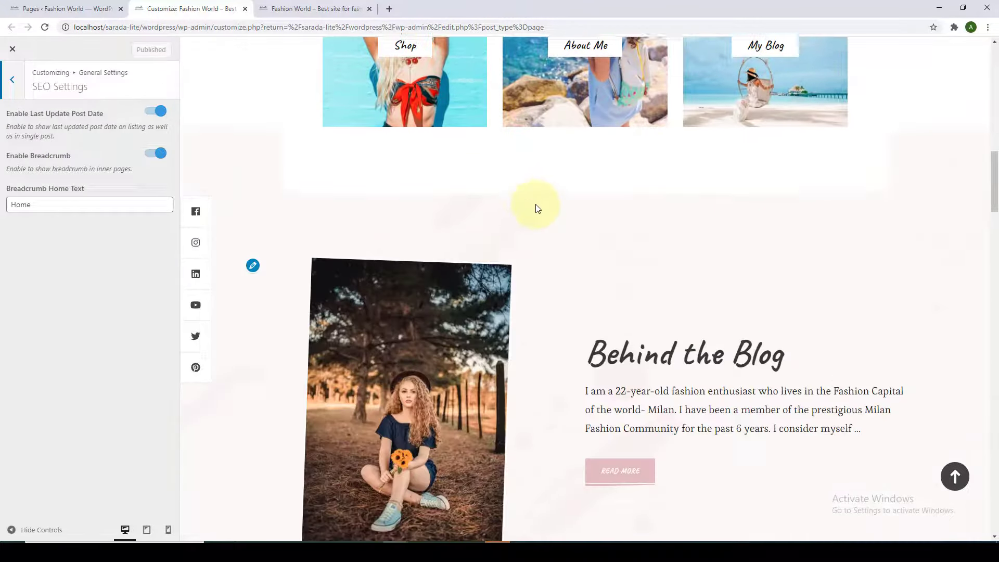
{"action": "scroll", "coordinate": [536, 162], "scroll_direction": "down", "scroll_amount": 5}
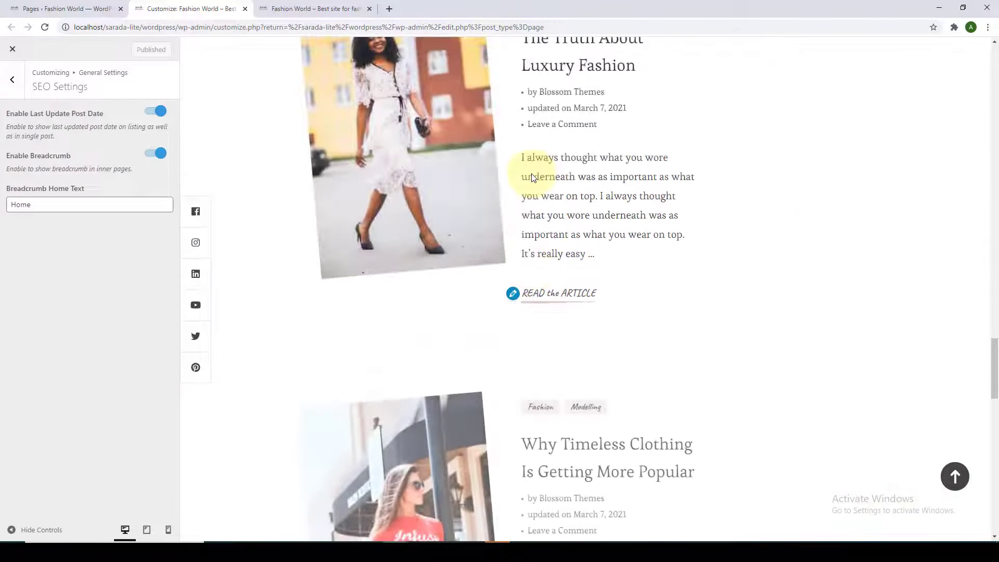
{"action": "left_click", "coordinate": [547, 142]}
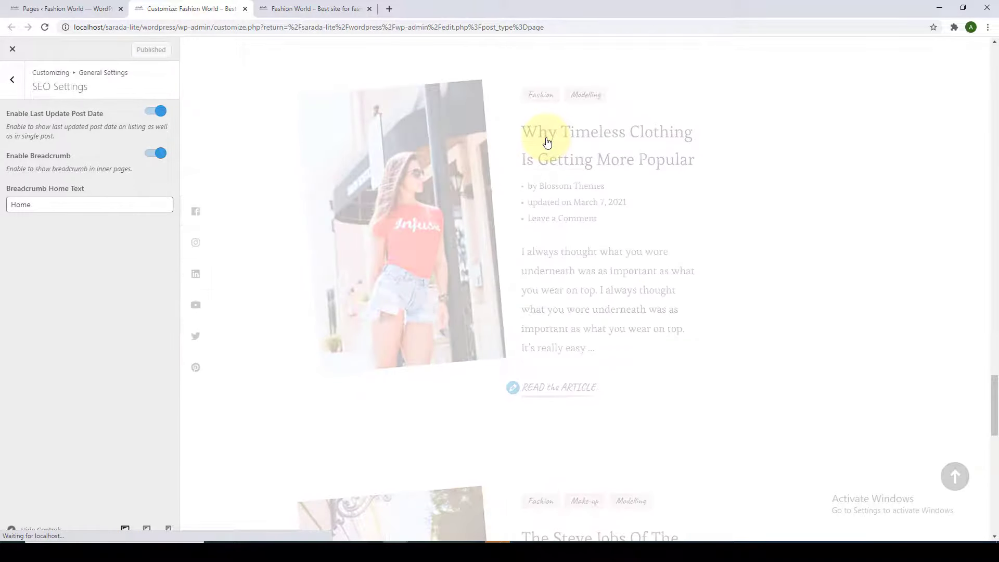
Step: Examine the last updated date and the breadcrumb trail of the opened post in the preview
{"action": "scroll", "coordinate": [547, 141], "scroll_direction": "down", "scroll_amount": 4}
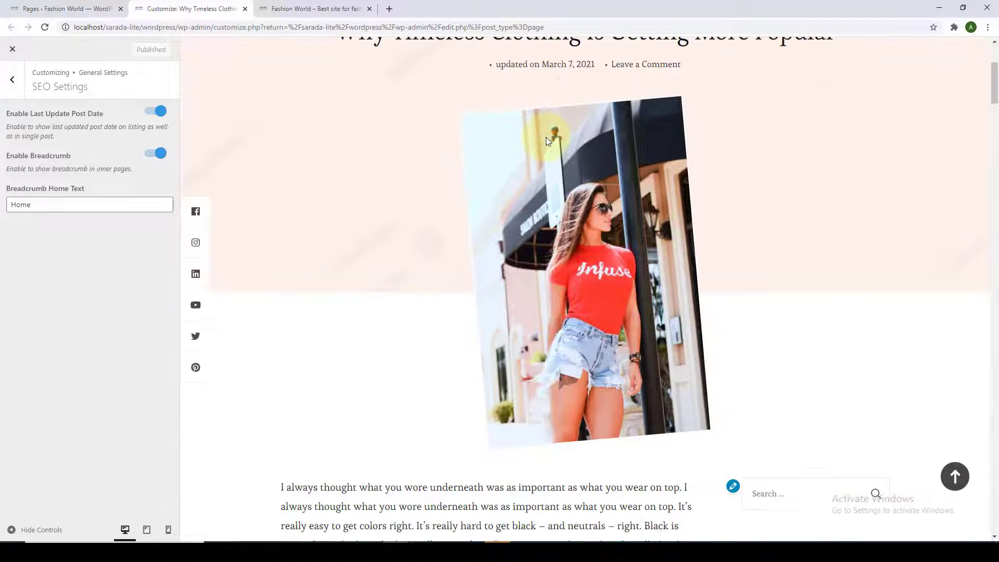
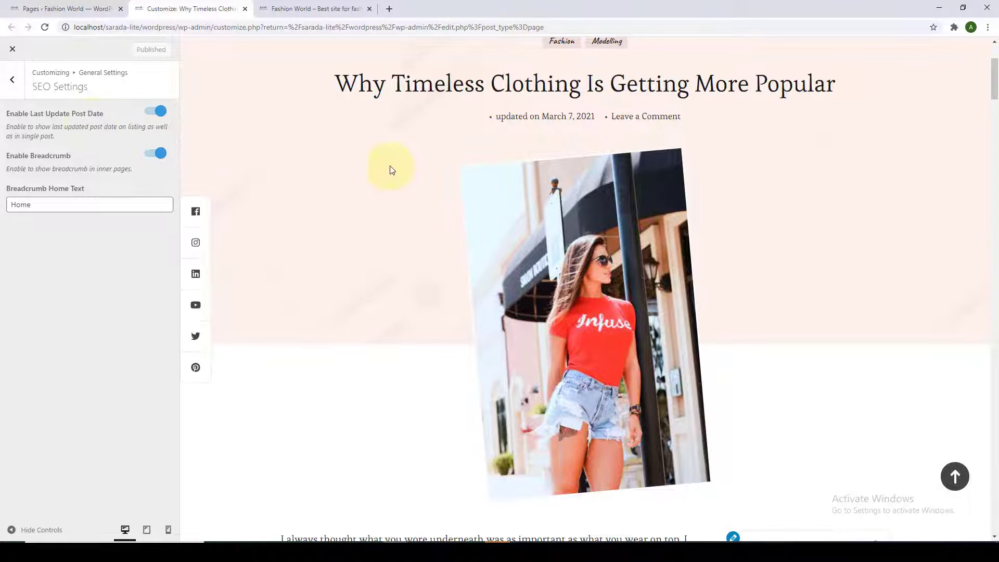
{"action": "scroll", "coordinate": [392, 170], "scroll_direction": "up", "scroll_amount": 3}
{"action": "left_click_drag", "start_coordinate": [536, 155], "coordinate": [285, 149]}
{"action": "left_click", "coordinate": [347, 199]}
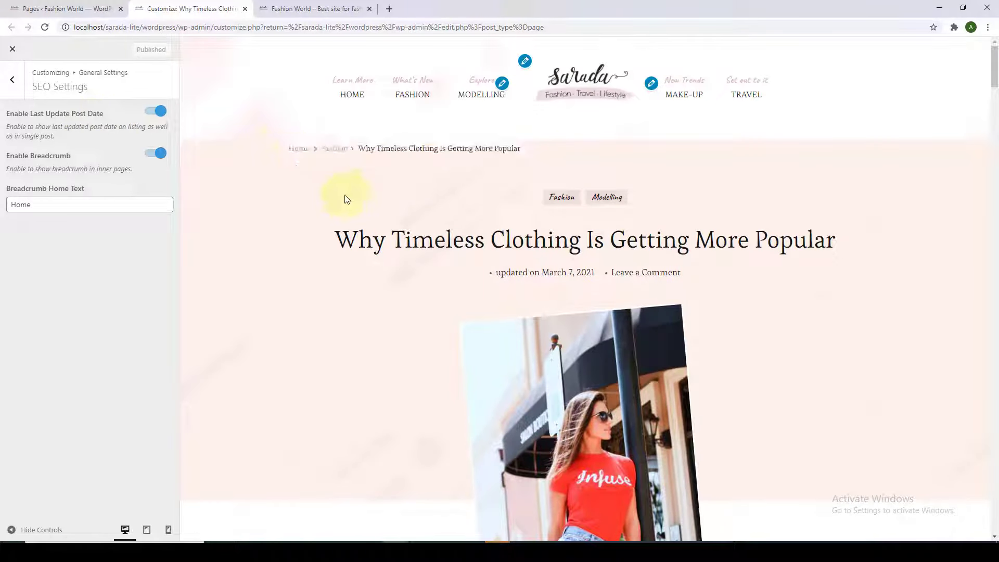
Step: Toggle the breadcrumb off and back on, try "Sarada" as the breadcrumb home text and undo that text change
{"action": "left_click", "coordinate": [148, 159]}
{"action": "left_click", "coordinate": [156, 155]}
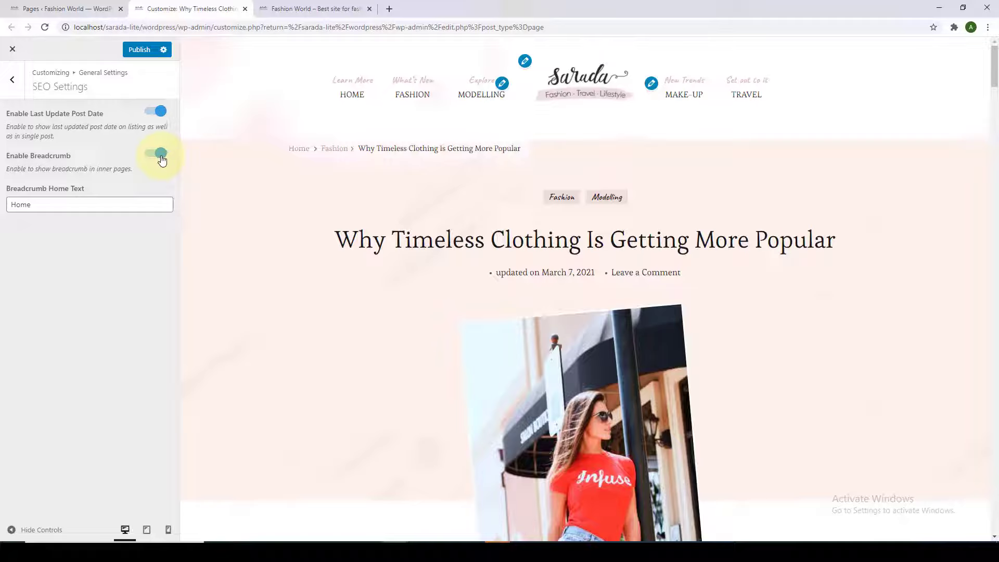
{"action": "triple_click", "coordinate": [121, 207]}
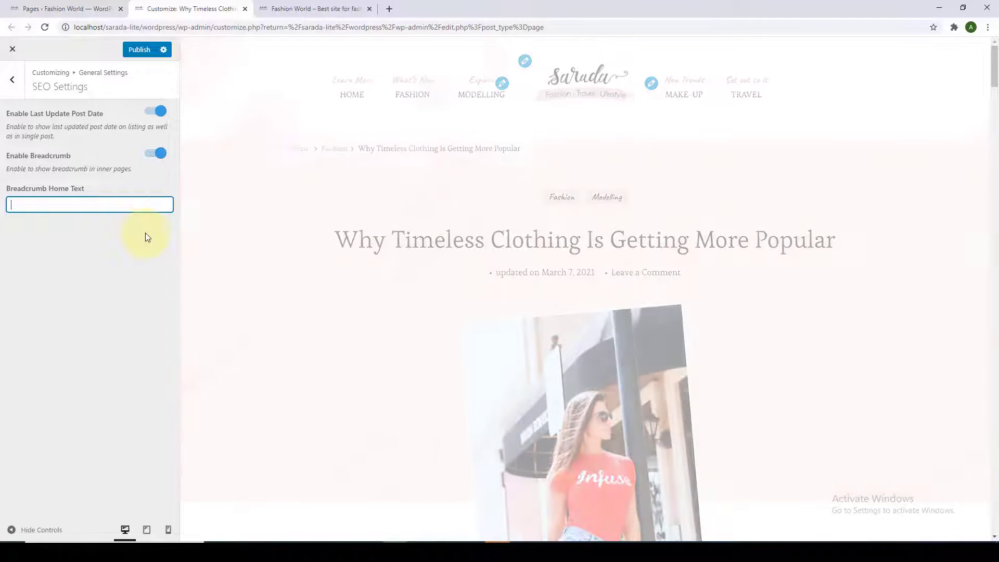
{"action": "type", "text": "Sarada"}
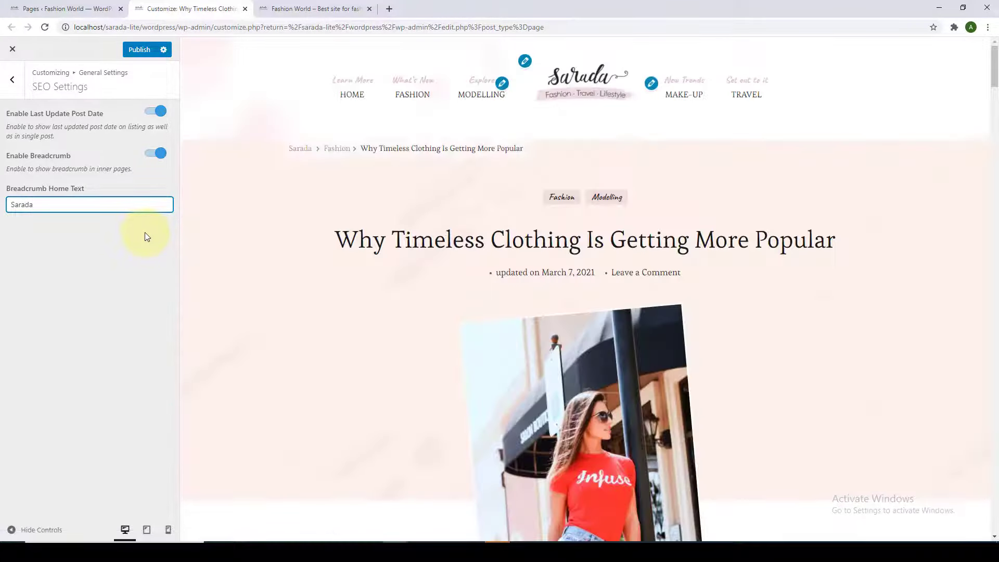
{"action": "key", "text": "ctrl+z"}
{"action": "key", "text": "ctrl+z"}
{"action": "key", "text": "ctrl+z"}
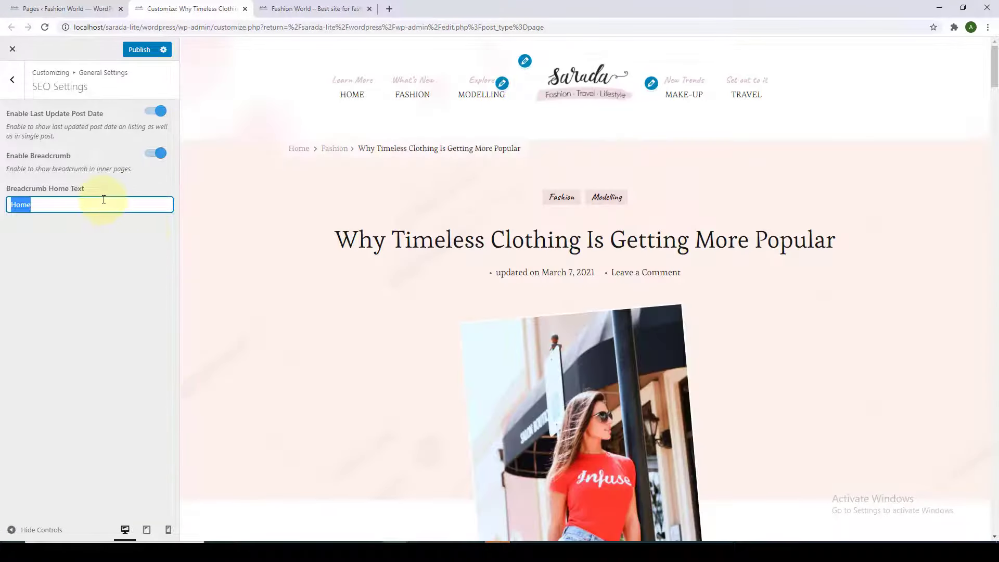
Step: Publish the SEO settings and return to the General Settings
{"action": "left_click", "coordinate": [104, 204]}
{"action": "left_click", "coordinate": [139, 49]}
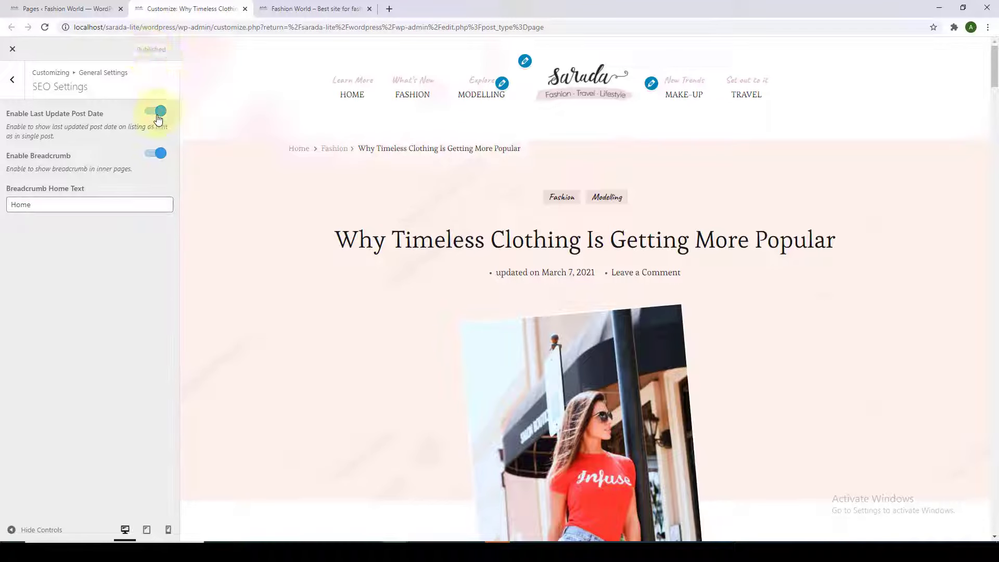
{"action": "left_click", "coordinate": [12, 79]}
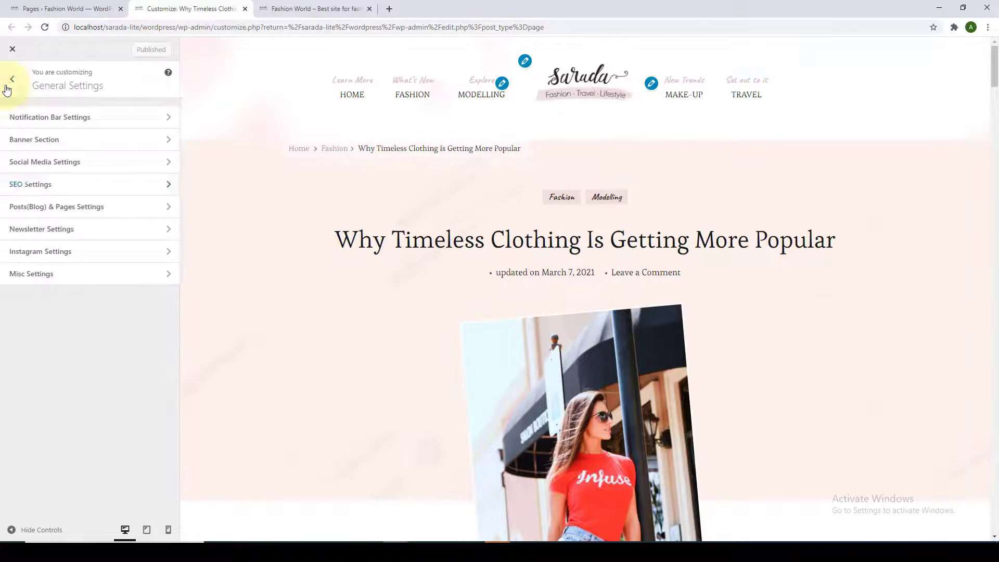
Step: Open the Posts(Blog) & Pages Settings, bring up the Fashion archive in the preview and try out the Hide Prefix in Archive Page option
{"action": "left_click", "coordinate": [105, 207]}
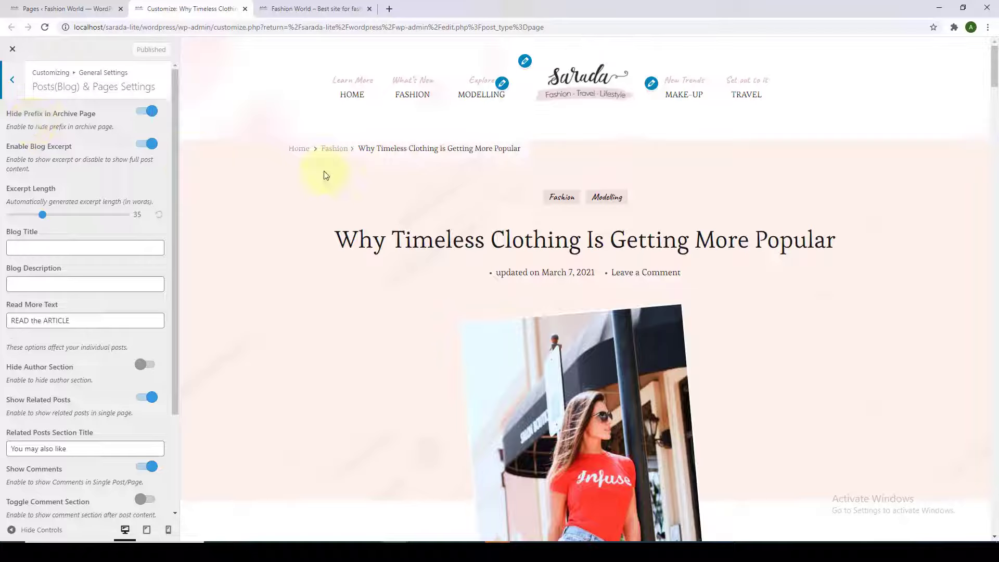
{"action": "left_click", "coordinate": [561, 198]}
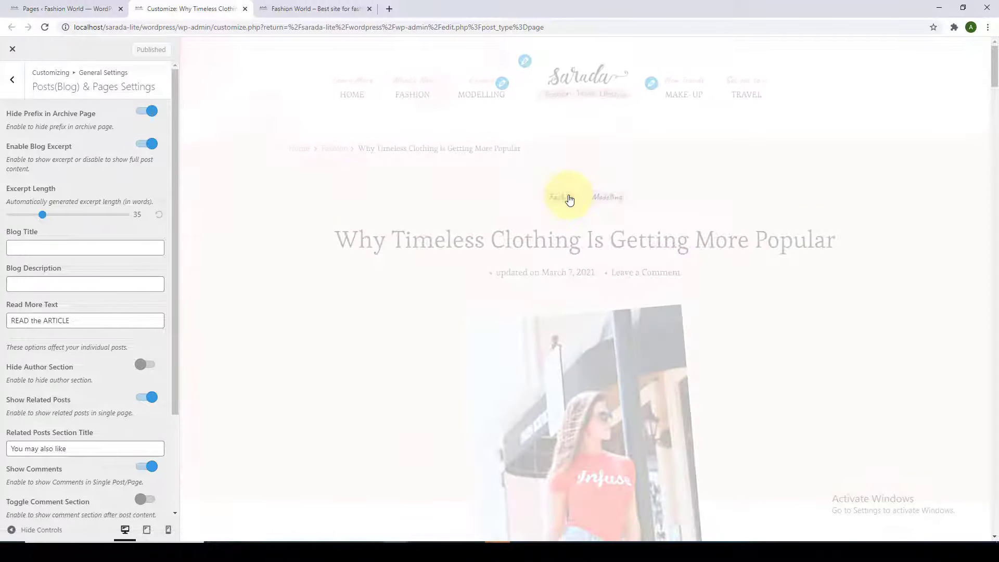
{"action": "left_click", "coordinate": [143, 116]}
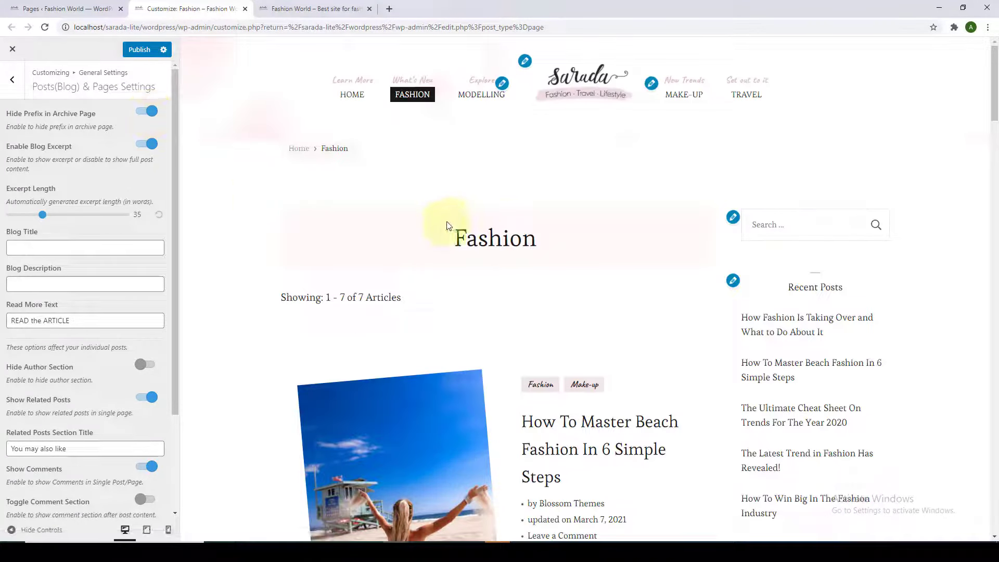
Step: Disable the blog excerpt, look through the full post content in the Fashion archive and enable the excerpt again
{"action": "scroll", "coordinate": [514, 225], "scroll_direction": "down", "scroll_amount": 6}
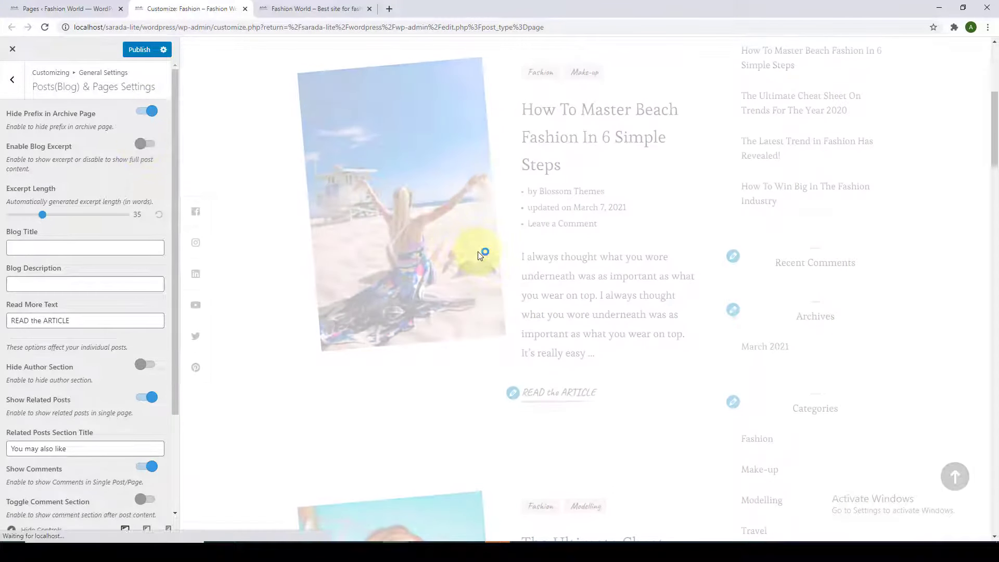
{"action": "scroll", "coordinate": [491, 259], "scroll_direction": "down", "scroll_amount": 20}
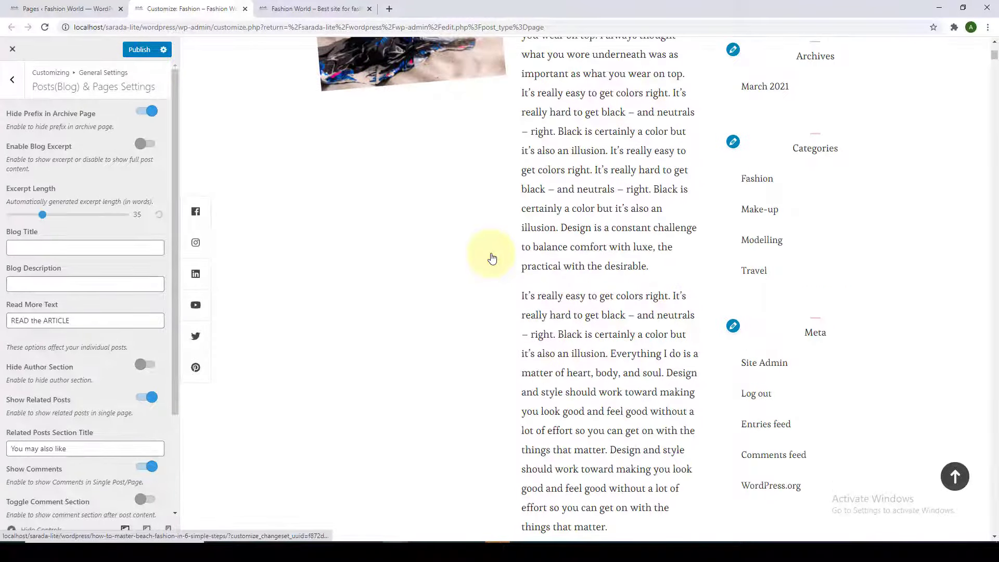
{"action": "scroll", "coordinate": [493, 258], "scroll_direction": "down", "scroll_amount": 20}
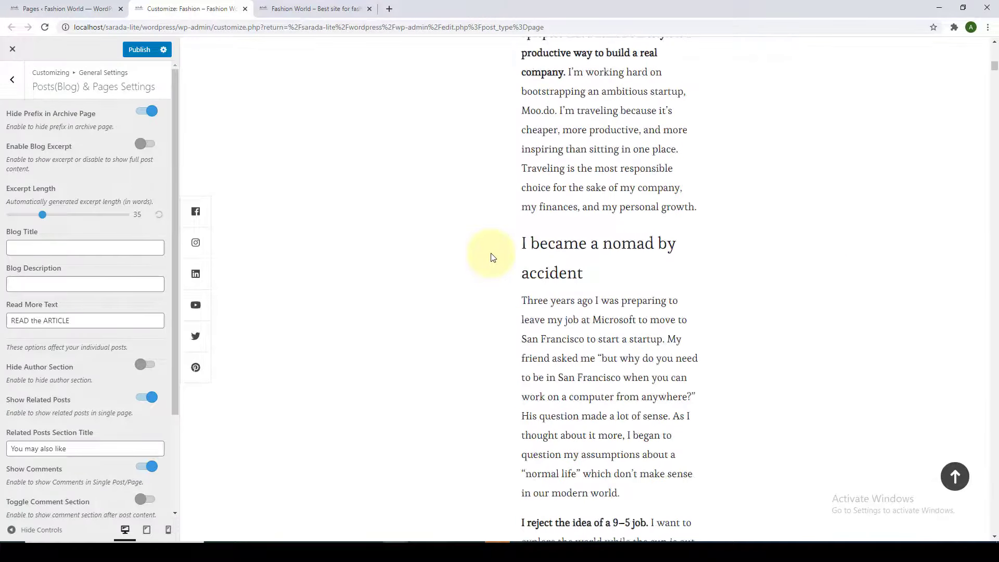
{"action": "scroll", "coordinate": [493, 258], "scroll_direction": "down", "scroll_amount": 20}
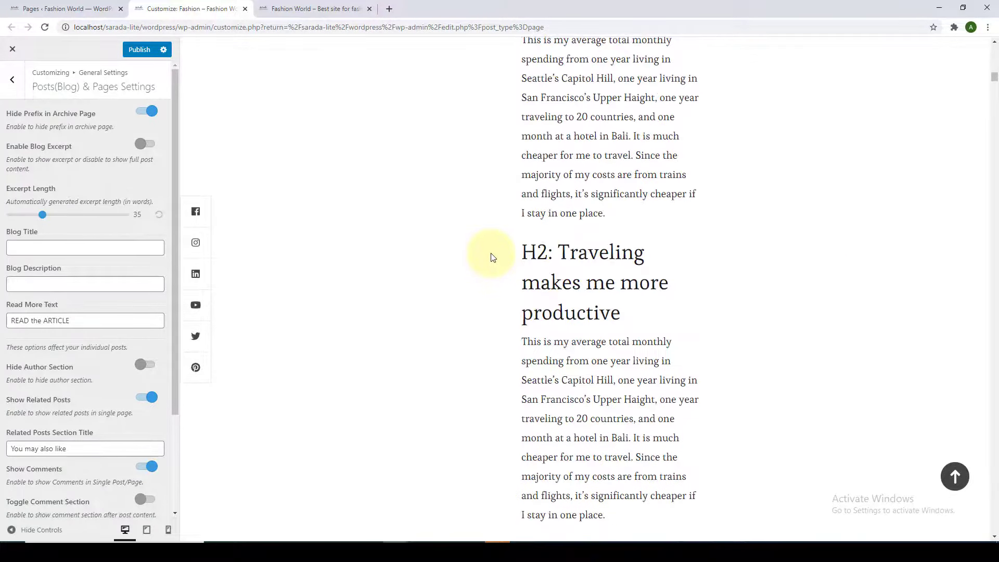
{"action": "scroll", "coordinate": [493, 256], "scroll_direction": "down", "scroll_amount": 20}
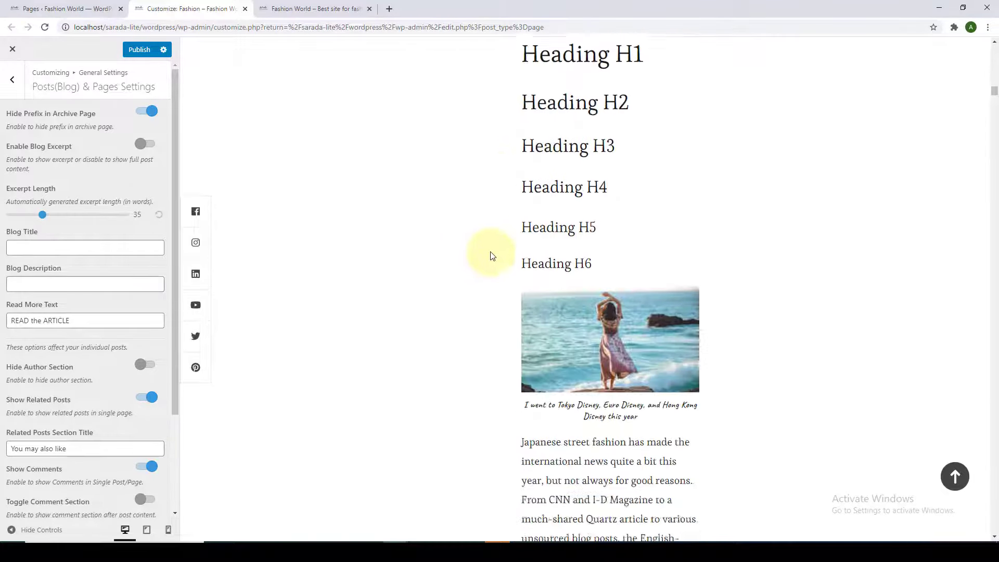
{"action": "scroll", "coordinate": [489, 256], "scroll_direction": "down", "scroll_amount": 5}
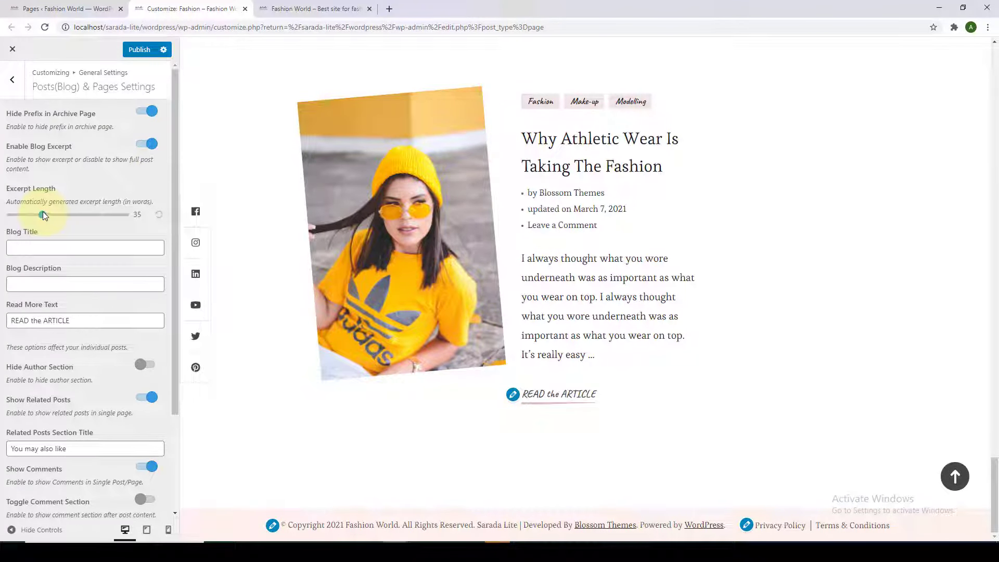
Step: Set the blog excerpt length to 60 words and check the excerpts in the archive preview
{"action": "left_click_drag", "start_coordinate": [43, 214], "coordinate": [79, 219]}
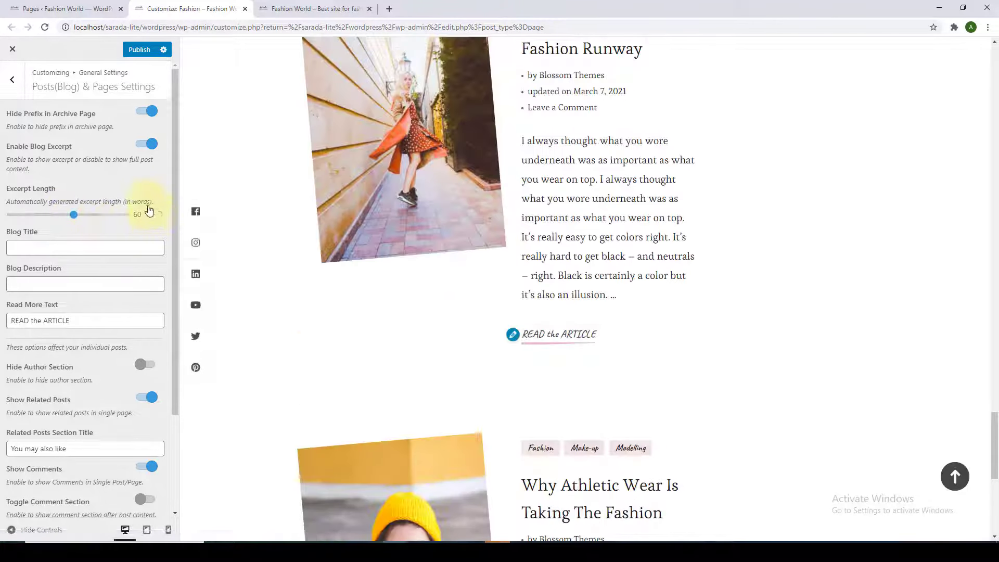
{"action": "scroll", "coordinate": [664, 307], "scroll_direction": "down", "scroll_amount": 8}
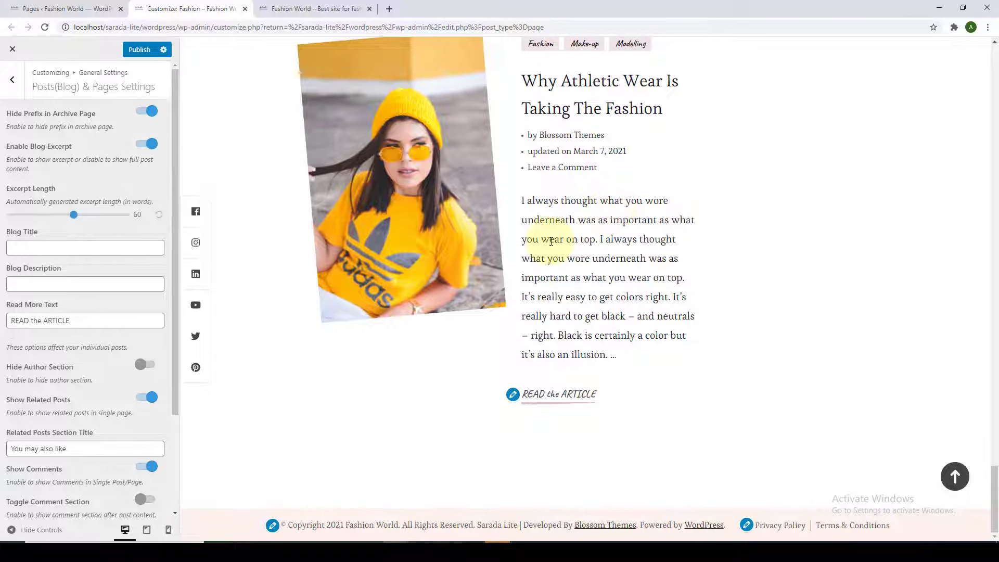
{"action": "scroll", "coordinate": [551, 241], "scroll_direction": "up", "scroll_amount": 10}
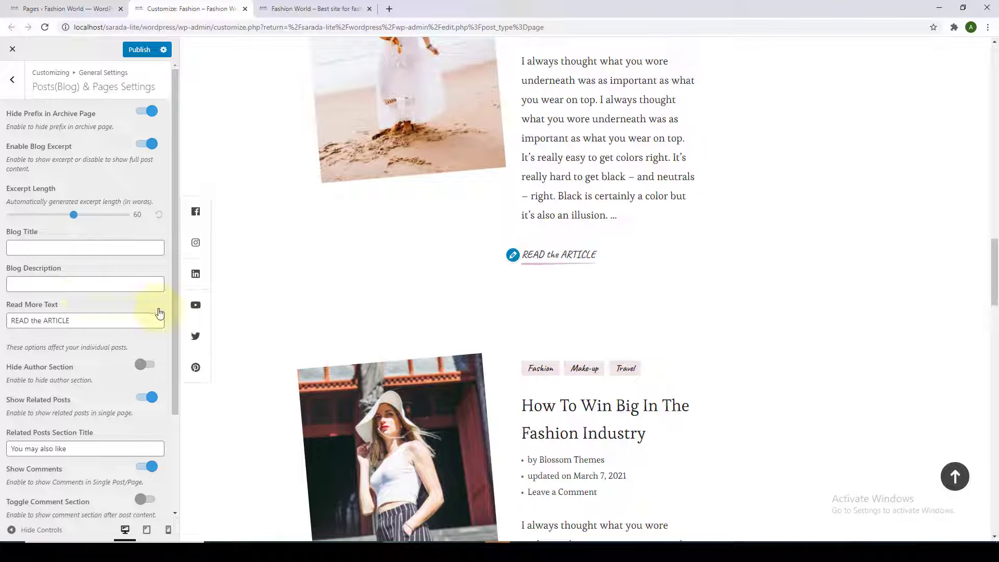
Step: Review the Read More Text setting and compare it with the link below the post excerpts in the preview
{"action": "scroll", "coordinate": [121, 282], "scroll_direction": "down", "scroll_amount": 2}
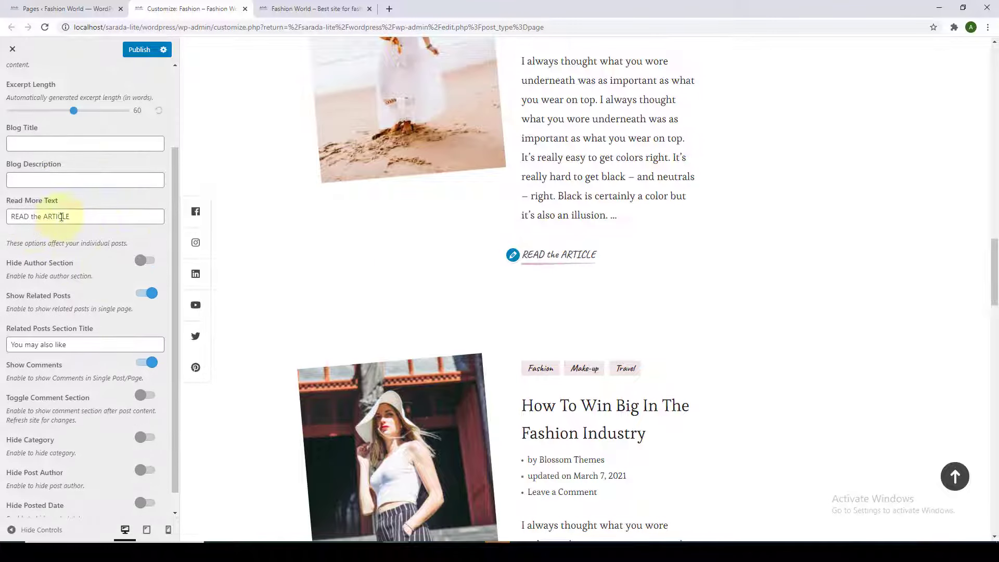
{"action": "triple_click", "coordinate": [62, 216]}
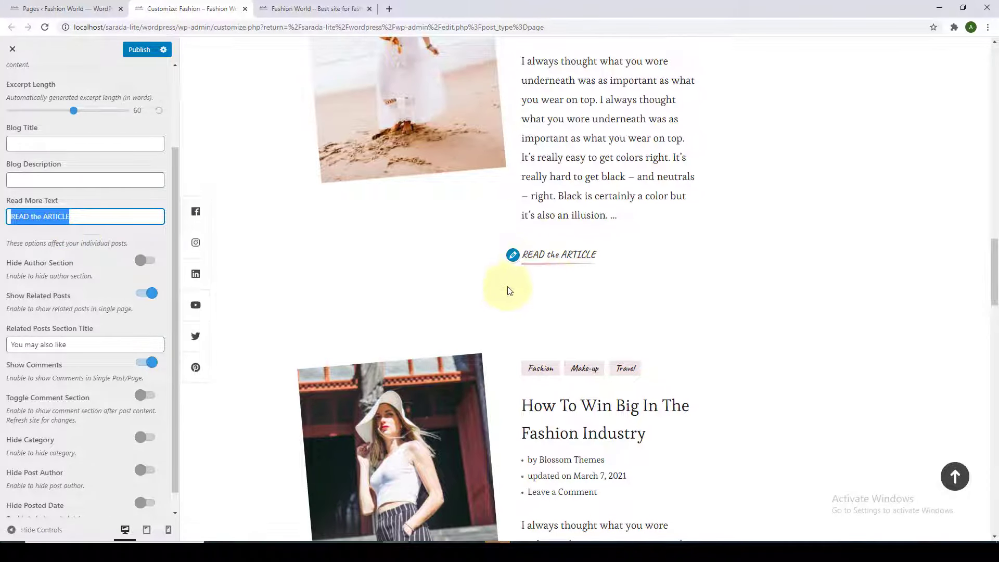
{"action": "scroll", "coordinate": [557, 256], "scroll_direction": "up", "scroll_amount": 4}
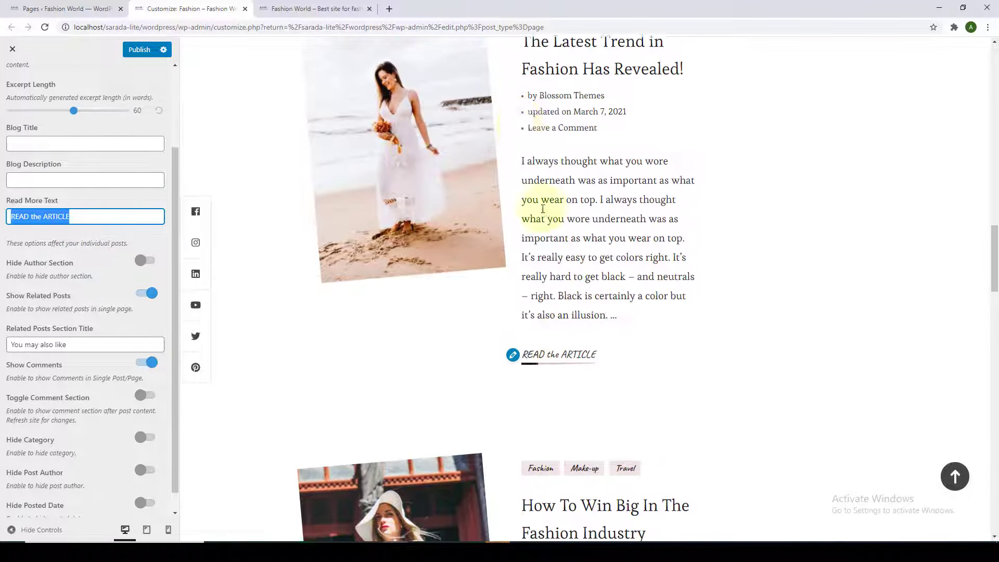
Step: Open the post "The Latest Trend in Fashion Has Revealed!" in the preview and look at the author section below its content
{"action": "left_click", "coordinate": [559, 163]}
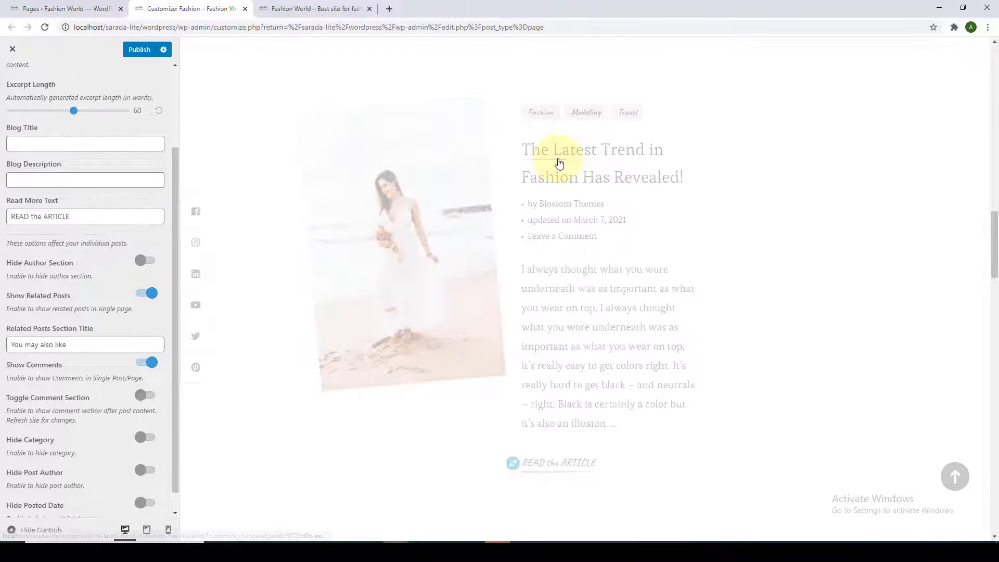
{"action": "scroll", "coordinate": [575, 232], "scroll_direction": "down", "scroll_amount": 5}
{"action": "scroll", "coordinate": [586, 342], "scroll_direction": "down", "scroll_amount": 20}
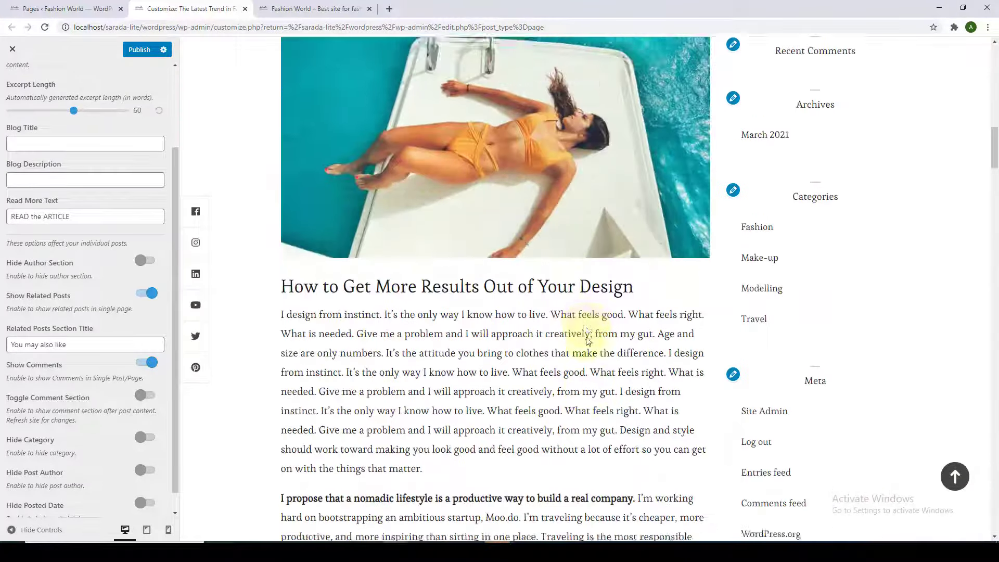
{"action": "scroll", "coordinate": [586, 338], "scroll_direction": "down", "scroll_amount": 20}
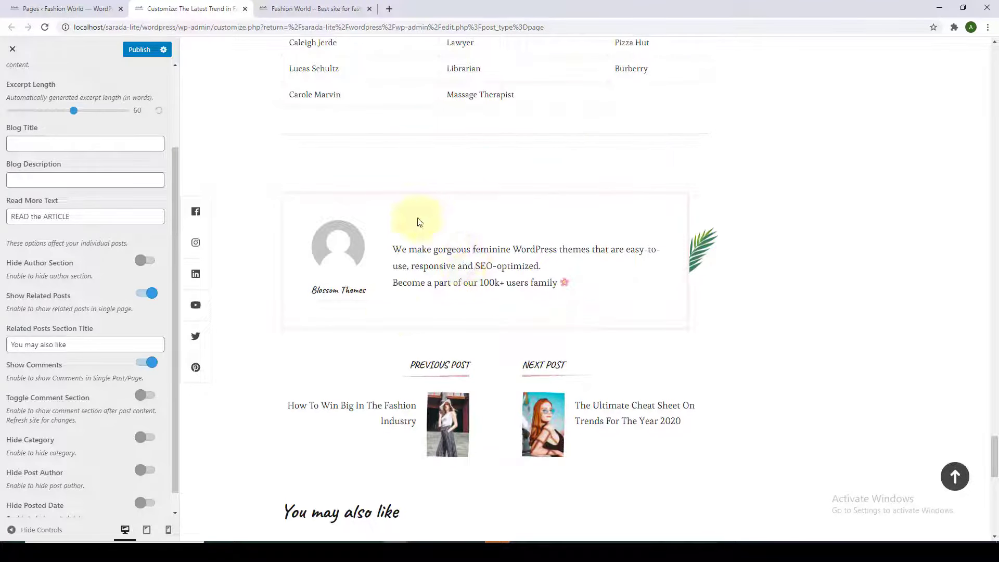
Step: Hide the author section on single posts and check the area below the post content in the preview
{"action": "left_click", "coordinate": [153, 264]}
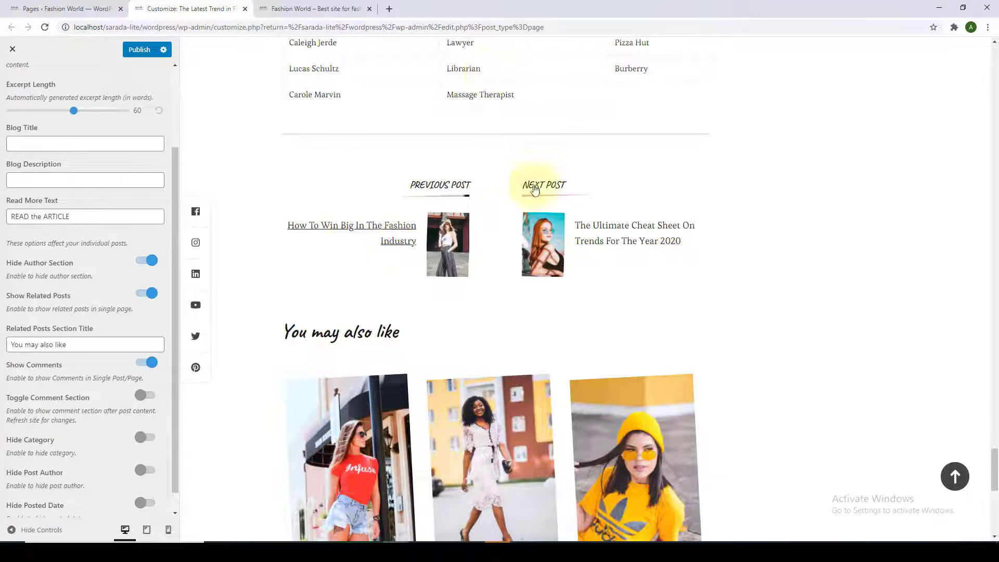
{"action": "scroll", "coordinate": [365, 289], "scroll_direction": "down", "scroll_amount": 2}
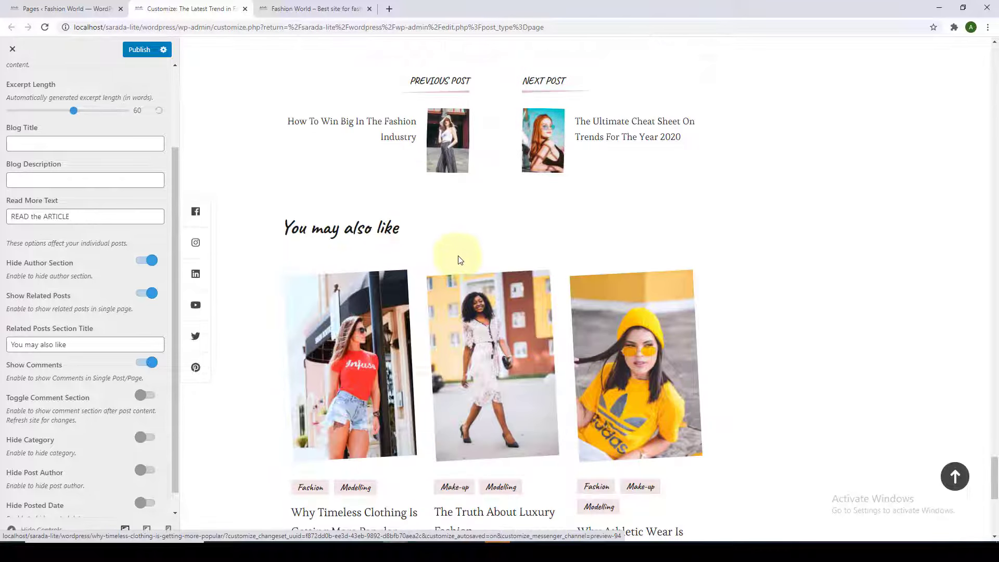
{"action": "scroll", "coordinate": [469, 258], "scroll_direction": "down", "scroll_amount": 5}
{"action": "scroll", "coordinate": [590, 345], "scroll_direction": "up", "scroll_amount": 3}
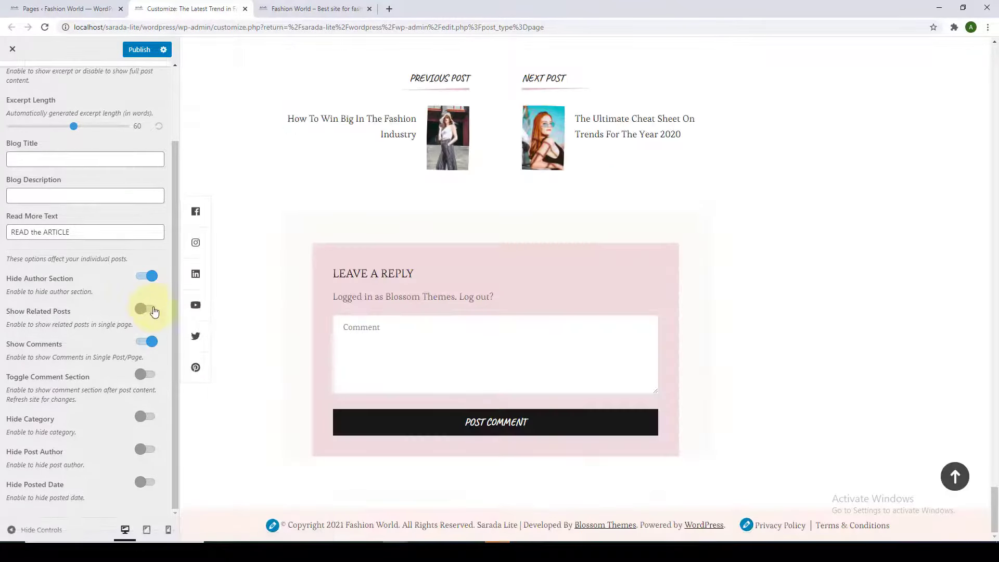
Step: Switch the related posts back on, and turn the comments off and on again to compare the single-post preview
{"action": "left_click", "coordinate": [147, 309]}
{"action": "scroll", "coordinate": [356, 391], "scroll_direction": "down", "scroll_amount": 2}
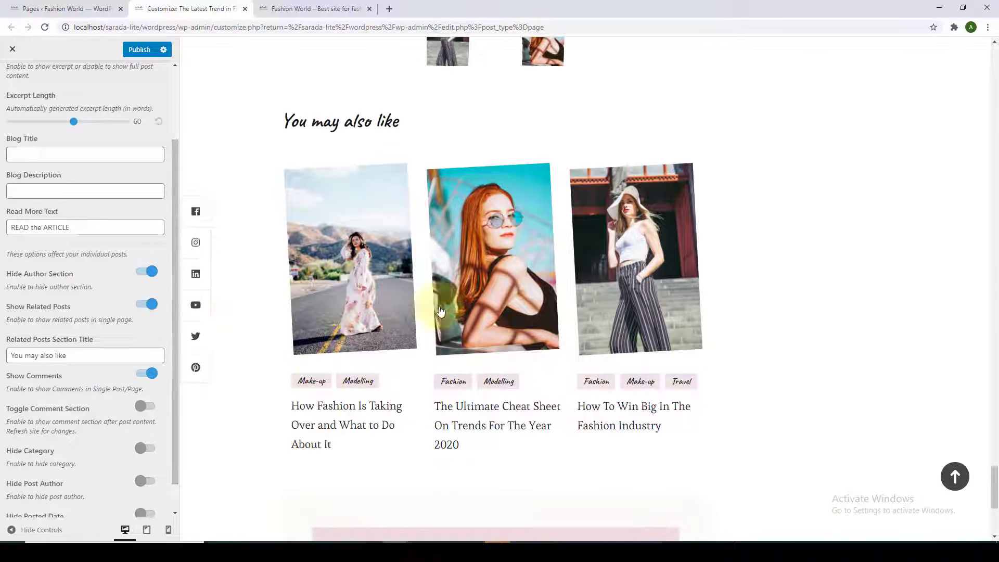
{"action": "scroll", "coordinate": [561, 296], "scroll_direction": "down", "scroll_amount": 2}
{"action": "scroll", "coordinate": [561, 298], "scroll_direction": "up", "scroll_amount": 3}
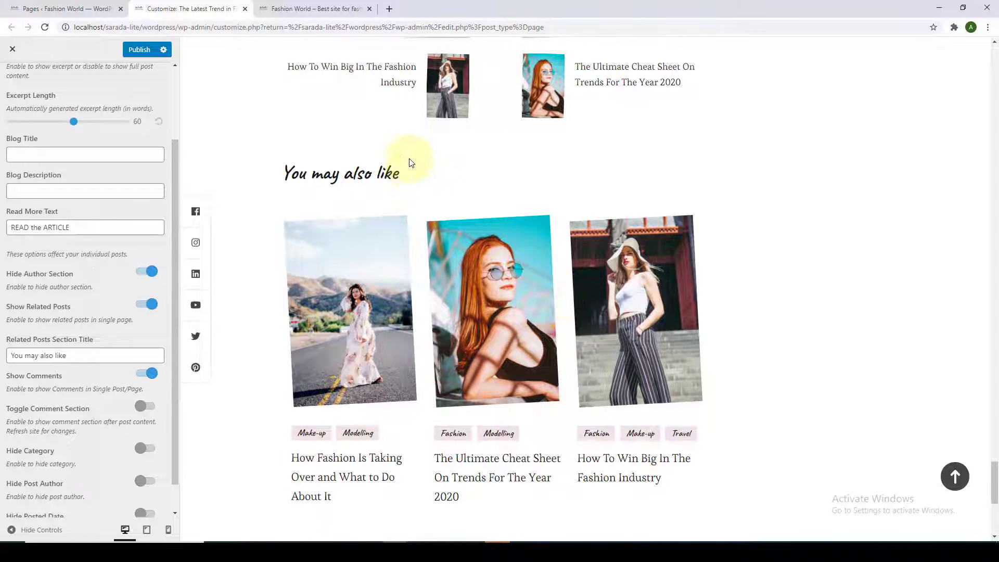
{"action": "left_click_drag", "start_coordinate": [405, 174], "coordinate": [268, 174]}
{"action": "left_click", "coordinate": [390, 183]}
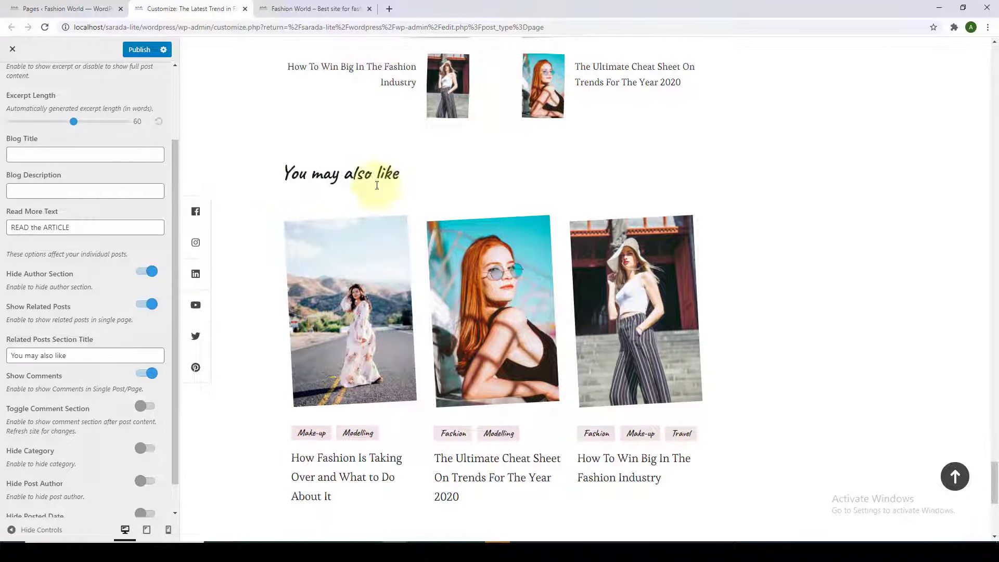
{"action": "left_click", "coordinate": [103, 351]}
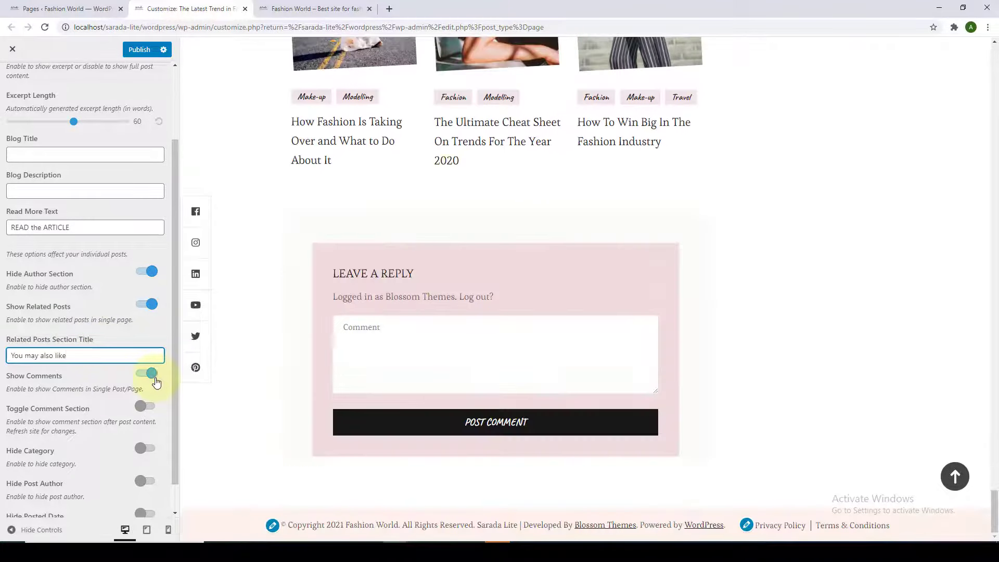
{"action": "left_click", "coordinate": [145, 377]}
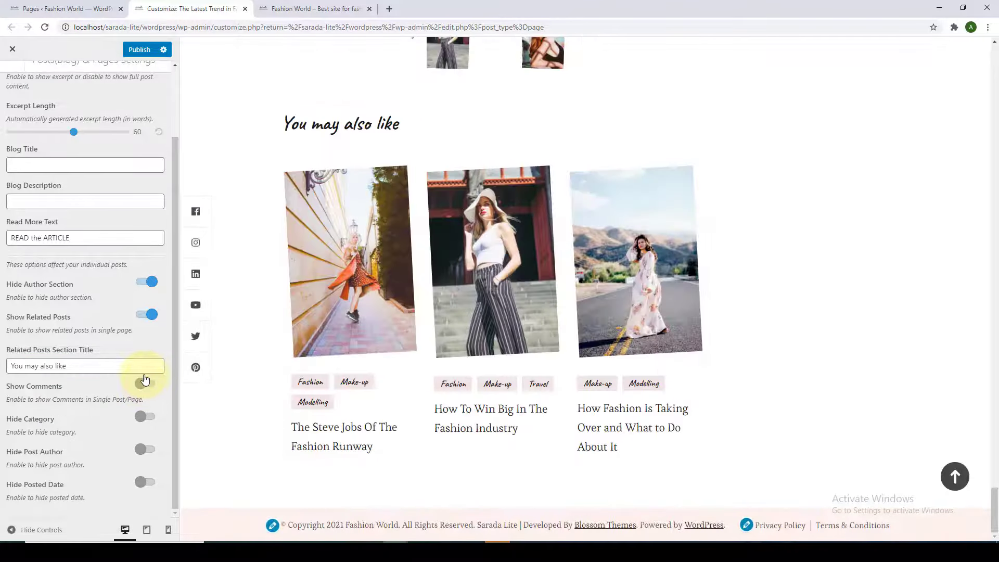
{"action": "left_click", "coordinate": [148, 384]}
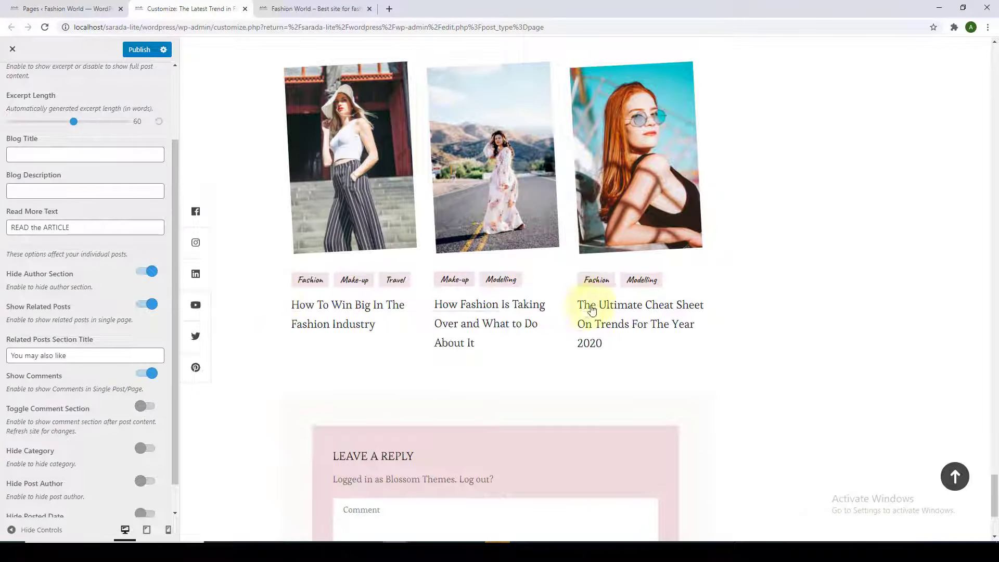
Step: Hide the category on posts and try hiding the posted date in the single-post preview
{"action": "scroll", "coordinate": [77, 419], "scroll_direction": "down", "scroll_amount": 1}
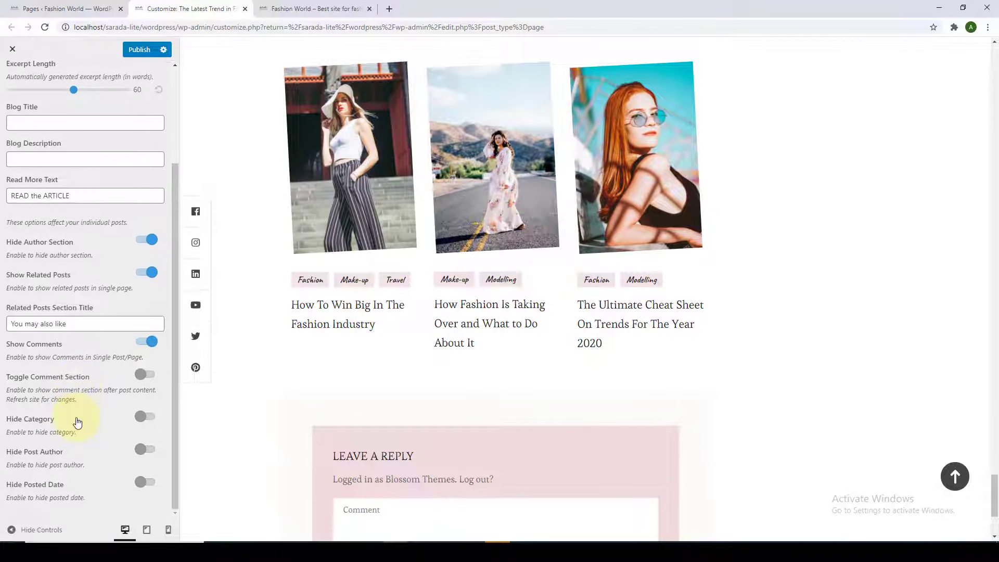
{"action": "left_click", "coordinate": [152, 420]}
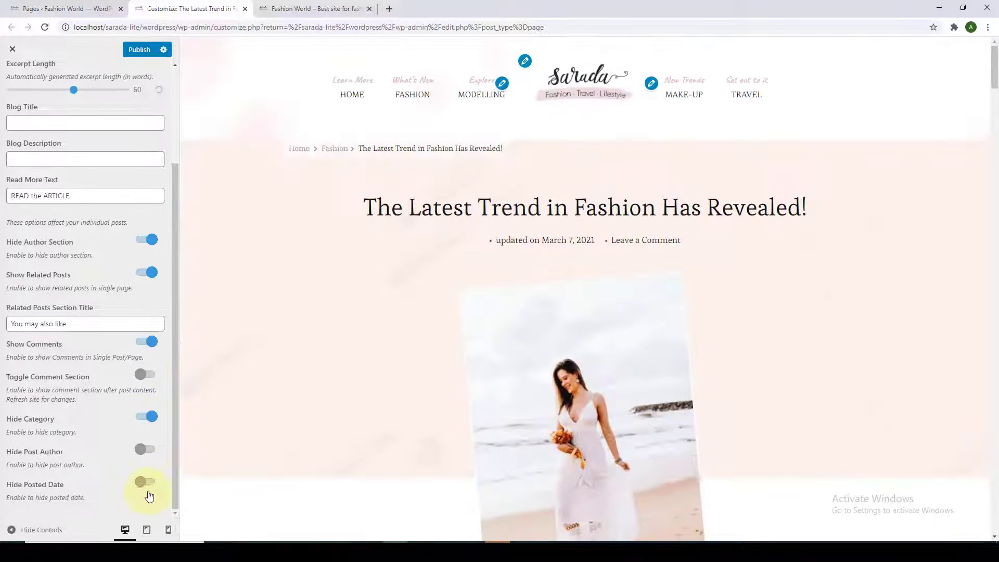
{"action": "left_click", "coordinate": [148, 483]}
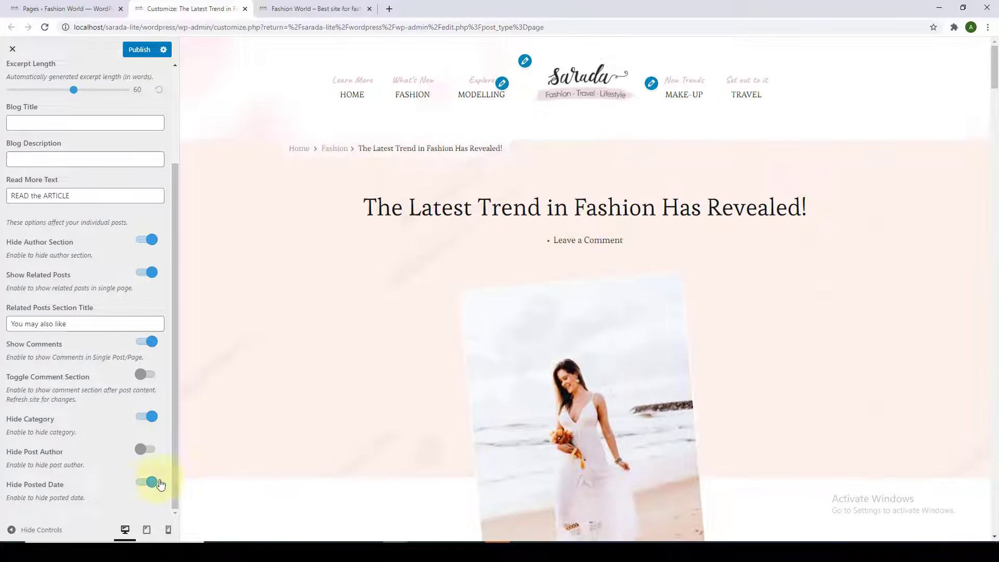
Step: Open the home page in the preview and set the blog title to "Latest From The Blog"
{"action": "left_click", "coordinate": [305, 153]}
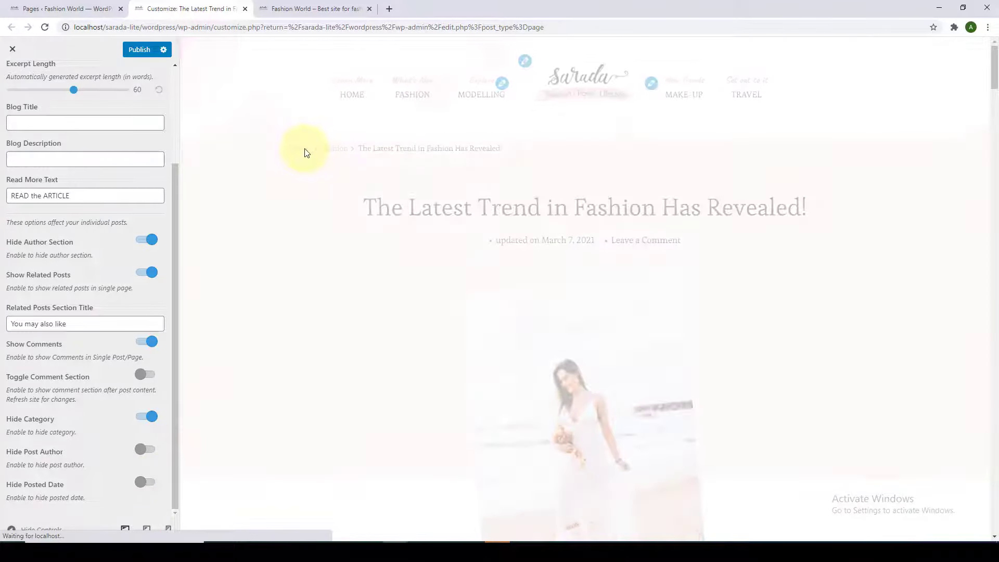
{"action": "scroll", "coordinate": [609, 246], "scroll_direction": "down", "scroll_amount": 5}
{"action": "scroll", "coordinate": [609, 246], "scroll_direction": "down", "scroll_amount": 10}
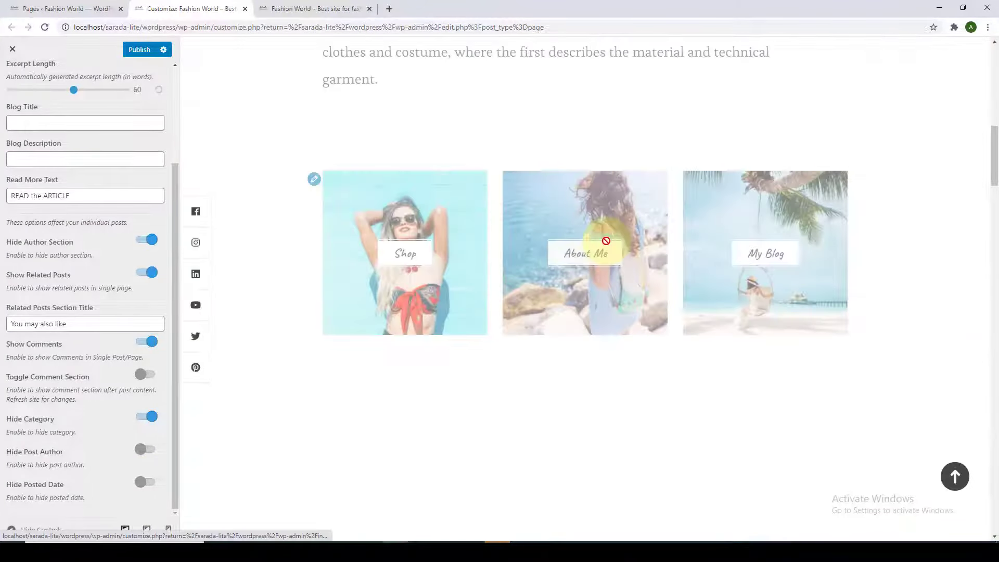
{"action": "scroll", "coordinate": [608, 245], "scroll_direction": "down", "scroll_amount": 3}
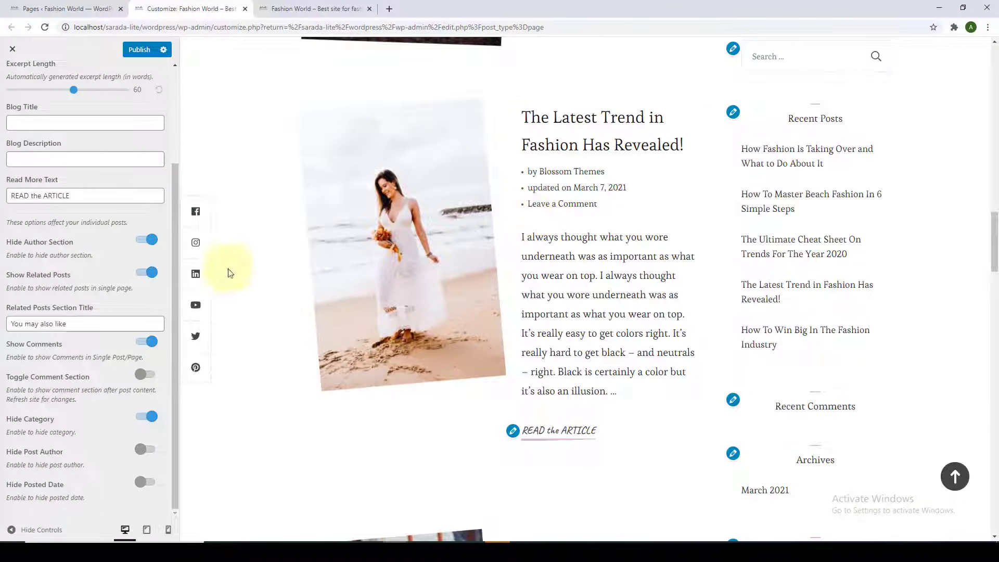
{"action": "scroll", "coordinate": [177, 287], "scroll_direction": "up", "scroll_amount": 1}
{"action": "left_click", "coordinate": [133, 176]}
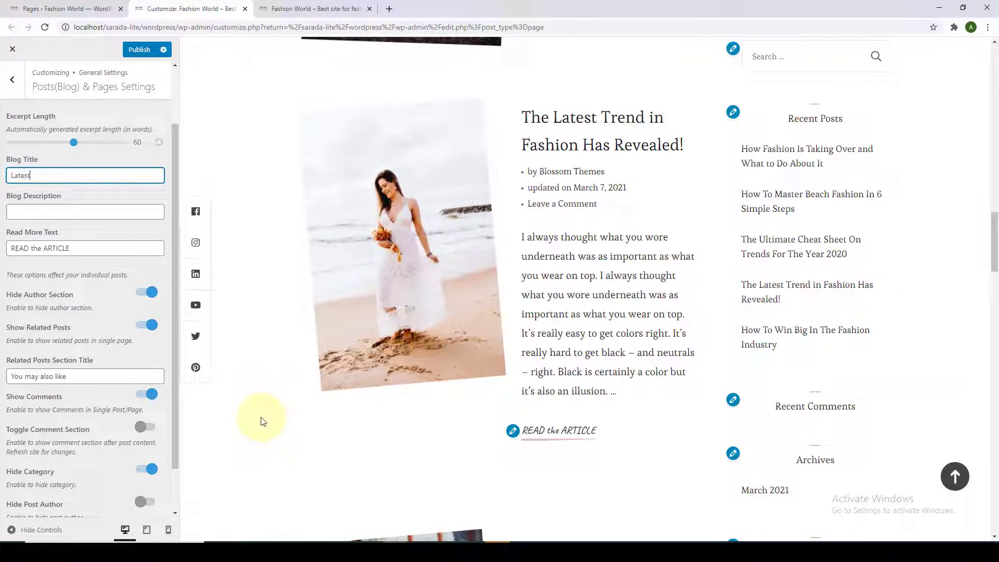
{"action": "type", "text": "Latest From The Blog"}
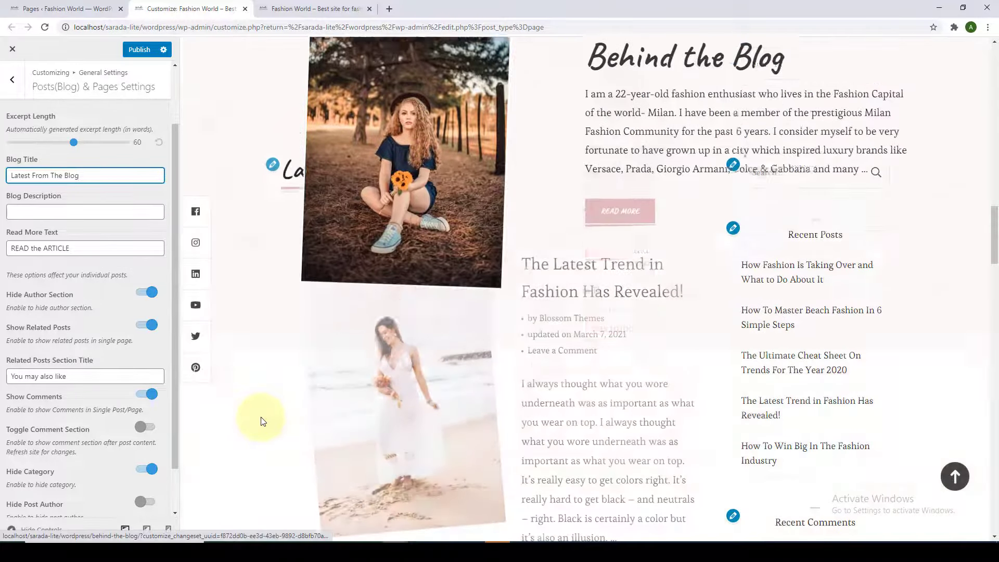
Step: Set the blog description to "Find some inspiration on latest fashion trends on the blog." and shorten the blog title to "From The Blog"
{"action": "left_click", "coordinate": [123, 214]}
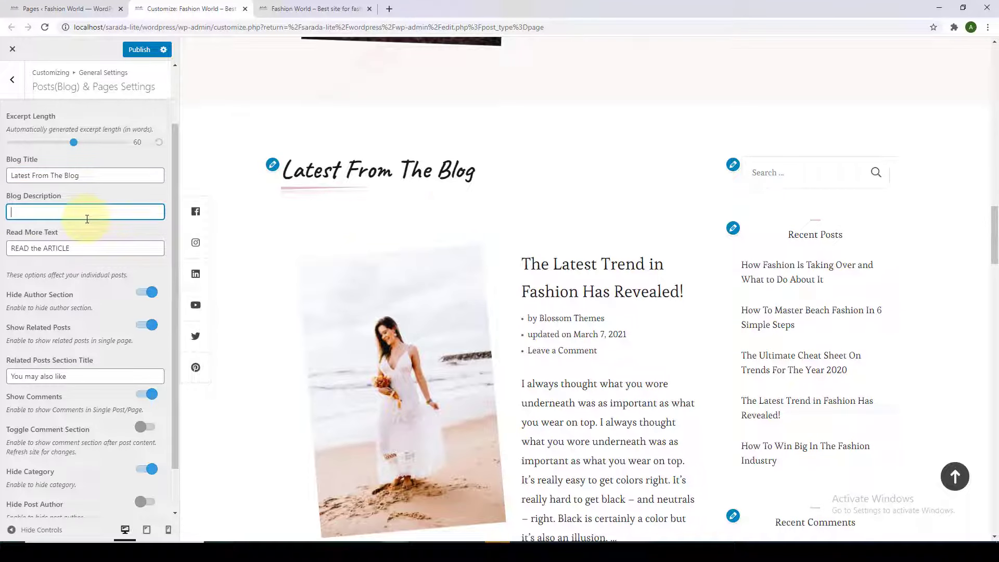
{"action": "type", "text": "Find some inspiration on latest fashion trends on the blog."}
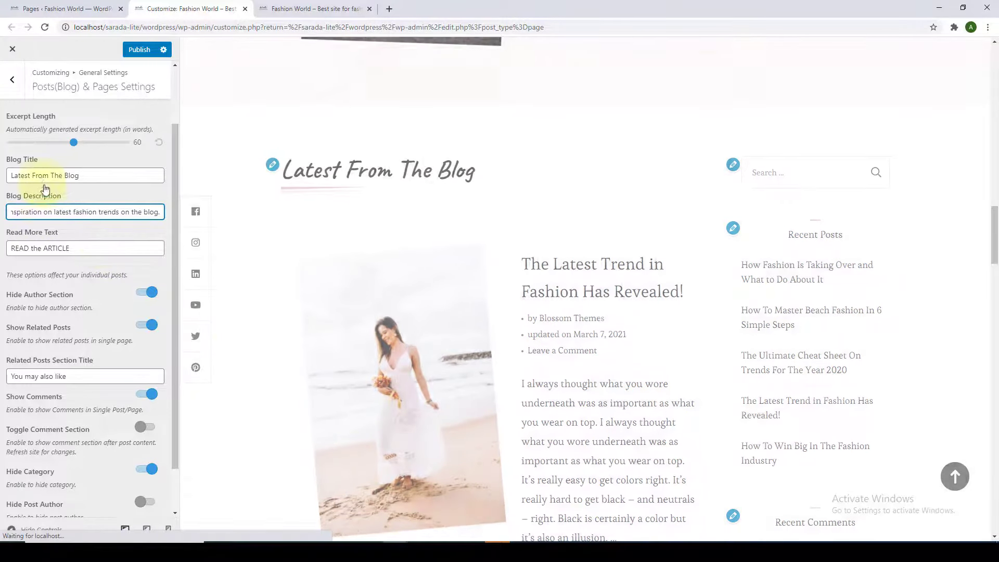
{"action": "left_click_drag", "start_coordinate": [34, 175], "coordinate": [10, 176]}
{"action": "key", "text": "BackSpace"}
Step: Try hiding the posted date on the home page's blog posts, and switch the date display back on
{"action": "scroll", "coordinate": [52, 381], "scroll_direction": "down", "scroll_amount": 1}
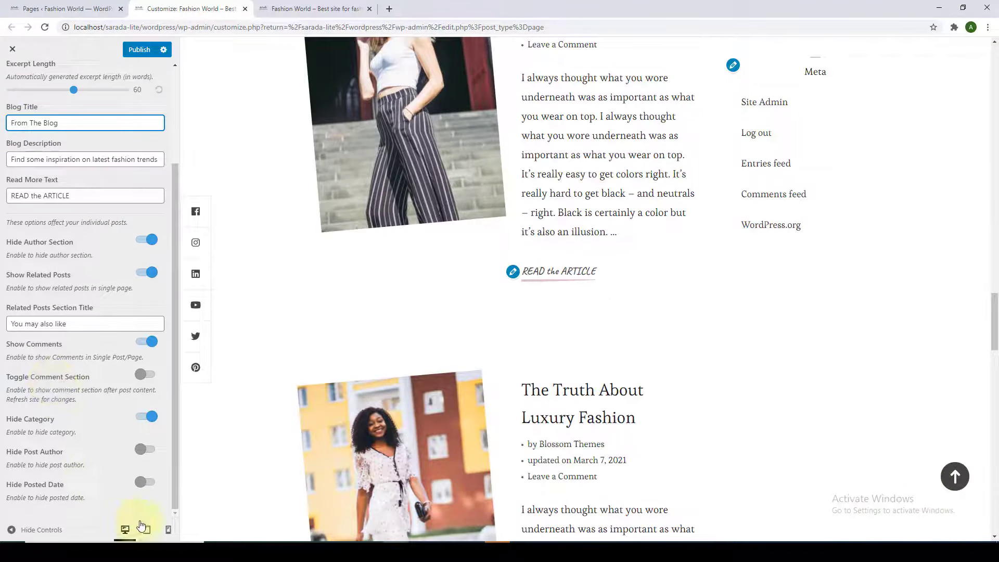
{"action": "scroll", "coordinate": [412, 352], "scroll_direction": "up", "scroll_amount": 2}
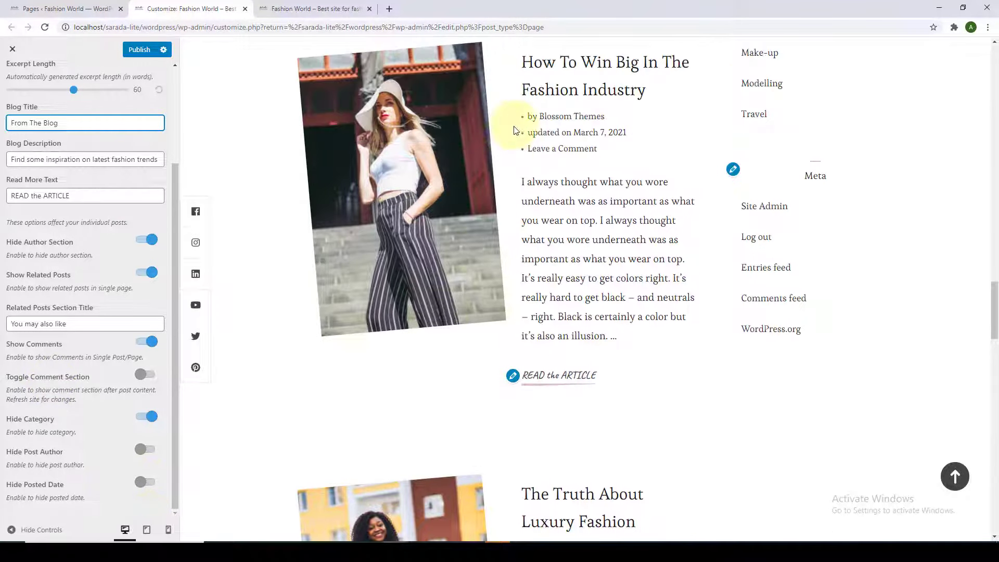
{"action": "scroll", "coordinate": [542, 309], "scroll_direction": "down", "scroll_amount": 10}
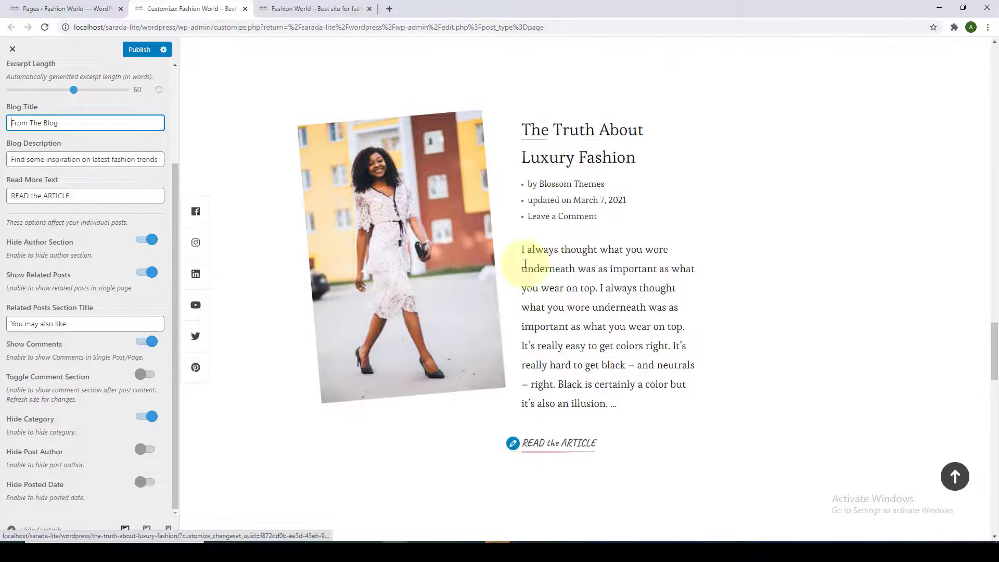
{"action": "scroll", "coordinate": [559, 344], "scroll_direction": "down", "scroll_amount": 3}
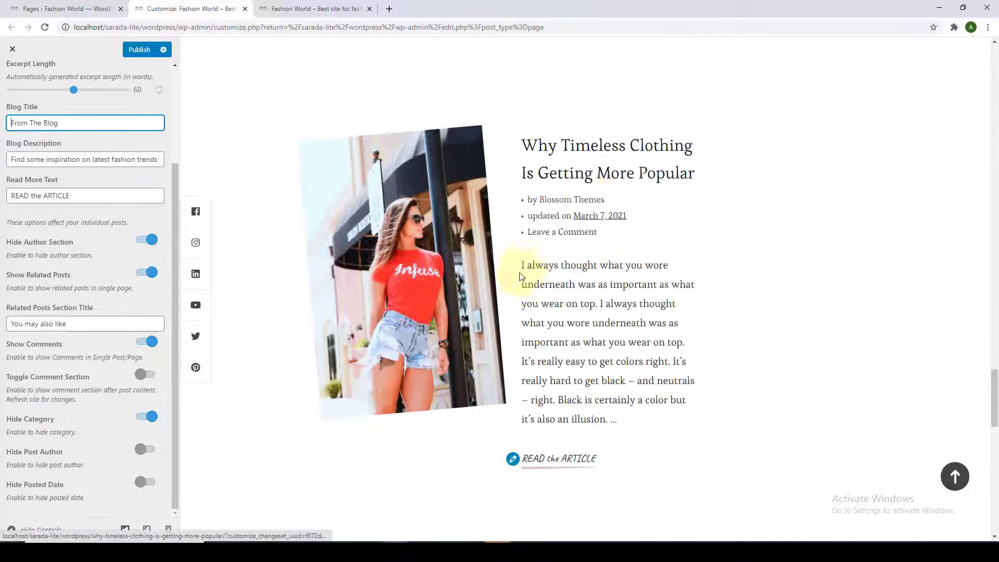
{"action": "scroll", "coordinate": [518, 312], "scroll_direction": "up", "scroll_amount": 3}
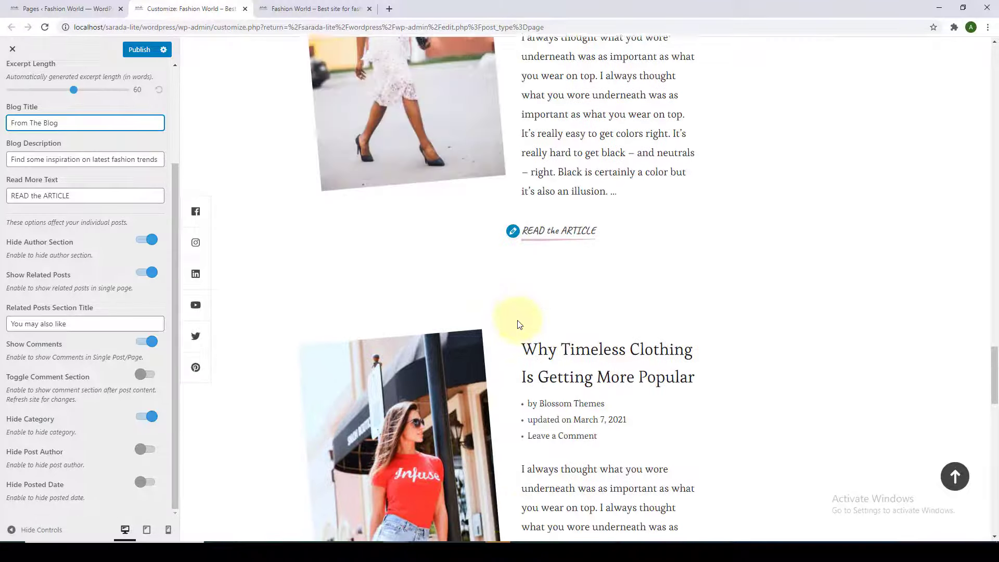
{"action": "left_click", "coordinate": [151, 484]}
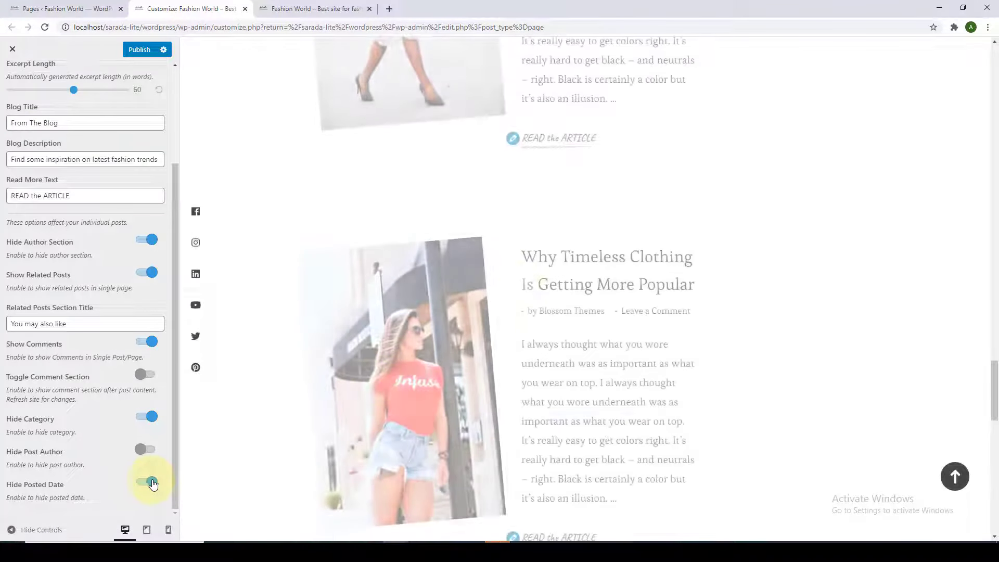
{"action": "scroll", "coordinate": [576, 279], "scroll_direction": "up", "scroll_amount": 3}
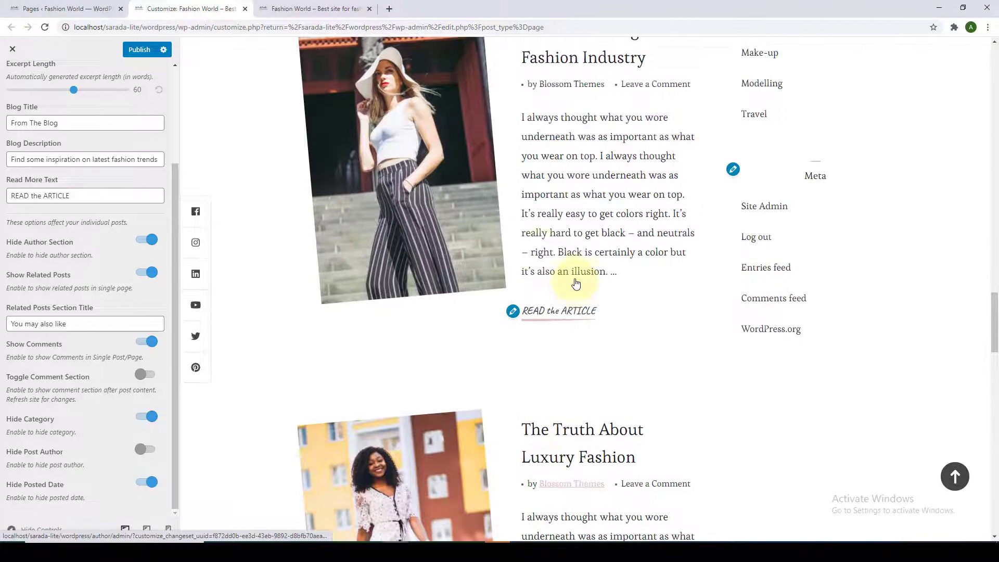
{"action": "scroll", "coordinate": [576, 283], "scroll_direction": "up", "scroll_amount": 1}
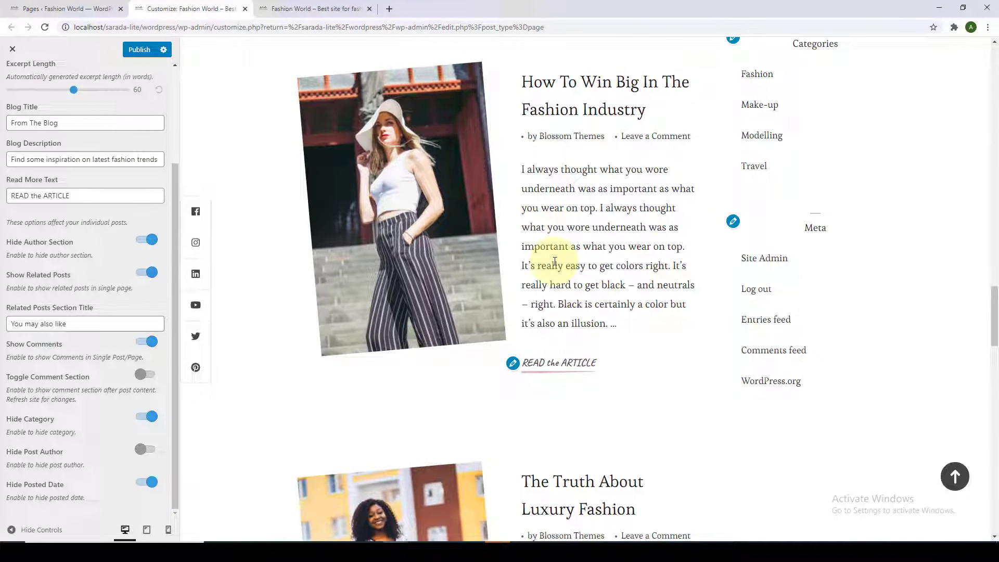
{"action": "left_click", "coordinate": [152, 482]}
Step: Publish the blog and page settings and open the Shop Section settings under General Settings
{"action": "scroll", "coordinate": [83, 260], "scroll_direction": "up", "scroll_amount": 3}
{"action": "left_click", "coordinate": [144, 50]}
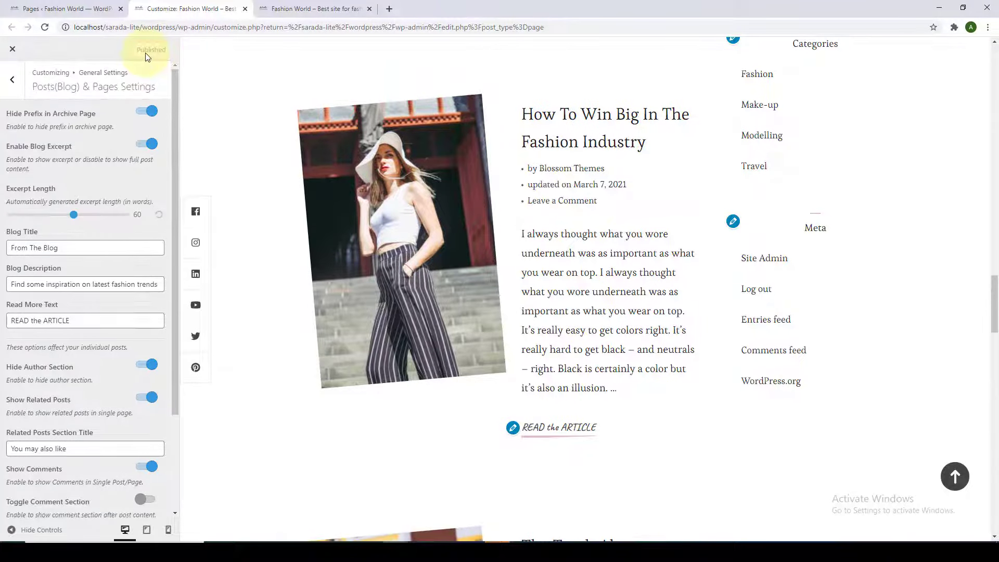
{"action": "left_click", "coordinate": [13, 79]}
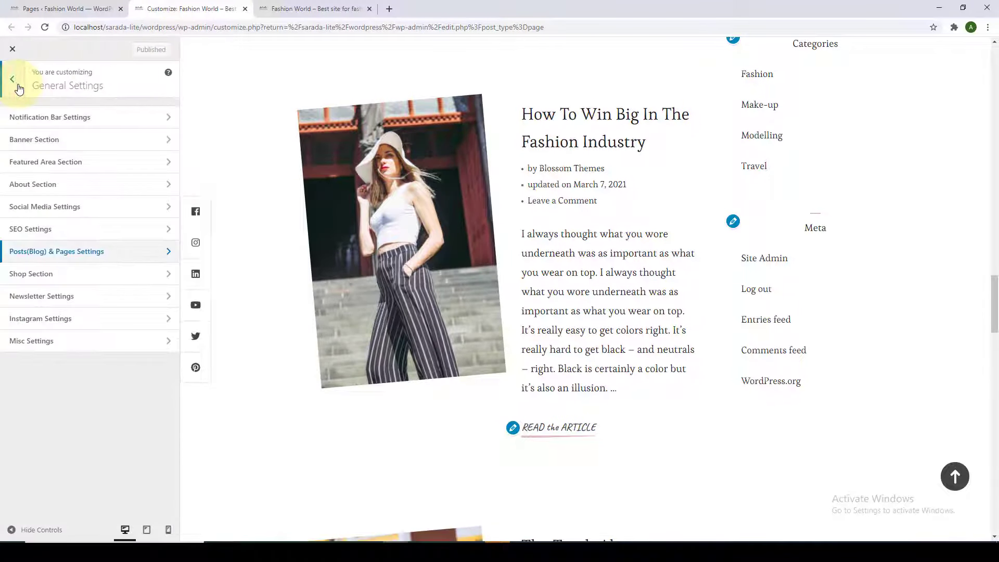
{"action": "left_click", "coordinate": [64, 281]}
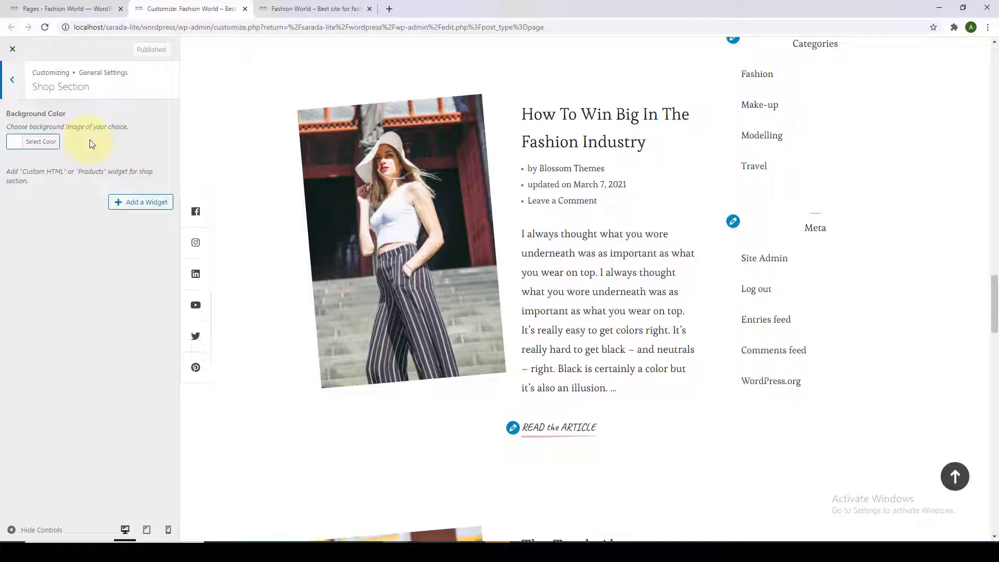
Step: In the site's admin area, search the plugins to add for "woocommerce" and install WooCommerce
{"action": "left_click", "coordinate": [114, 5]}
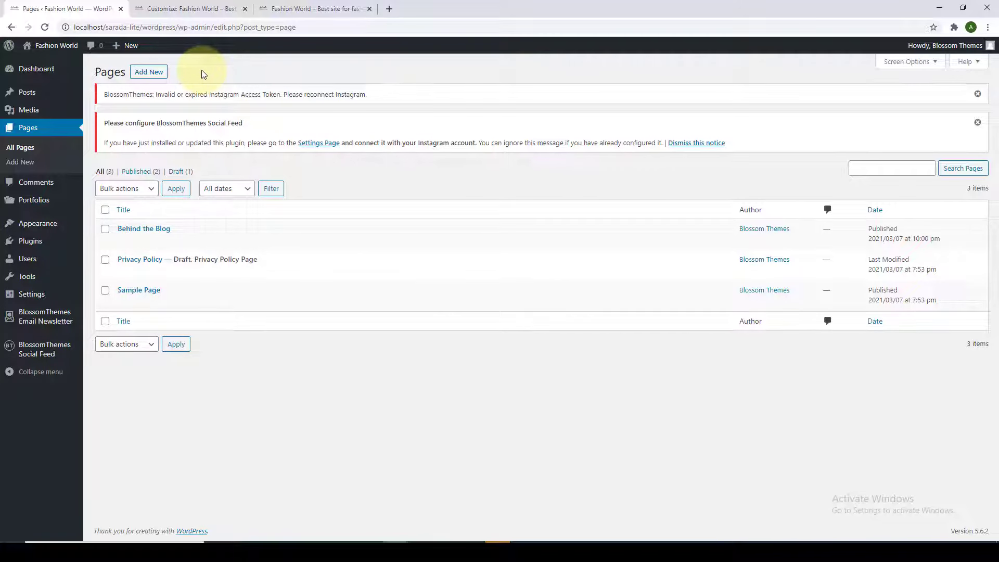
{"action": "mouse_move", "coordinate": [38, 250]}
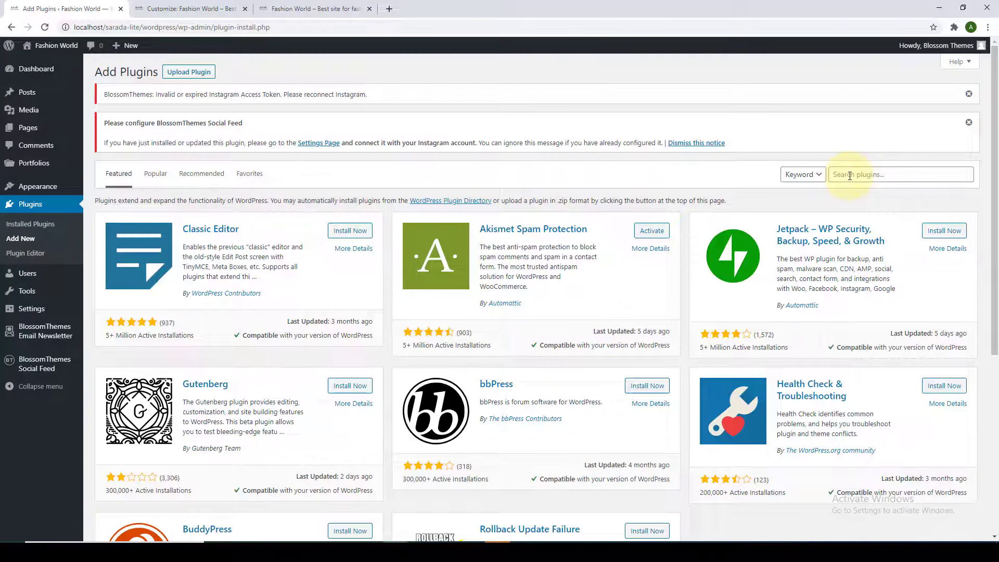
{"action": "left_click", "coordinate": [850, 176]}
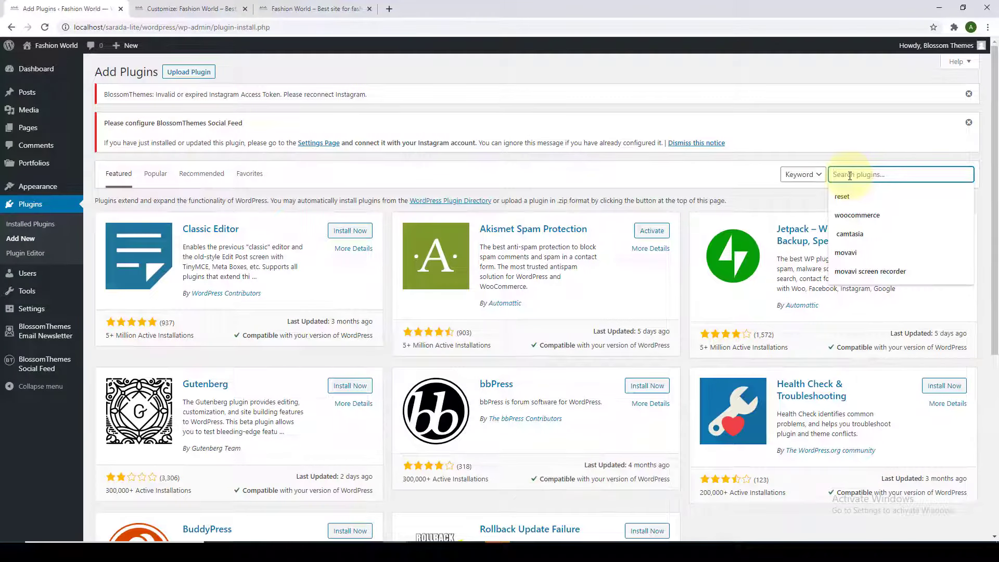
{"action": "left_click", "coordinate": [858, 216]}
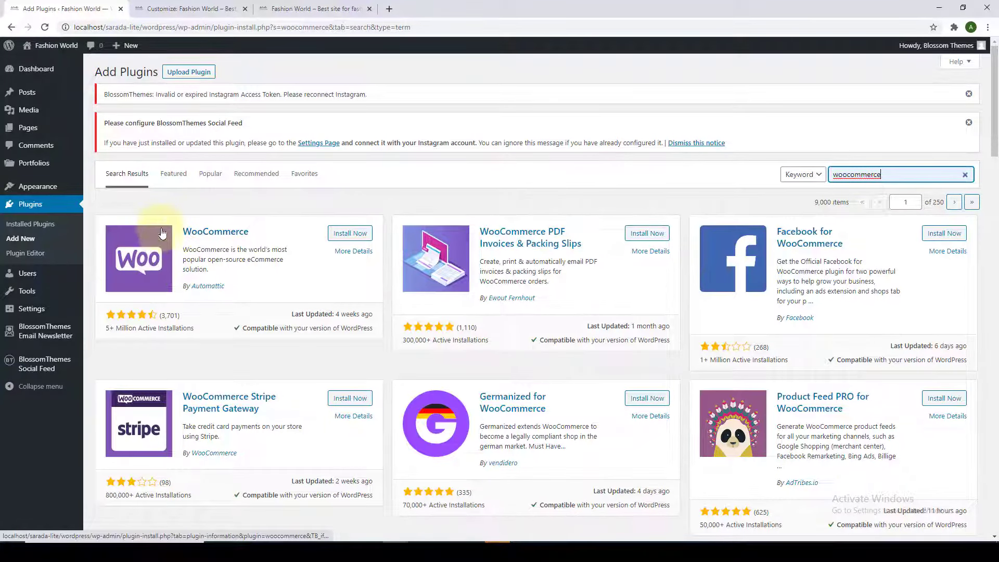
{"action": "left_click", "coordinate": [364, 239]}
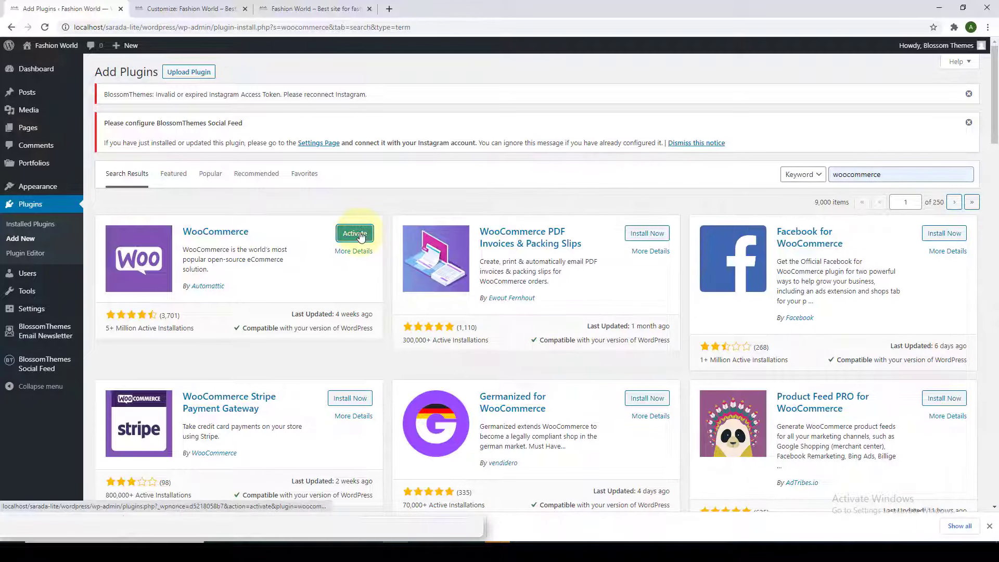
Step: Activate the WooCommerce plugin and start adding a new product
{"action": "left_click", "coordinate": [361, 234]}
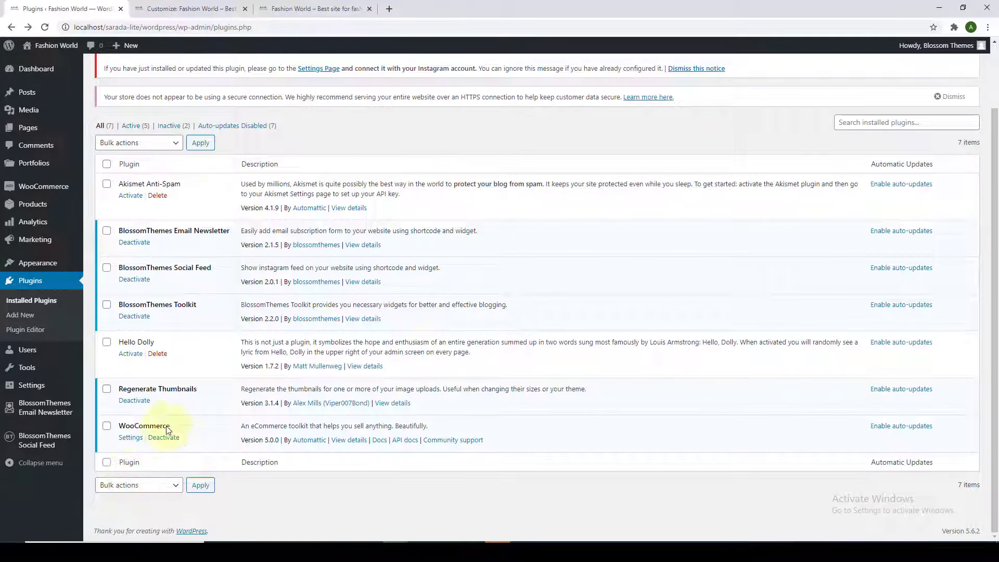
{"action": "mouse_move", "coordinate": [22, 207]}
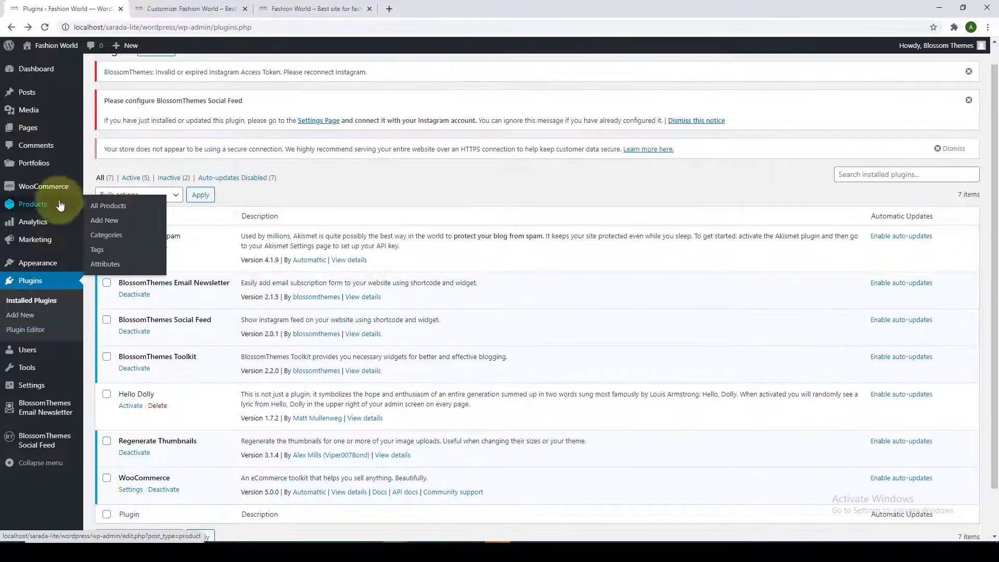
{"action": "mouse_move", "coordinate": [46, 194]}
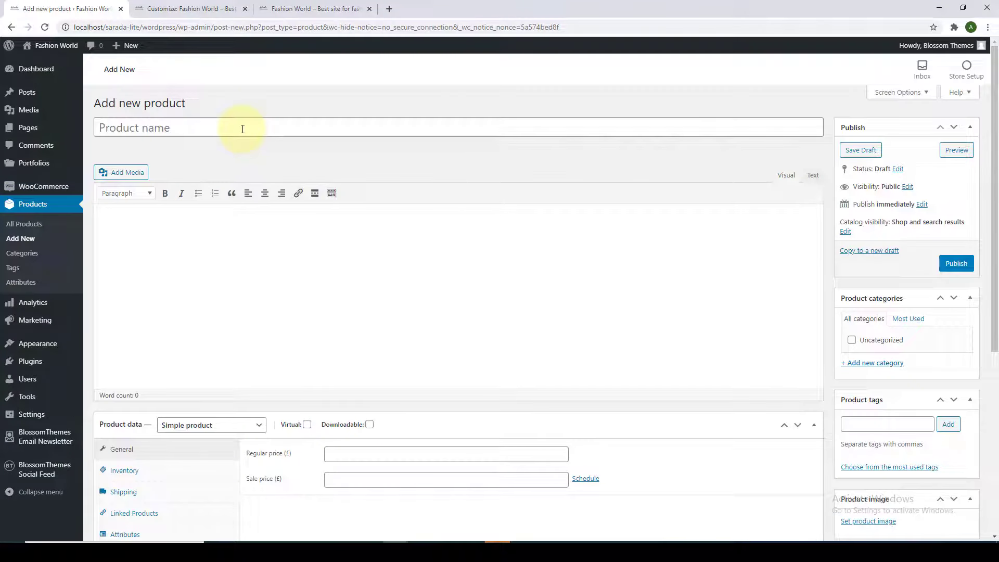
Step: Examine the new product form's name, description, price, category, tag, image and short description fields, including the media library for the product image
{"action": "left_click", "coordinate": [223, 258]}
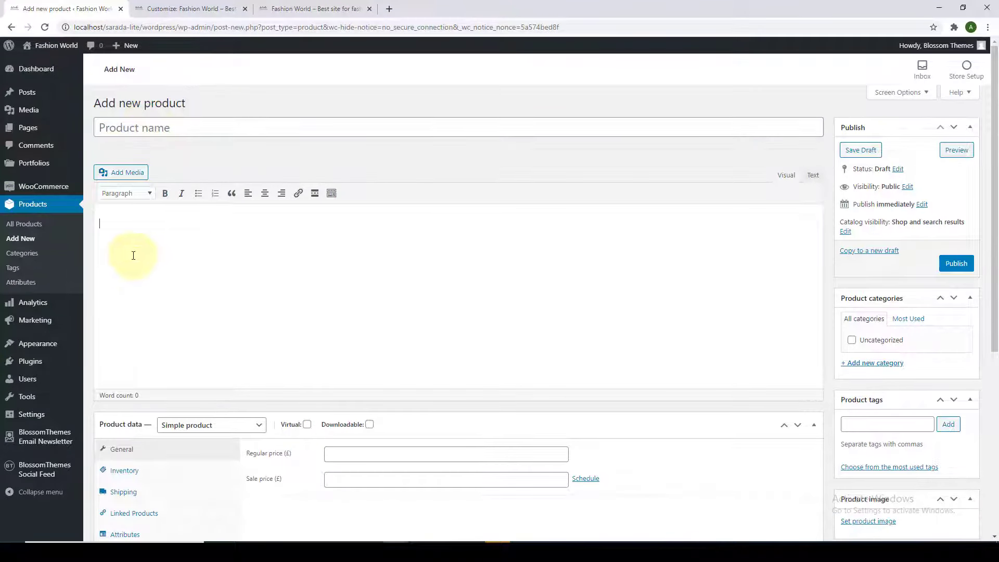
{"action": "scroll", "coordinate": [337, 247], "scroll_direction": "down", "scroll_amount": 6}
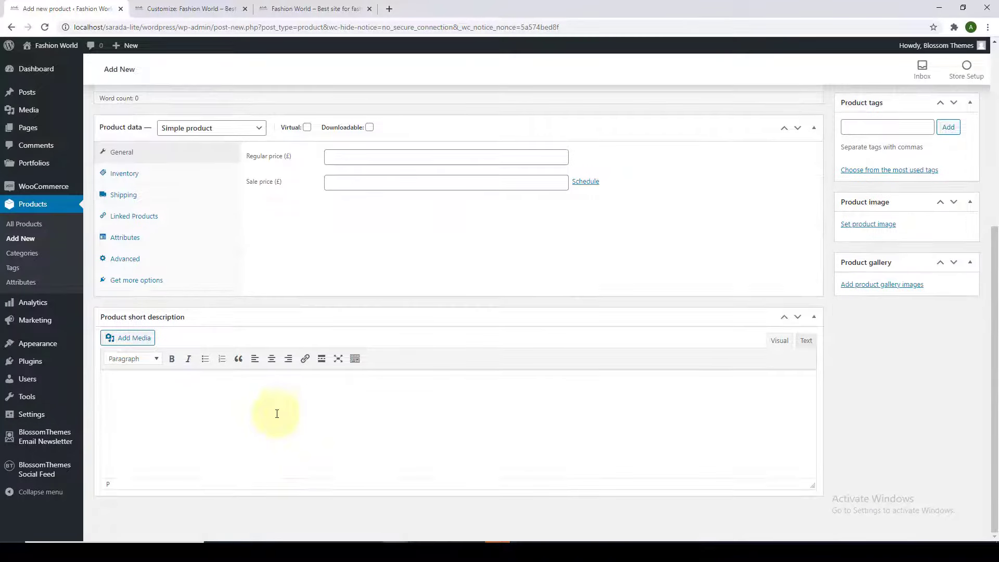
{"action": "scroll", "coordinate": [307, 318], "scroll_direction": "up", "scroll_amount": 1}
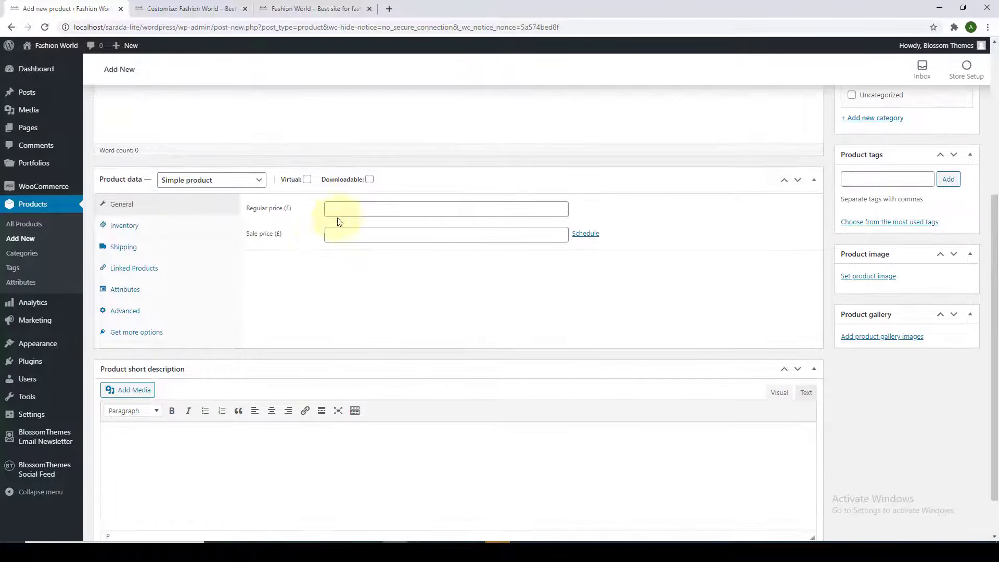
{"action": "left_click", "coordinate": [348, 208]}
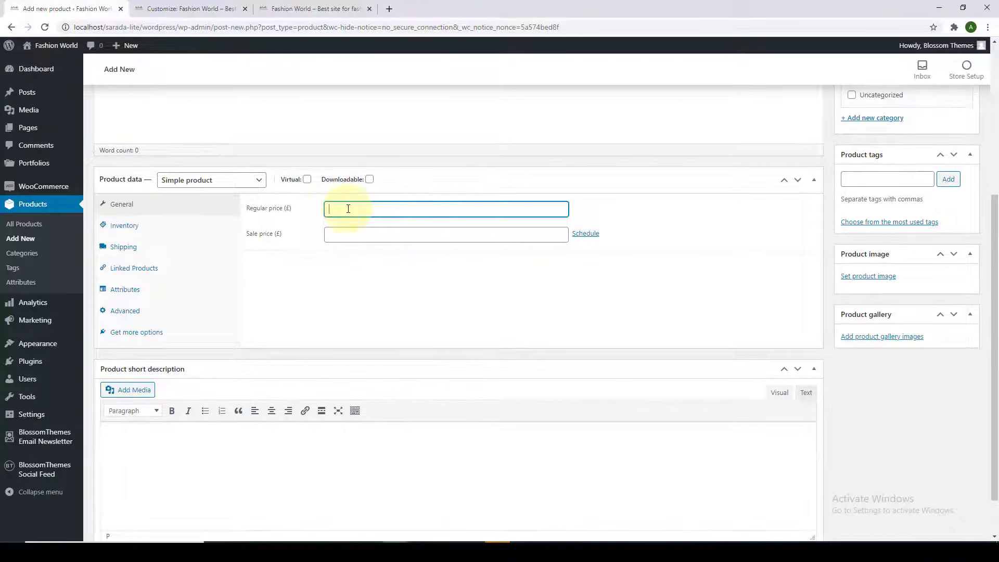
{"action": "left_click", "coordinate": [440, 234]}
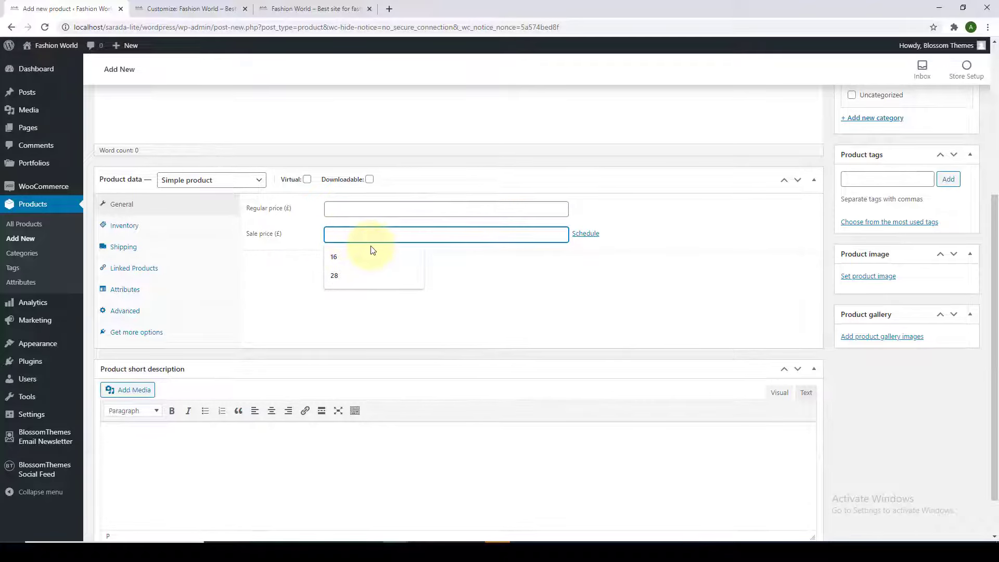
{"action": "left_click", "coordinate": [521, 288]}
{"action": "scroll", "coordinate": [740, 314], "scroll_direction": "up", "scroll_amount": 3}
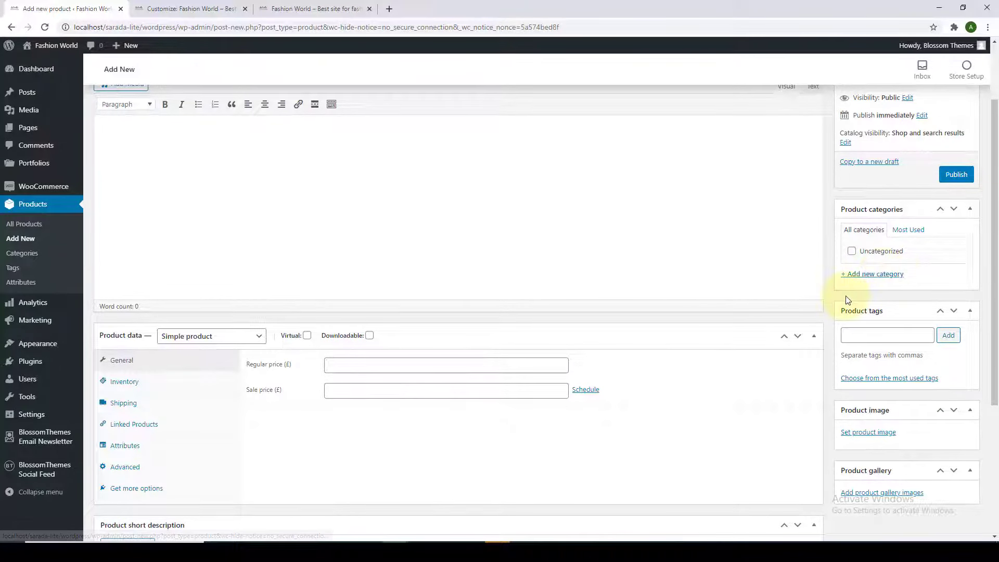
{"action": "scroll", "coordinate": [842, 287], "scroll_direction": "down", "scroll_amount": 2}
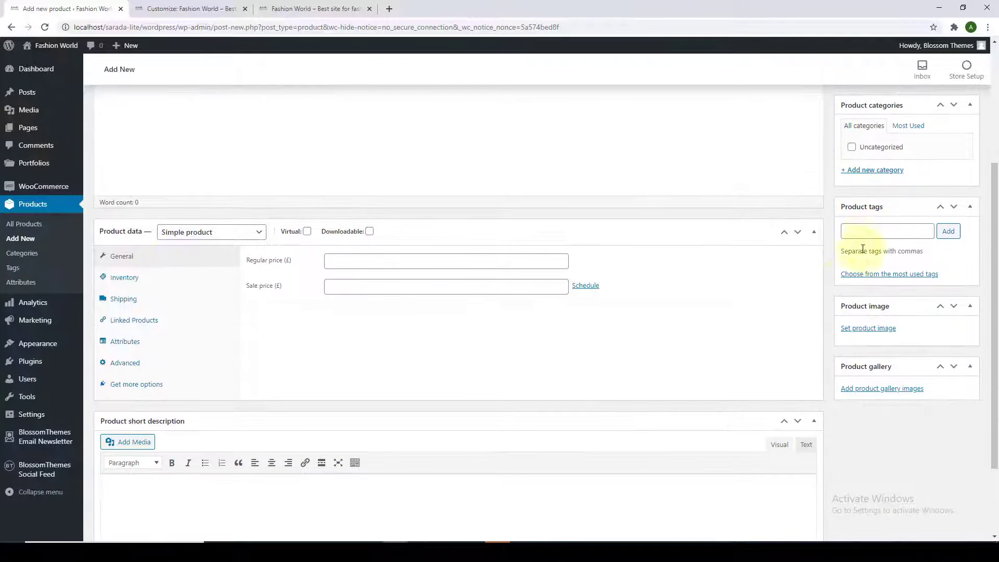
{"action": "left_click", "coordinate": [868, 231]}
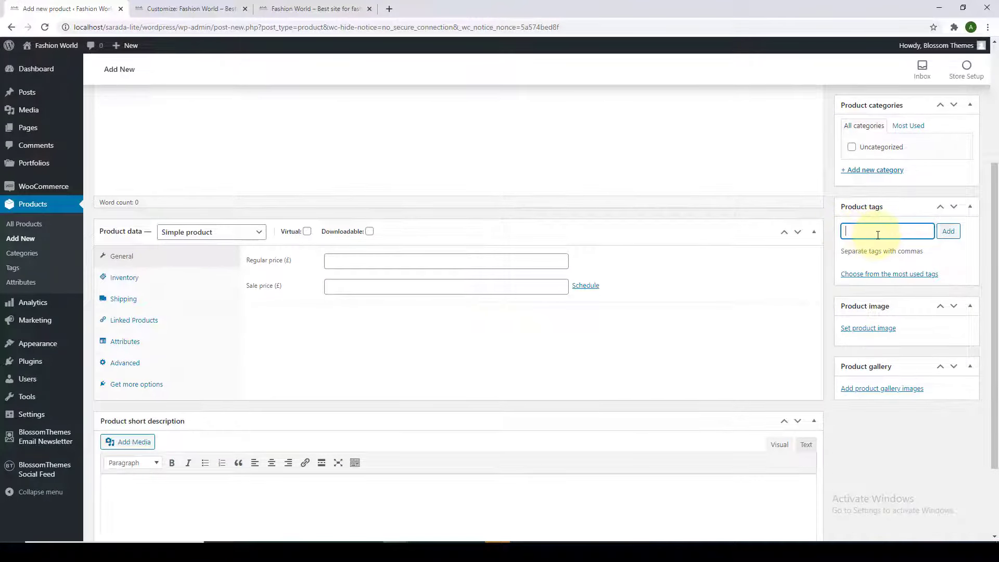
{"action": "left_click", "coordinate": [856, 329]}
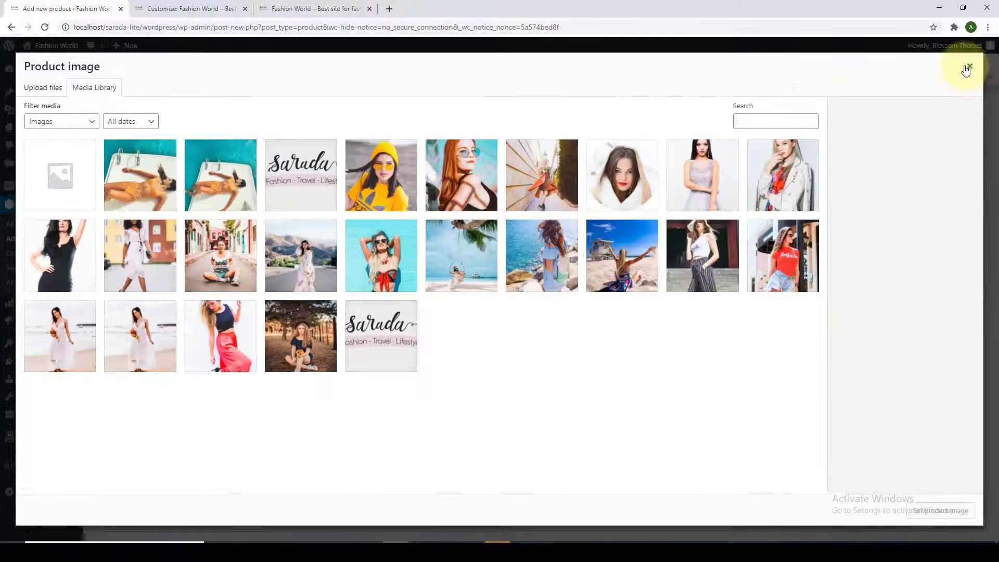
{"action": "left_click", "coordinate": [967, 68]}
{"action": "scroll", "coordinate": [651, 288], "scroll_direction": "up", "scroll_amount": 4}
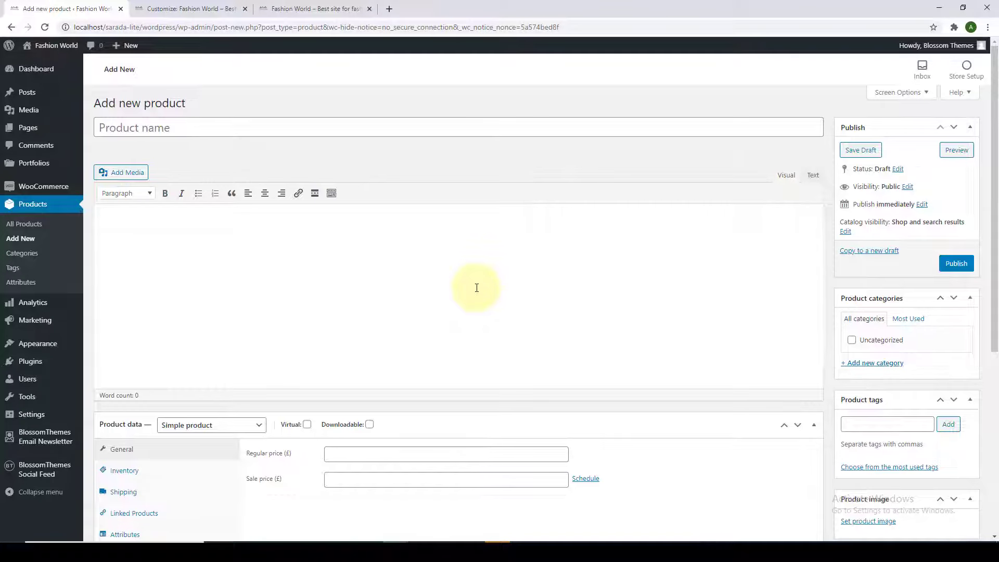
{"action": "scroll", "coordinate": [500, 292], "scroll_direction": "down", "scroll_amount": 5}
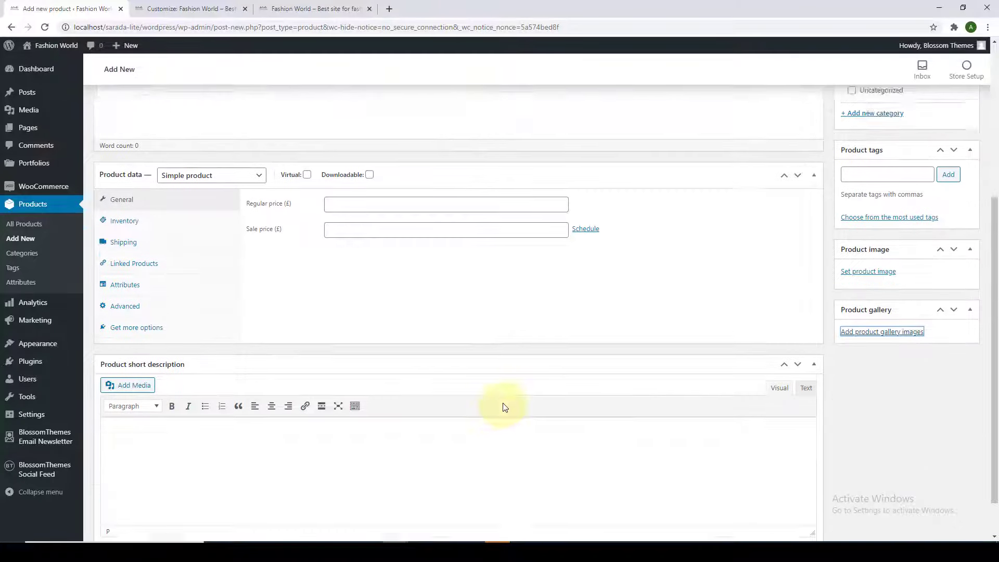
{"action": "scroll", "coordinate": [503, 403], "scroll_direction": "up", "scroll_amount": 5}
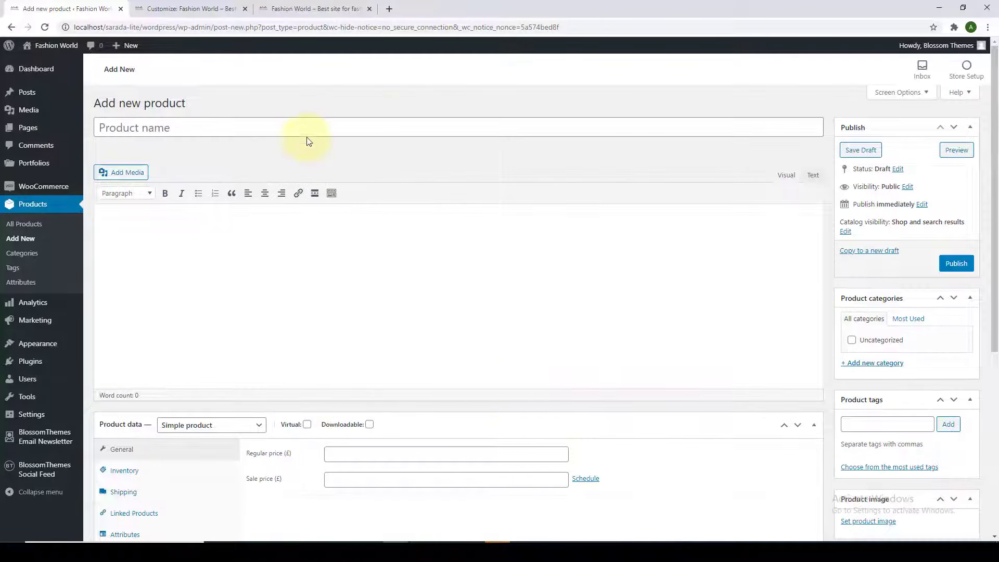
Step: Name the product "Black Dress" and fill both its description and short description with the paragraph beginning "Shopping is an activity in which a customer browses"
{"action": "left_click", "coordinate": [305, 133]}
{"action": "type", "text": "Black Dress"}
{"action": "left_click", "coordinate": [272, 238]}
{"action": "type", "text": "Shopping is an activity in which a customer browses the available goods or services presented by one or more retailers with the potential intent to purchase a suitable selection of them. A typology of shopper types has been developed by scholars which identifies one group of shoppers as recreational shoppers, that is, those who enjoy shopping and view it as a leisure activity."}
{"action": "scroll", "coordinate": [266, 303], "scroll_direction": "down", "scroll_amount": 5}
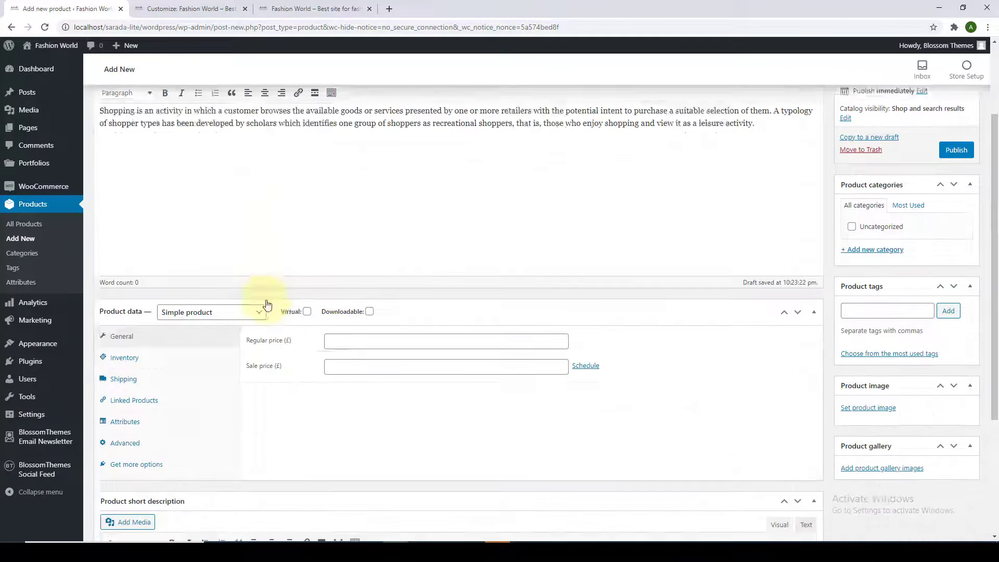
{"action": "left_click", "coordinate": [229, 404]}
{"action": "type", "text": "Shopping is an activity in which a customer browses the available goods or services presented by one or more retailers with the potential intent to purchase a suitable selection of them. A typology of shopper types has been developed by scholars which identifies one group of shoppers as recreational shoppers, that is, those who enjoy shopping and view it as a leisure activity."}
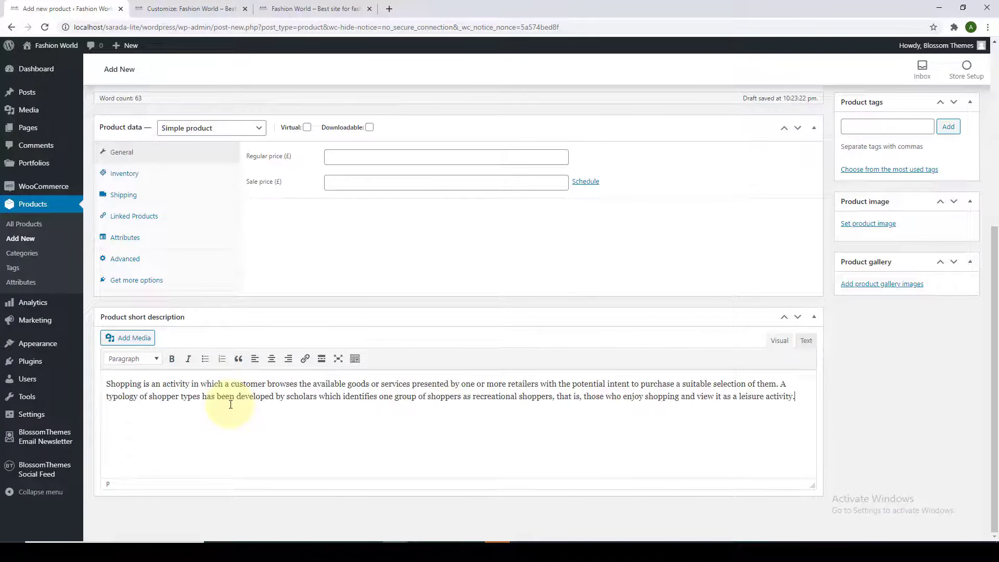
Step: Set the product's regular price to 78 and its sale price to 57
{"action": "left_click", "coordinate": [383, 157]}
{"action": "left_click", "coordinate": [360, 236]}
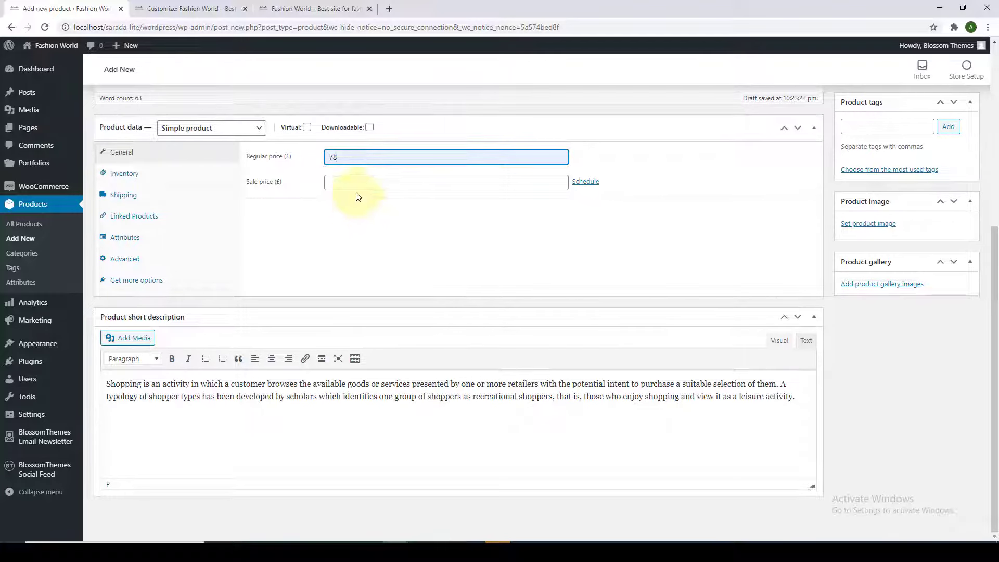
{"action": "left_click", "coordinate": [356, 185]}
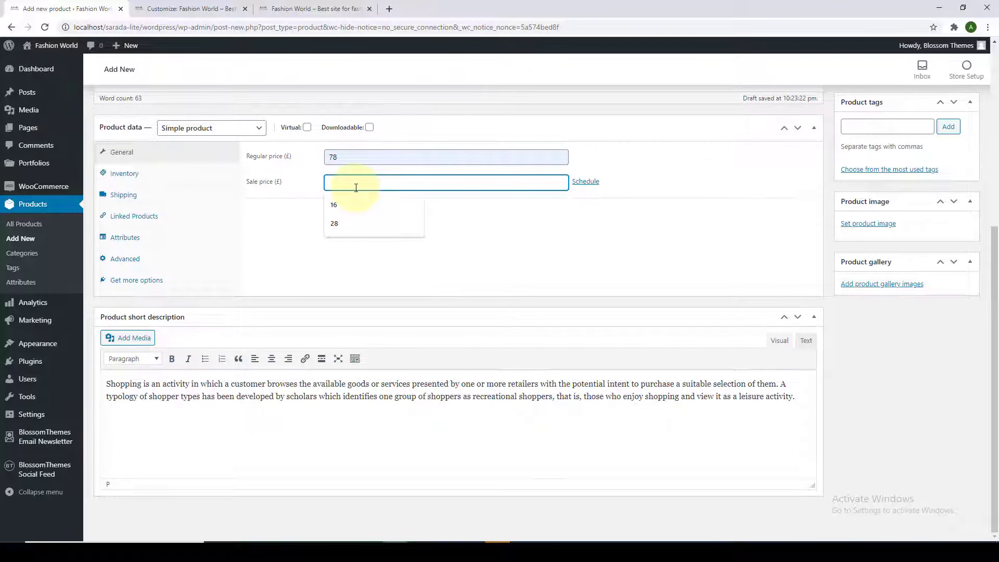
{"action": "type", "text": "57"}
{"action": "left_click", "coordinate": [375, 245]}
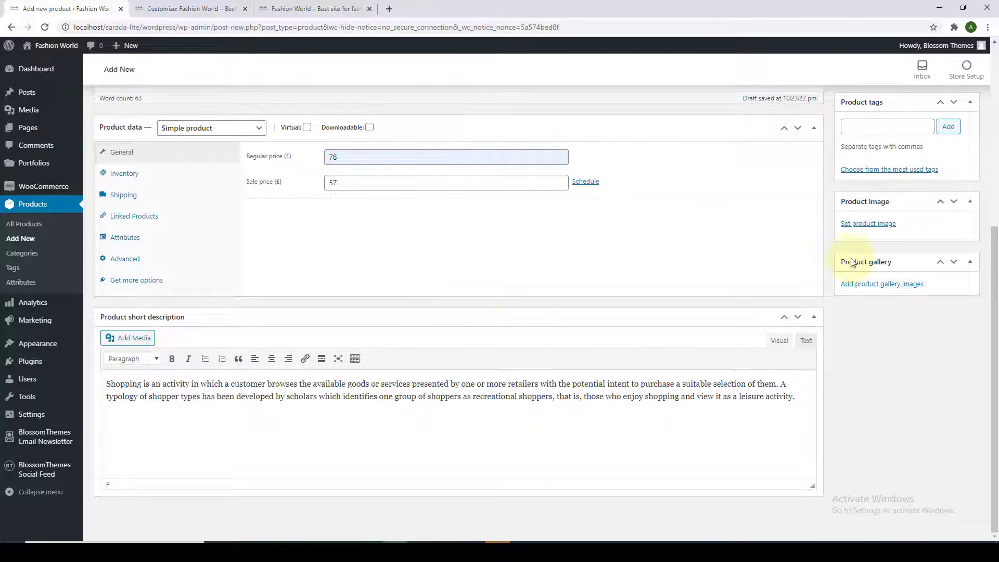
Step: Add a new product category named "Dresses" and assign it to the product
{"action": "scroll", "coordinate": [738, 326], "scroll_direction": "up", "scroll_amount": 1}
{"action": "scroll", "coordinate": [738, 326], "scroll_direction": "up", "scroll_amount": 5}
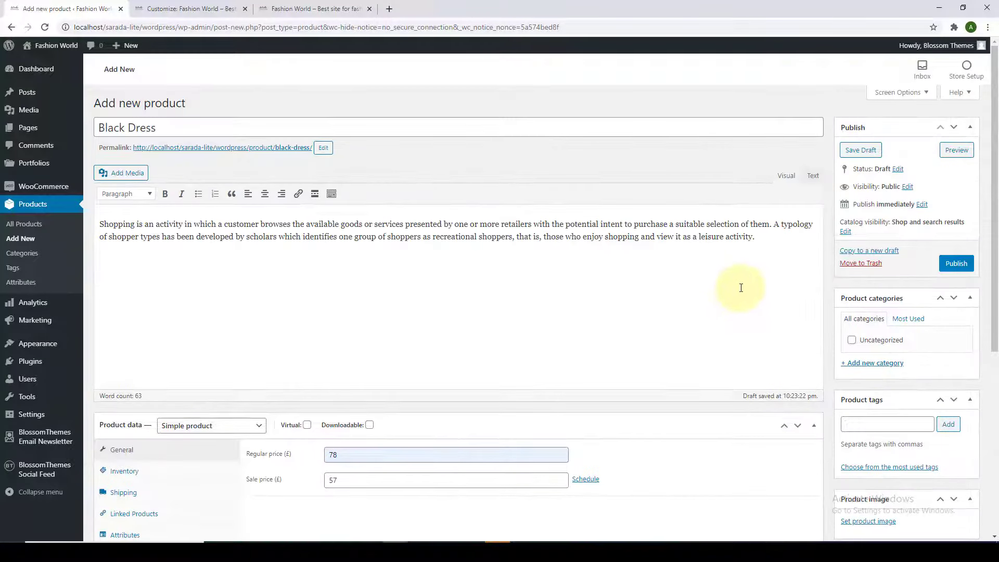
{"action": "scroll", "coordinate": [862, 317], "scroll_direction": "down", "scroll_amount": 2}
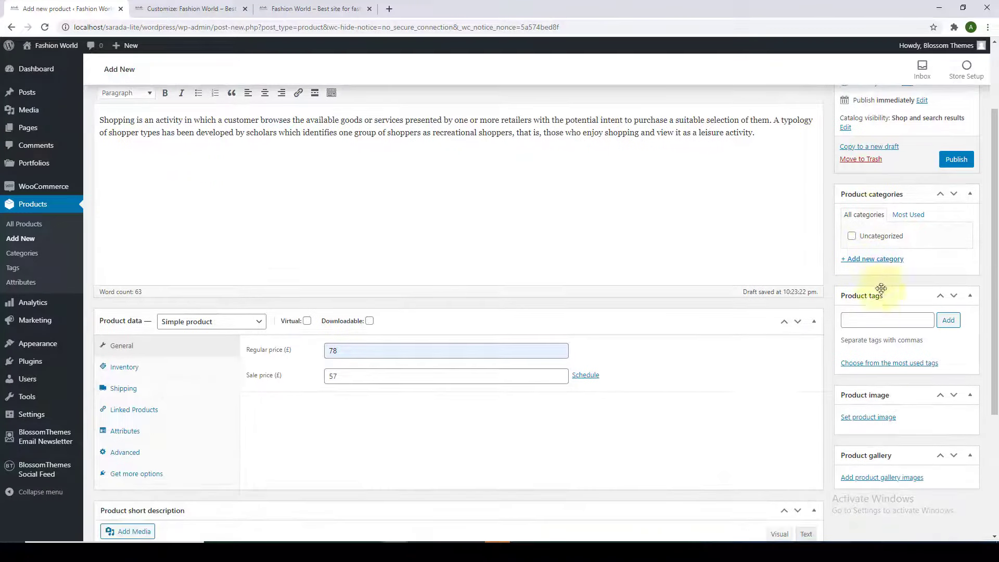
{"action": "left_click", "coordinate": [884, 260]}
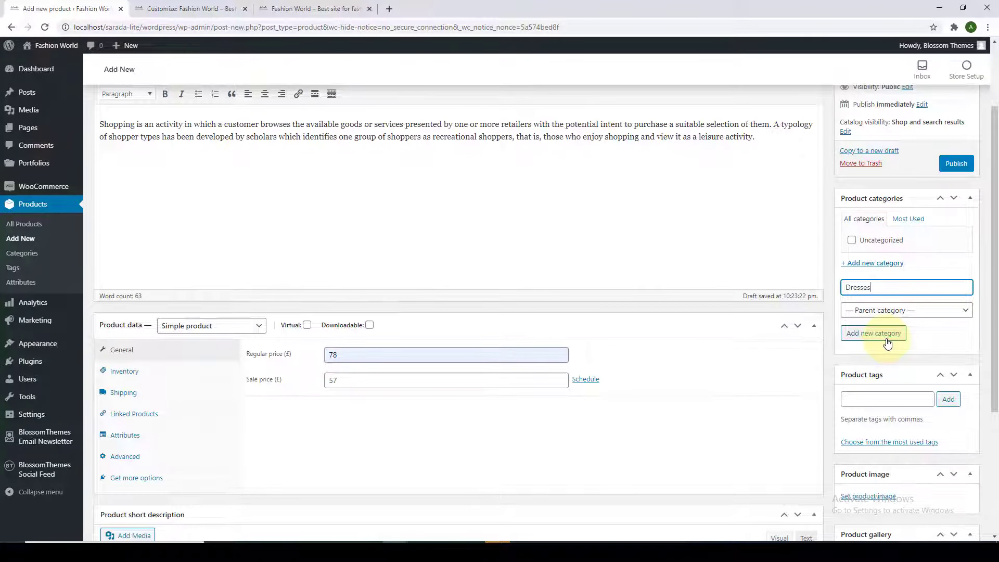
{"action": "left_click", "coordinate": [887, 339]}
Step: Set the black dress photo product1-432x652-1.png from the media library as the product image and publish the product
{"action": "scroll", "coordinate": [875, 271], "scroll_direction": "down", "scroll_amount": 3}
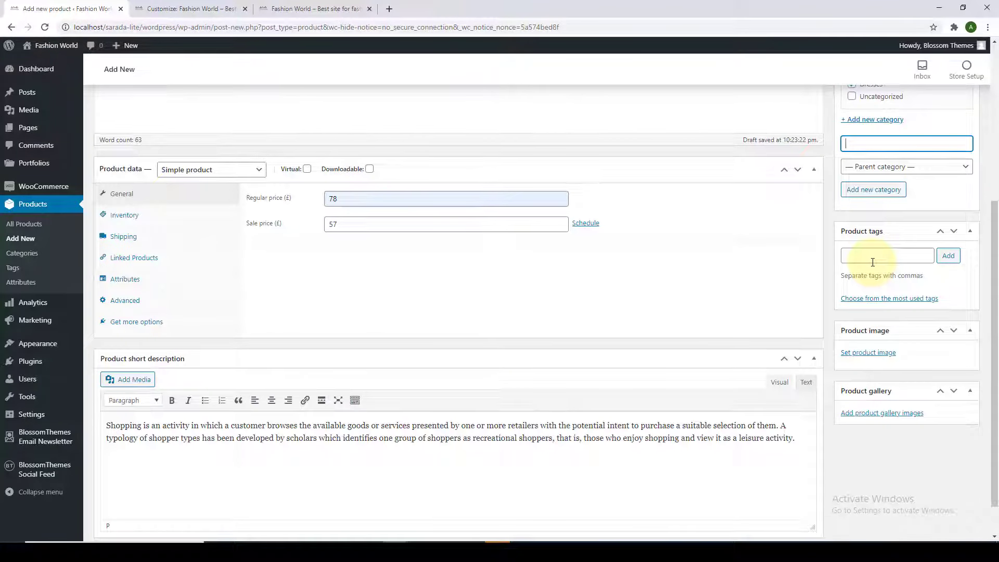
{"action": "left_click", "coordinate": [873, 260]}
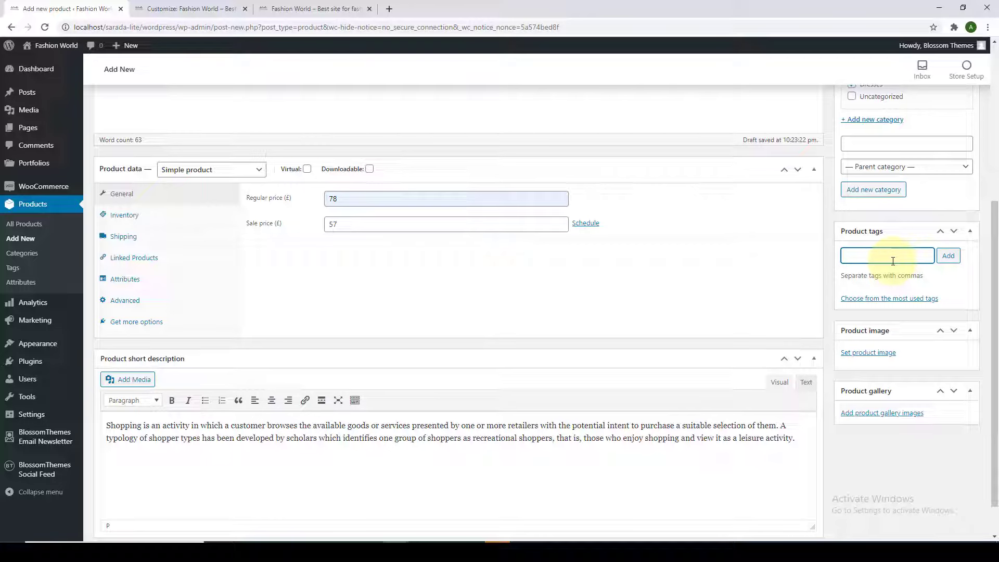
{"action": "left_click", "coordinate": [866, 353]}
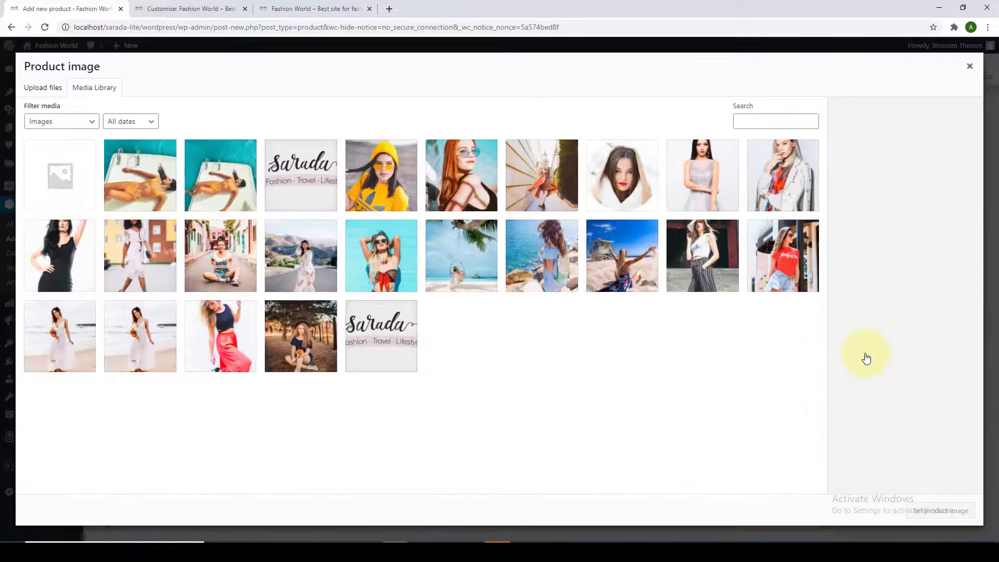
{"action": "left_click", "coordinate": [80, 256]}
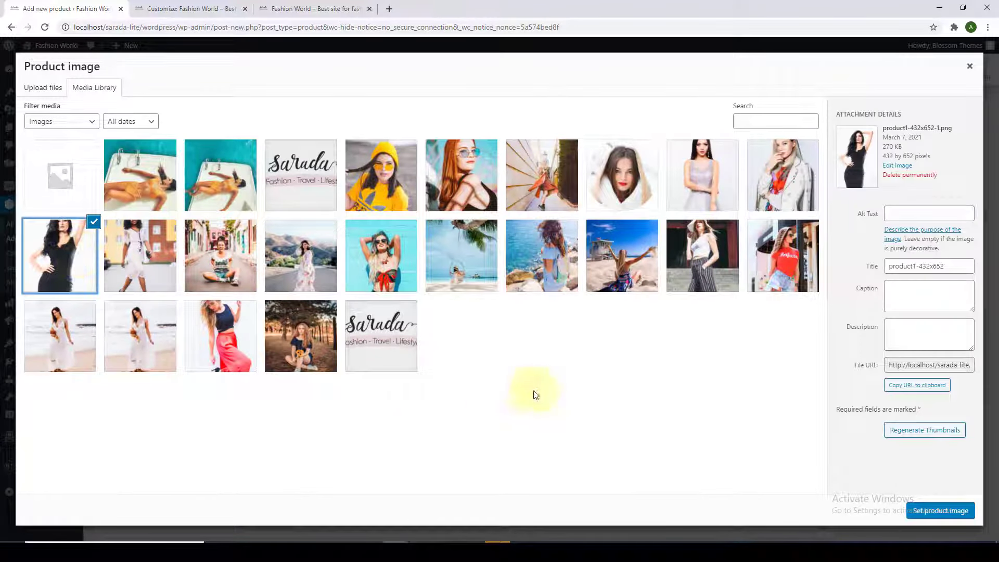
{"action": "left_click", "coordinate": [934, 512]}
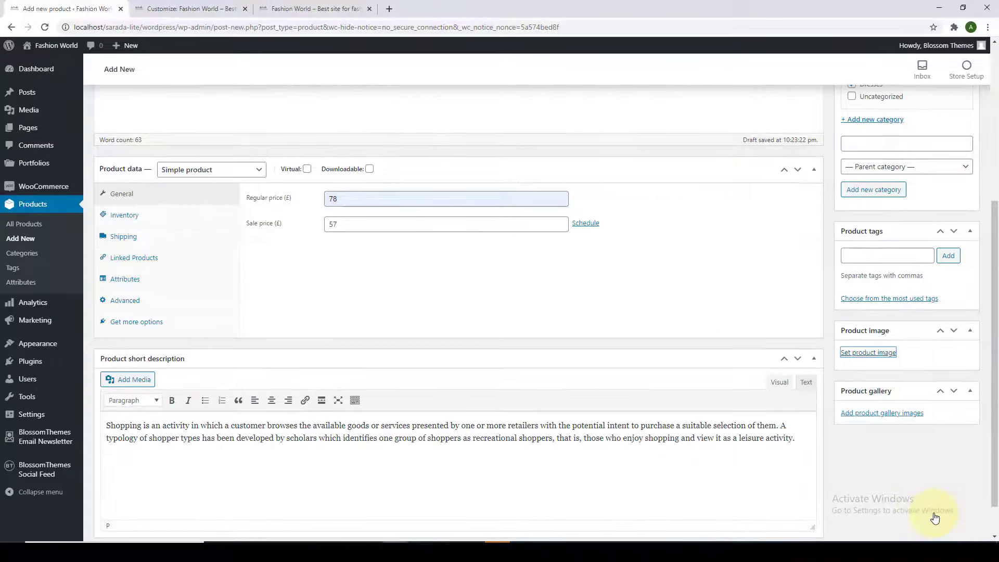
{"action": "scroll", "coordinate": [926, 507], "scroll_direction": "up", "scroll_amount": 5}
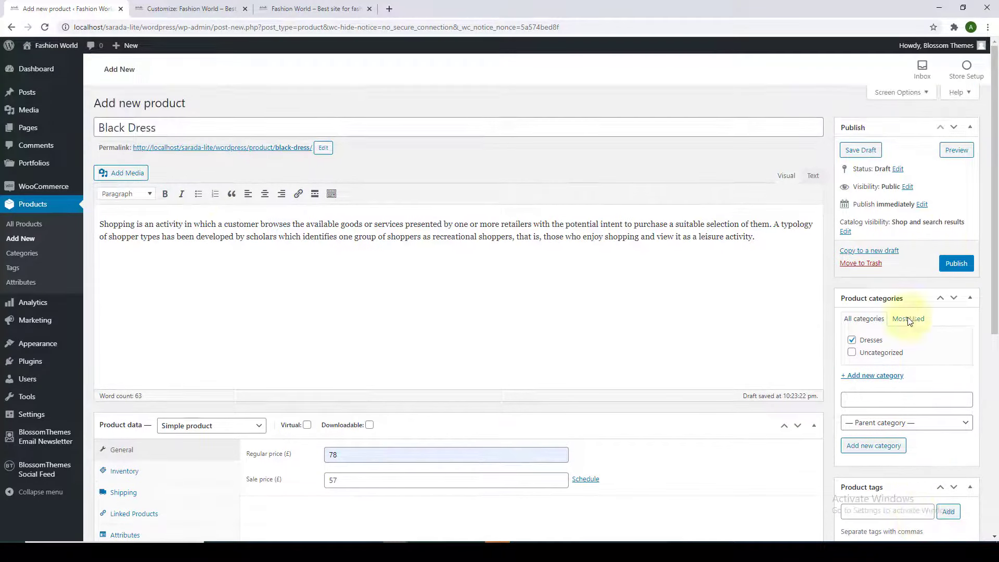
{"action": "left_click", "coordinate": [956, 264]}
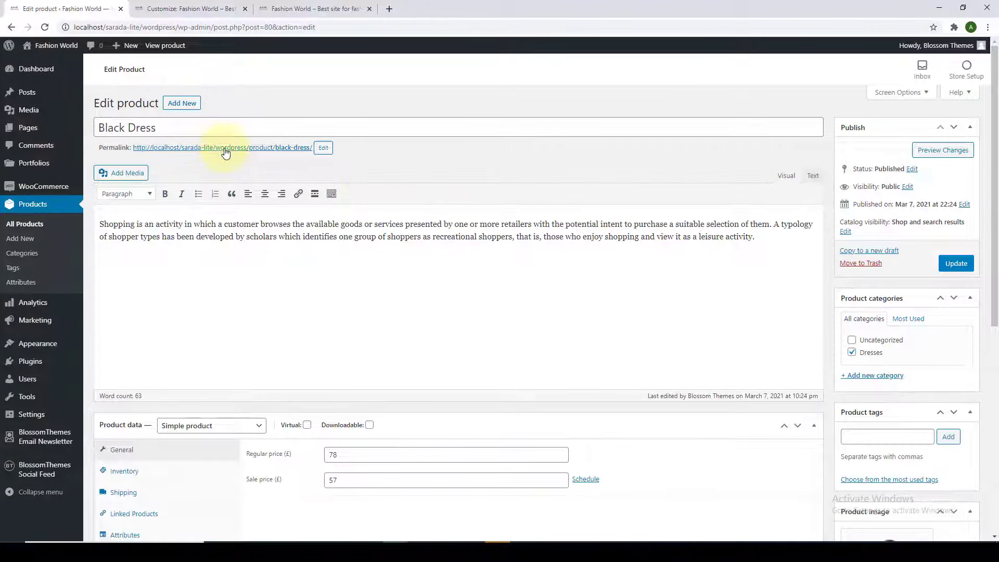
Step: Check the published Black Dress page in a separate tab, close it, and open the list of all products
{"action": "right_click", "coordinate": [224, 151]}
{"action": "left_click", "coordinate": [245, 155]}
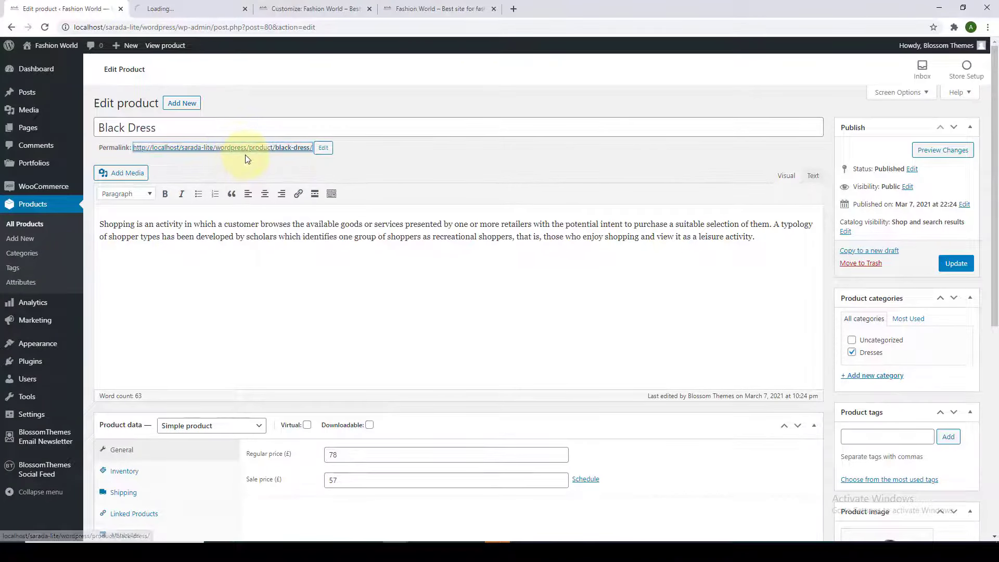
{"action": "left_click", "coordinate": [200, 15]}
{"action": "scroll", "coordinate": [583, 229], "scroll_direction": "down", "scroll_amount": 1}
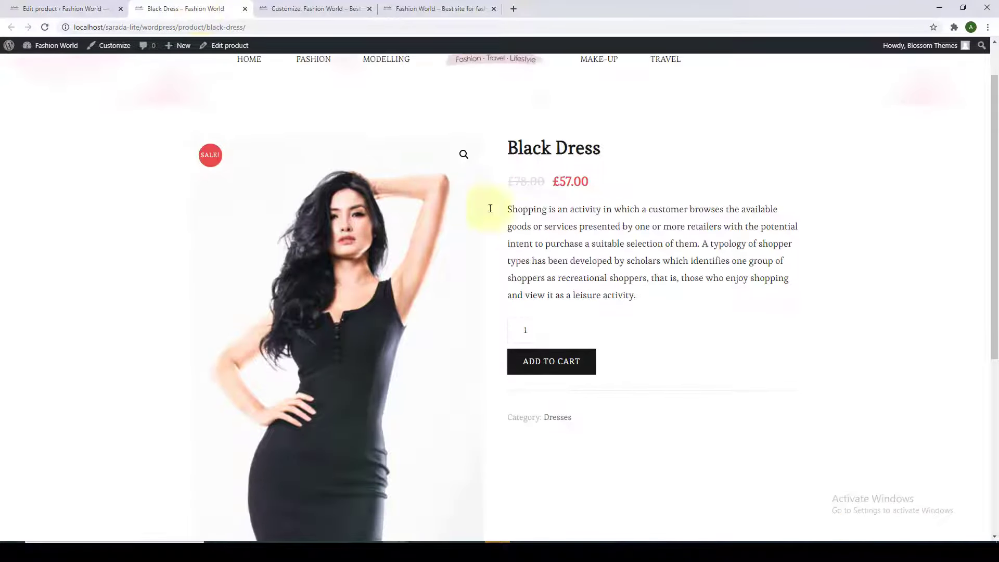
{"action": "scroll", "coordinate": [557, 231], "scroll_direction": "up", "scroll_amount": 1}
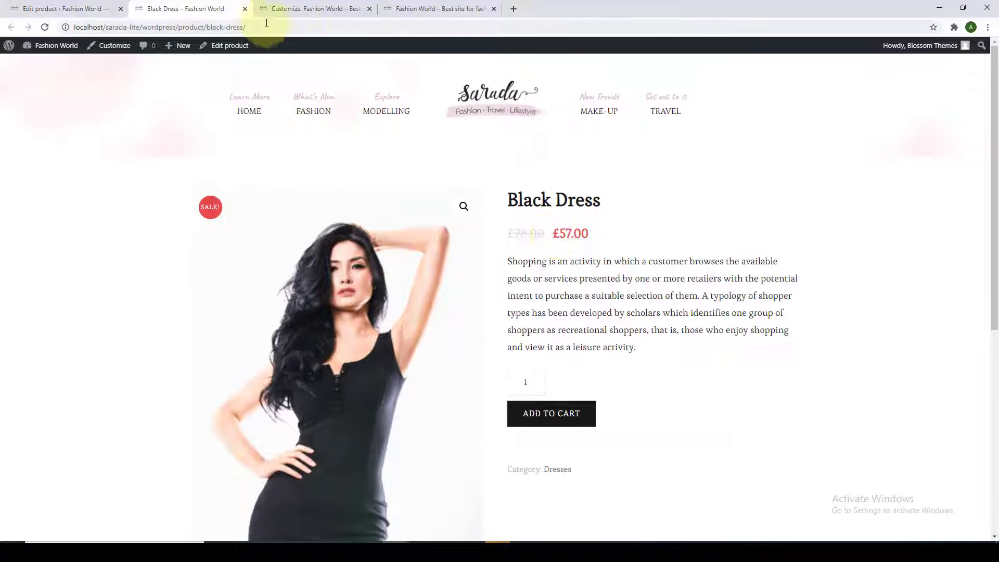
{"action": "left_click", "coordinate": [245, 8]}
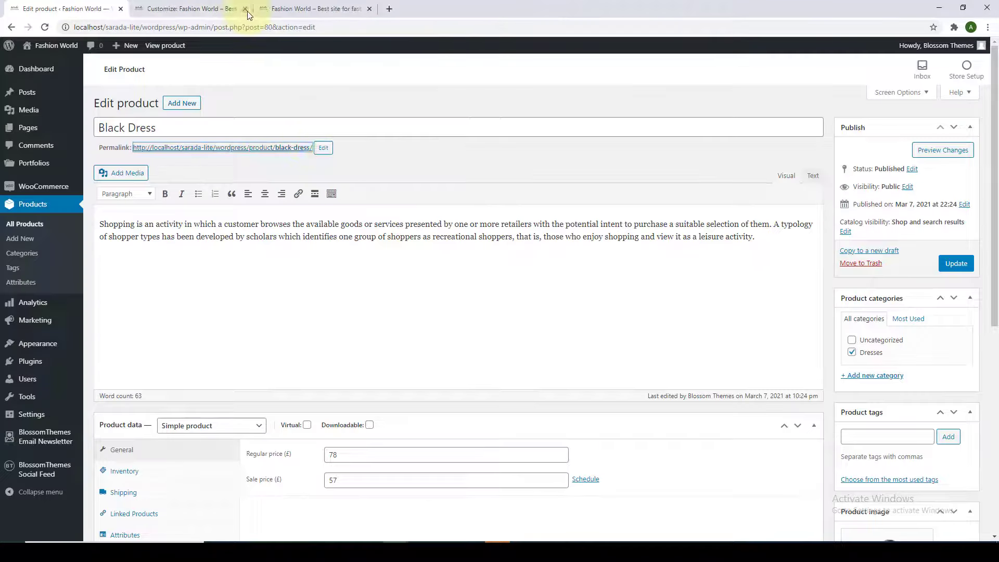
{"action": "left_click", "coordinate": [31, 227]}
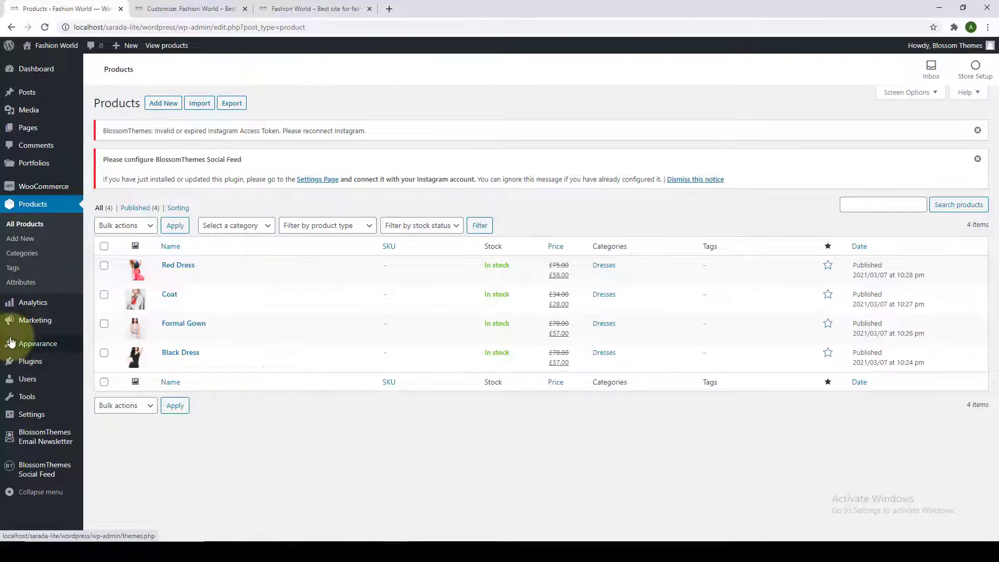
Step: Add the My account, Checkout, Cart and Shop pages to the site's Secondary Menu
{"action": "mouse_move", "coordinate": [15, 348]}
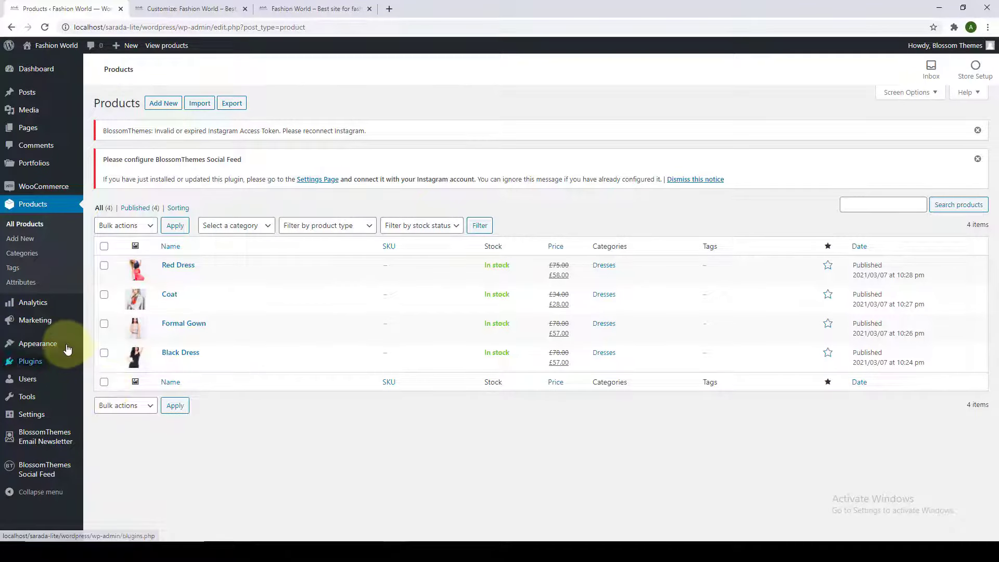
{"action": "left_click", "coordinate": [100, 390]}
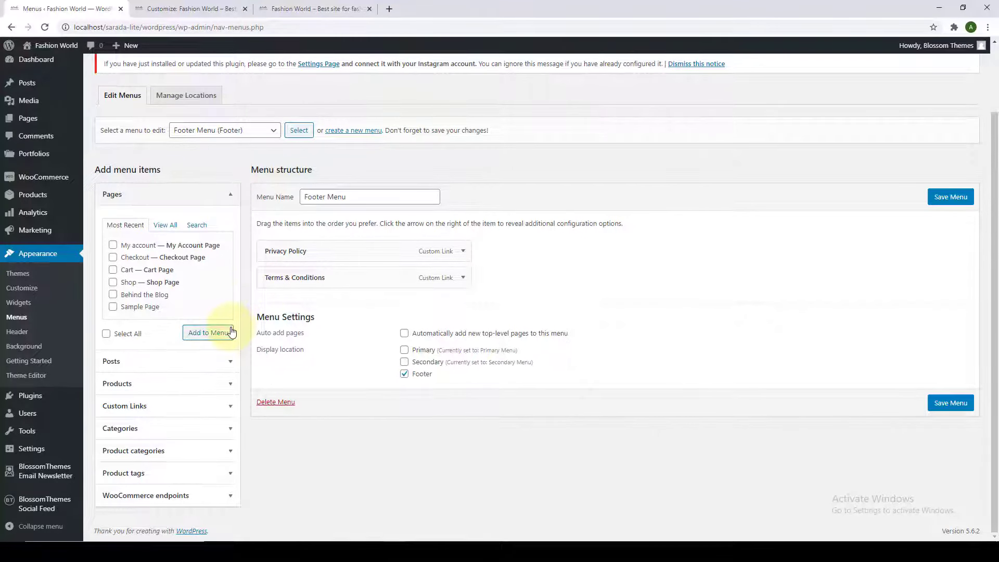
{"action": "left_click", "coordinate": [272, 133]}
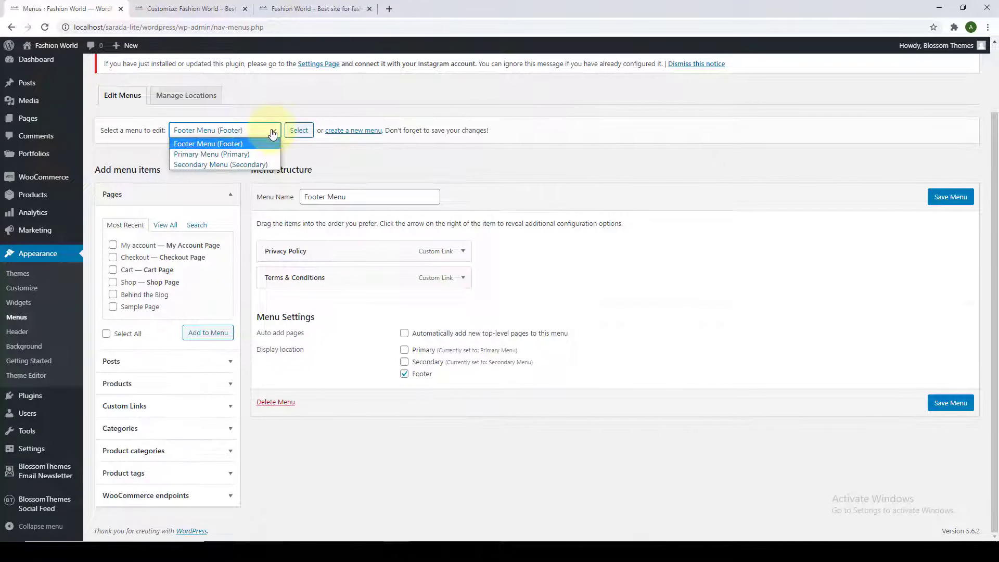
{"action": "left_click", "coordinate": [244, 165]}
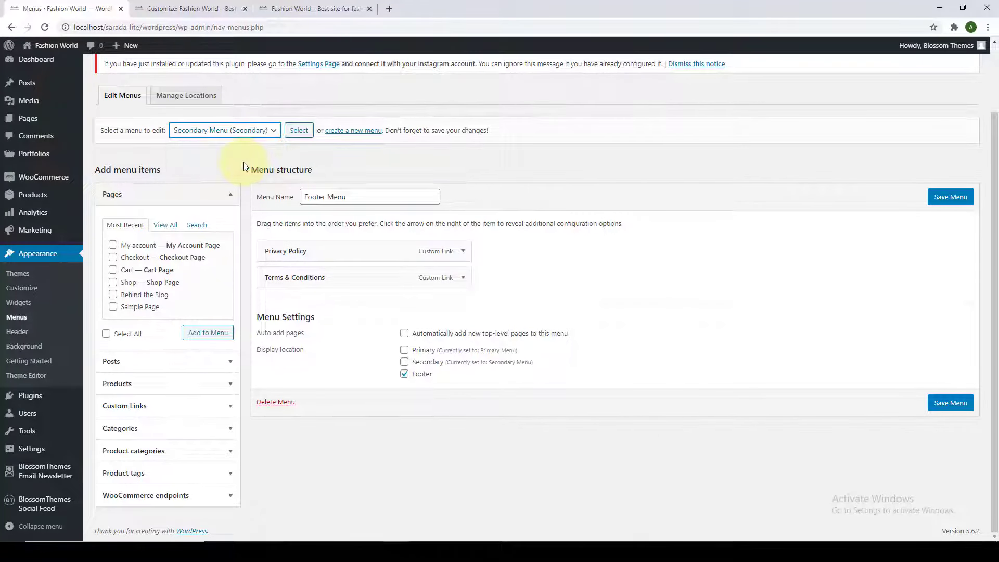
{"action": "left_click", "coordinate": [301, 132]}
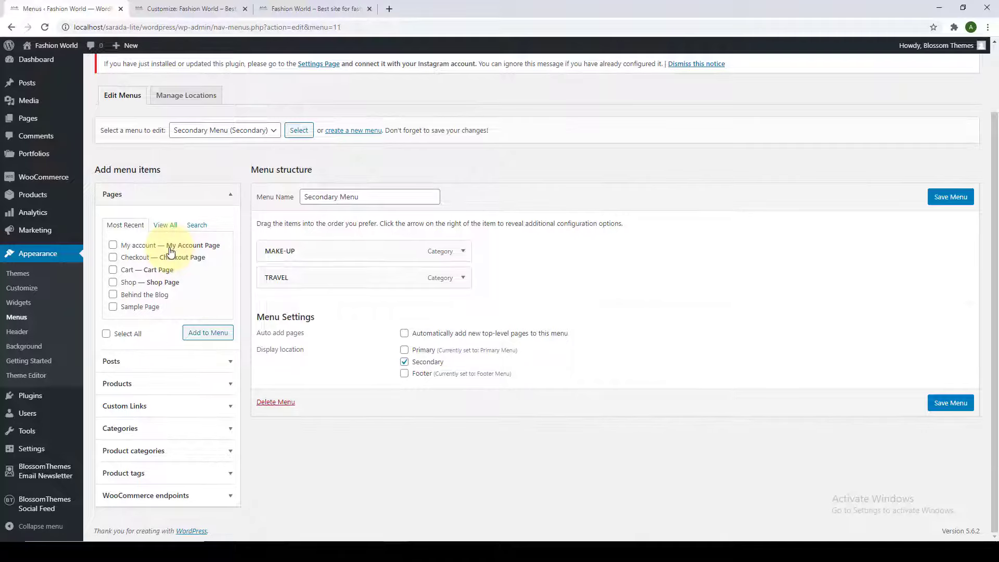
{"action": "left_click", "coordinate": [113, 270]}
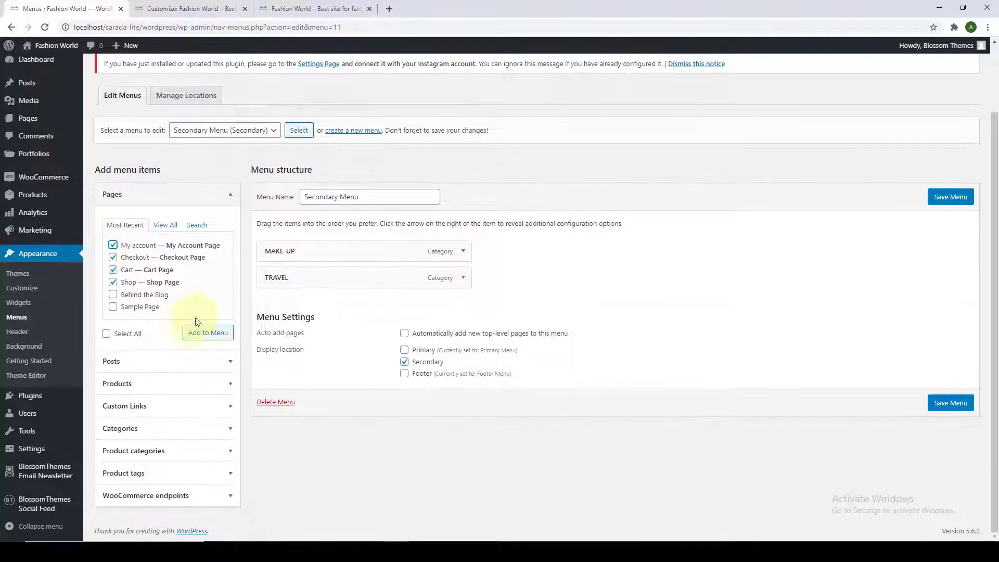
{"action": "left_click", "coordinate": [221, 338]}
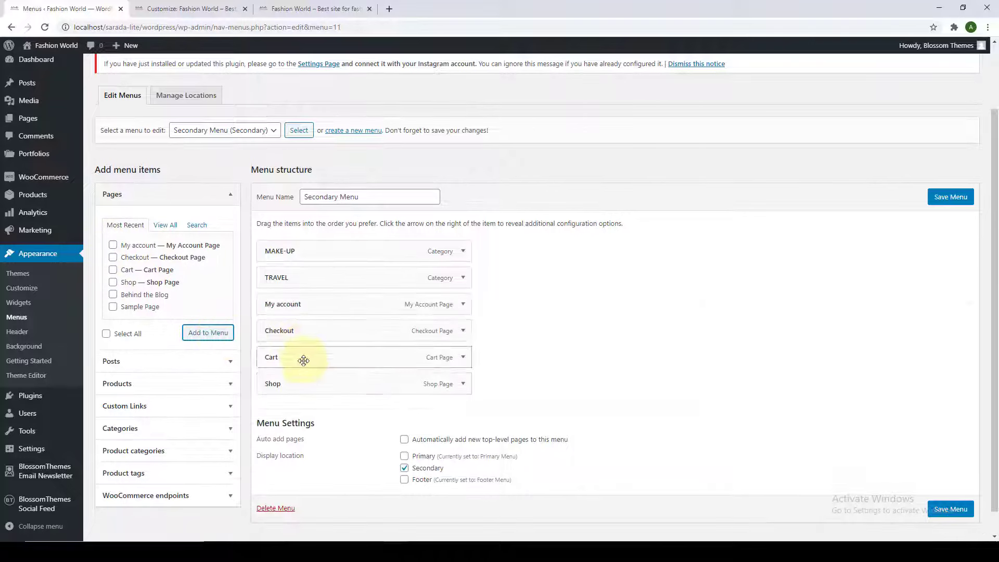
Step: Move the Shop item directly below TRAVEL in the menu structure and change its navigation label to "SHOP"
{"action": "left_click_drag", "start_coordinate": [313, 386], "coordinate": [315, 310]}
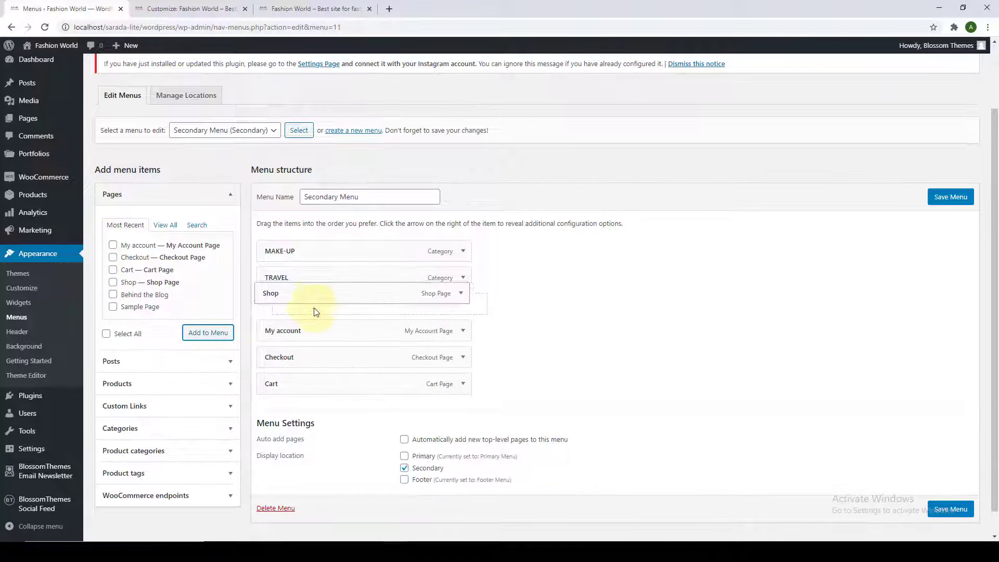
{"action": "left_click", "coordinate": [463, 304]}
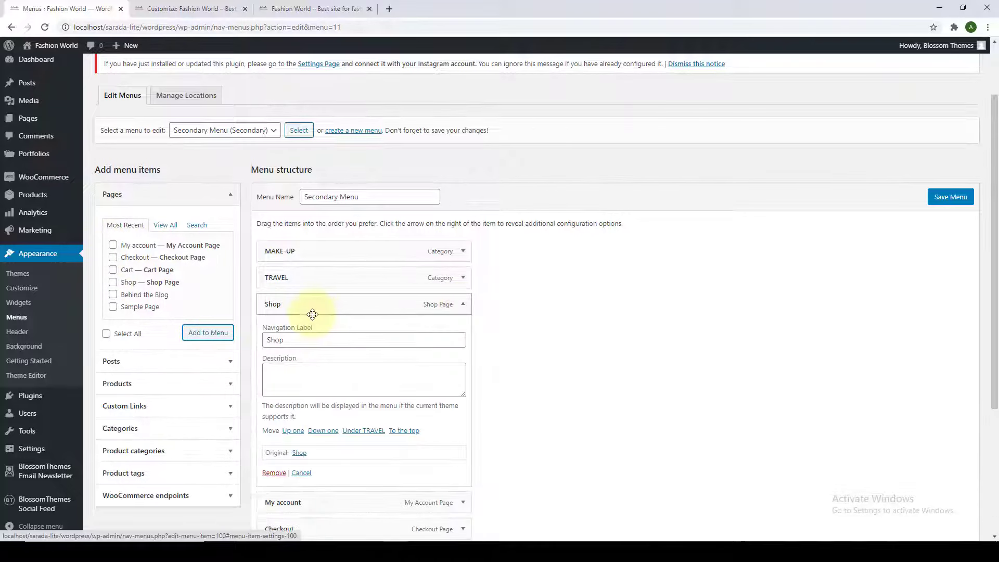
{"action": "left_click", "coordinate": [286, 339]}
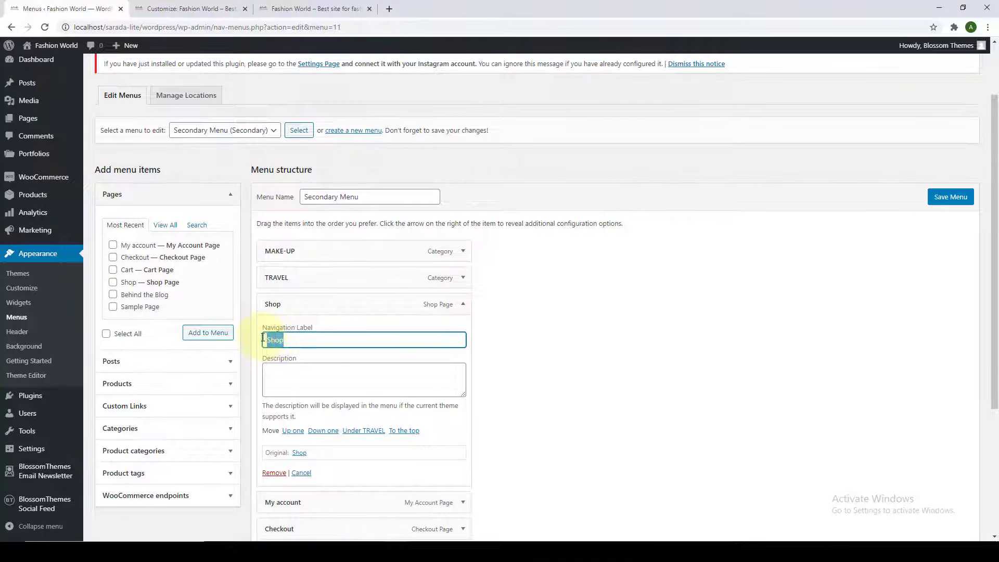
{"action": "type", "text": "SHOP"}
{"action": "left_click", "coordinate": [463, 306]}
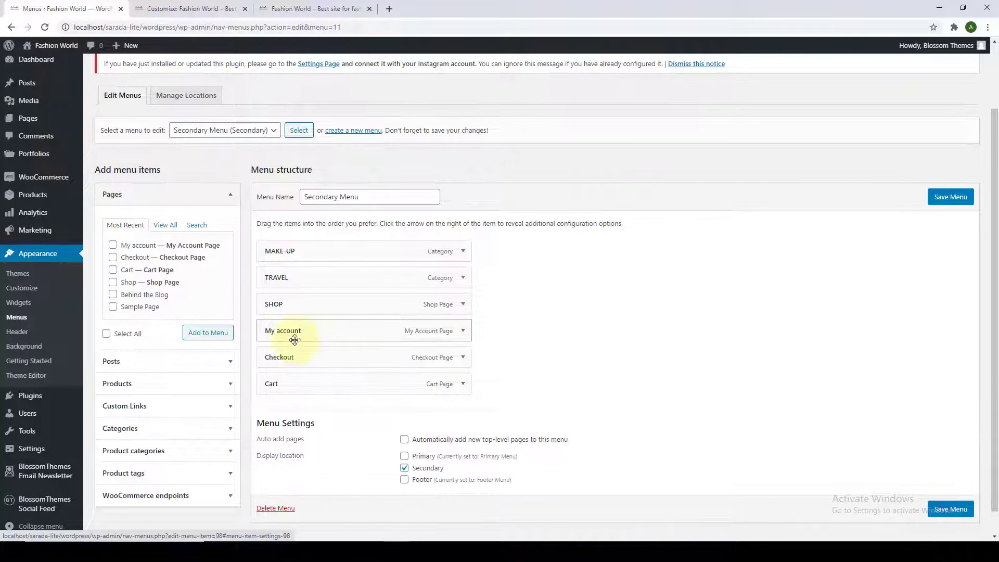
Step: Nest Cart, Checkout and My account, in that order, as sub items under SHOP and save the Secondary Menu
{"action": "left_click_drag", "start_coordinate": [316, 391], "coordinate": [311, 336]}
{"action": "left_click_drag", "start_coordinate": [306, 383], "coordinate": [345, 385]}
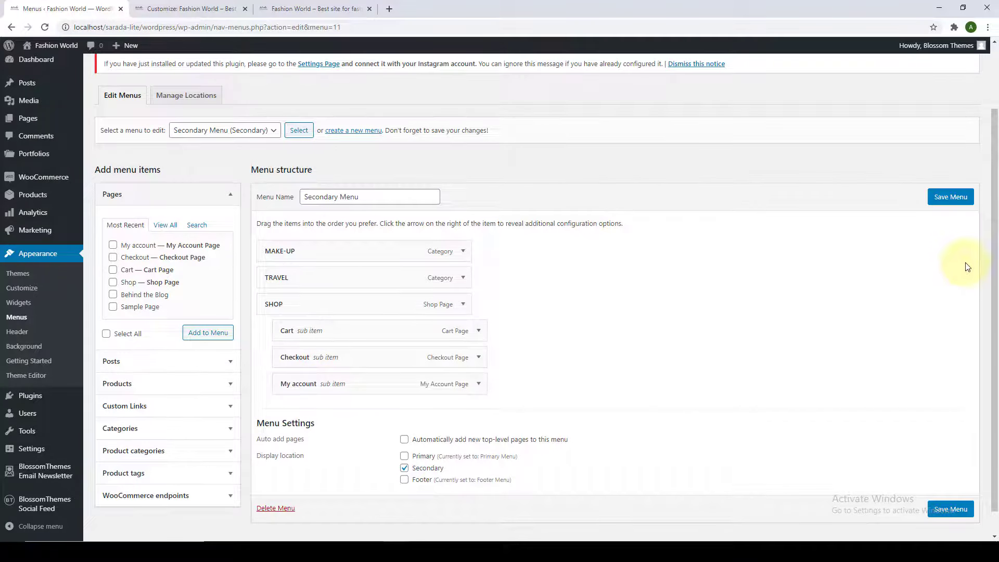
{"action": "left_click", "coordinate": [954, 196]}
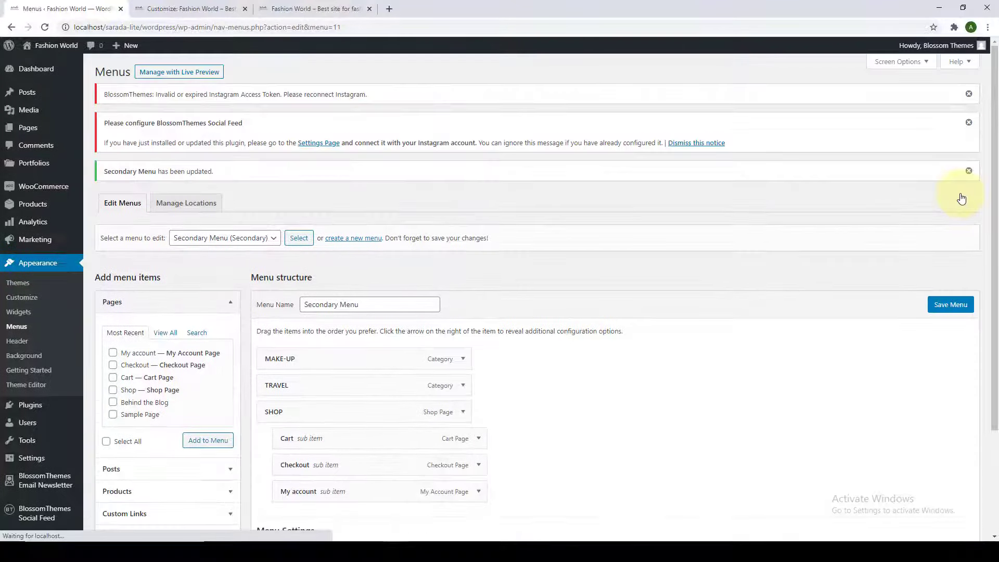
Step: Open the theme Customizer in a new tab and preview the SHOP submenu and the Shop page
{"action": "right_click", "coordinate": [37, 289]}
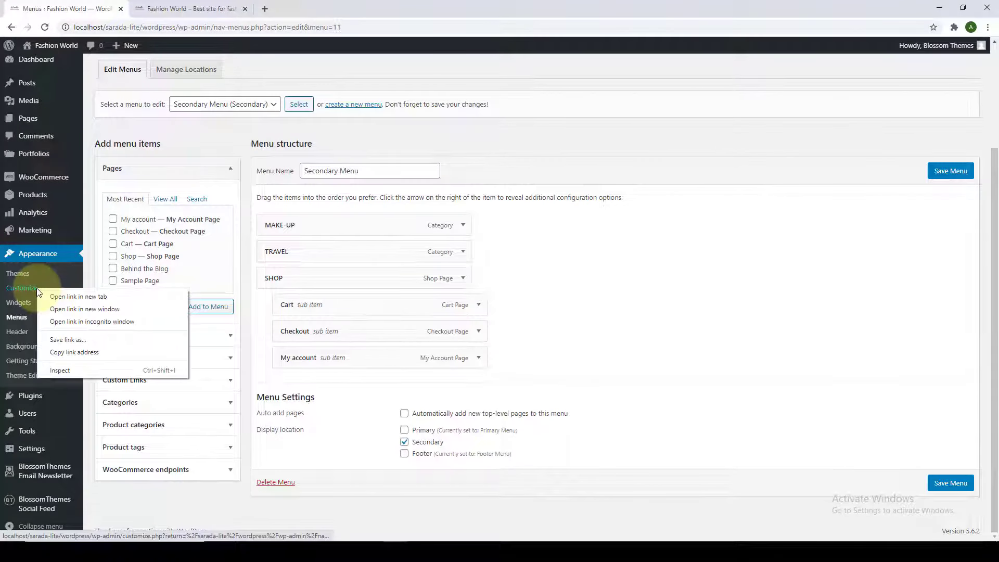
{"action": "left_click", "coordinate": [64, 296]}
{"action": "left_click", "coordinate": [210, 5]}
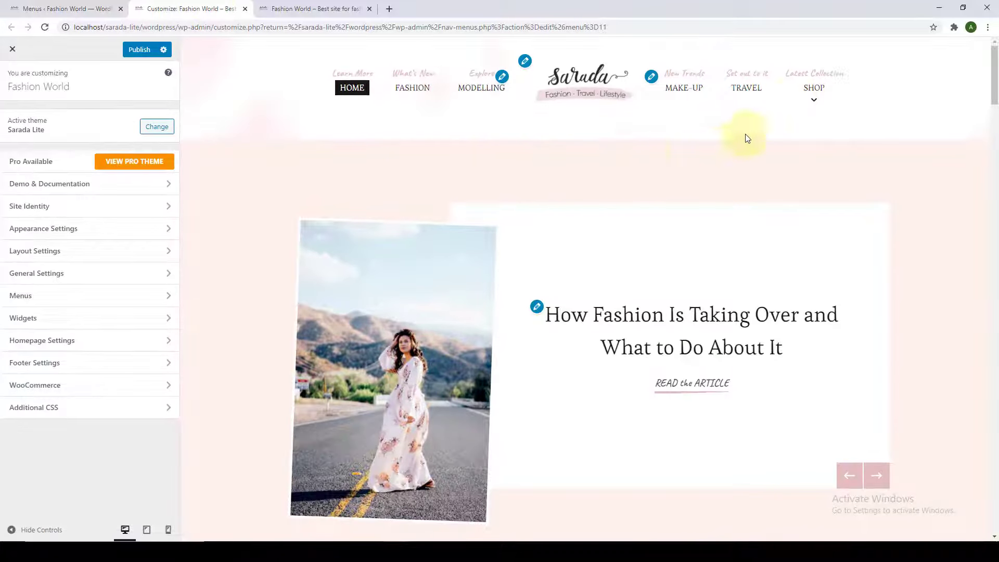
{"action": "mouse_move", "coordinate": [820, 98]}
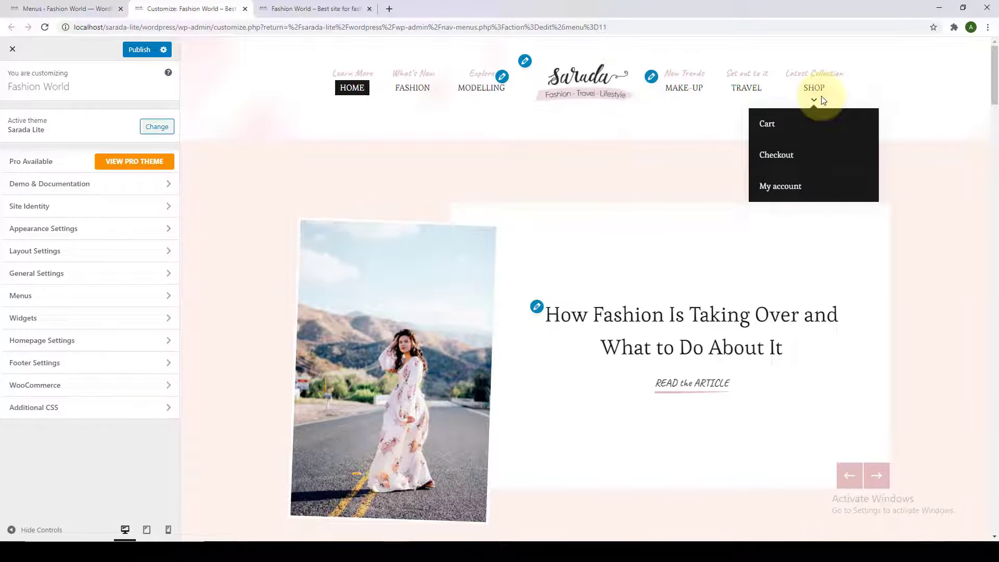
{"action": "left_click", "coordinate": [815, 88]}
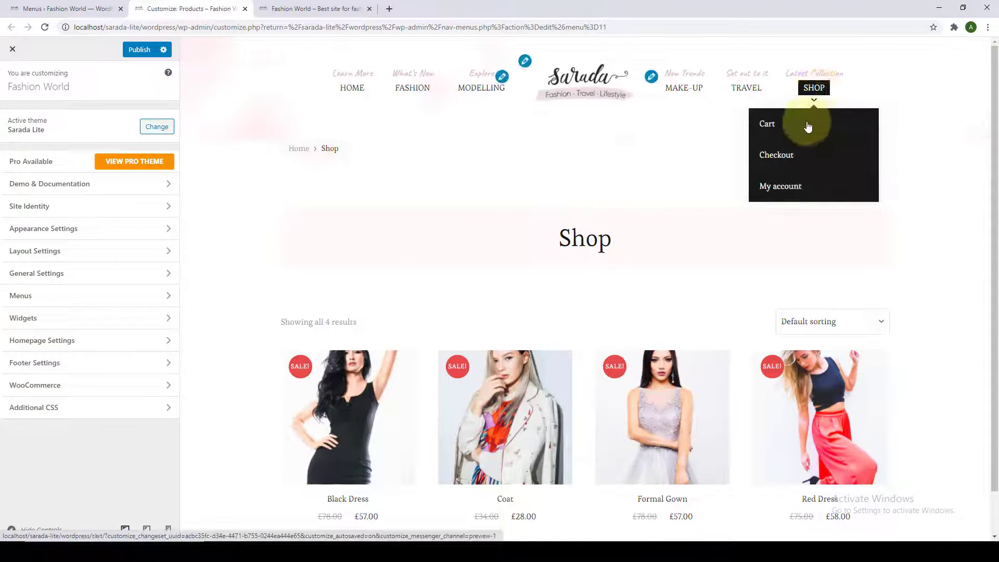
{"action": "scroll", "coordinate": [787, 247], "scroll_direction": "down", "scroll_amount": 1}
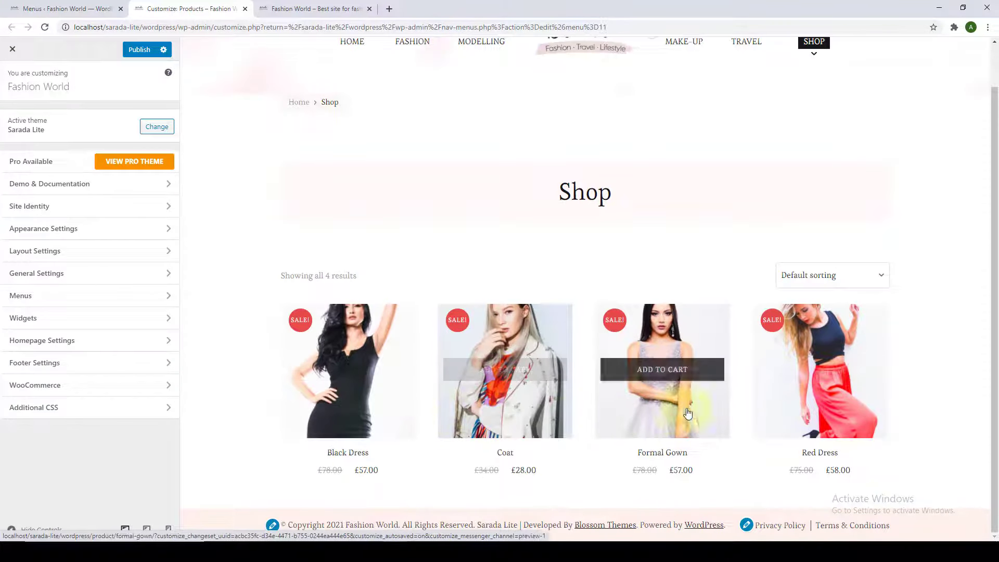
{"action": "scroll", "coordinate": [815, 383], "scroll_direction": "up", "scroll_amount": 1}
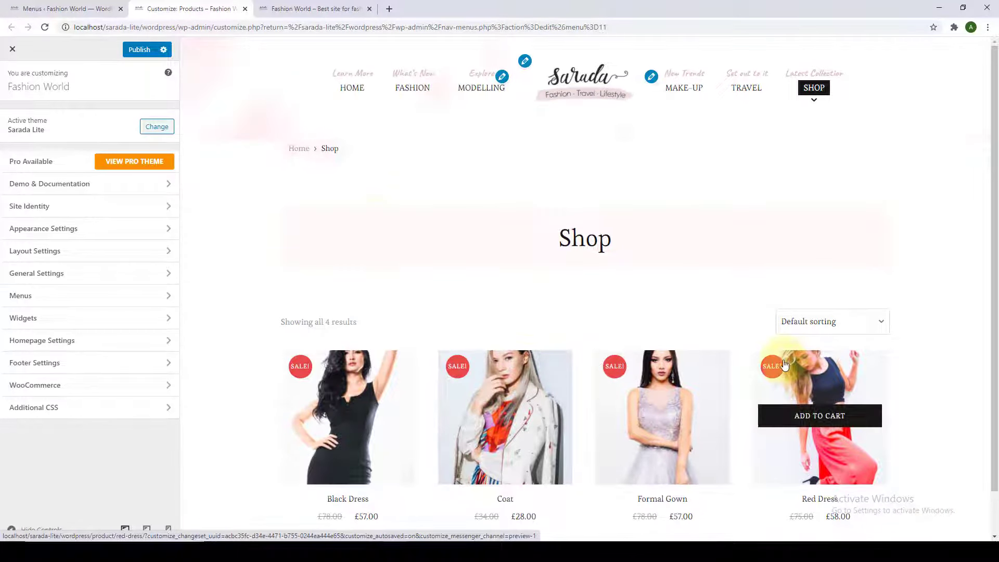
Step: Return the preview to the home page and add a Products widget to the Shop Section in General Settings
{"action": "left_click", "coordinate": [356, 89]}
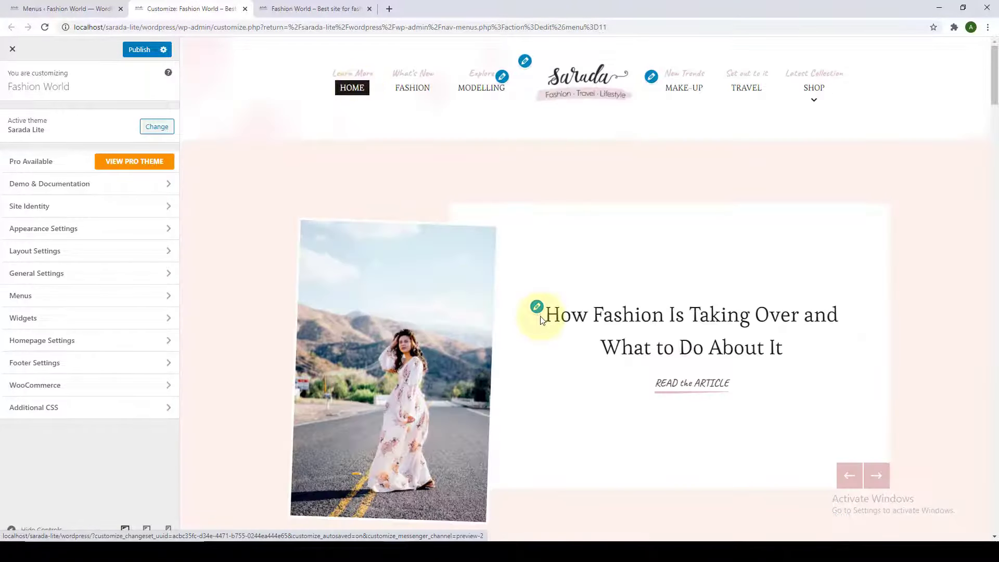
{"action": "scroll", "coordinate": [539, 323], "scroll_direction": "down", "scroll_amount": 8}
{"action": "left_click", "coordinate": [103, 280]}
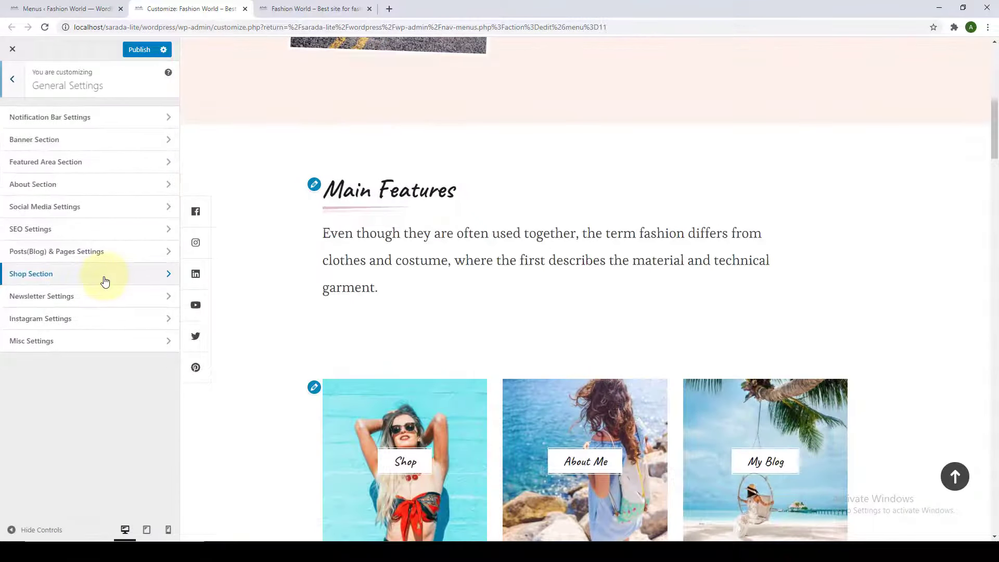
{"action": "left_click", "coordinate": [105, 286]}
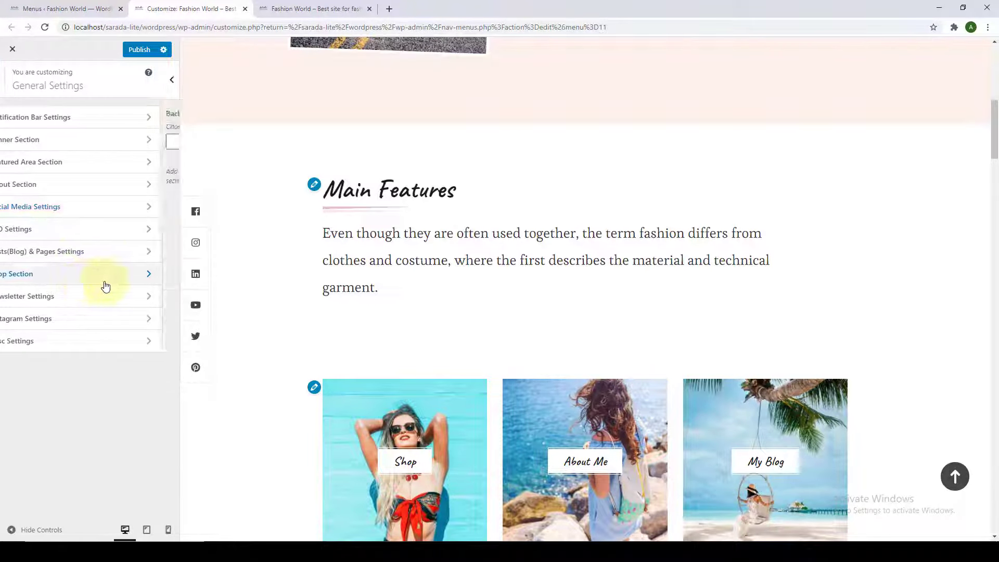
{"action": "scroll", "coordinate": [348, 311], "scroll_direction": "down", "scroll_amount": 15}
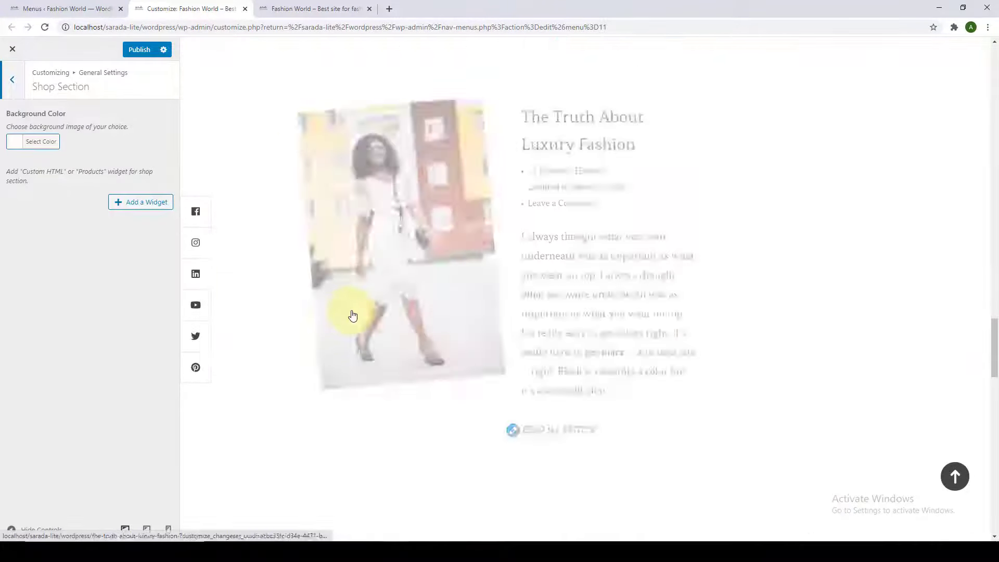
{"action": "left_click", "coordinate": [121, 208]}
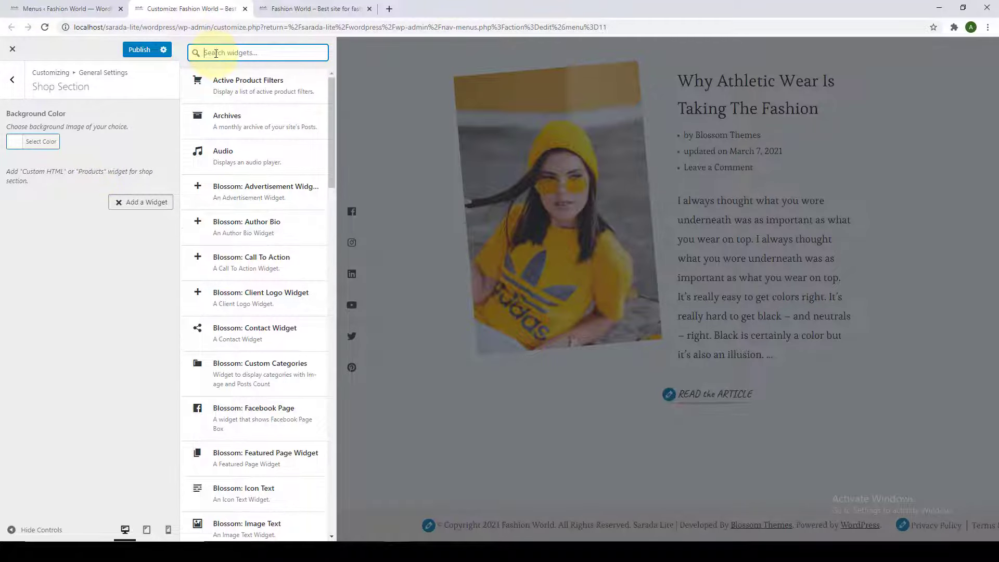
{"action": "type", "text": "Products"}
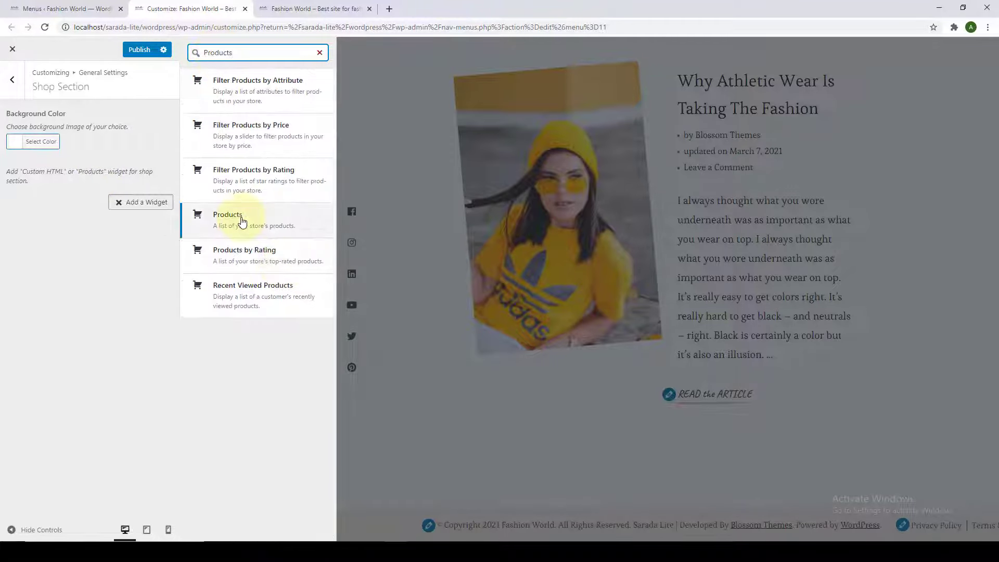
{"action": "left_click", "coordinate": [238, 220]}
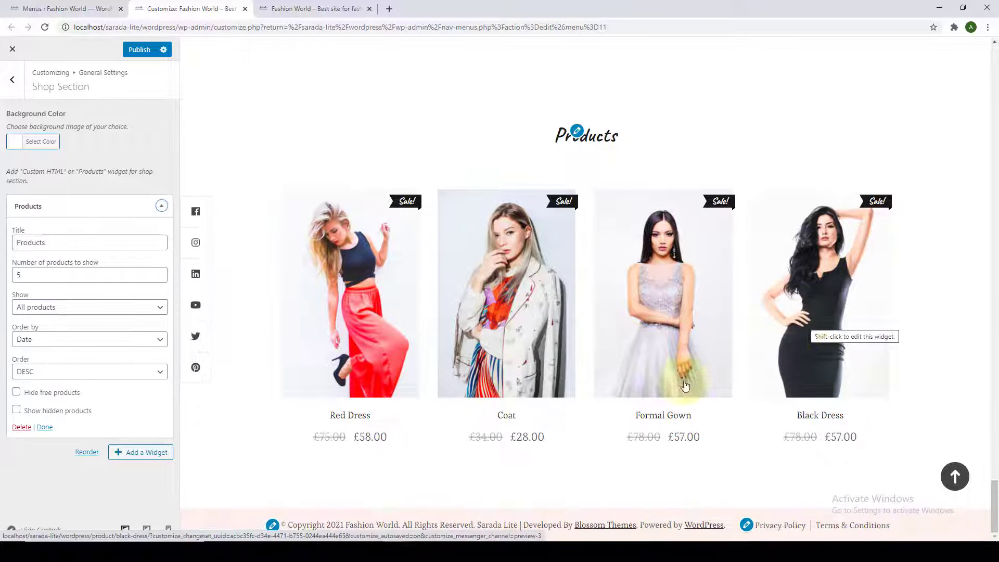
Step: Examine the Products widget's Show, Order by and Order options, keeping All products, Date and DESC
{"action": "left_click", "coordinate": [98, 306]}
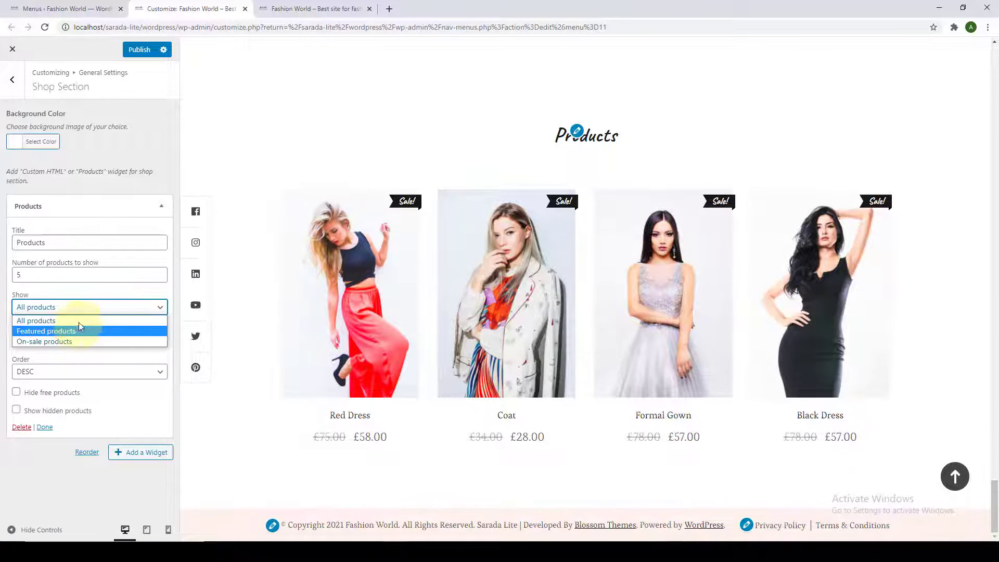
{"action": "left_click", "coordinate": [81, 320]}
{"action": "left_click", "coordinate": [83, 339]}
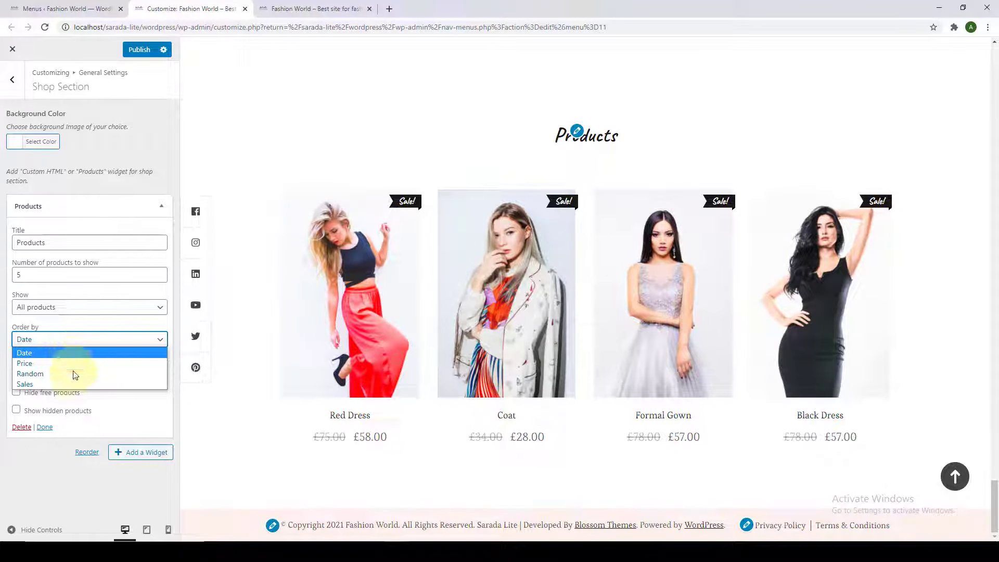
{"action": "left_click", "coordinate": [74, 344]}
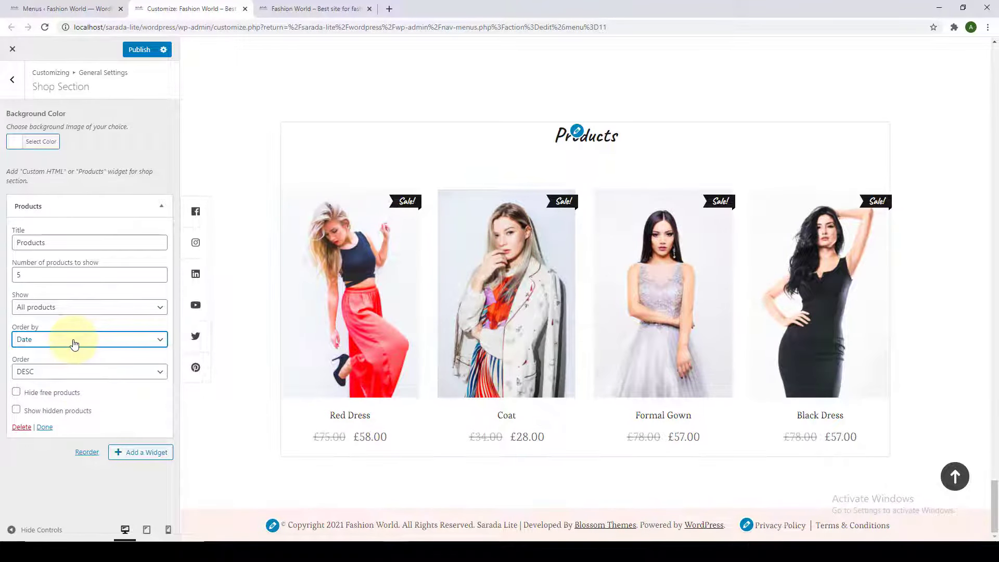
{"action": "left_click", "coordinate": [77, 370]}
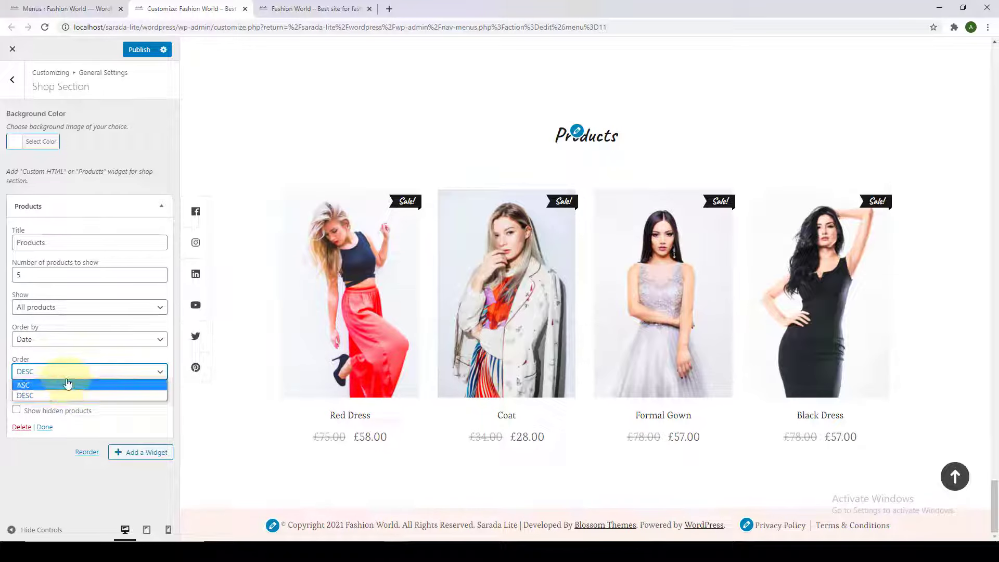
{"action": "left_click", "coordinate": [65, 373]}
Step: Set the Products widget's title to "Shop my Wardrobe" and finish editing the widget
{"action": "double_click", "coordinate": [71, 243]}
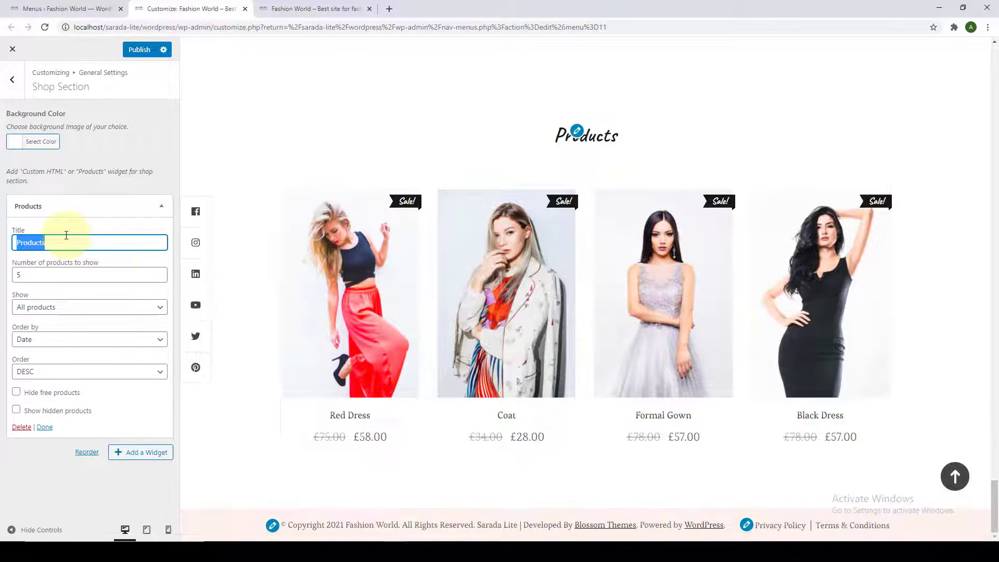
{"action": "type", "text": "Shop my Wardrobe"}
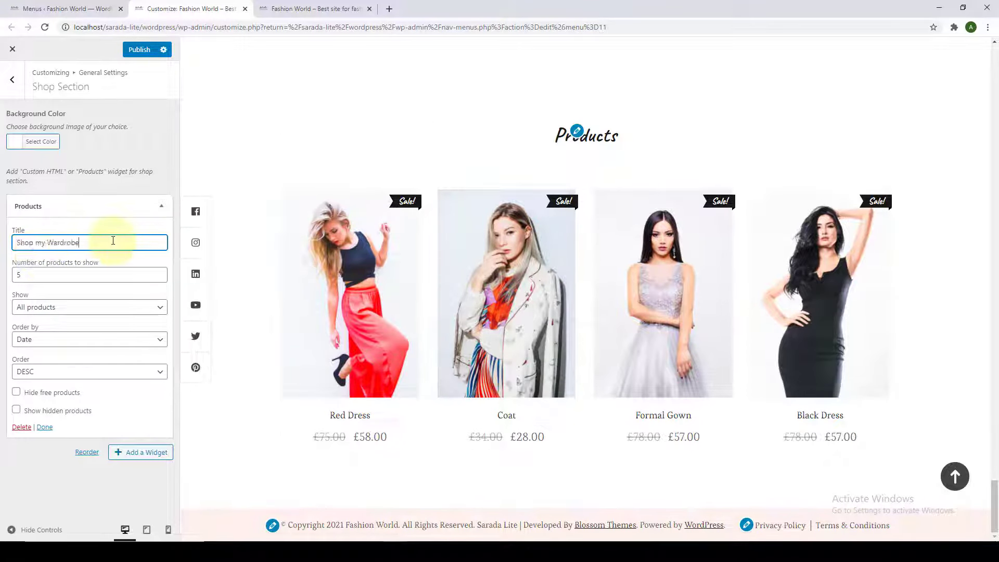
{"action": "left_click", "coordinate": [45, 427]}
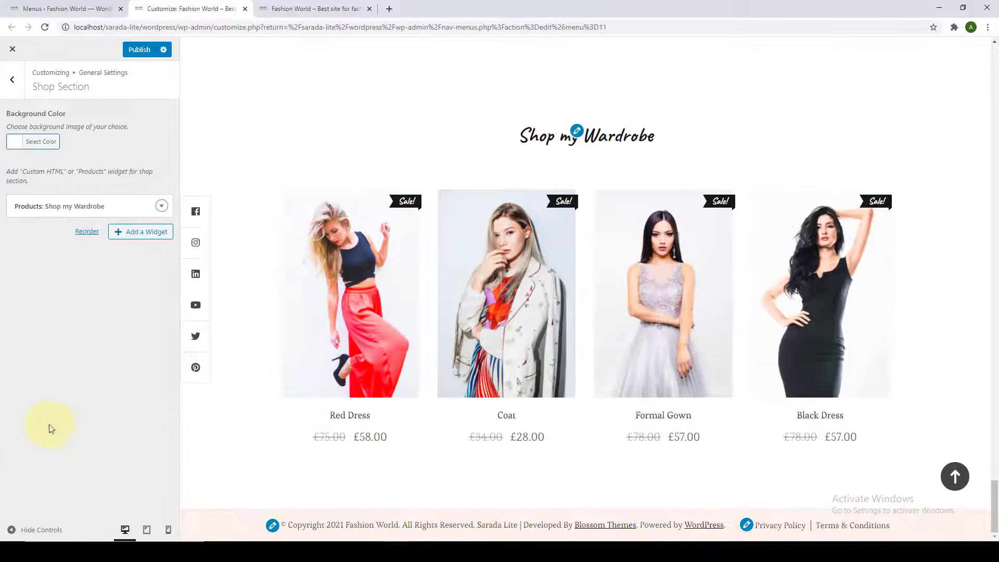
Step: Try a muted beige background color, #ddc9ba, for the Shop Section
{"action": "left_click", "coordinate": [42, 145]}
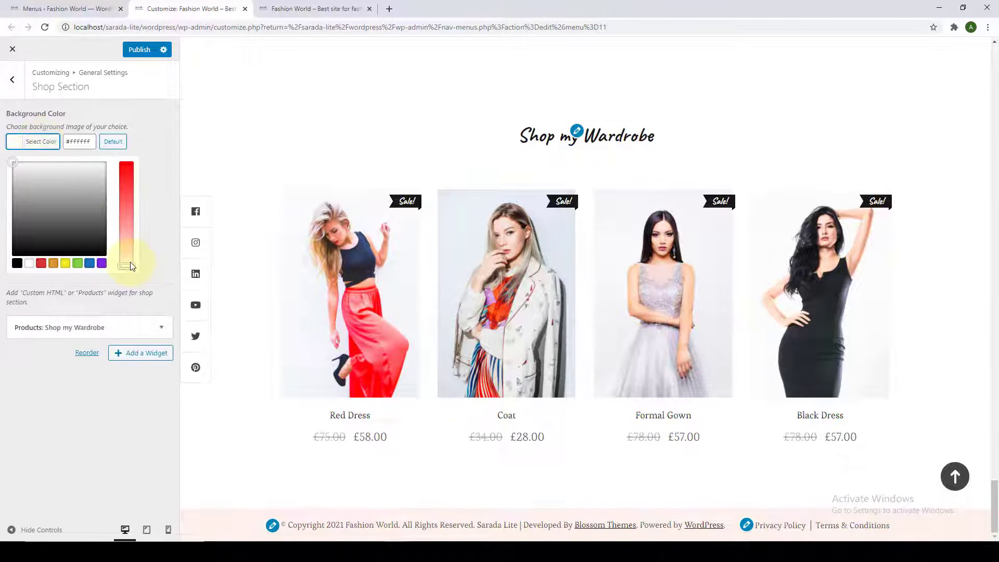
{"action": "left_click", "coordinate": [44, 264]}
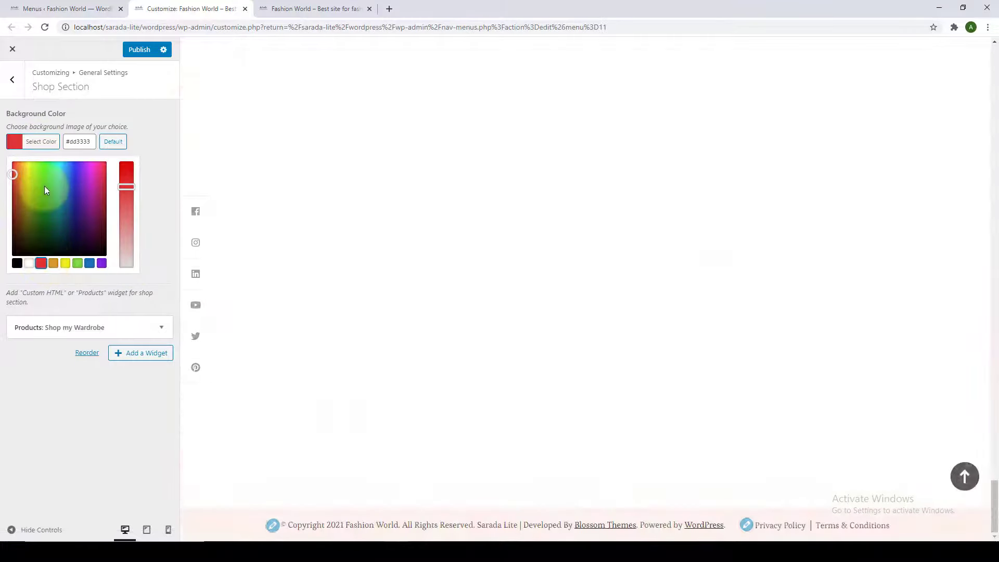
{"action": "left_click", "coordinate": [15, 176]}
{"action": "left_click_drag", "start_coordinate": [126, 187], "coordinate": [126, 219]}
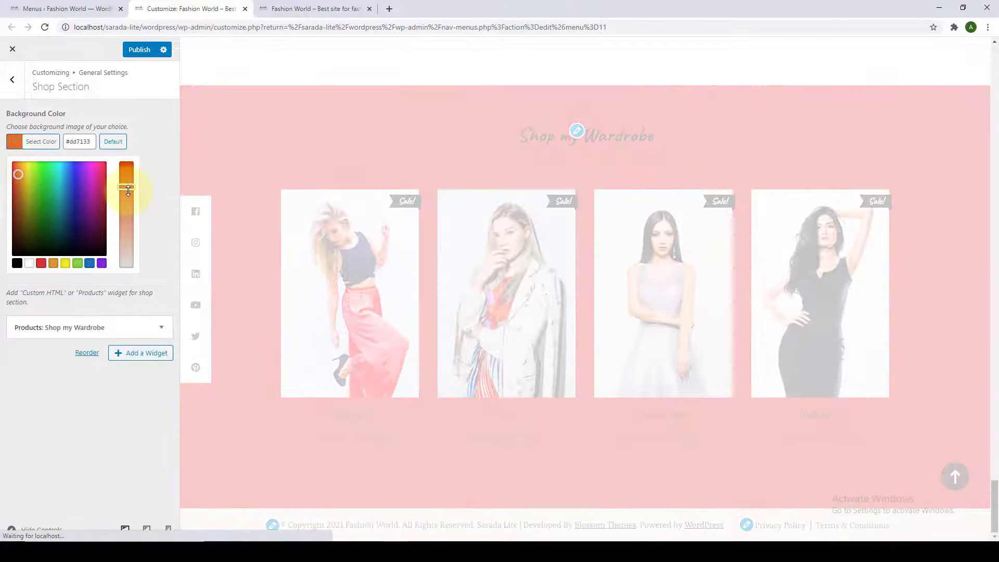
{"action": "left_click", "coordinate": [133, 244]}
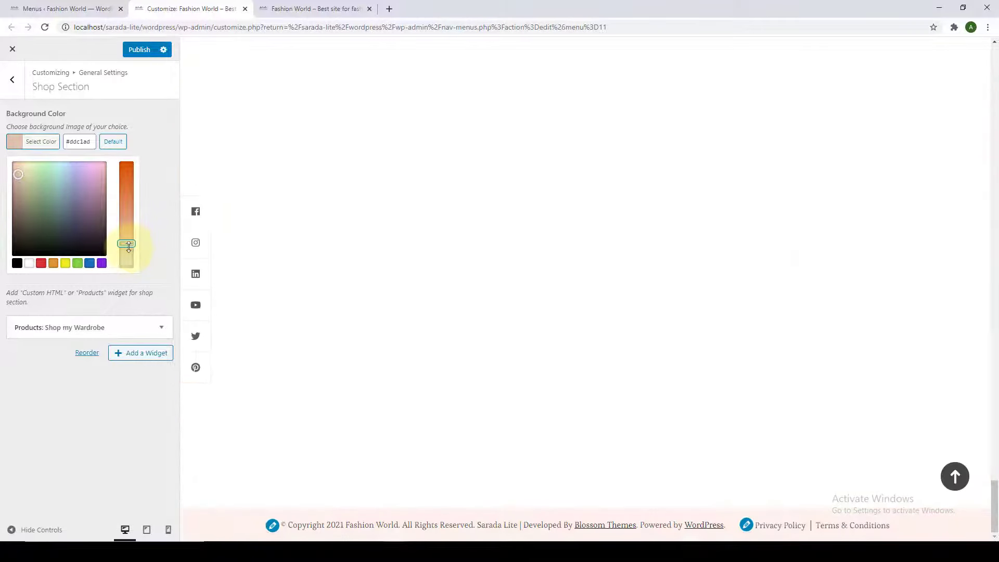
{"action": "left_click_drag", "start_coordinate": [129, 247], "coordinate": [127, 253]}
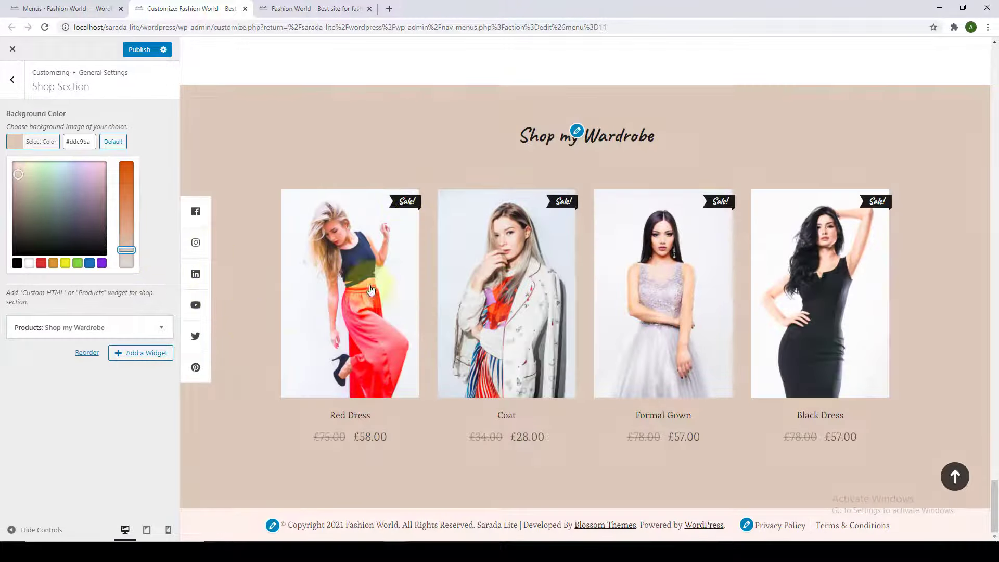
Step: Reset the Shop Section's background color to the default and publish the customizations
{"action": "left_click", "coordinate": [124, 144]}
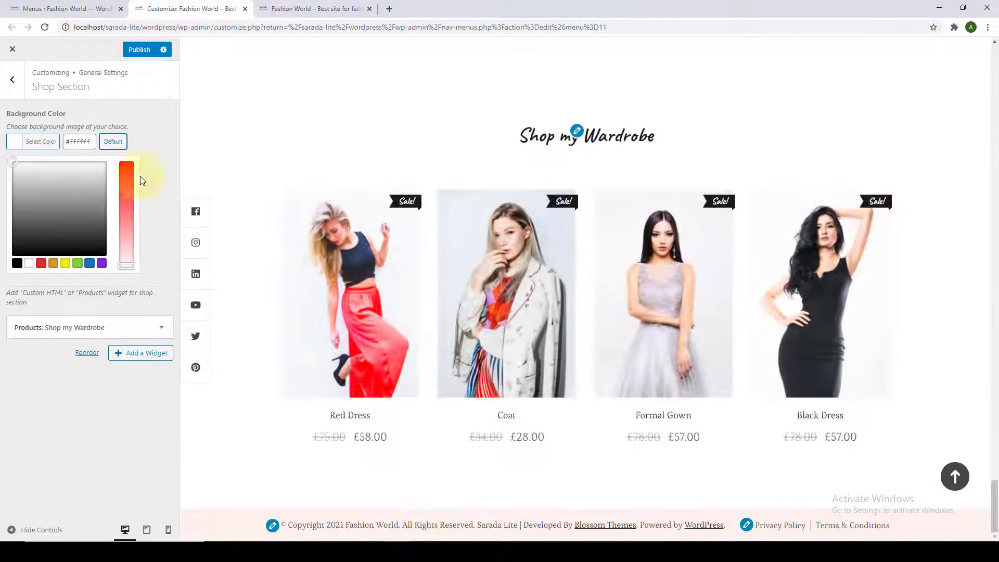
{"action": "left_click", "coordinate": [154, 152]}
{"action": "left_click", "coordinate": [149, 52]}
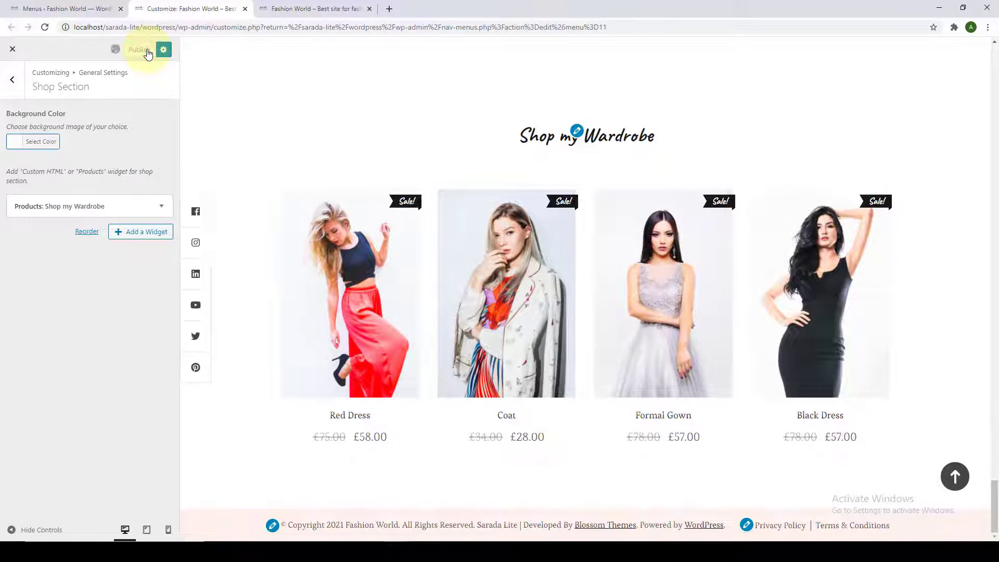
Step: View the Customizer's Newsletter Settings, and start a new BlossomThemes Email Newsletter form in the WordPress dashboard tab
{"action": "left_click", "coordinate": [13, 82]}
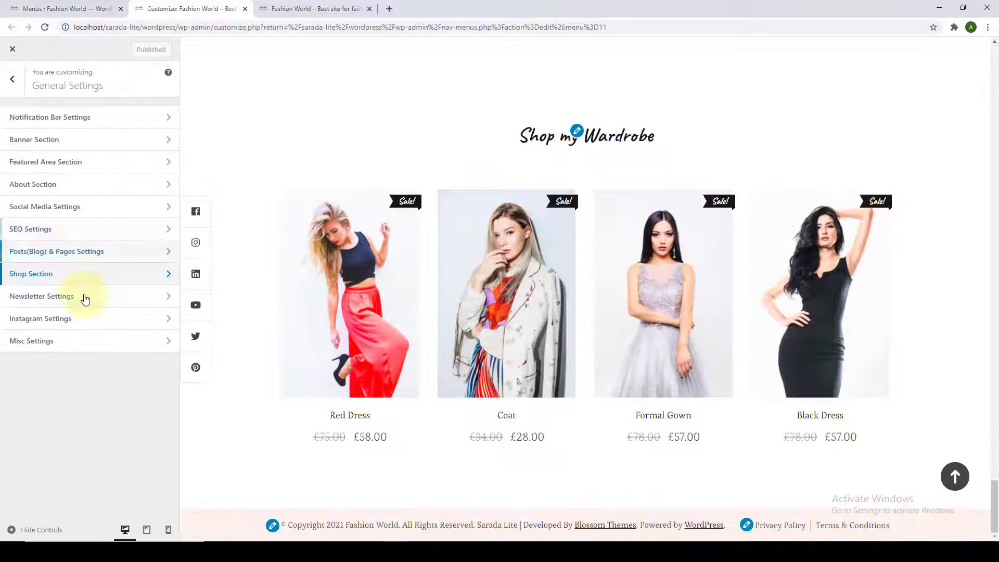
{"action": "left_click", "coordinate": [71, 303]}
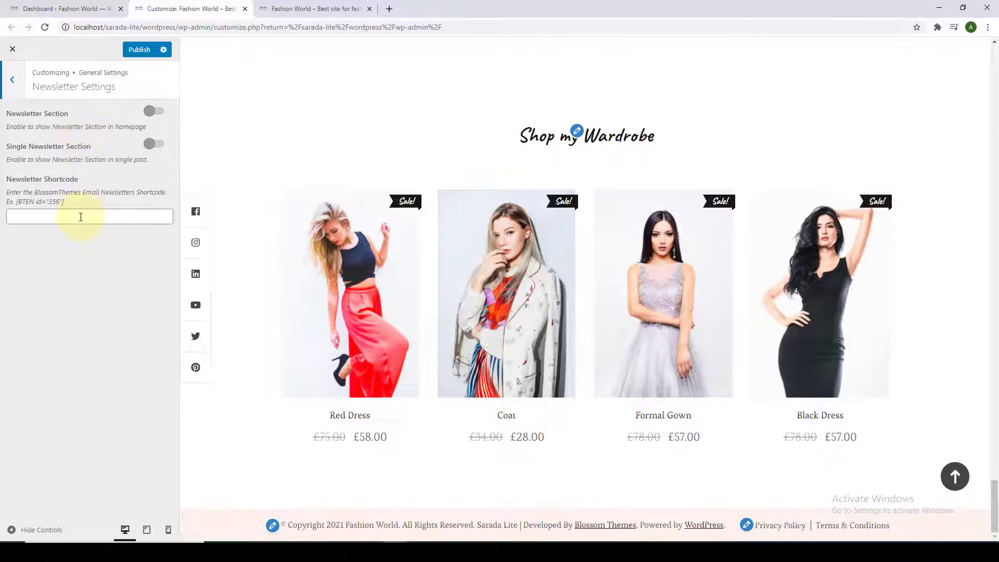
{"action": "left_click", "coordinate": [45, 9]}
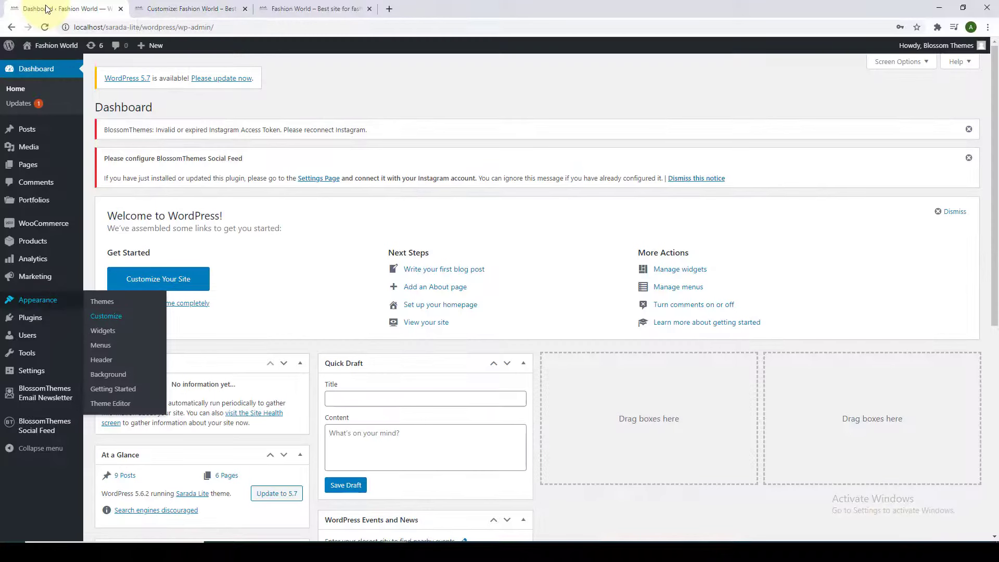
{"action": "mouse_move", "coordinate": [51, 403]}
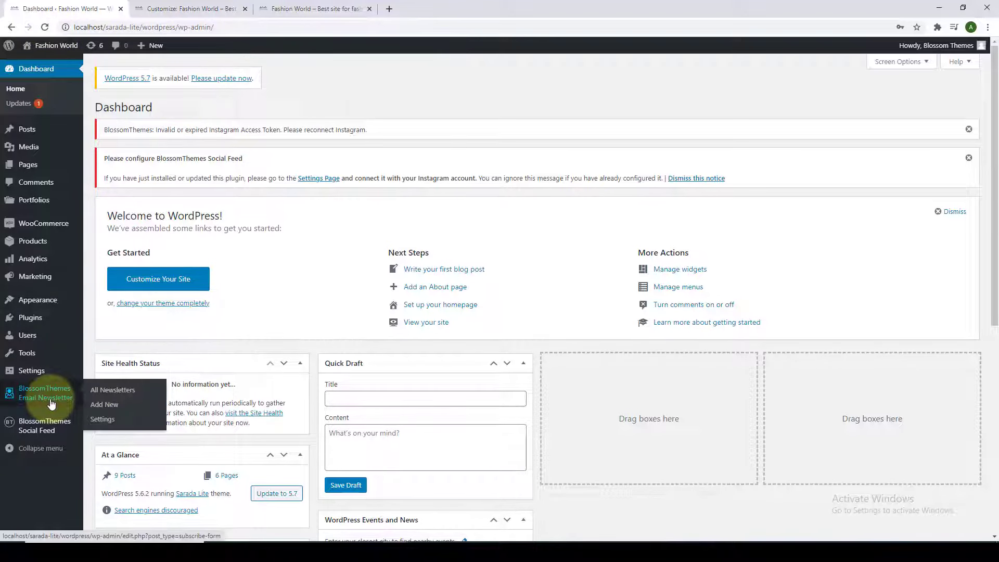
{"action": "left_click", "coordinate": [115, 408]}
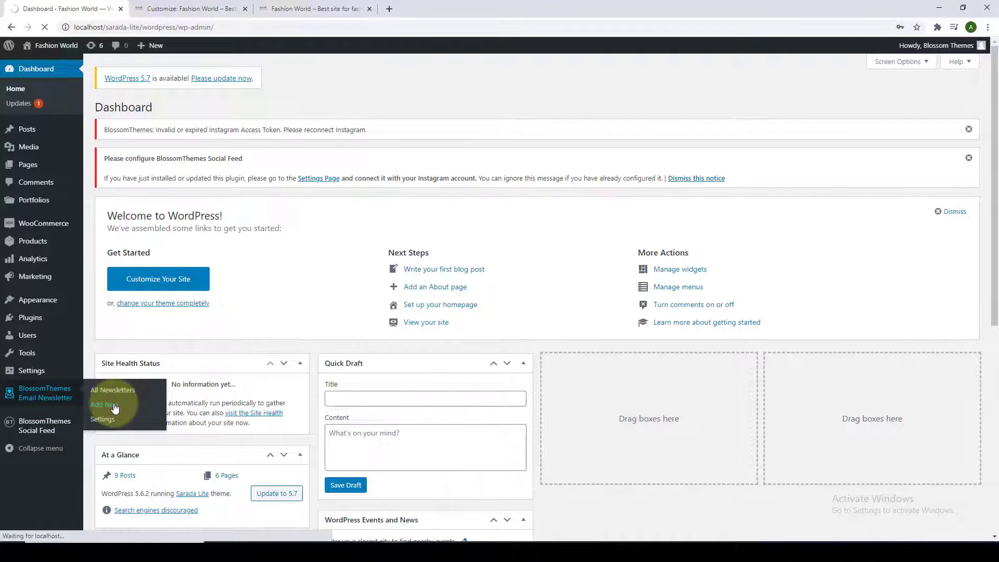
Step: Compare the newsletter form's Email and Name and Email field options, and select Name and Email
{"action": "scroll", "coordinate": [250, 328], "scroll_direction": "down", "scroll_amount": 5}
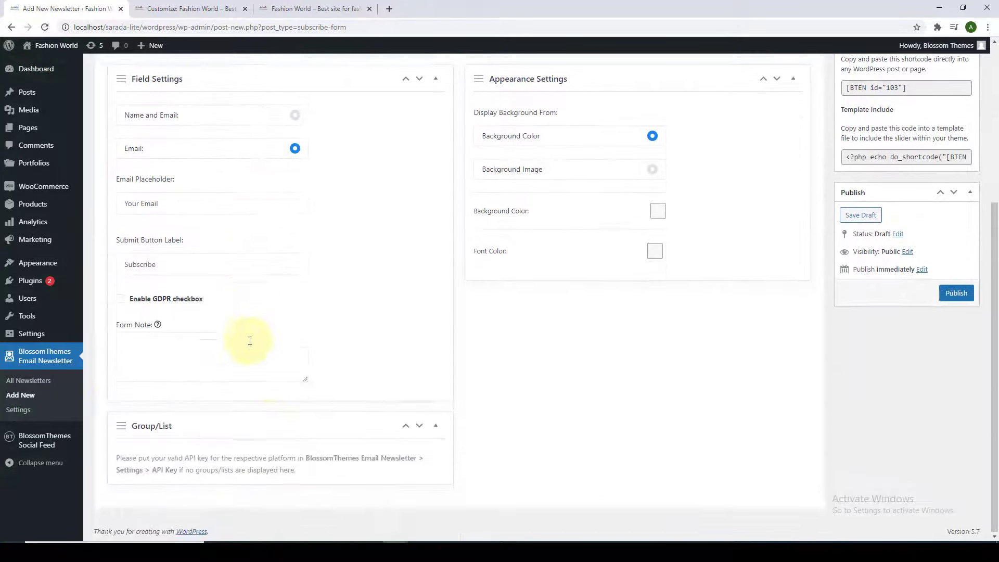
{"action": "scroll", "coordinate": [250, 380], "scroll_direction": "up", "scroll_amount": 4}
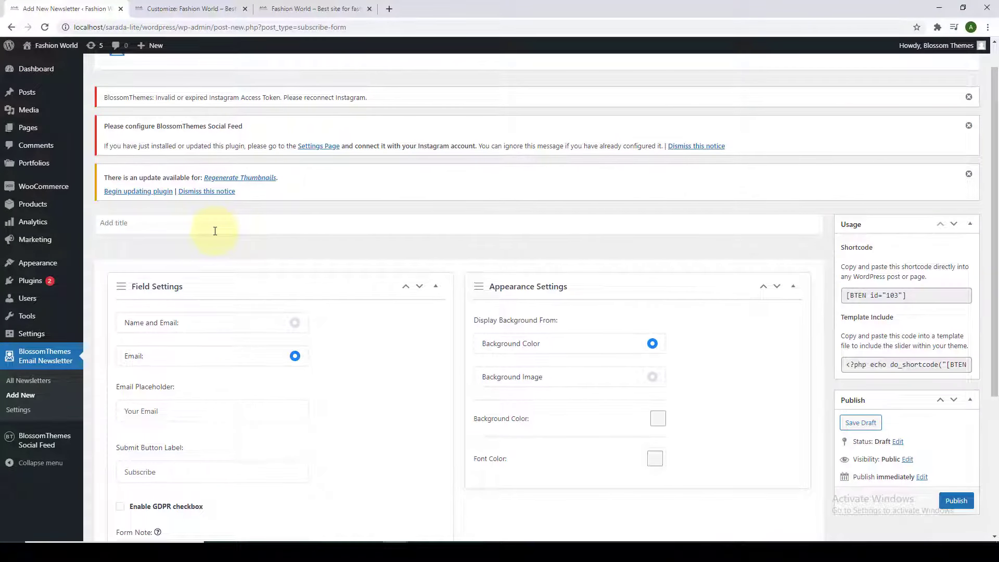
{"action": "scroll", "coordinate": [214, 231], "scroll_direction": "down", "scroll_amount": 2}
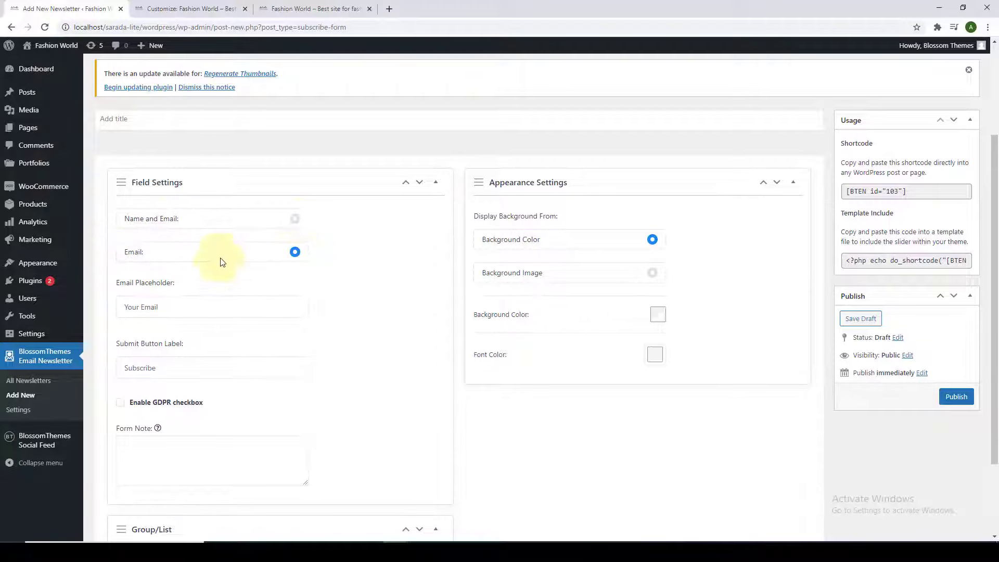
{"action": "left_click", "coordinate": [295, 218]}
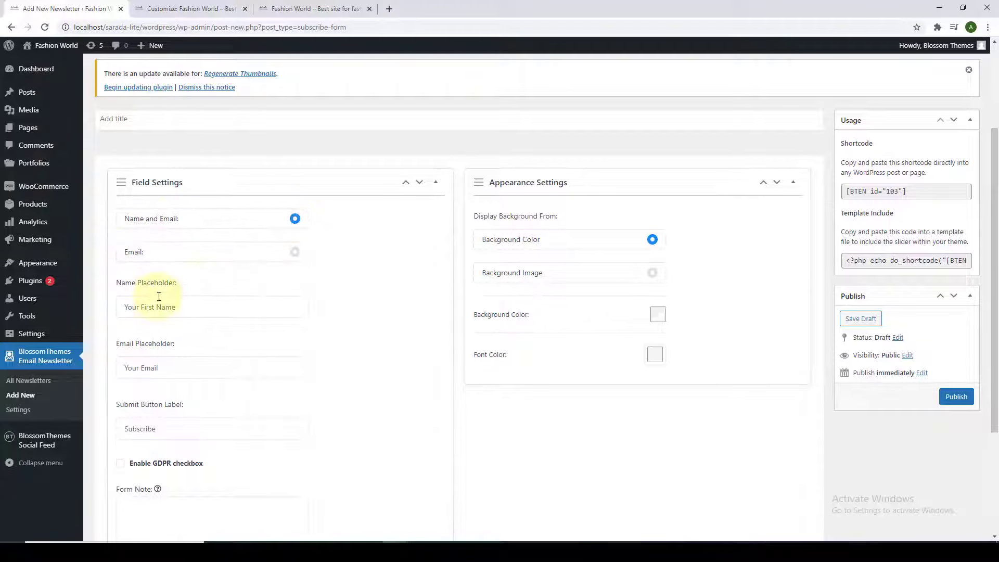
{"action": "left_click", "coordinate": [293, 253]}
{"action": "scroll", "coordinate": [292, 254], "scroll_direction": "down", "scroll_amount": 1}
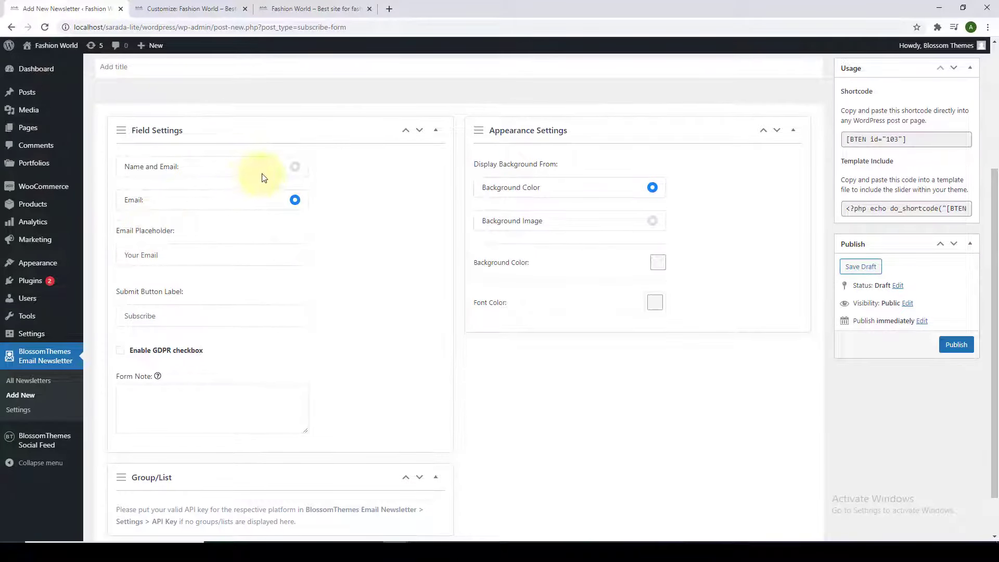
{"action": "left_click", "coordinate": [295, 167]}
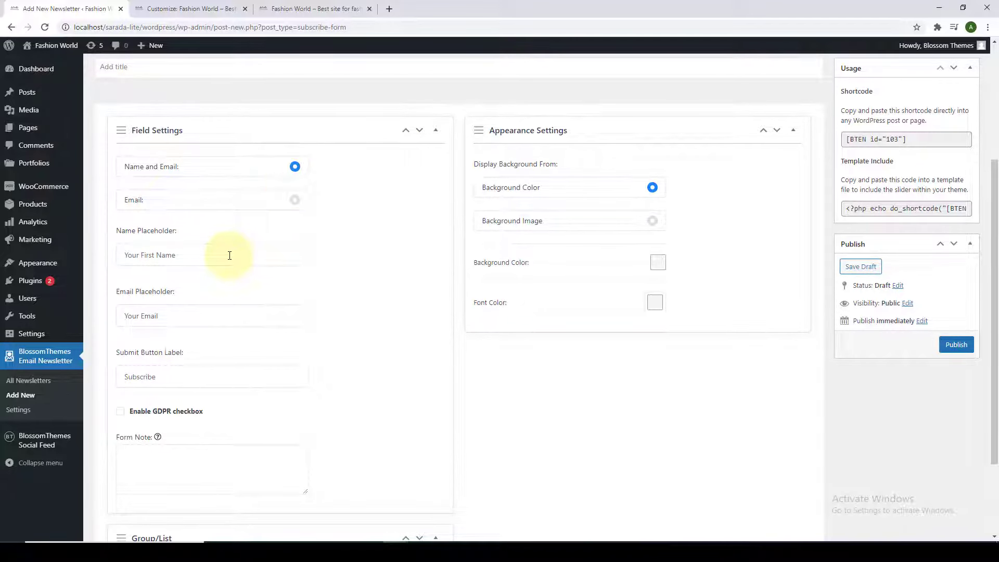
{"action": "left_click", "coordinate": [229, 256]}
Step: Keep "Subscribe" as the newsletter form's submit label and enable the GDPR checkbox
{"action": "scroll", "coordinate": [209, 319], "scroll_direction": "down", "scroll_amount": 1}
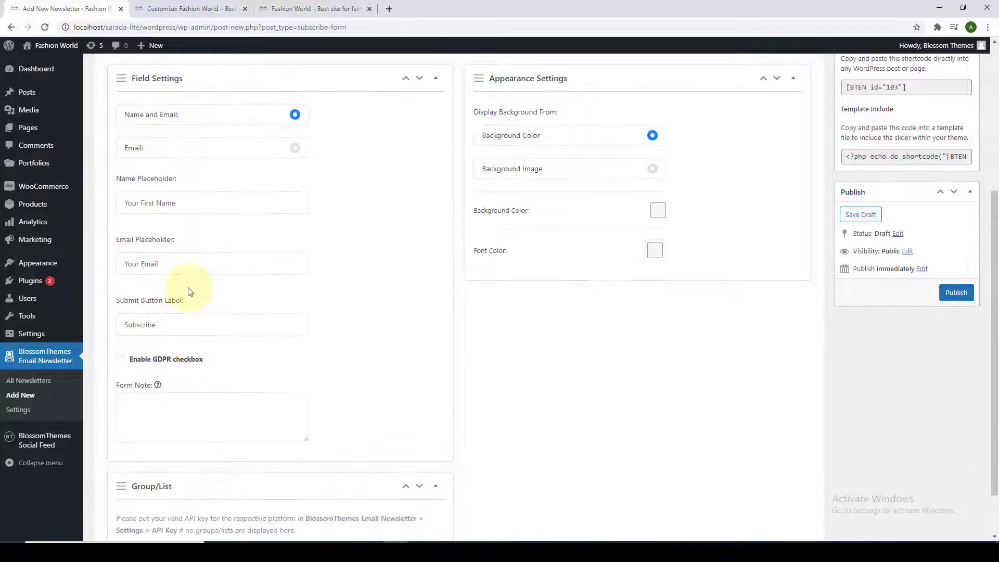
{"action": "left_click", "coordinate": [169, 328]}
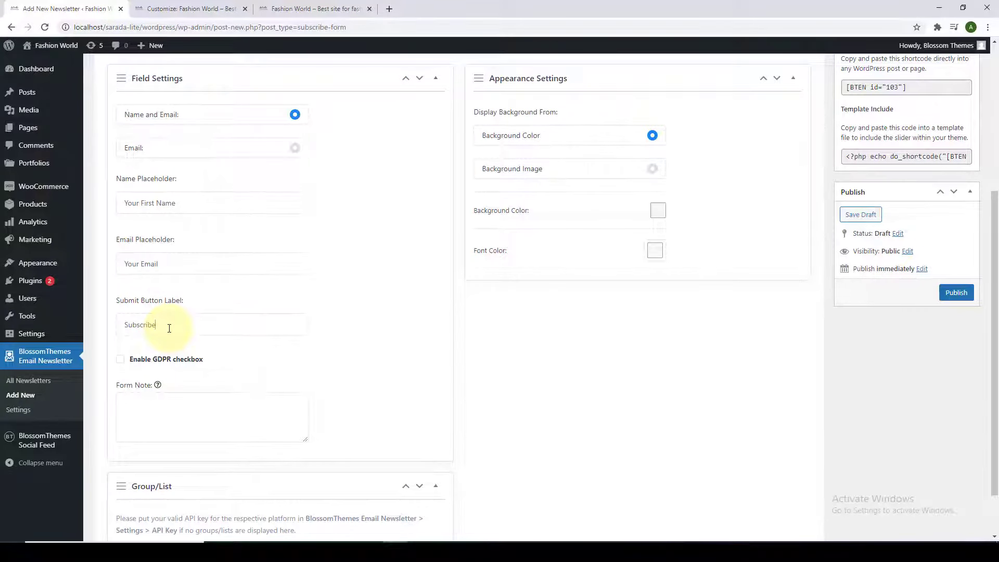
{"action": "scroll", "coordinate": [177, 326], "scroll_direction": "down", "scroll_amount": 1}
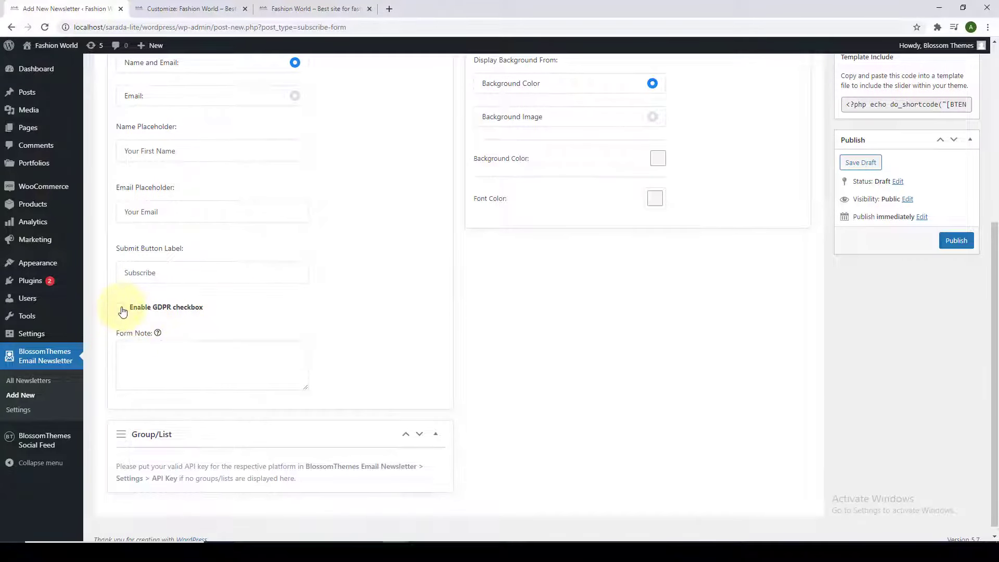
{"action": "left_click", "coordinate": [121, 310]}
{"action": "scroll", "coordinate": [147, 345], "scroll_direction": "down", "scroll_amount": 1}
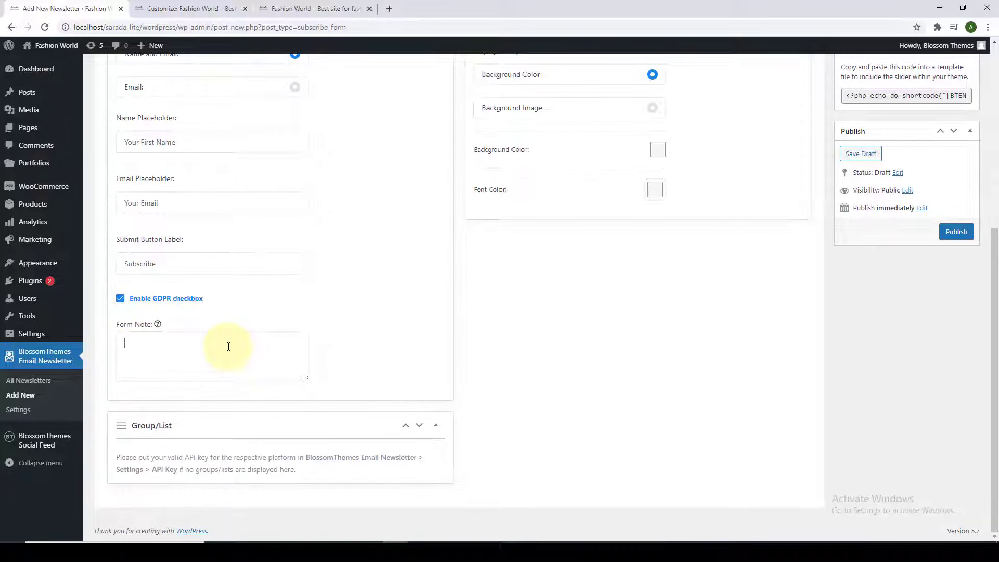
Step: Try Background Image as the newsletter form's display background, and return to Background Color
{"action": "scroll", "coordinate": [229, 347], "scroll_direction": "up", "scroll_amount": 3}
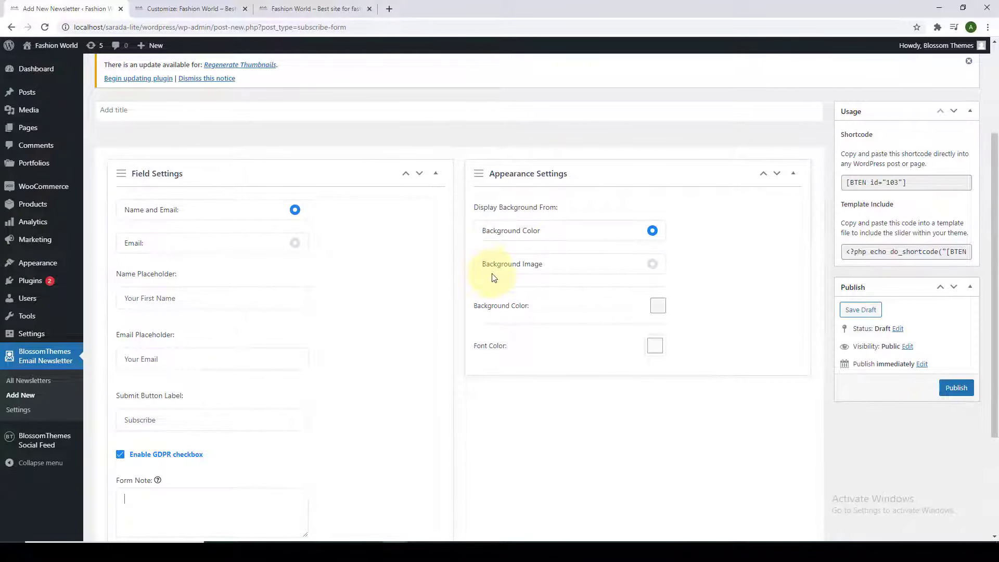
{"action": "left_click", "coordinate": [653, 264]}
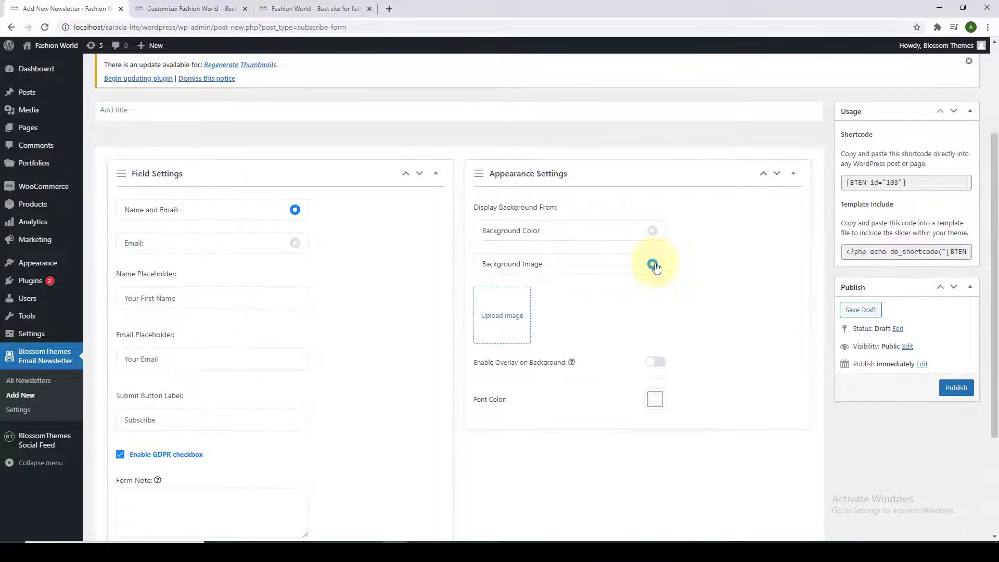
{"action": "scroll", "coordinate": [596, 274], "scroll_direction": "down", "scroll_amount": 1}
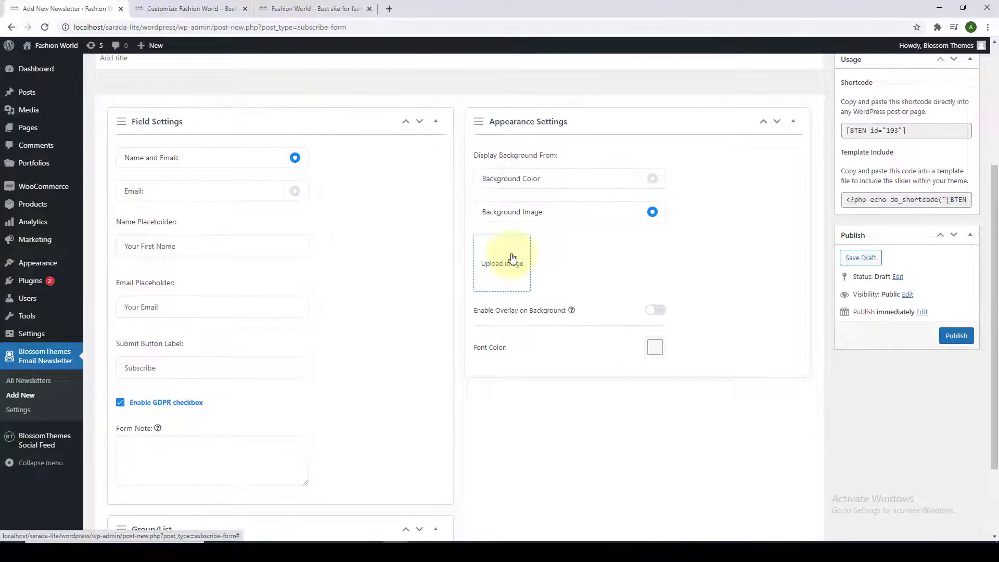
{"action": "left_click", "coordinate": [653, 179]}
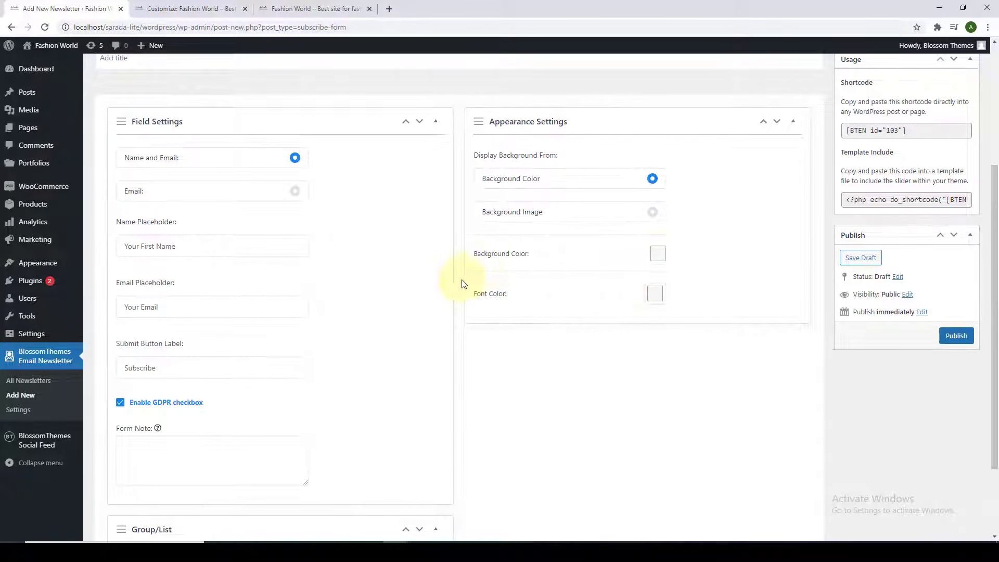
{"action": "scroll", "coordinate": [702, 303], "scroll_direction": "up", "scroll_amount": 1}
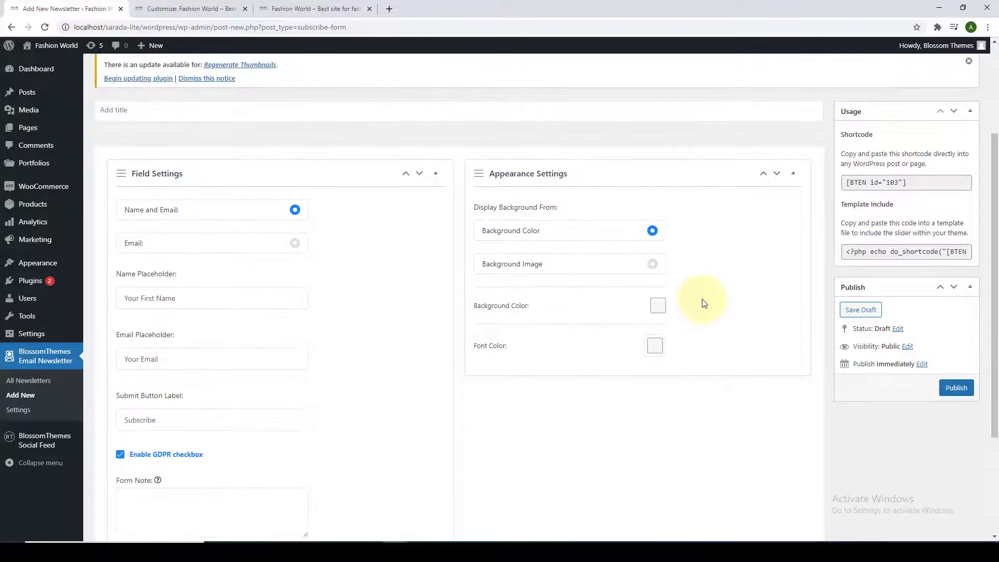
Step: Title the newsletter "Subscribe to our Newsletter" and enter the form note "Become a member of our Sarada Community."
{"action": "scroll", "coordinate": [704, 302], "scroll_direction": "up", "scroll_amount": 2}
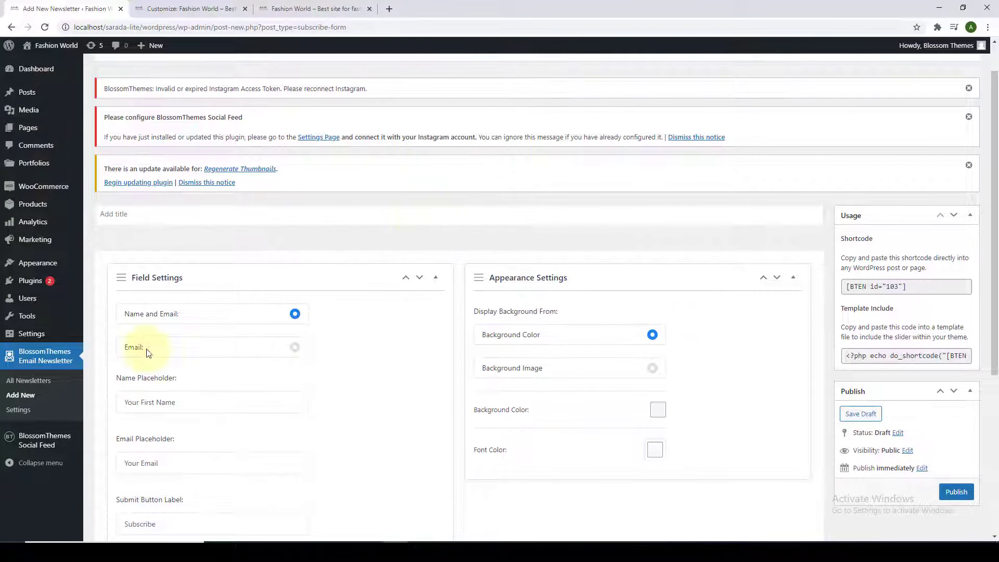
{"action": "left_click", "coordinate": [188, 216]}
{"action": "type", "text": "Subscribe to our Newsletter"}
{"action": "scroll", "coordinate": [196, 250], "scroll_direction": "down", "scroll_amount": 5}
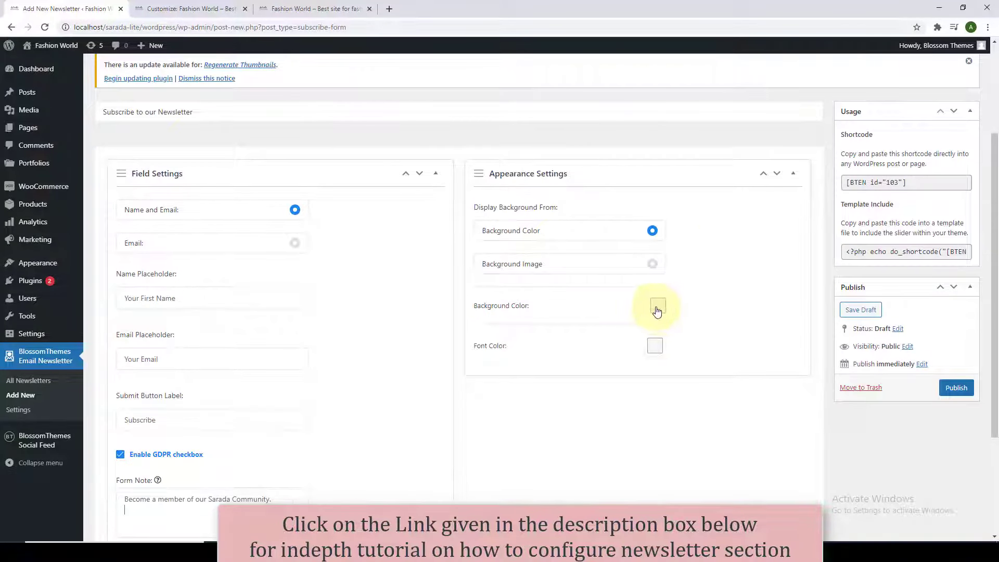
Step: Set the newsletter form's background color to a light peach, #f9d6c0
{"action": "left_click", "coordinate": [658, 308]}
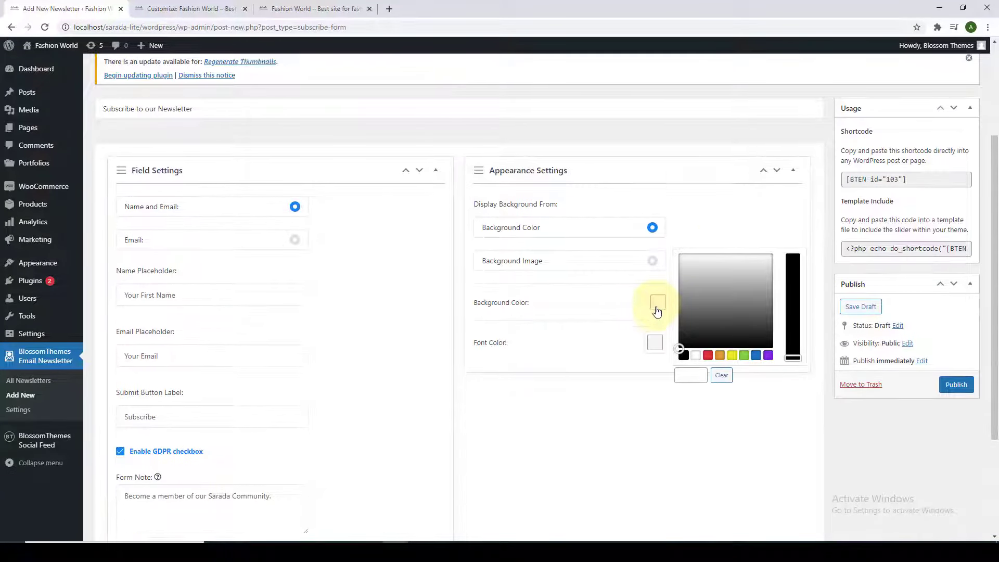
{"action": "scroll", "coordinate": [658, 310], "scroll_direction": "down", "scroll_amount": 1}
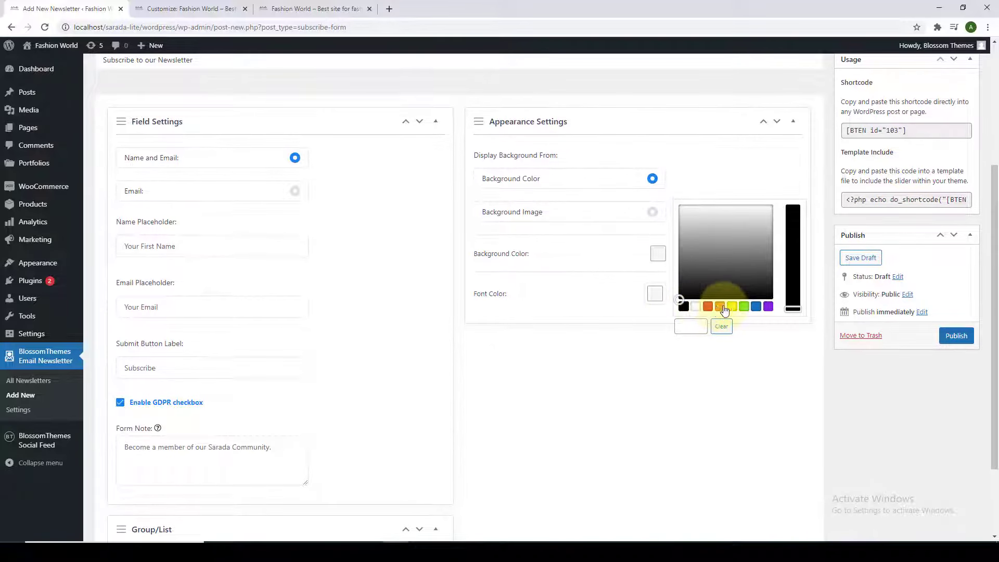
{"action": "left_click", "coordinate": [691, 288]}
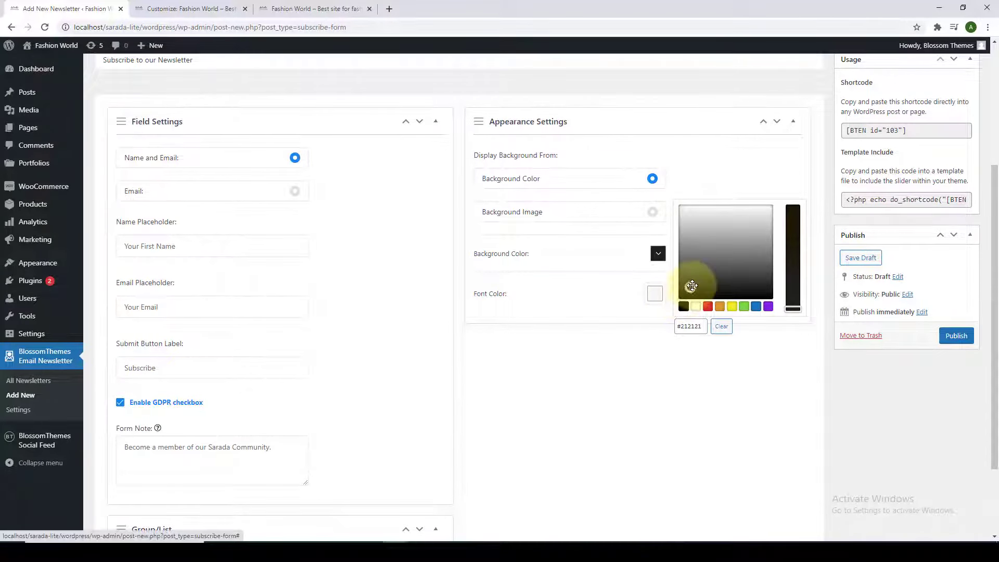
{"action": "left_click", "coordinate": [792, 295]}
{"action": "left_click", "coordinate": [707, 306]}
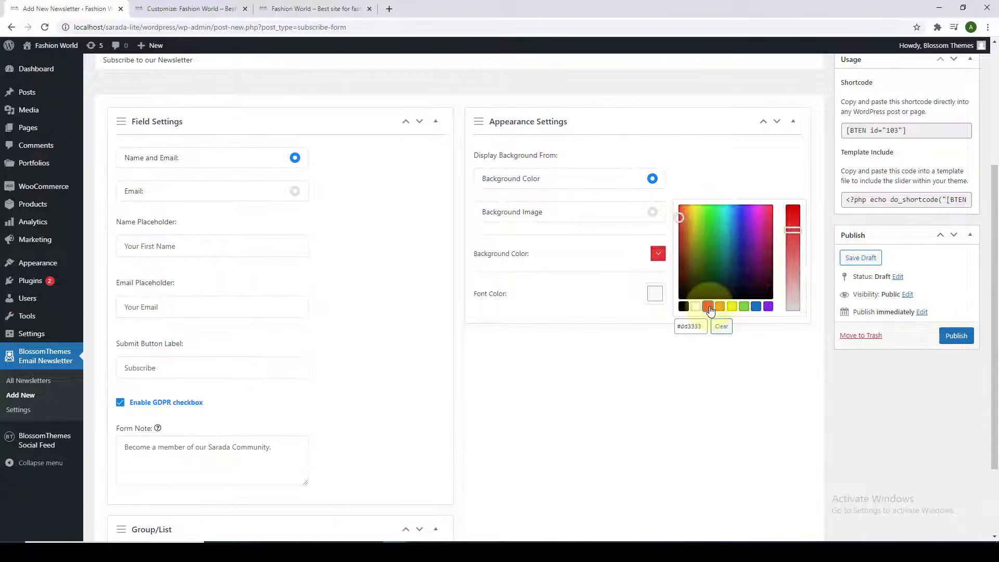
{"action": "left_click", "coordinate": [686, 217]}
{"action": "left_click_drag", "start_coordinate": [686, 217], "coordinate": [686, 208]}
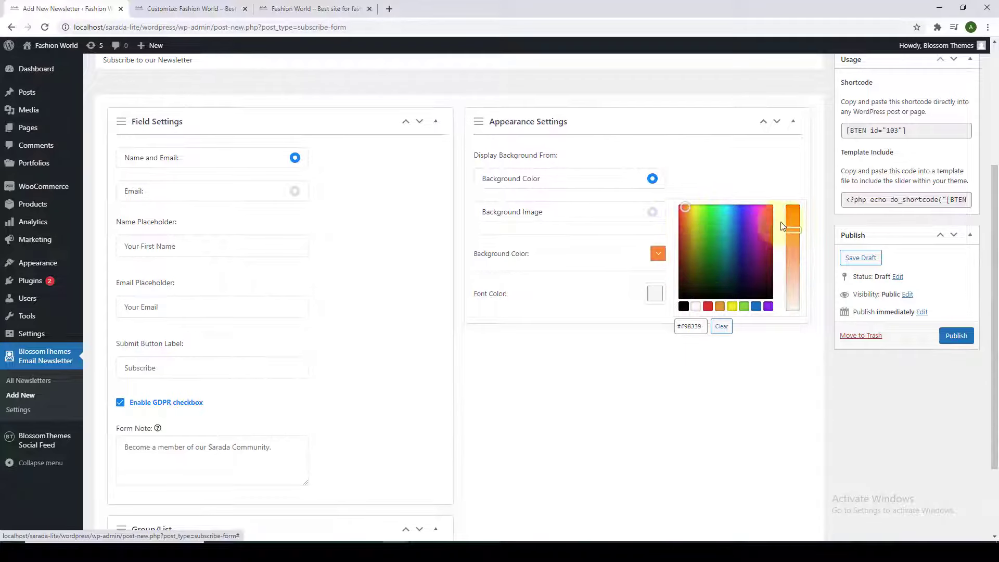
{"action": "left_click_drag", "start_coordinate": [792, 229], "coordinate": [792, 275]}
{"action": "left_click", "coordinate": [792, 287]}
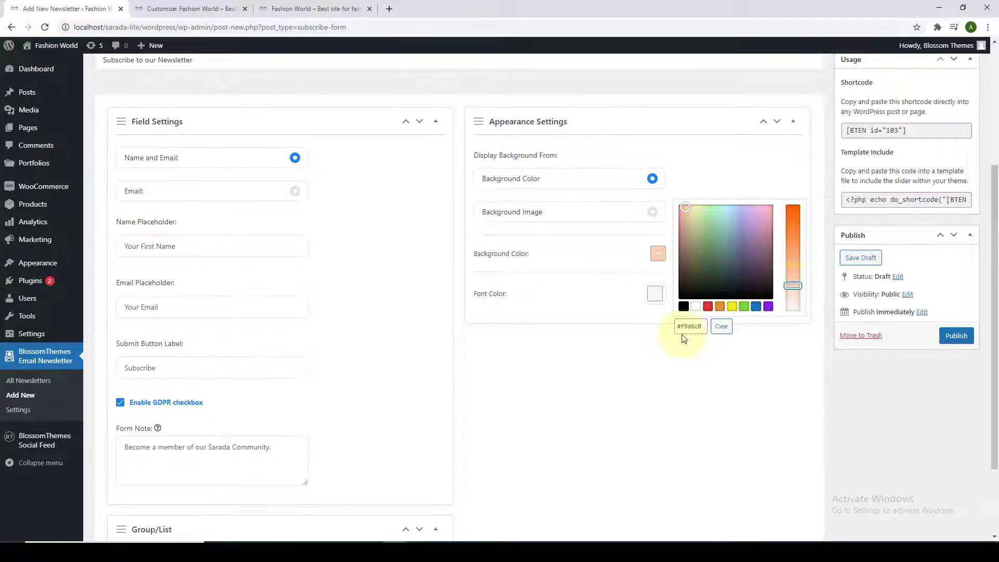
Step: Set the newsletter form's font color to black, #000000
{"action": "triple_click", "coordinate": [687, 326]}
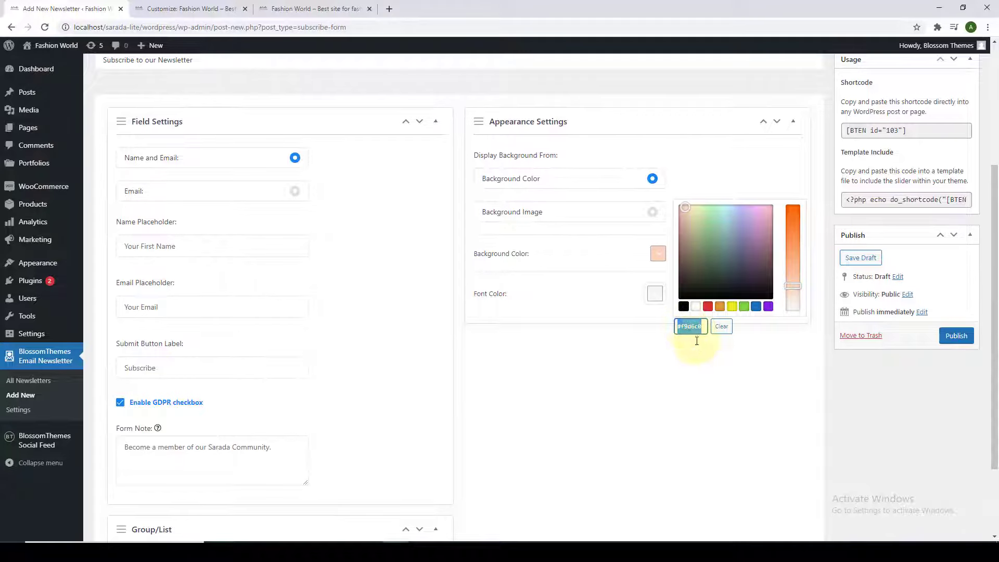
{"action": "left_click", "coordinate": [698, 397]}
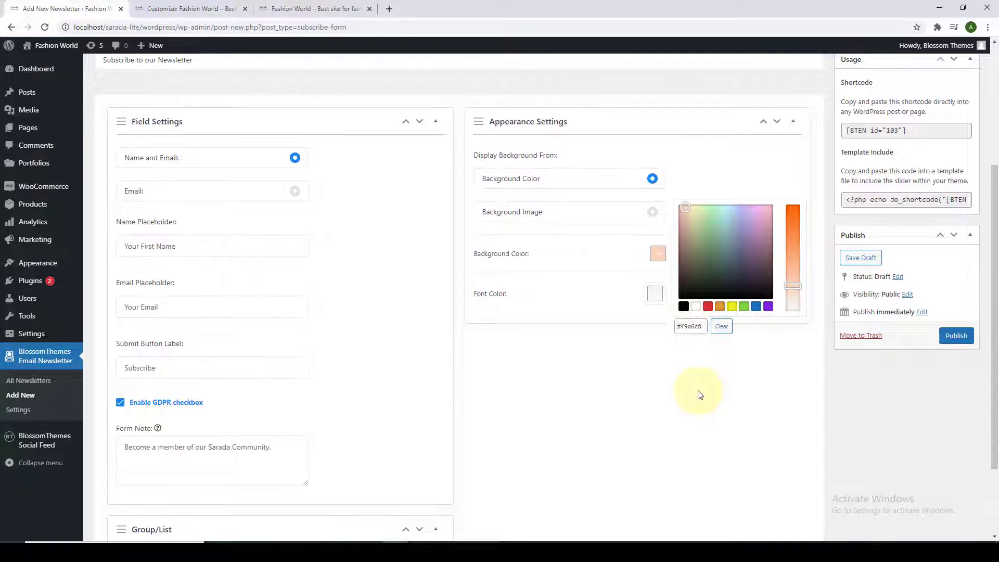
{"action": "left_click", "coordinate": [655, 297]}
{"action": "scroll", "coordinate": [655, 298], "scroll_direction": "down", "scroll_amount": 1}
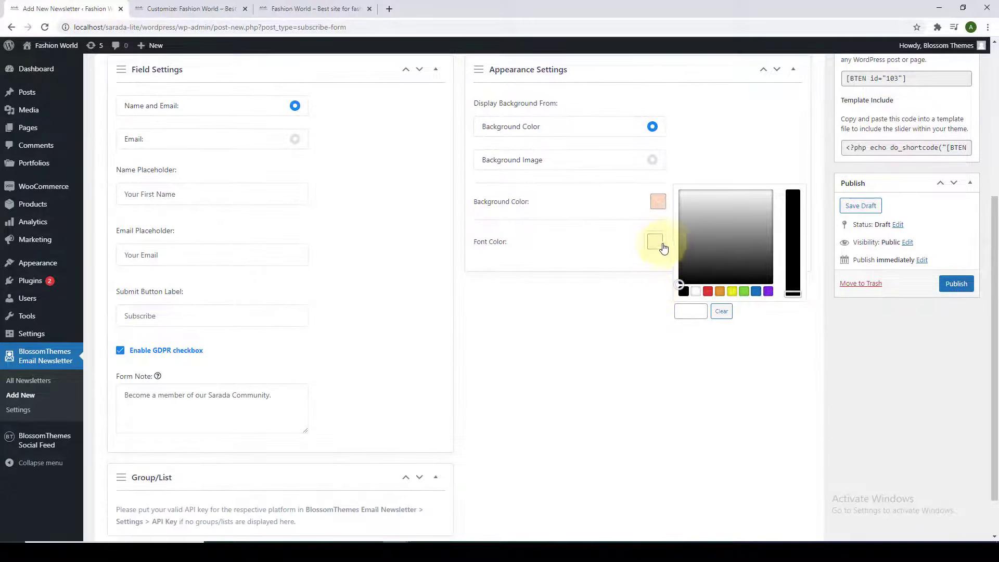
{"action": "left_click", "coordinate": [684, 292]}
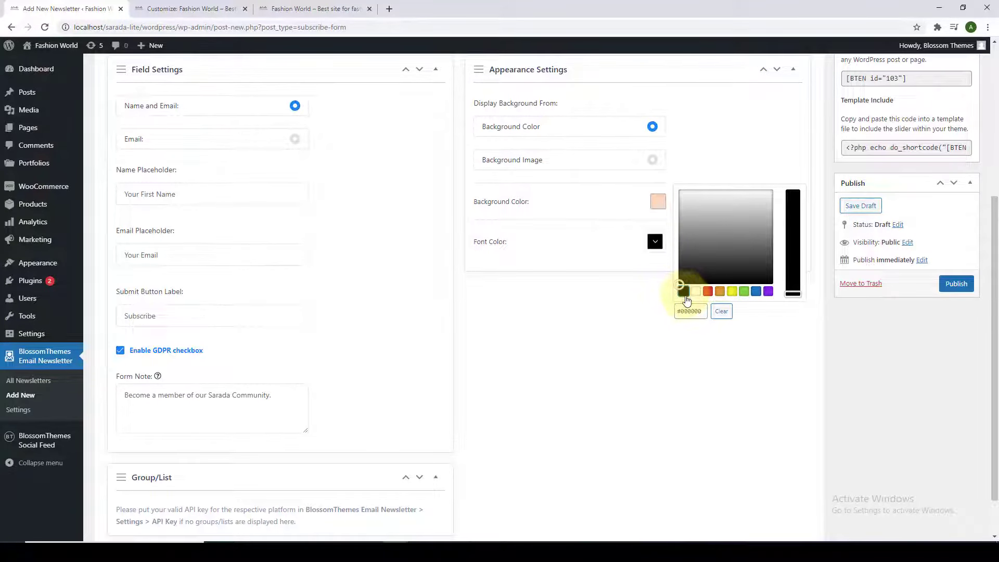
{"action": "left_click", "coordinate": [752, 326]}
{"action": "scroll", "coordinate": [752, 326], "scroll_direction": "up", "scroll_amount": 1}
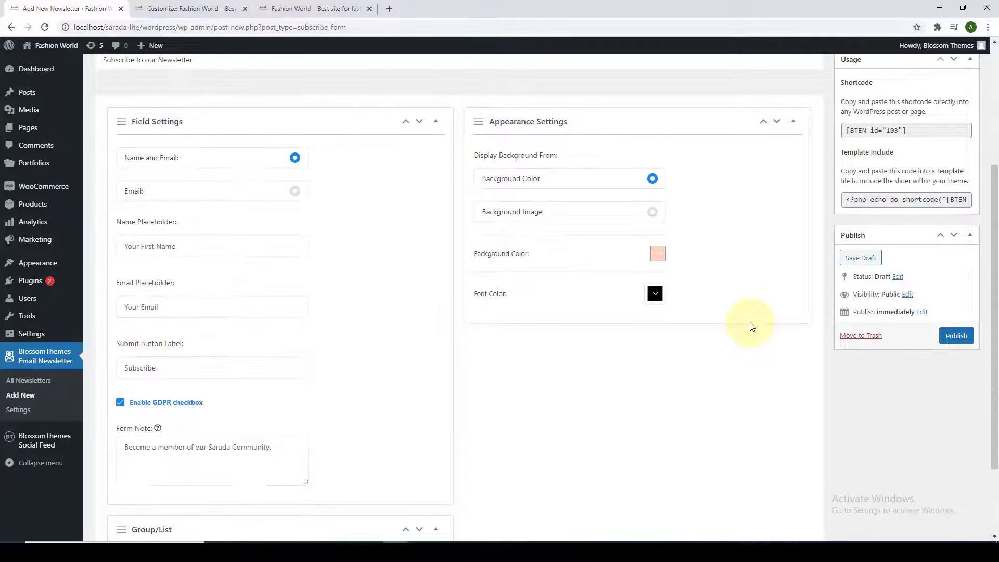
Step: Publish the newsletter form and copy its shortcode, [BTEN id="103"]
{"action": "scroll", "coordinate": [745, 333], "scroll_direction": "down", "scroll_amount": 2}
{"action": "scroll", "coordinate": [745, 362], "scroll_direction": "up", "scroll_amount": 5}
{"action": "scroll", "coordinate": [747, 365], "scroll_direction": "down", "scroll_amount": 4}
{"action": "left_click", "coordinate": [962, 327]}
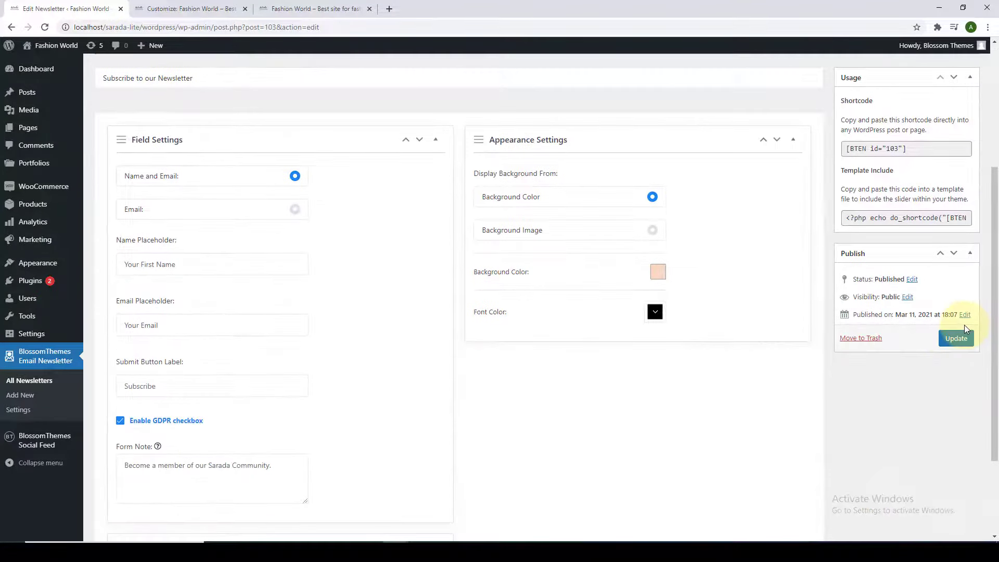
{"action": "scroll", "coordinate": [964, 324], "scroll_direction": "up", "scroll_amount": 2}
{"action": "left_click", "coordinate": [900, 255]}
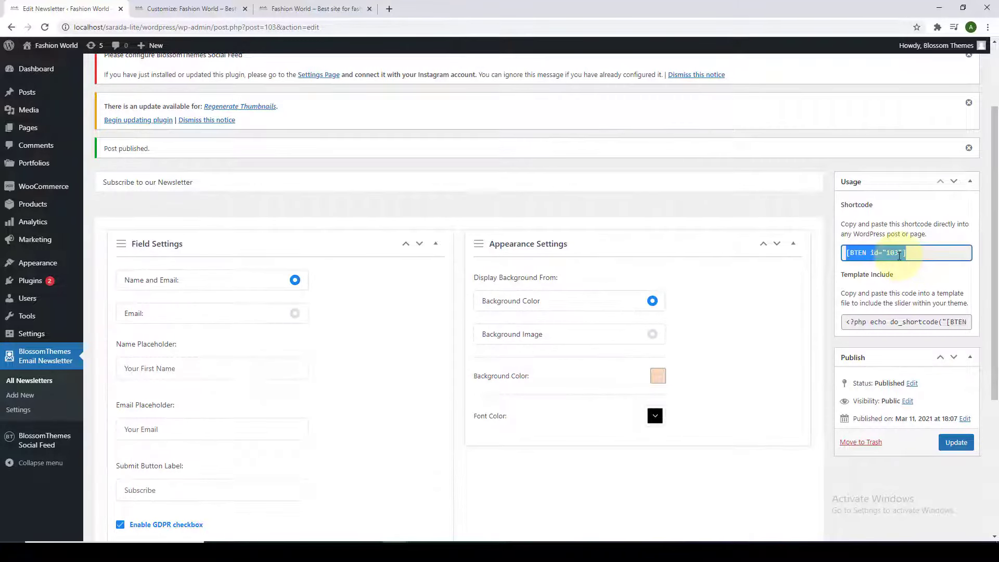
{"action": "right_click", "coordinate": [900, 255]}
{"action": "left_click", "coordinate": [885, 263]}
{"action": "left_click", "coordinate": [906, 236]}
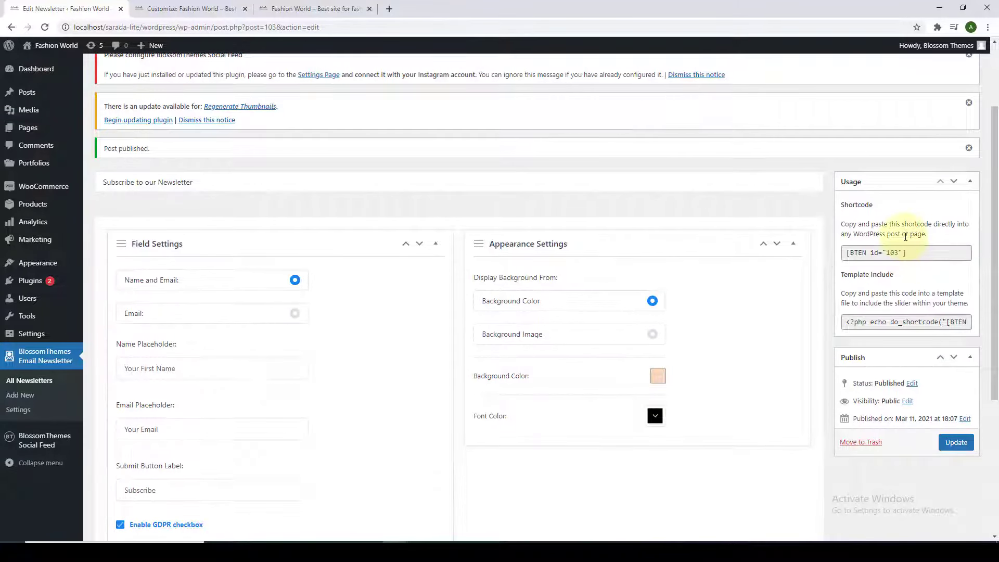
Step: Enable the homepage Newsletter Section in the customizer with the shortcode [BTEN id="103"] and publish the changes
{"action": "left_click", "coordinate": [189, 8]}
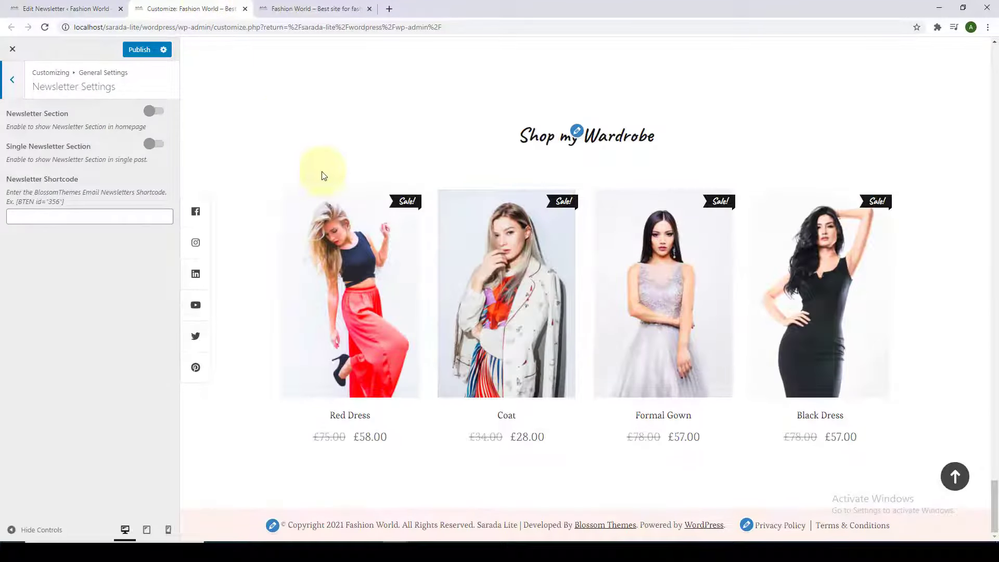
{"action": "left_click", "coordinate": [157, 112]}
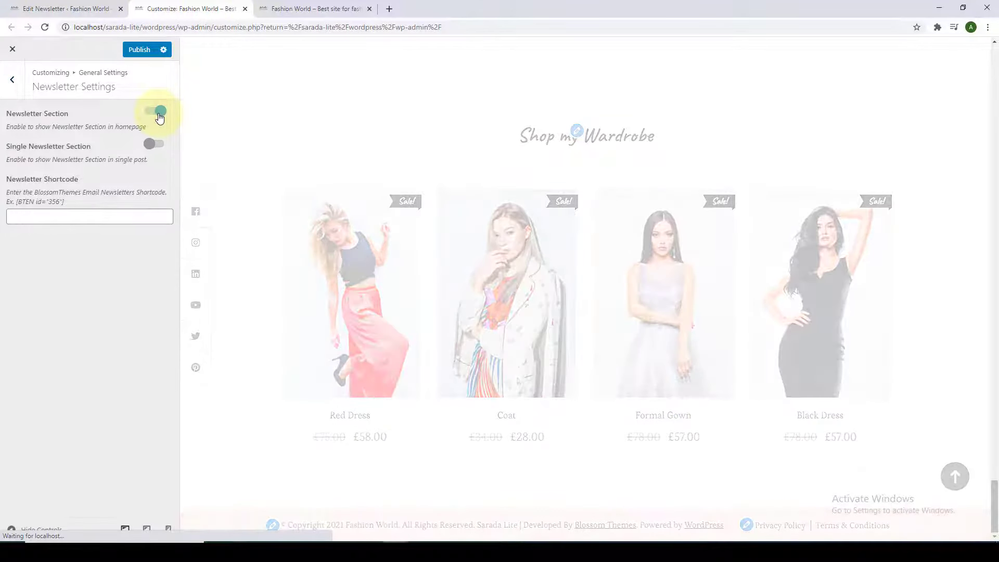
{"action": "right_click", "coordinate": [116, 216]}
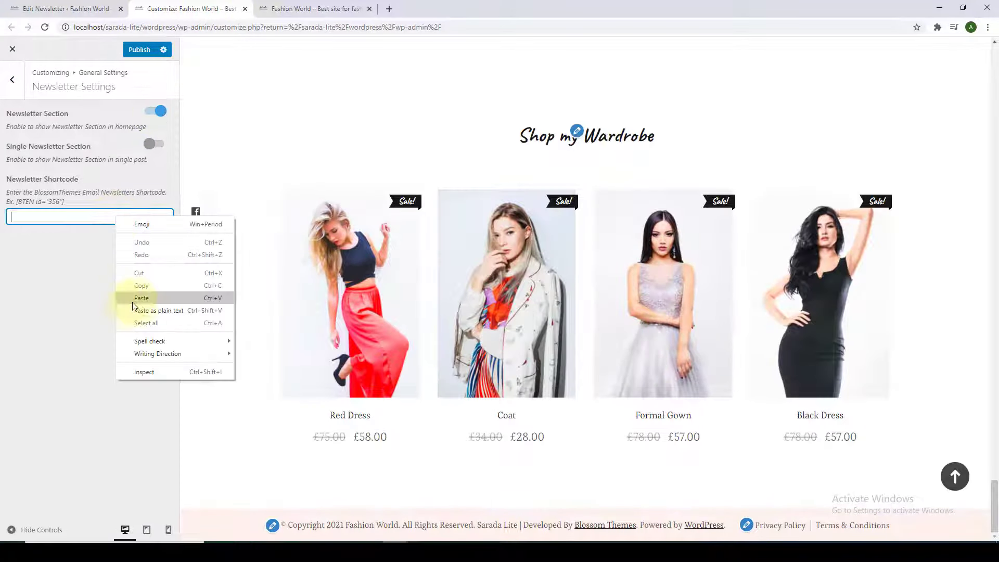
{"action": "left_click", "coordinate": [137, 301]}
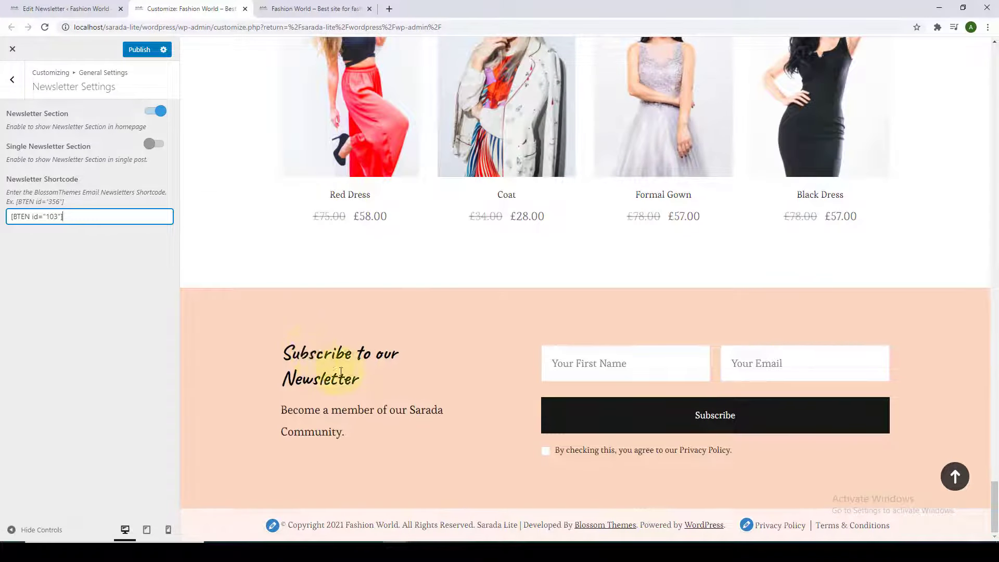
{"action": "scroll", "coordinate": [328, 378], "scroll_direction": "up", "scroll_amount": 3}
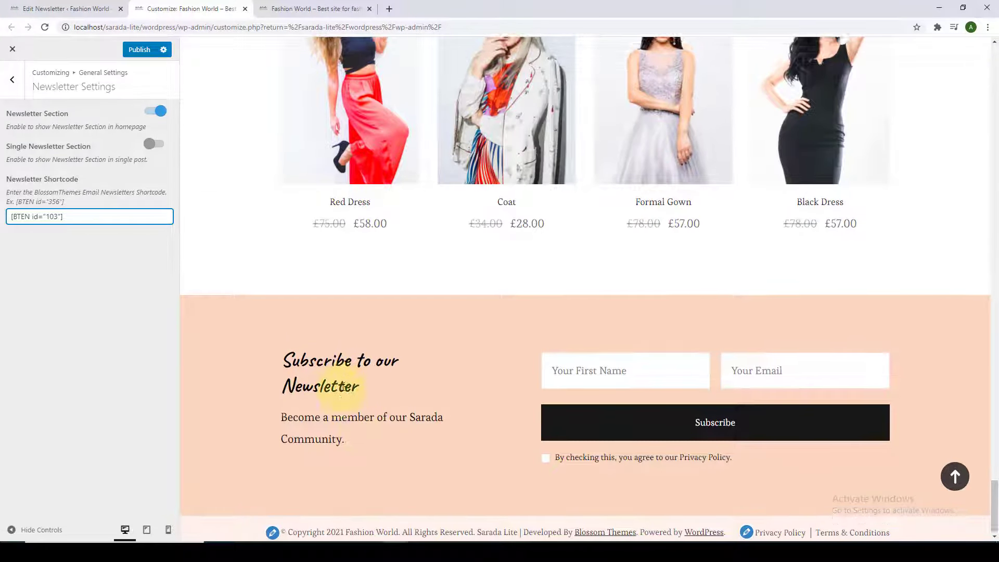
{"action": "scroll", "coordinate": [696, 367], "scroll_direction": "down", "scroll_amount": 3}
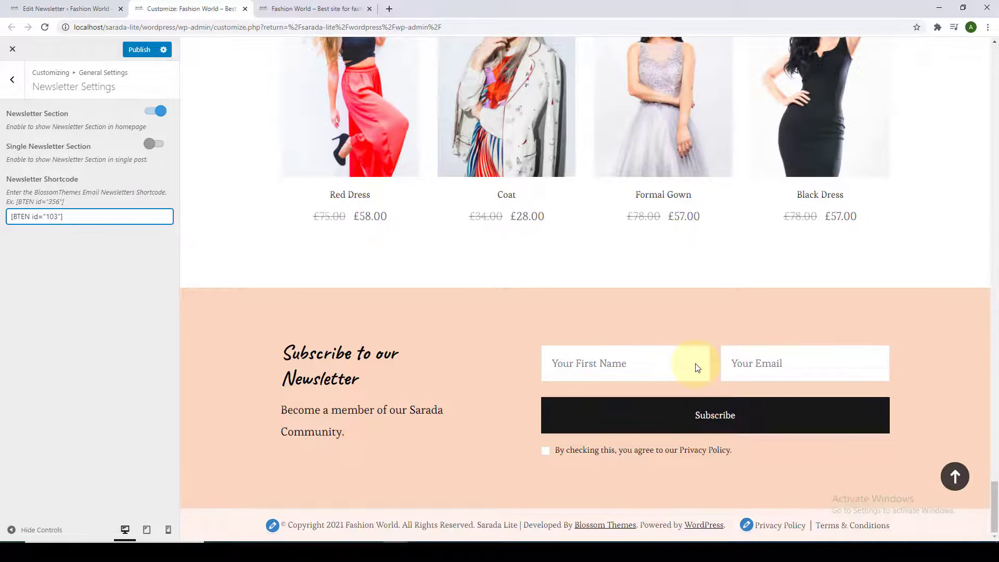
{"action": "left_click", "coordinate": [955, 477]}
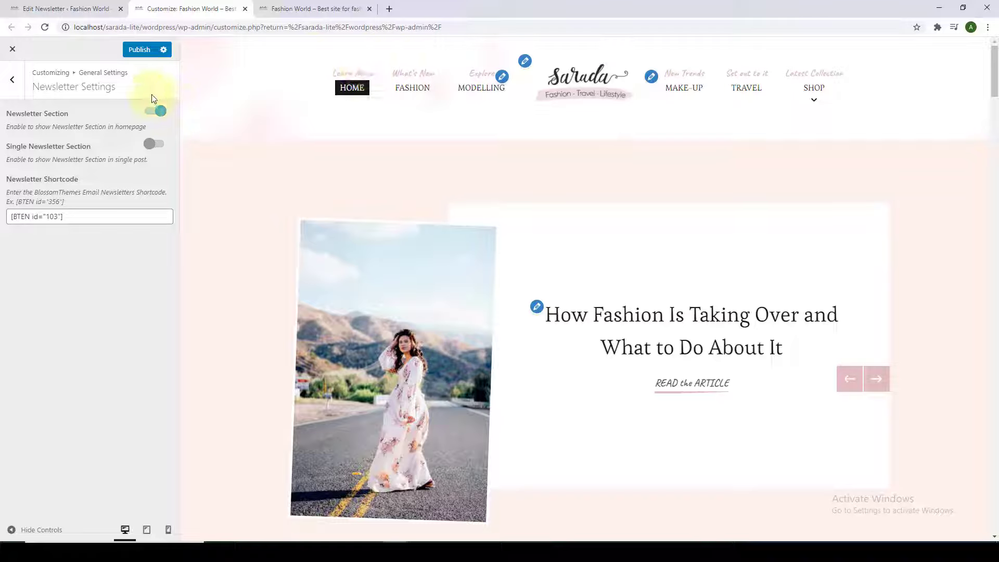
{"action": "left_click", "coordinate": [139, 50]}
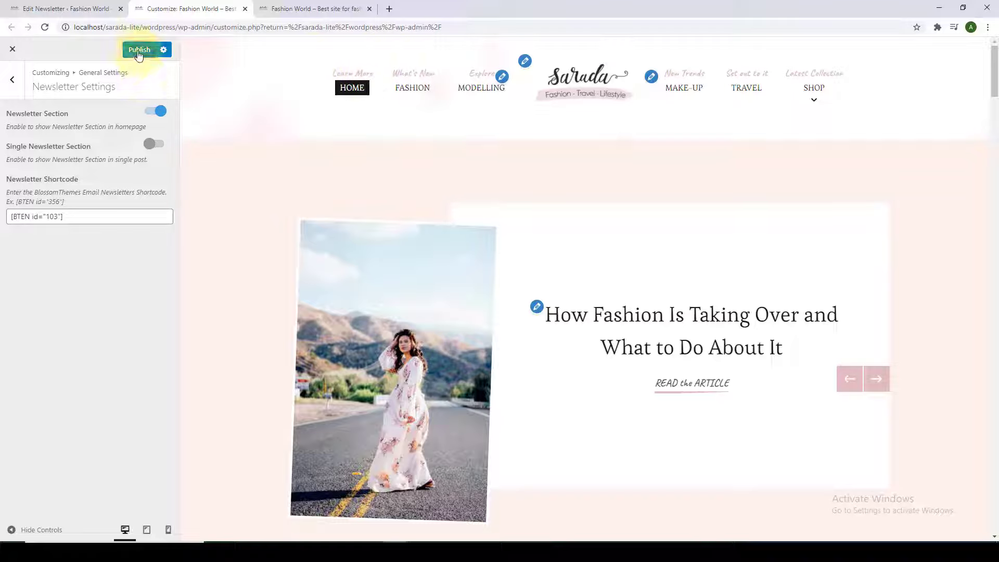
Step: Enable the Notification Bar and enter [BTEN id="103"] as the header newsletter shortcode
{"action": "left_click", "coordinate": [23, 92]}
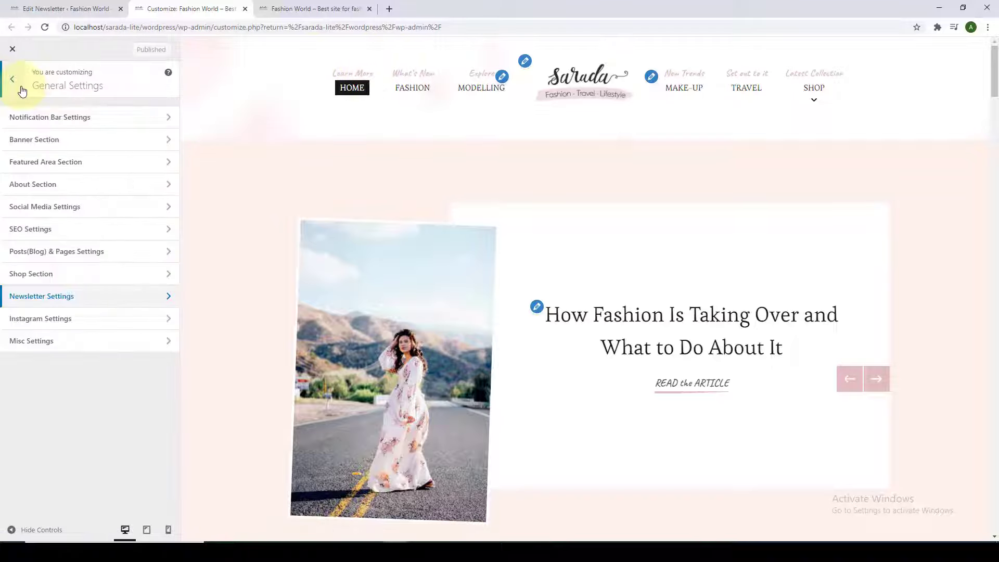
{"action": "left_click", "coordinate": [99, 120]}
{"action": "left_click", "coordinate": [155, 112]}
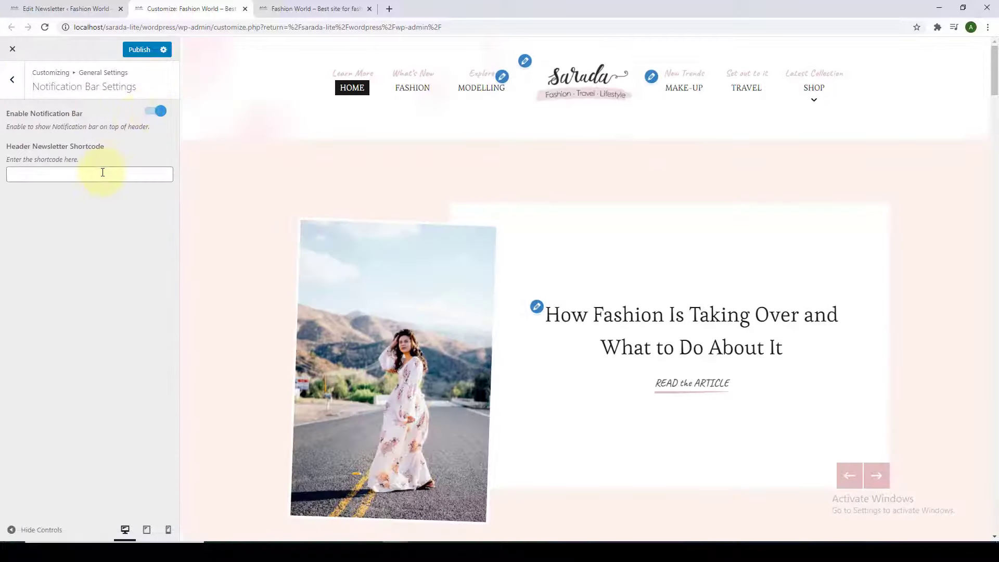
{"action": "right_click", "coordinate": [102, 175]}
{"action": "left_click", "coordinate": [134, 254]}
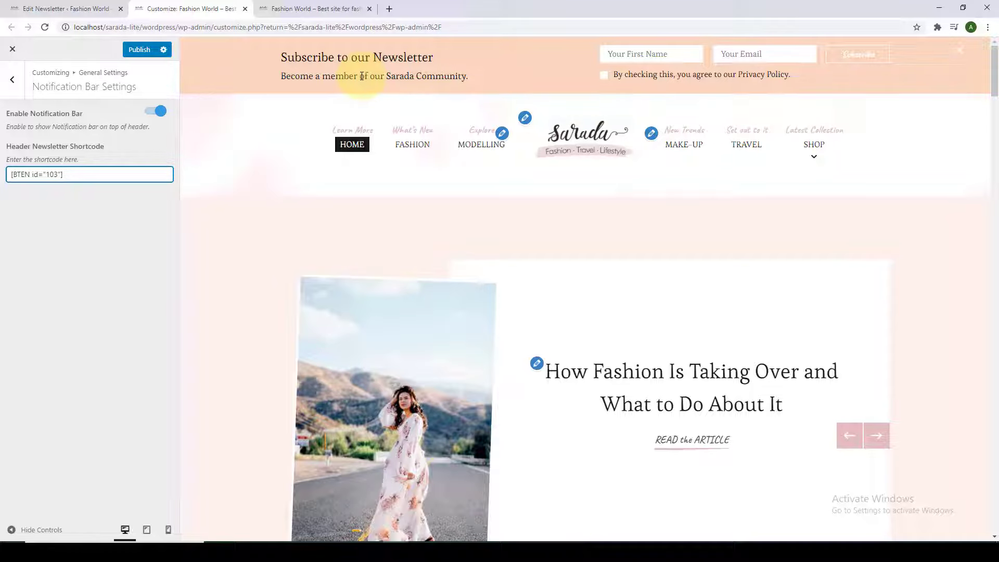
Step: Start a second newsletter form with the form note "Never Miss Out On The Latest Fashion Trend Again!"
{"action": "left_click", "coordinate": [90, 6]}
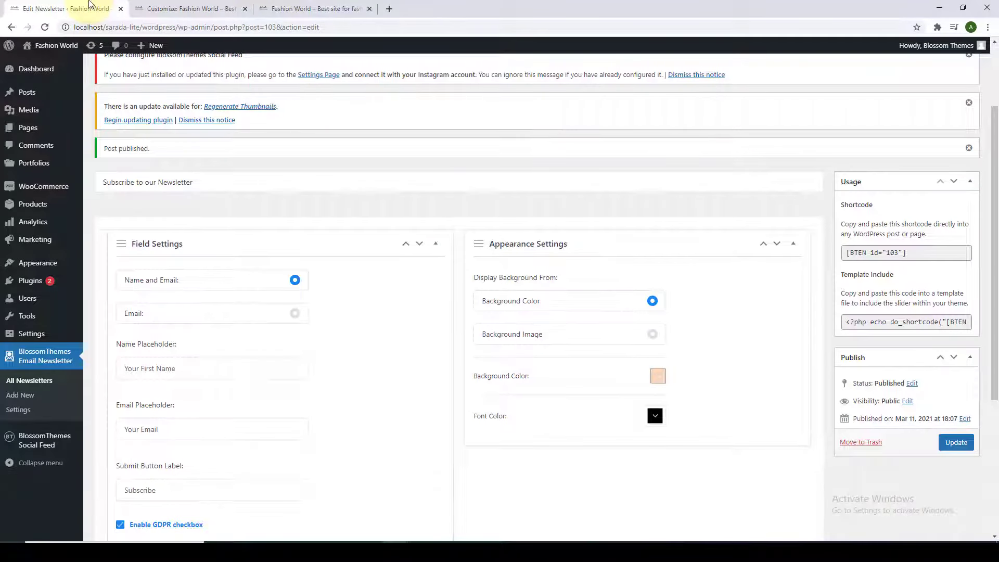
{"action": "left_click", "coordinate": [27, 397]}
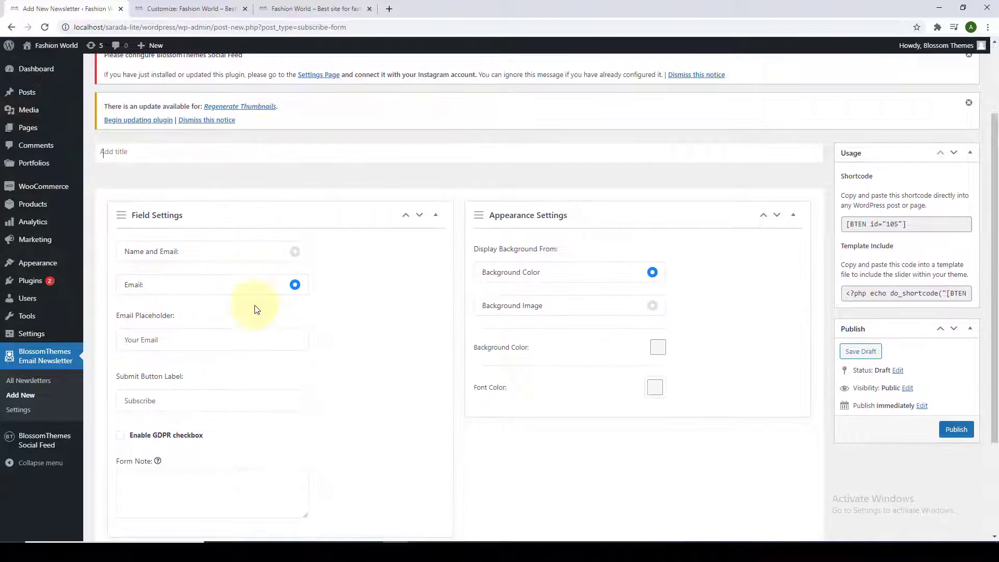
{"action": "scroll", "coordinate": [252, 317], "scroll_direction": "down", "scroll_amount": 3}
{"action": "left_click", "coordinate": [156, 357]}
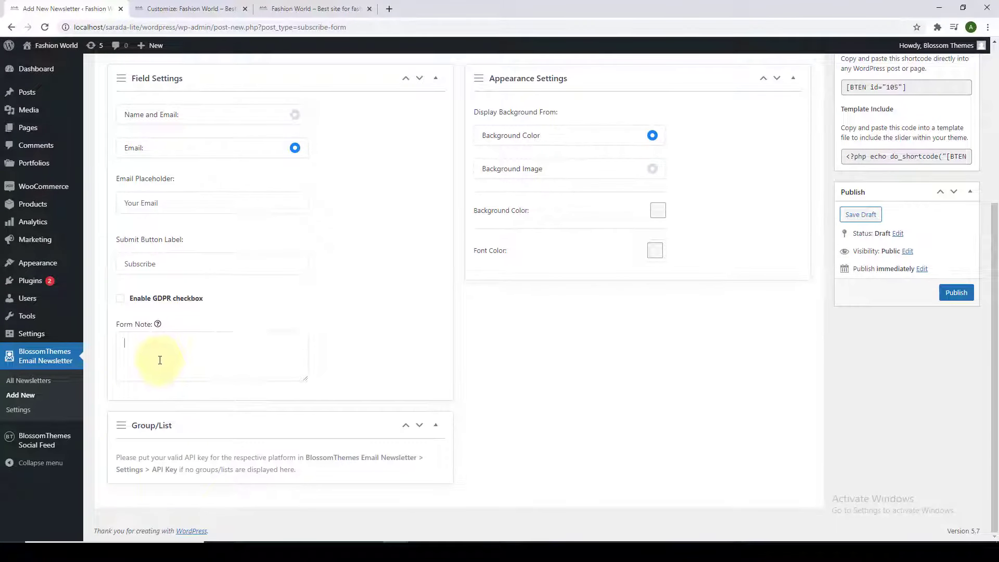
{"action": "key", "text": "ctrl+v"}
{"action": "scroll", "coordinate": [567, 313], "scroll_direction": "up", "scroll_amount": 1}
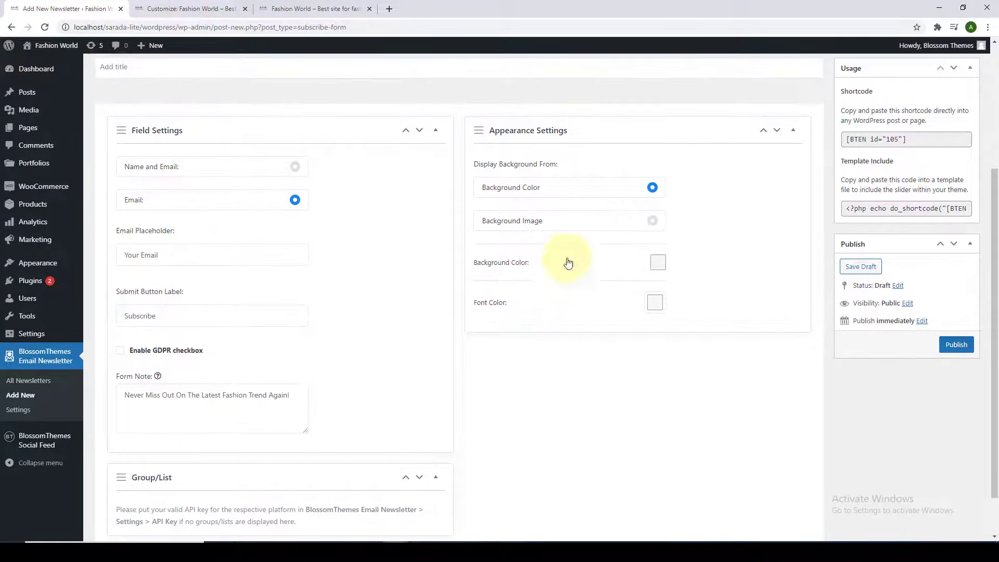
Step: Give the second newsletter form a black background color and a light peach font color, #ead0bb
{"action": "left_click", "coordinate": [658, 262]}
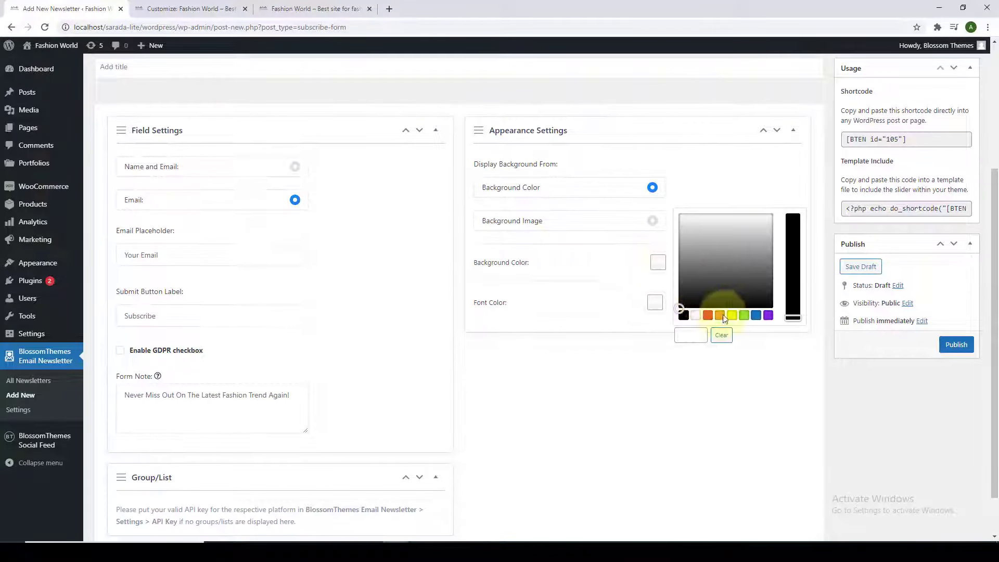
{"action": "left_click", "coordinate": [683, 315]}
{"action": "left_click", "coordinate": [655, 302]}
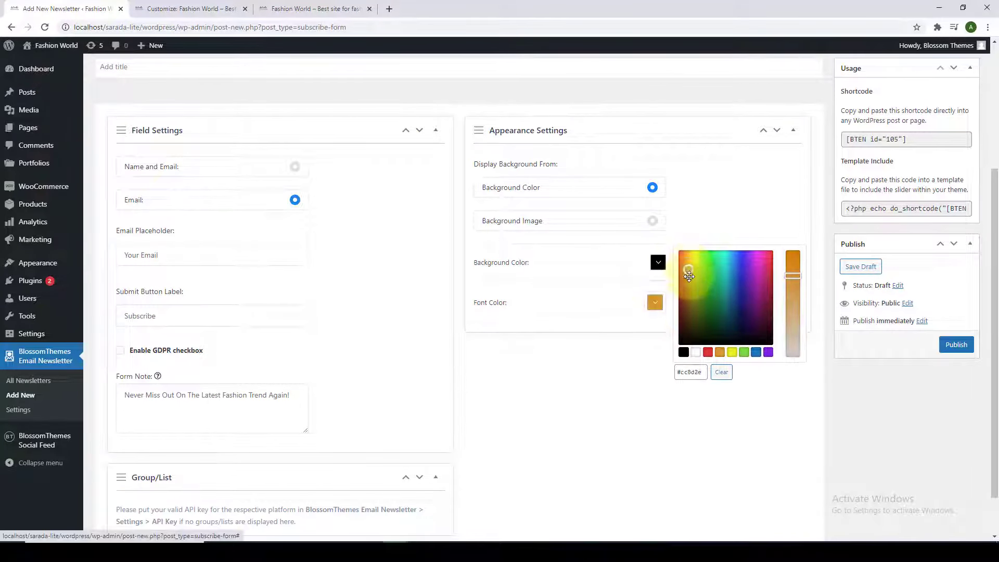
{"action": "left_click", "coordinate": [796, 327]}
{"action": "left_click_drag", "start_coordinate": [797, 327], "coordinate": [794, 339]}
{"action": "left_click", "coordinate": [685, 262]}
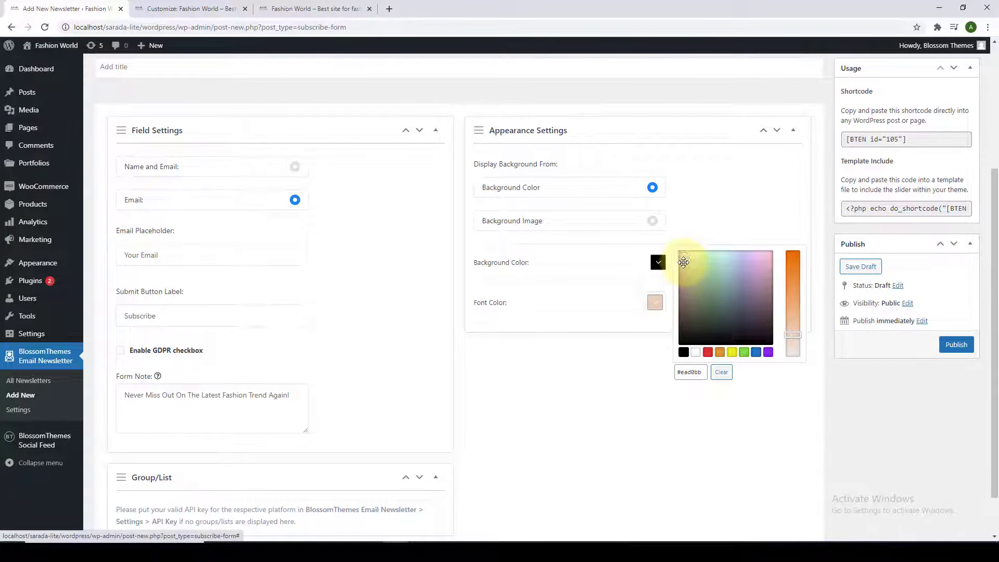
{"action": "left_click", "coordinate": [652, 412]}
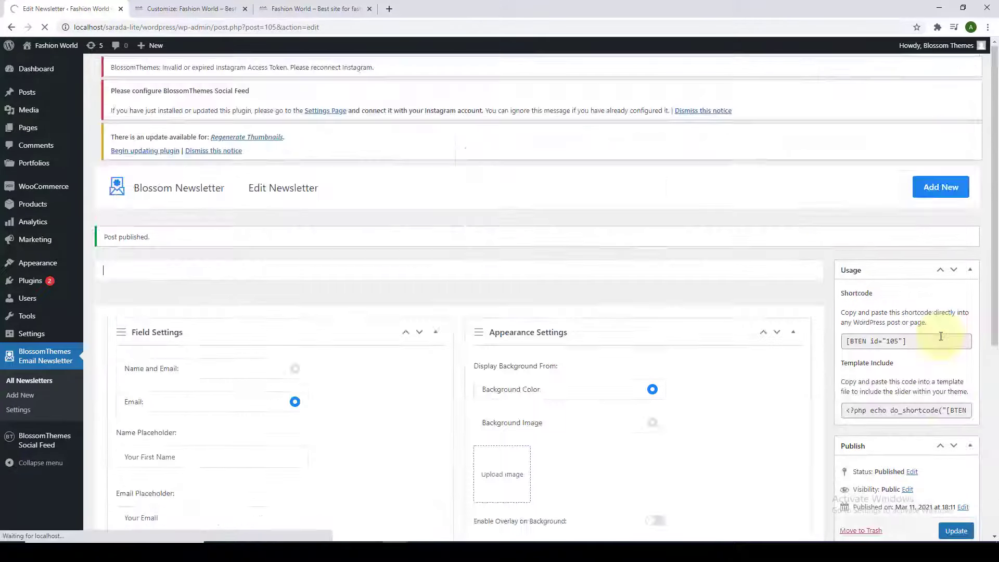
Step: Publish the second newsletter form and copy its shortcode, [BTEN id="105"]
{"action": "triple_click", "coordinate": [864, 150]}
{"action": "right_click", "coordinate": [864, 151]}
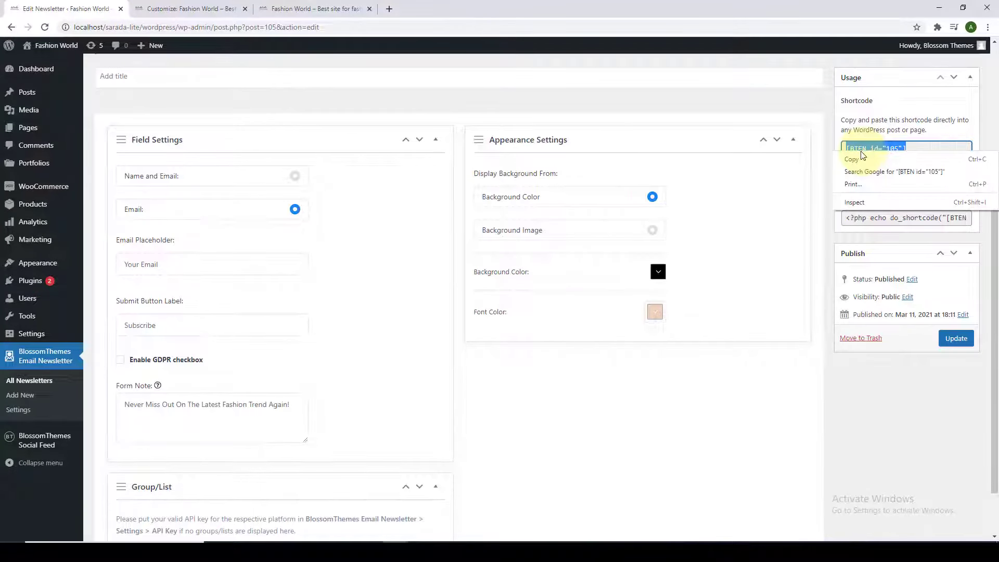
{"action": "left_click", "coordinate": [853, 161]}
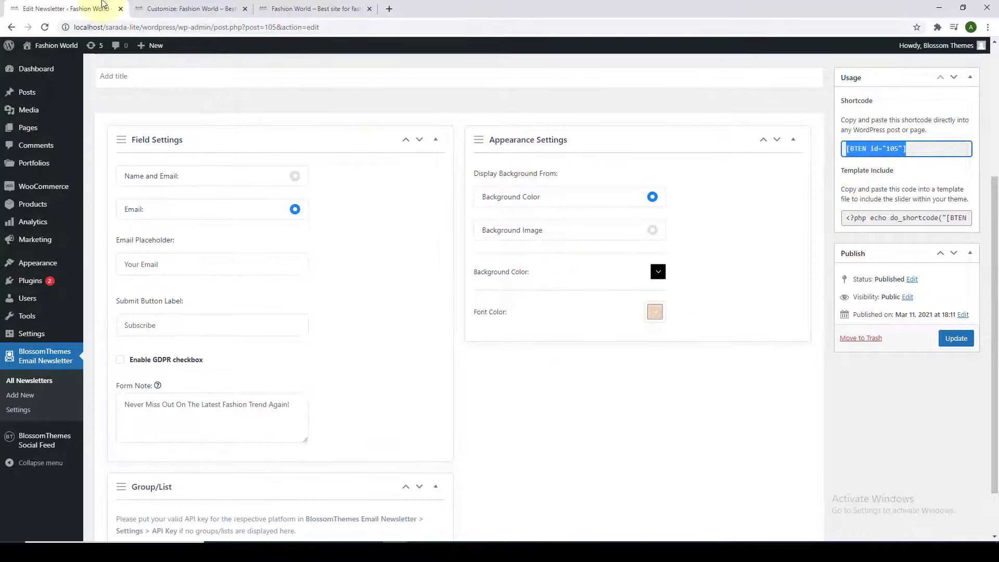
Step: Replace the Notification Bar's header newsletter shortcode with [BTEN id="105"] and publish the customizer changes
{"action": "left_click", "coordinate": [154, 6]}
{"action": "key", "text": "ctrl+a"}
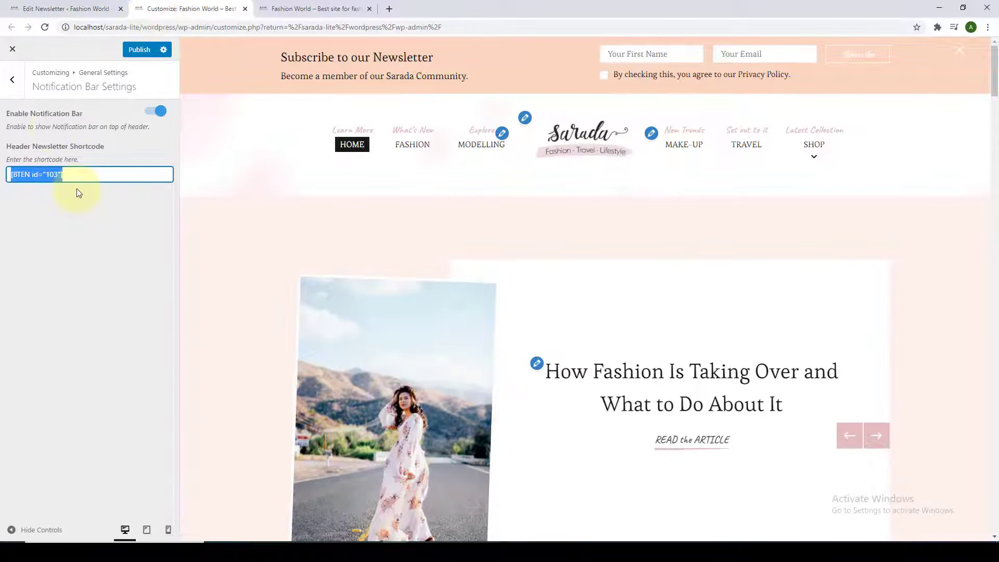
{"action": "key", "text": "BackSpace"}
{"action": "right_click", "coordinate": [73, 173]}
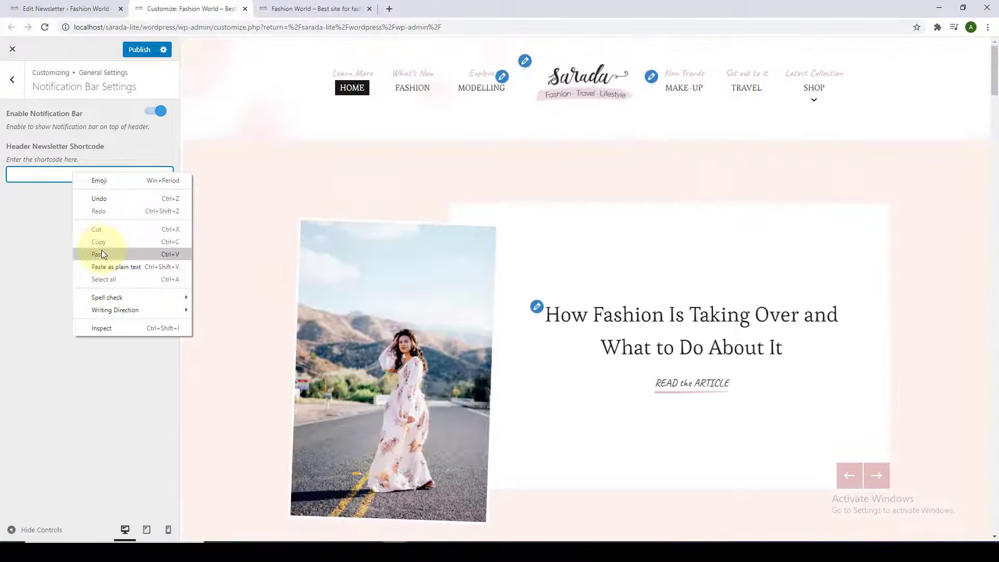
{"action": "left_click", "coordinate": [102, 254]}
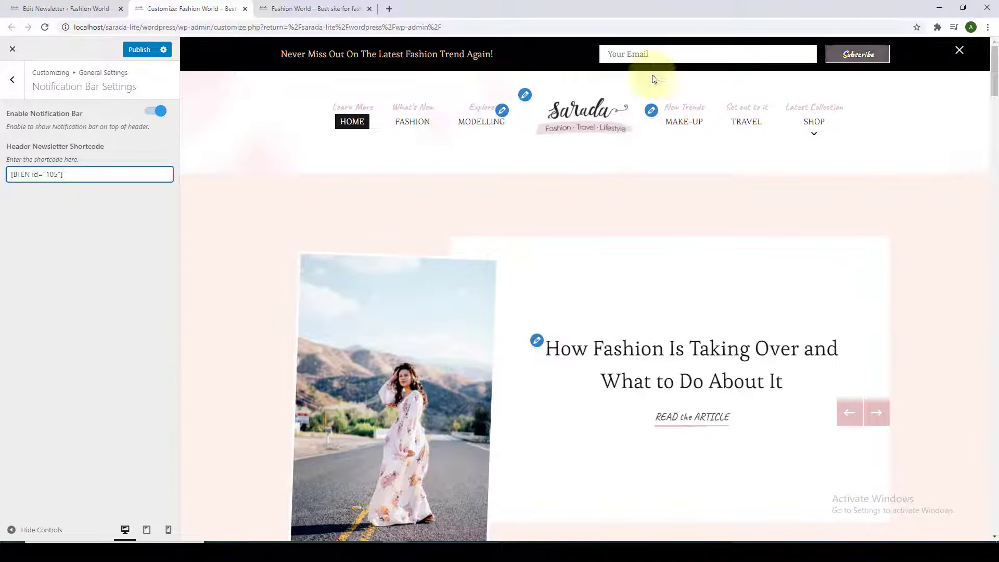
{"action": "left_click", "coordinate": [137, 51]}
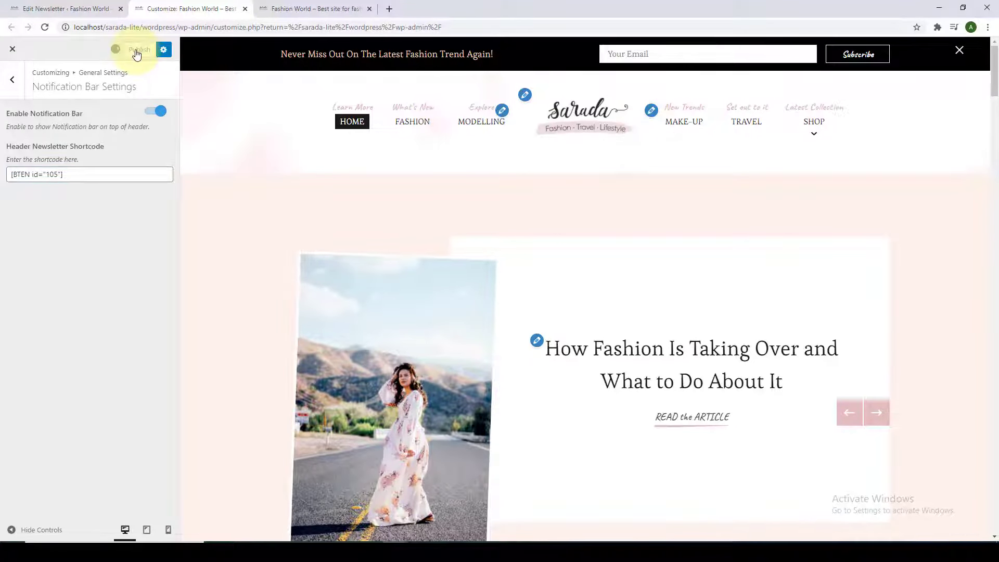
Step: Open the theme's Instagram Settings and bring up the linked BlossomThemes Social Feed settings in a separate browser tab
{"action": "left_click", "coordinate": [13, 83]}
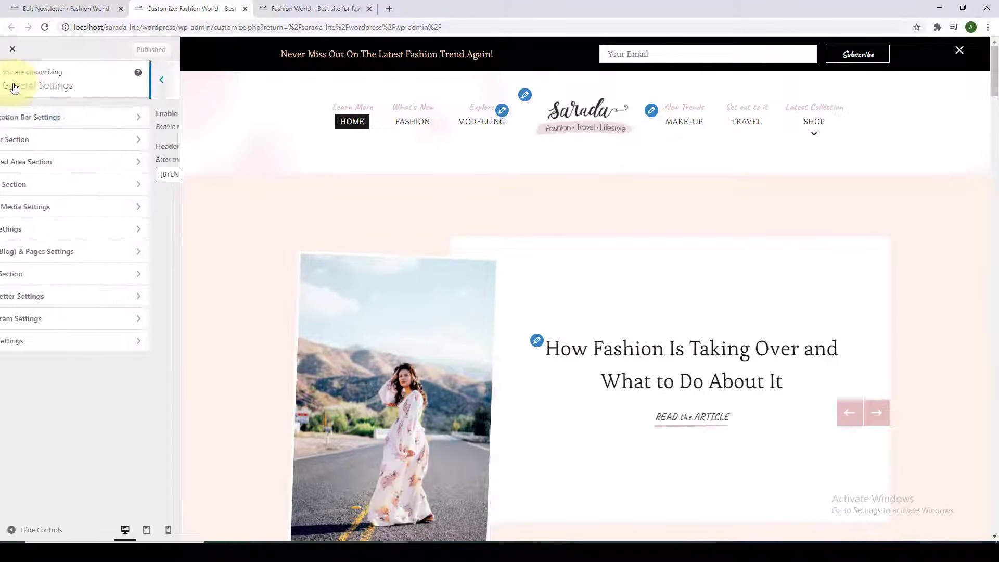
{"action": "left_click", "coordinate": [83, 320]}
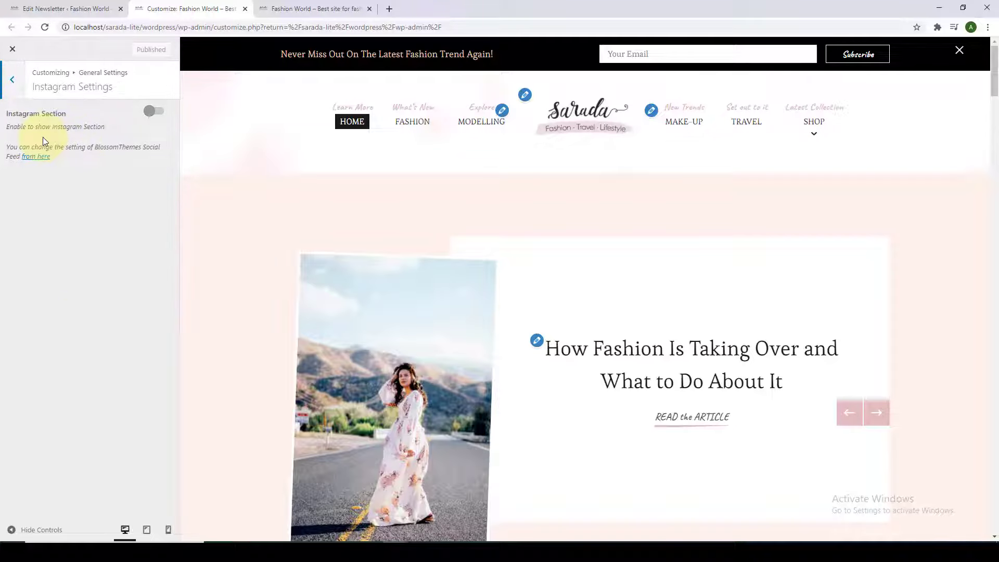
{"action": "right_click", "coordinate": [50, 163]}
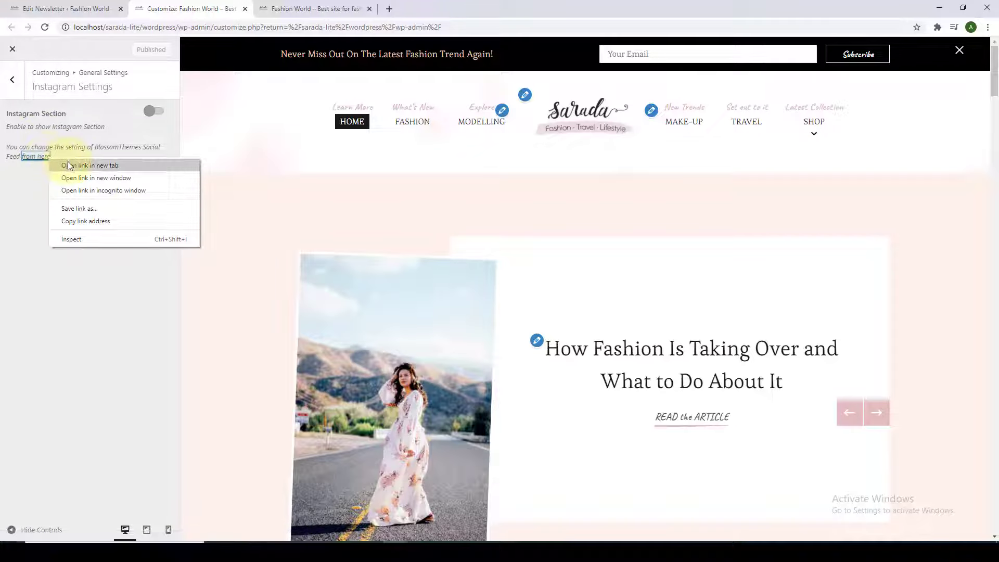
{"action": "left_click", "coordinate": [68, 161]}
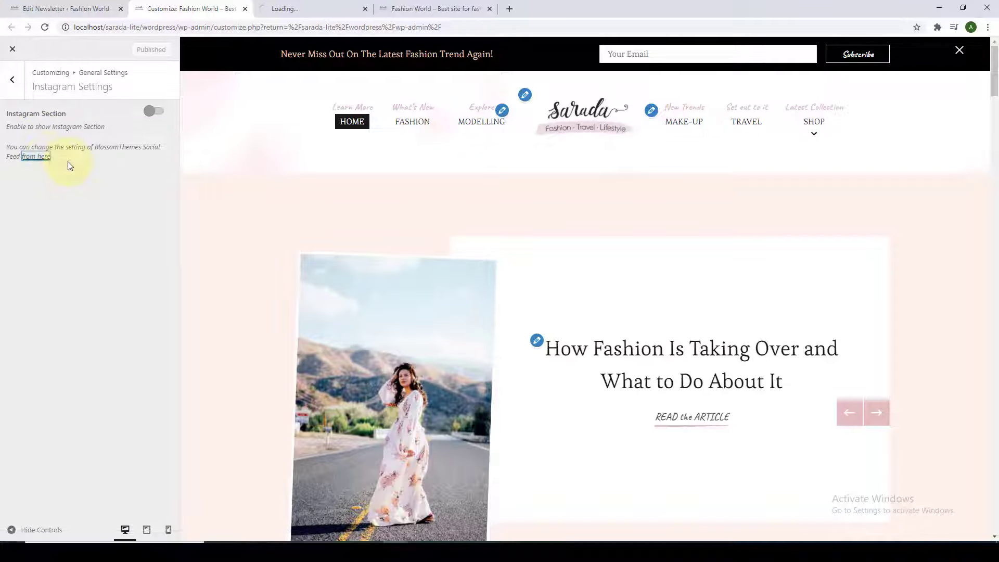
{"action": "left_click", "coordinate": [276, 9]}
{"action": "scroll", "coordinate": [266, 53], "scroll_direction": "down", "scroll_amount": 1}
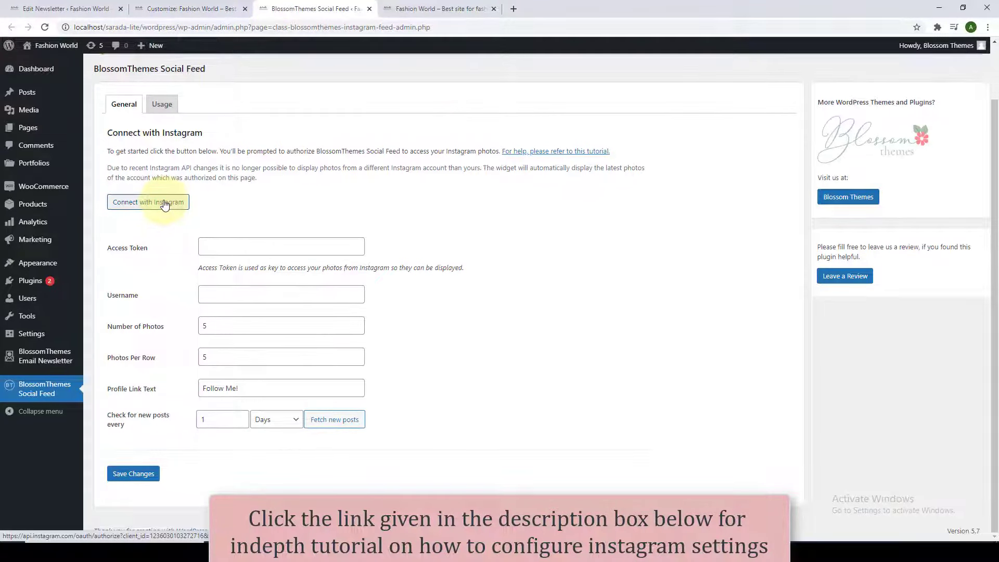
Step: Connect BlossomThemes Social Feed with Instagram, allow it to access the account, and save the feed settings
{"action": "left_click", "coordinate": [165, 203]}
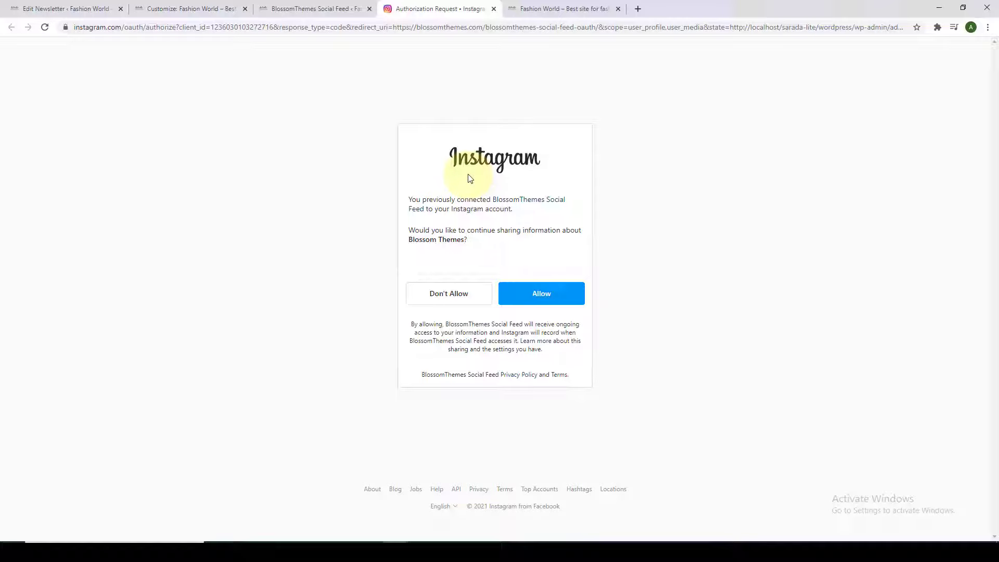
{"action": "left_click", "coordinate": [550, 295]}
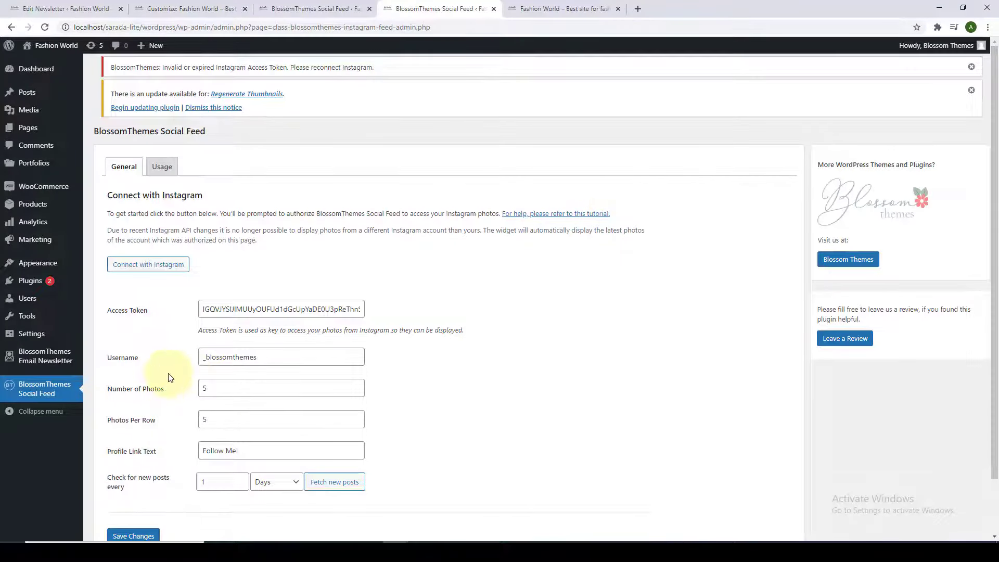
{"action": "scroll", "coordinate": [169, 423], "scroll_direction": "down", "scroll_amount": 1}
{"action": "scroll", "coordinate": [172, 439], "scroll_direction": "up", "scroll_amount": 1}
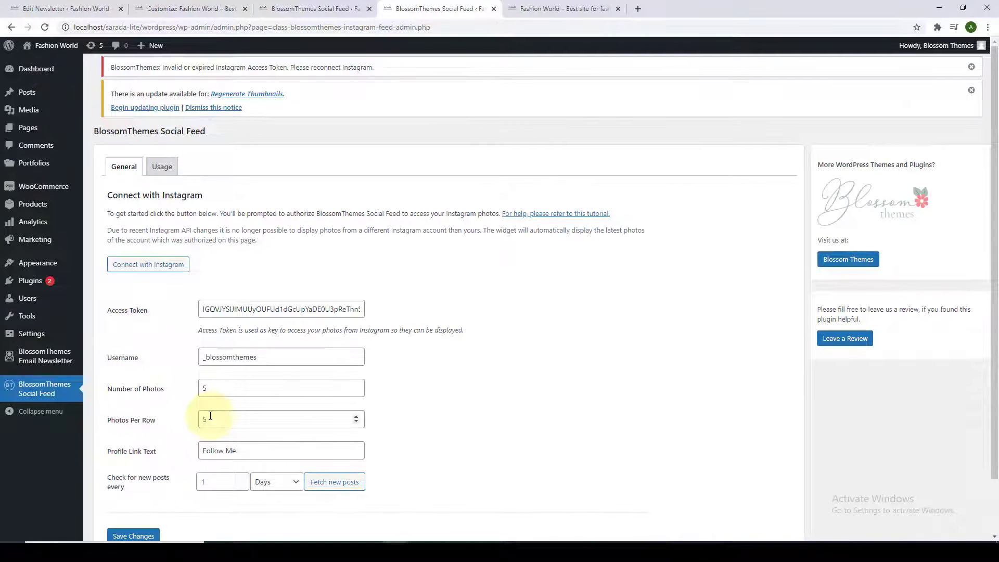
{"action": "scroll", "coordinate": [192, 330], "scroll_direction": "down", "scroll_amount": 1}
{"action": "scroll", "coordinate": [192, 330], "scroll_direction": "up", "scroll_amount": 1}
{"action": "scroll", "coordinate": [191, 329], "scroll_direction": "down", "scroll_amount": 1}
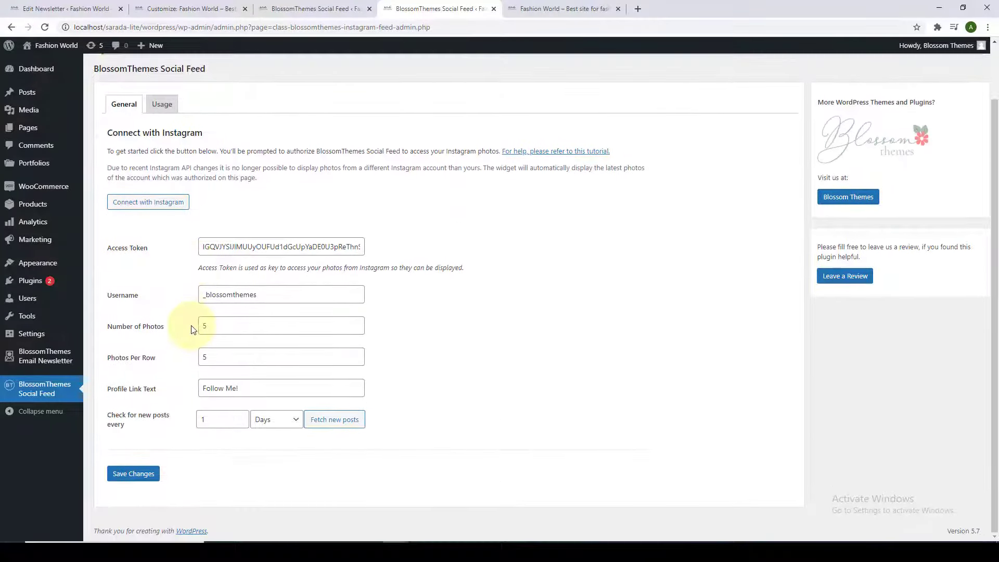
{"action": "left_click", "coordinate": [143, 475]}
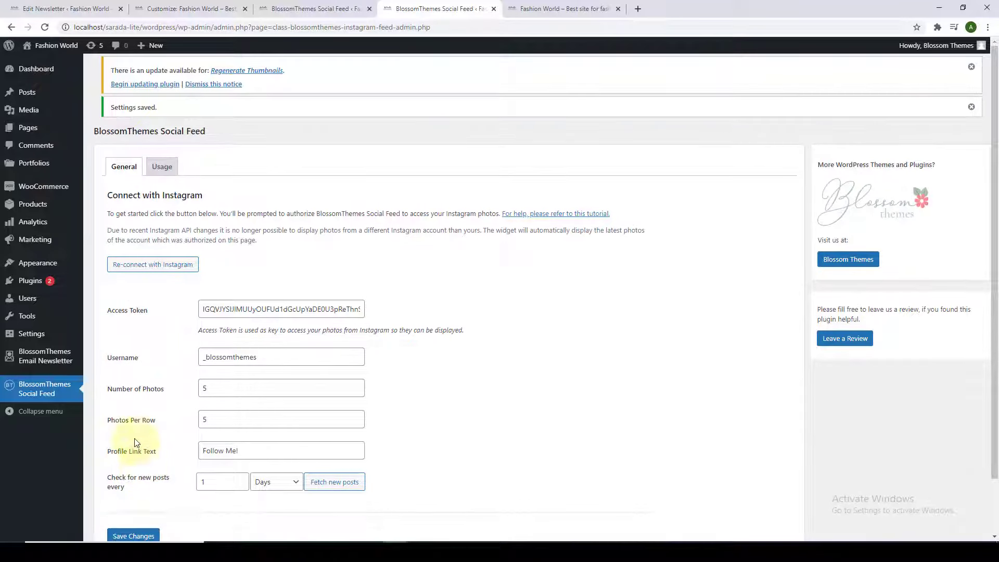
{"action": "scroll", "coordinate": [150, 409], "scroll_direction": "down", "scroll_amount": 1}
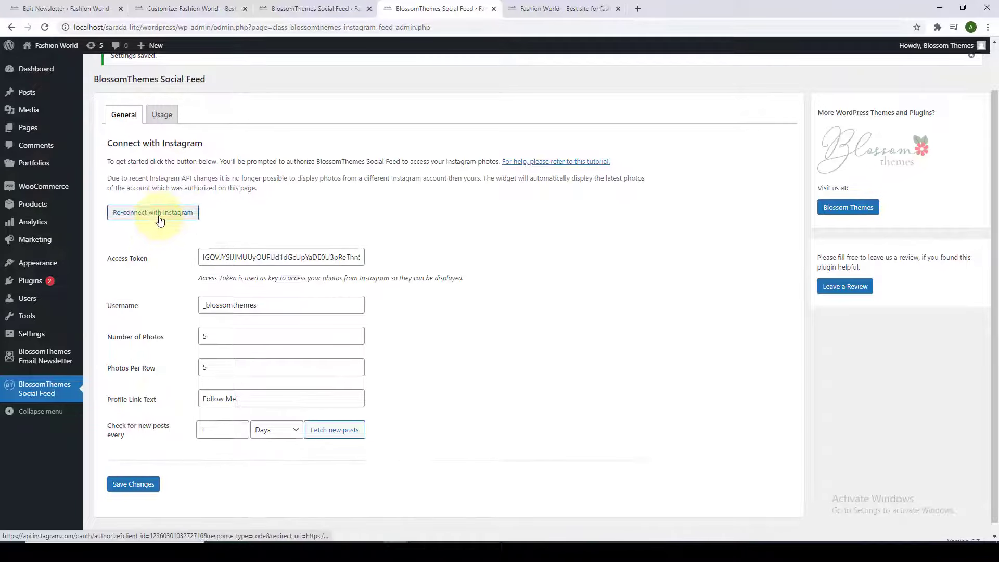
Step: Close the Social Feed settings, enable the Instagram Section in the customizer, and publish the change
{"action": "left_click", "coordinate": [493, 8]}
{"action": "left_click", "coordinate": [370, 9]}
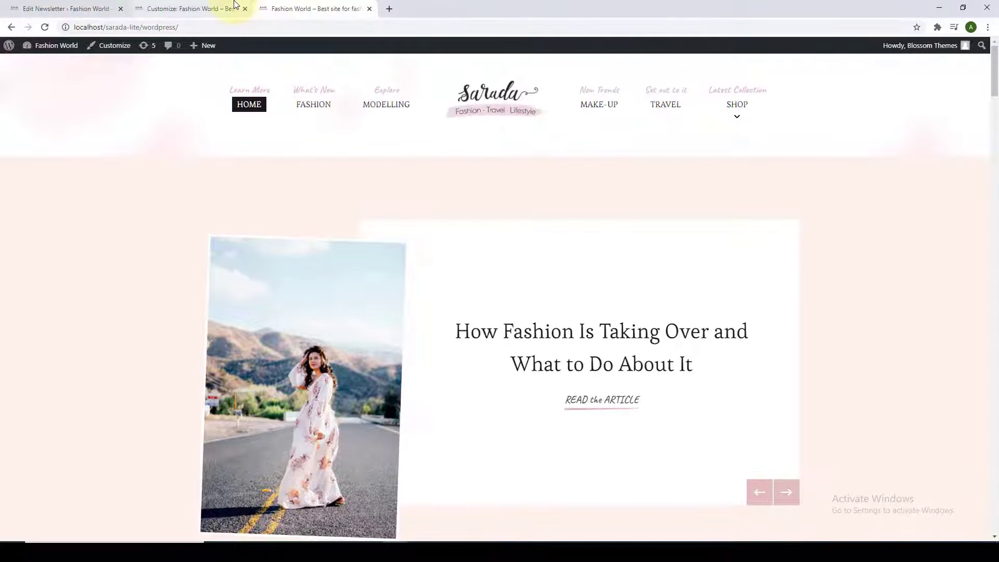
{"action": "left_click", "coordinate": [234, 6]}
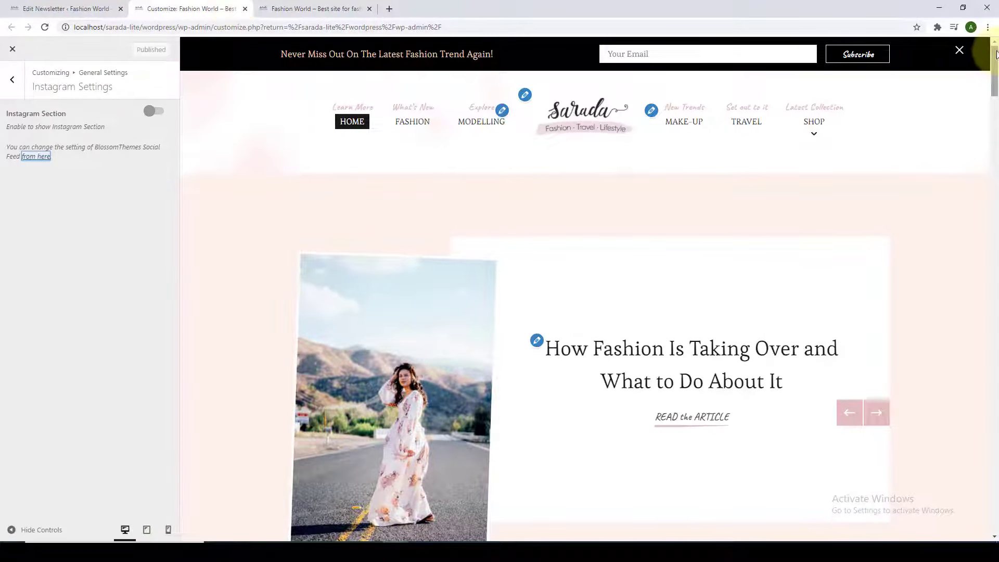
{"action": "left_click_drag", "start_coordinate": [995, 57], "coordinate": [994, 495]}
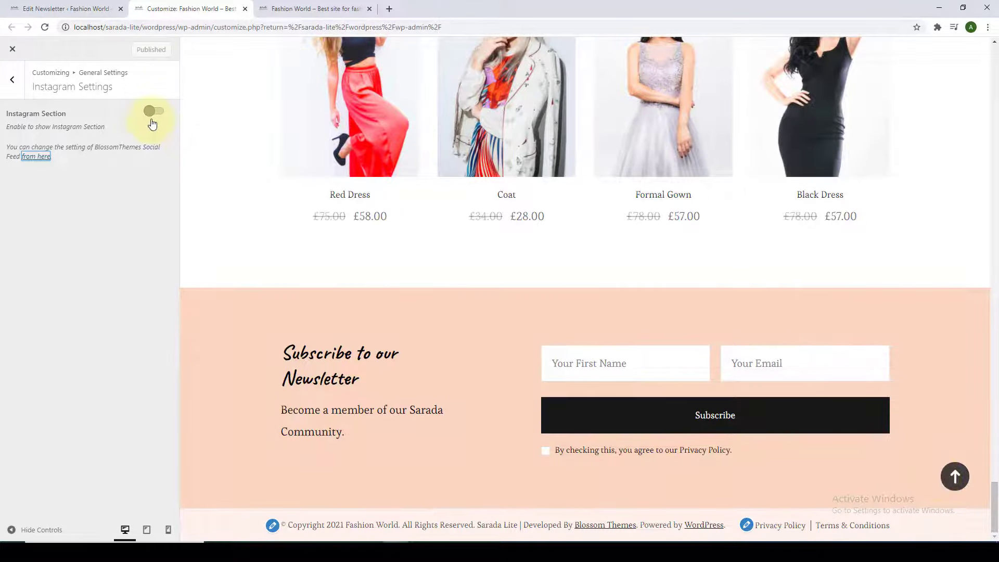
{"action": "left_click", "coordinate": [160, 118]}
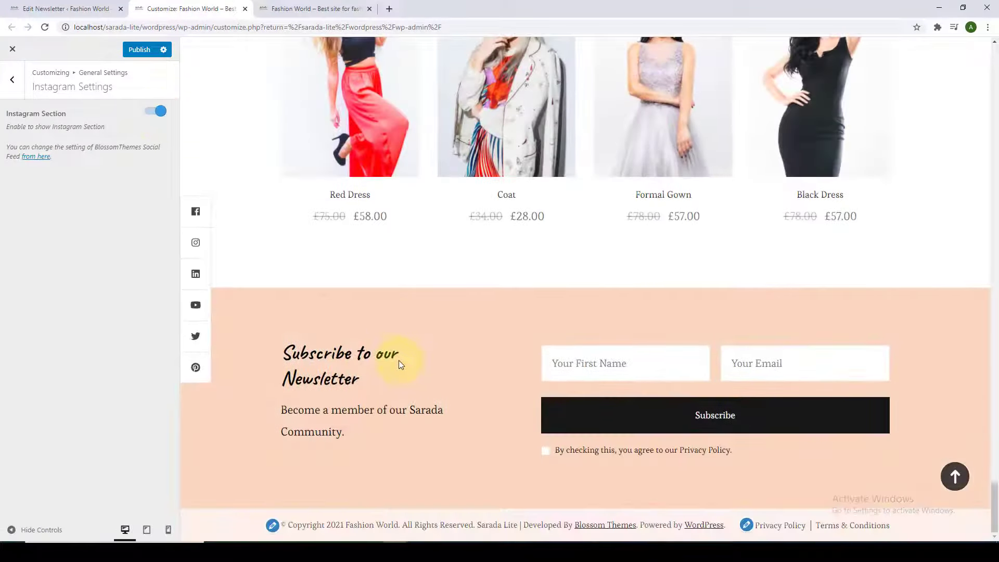
{"action": "left_click", "coordinate": [155, 119]}
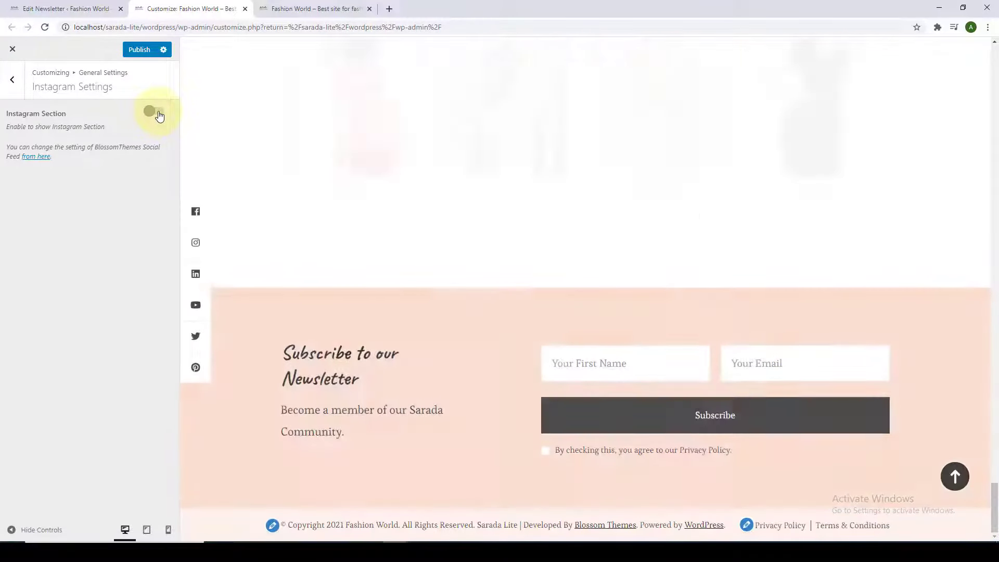
{"action": "left_click", "coordinate": [160, 115]}
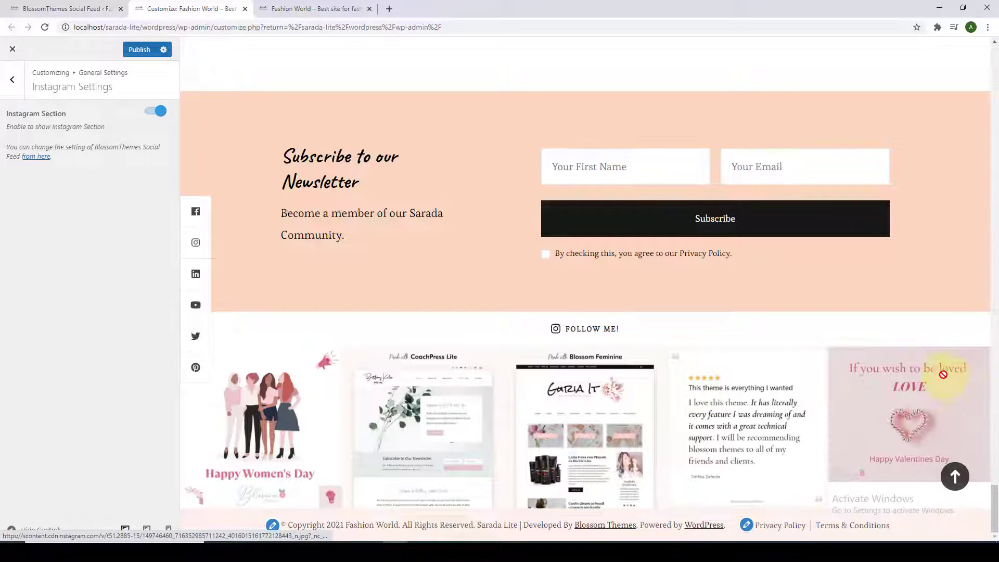
{"action": "left_click", "coordinate": [130, 50]}
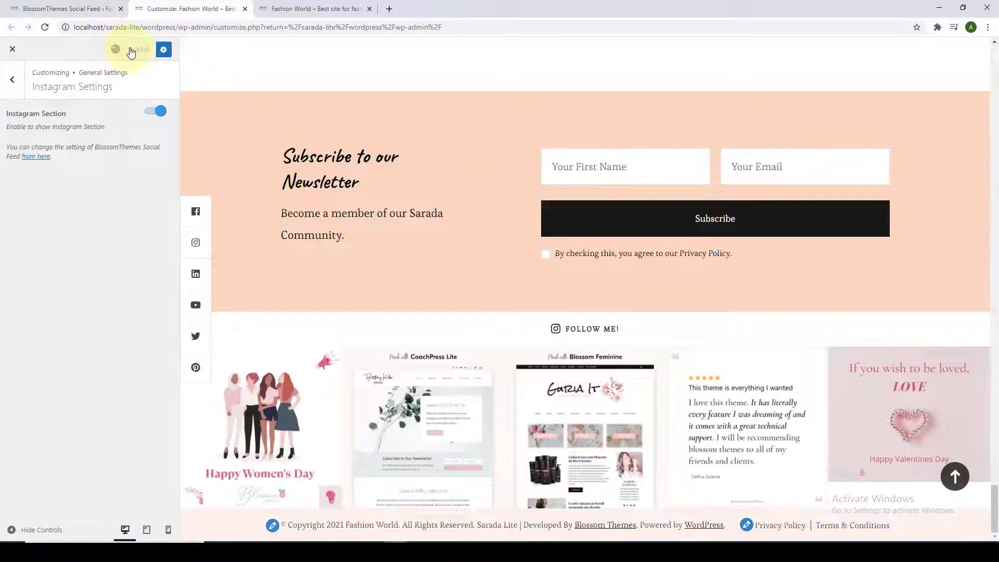
Step: In Misc Settings, try out the Shop Page Description option with the Shop page in the preview, leaving it disabled
{"action": "left_click", "coordinate": [14, 96]}
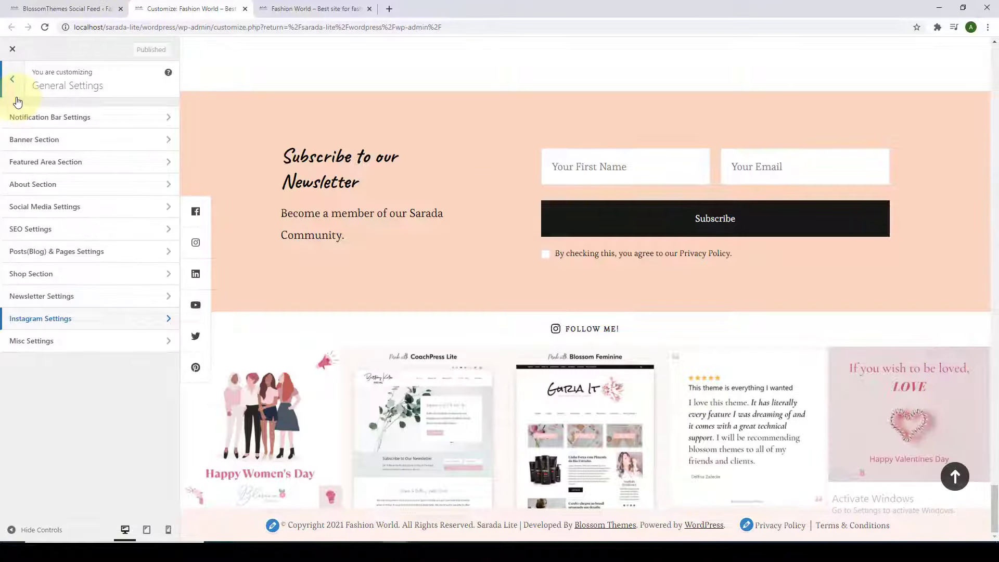
{"action": "left_click", "coordinate": [145, 353]}
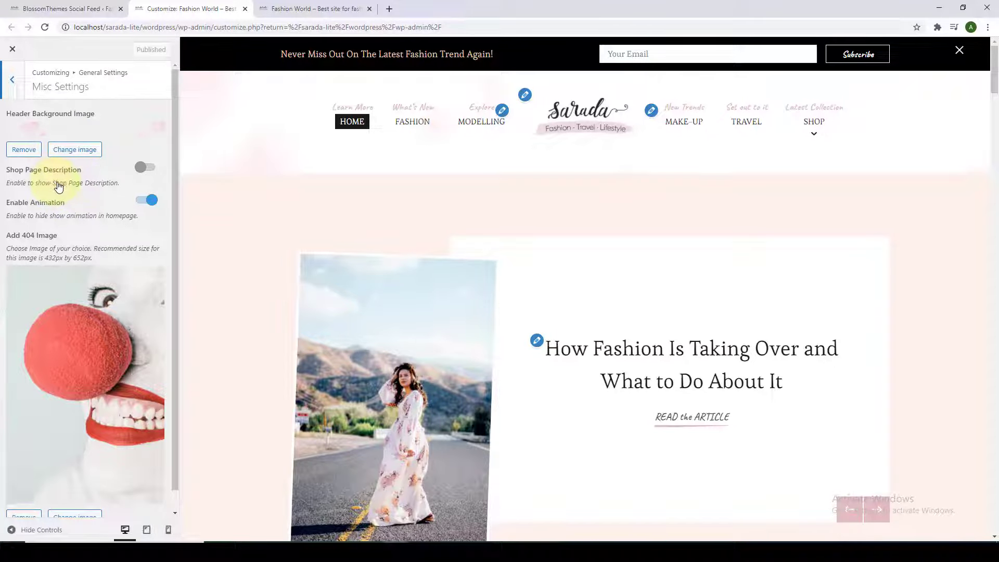
{"action": "left_click", "coordinate": [815, 122]}
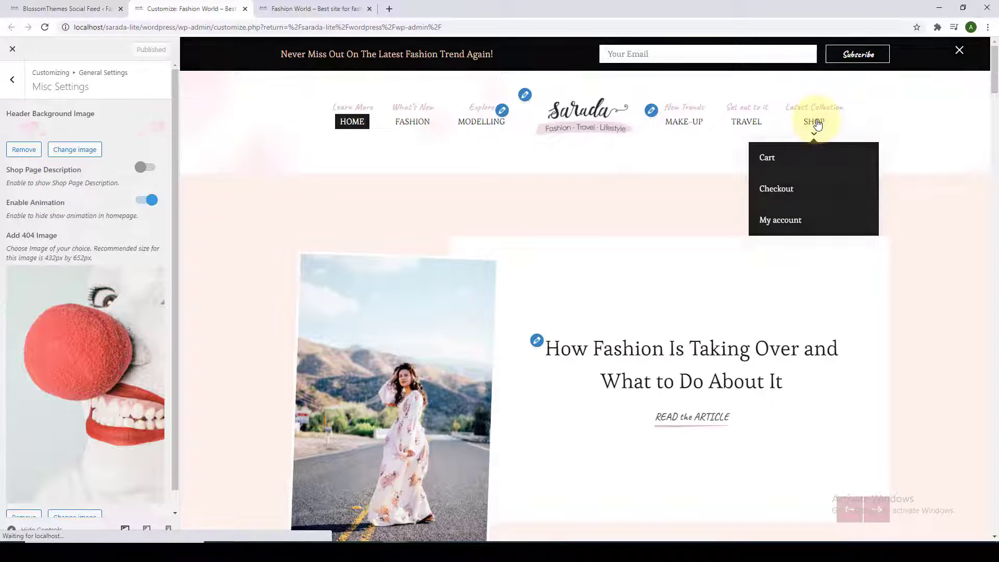
{"action": "scroll", "coordinate": [586, 177], "scroll_direction": "down", "scroll_amount": 3}
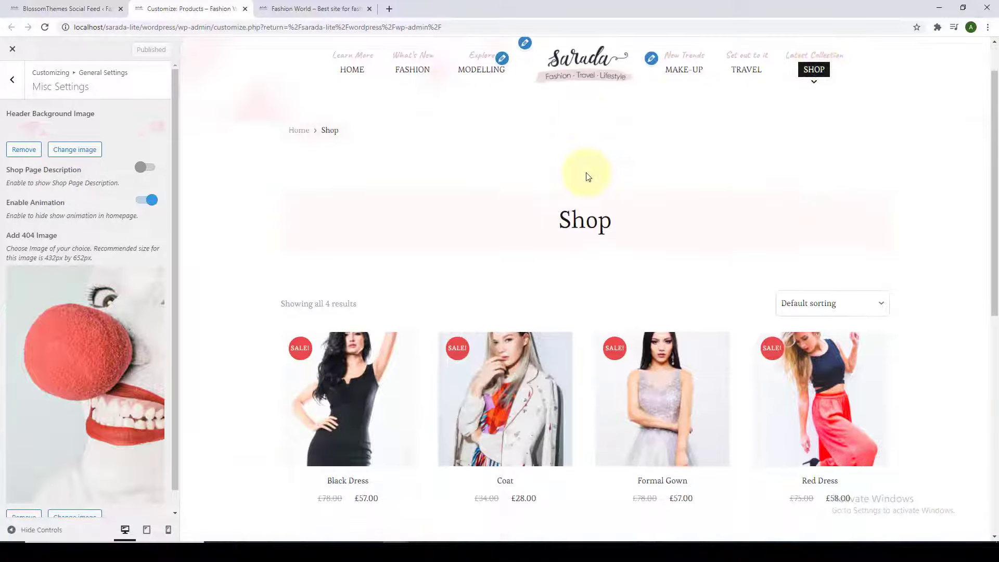
{"action": "left_click", "coordinate": [150, 169]}
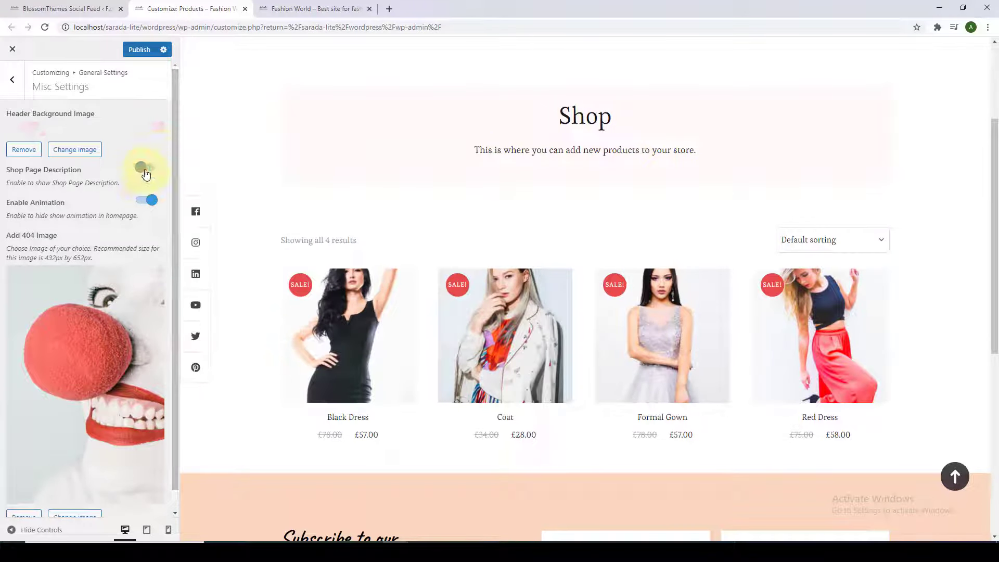
Step: Look over the Shop page preview from its header down to the Instagram feed and return to the home page
{"action": "scroll", "coordinate": [363, 305], "scroll_direction": "down", "scroll_amount": 5}
{"action": "scroll", "coordinate": [355, 299], "scroll_direction": "up", "scroll_amount": 2}
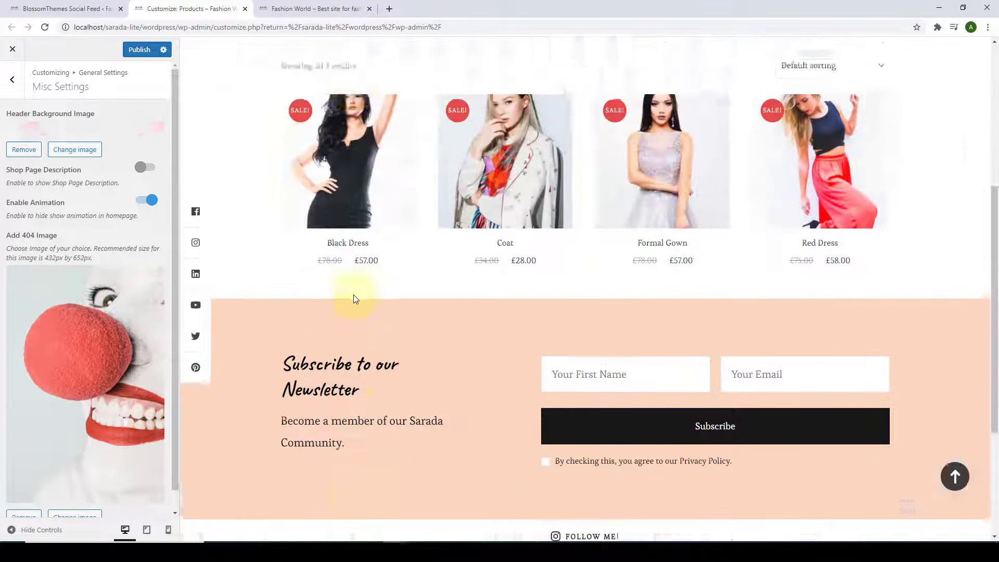
{"action": "scroll", "coordinate": [354, 296], "scroll_direction": "up", "scroll_amount": 6}
{"action": "scroll", "coordinate": [353, 291], "scroll_direction": "down", "scroll_amount": 9}
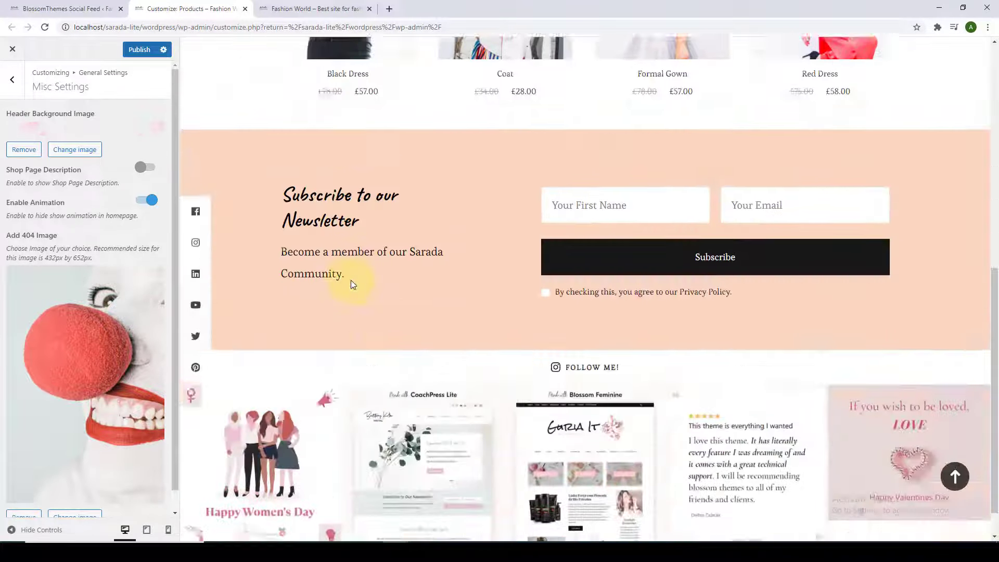
{"action": "scroll", "coordinate": [354, 284], "scroll_direction": "down", "scroll_amount": 1}
{"action": "scroll", "coordinate": [361, 294], "scroll_direction": "up", "scroll_amount": 8}
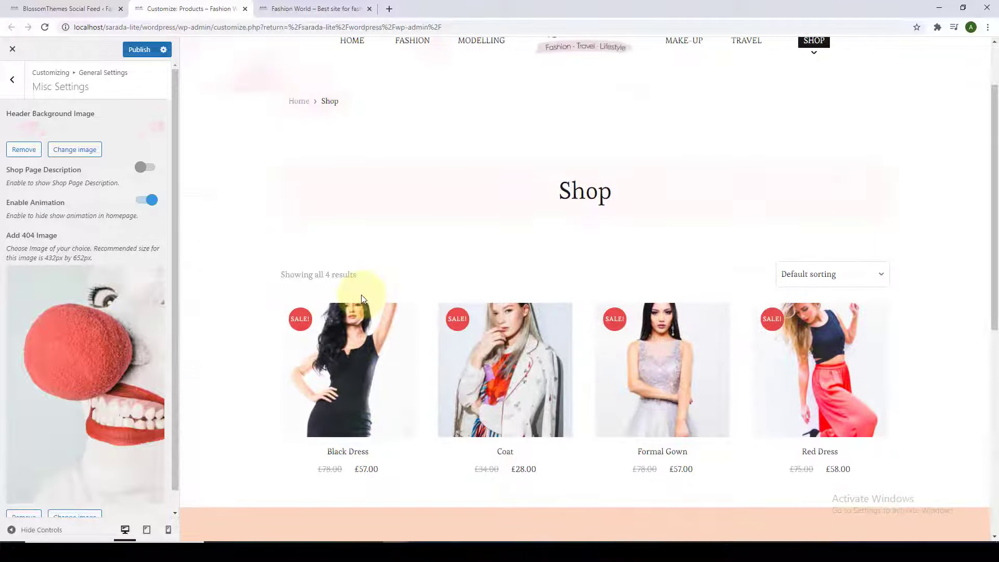
{"action": "scroll", "coordinate": [362, 294], "scroll_direction": "up", "scroll_amount": 2}
{"action": "left_click", "coordinate": [354, 125]}
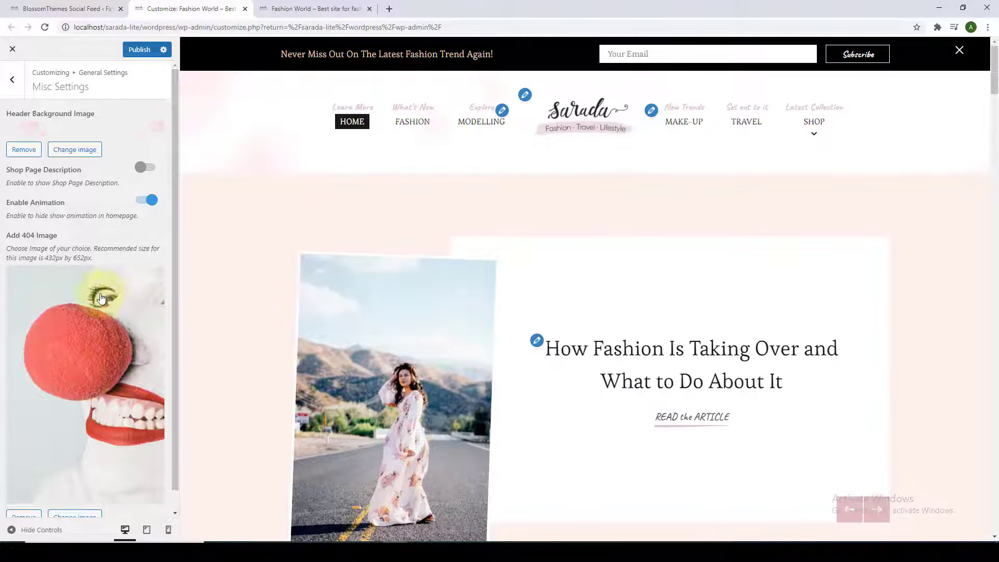
Step: Load the site's /404 address to check how the 404 image displays, and return to Misc Settings in the customizer
{"action": "scroll", "coordinate": [89, 354], "scroll_direction": "down", "scroll_amount": 1}
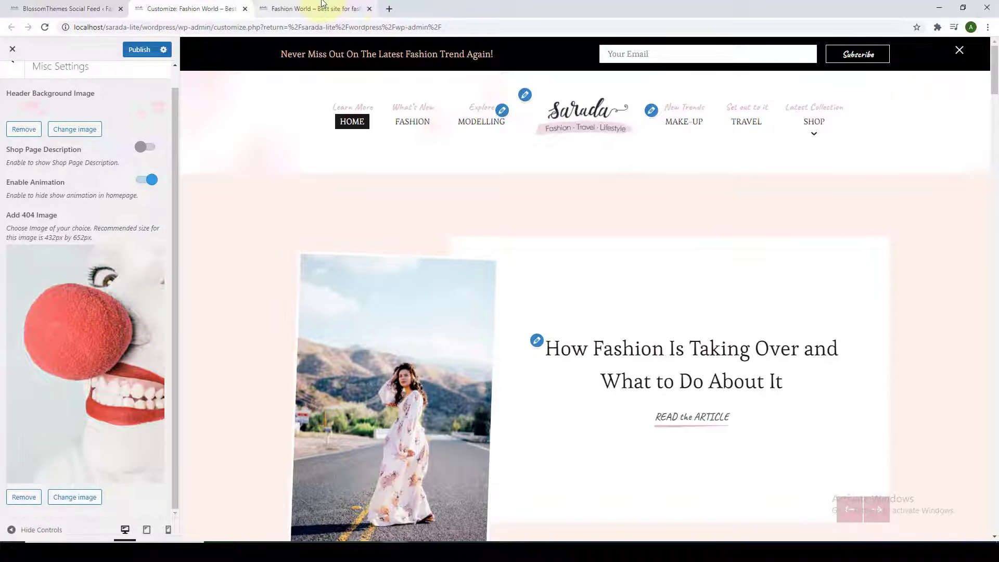
{"action": "left_click", "coordinate": [322, 9]}
{"action": "left_click", "coordinate": [211, 27]}
{"action": "left_click", "coordinate": [211, 28]}
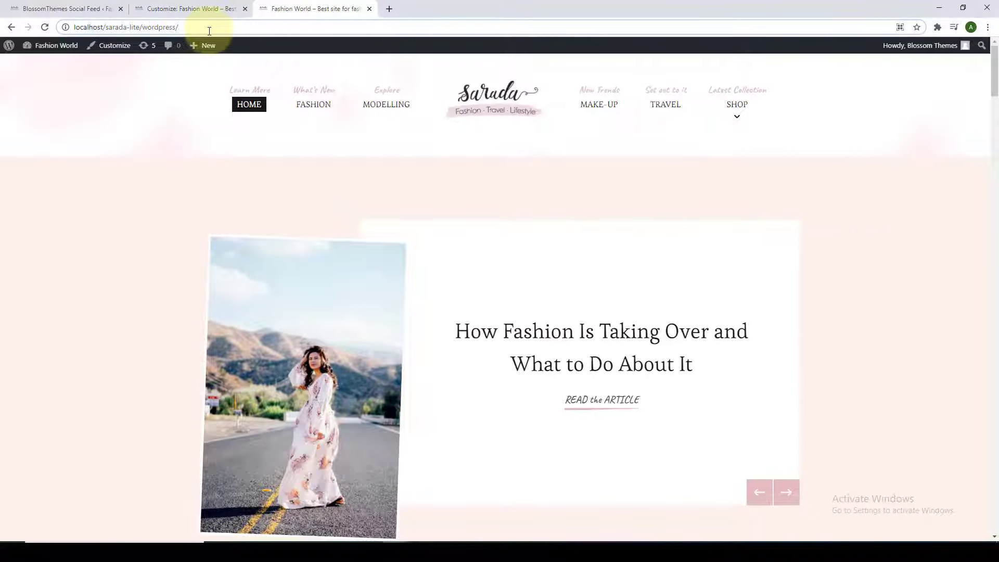
{"action": "type", "text": "404"}
{"action": "key", "text": "Return"}
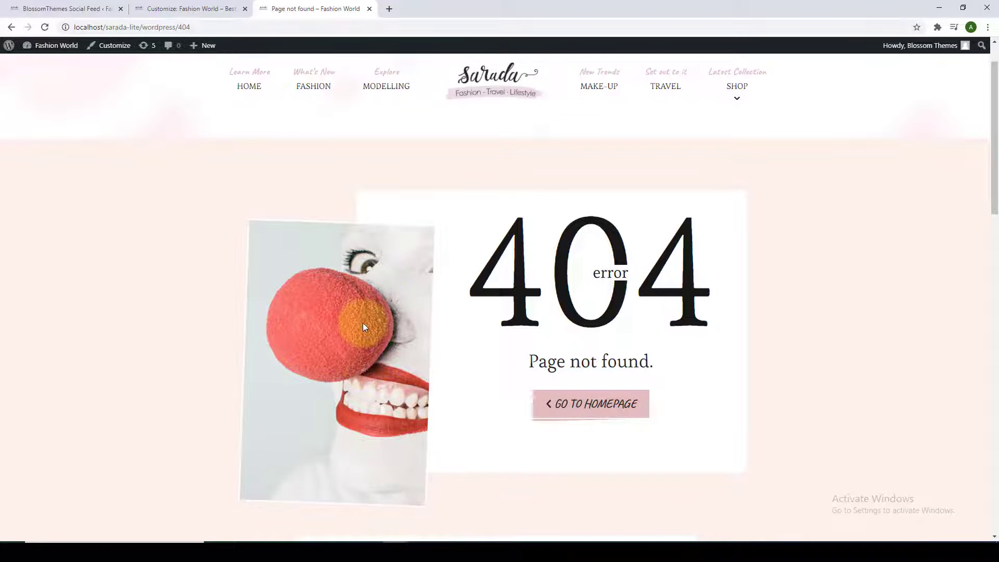
{"action": "left_click", "coordinate": [11, 27]}
{"action": "left_click", "coordinate": [143, 9]}
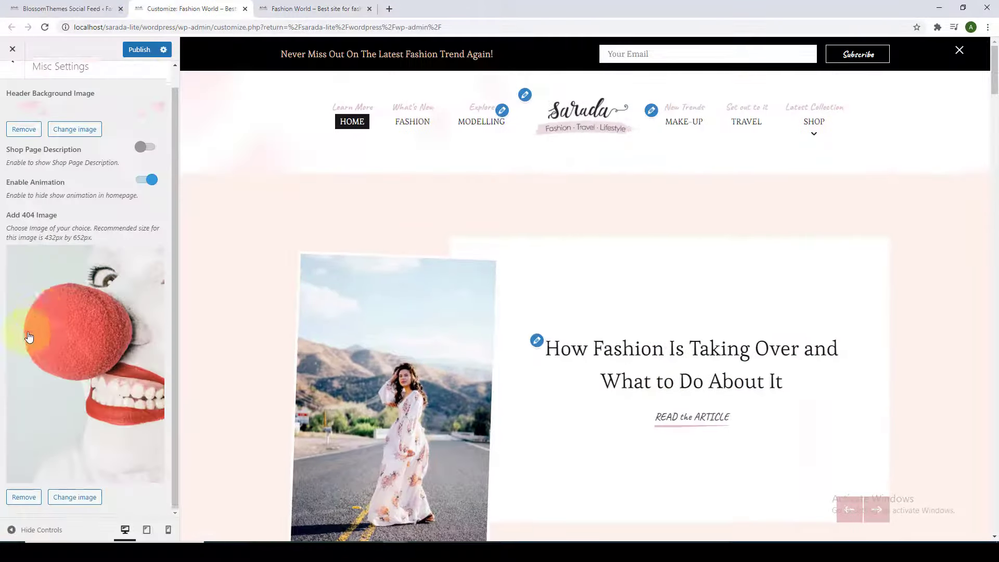
{"action": "scroll", "coordinate": [29, 337], "scroll_direction": "up", "scroll_amount": 1}
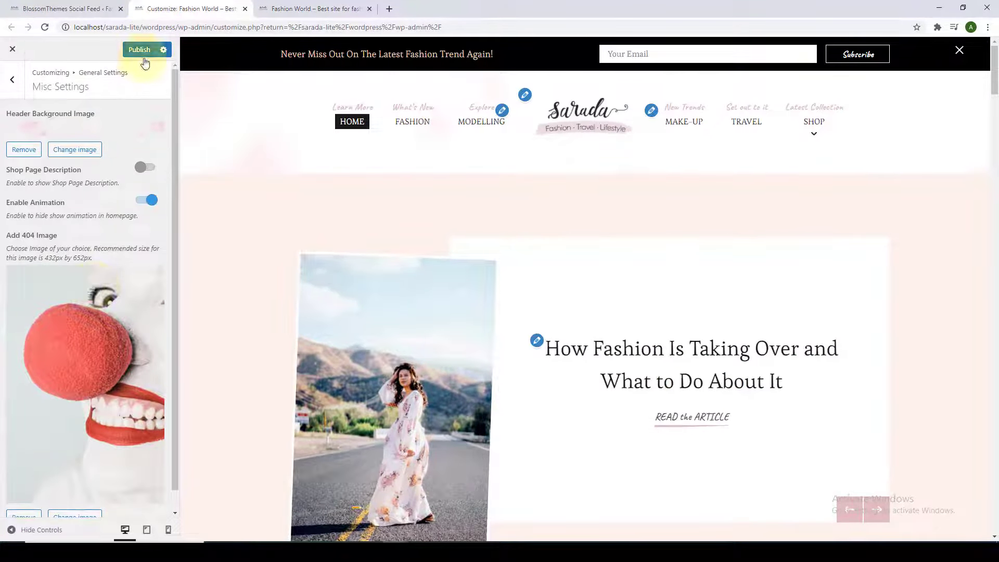
Step: Leave General Settings and open the customizer's Menus section to view the available menus
{"action": "left_click", "coordinate": [13, 80]}
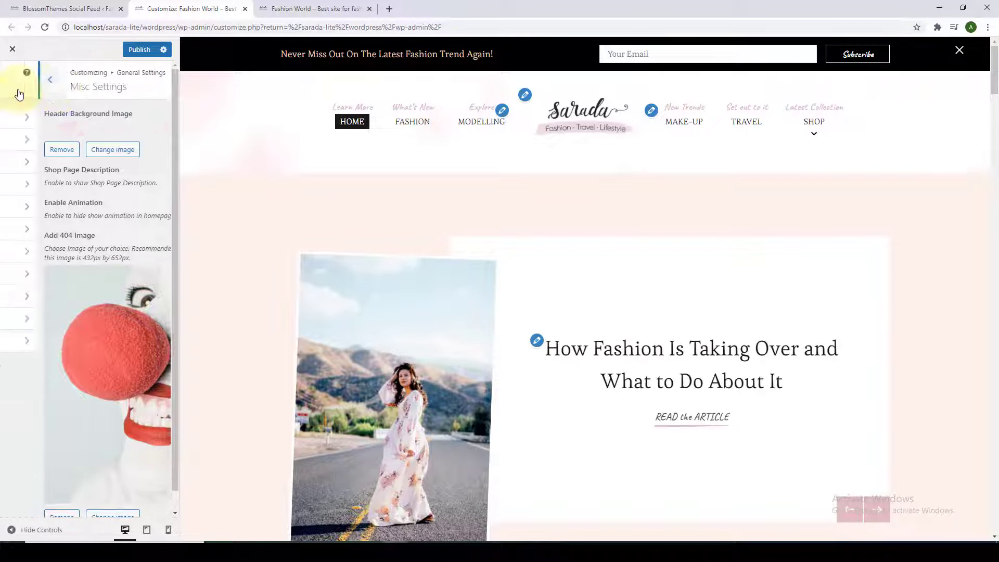
{"action": "left_click", "coordinate": [18, 93]}
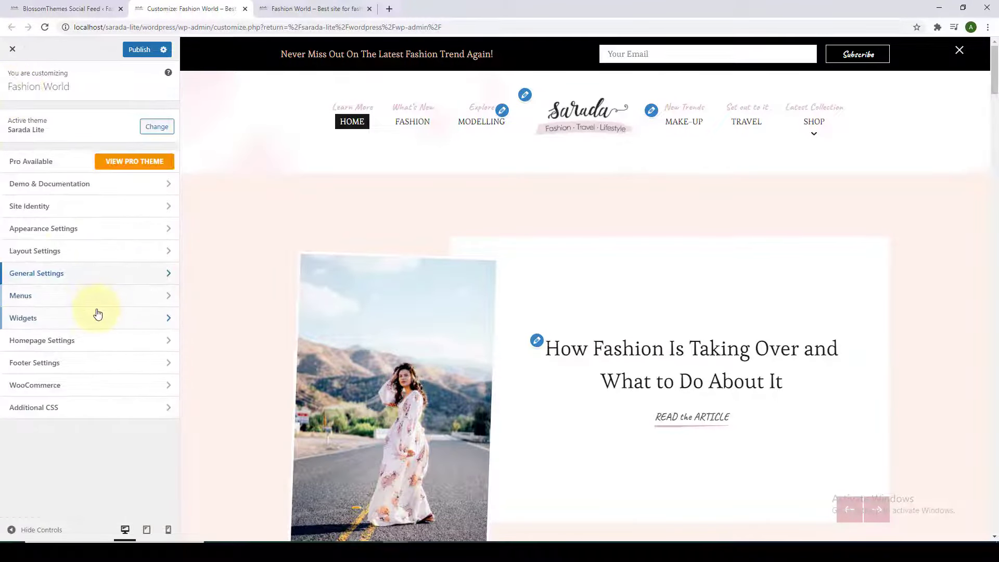
{"action": "left_click", "coordinate": [93, 297]}
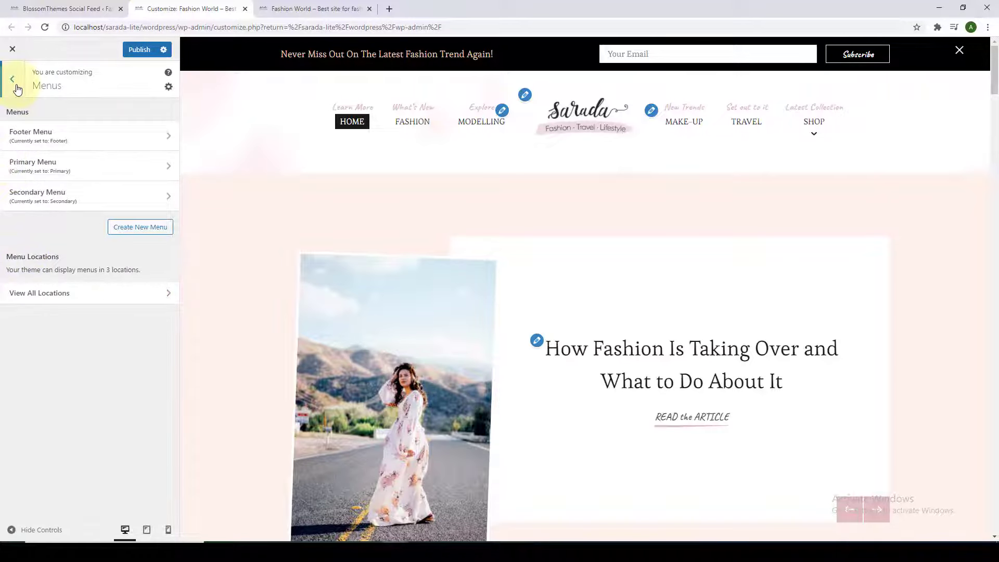
Step: Leave Menus, open the Sidebar area in Widgets and check its existing widgets in the home page preview
{"action": "left_click", "coordinate": [13, 80]}
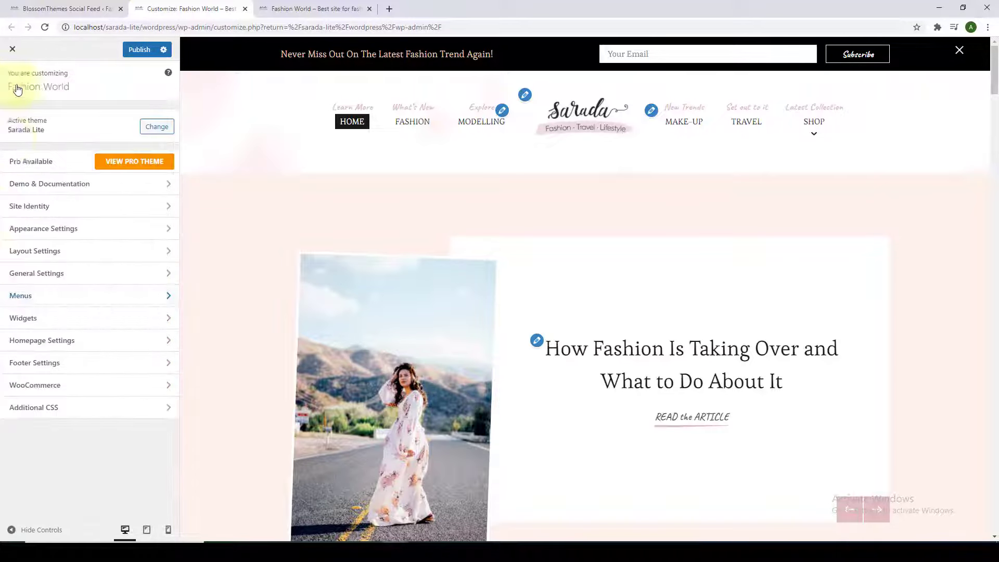
{"action": "left_click", "coordinate": [49, 328]}
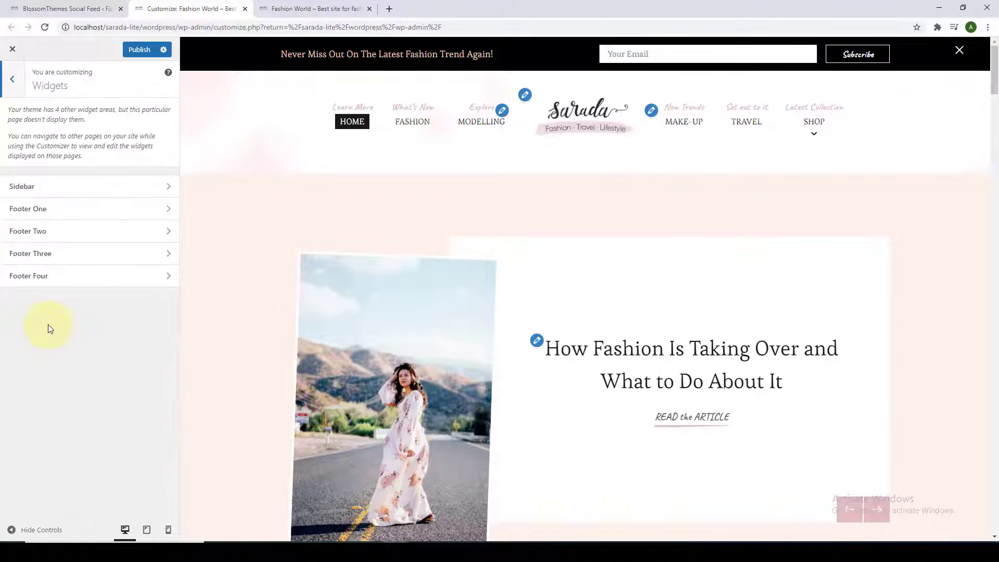
{"action": "left_click", "coordinate": [82, 186]}
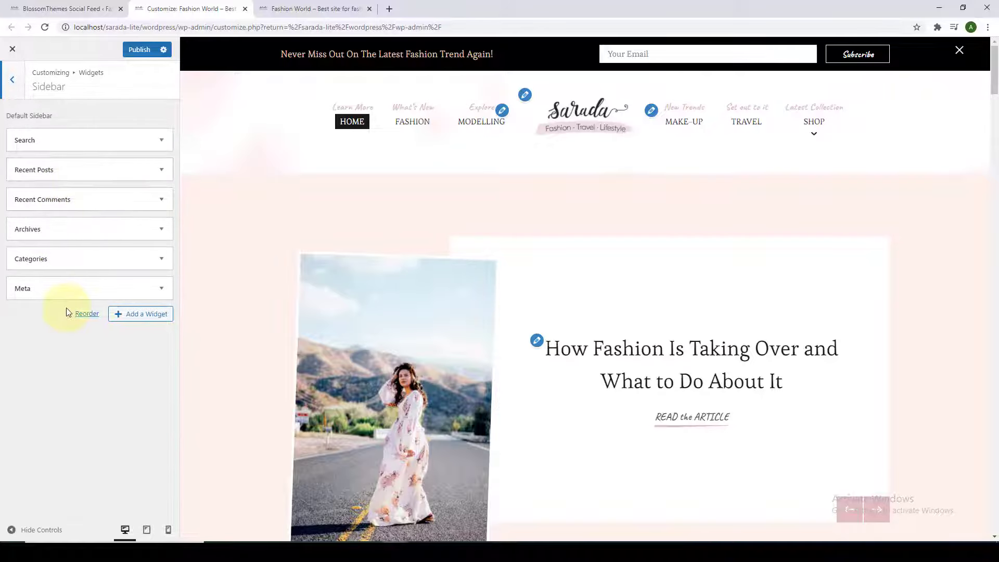
{"action": "scroll", "coordinate": [912, 234], "scroll_direction": "down", "scroll_amount": 15}
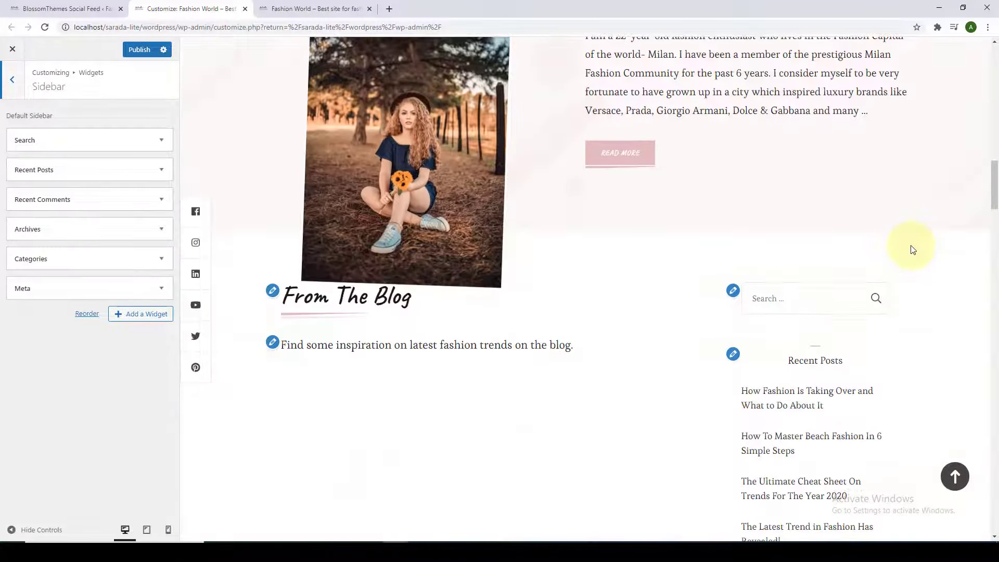
{"action": "scroll", "coordinate": [911, 249], "scroll_direction": "down", "scroll_amount": 10}
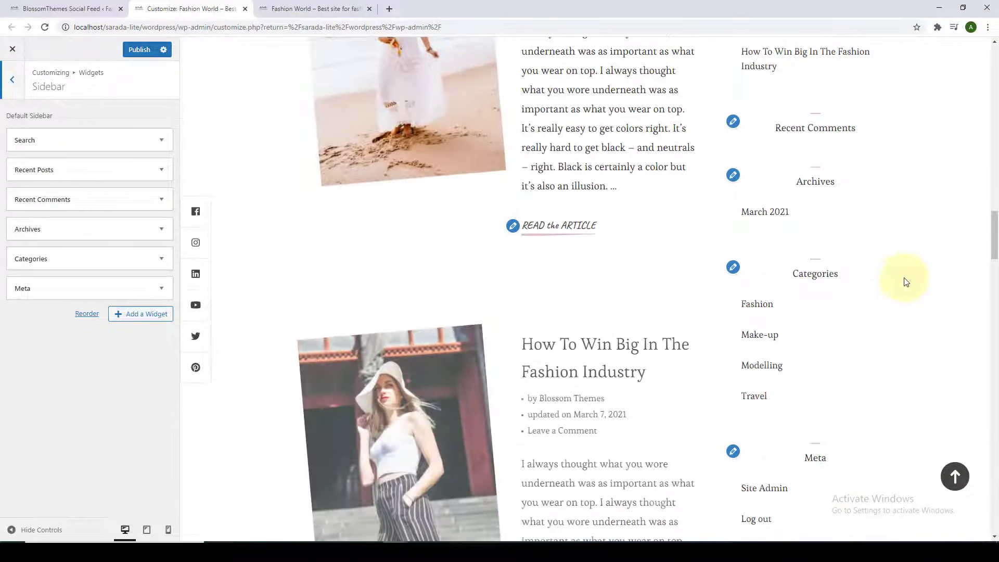
Step: Delete all default sidebar widgets: Search, Recent Posts, Recent Comments, Archives, Categories and Meta
{"action": "left_click", "coordinate": [54, 285]}
{"action": "left_click", "coordinate": [21, 356]}
{"action": "left_click", "coordinate": [22, 357]}
{"action": "left_click", "coordinate": [20, 317]}
{"action": "left_click", "coordinate": [17, 285]}
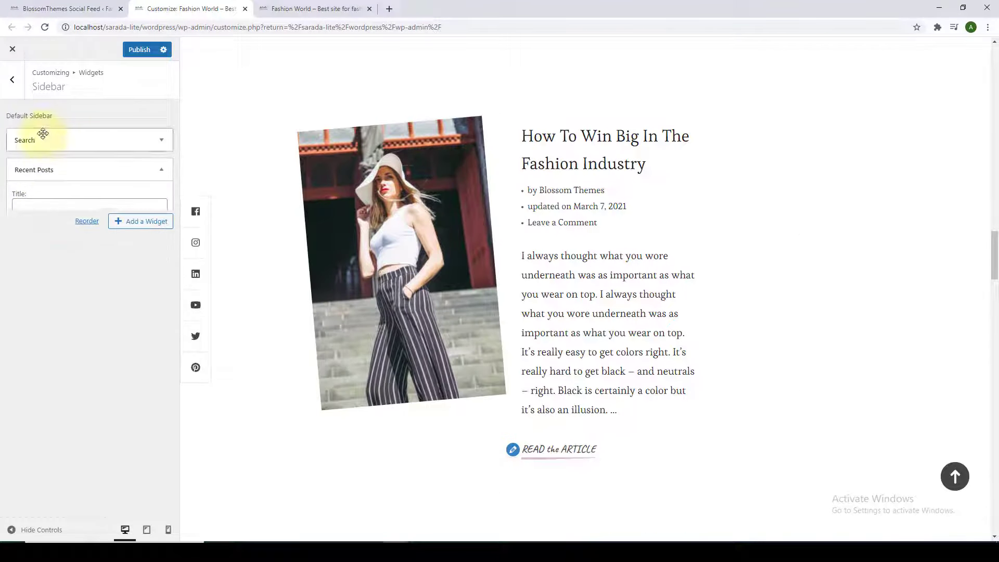
{"action": "left_click", "coordinate": [43, 133]}
{"action": "left_click", "coordinate": [12, 191]}
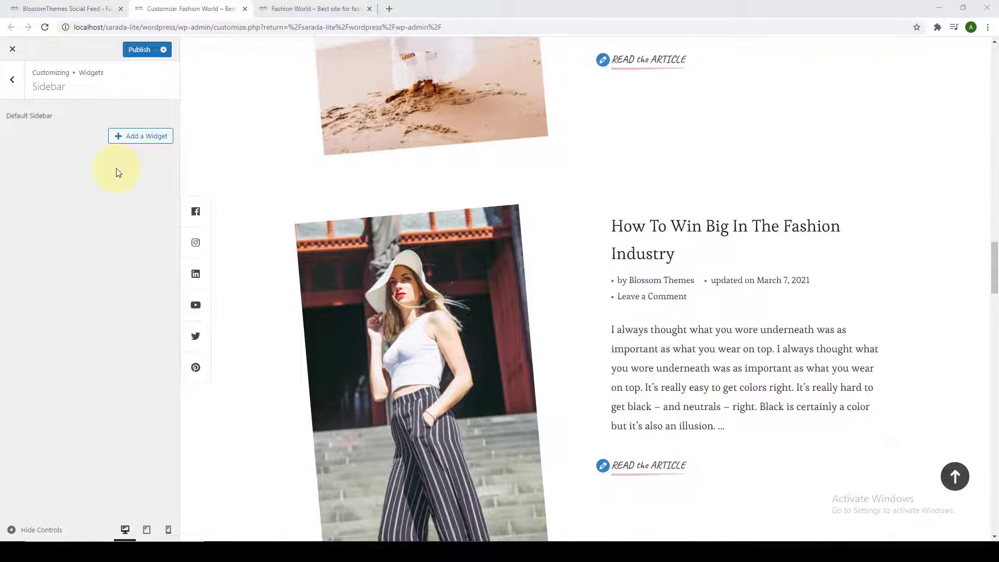
Step: Add the Blossom: Author Bio widget to the sidebar and look through its settings
{"action": "left_click", "coordinate": [118, 140]}
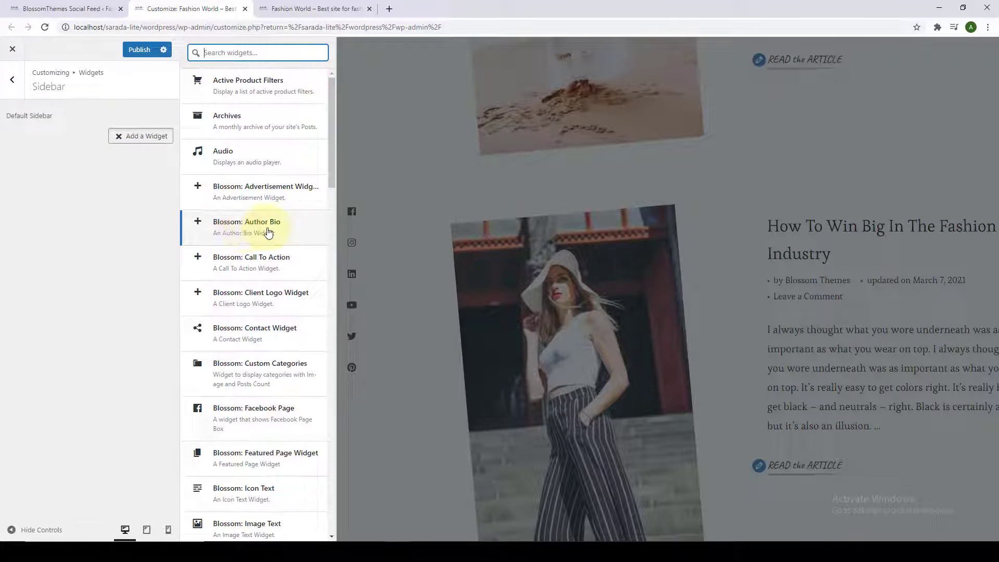
{"action": "left_click", "coordinate": [202, 226]}
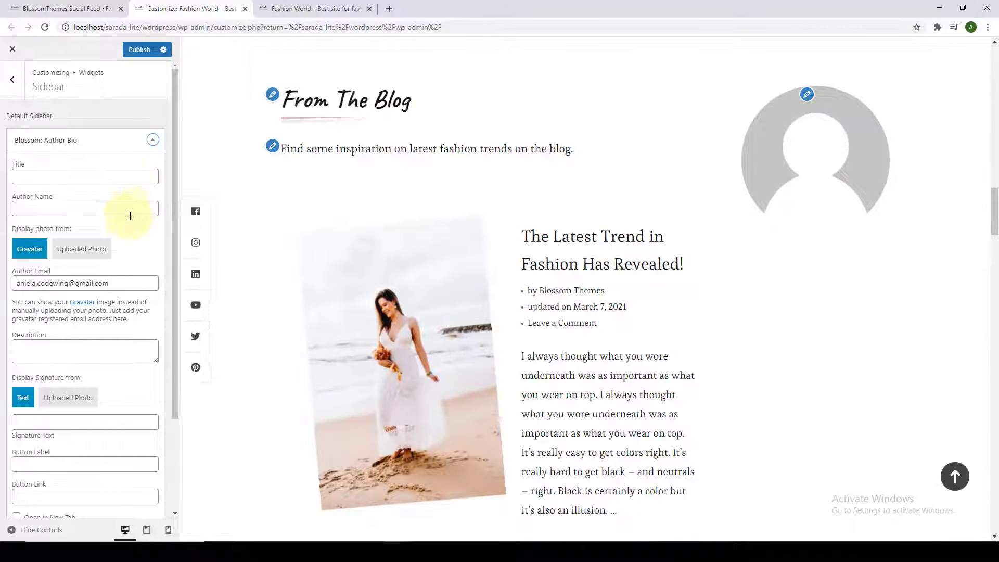
{"action": "scroll", "coordinate": [134, 323], "scroll_direction": "down", "scroll_amount": 2}
{"action": "scroll", "coordinate": [139, 333], "scroll_direction": "up", "scroll_amount": 2}
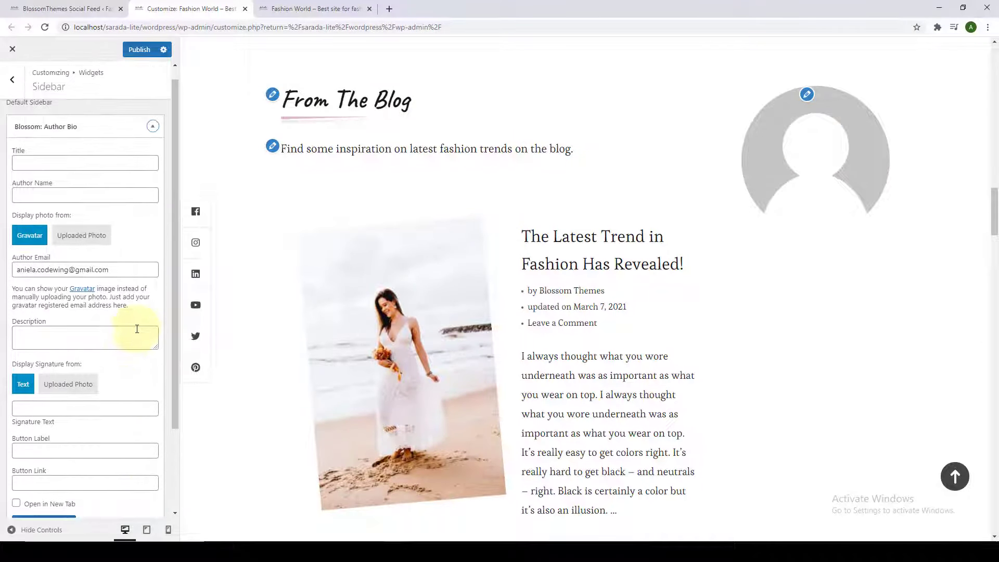
Step: Title the widget "Author Bio" and enter the author's full name
{"action": "left_click", "coordinate": [103, 177]}
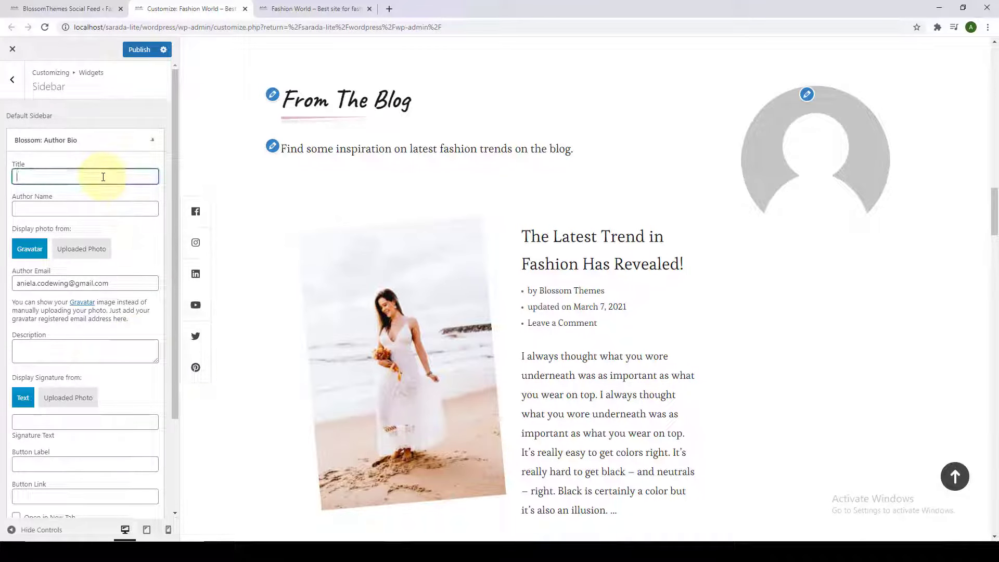
{"action": "type", "text": "Au"}
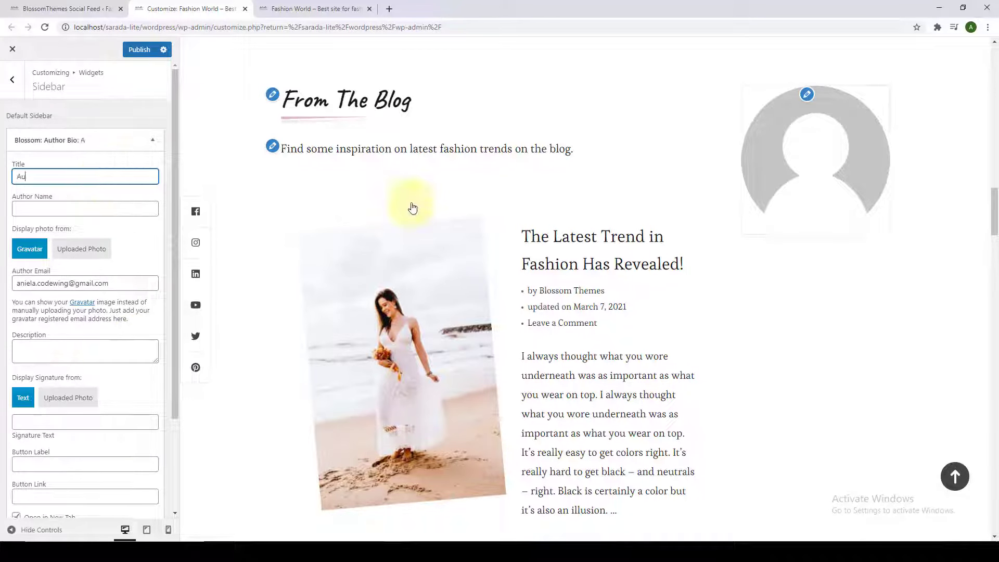
{"action": "type", "text": "thor Bio"}
{"action": "left_click", "coordinate": [143, 211]}
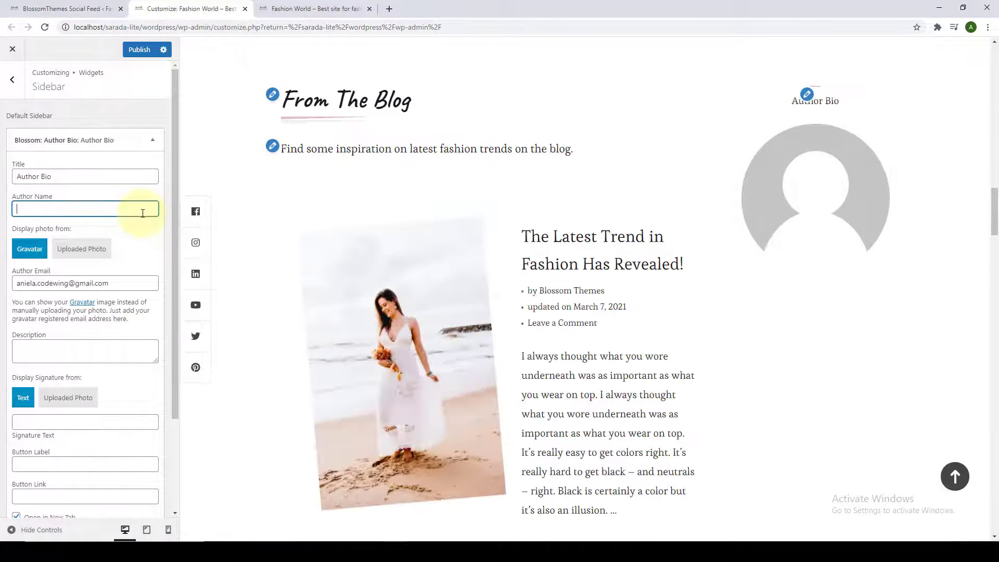
{"action": "type", "text": "Alexandra Grace"}
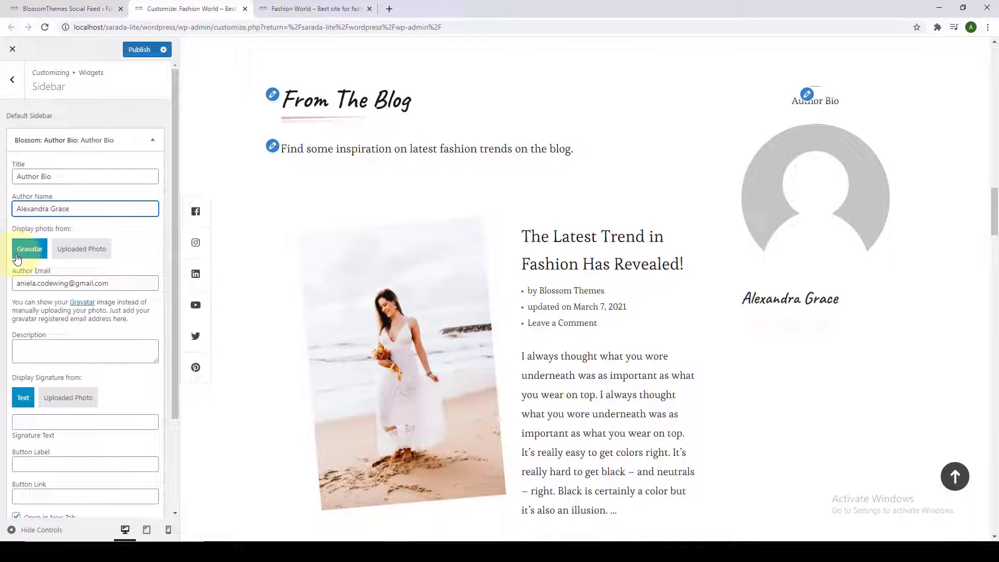
Step: Show the author photo from an uploaded image, using the media library portrait of the woman wrapped in a white hood
{"action": "left_click", "coordinate": [77, 251]}
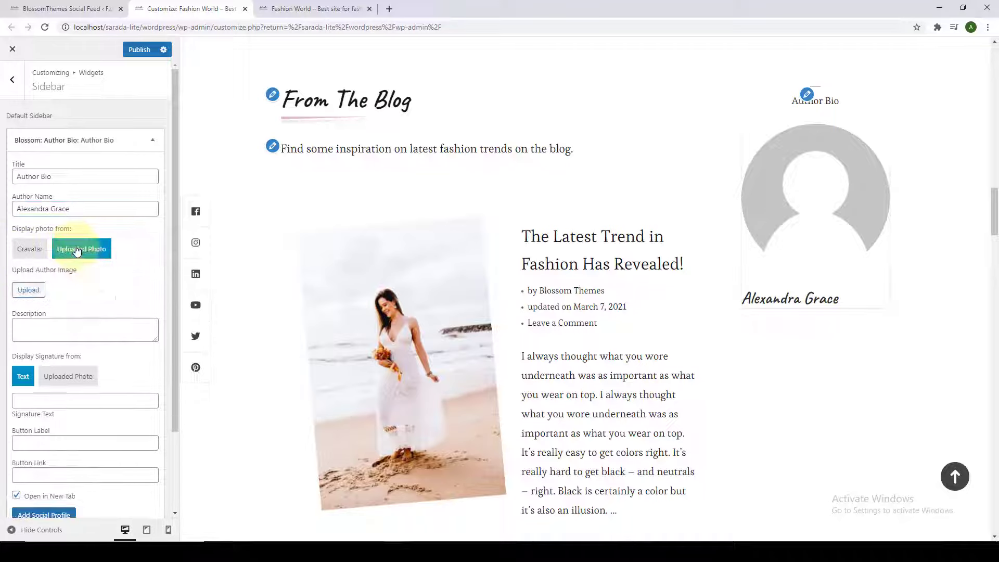
{"action": "left_click", "coordinate": [34, 290]}
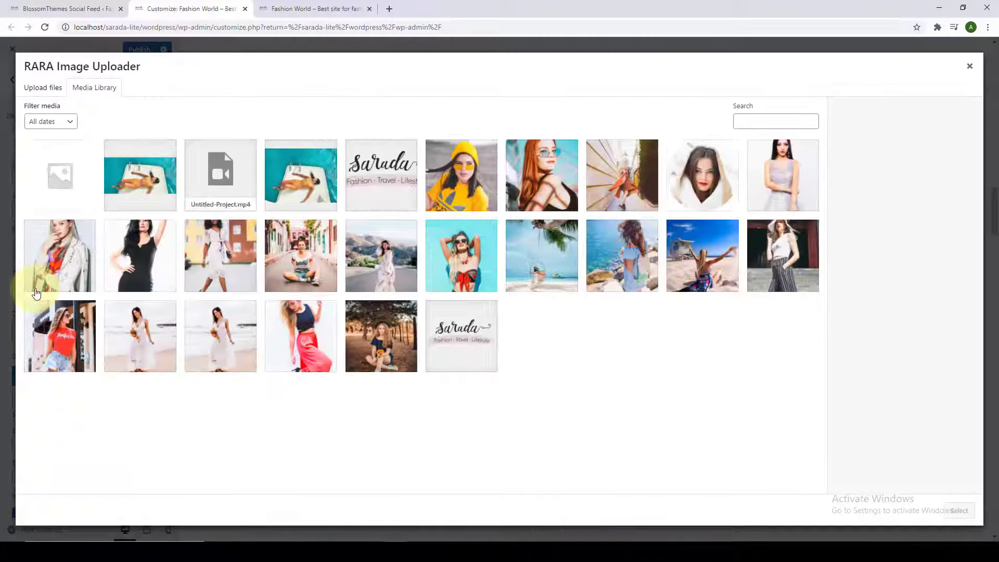
{"action": "left_click", "coordinate": [706, 171]}
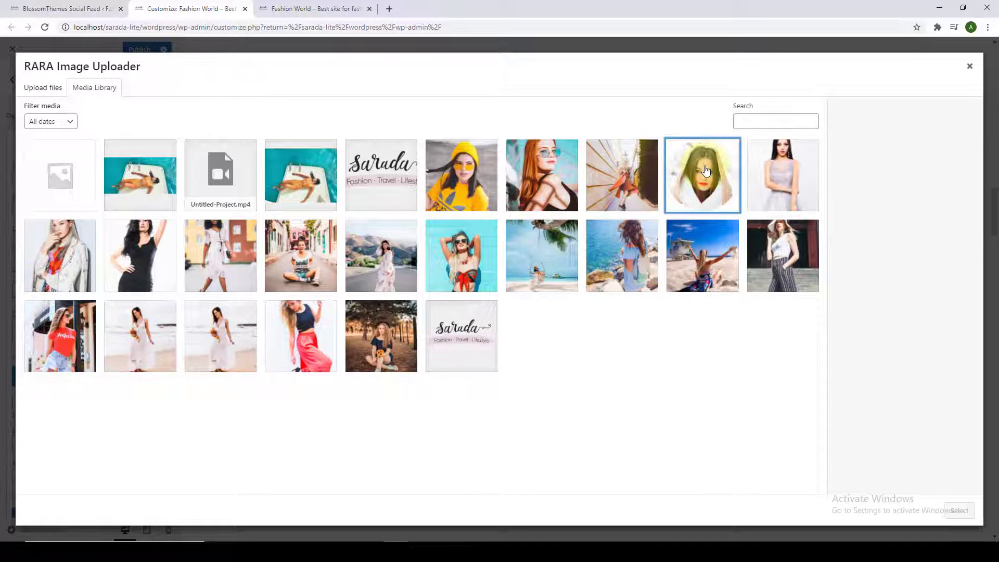
{"action": "left_click", "coordinate": [959, 511]}
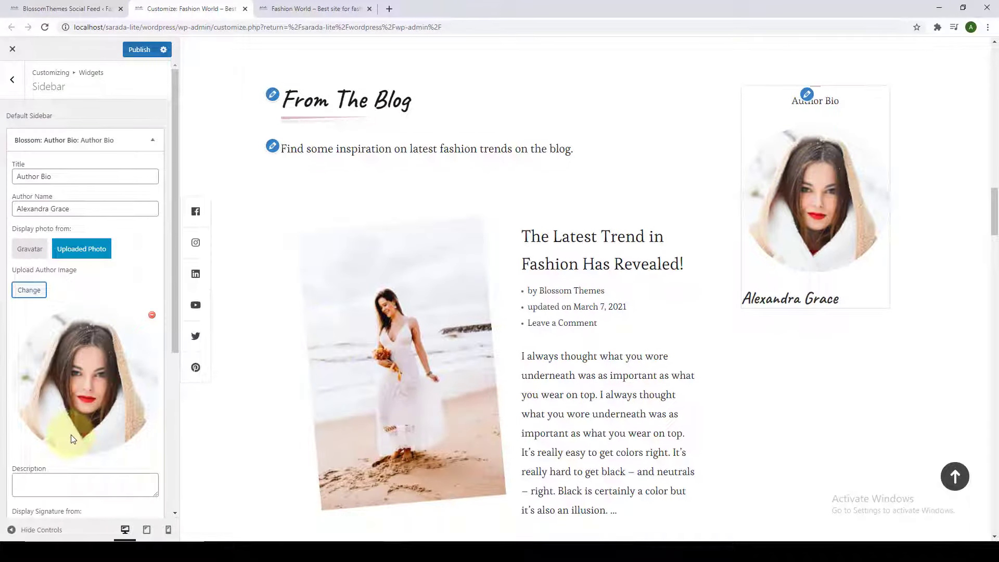
Step: Paste the copied author biography about the 22-year-old fashion enthusiast, designer and blogger as the widget's description
{"action": "scroll", "coordinate": [72, 439], "scroll_direction": "down", "scroll_amount": 2}
{"action": "left_click", "coordinate": [80, 380]}
{"action": "right_click", "coordinate": [80, 381]}
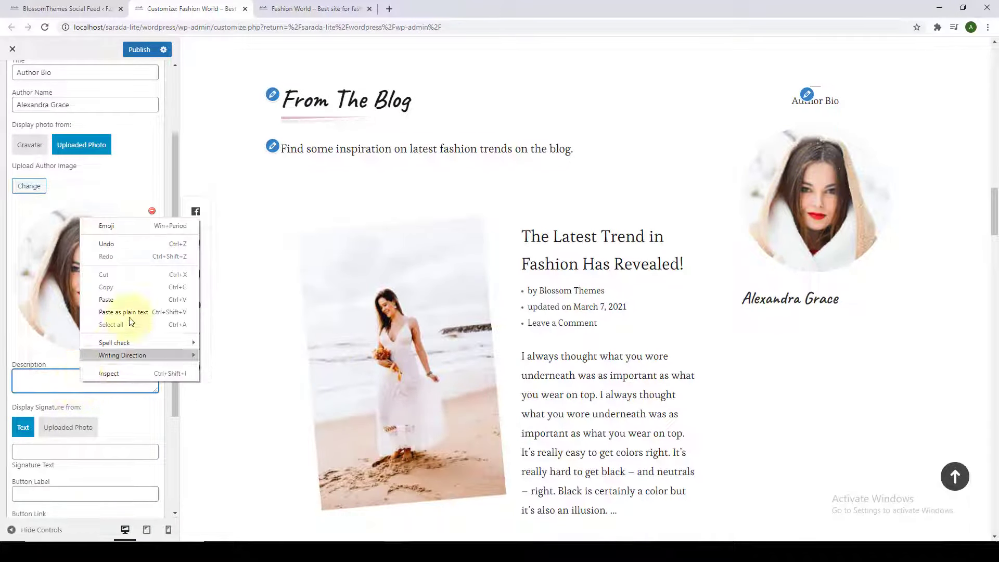
{"action": "left_click", "coordinate": [129, 298]}
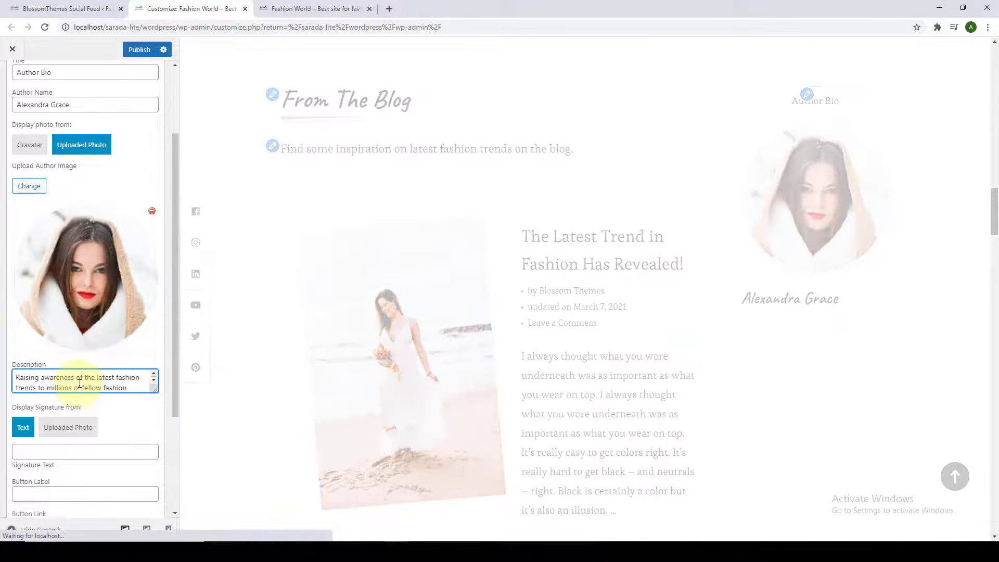
Step: Enter the author's full name as the text signature and look at the button label and link options, leaving both empty
{"action": "scroll", "coordinate": [79, 393], "scroll_direction": "down", "scroll_amount": 2}
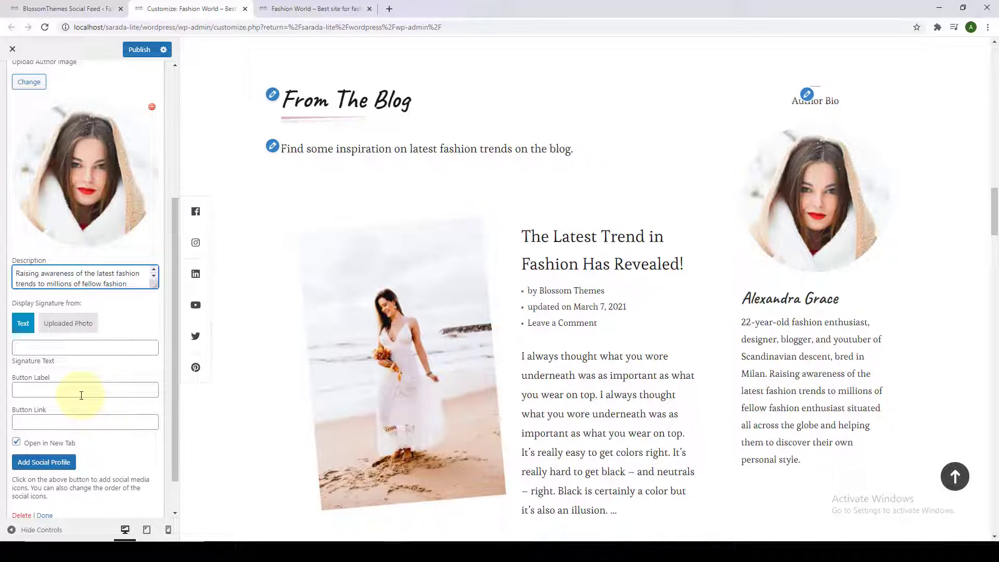
{"action": "left_click", "coordinate": [76, 347]}
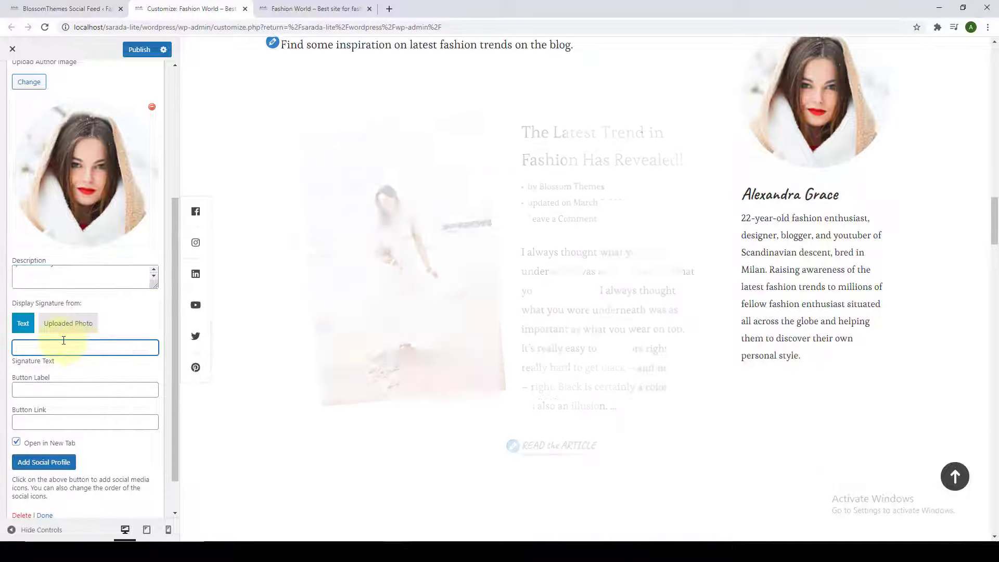
{"action": "type", "text": "Alex"}
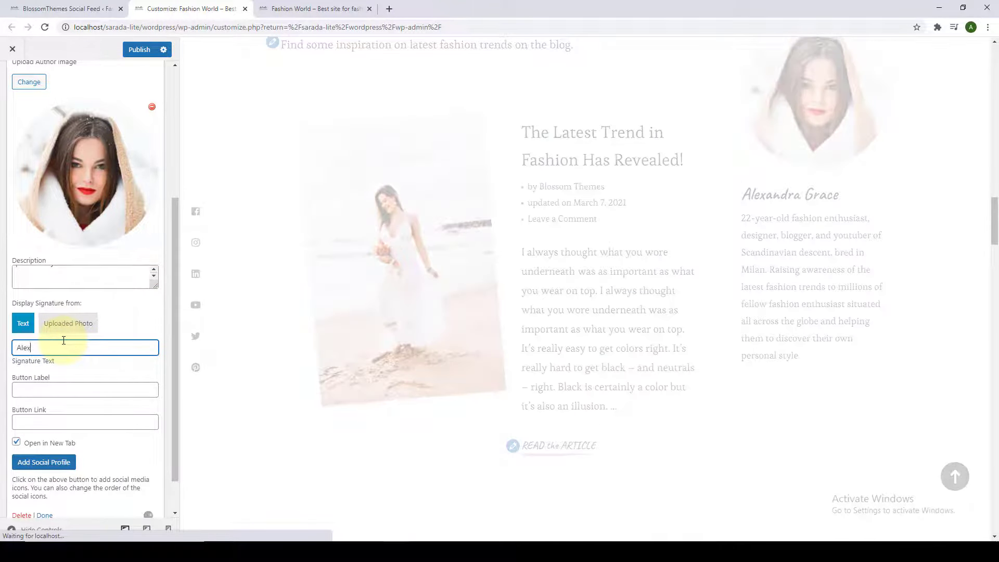
{"action": "type", "text": "andra Grace"}
{"action": "scroll", "coordinate": [49, 344], "scroll_direction": "down", "scroll_amount": 1}
{"action": "left_click", "coordinate": [41, 347]}
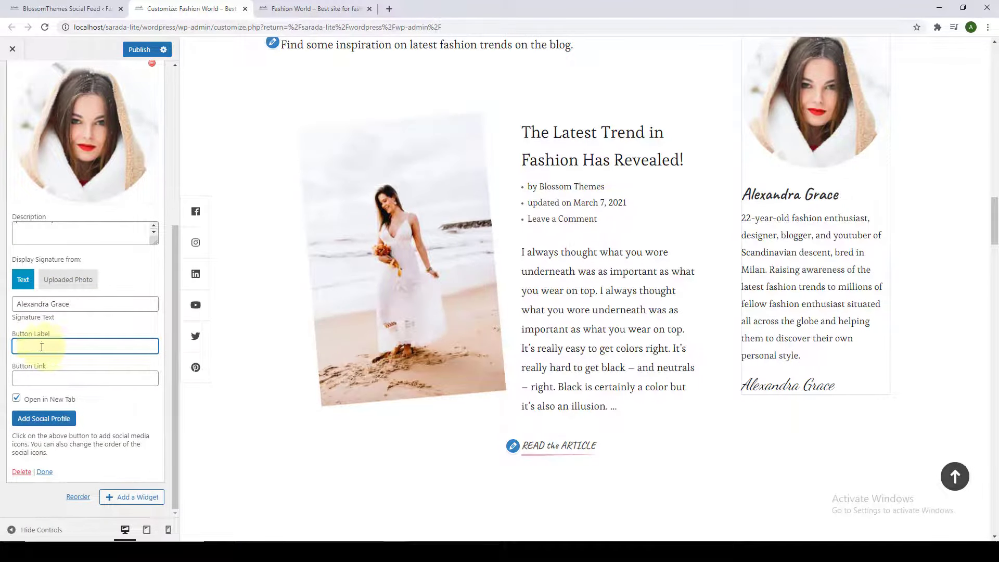
{"action": "left_click", "coordinate": [52, 374]}
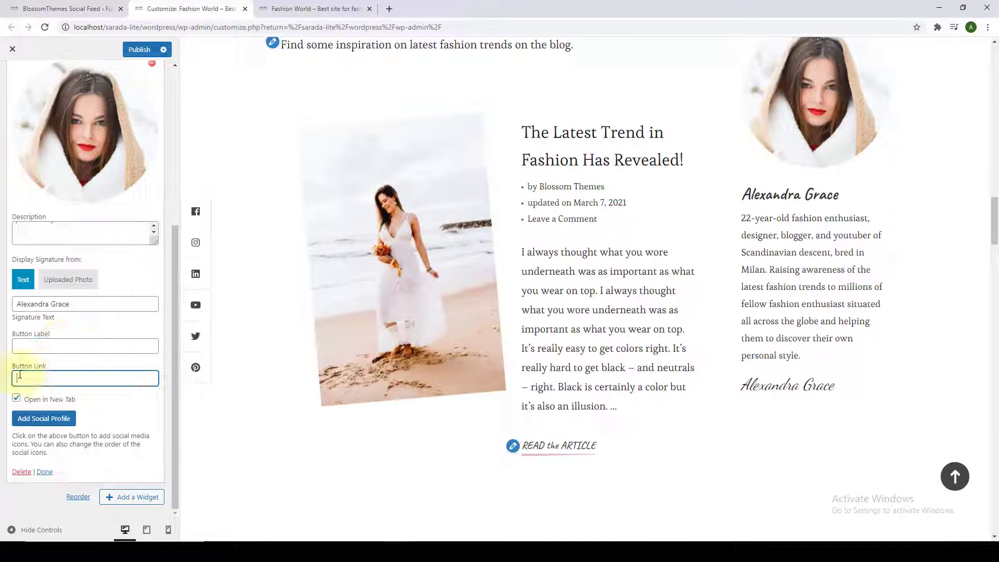
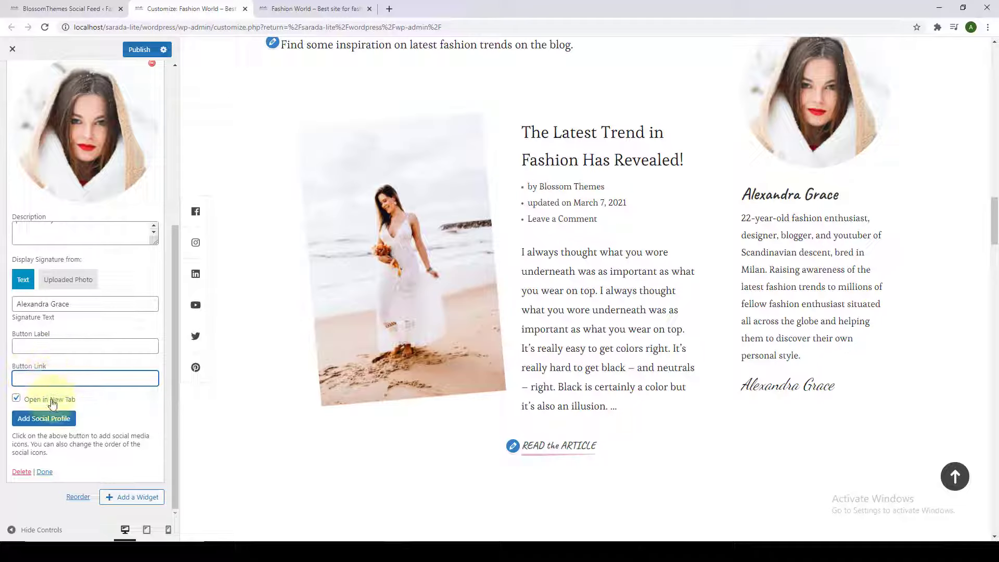
{"action": "left_click", "coordinate": [49, 418]}
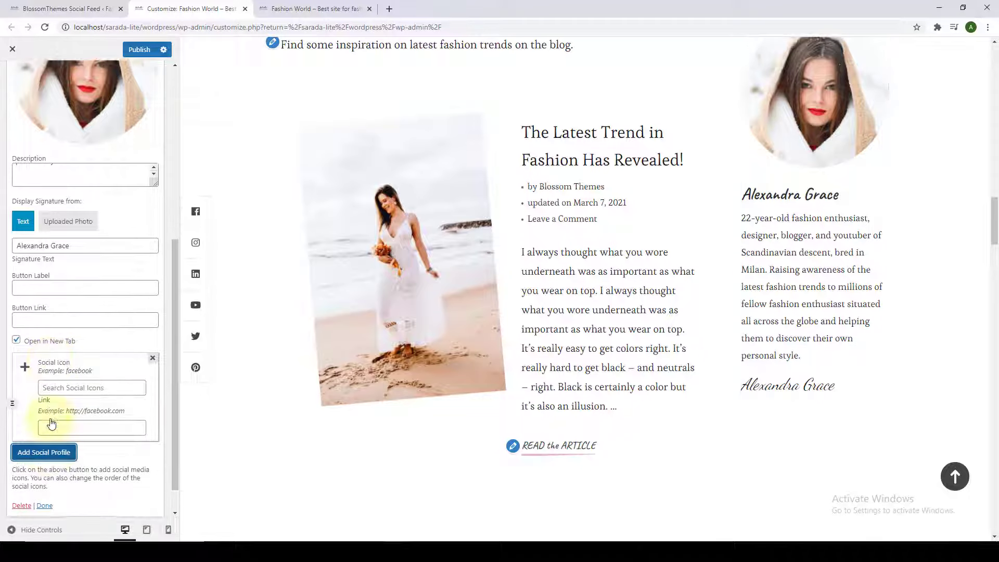
{"action": "left_click", "coordinate": [60, 356]}
{"action": "type", "text": "facebook"}
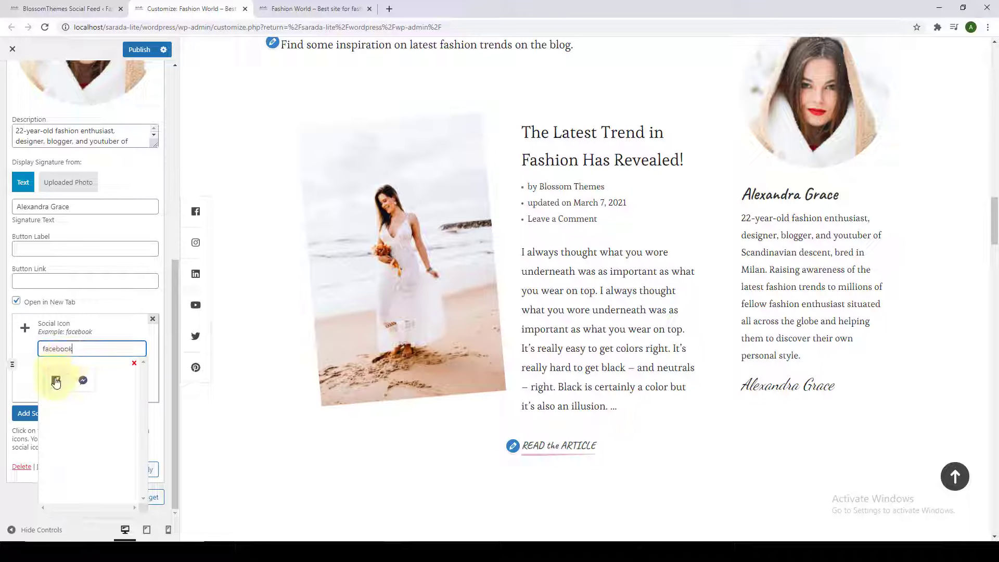
{"action": "left_click", "coordinate": [56, 382]}
{"action": "left_click", "coordinate": [118, 388]}
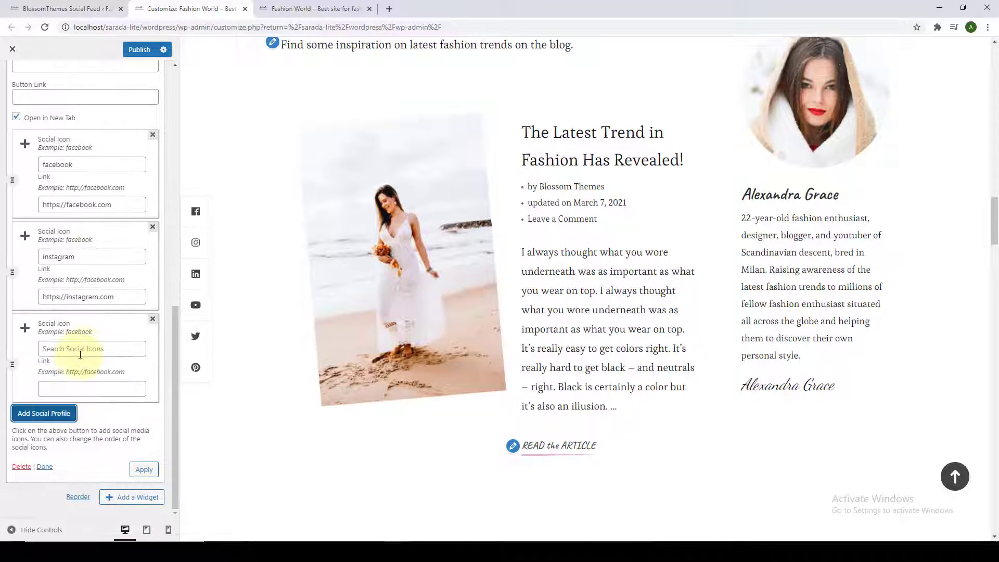
{"action": "left_click", "coordinate": [78, 349]}
{"action": "type", "text": "twitter"}
{"action": "left_click", "coordinate": [56, 380]}
{"action": "left_click", "coordinate": [44, 414]}
{"action": "left_click", "coordinate": [78, 348]}
{"action": "type", "text": "pinterest"}
{"action": "left_click", "coordinate": [55, 380]}
{"action": "left_click", "coordinate": [45, 413]}
{"action": "left_click", "coordinate": [78, 348]}
{"action": "type", "text": "linked"}
{"action": "left_click", "coordinate": [56, 381]}
{"action": "left_click", "coordinate": [45, 414]}
{"action": "left_click", "coordinate": [78, 349]}
{"action": "type", "text": "youtube"}
{"action": "left_click", "coordinate": [55, 380]}
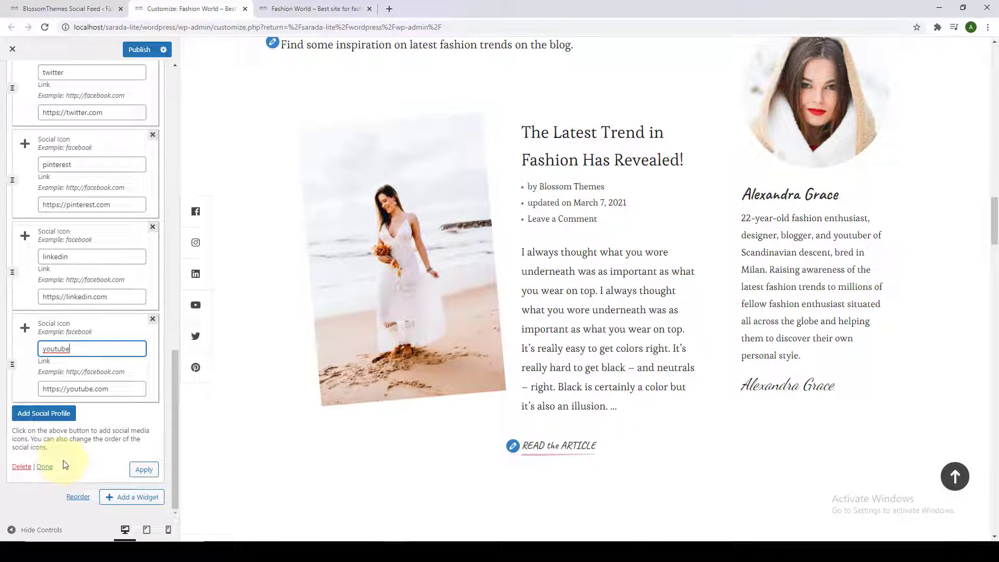
Step: Apply the Author Bio widget's settings, collapse it and publish the sidebar changes
{"action": "left_click", "coordinate": [145, 473]}
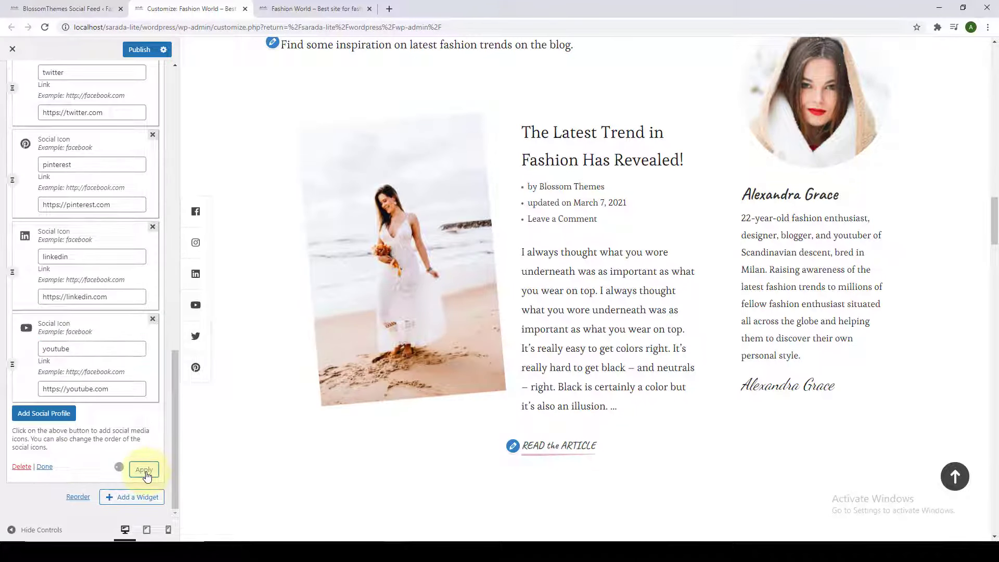
{"action": "left_click", "coordinate": [46, 468]}
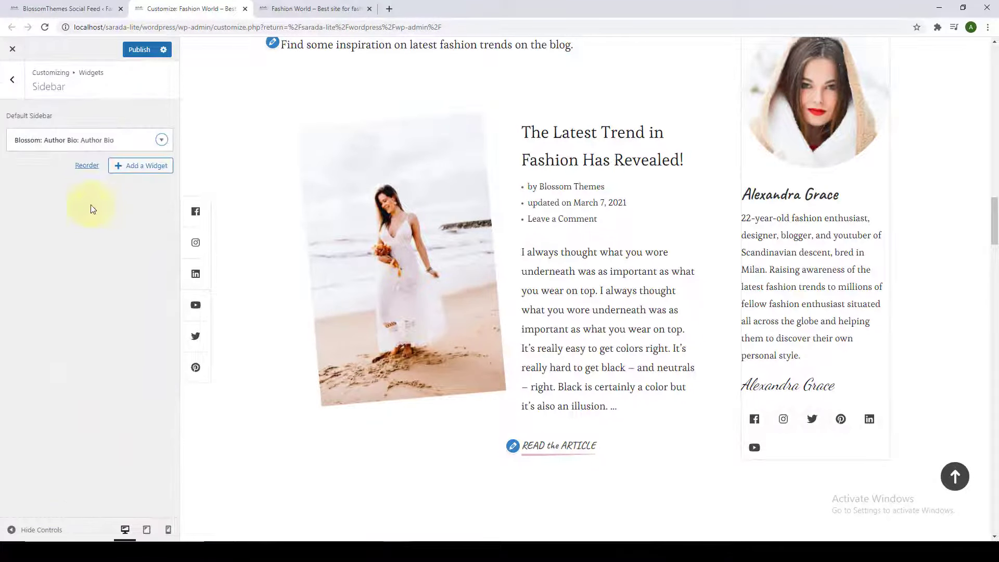
{"action": "left_click", "coordinate": [139, 50]}
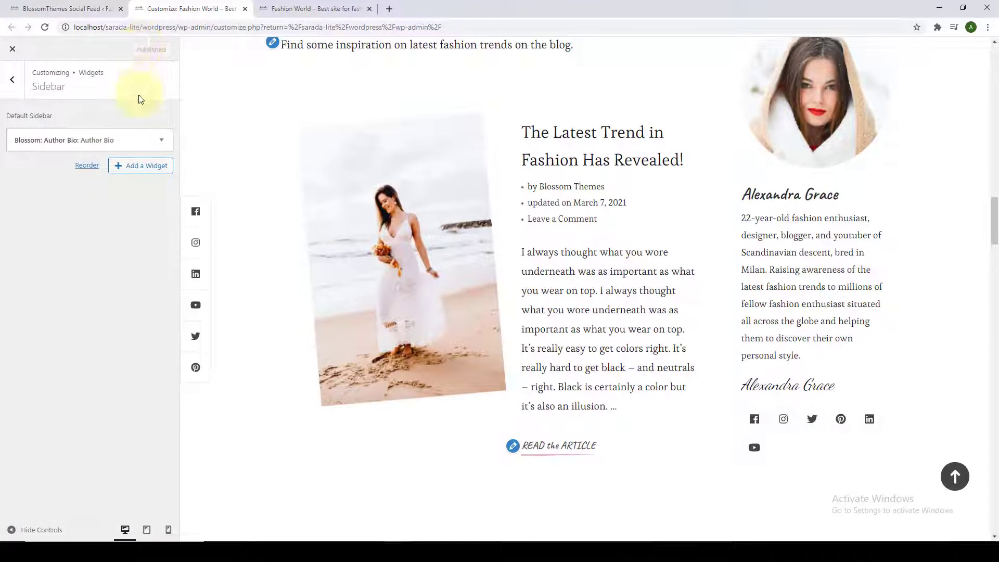
Step: Add the BlossomThemes Email Newsletter widget to the Default Sidebar below the Author Bio widget
{"action": "left_click", "coordinate": [119, 167]}
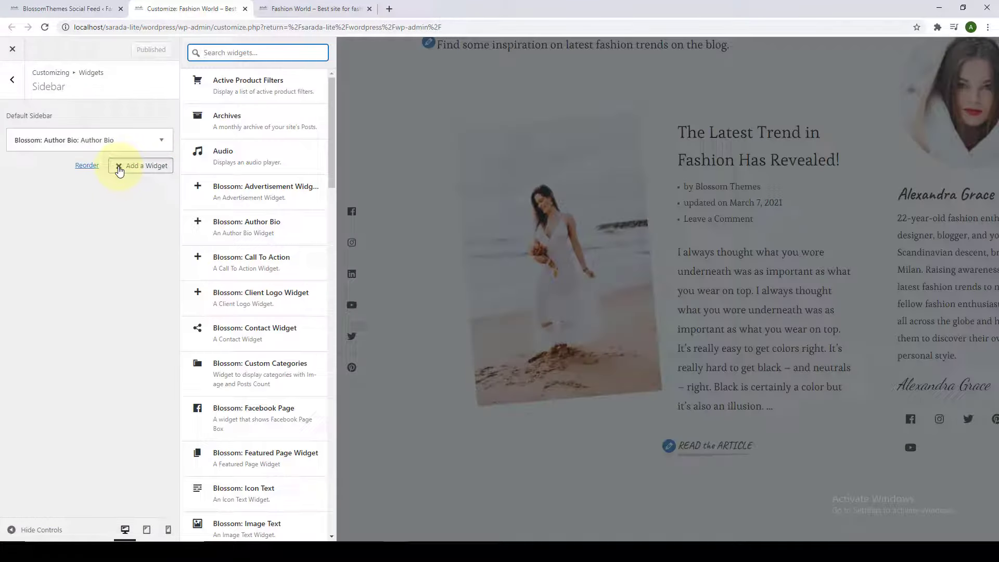
{"action": "scroll", "coordinate": [257, 189], "scroll_direction": "down", "scroll_amount": 4}
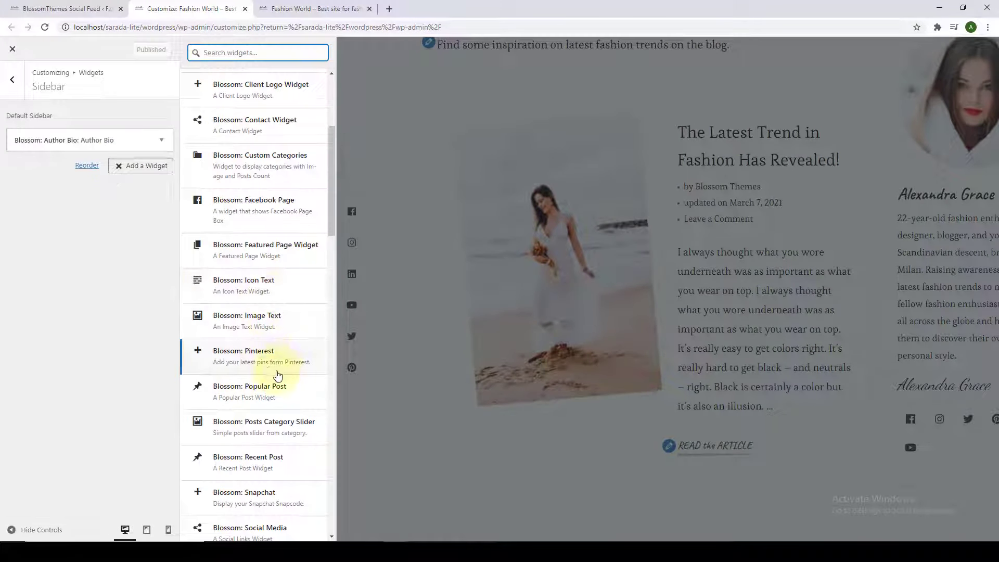
{"action": "scroll", "coordinate": [281, 364], "scroll_direction": "down", "scroll_amount": 4}
{"action": "scroll", "coordinate": [288, 452], "scroll_direction": "down", "scroll_amount": 2}
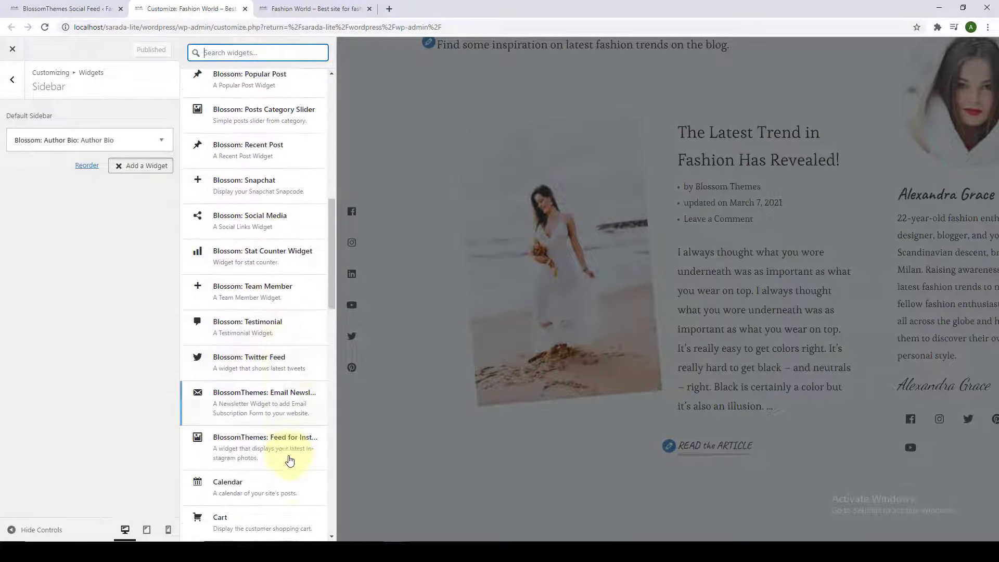
{"action": "scroll", "coordinate": [289, 485], "scroll_direction": "up", "scroll_amount": 1}
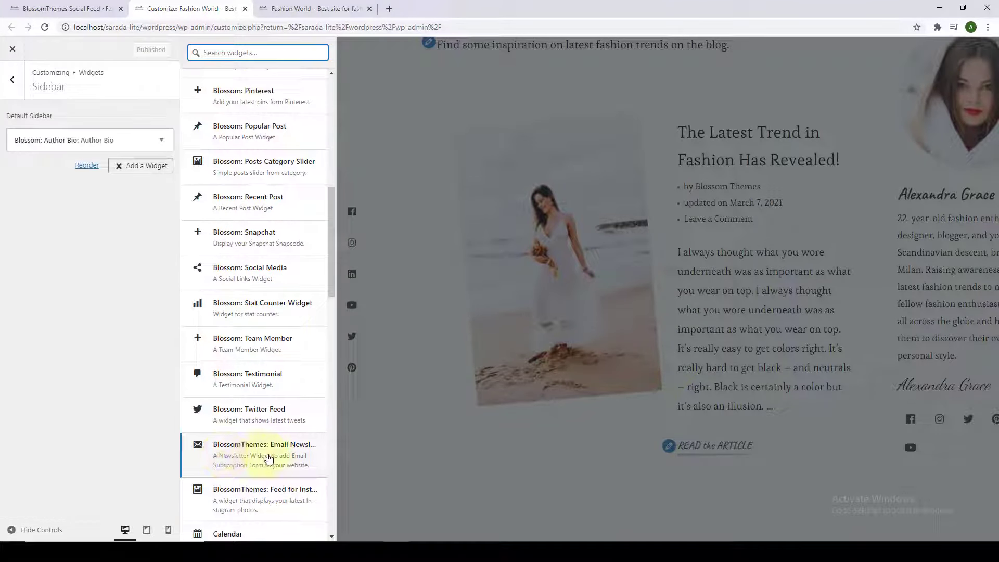
{"action": "left_click", "coordinate": [269, 458]}
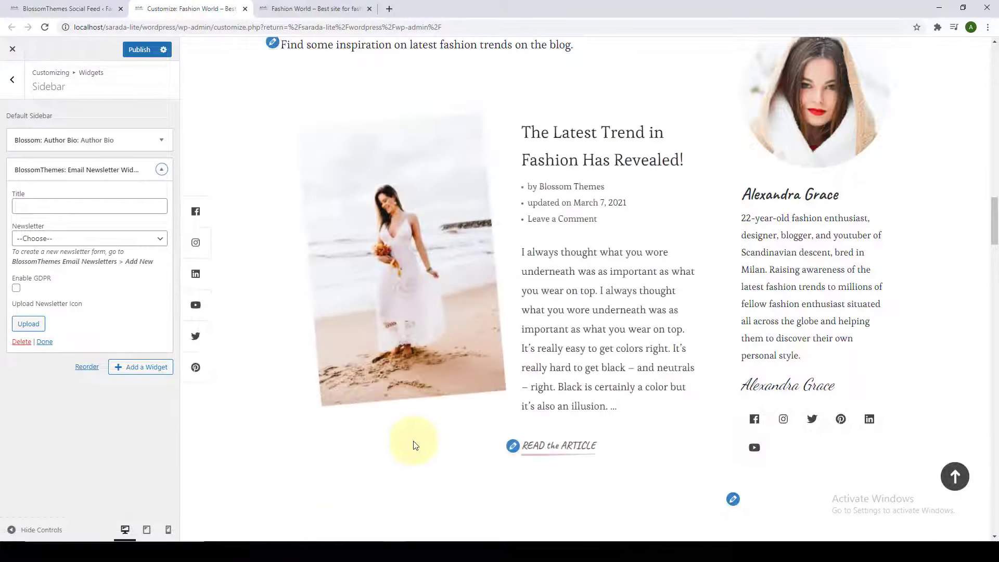
Step: Title the newsletter widget "Newsletter" and assign it the "Subscribe to our Newsletter" form
{"action": "scroll", "coordinate": [413, 442], "scroll_direction": "down", "scroll_amount": 3}
{"action": "left_click", "coordinate": [57, 206]}
{"action": "type", "text": "Newsletter"}
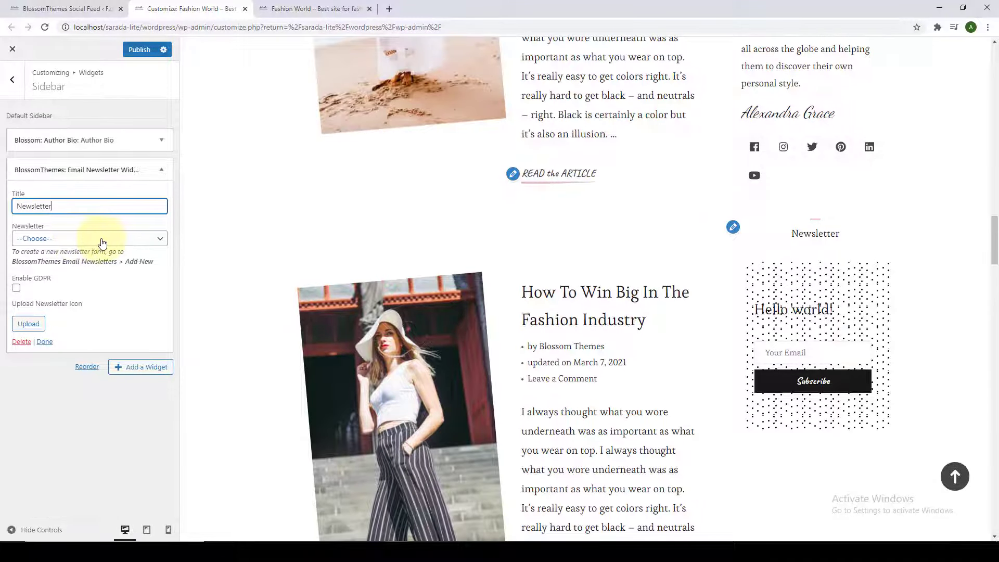
{"action": "left_click", "coordinate": [103, 238]}
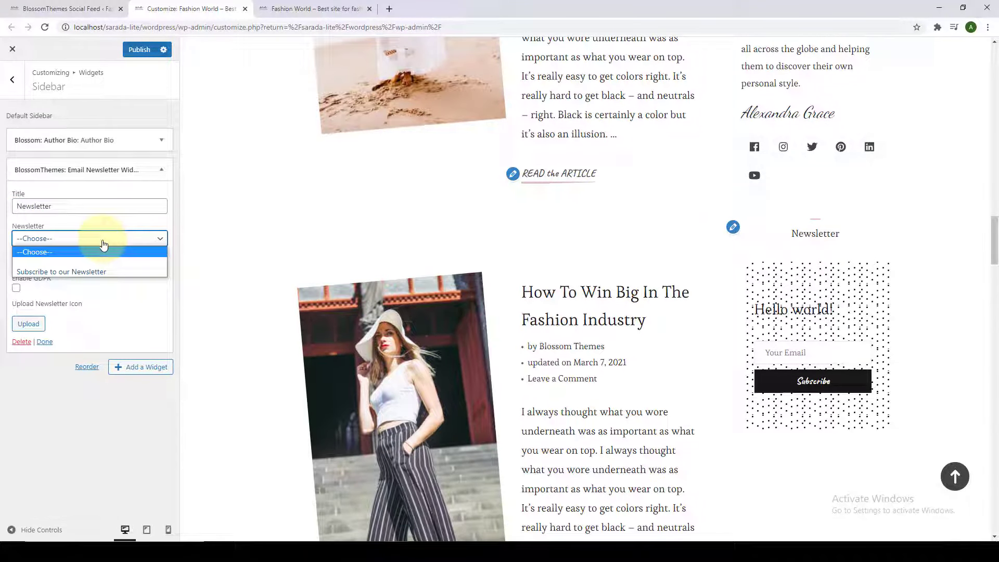
{"action": "left_click", "coordinate": [91, 272]}
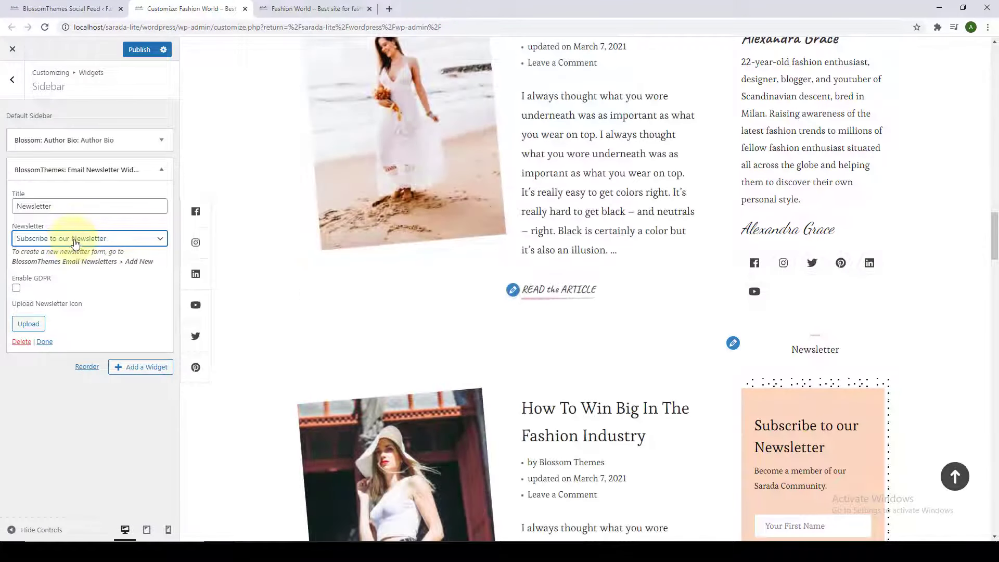
Step: Enable GDPR for the newsletter widget and collapse its settings
{"action": "scroll", "coordinate": [826, 351], "scroll_direction": "down", "scroll_amount": 3}
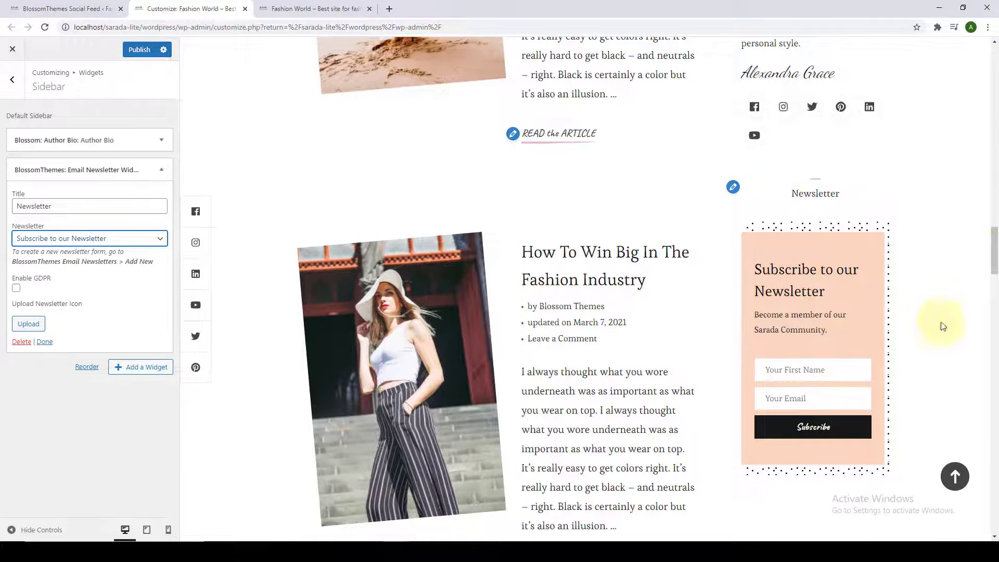
{"action": "left_click_drag", "start_coordinate": [994, 250], "coordinate": [994, 222]}
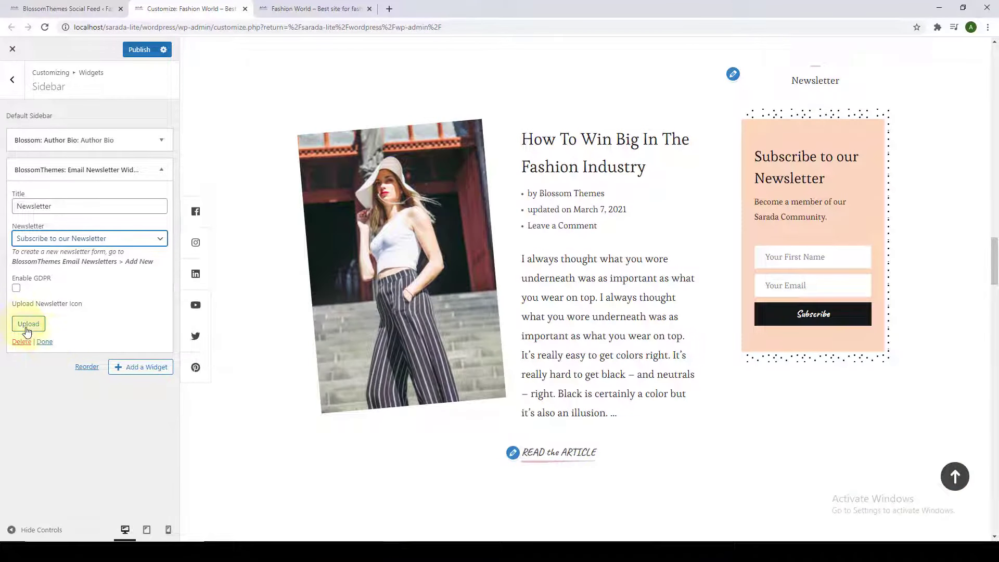
{"action": "left_click", "coordinate": [16, 289]}
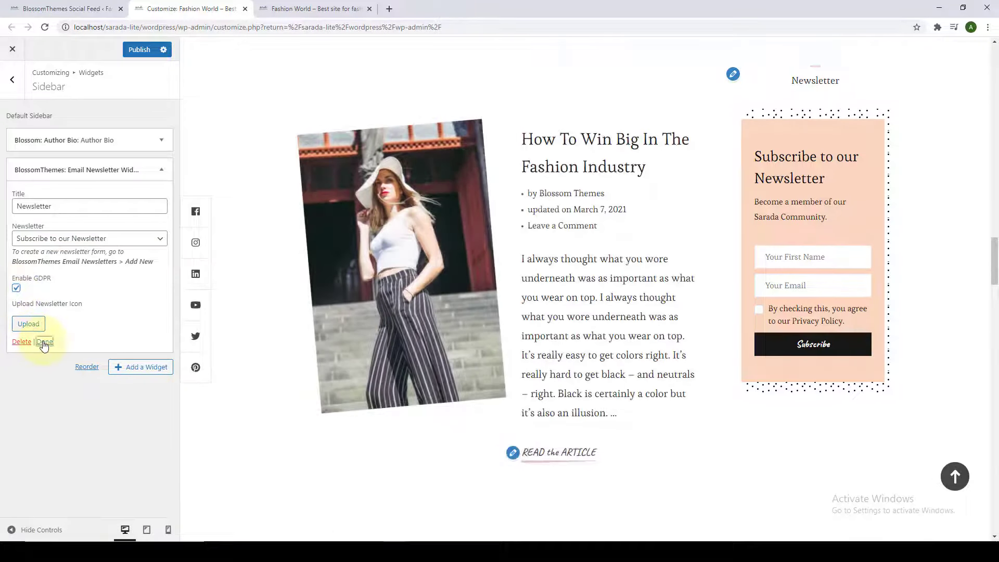
{"action": "left_click", "coordinate": [44, 342]}
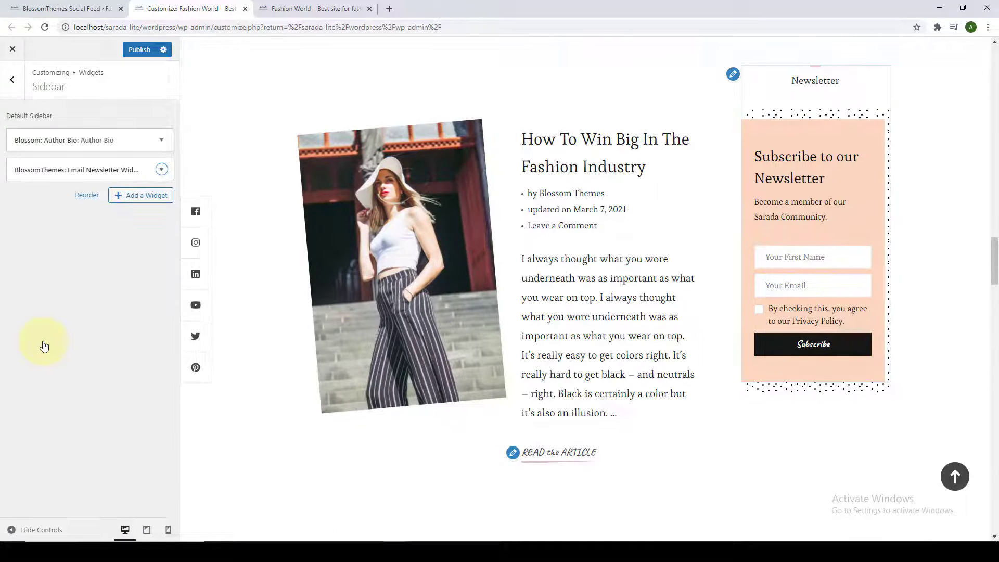
Step: Add the Blossom: Recent Post widget to the sidebar and enable its post thumbnails and post dates
{"action": "left_click", "coordinate": [120, 205]}
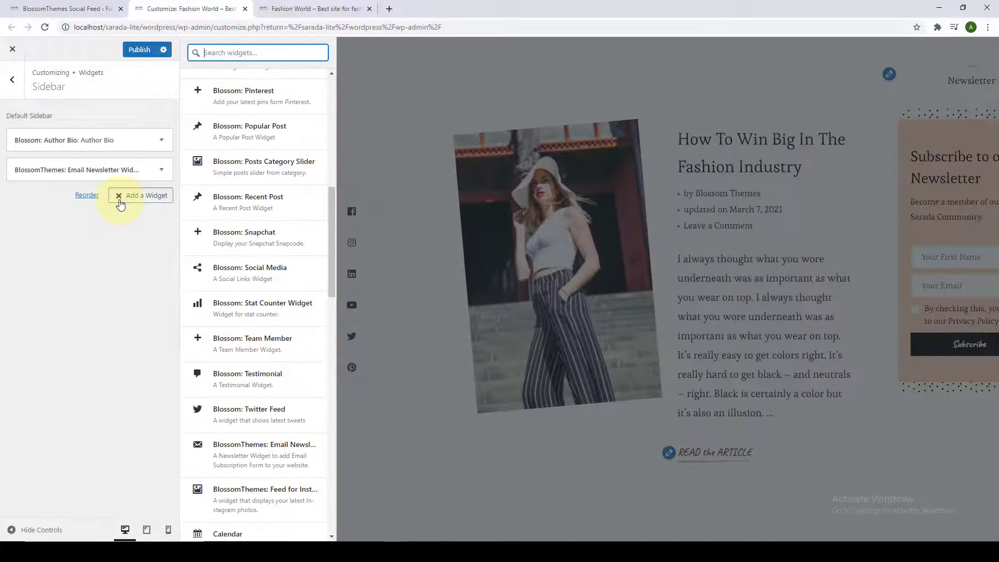
{"action": "left_click", "coordinate": [217, 203]}
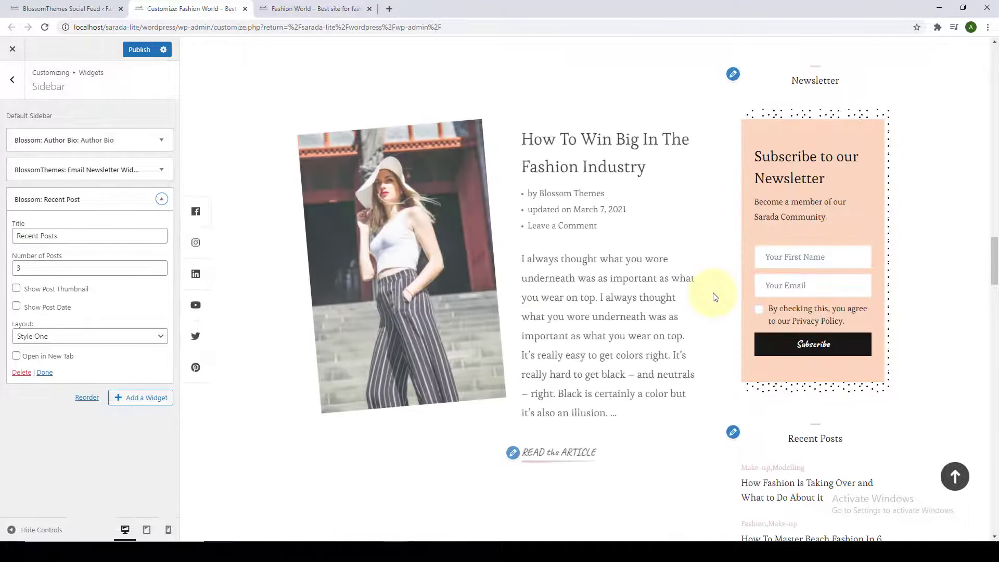
{"action": "scroll", "coordinate": [718, 294], "scroll_direction": "down", "scroll_amount": 4}
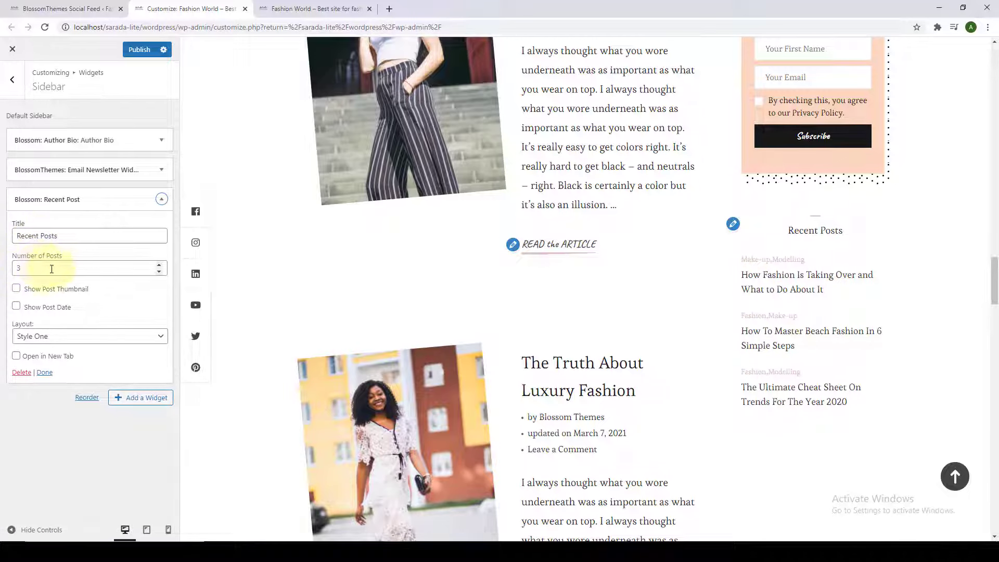
{"action": "left_click", "coordinate": [50, 335]}
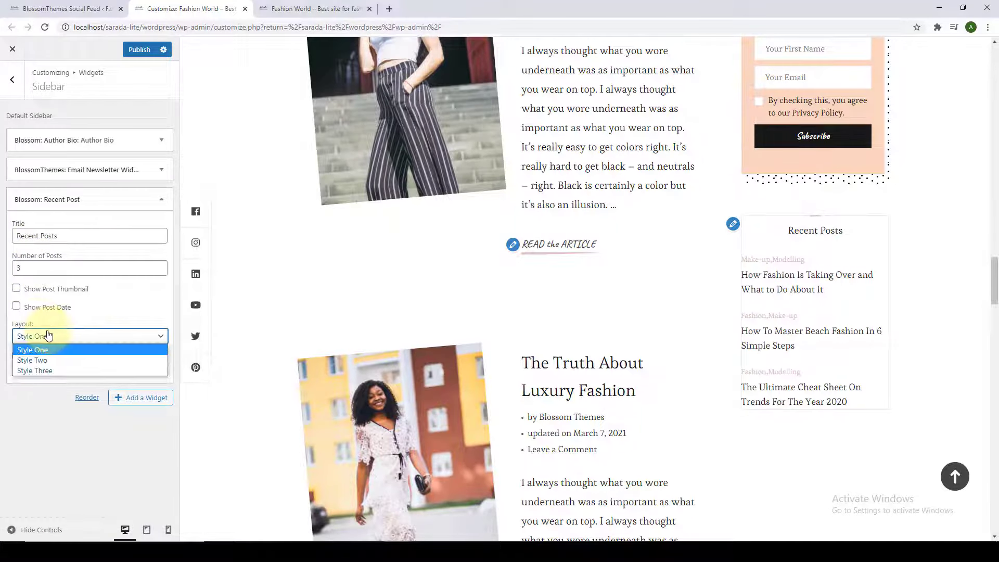
{"action": "left_click", "coordinate": [16, 290]}
{"action": "left_click", "coordinate": [16, 307]}
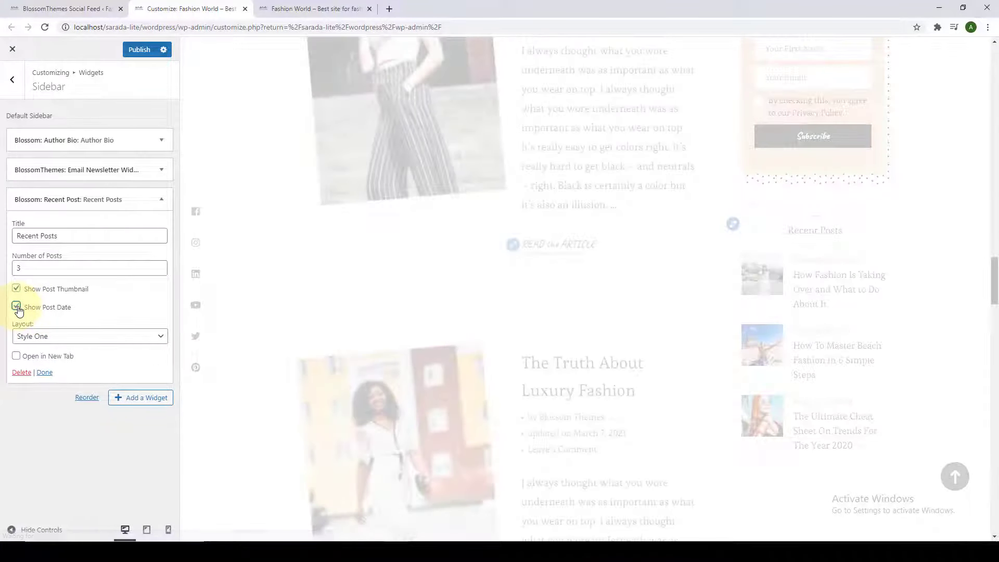
Step: Set the Recent Post widget's layout to Style Two and collapse its settings
{"action": "left_click", "coordinate": [61, 335]}
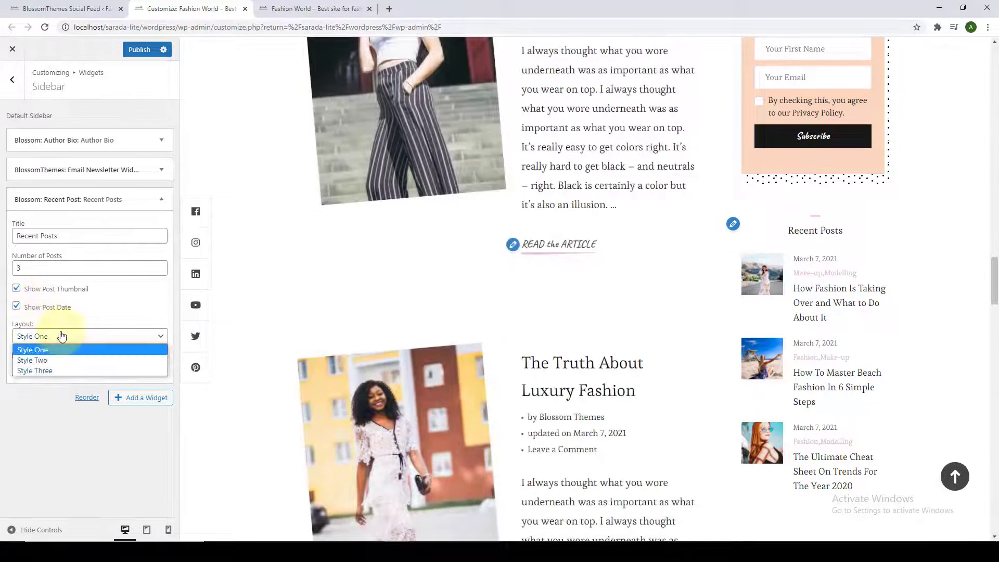
{"action": "left_click", "coordinate": [52, 361]}
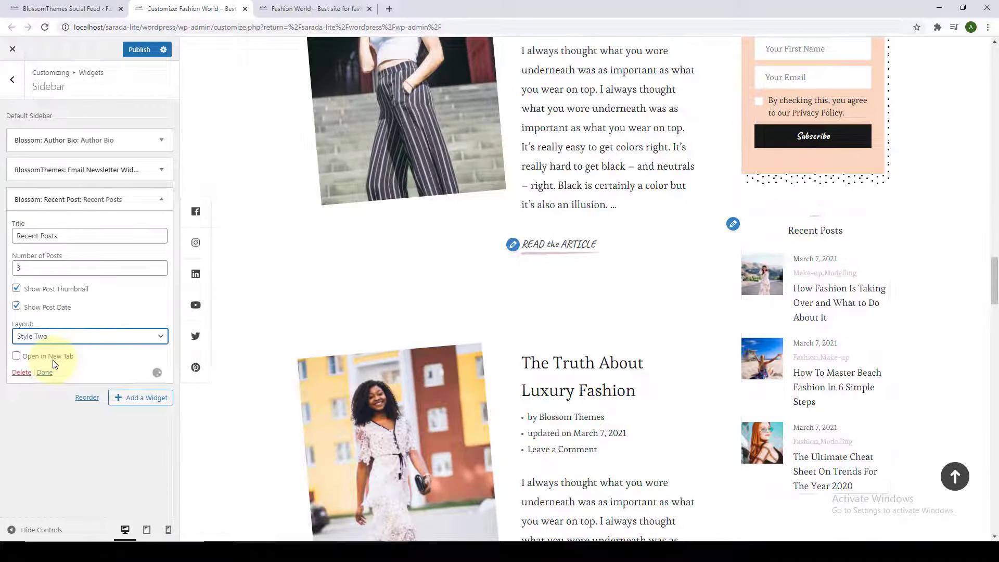
{"action": "scroll", "coordinate": [836, 285], "scroll_direction": "down", "scroll_amount": 6}
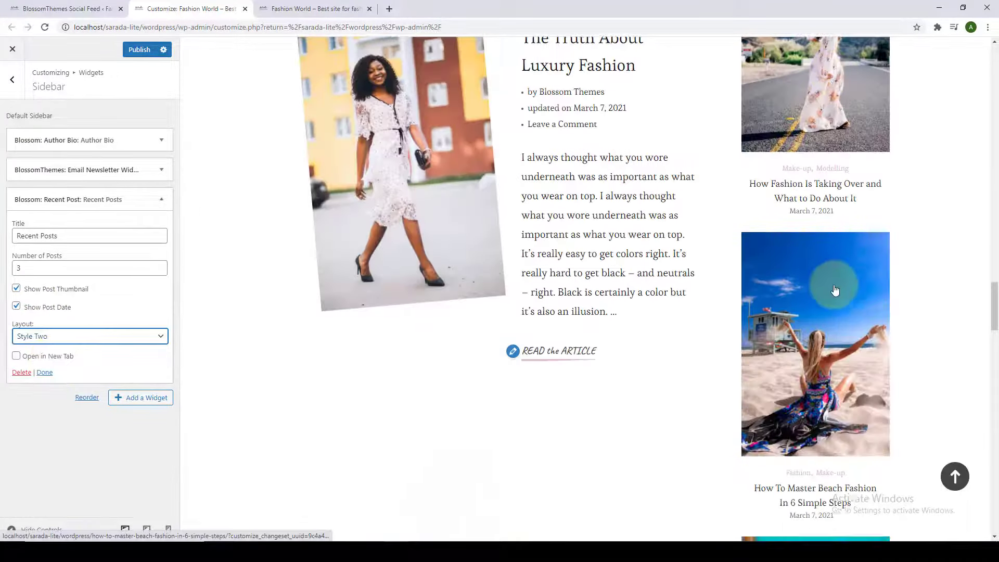
{"action": "scroll", "coordinate": [835, 286], "scroll_direction": "down", "scroll_amount": 10}
{"action": "left_click", "coordinate": [68, 337]}
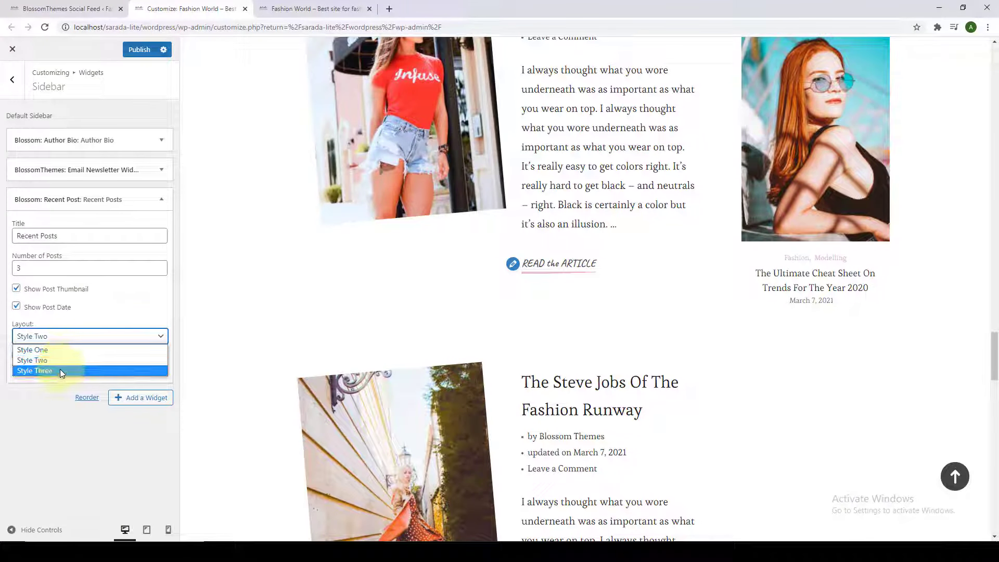
{"action": "left_click", "coordinate": [41, 405]}
{"action": "left_click", "coordinate": [47, 376]}
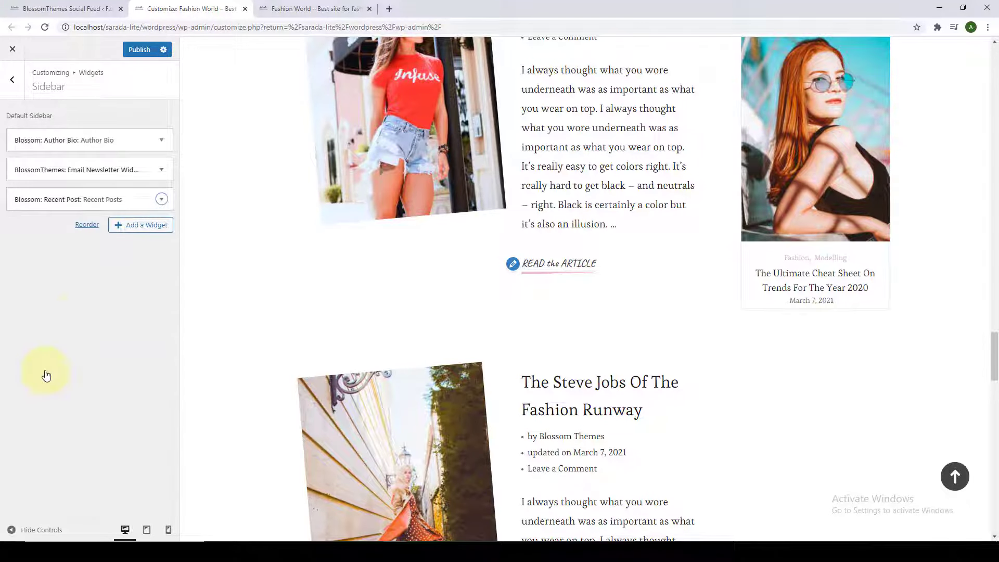
Step: Add the BlossomThemes Feed for Instagram widget with 9 photos, 3 per row, and collapse its settings
{"action": "left_click", "coordinate": [124, 229]}
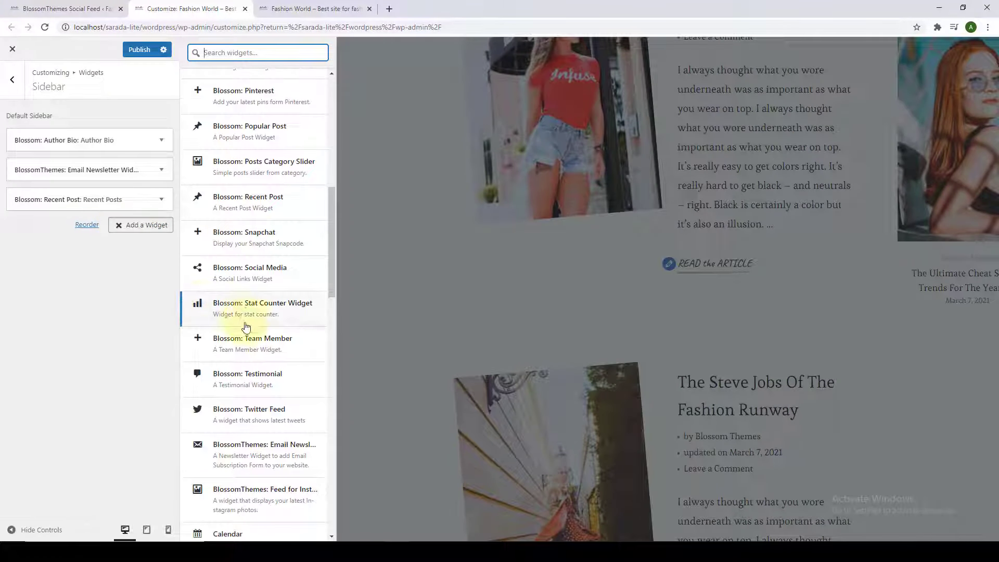
{"action": "scroll", "coordinate": [234, 307], "scroll_direction": "down", "scroll_amount": 5}
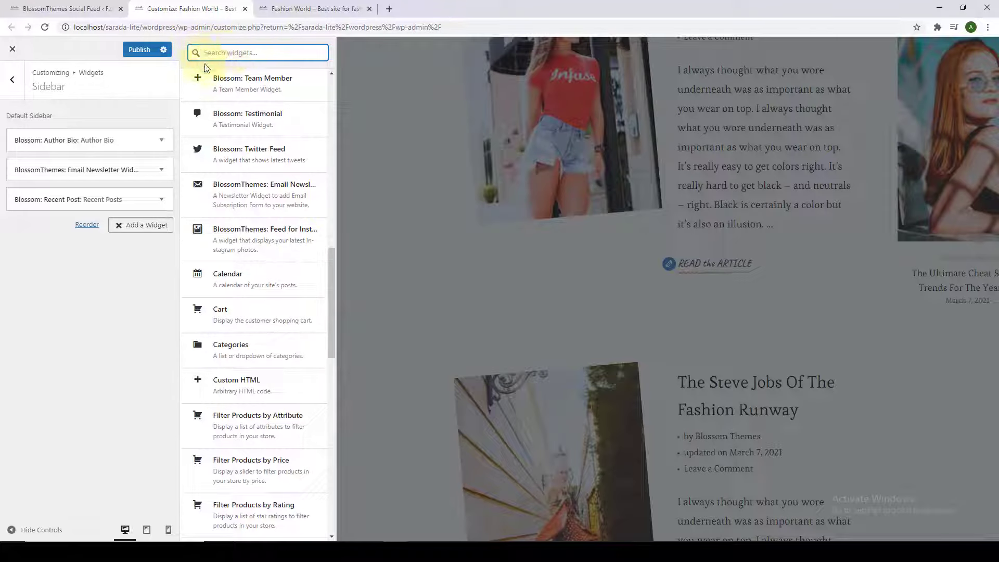
{"action": "left_click", "coordinate": [233, 240]}
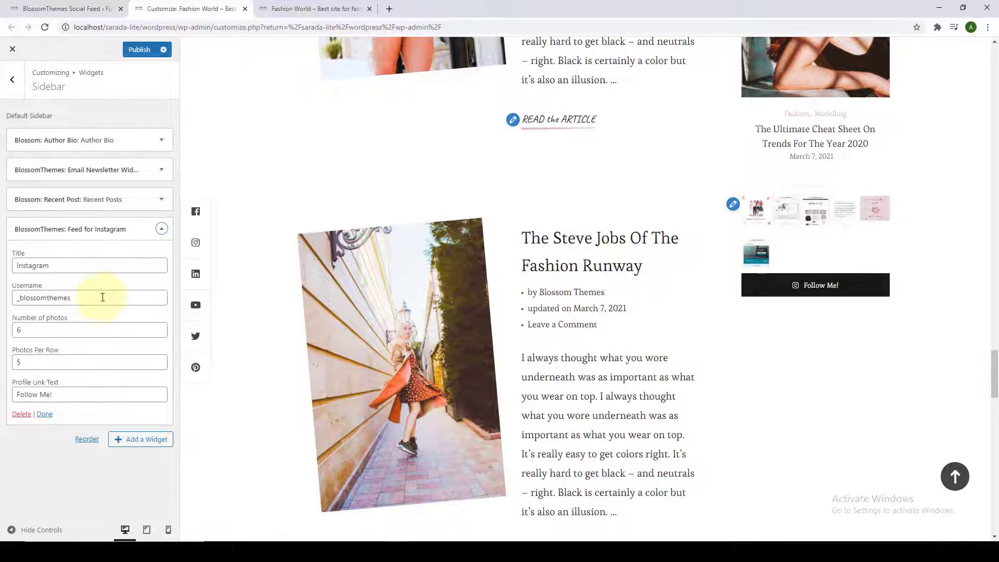
{"action": "triple_click", "coordinate": [160, 328]}
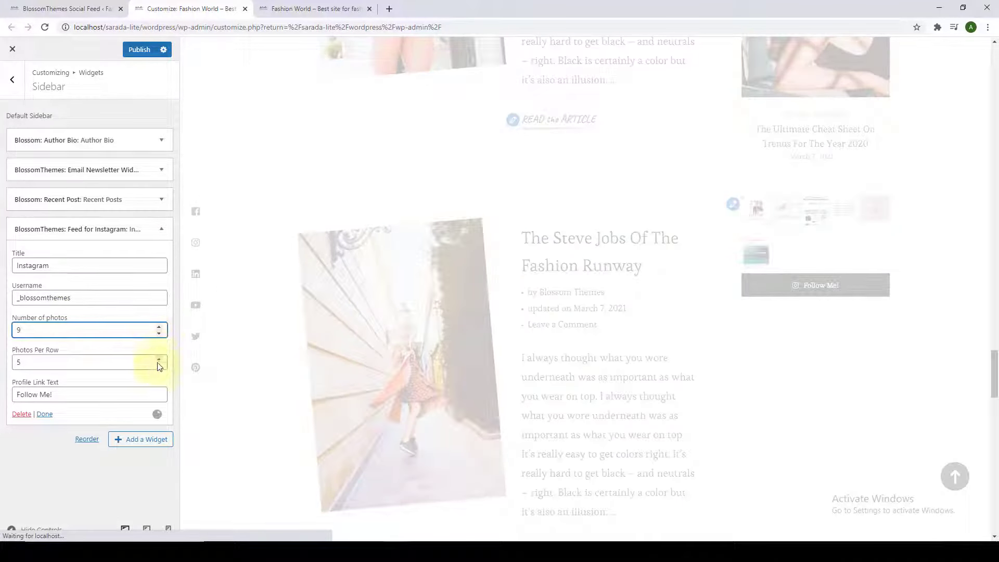
{"action": "double_click", "coordinate": [160, 366]}
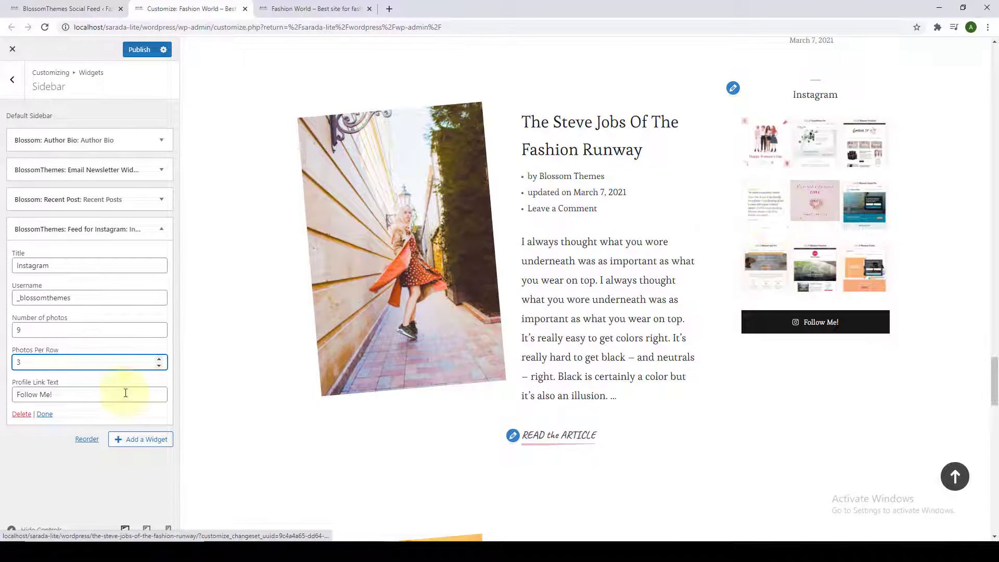
{"action": "left_click", "coordinate": [45, 414]}
Step: Add the Blossom: Posts Category Slider widget to the sidebar below the Instagram feed
{"action": "left_click", "coordinate": [140, 255]}
{"action": "scroll", "coordinate": [256, 383], "scroll_direction": "down", "scroll_amount": 4}
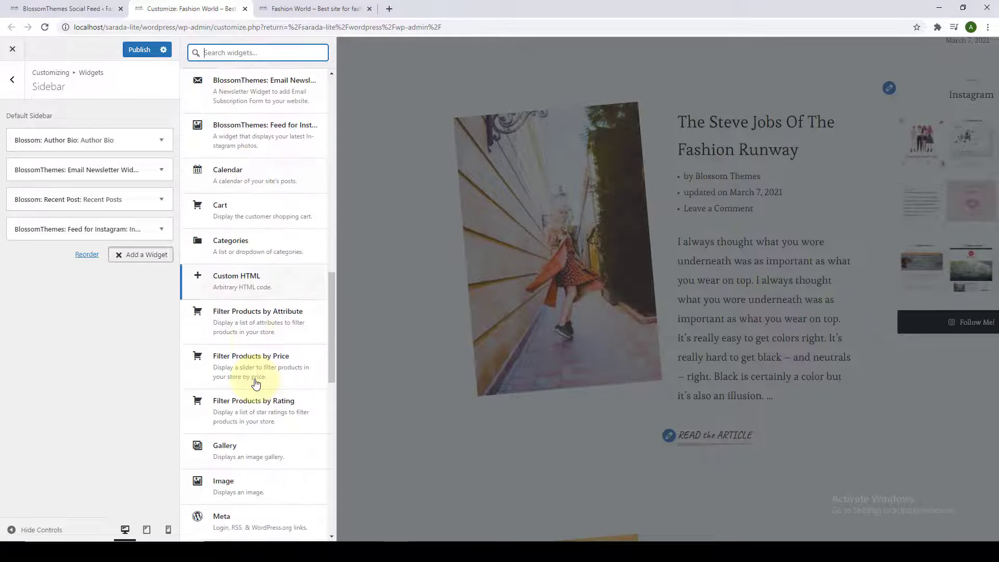
{"action": "scroll", "coordinate": [256, 384], "scroll_direction": "up", "scroll_amount": 4}
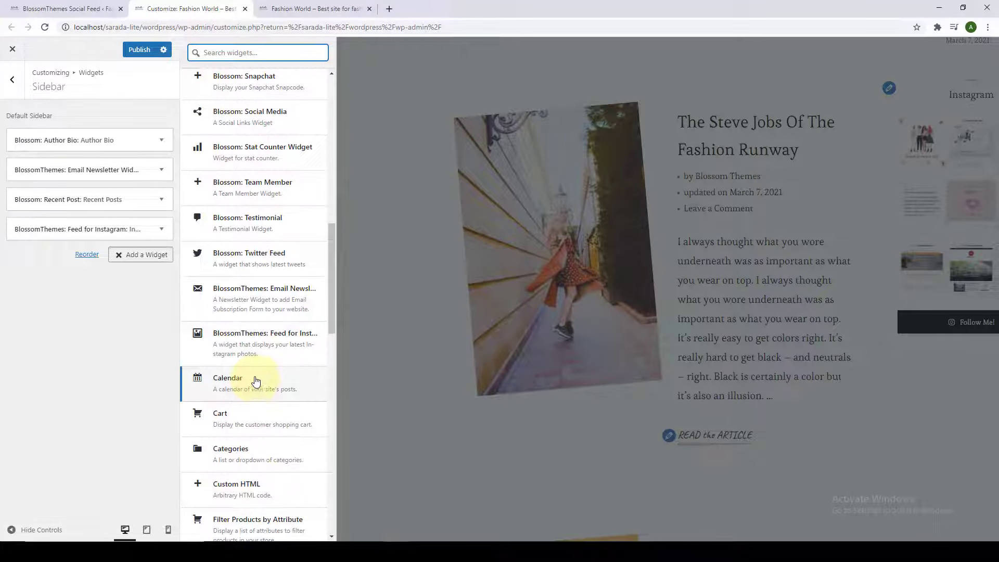
{"action": "scroll", "coordinate": [256, 382], "scroll_direction": "up", "scroll_amount": 4}
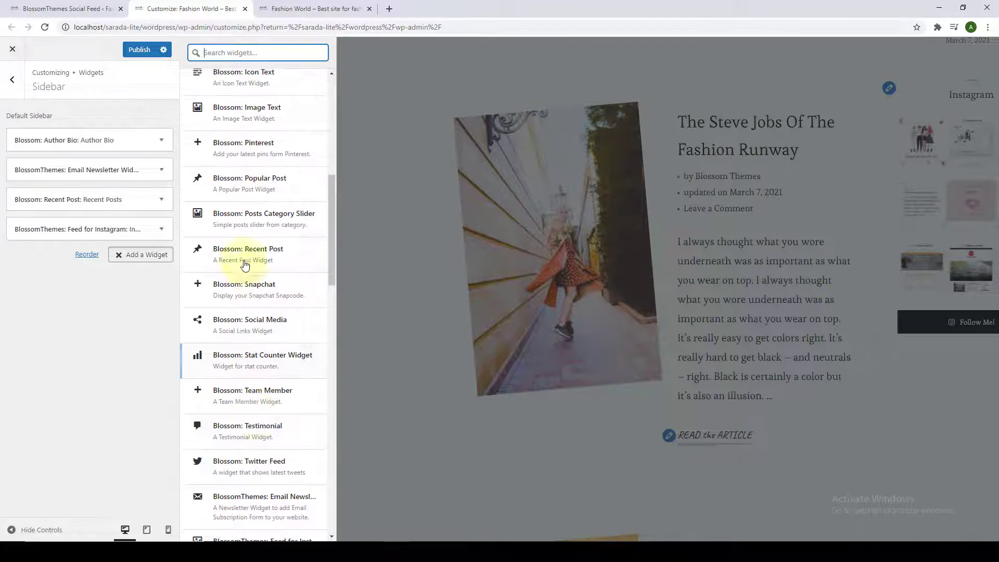
{"action": "left_click", "coordinate": [255, 227]}
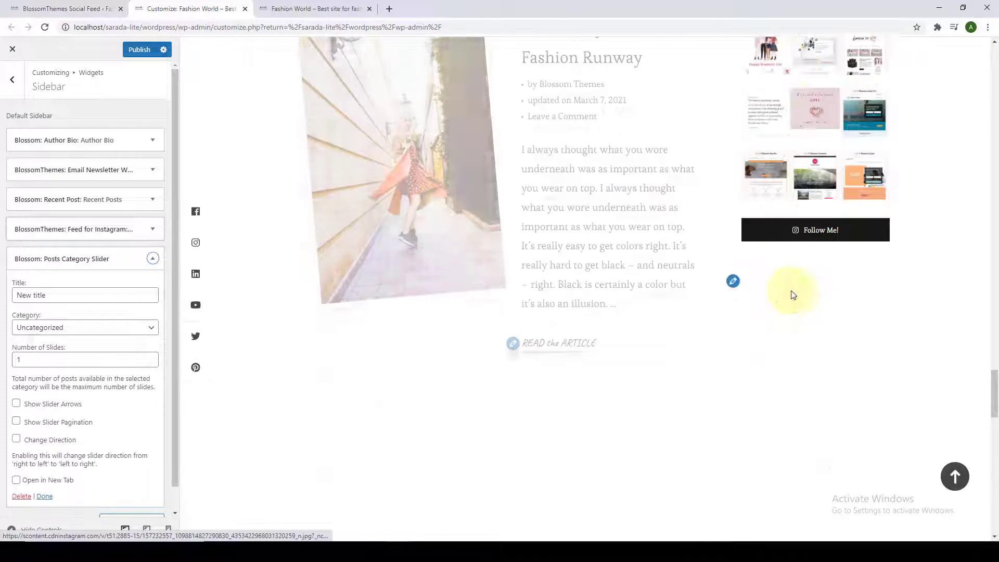
Step: Title the posts category slider "Categories" and set its category to Travel
{"action": "double_click", "coordinate": [56, 269]}
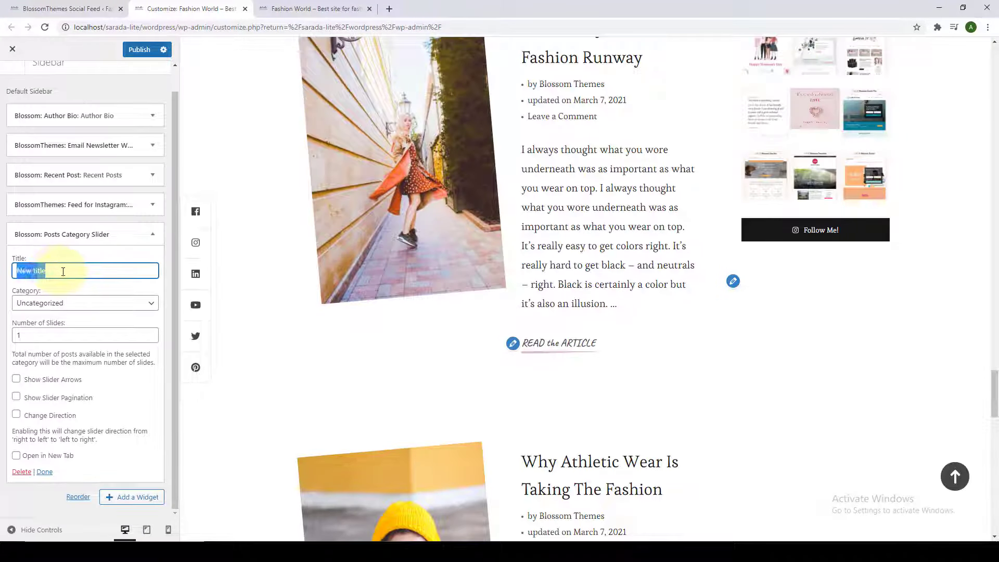
{"action": "type", "text": "Categories"}
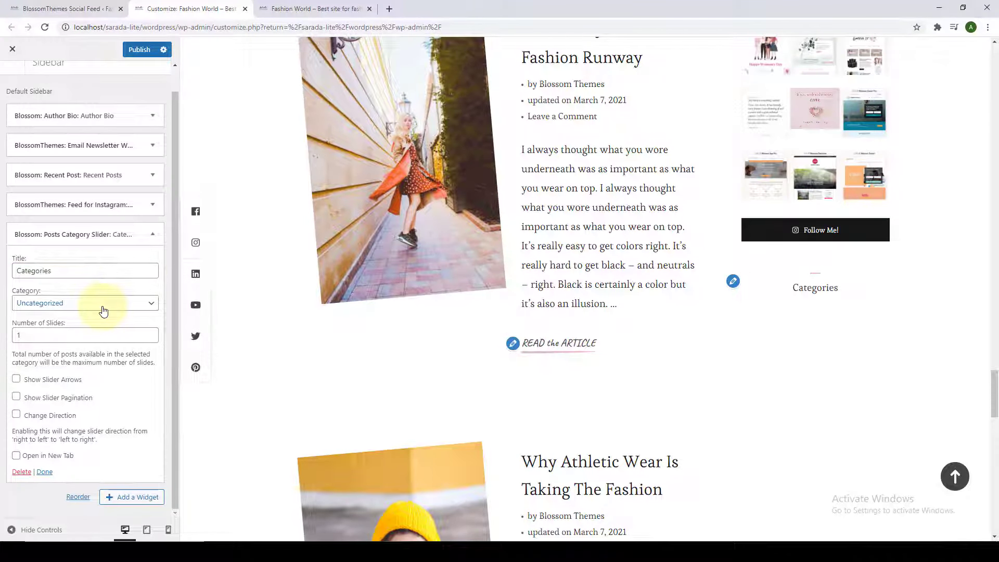
{"action": "left_click", "coordinate": [103, 303]}
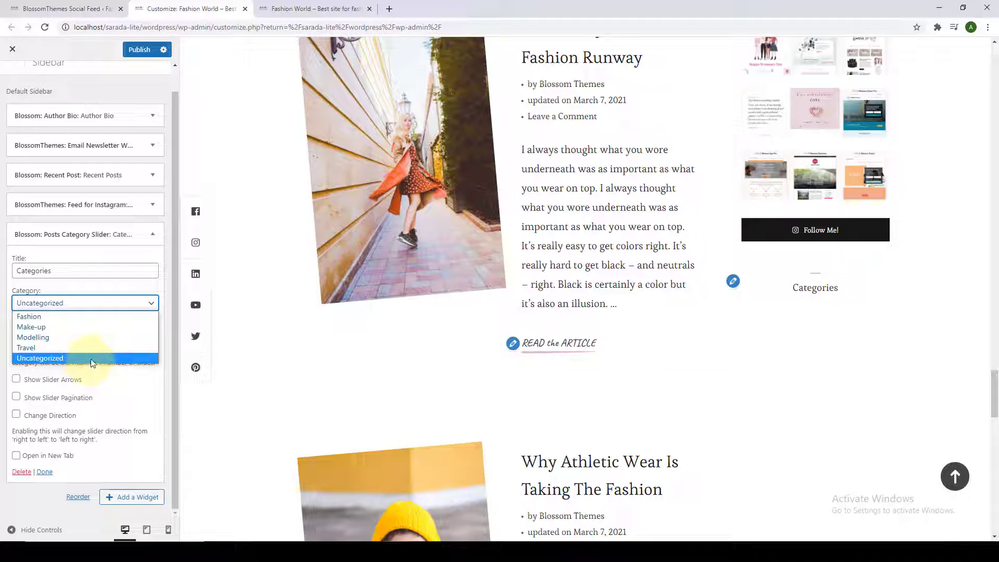
{"action": "left_click", "coordinate": [68, 347]}
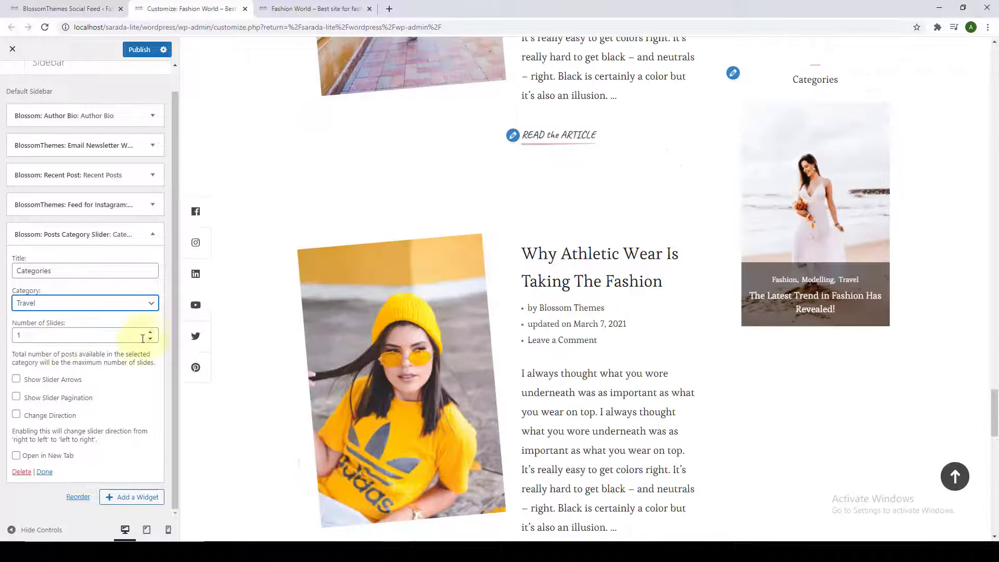
Step: Set the category slider to 3 slides, enable its arrows, pagination and changed direction, and publish the sidebar
{"action": "left_click", "coordinate": [151, 333]}
{"action": "left_click", "coordinate": [150, 333]}
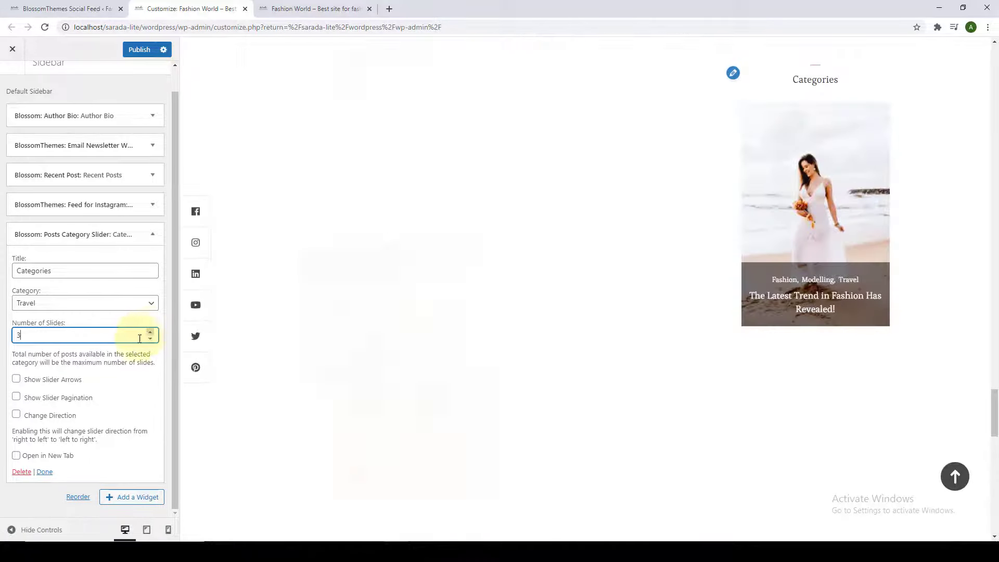
{"action": "left_click", "coordinate": [16, 379]}
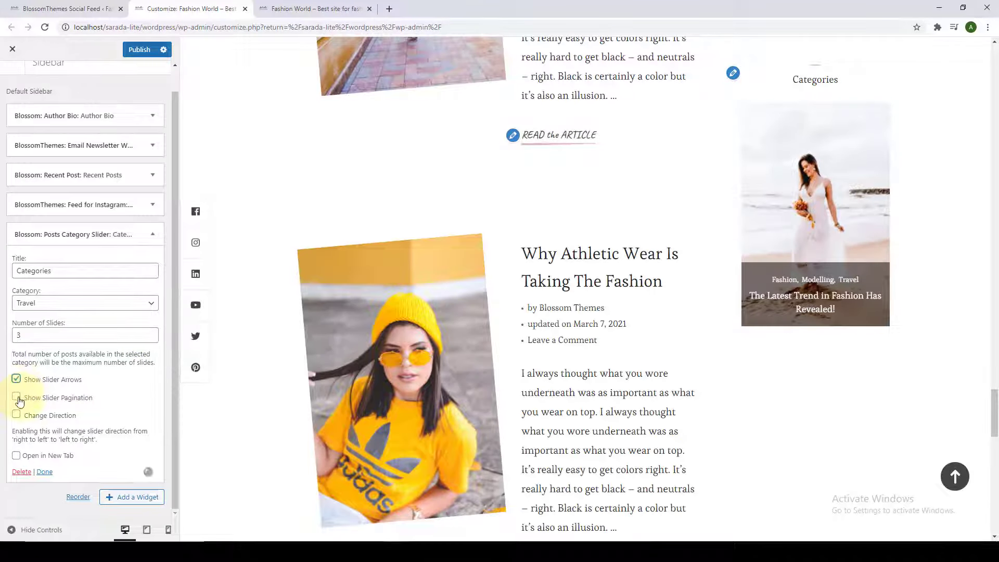
{"action": "left_click", "coordinate": [16, 397]}
{"action": "left_click", "coordinate": [17, 415]}
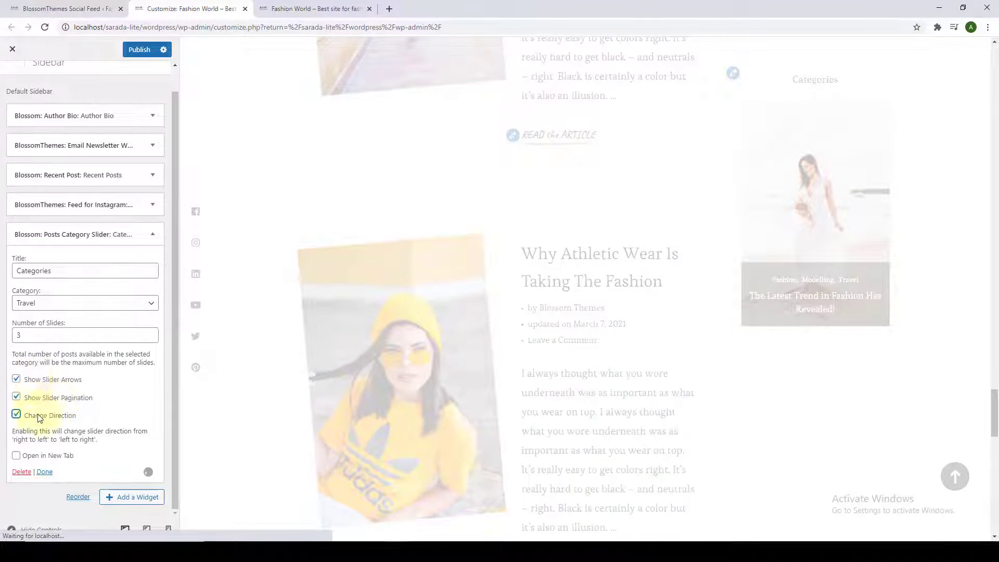
{"action": "left_click", "coordinate": [46, 475]}
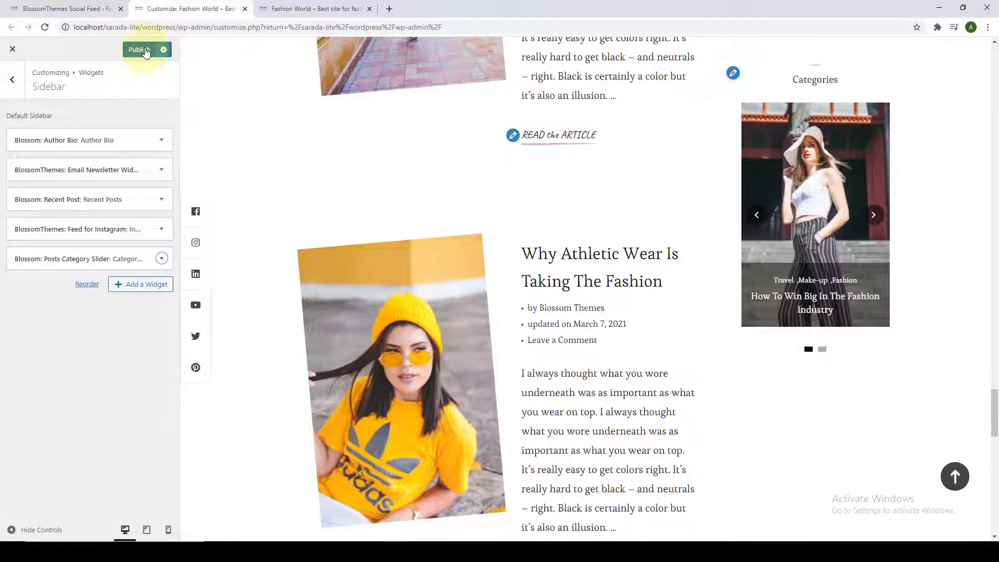
{"action": "left_click", "coordinate": [144, 50]}
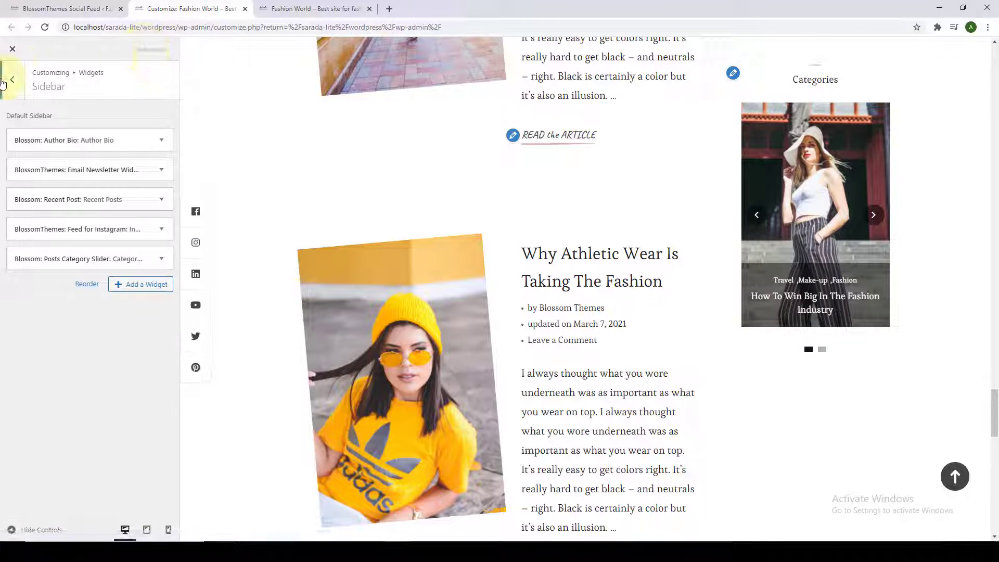
Step: Search the available widgets for "text" and add the Text widget to the Footer One area
{"action": "left_click", "coordinate": [3, 81]}
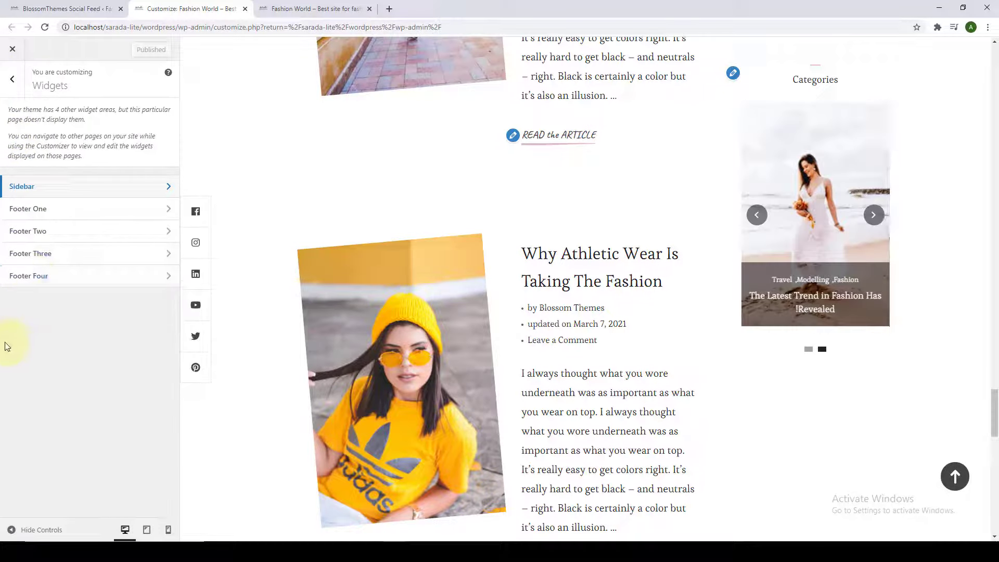
{"action": "left_click_drag", "start_coordinate": [994, 401], "coordinate": [995, 508]}
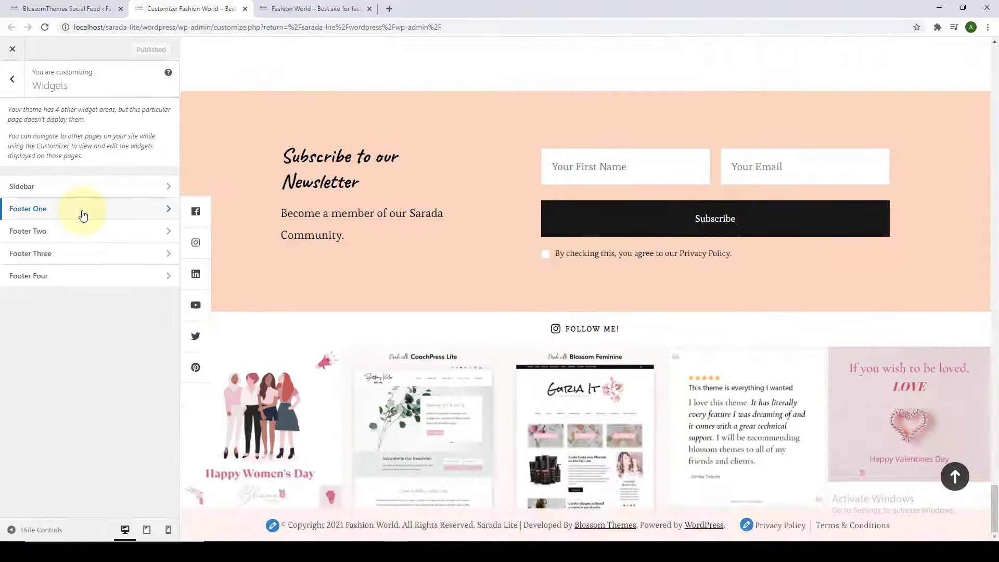
{"action": "left_click", "coordinate": [83, 215]}
{"action": "left_click", "coordinate": [119, 141]}
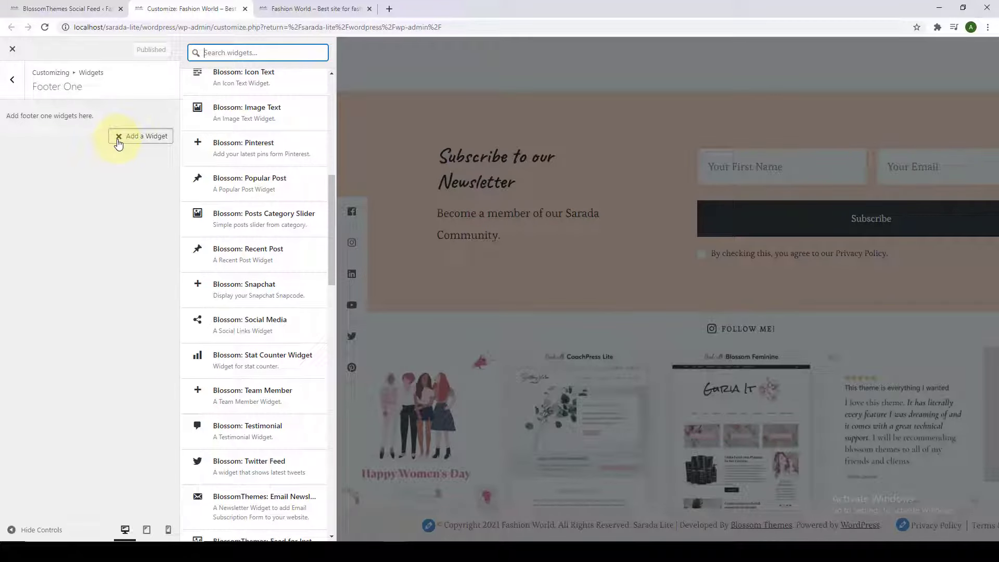
{"action": "scroll", "coordinate": [239, 211], "scroll_direction": "up", "scroll_amount": 1}
{"action": "scroll", "coordinate": [238, 225], "scroll_direction": "down", "scroll_amount": 5}
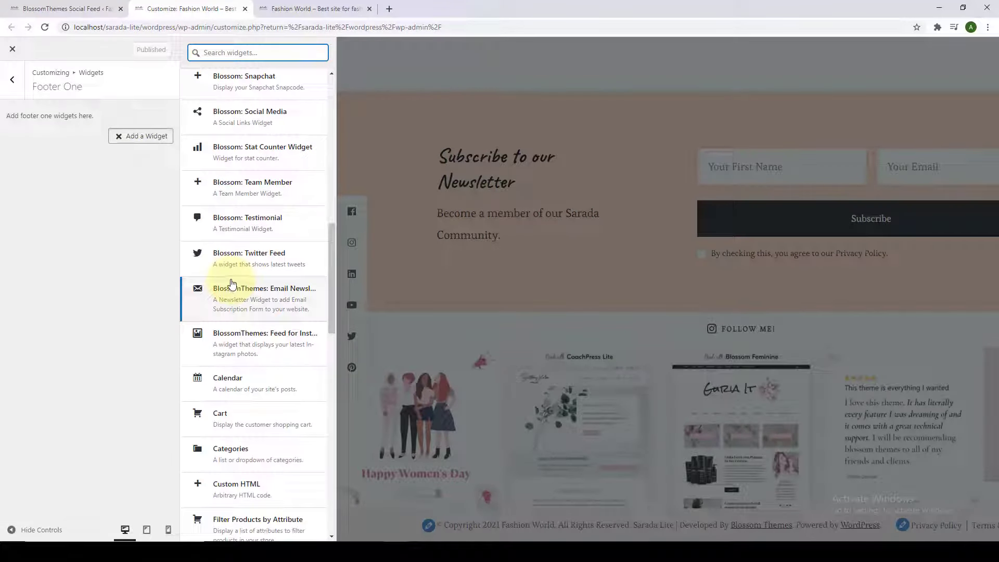
{"action": "scroll", "coordinate": [233, 282], "scroll_direction": "up", "scroll_amount": 1}
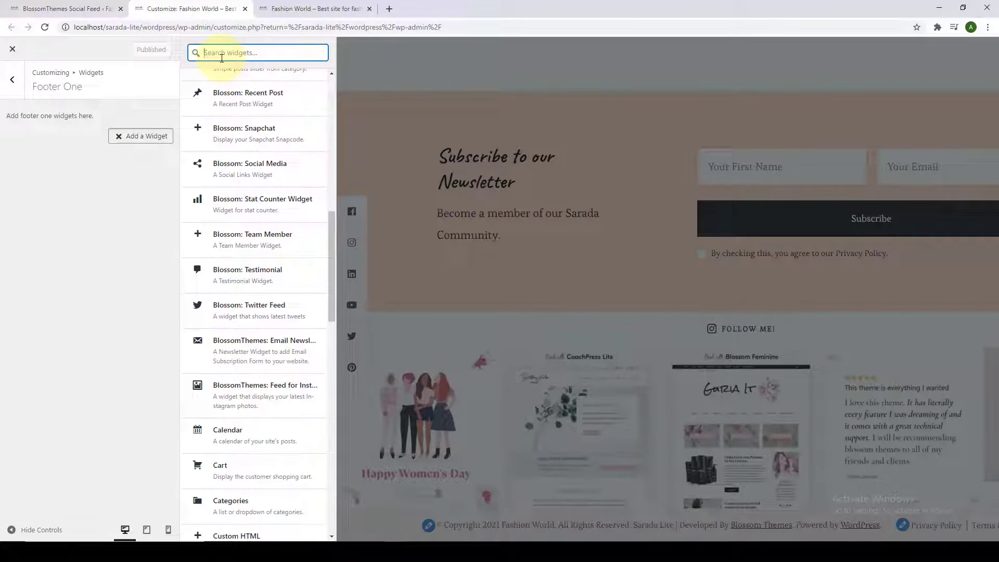
{"action": "type", "text": "text"}
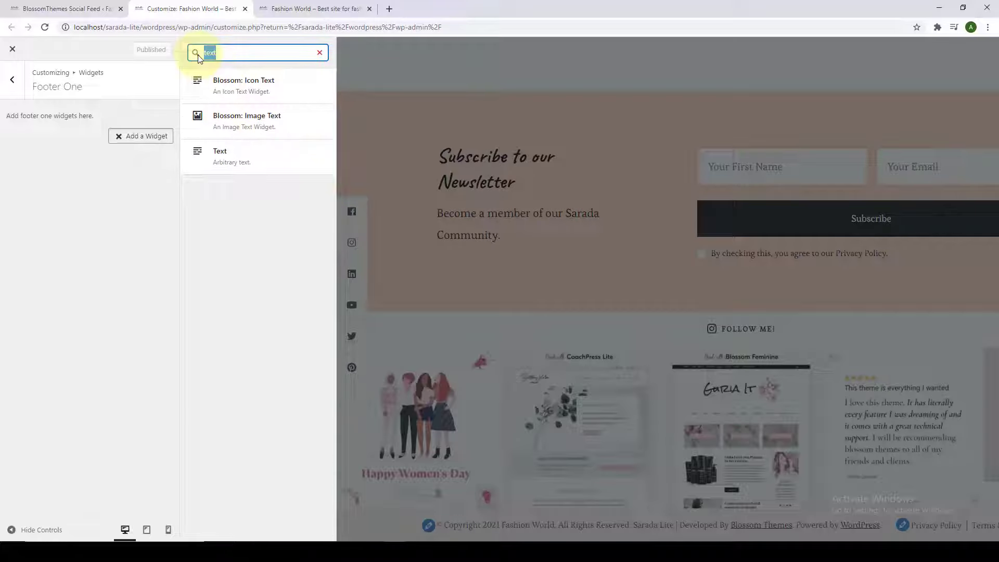
{"action": "left_click", "coordinate": [240, 165]}
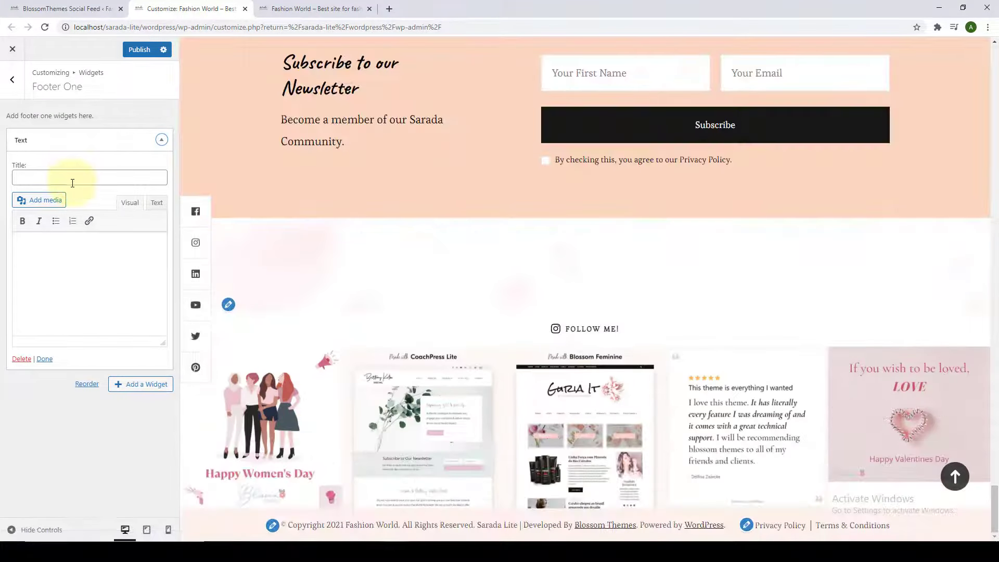
Step: Title the Text widget "Sarada", fill it with the blurb starting "Are you a Fashion Blogger? Or a tarvel and Lifestyle Blogger?", and publish
{"action": "left_click", "coordinate": [72, 180]}
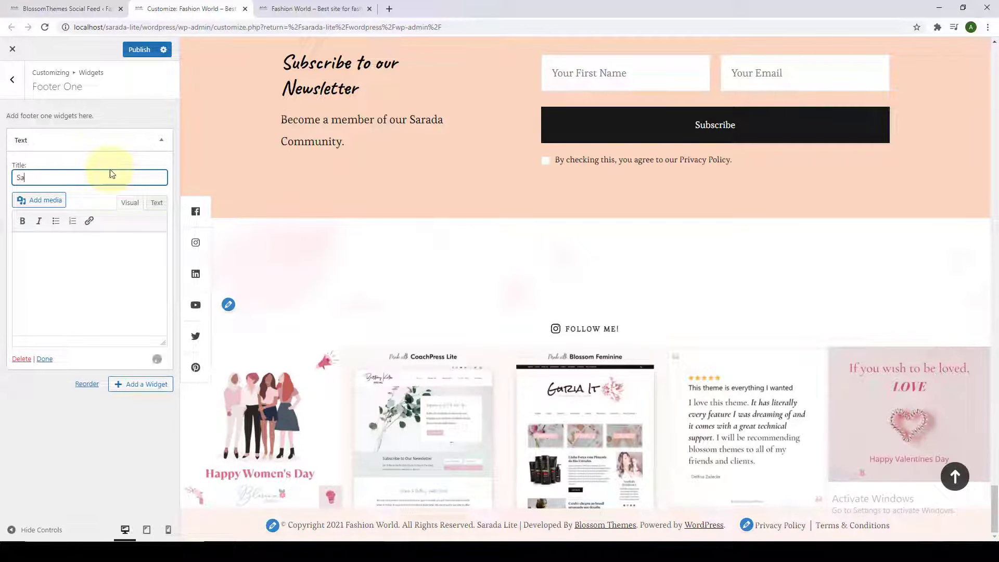
{"action": "left_click", "coordinate": [67, 283]}
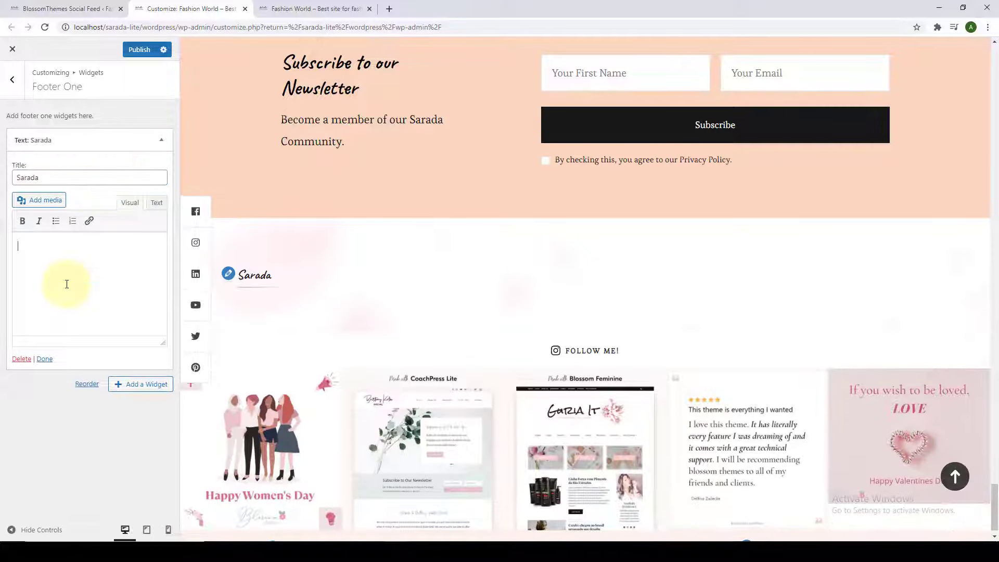
{"action": "type", "text": "Are you a Fashion Blogger? Or a tarvel and Lifestyle Blogger? Are you looking for a feminine-style WordPress Theme that stands out form the rest?"}
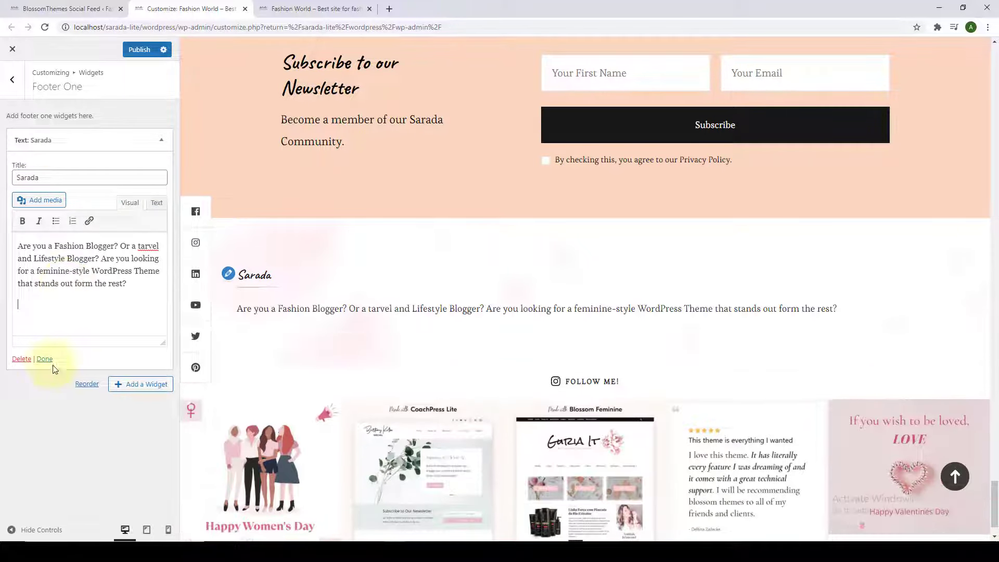
{"action": "left_click", "coordinate": [46, 360]}
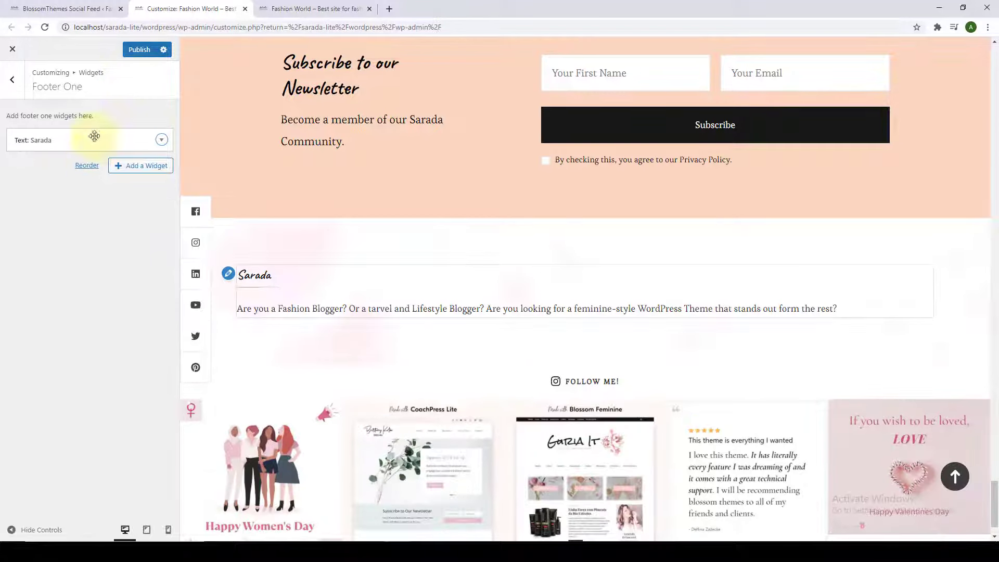
{"action": "left_click", "coordinate": [137, 50]}
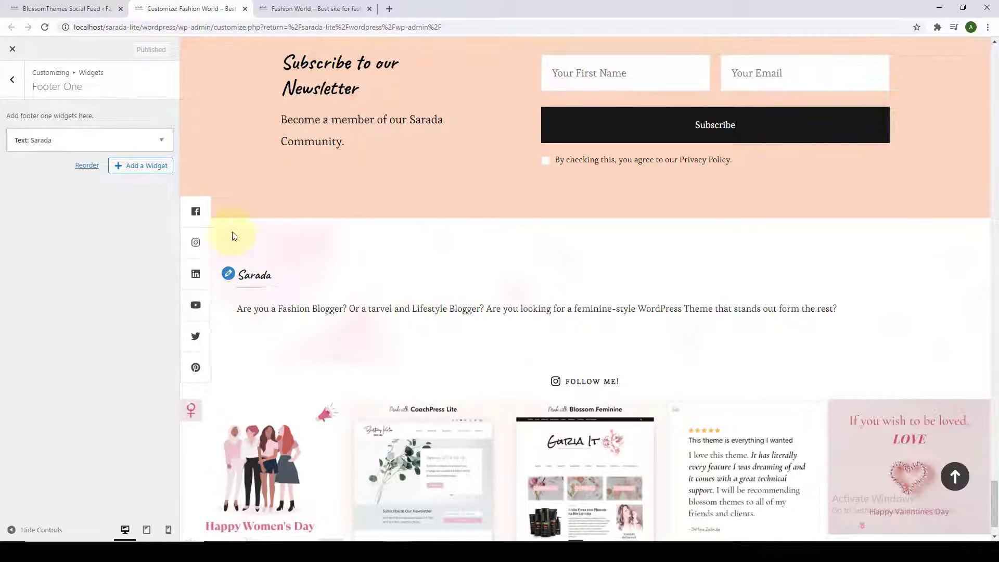
Step: Add the Blossom: Recent Post widget to the Footer Two area
{"action": "left_click", "coordinate": [12, 79]}
{"action": "left_click", "coordinate": [52, 234]}
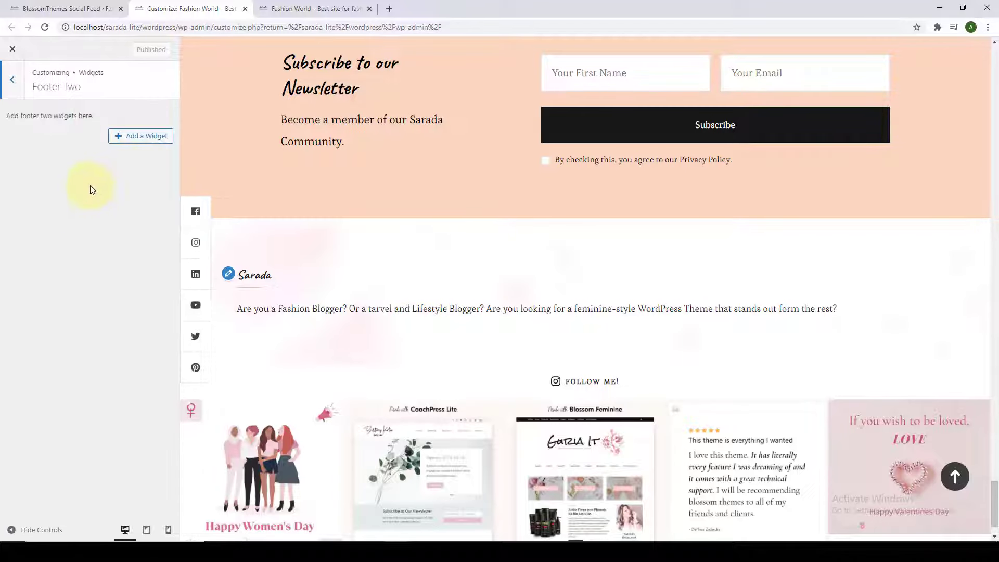
{"action": "left_click", "coordinate": [124, 136]}
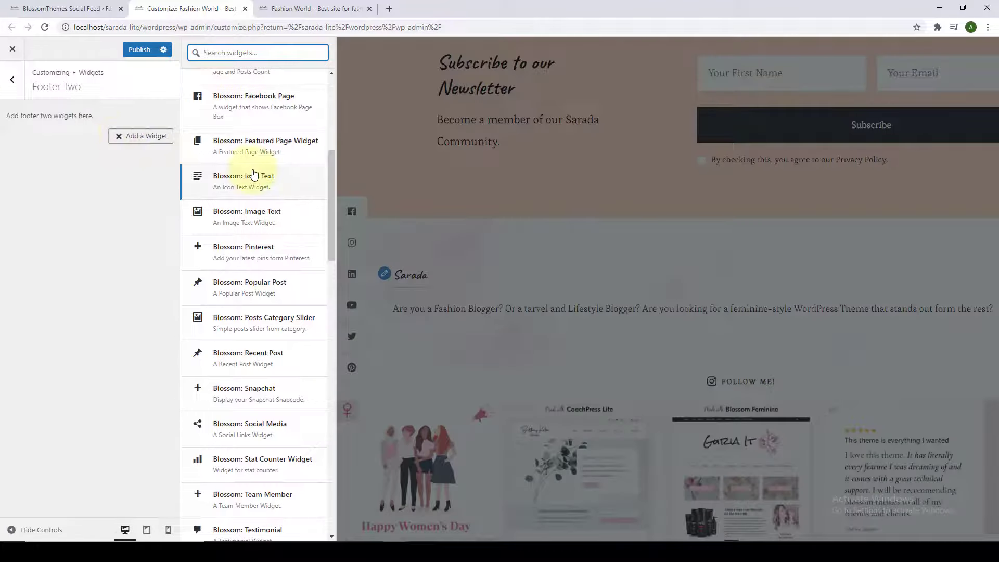
{"action": "scroll", "coordinate": [281, 250], "scroll_direction": "down", "scroll_amount": 1}
{"action": "left_click", "coordinate": [245, 307]}
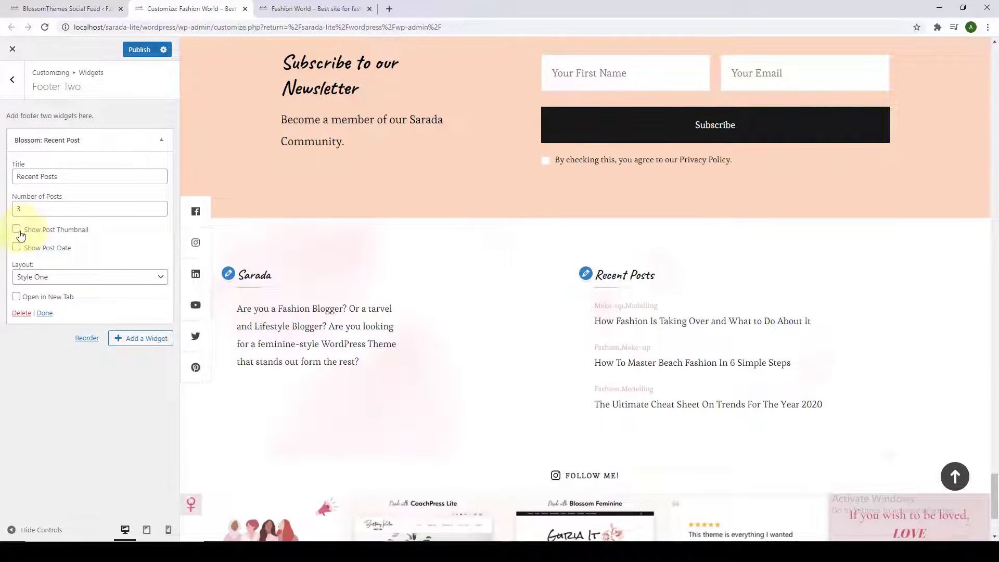
Step: Show post thumbnails and dates in the footer's Recent Post widget, keep the Style One layout, and publish
{"action": "left_click", "coordinate": [16, 246]}
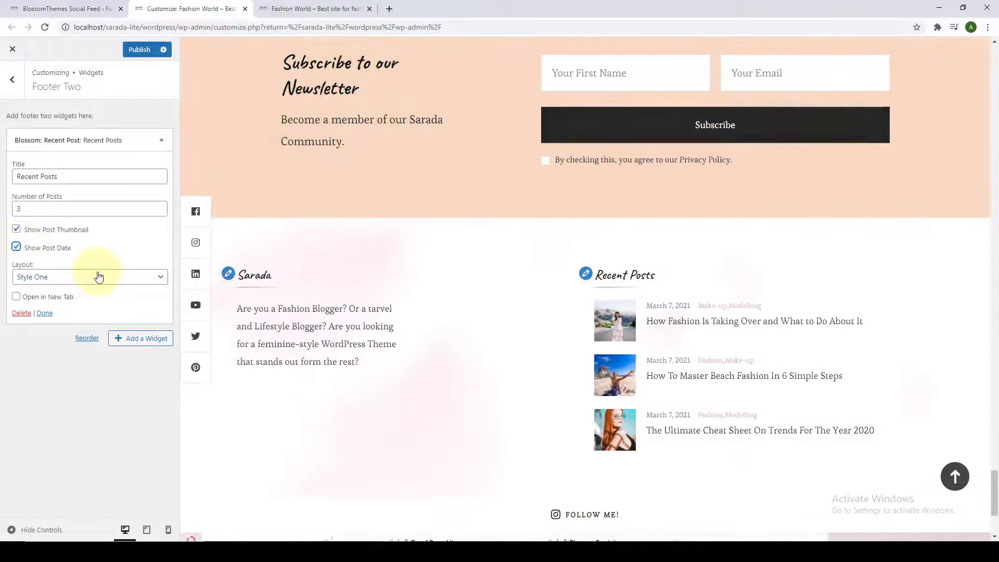
{"action": "left_click", "coordinate": [82, 277]}
{"action": "left_click", "coordinate": [116, 255]}
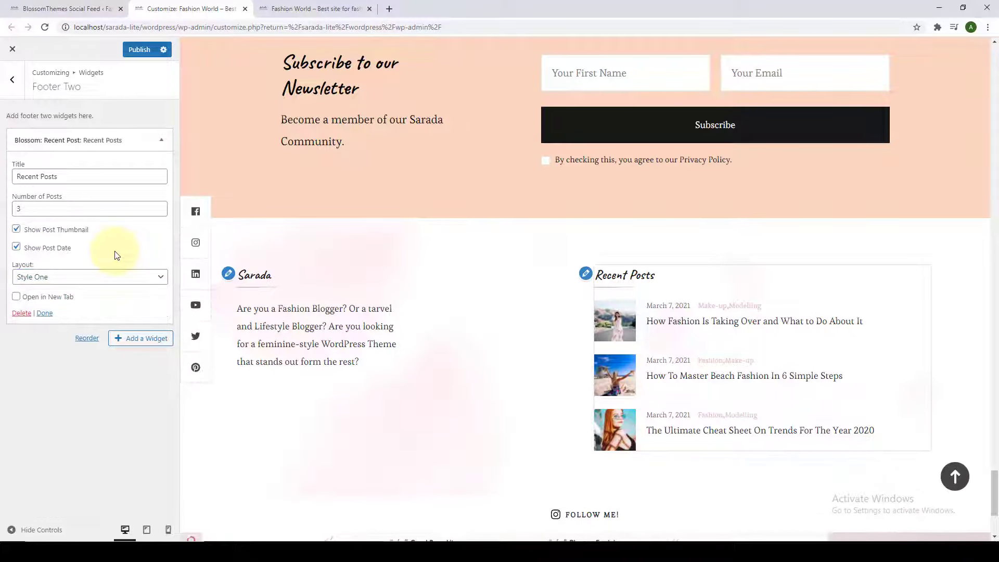
{"action": "left_click", "coordinate": [45, 313]}
{"action": "left_click", "coordinate": [140, 49]}
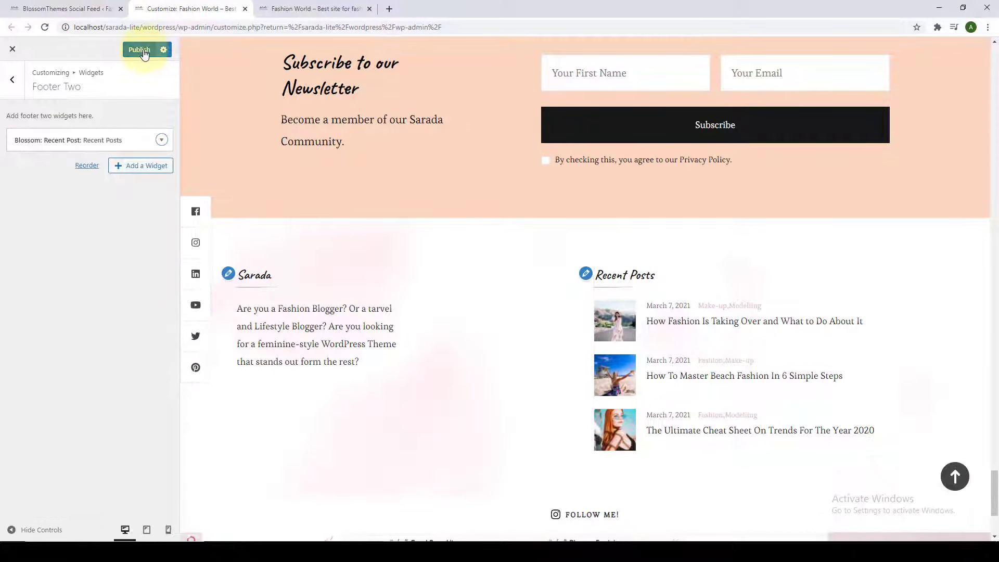
Step: Add the Categories widget to the Footer Three area with its title left blank, and publish
{"action": "left_click", "coordinate": [12, 80]}
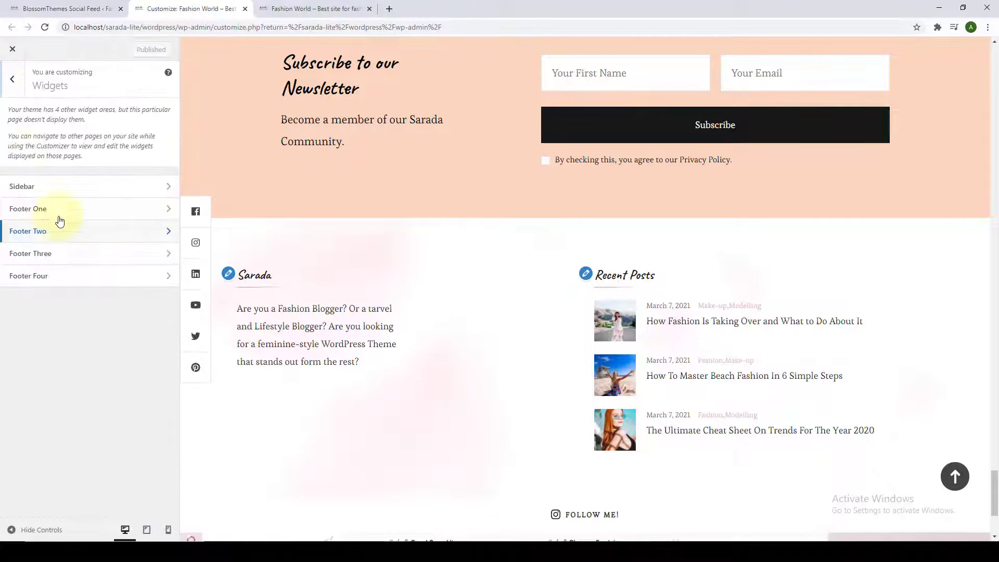
{"action": "left_click", "coordinate": [86, 258]}
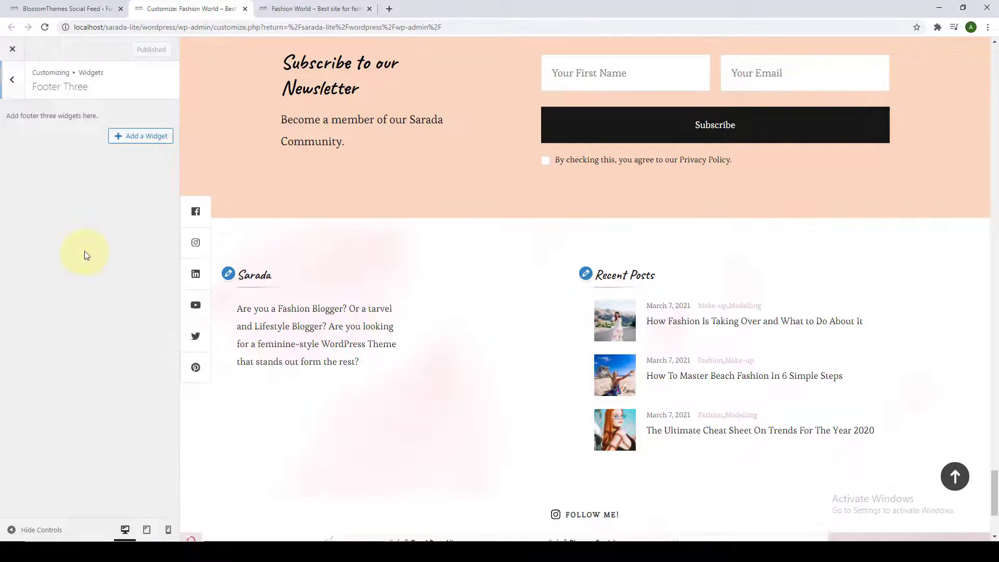
{"action": "left_click", "coordinate": [121, 141]}
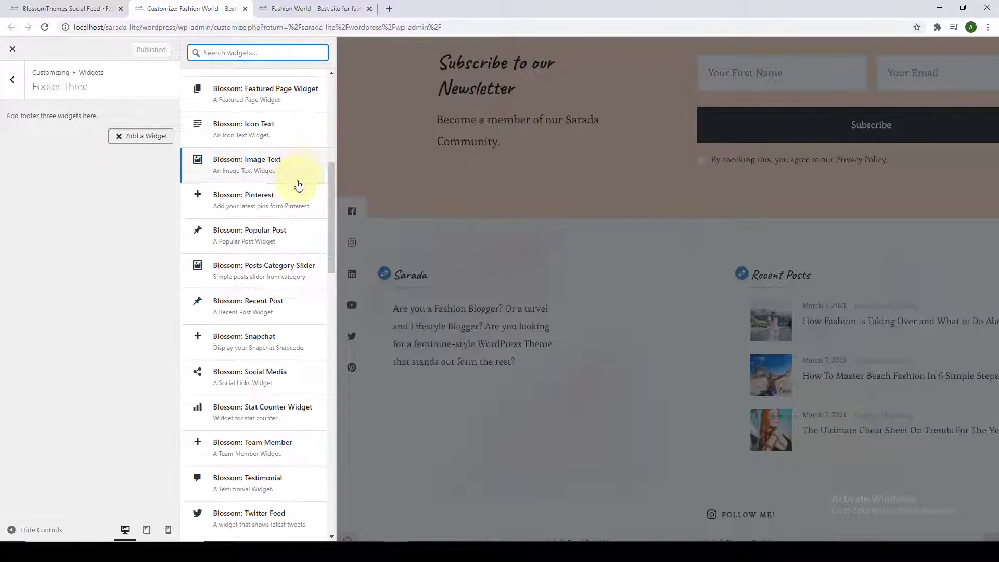
{"action": "scroll", "coordinate": [298, 186], "scroll_direction": "down", "scroll_amount": 8}
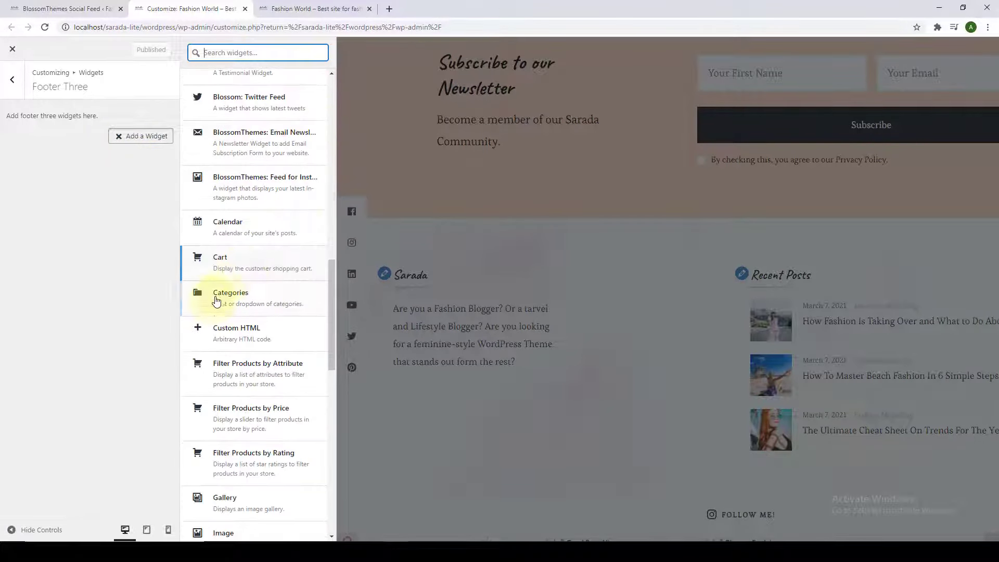
{"action": "left_click", "coordinate": [278, 298]}
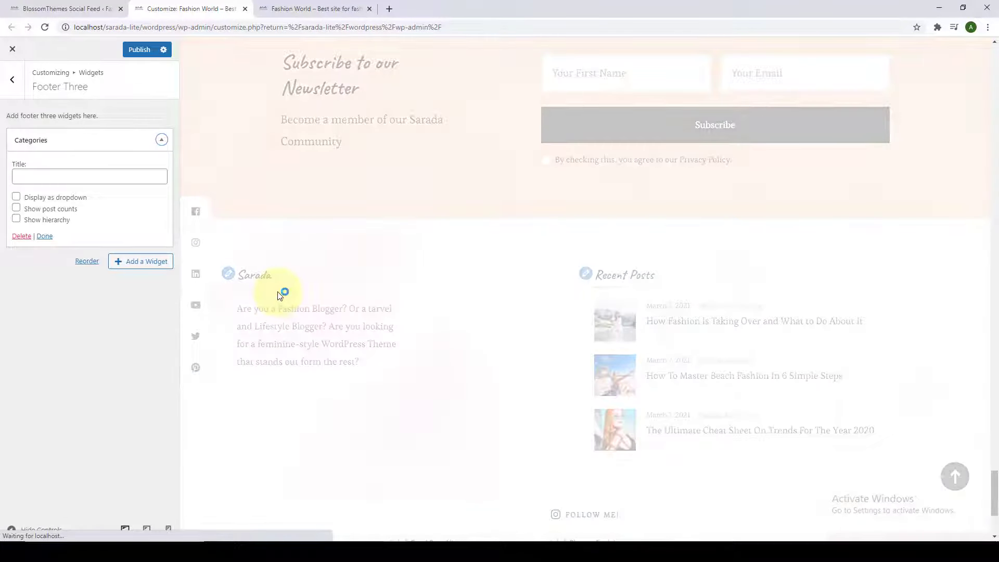
{"action": "left_click", "coordinate": [105, 177]}
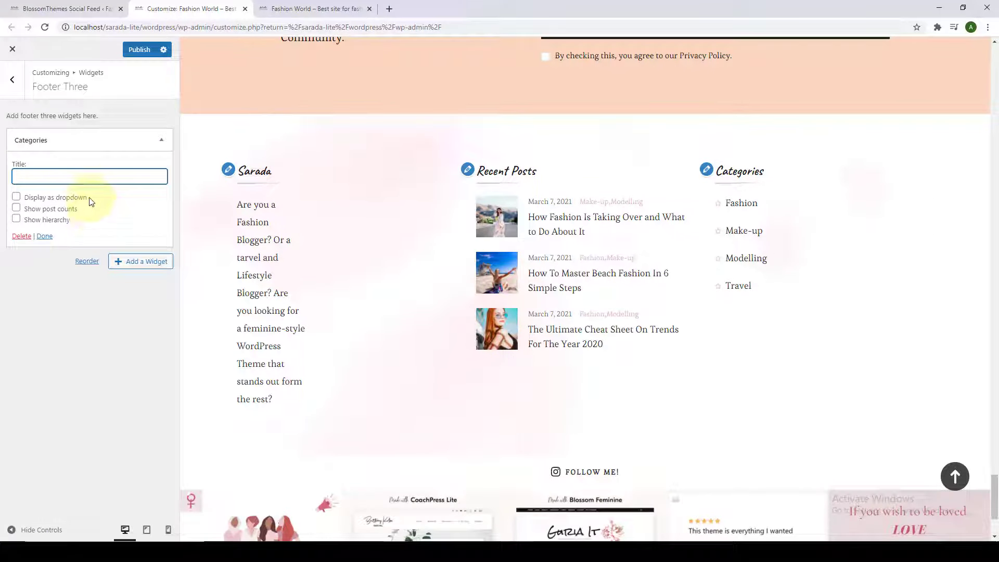
{"action": "left_click", "coordinate": [44, 236]}
{"action": "left_click", "coordinate": [139, 50]}
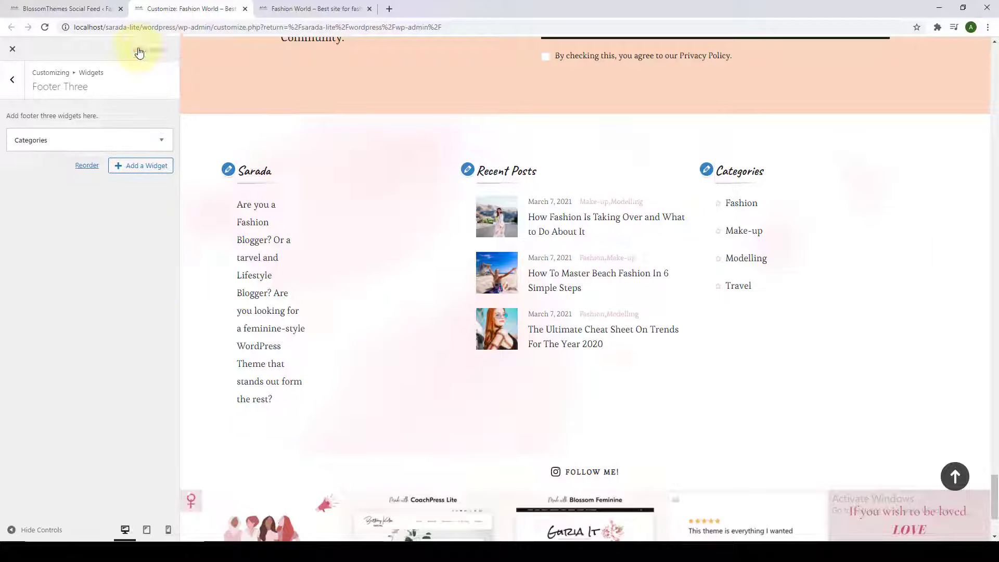
Step: Add the Blossom: Popular Post widget to the Footer Four area
{"action": "left_click", "coordinate": [20, 88]}
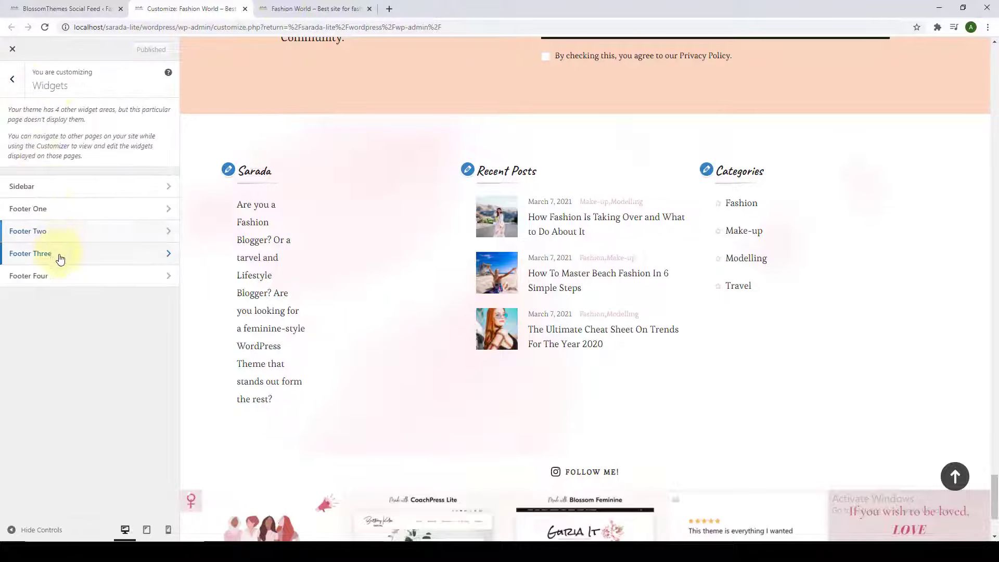
{"action": "left_click", "coordinate": [58, 281]}
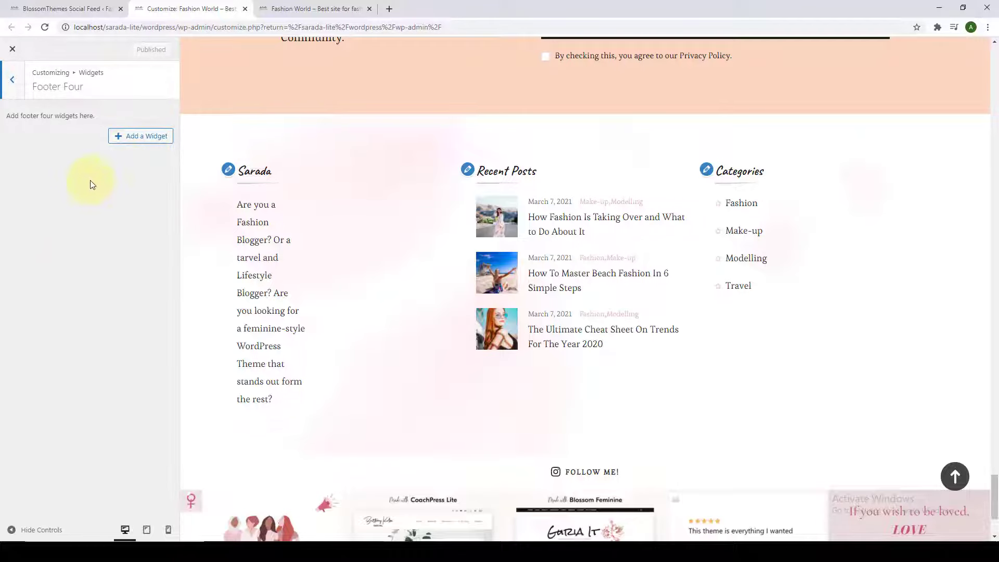
{"action": "left_click", "coordinate": [117, 139]}
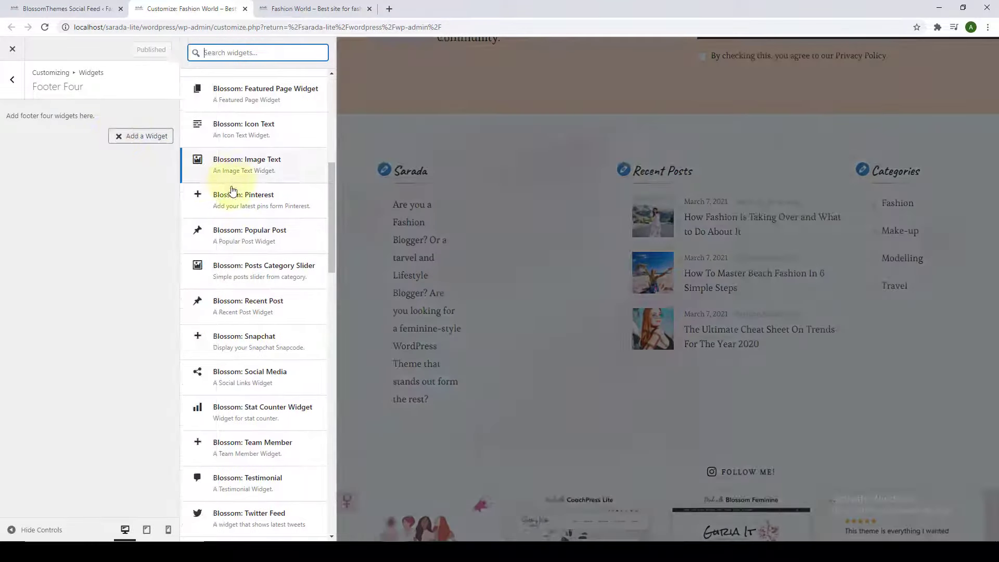
{"action": "left_click", "coordinate": [248, 245]}
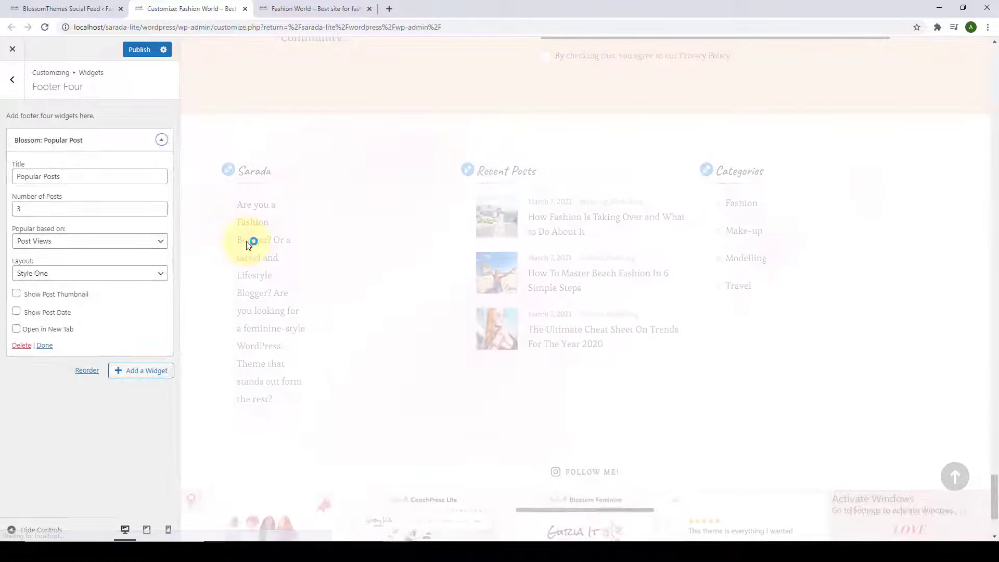
Step: Keep the Popular Post widget on Post Views and Style One, show thumbnails and dates, open posts in a new tab, and publish
{"action": "left_click", "coordinate": [99, 176]}
{"action": "left_click", "coordinate": [94, 209]}
{"action": "left_click", "coordinate": [150, 242]}
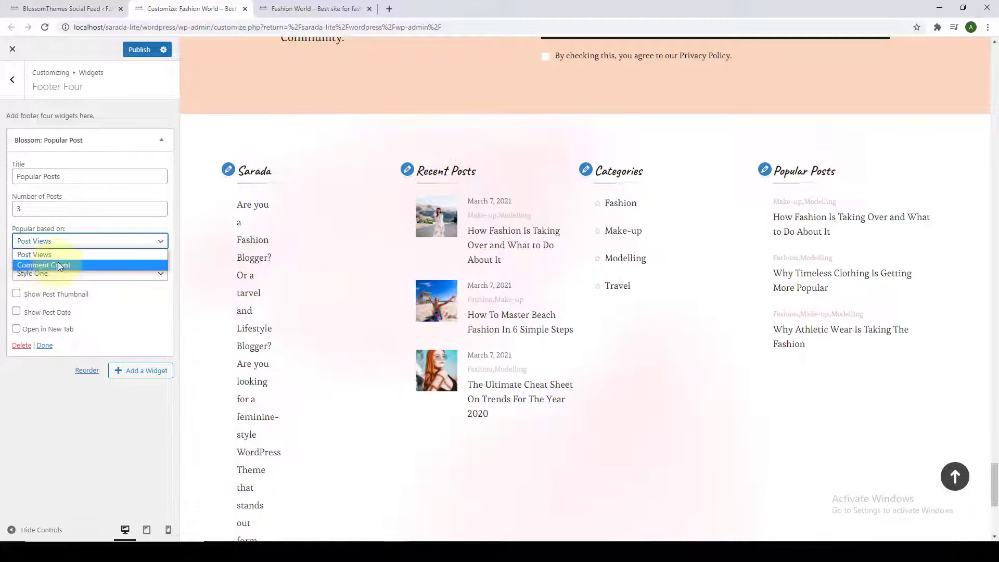
{"action": "left_click", "coordinate": [78, 254]}
{"action": "left_click", "coordinate": [90, 273]}
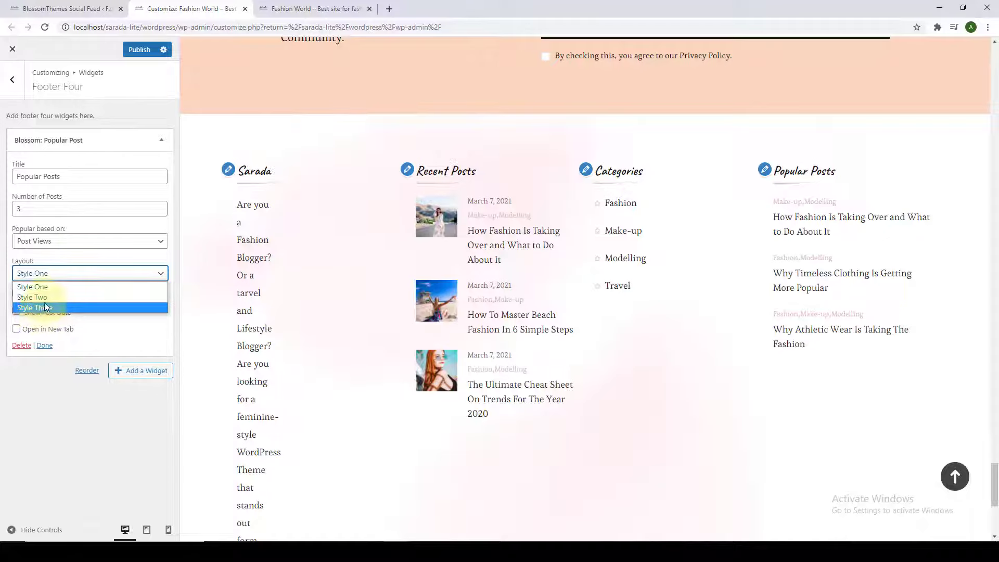
{"action": "left_click", "coordinate": [32, 287]}
{"action": "left_click", "coordinate": [16, 294]}
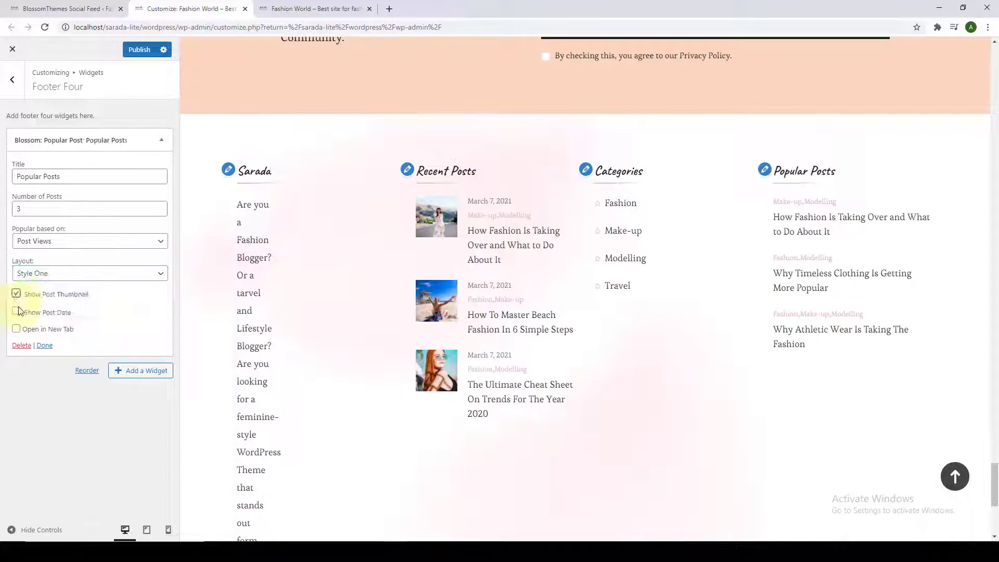
{"action": "left_click", "coordinate": [16, 311]}
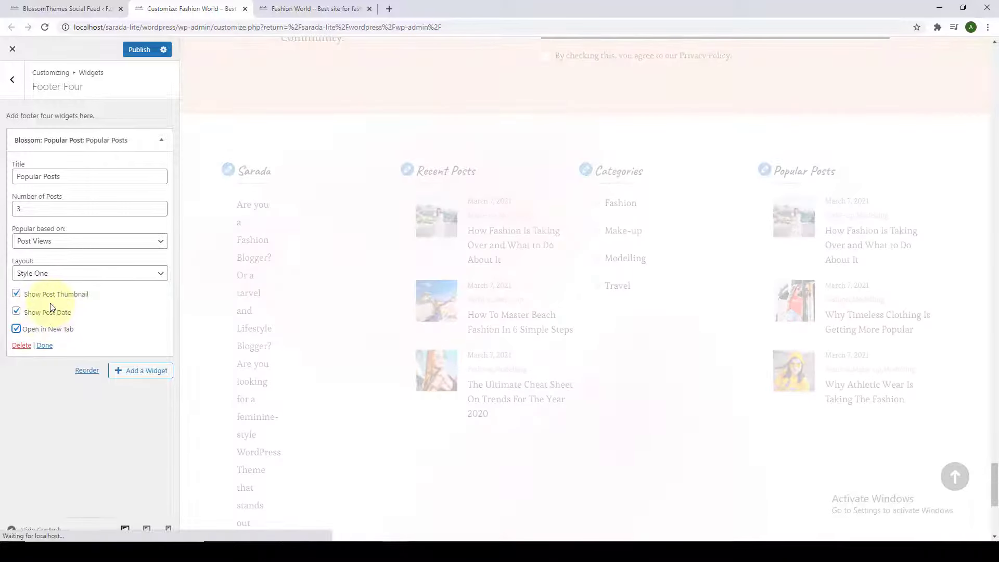
{"action": "left_click", "coordinate": [44, 345]}
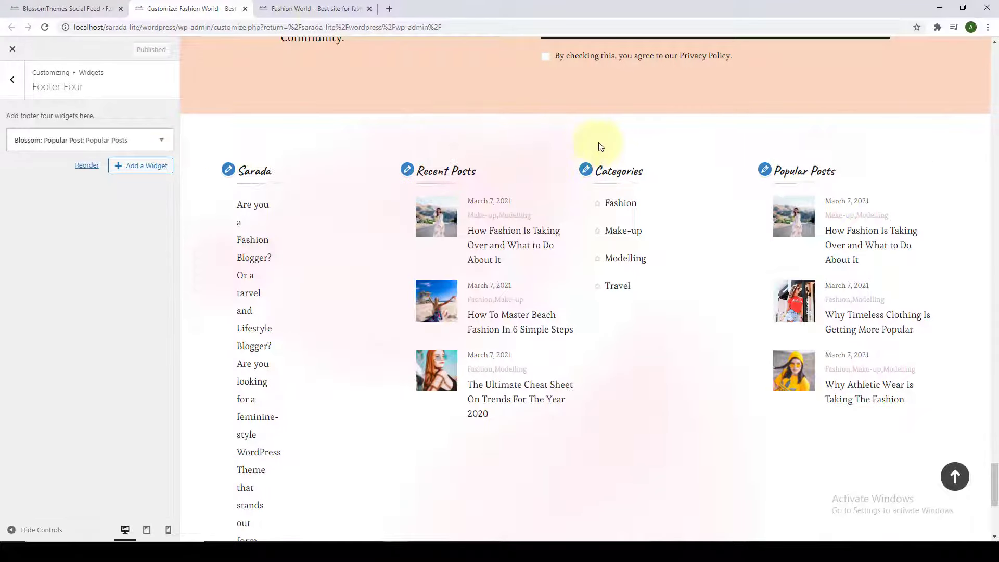
Step: Check the four footer widget areas on the live Fashion World site
{"action": "left_click", "coordinate": [292, 8]}
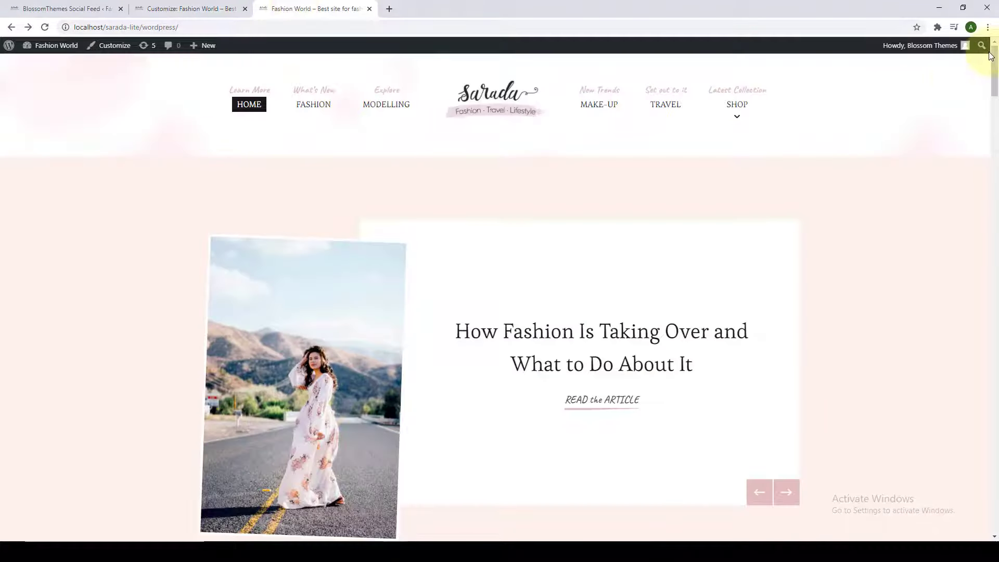
{"action": "left_click_drag", "start_coordinate": [991, 57], "coordinate": [992, 508]}
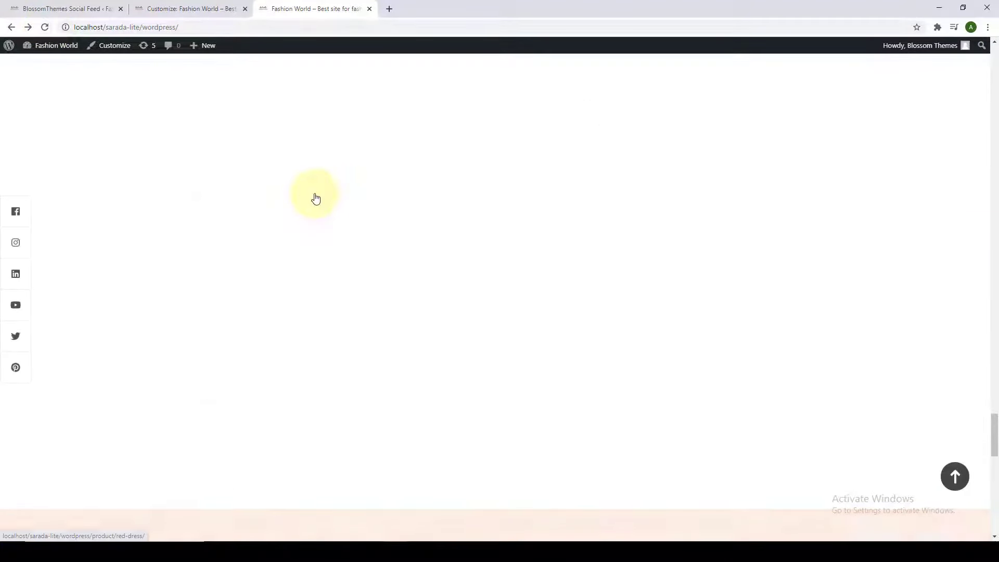
{"action": "scroll", "coordinate": [317, 218], "scroll_direction": "down", "scroll_amount": 10}
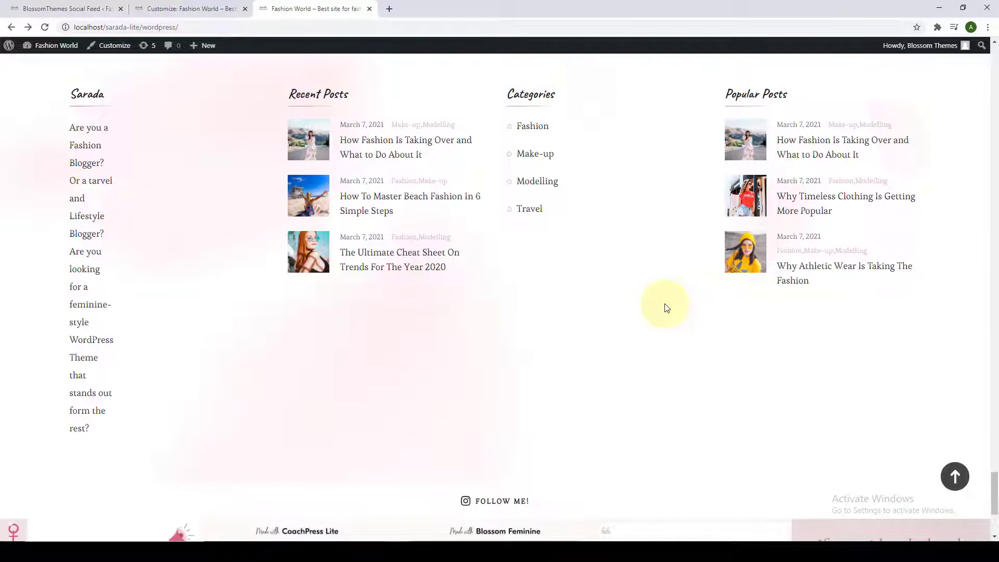
{"action": "left_click", "coordinate": [955, 477]}
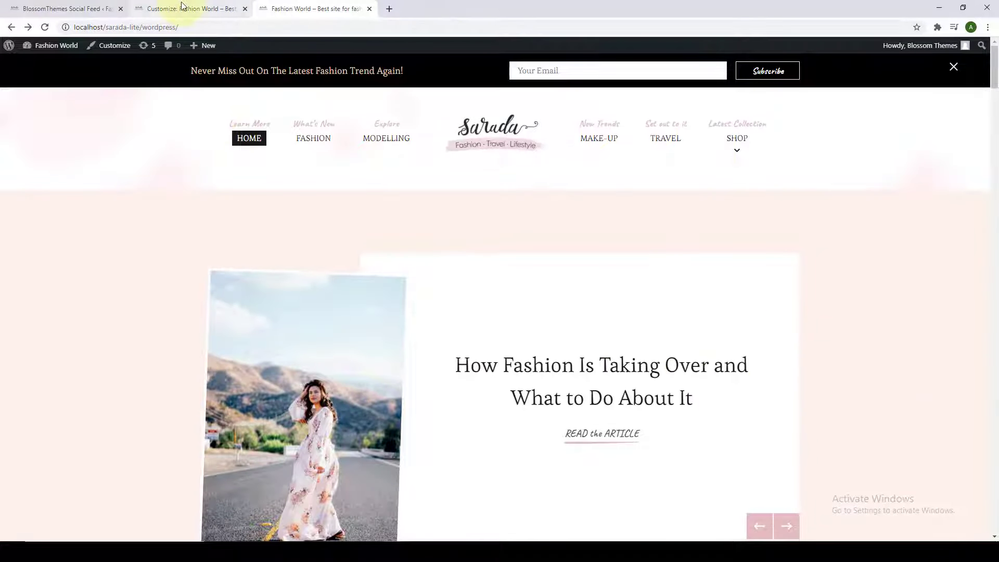
Step: Return to the customizer, open Homepage Settings, and review how the latest posts are displayed in the homepage preview
{"action": "left_click", "coordinate": [190, 9]}
{"action": "left_click", "coordinate": [77, 340]}
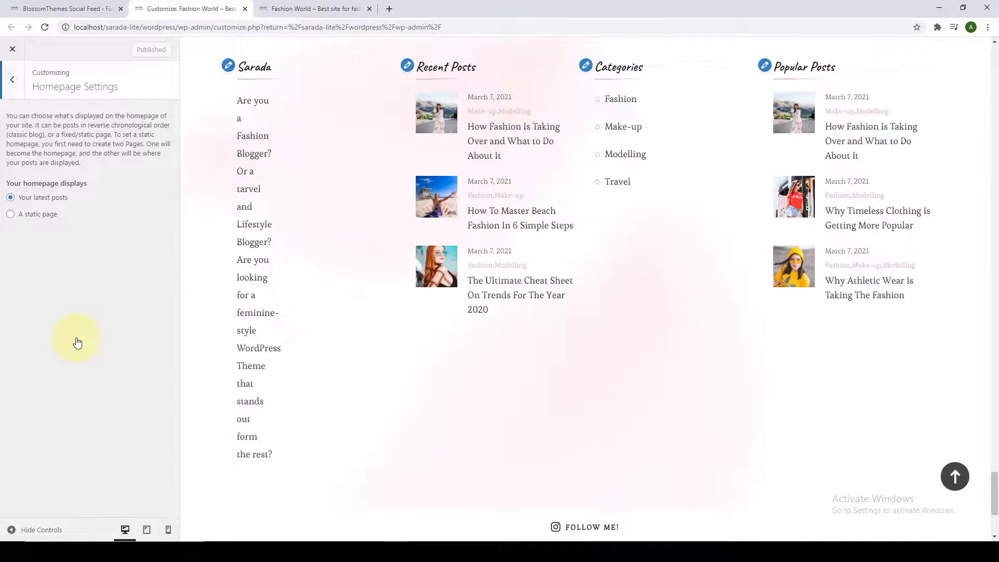
{"action": "left_click", "coordinate": [955, 476]}
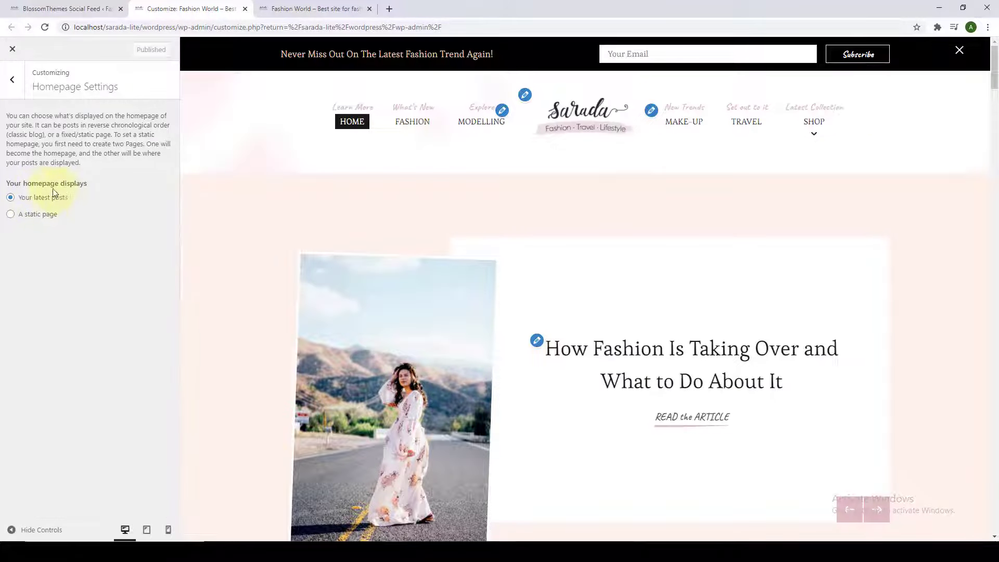
{"action": "scroll", "coordinate": [316, 261], "scroll_direction": "down", "scroll_amount": 8}
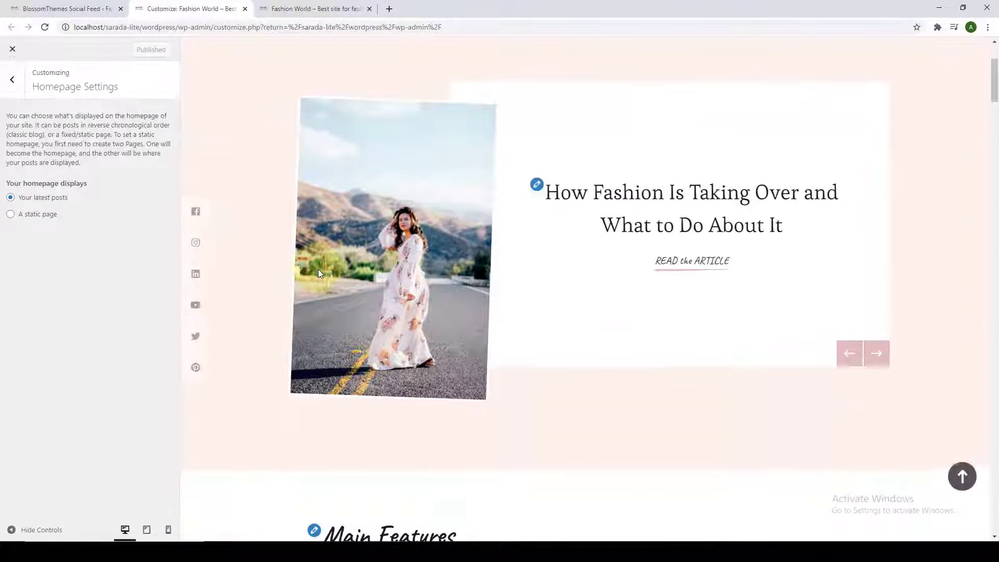
{"action": "scroll", "coordinate": [320, 279], "scroll_direction": "down", "scroll_amount": 15}
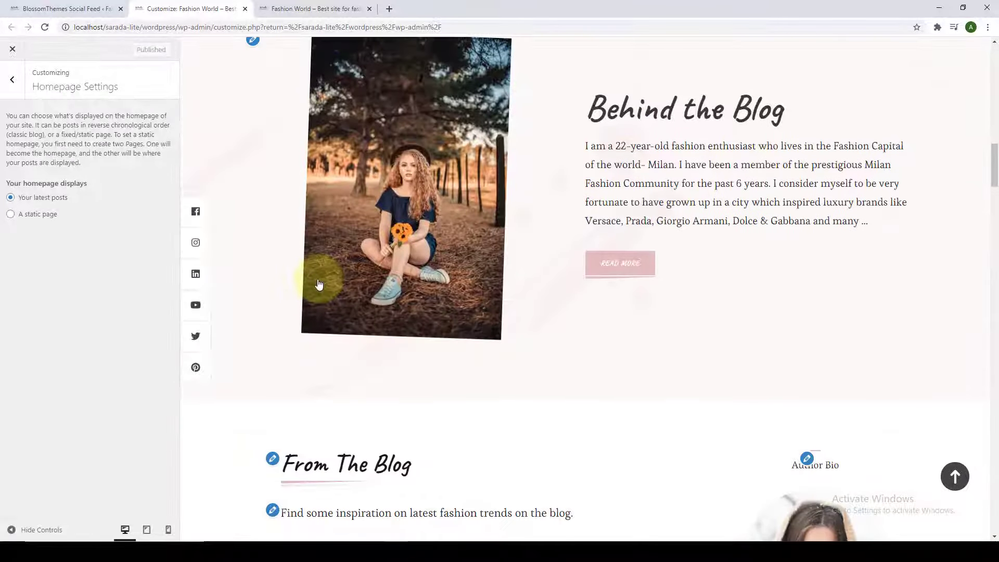
{"action": "scroll", "coordinate": [320, 284], "scroll_direction": "down", "scroll_amount": 6}
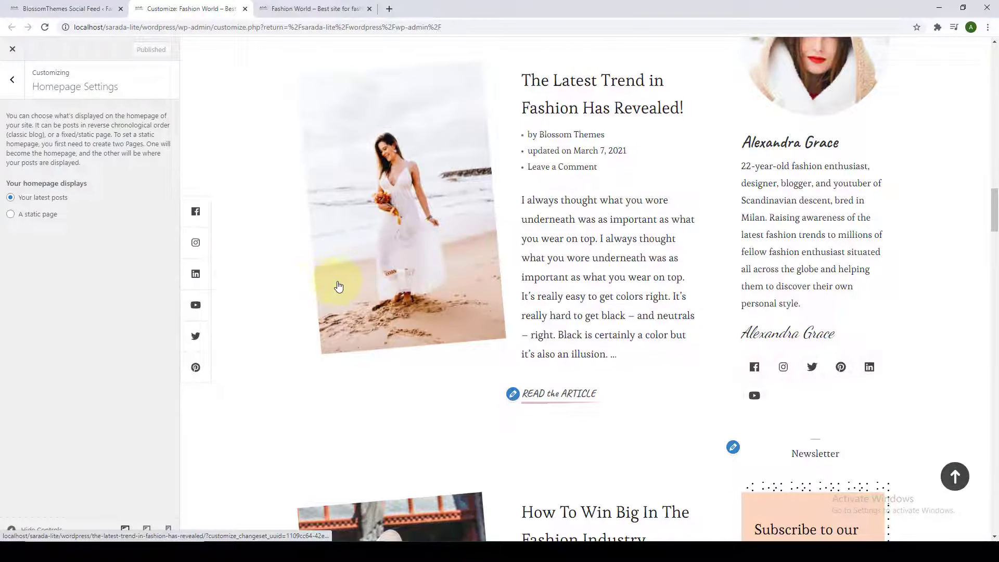
{"action": "scroll", "coordinate": [338, 286], "scroll_direction": "down", "scroll_amount": 10}
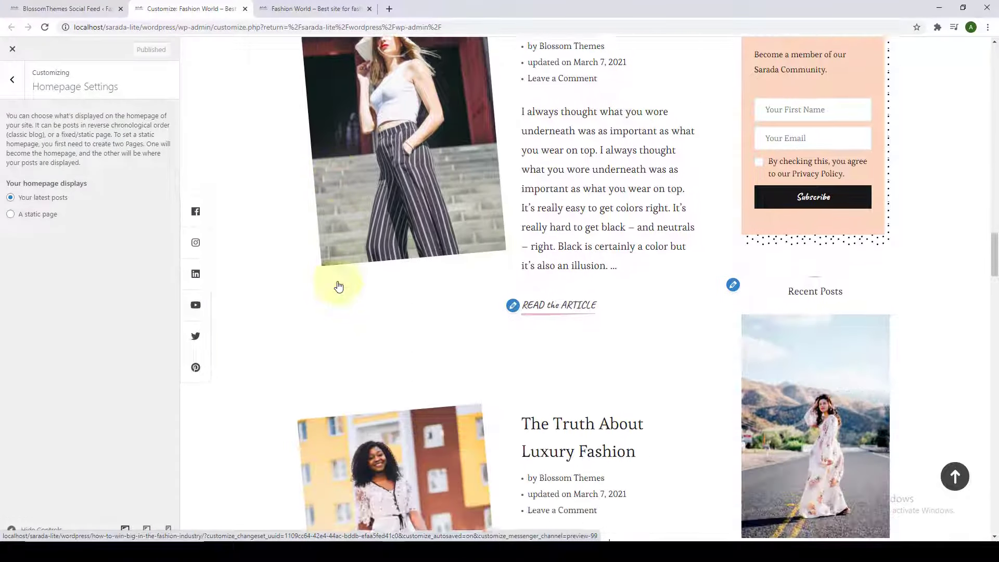
{"action": "scroll", "coordinate": [338, 286], "scroll_direction": "down", "scroll_amount": 1}
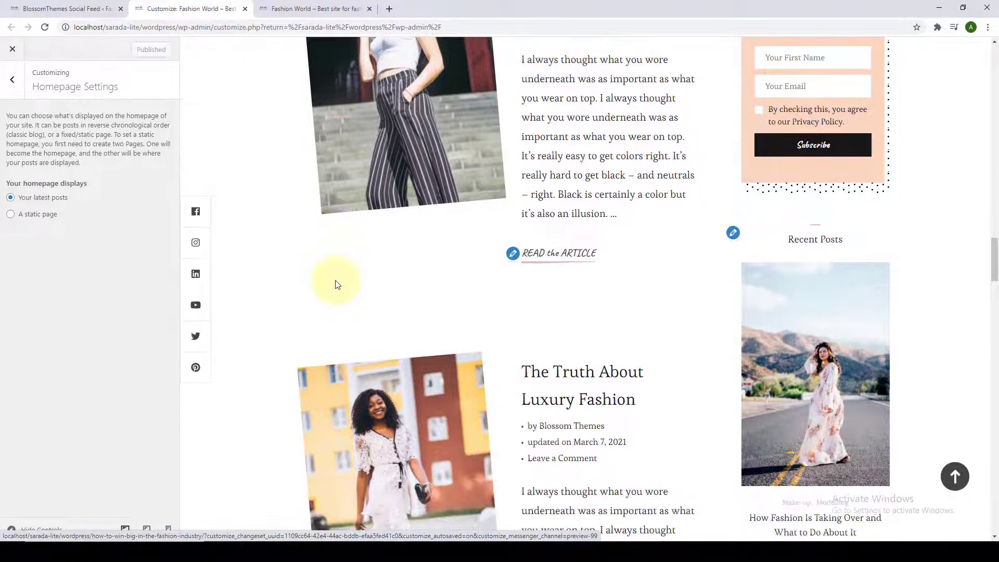
Step: Try the static page option with its Homepage and Posts page choices, and switch the homepage back to displaying the latest posts
{"action": "left_click", "coordinate": [11, 221]}
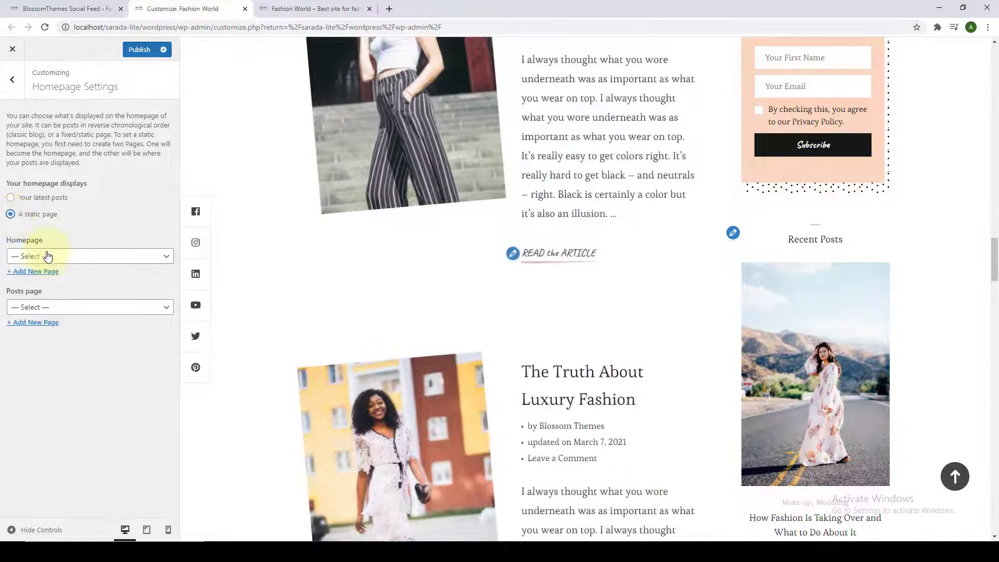
{"action": "left_click", "coordinate": [46, 256]}
{"action": "left_click", "coordinate": [74, 231]}
{"action": "left_click", "coordinate": [61, 310]}
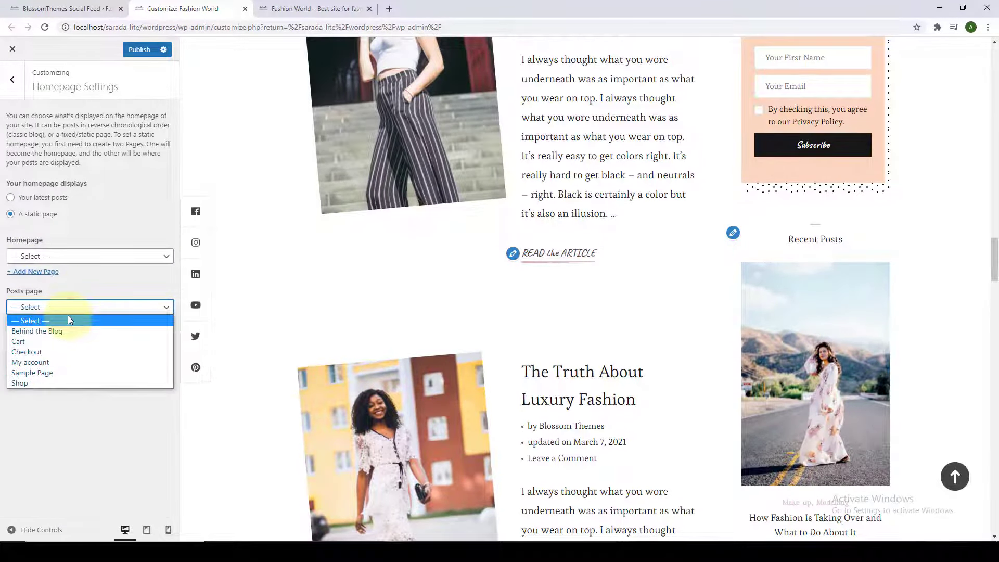
{"action": "left_click", "coordinate": [86, 290]}
{"action": "scroll", "coordinate": [230, 266], "scroll_direction": "up", "scroll_amount": 3}
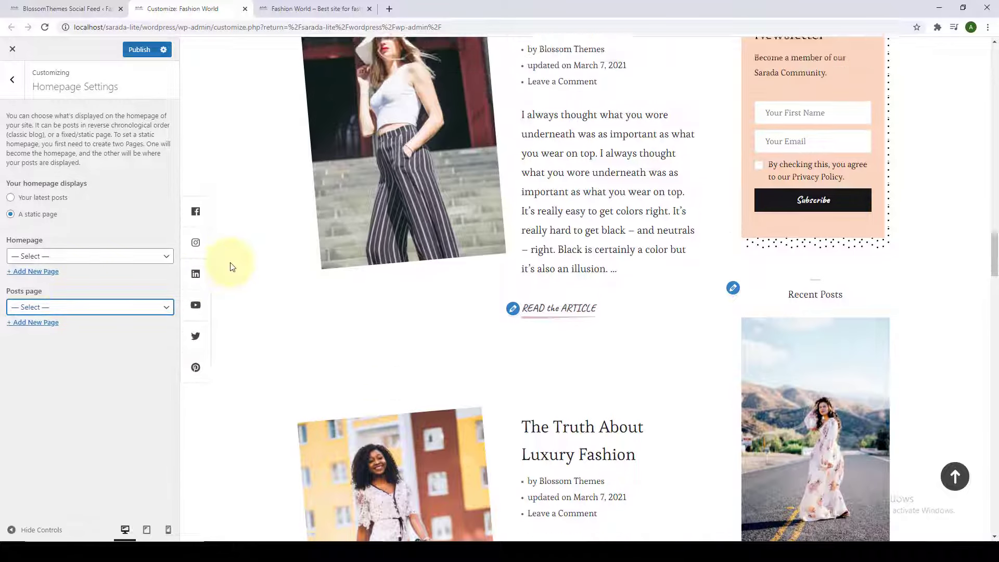
{"action": "scroll", "coordinate": [232, 266], "scroll_direction": "down", "scroll_amount": 2}
{"action": "left_click", "coordinate": [11, 198]}
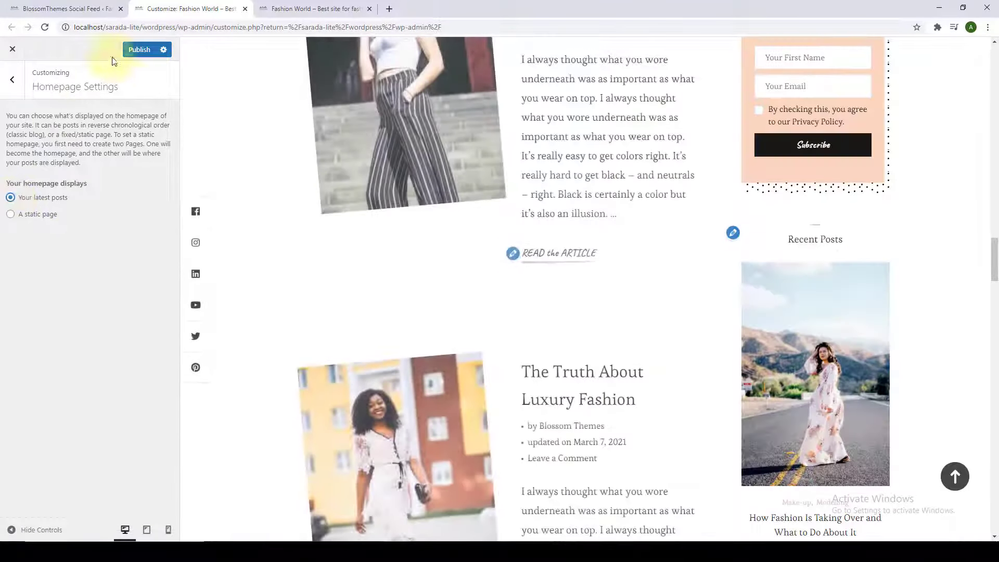
Step: In Footer Settings, fill the Footer Copyright Text with "© Copyright 2021 Fashion World. All Rights Reserved." copied from the footer preview
{"action": "left_click", "coordinate": [12, 81]}
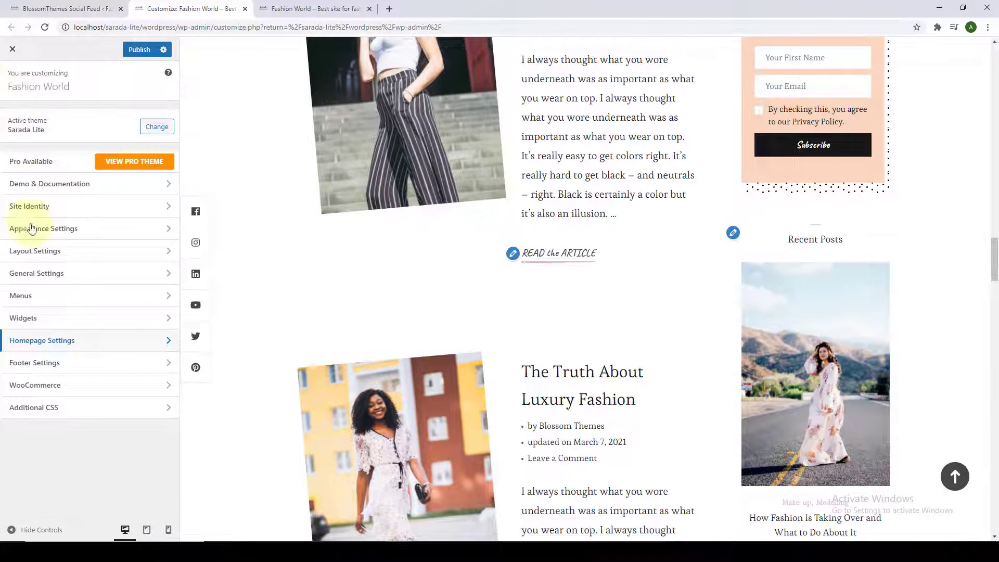
{"action": "left_click", "coordinate": [73, 365]}
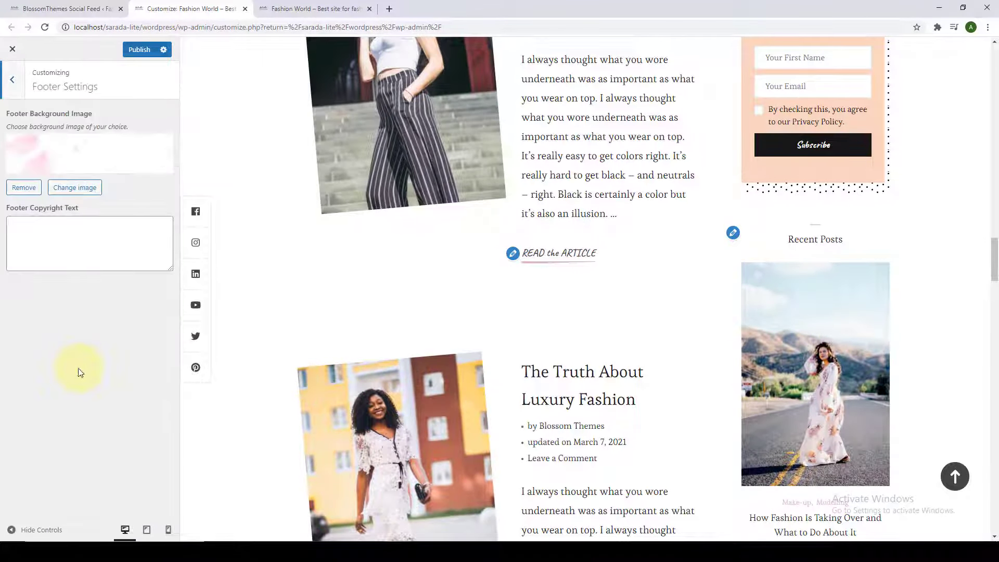
{"action": "left_click_drag", "start_coordinate": [994, 260], "coordinate": [994, 511]}
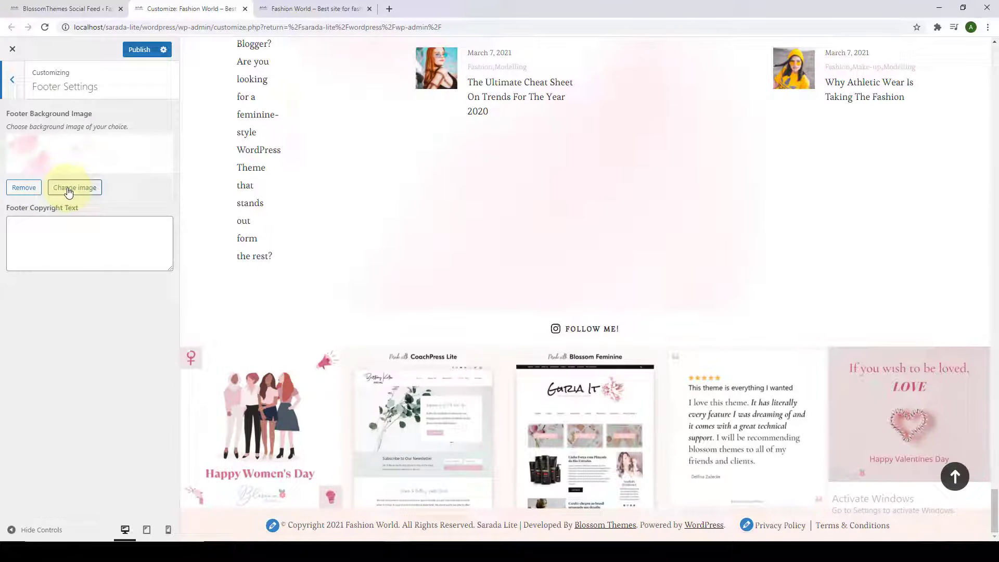
{"action": "left_click", "coordinate": [72, 228]}
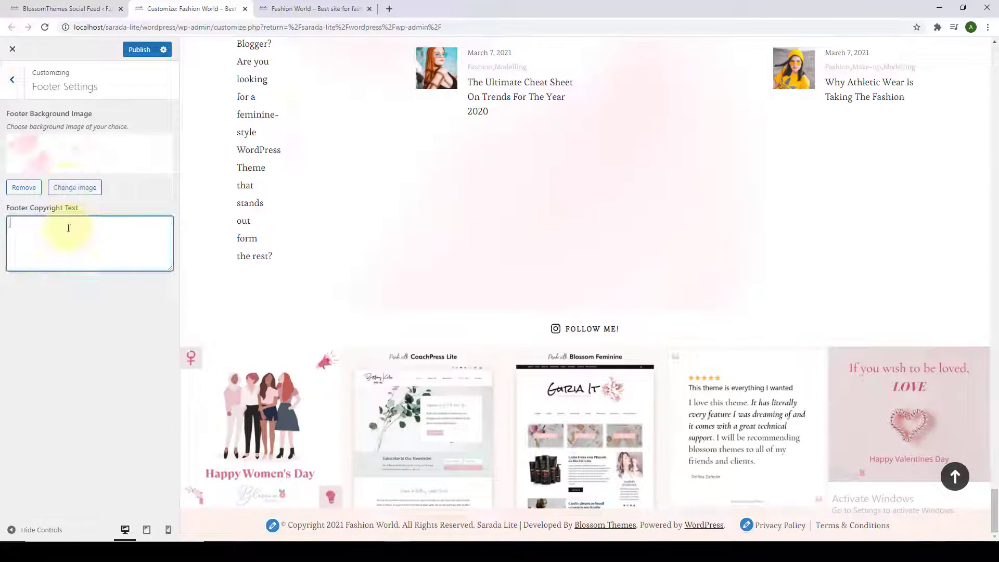
{"action": "left_click_drag", "start_coordinate": [474, 525], "coordinate": [284, 527]}
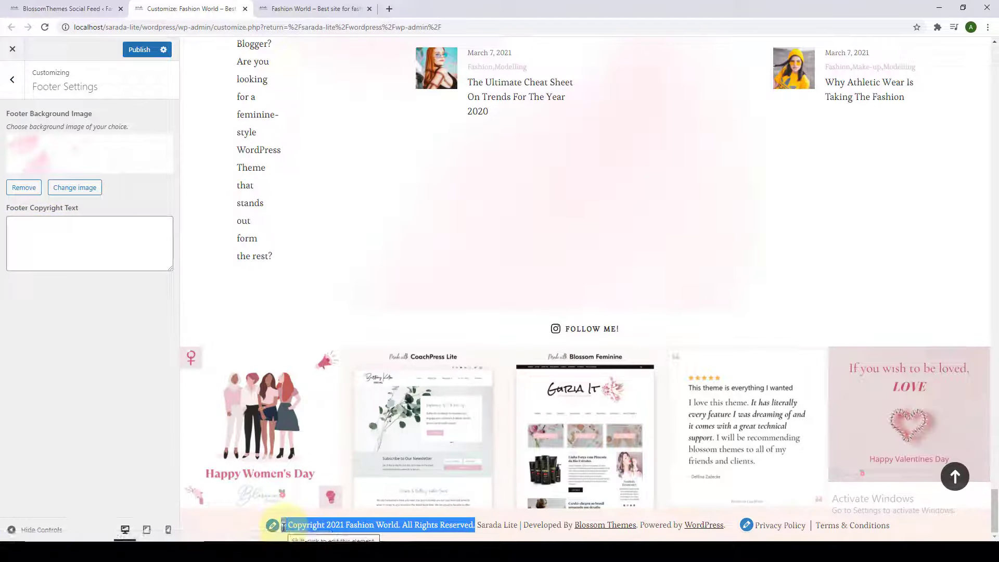
{"action": "right_click", "coordinate": [284, 525]}
{"action": "left_click", "coordinate": [311, 475]}
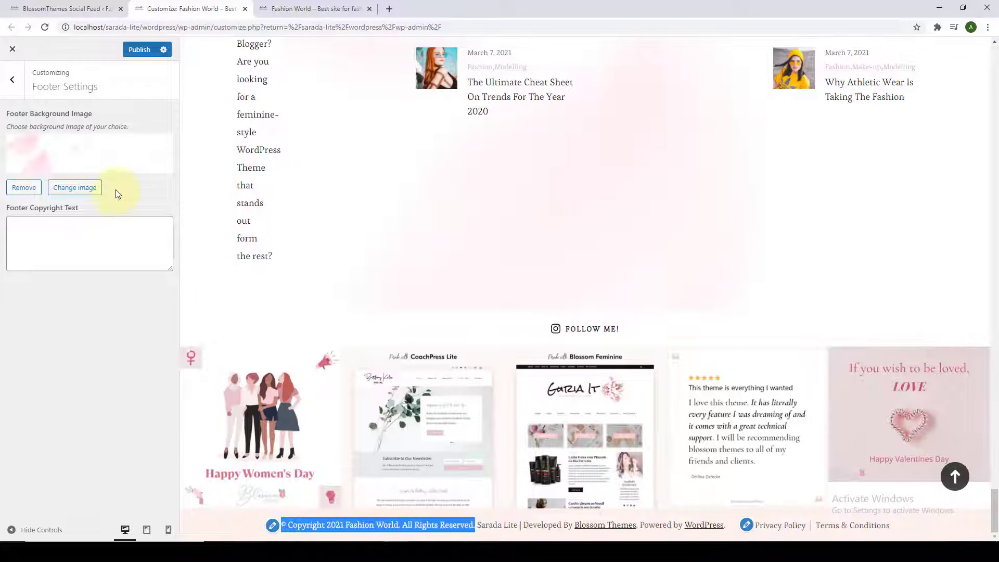
{"action": "right_click", "coordinate": [100, 252]}
{"action": "left_click", "coordinate": [124, 330]}
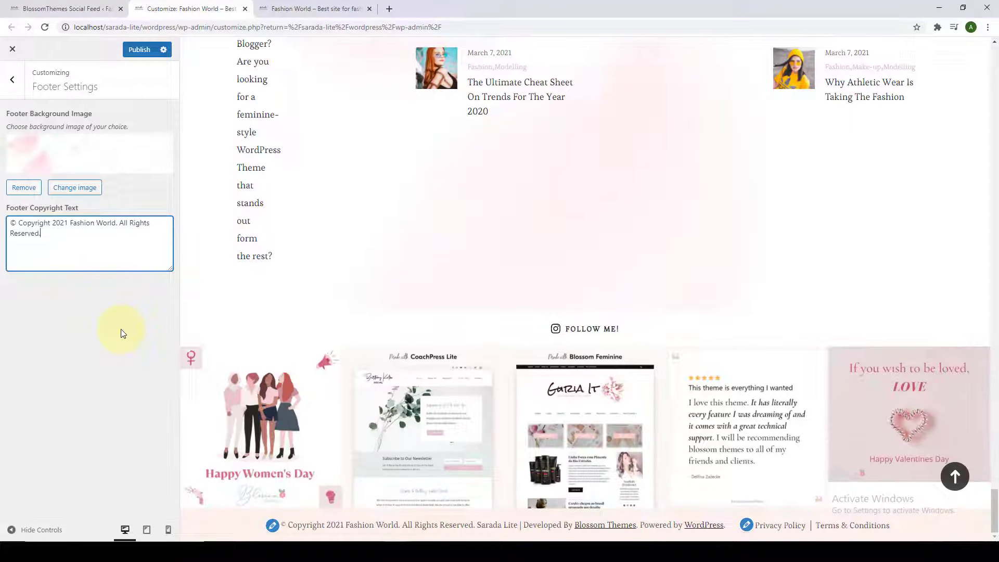
Step: Replace "Fashion World" with "Sarada Lite" in the footer copyright text, check it in the preview, and publish
{"action": "left_click_drag", "start_coordinate": [116, 224], "coordinate": [71, 225]}
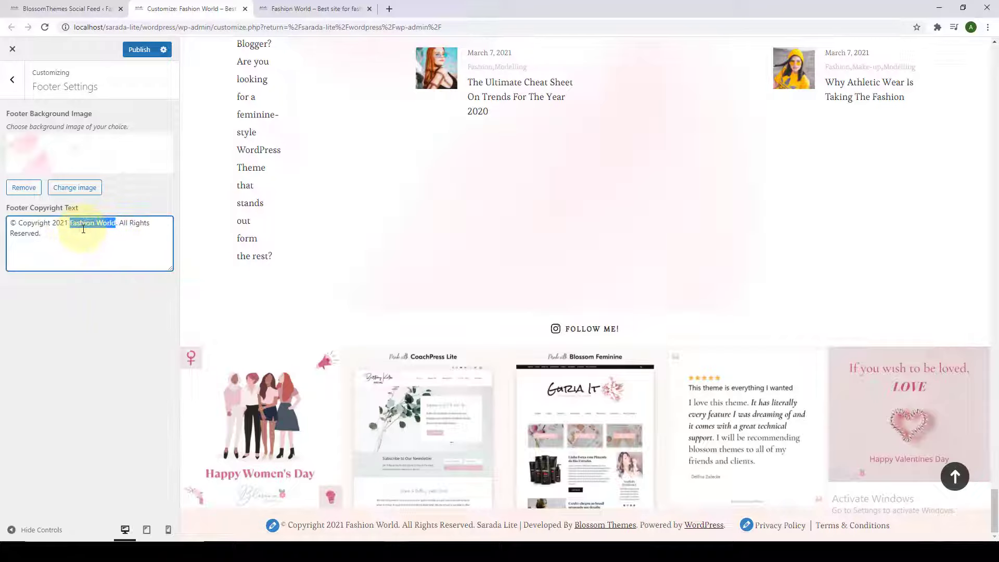
{"action": "key", "text": "BackSpace"}
{"action": "type", "text": "Sa"}
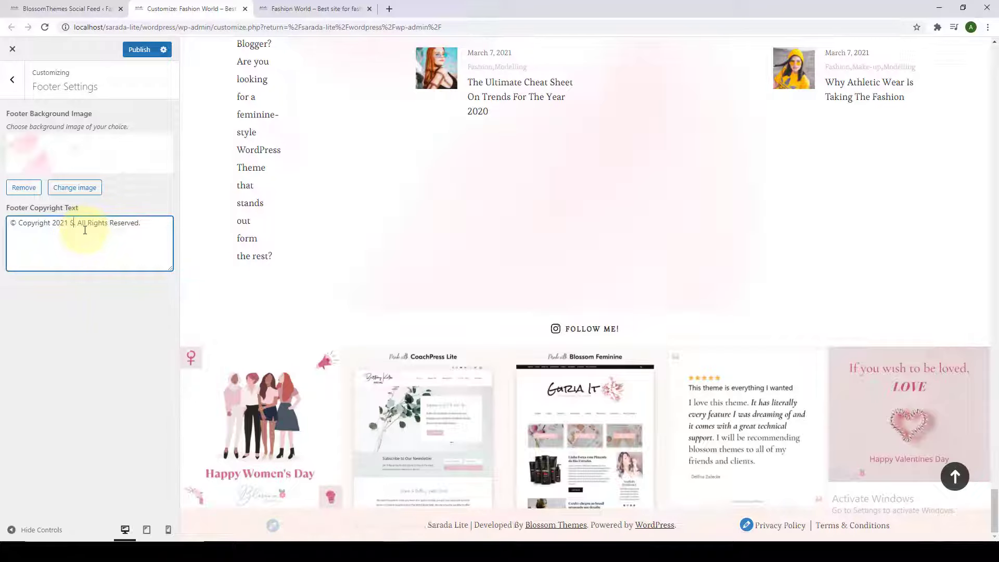
{"action": "type", "text": "rada Li"}
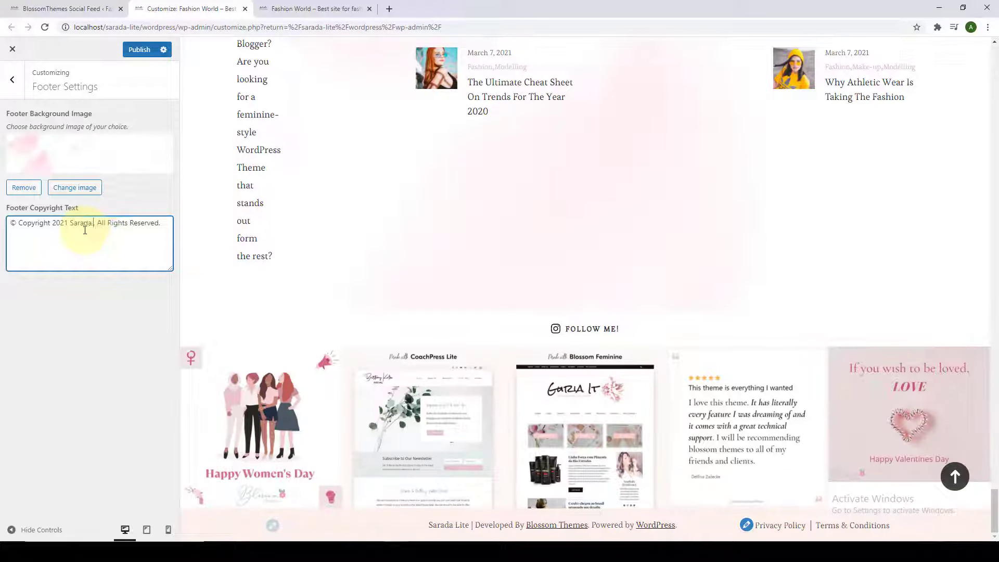
{"action": "type", "text": "te"}
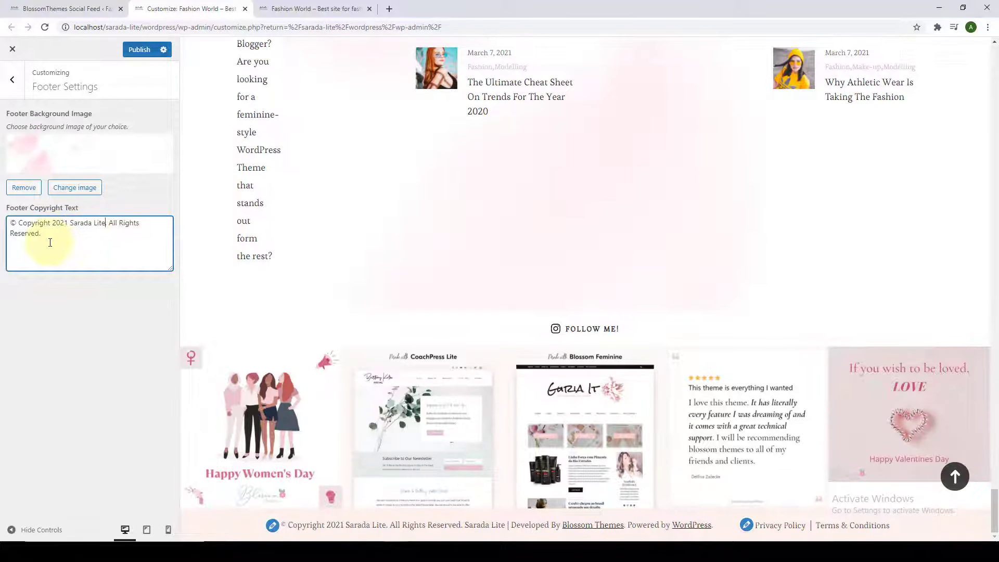
{"action": "triple_click", "coordinate": [367, 526]}
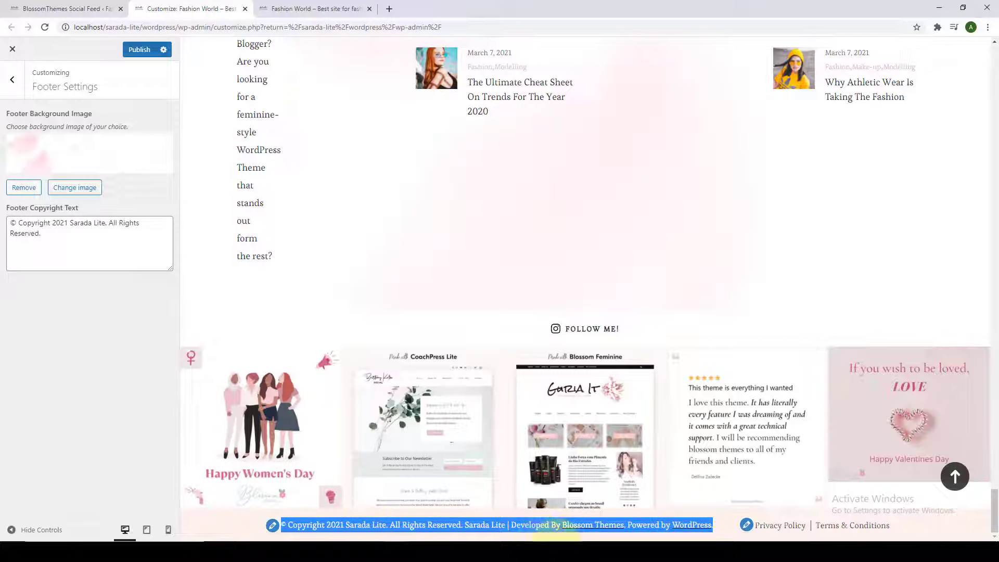
{"action": "left_click", "coordinate": [246, 527]}
{"action": "left_click", "coordinate": [140, 49]}
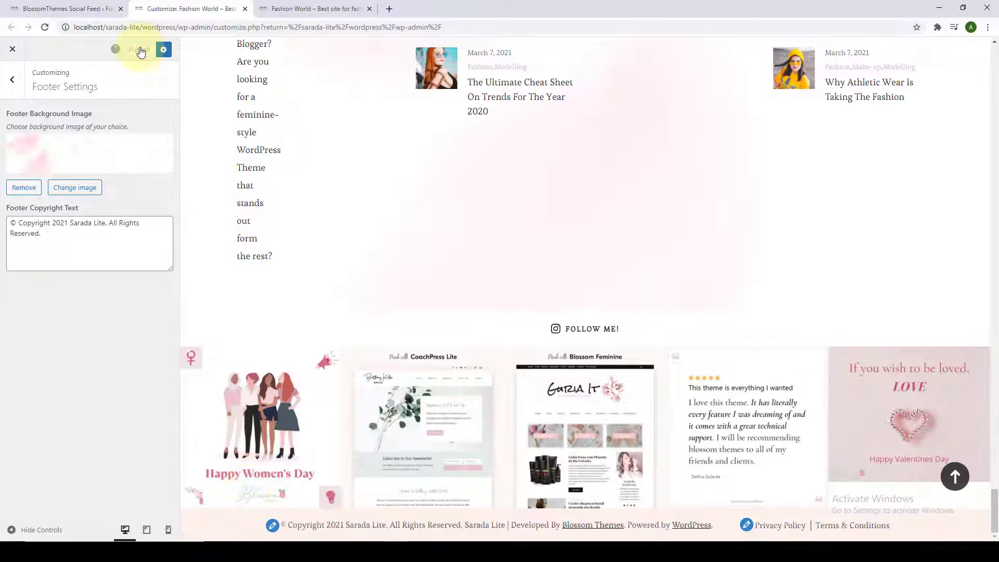
Step: Look over the customizer's WooCommerce sections and the empty Additional CSS editor, returning to the main customizer list with the homepage preview at its beginning
{"action": "left_click", "coordinate": [9, 80]}
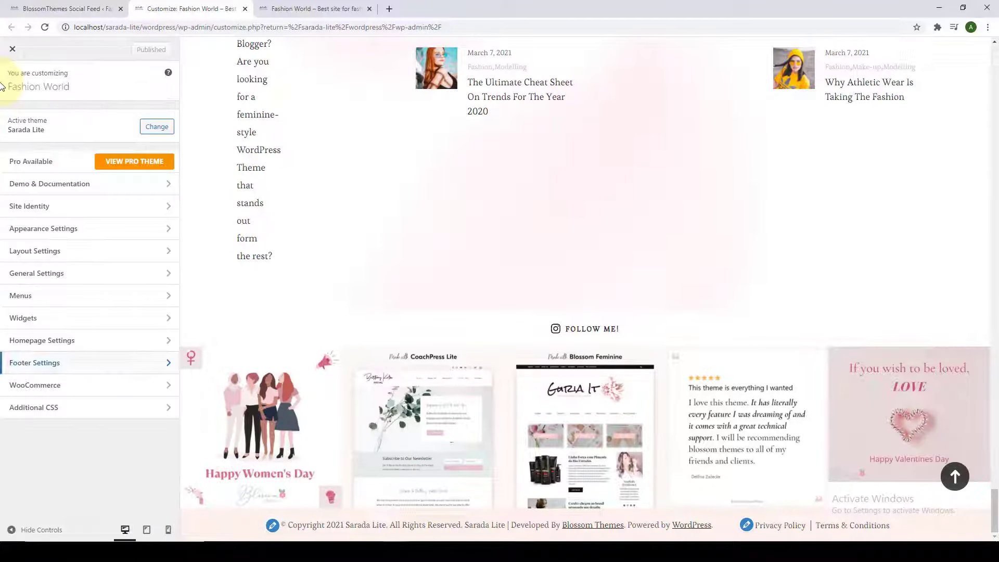
{"action": "left_click", "coordinate": [75, 387]}
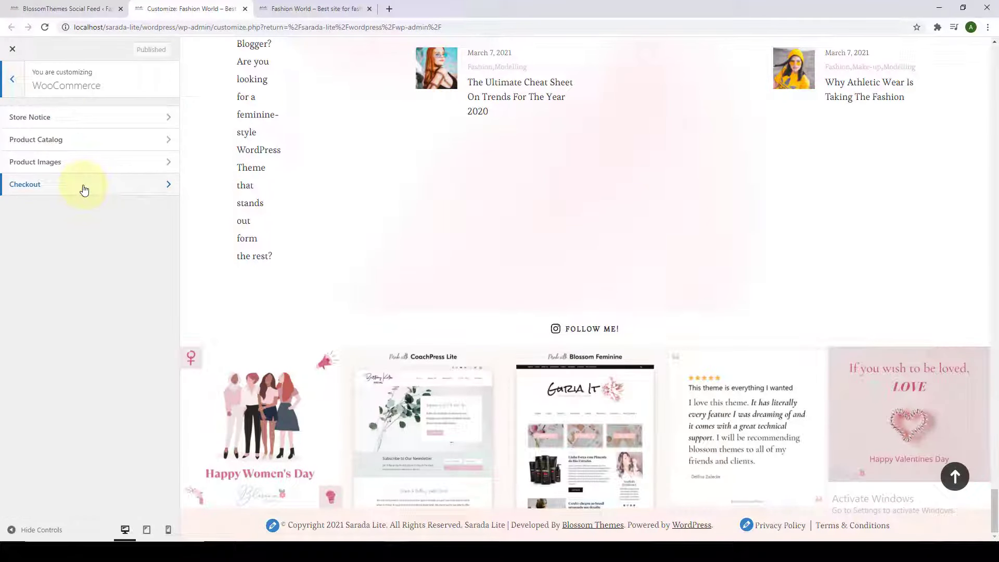
{"action": "left_click", "coordinate": [15, 84]}
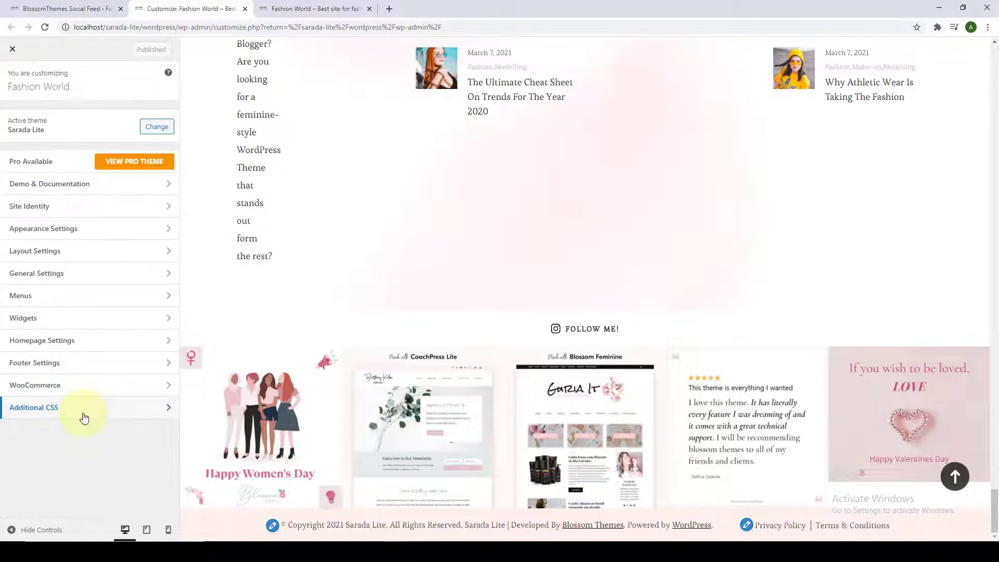
{"action": "left_click", "coordinate": [84, 418]}
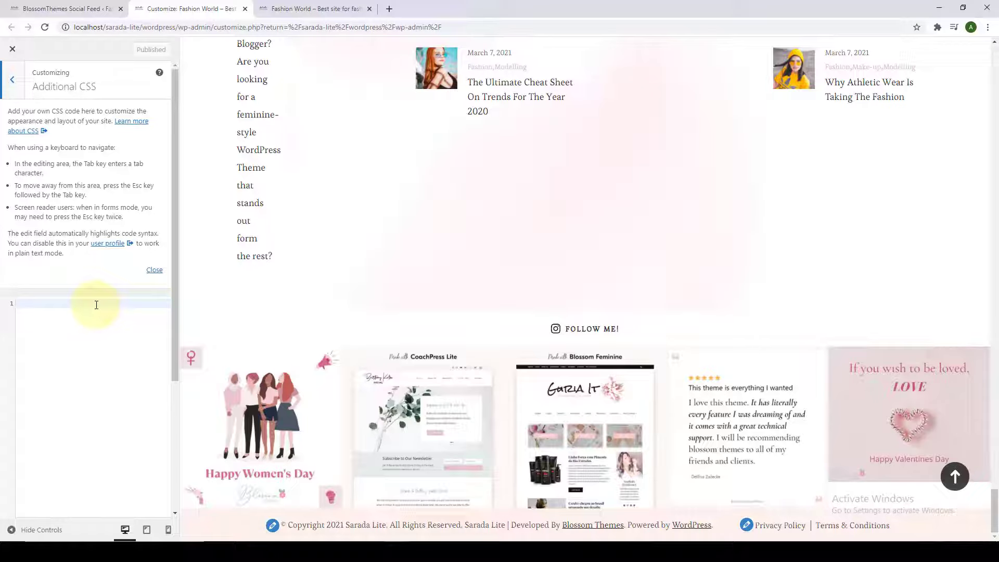
{"action": "left_click", "coordinate": [97, 305]}
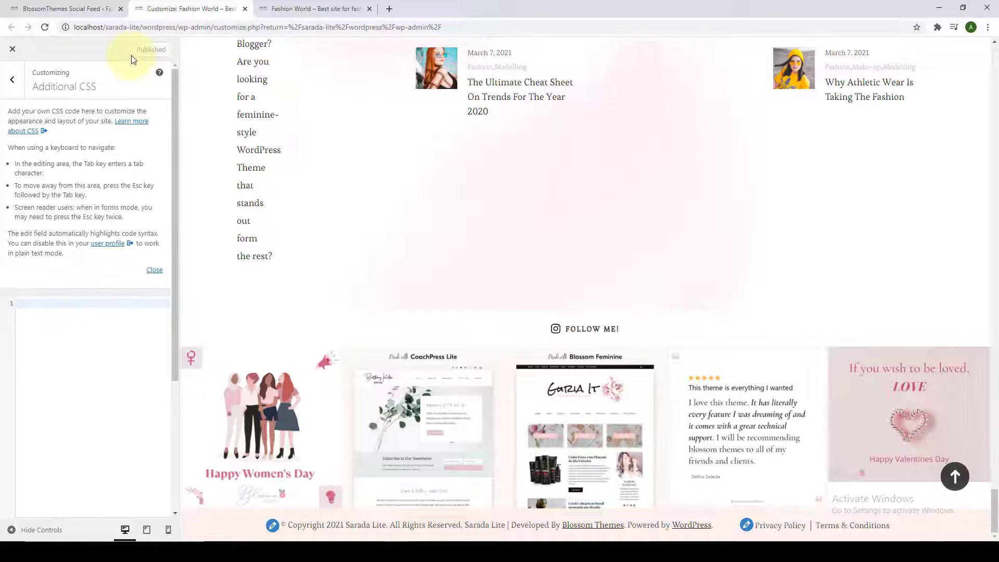
{"action": "left_click", "coordinate": [11, 84]}
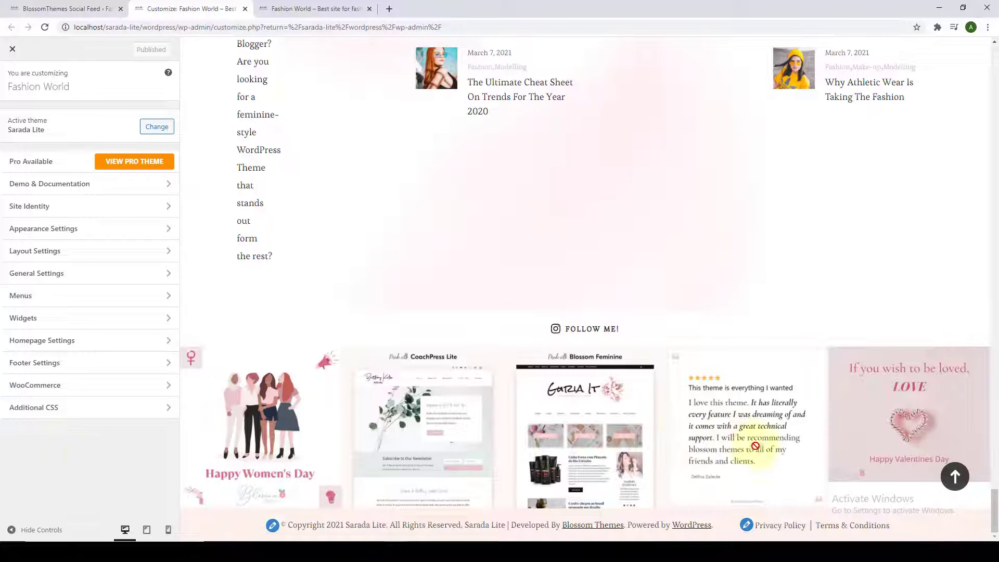
{"action": "left_click", "coordinate": [956, 476]}
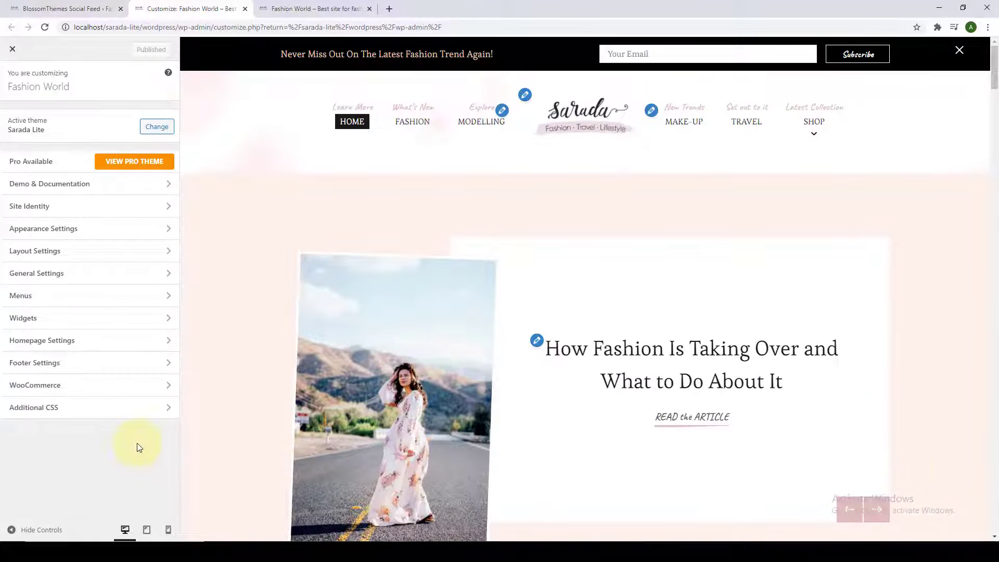
Step: Review the finished Fashion World homepage on the live site, from the header banner through the blog and product sections to the footer, and return to its start
{"action": "left_click", "coordinate": [315, 7]}
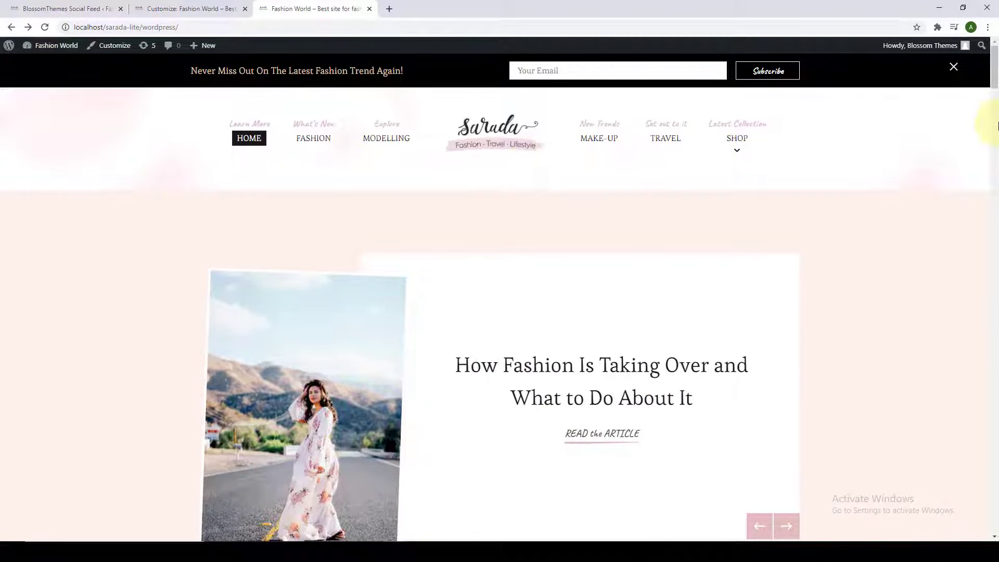
{"action": "scroll", "coordinate": [997, 124], "scroll_direction": "down", "scroll_amount": 4}
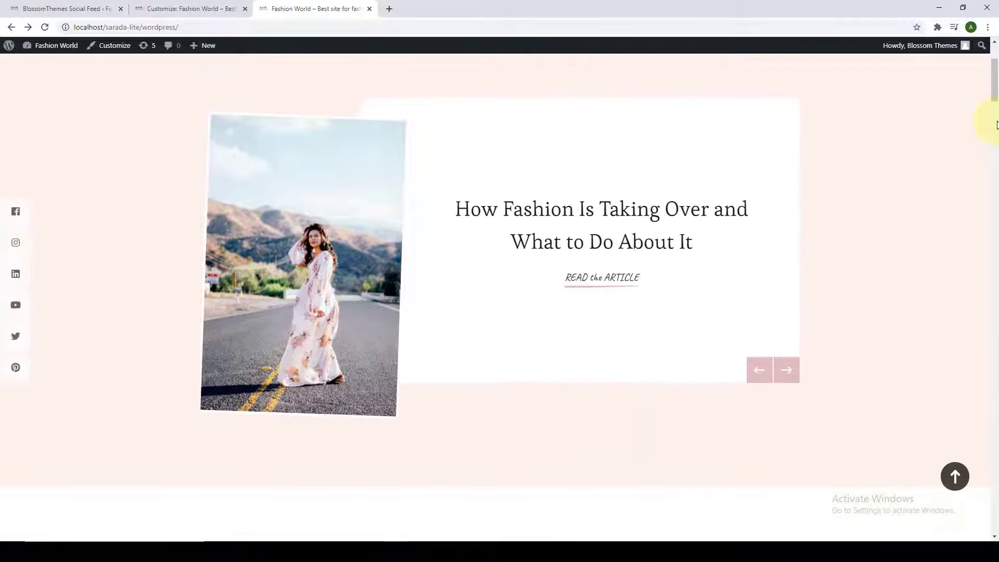
{"action": "scroll", "coordinate": [997, 124], "scroll_direction": "down", "scroll_amount": 7}
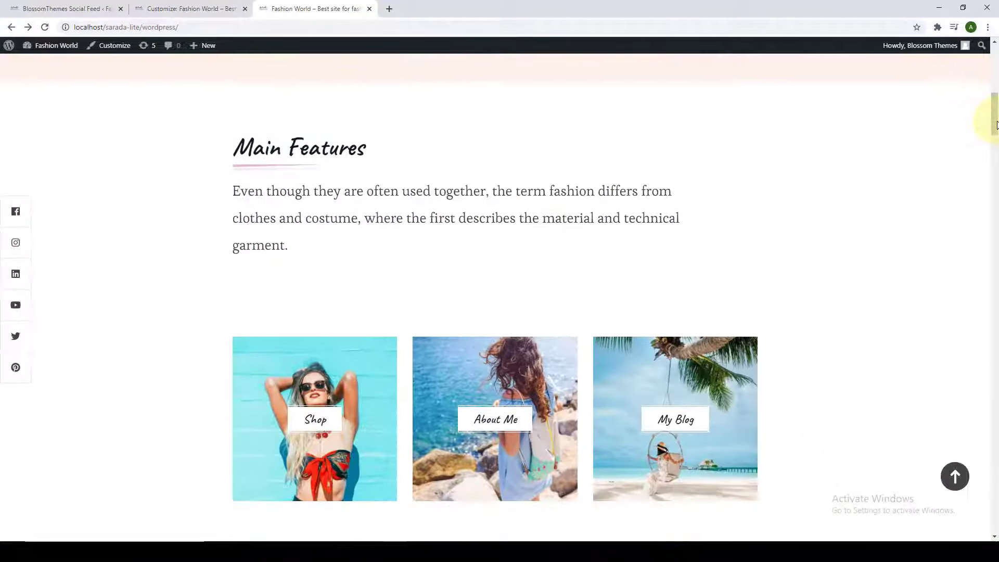
{"action": "scroll", "coordinate": [996, 124], "scroll_direction": "down", "scroll_amount": 9}
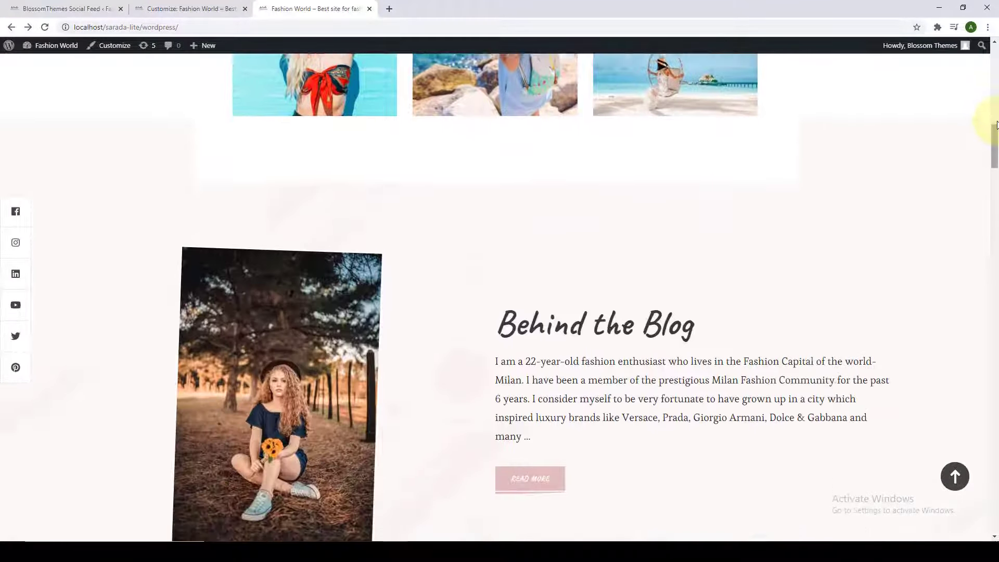
{"action": "scroll", "coordinate": [997, 124], "scroll_direction": "down", "scroll_amount": 9}
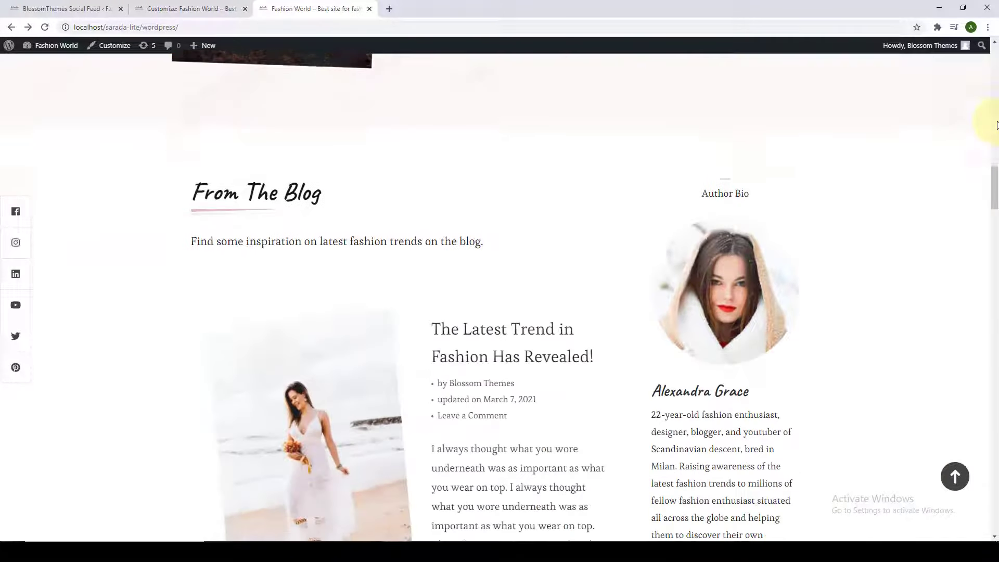
{"action": "scroll", "coordinate": [997, 124], "scroll_direction": "down", "scroll_amount": 10}
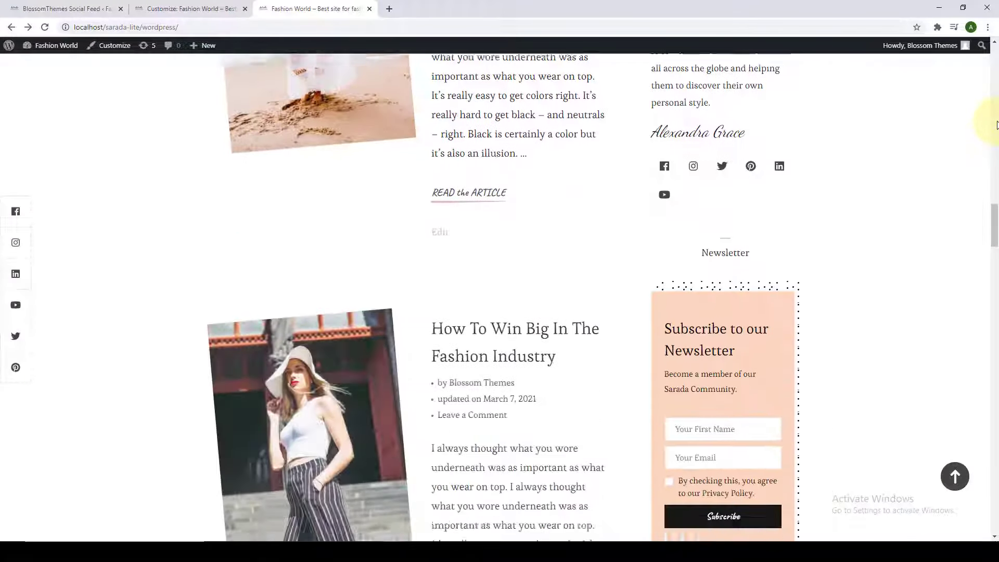
{"action": "scroll", "coordinate": [997, 124], "scroll_direction": "down", "scroll_amount": 7}
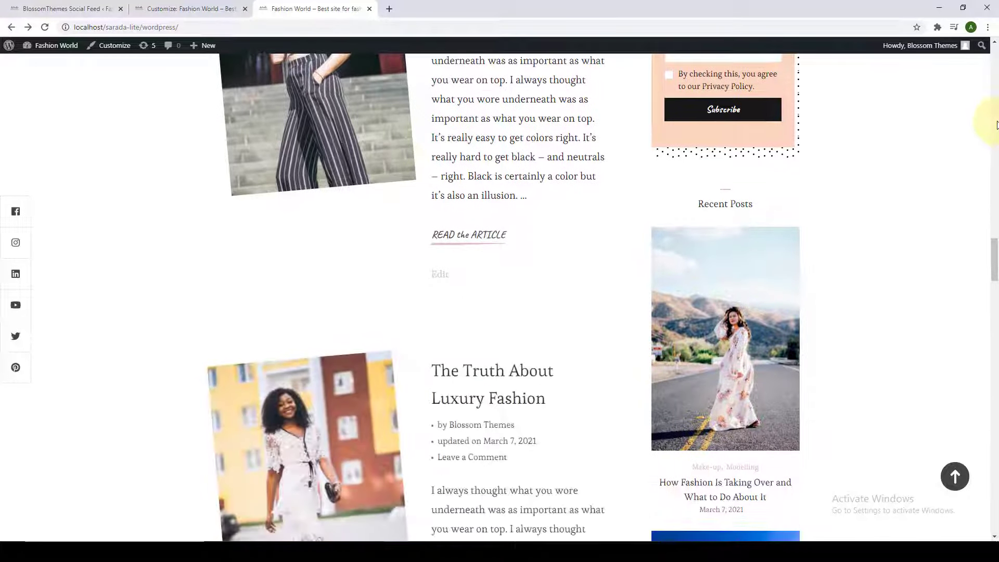
{"action": "scroll", "coordinate": [996, 124], "scroll_direction": "down", "scroll_amount": 10}
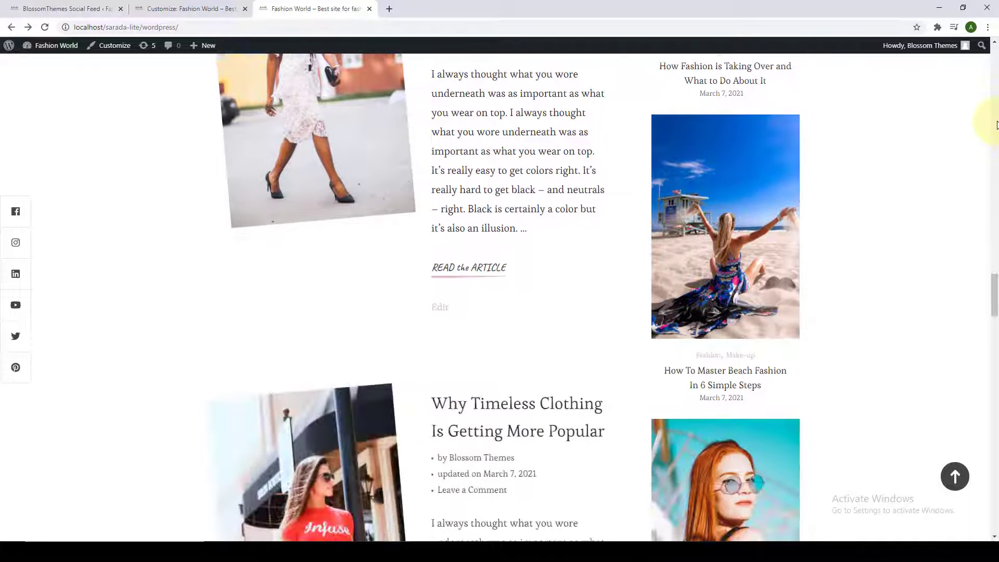
{"action": "scroll", "coordinate": [997, 124], "scroll_direction": "down", "scroll_amount": 11}
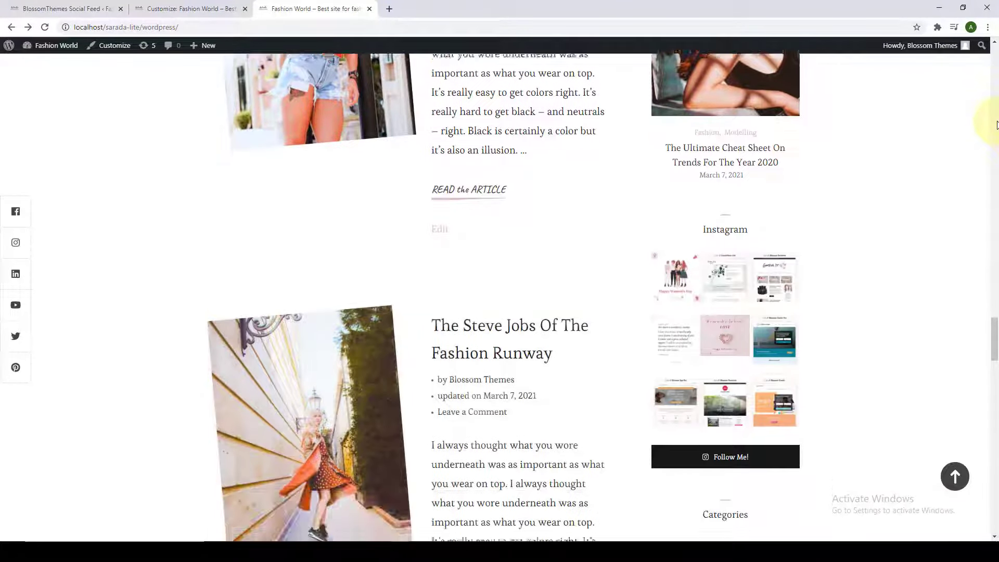
{"action": "scroll", "coordinate": [997, 124], "scroll_direction": "down", "scroll_amount": 10}
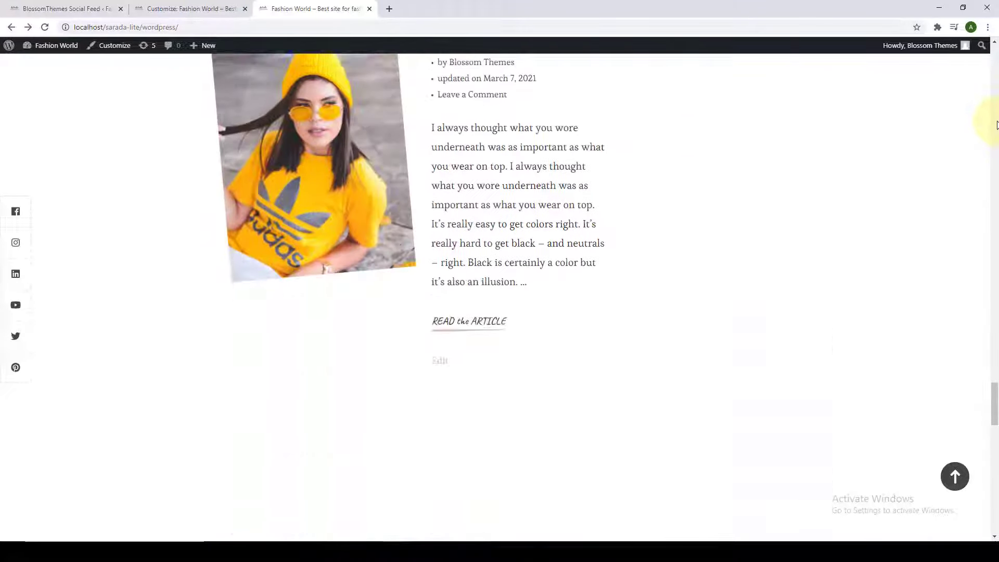
{"action": "scroll", "coordinate": [997, 124], "scroll_direction": "down", "scroll_amount": 10}
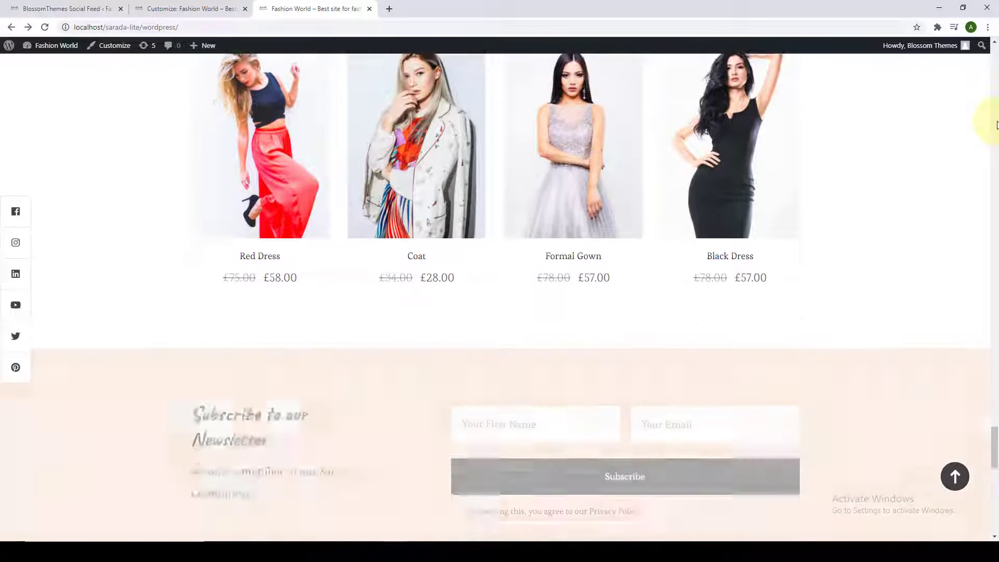
{"action": "scroll", "coordinate": [996, 124], "scroll_direction": "down", "scroll_amount": 10}
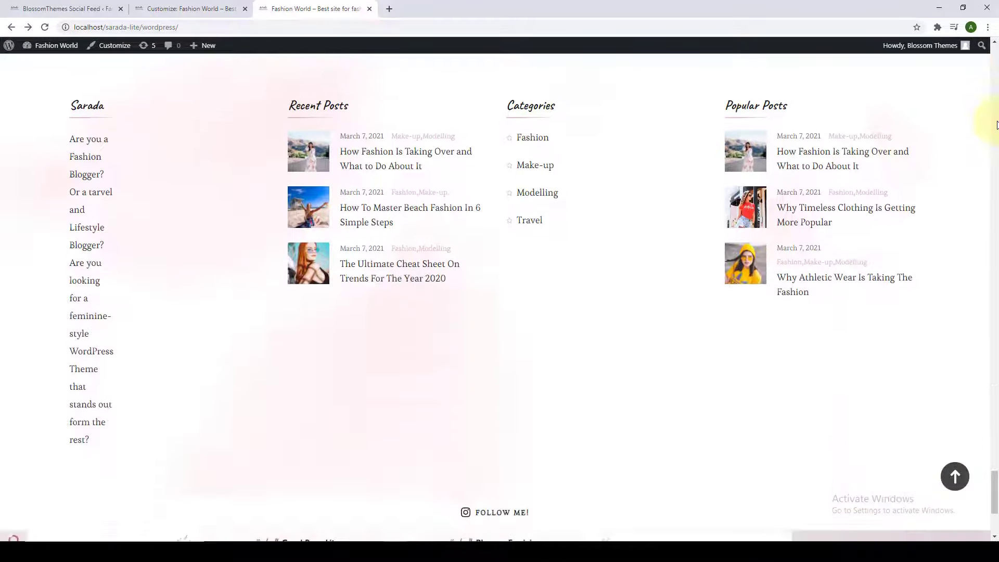
{"action": "scroll", "coordinate": [997, 124], "scroll_direction": "down", "scroll_amount": 4}
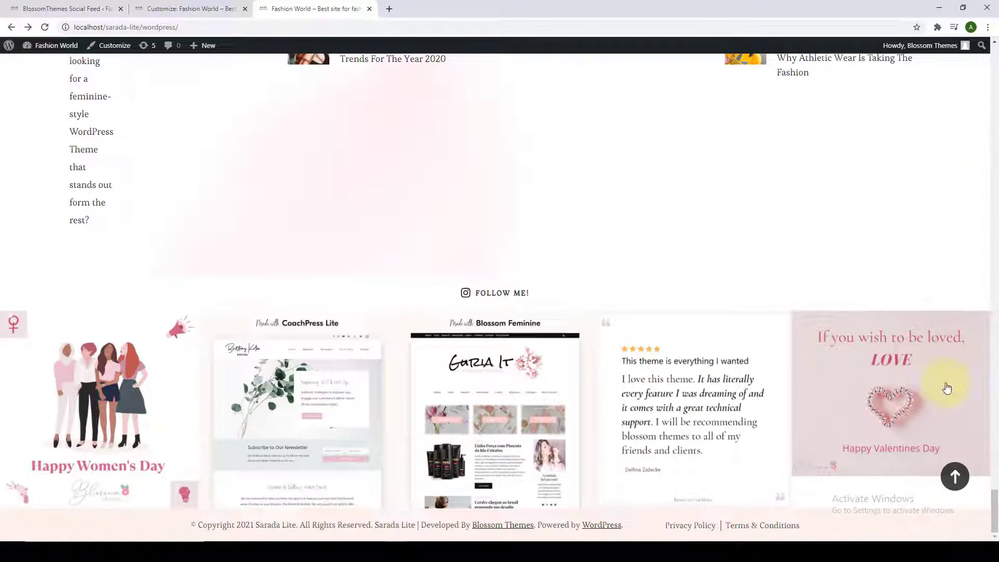
{"action": "left_click", "coordinate": [958, 477]}
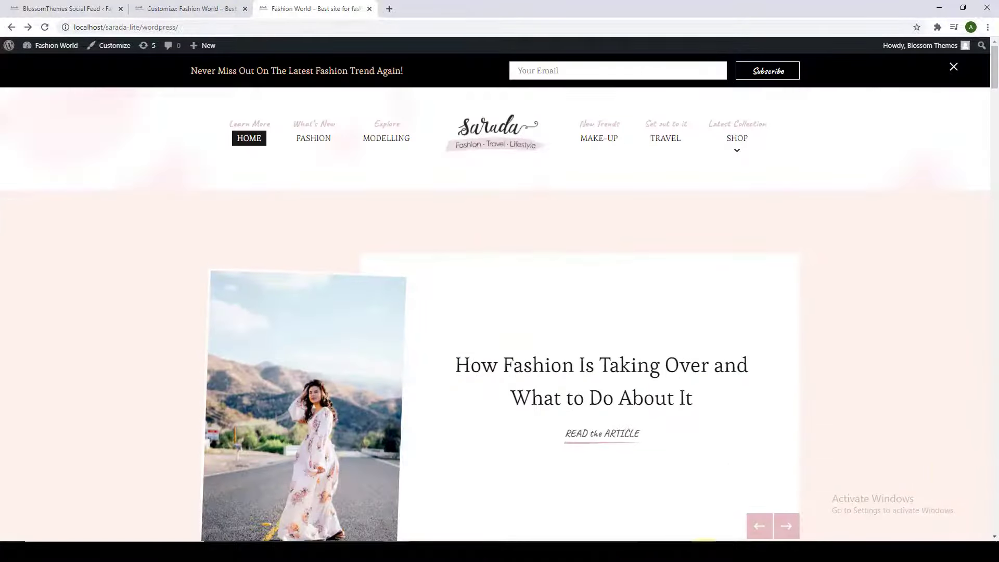